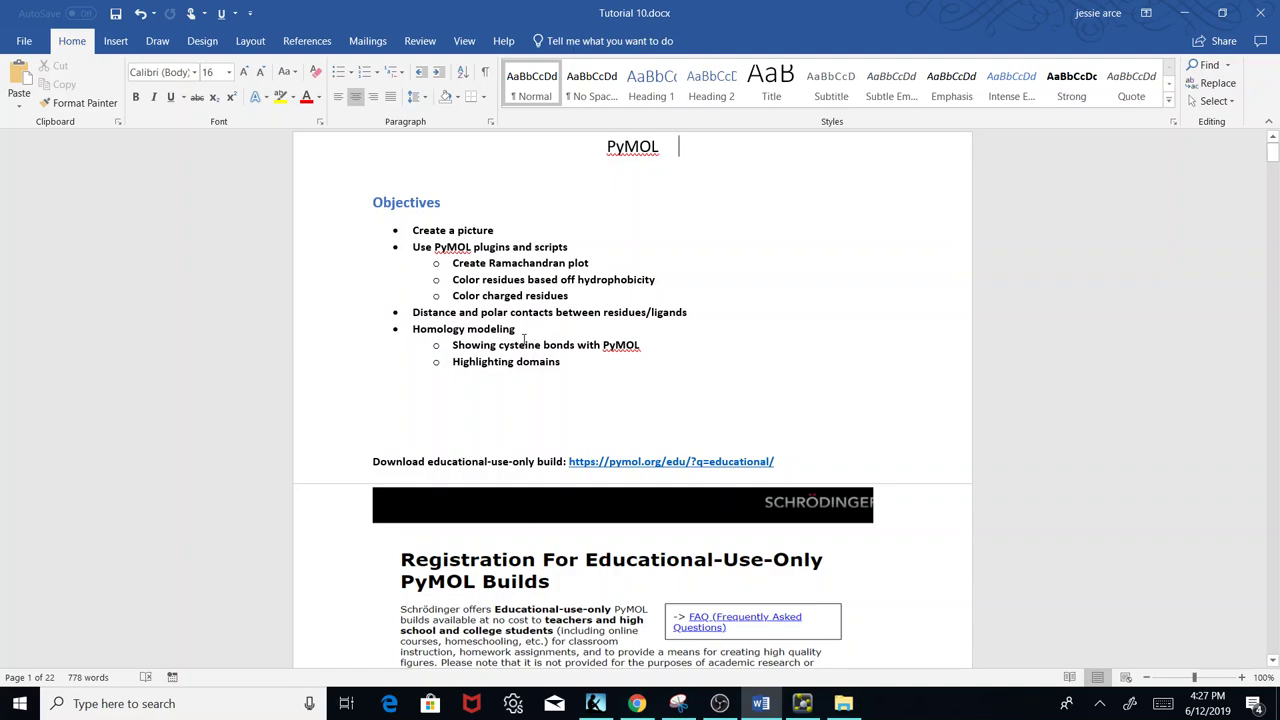
Review the tutorial document's educational build registration section and the three PyMOL tutorial links.
drag(1273, 150, 1273, 176)
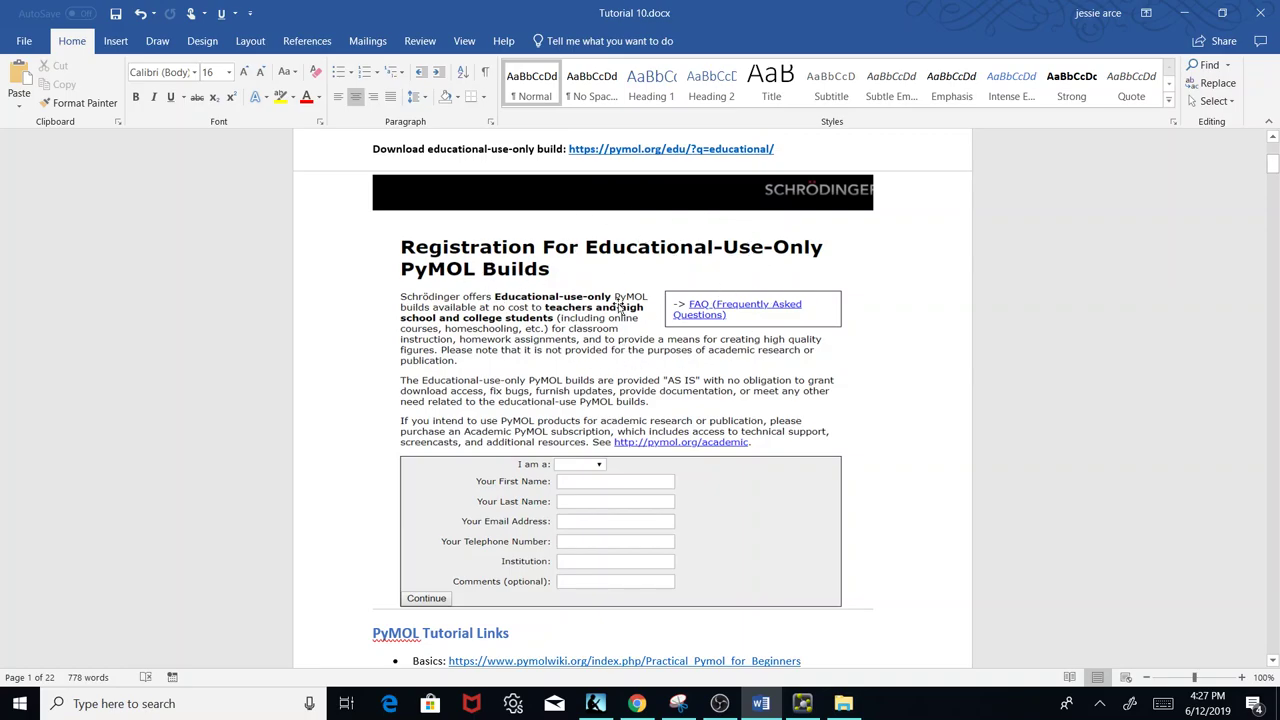
drag(1271, 165, 1271, 180)
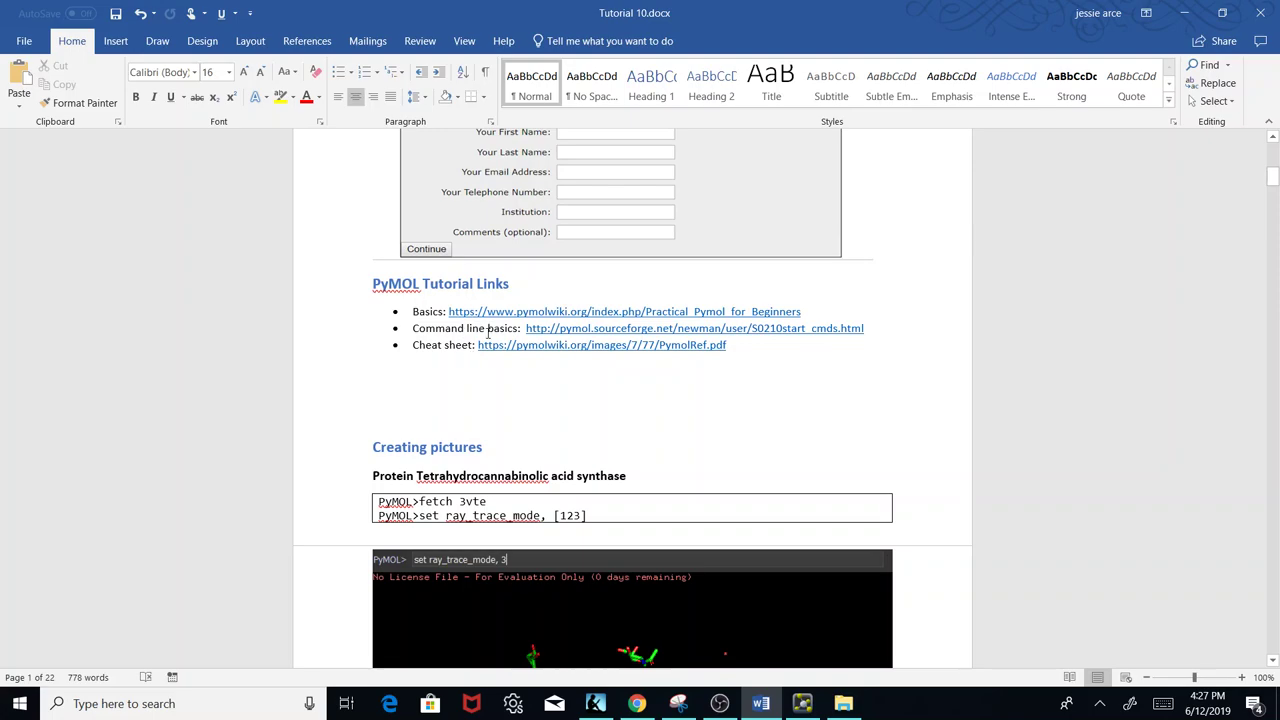
drag(449, 311, 743, 311)
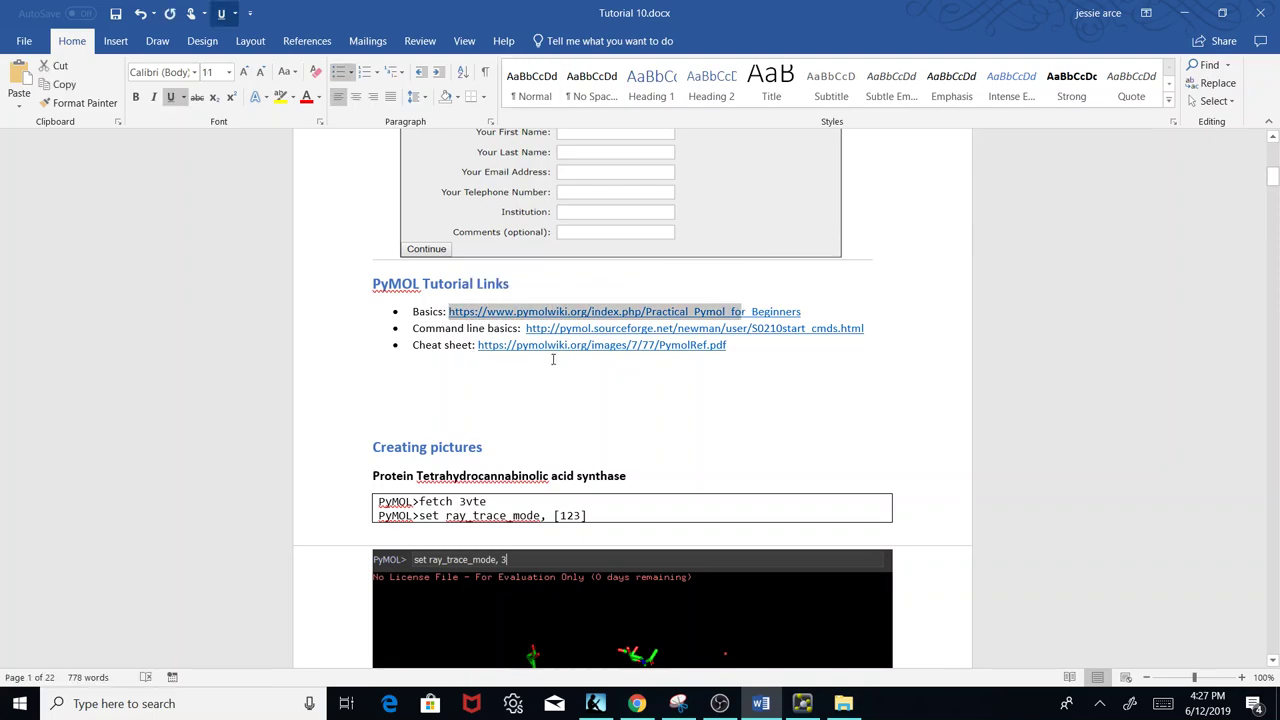
drag(527, 328, 674, 328)
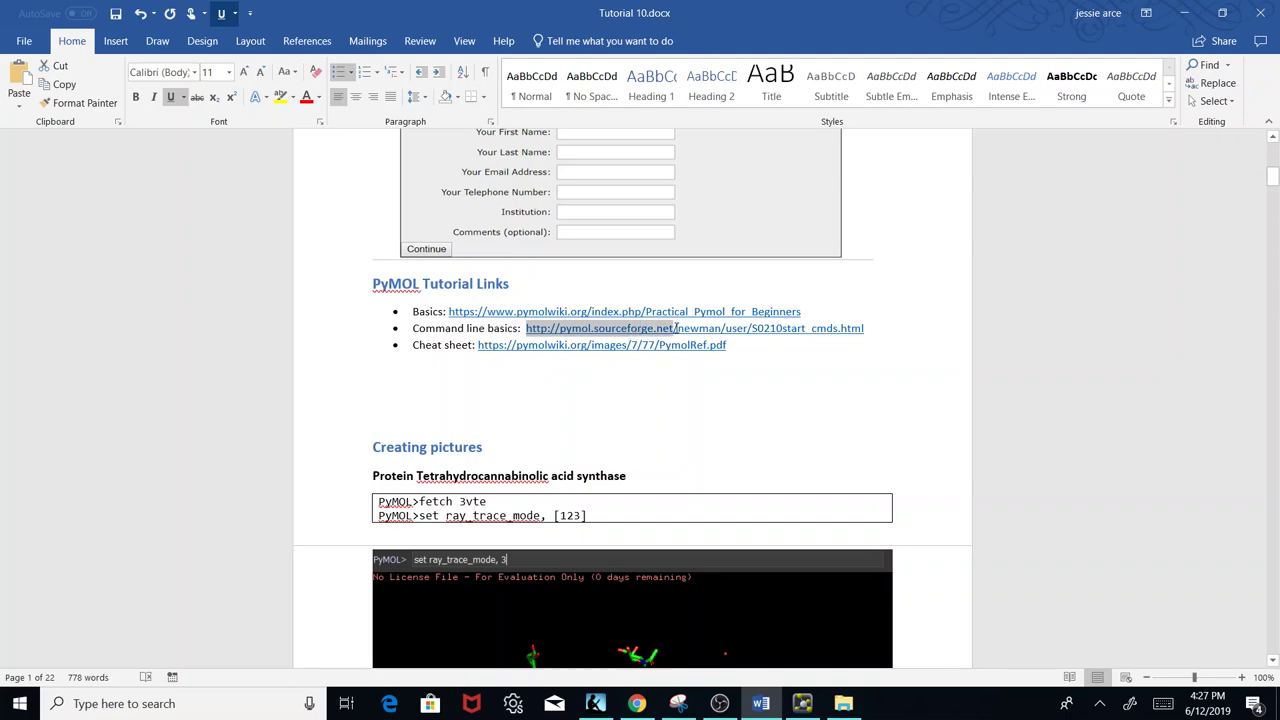
click(570, 362)
drag(494, 343, 691, 348)
click(572, 443)
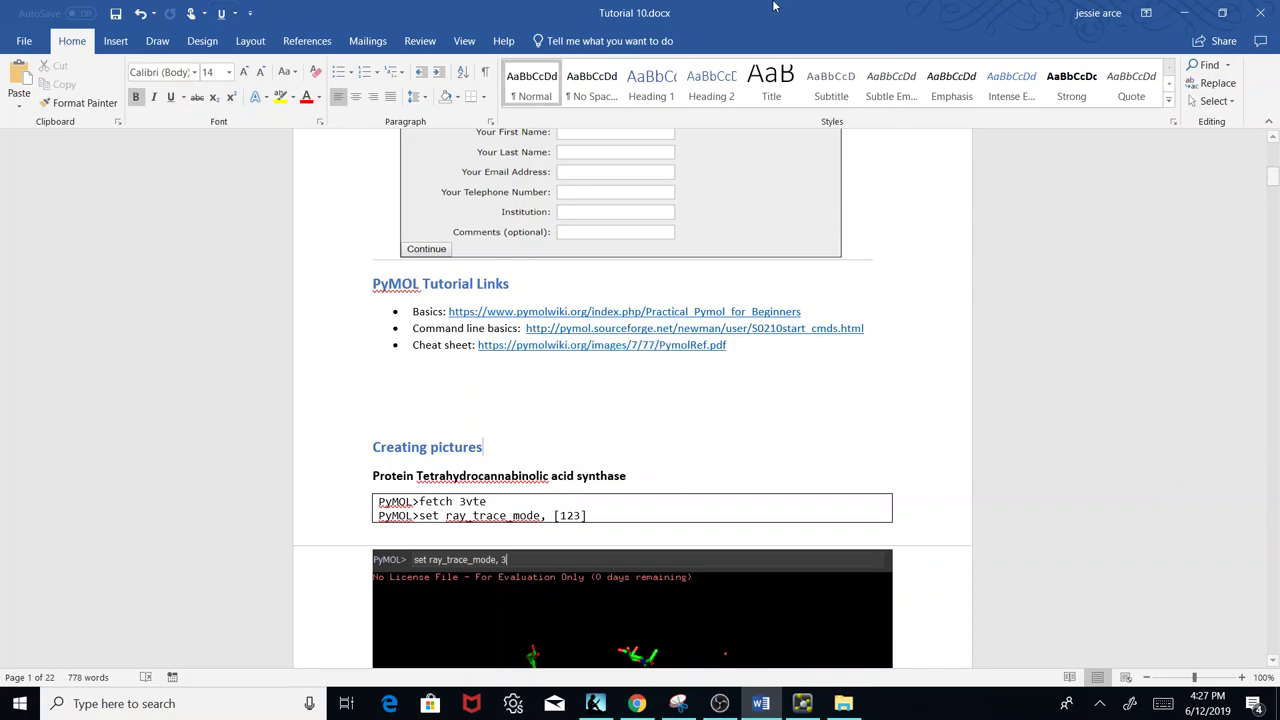
Tile the tutorial document to half of the screen and bring PyMOL up beside it.
key(super+Right)
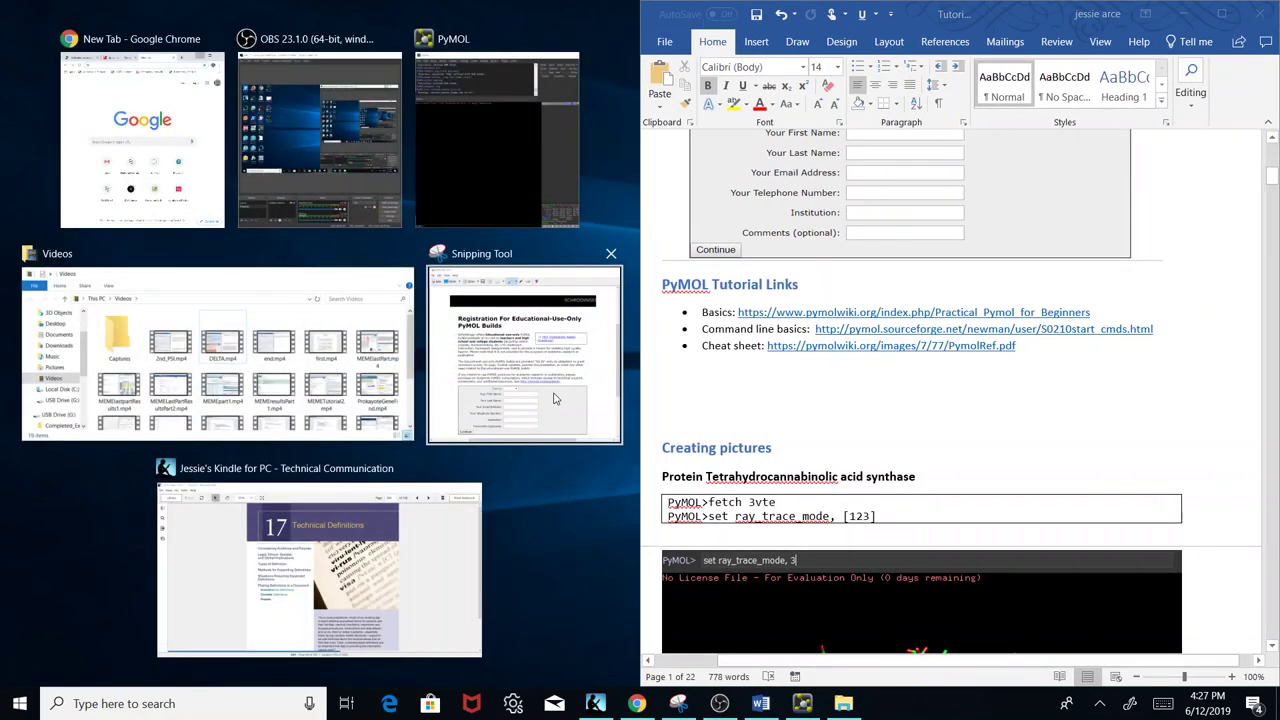
click(530, 462)
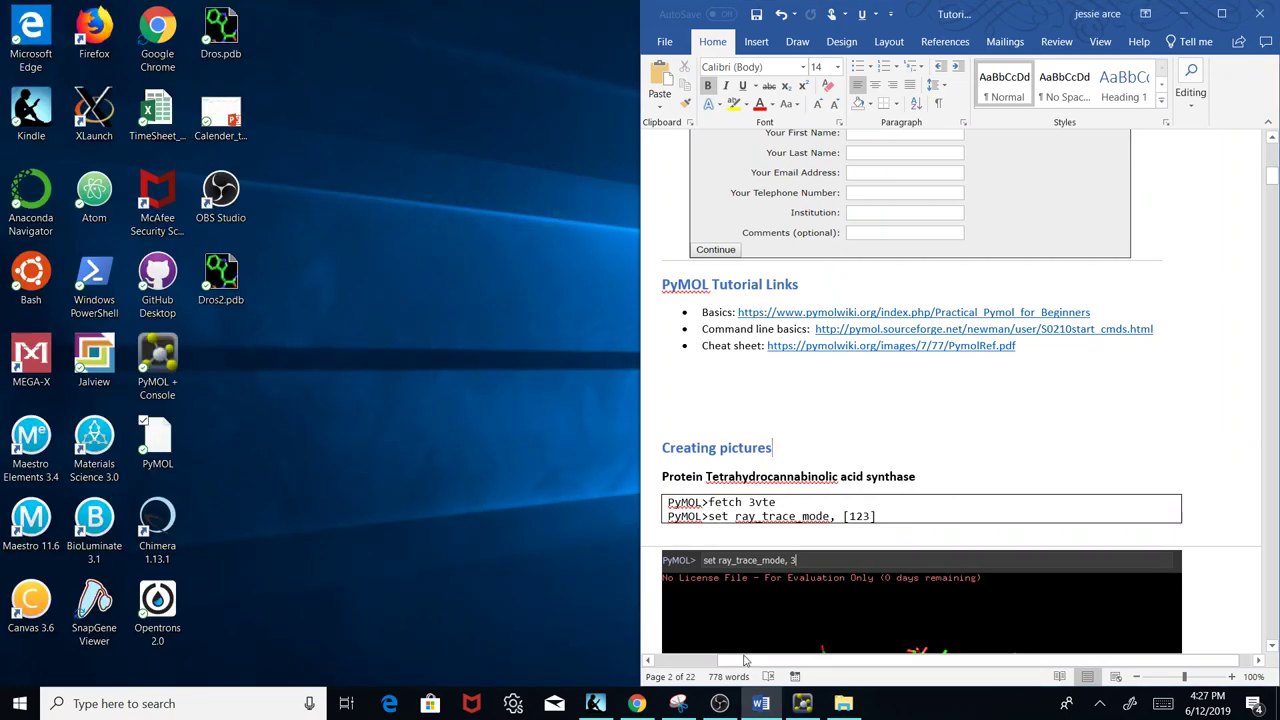
click(802, 703)
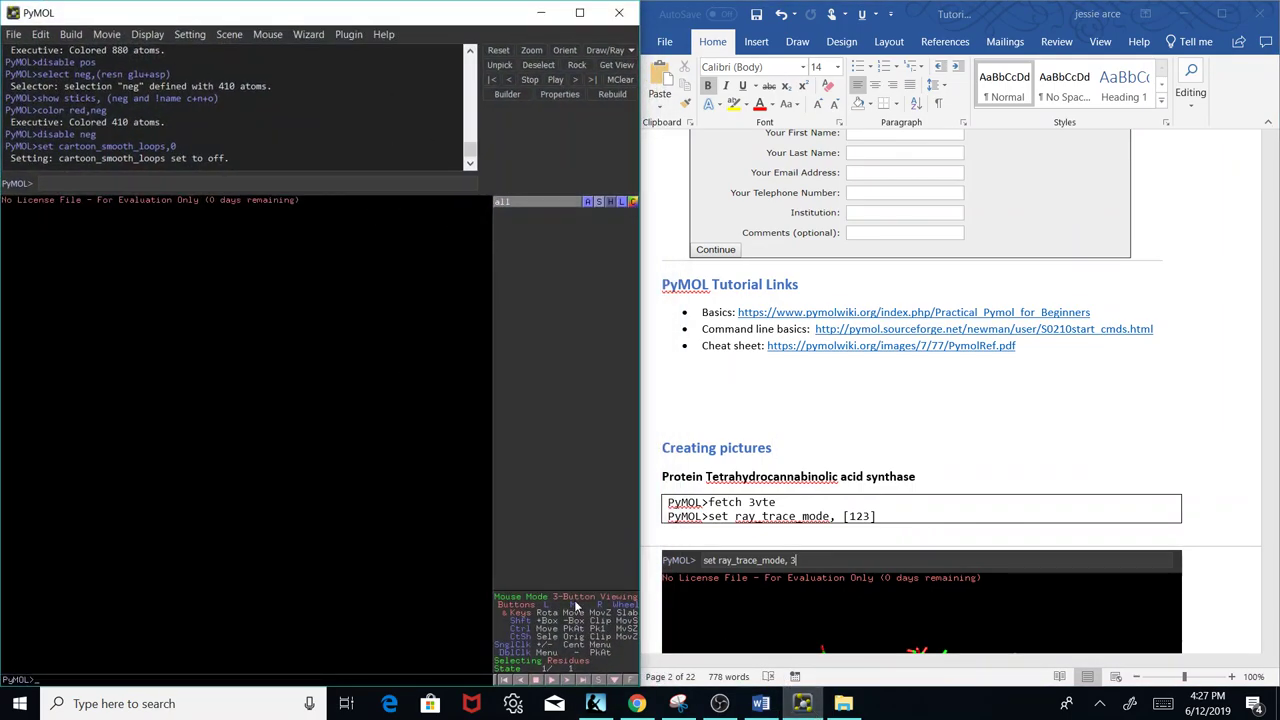
Switch to Chrome, search the web for "pdb" and open the RCSB PDB homepage.
click(636, 703)
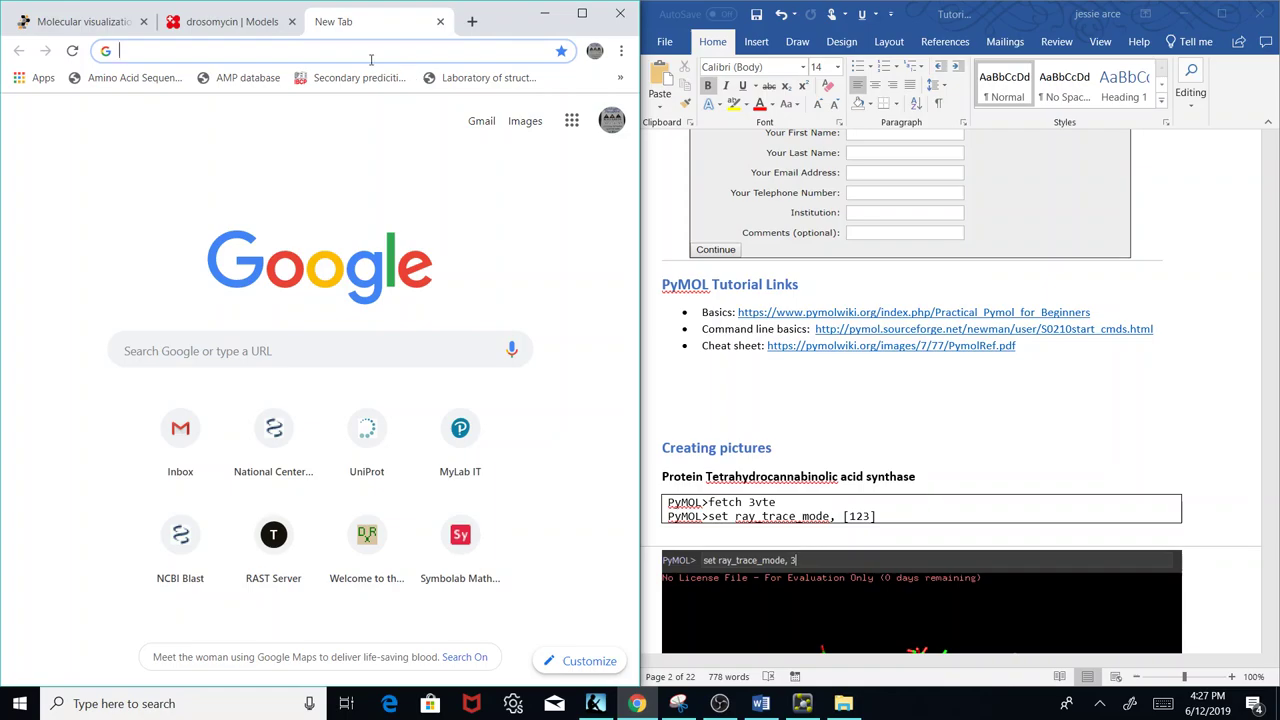
text(pdb)
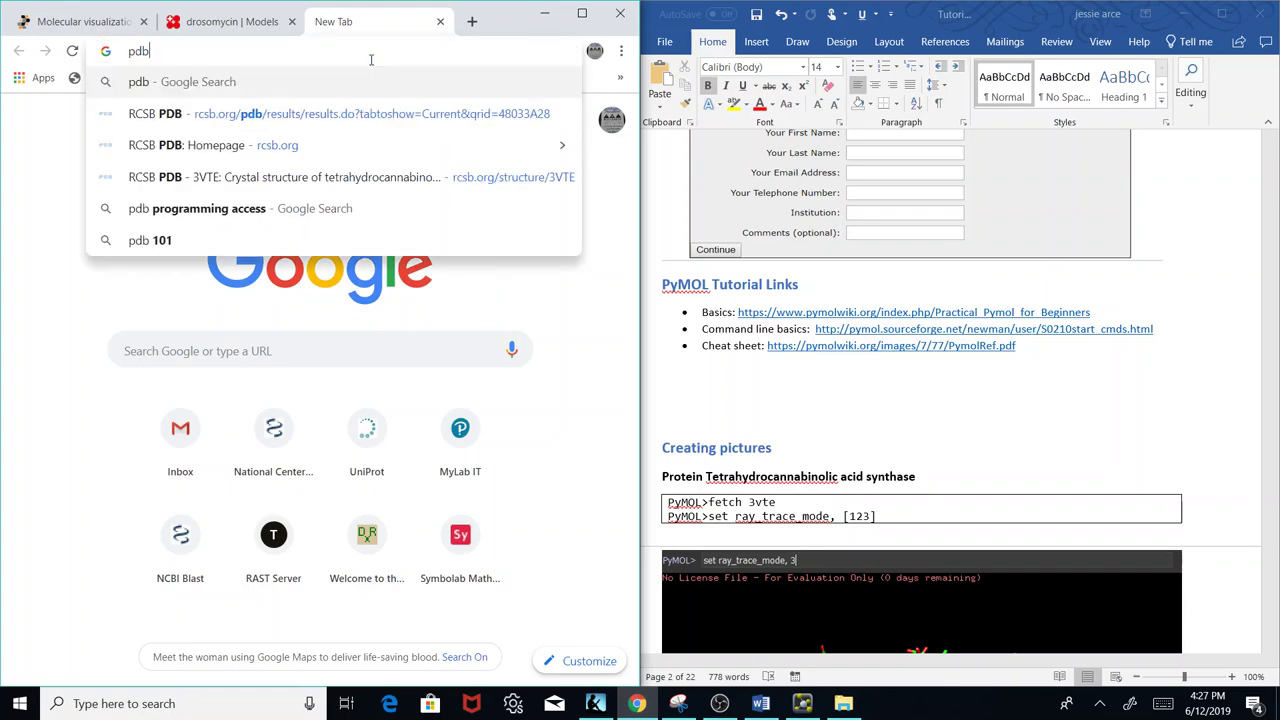
key(Return)
click(186, 242)
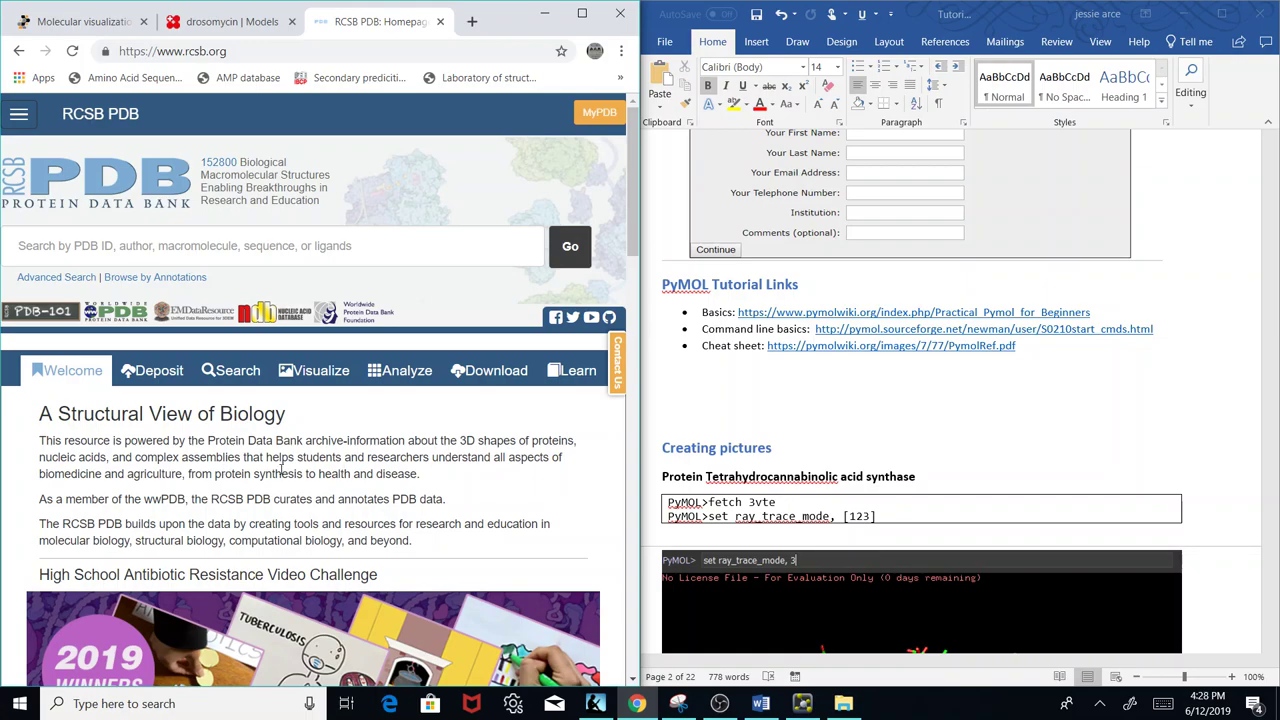
Look up PDB ID 3vte and examine the entry's title, macromolecule content and structure details.
click(224, 246)
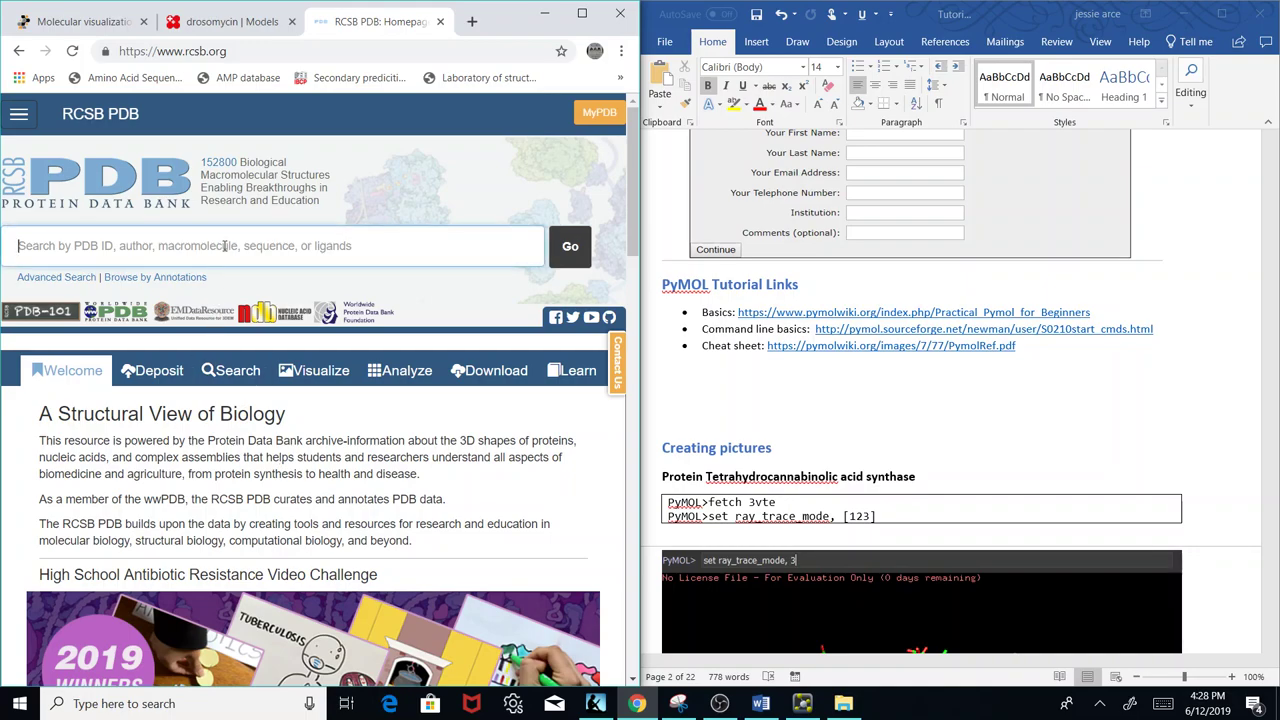
text(3vte)
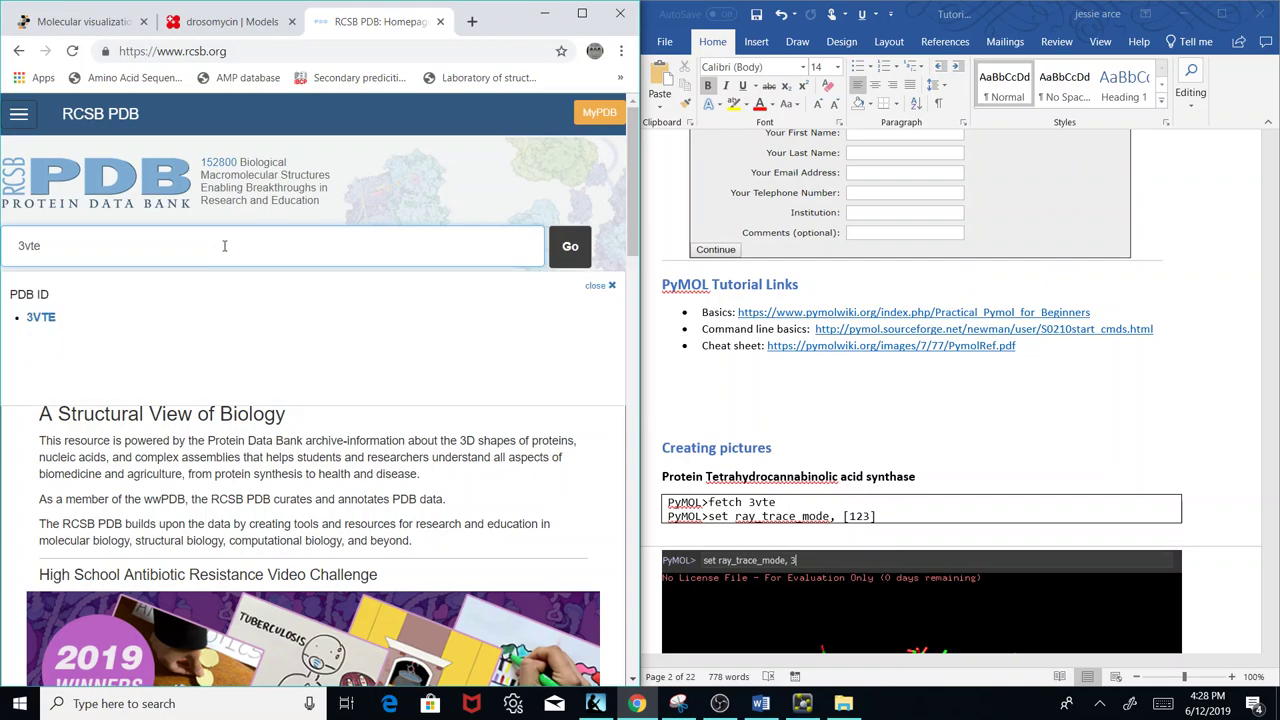
key(Return)
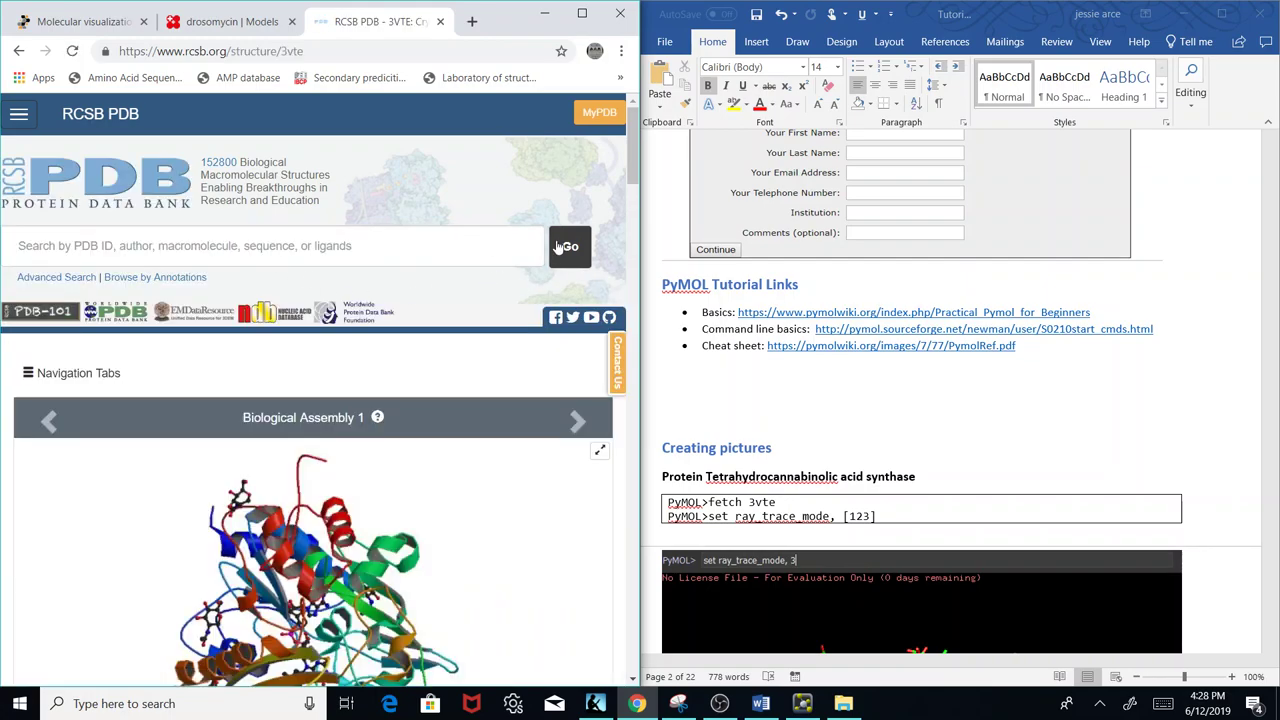
drag(632, 190, 634, 292)
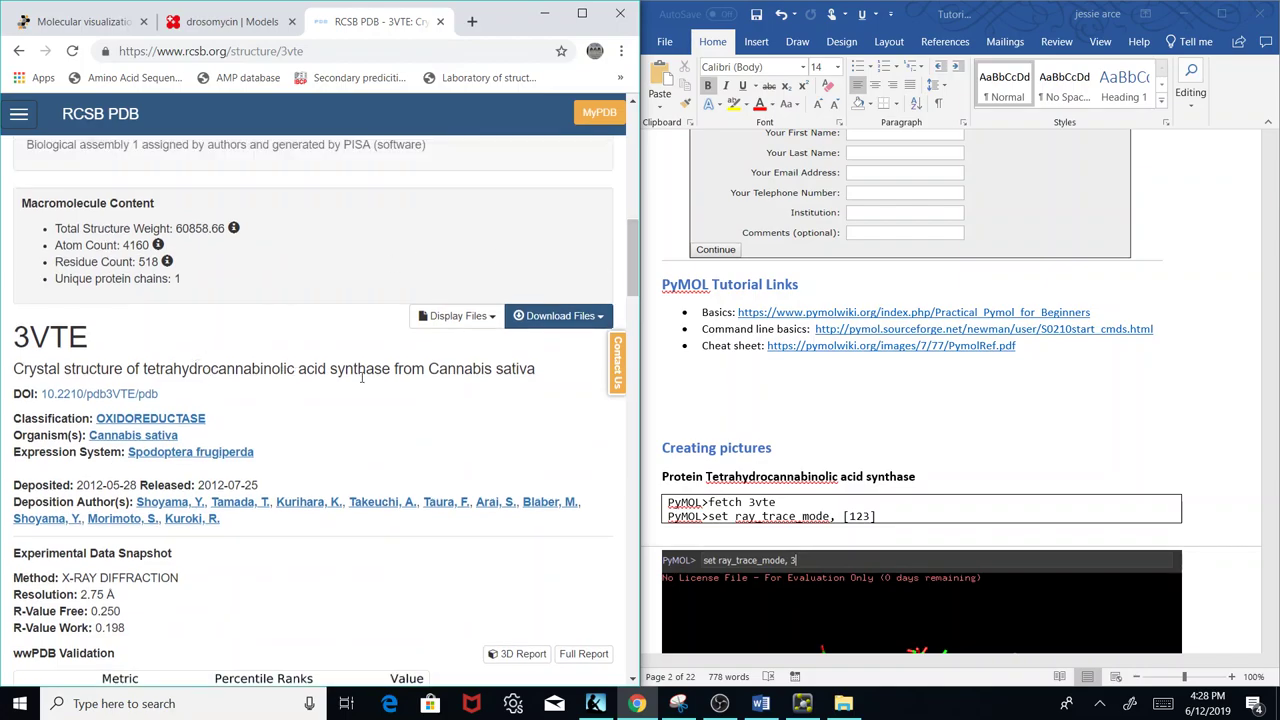
mouse_move(635, 222)
mouse_down()
mouse_move(635, 298)
mouse_move(636, 228)
mouse_up()
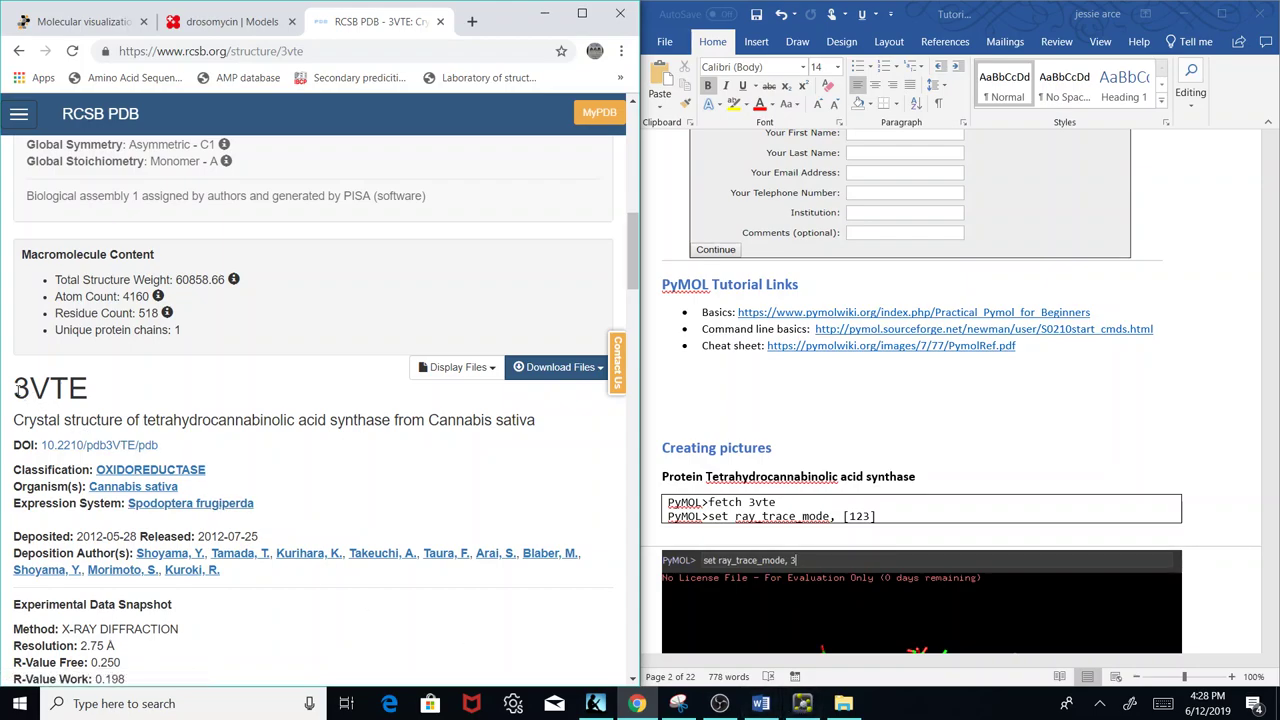
drag(16, 388, 96, 393)
Return to PyMOL and load the structure with the command "fetch 3vte".
click(544, 13)
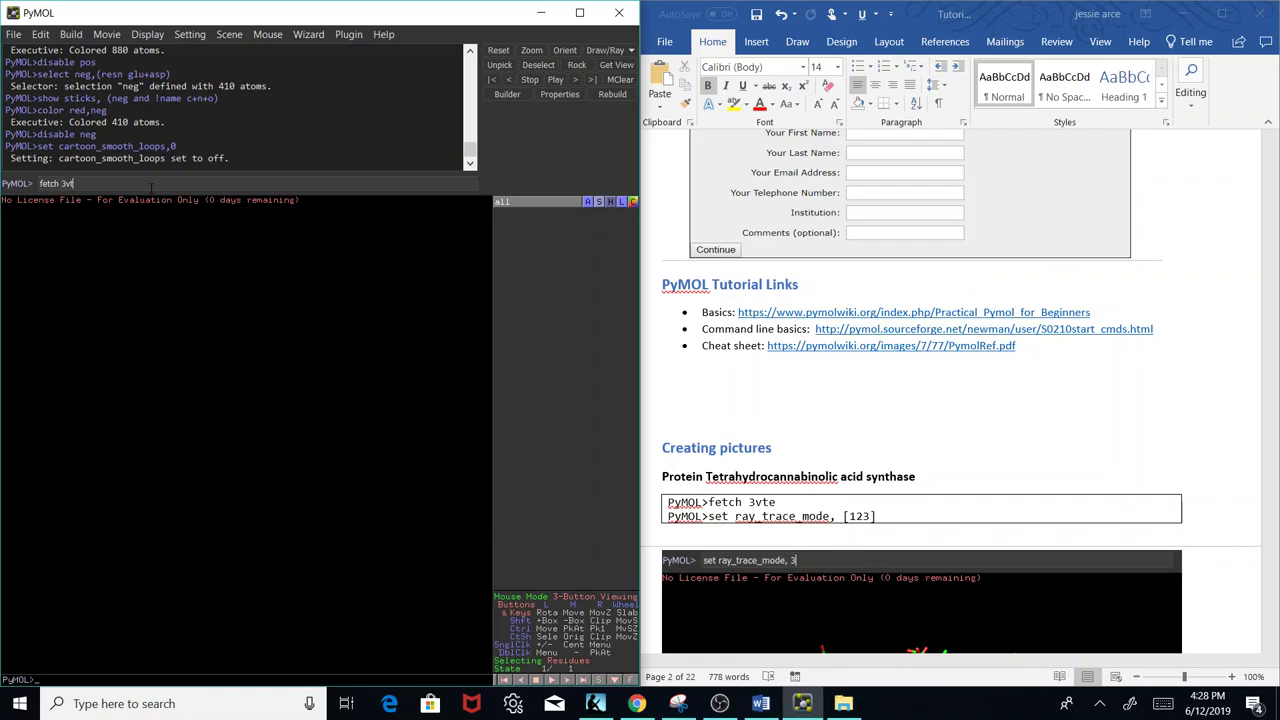
key(Return)
drag(352, 652, 305, 451)
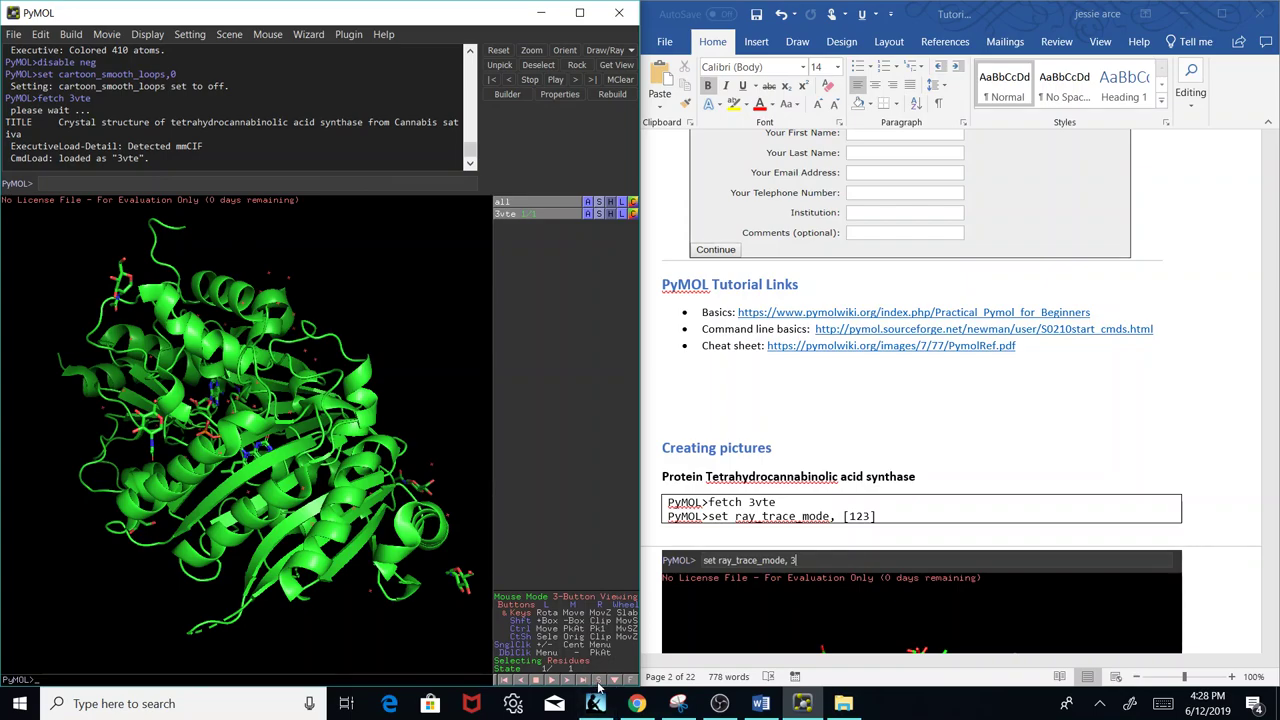
Display the sequence of 3vte and examine the ligand and water entries at its end.
click(598, 681)
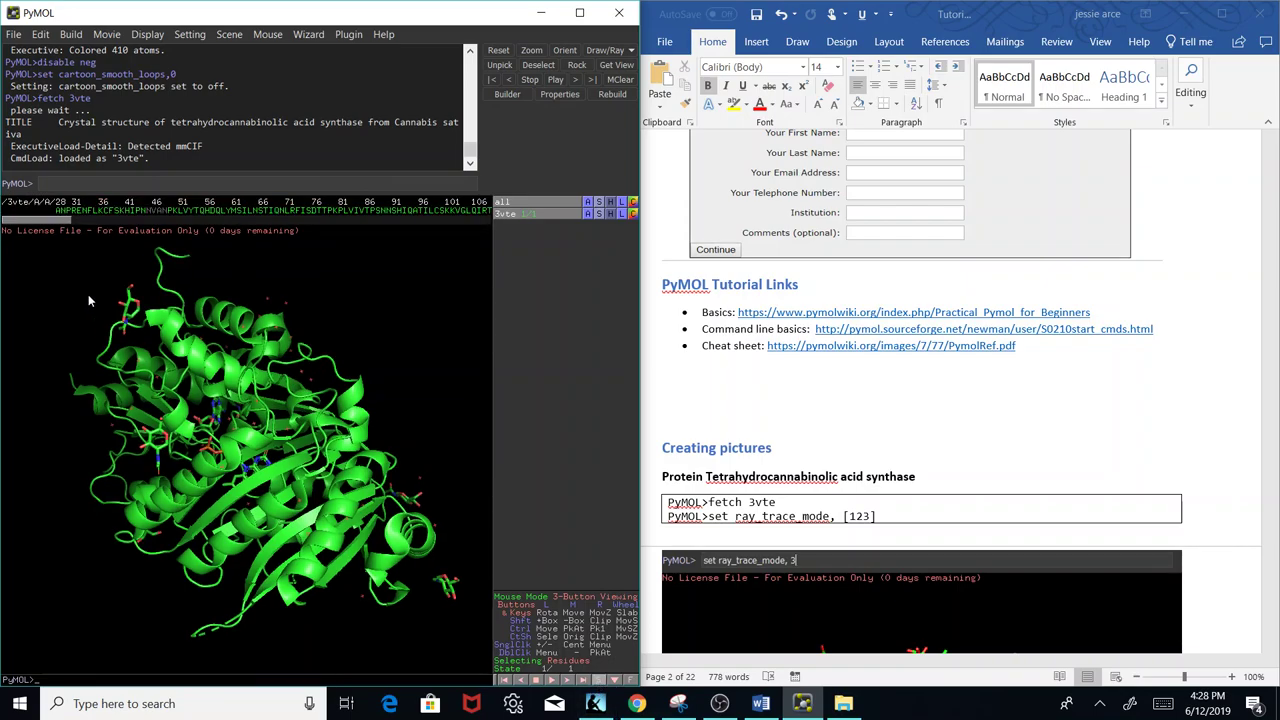
drag(33, 220, 430, 222)
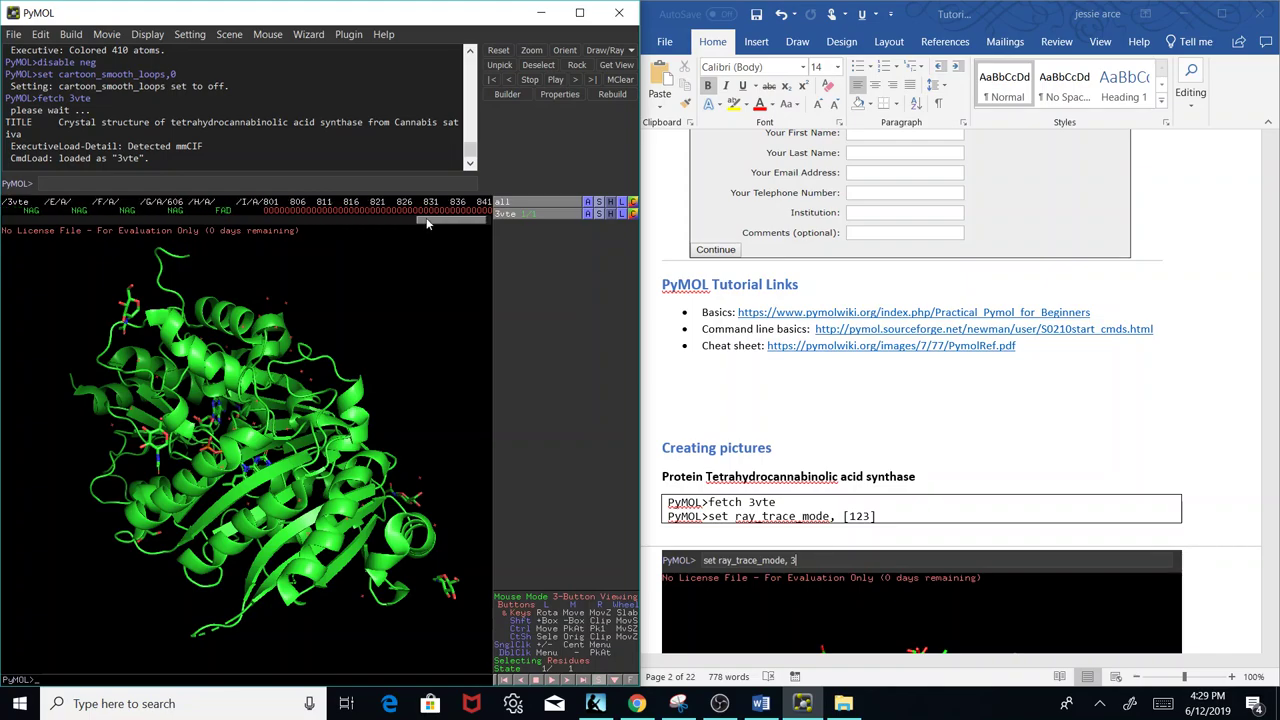
drag(240, 210, 273, 185)
Delete the water molecules from the structure with the command "remove solvent".
text(remove)
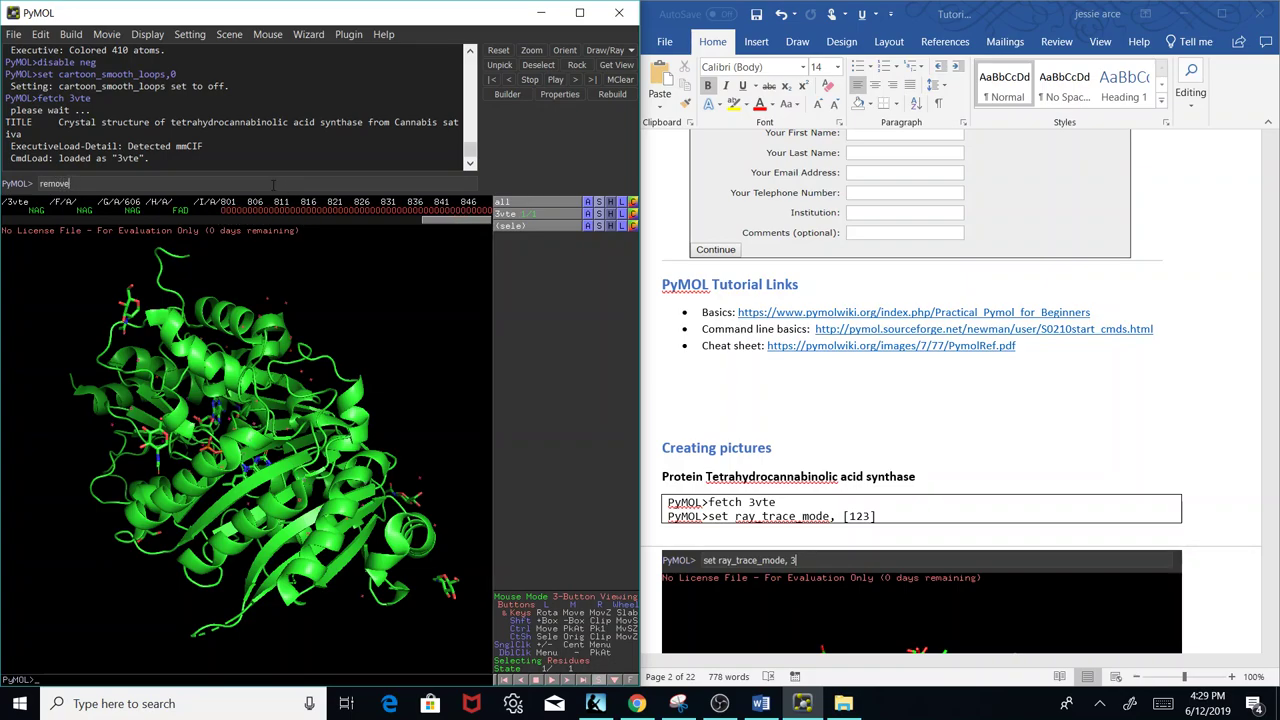
text( solvent)
key(Return)
drag(299, 490, 190, 280)
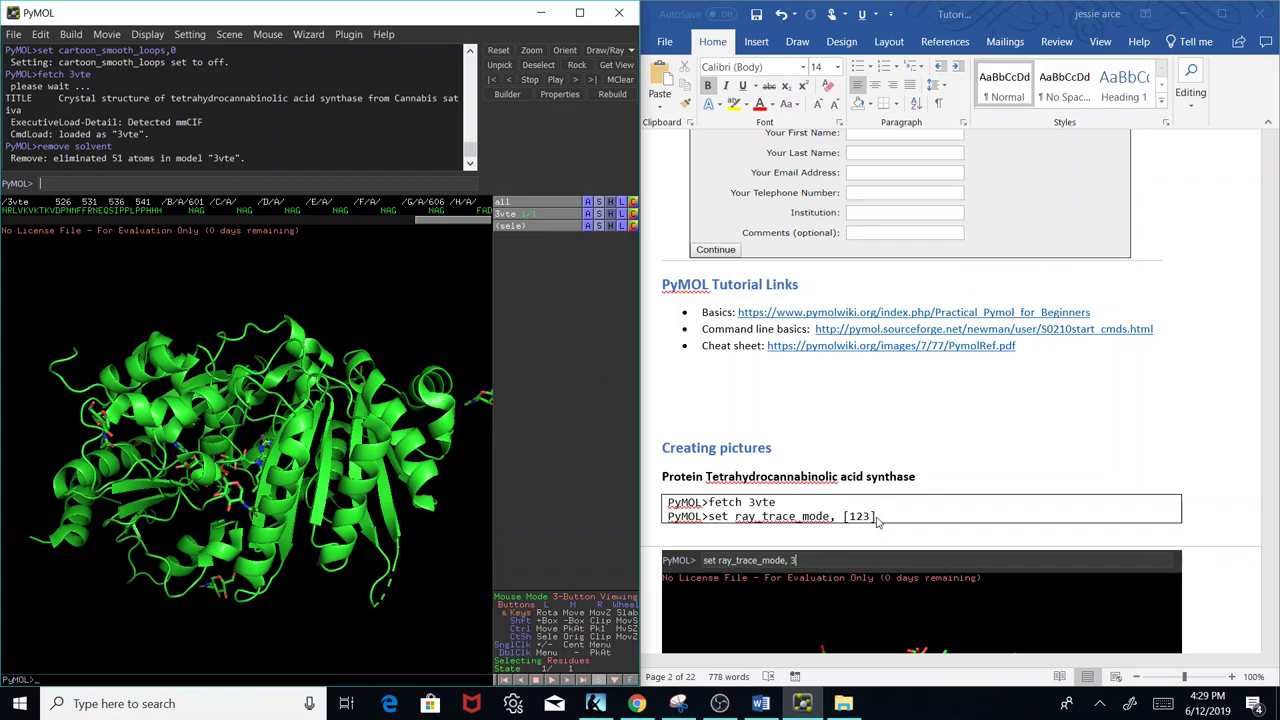
Following the document's picture instructions, set ray_trace_mode to 3 in PyMOL.
click(1264, 276)
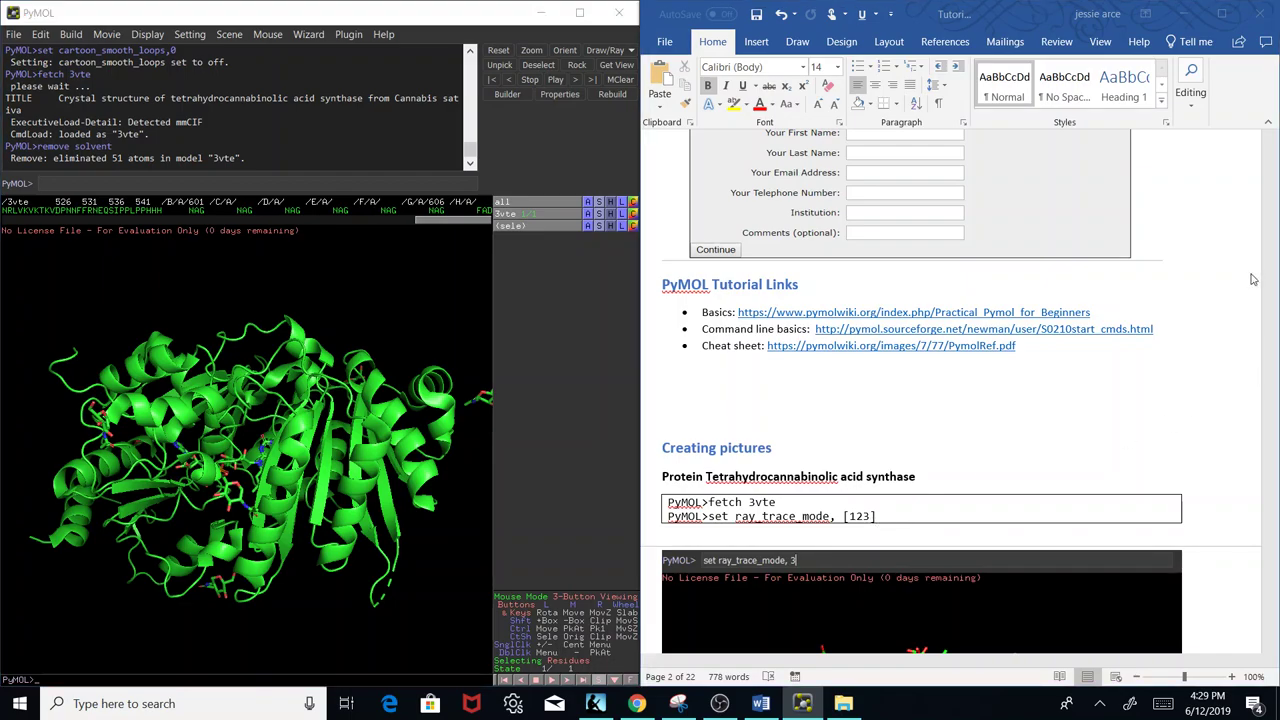
drag(1272, 183, 1272, 196)
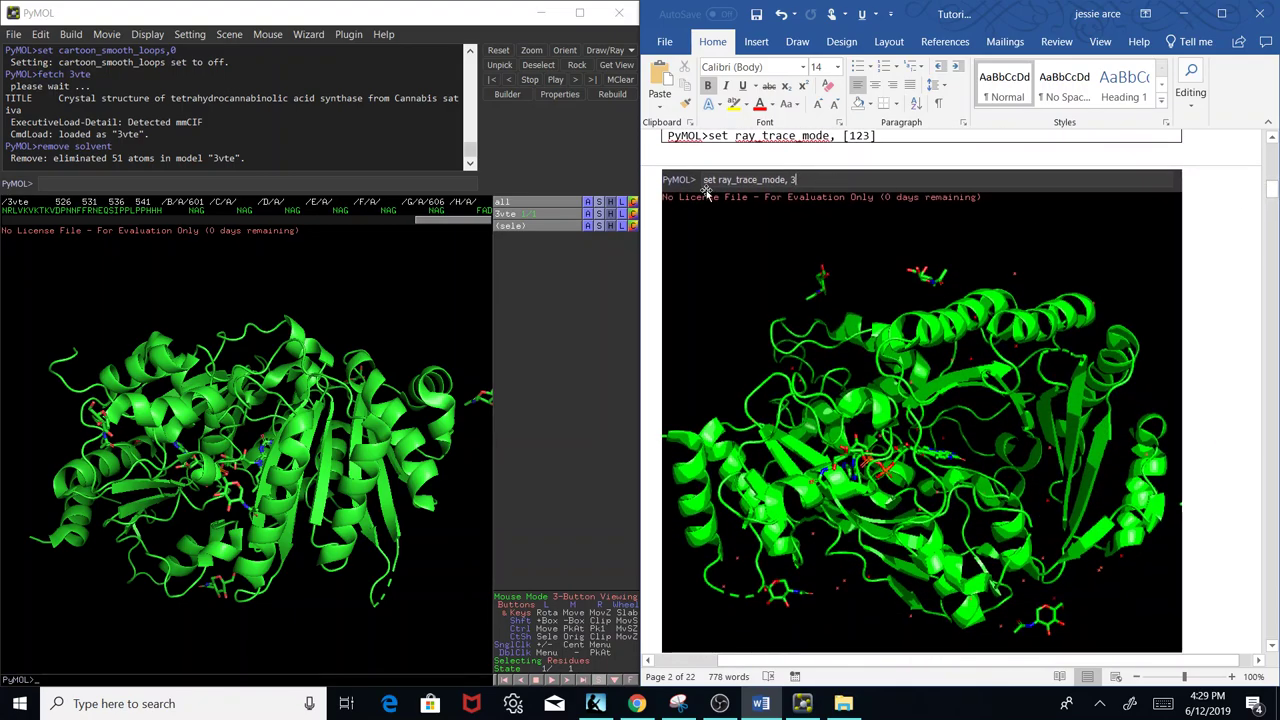
click(238, 183)
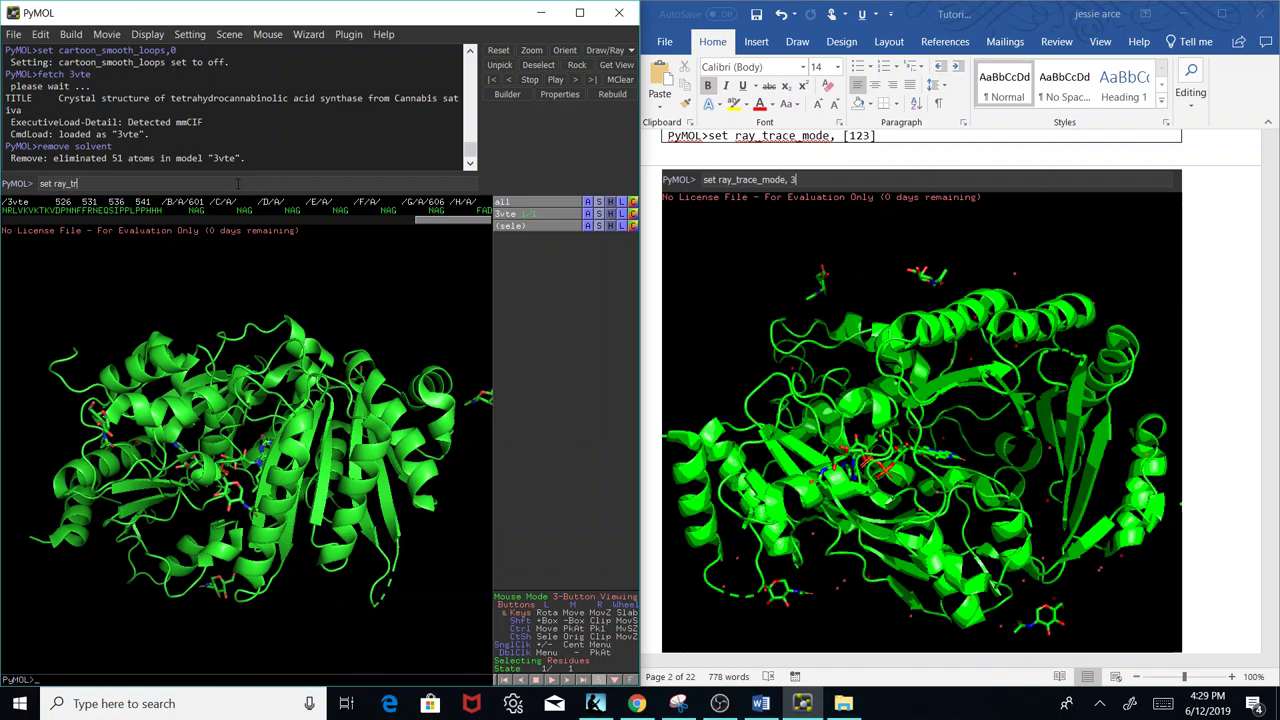
text(_mode, 3)
key(Return)
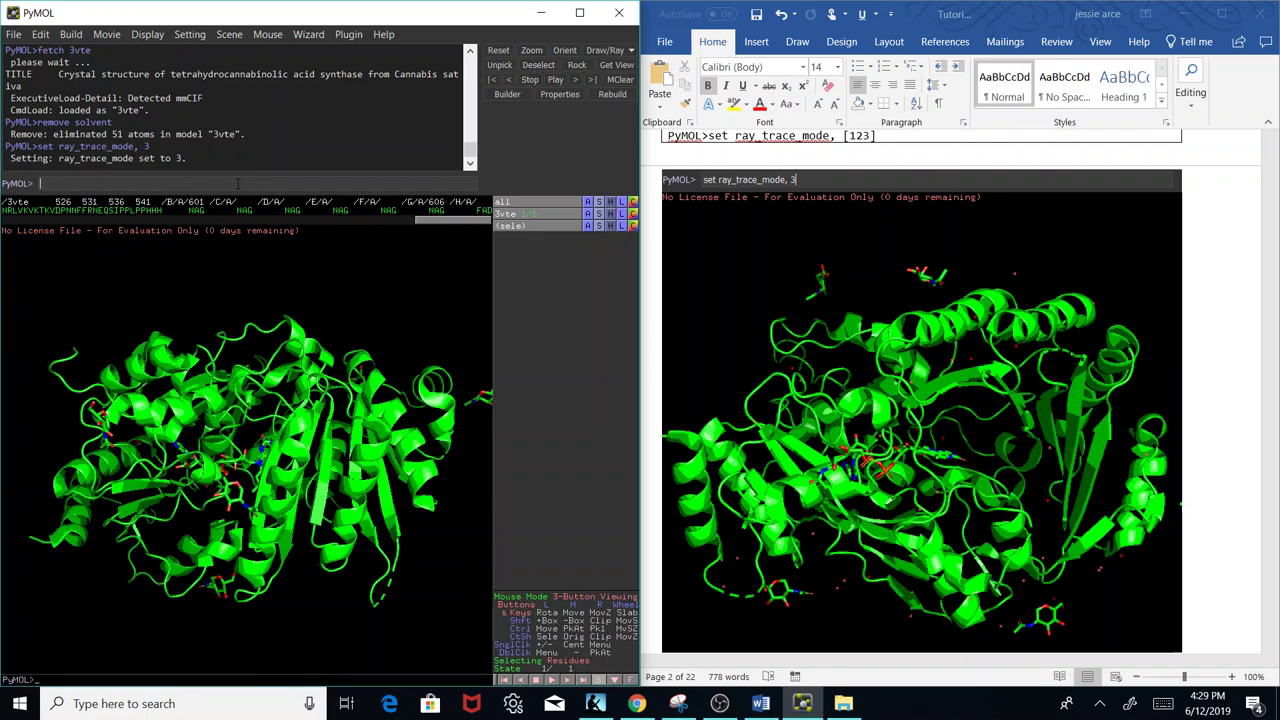
drag(248, 494, 127, 475)
drag(212, 368, 255, 380)
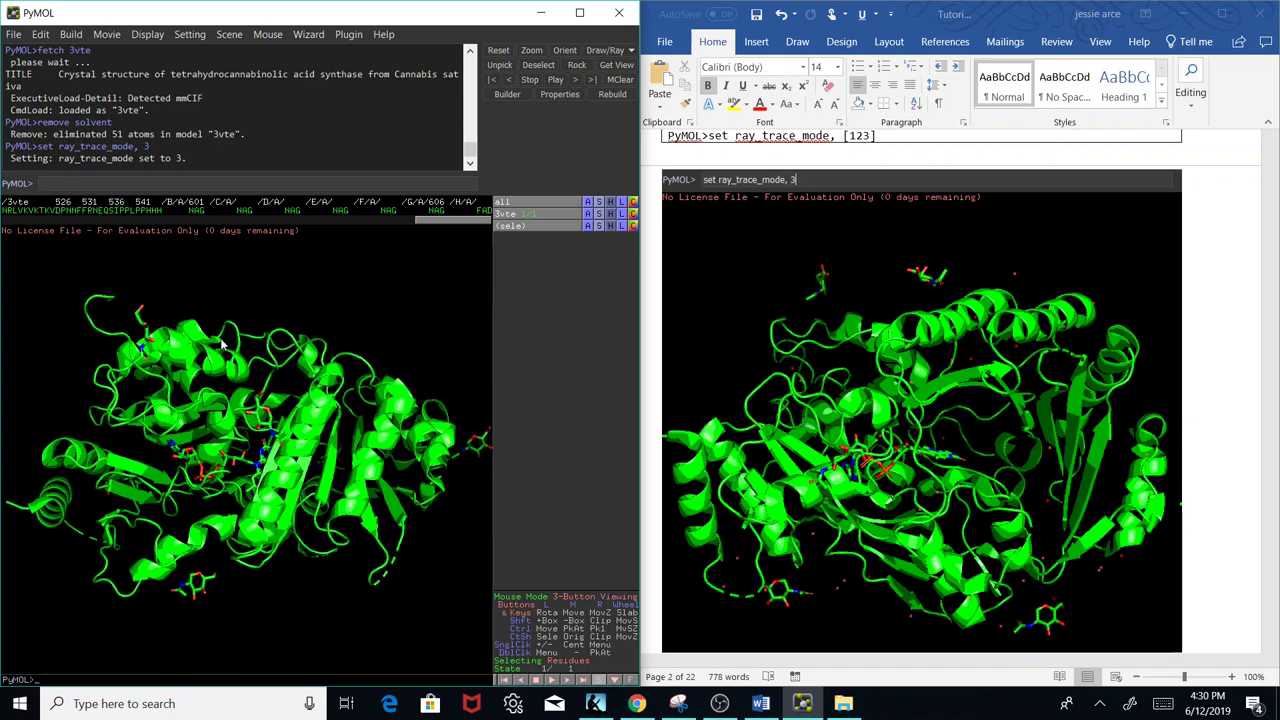
Check the next example picture in the tutorial document and set ray_trace_mode to 2 in PyMOL.
click(1241, 318)
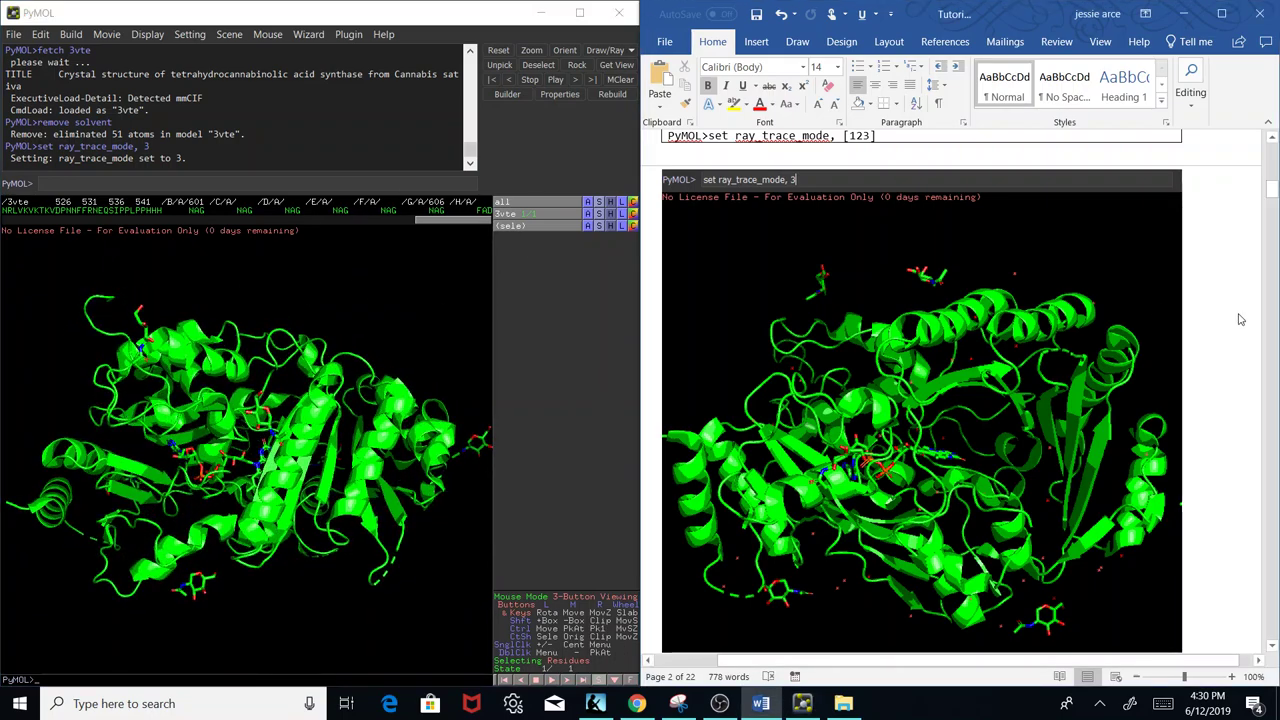
scroll(1273, 202, down, 5)
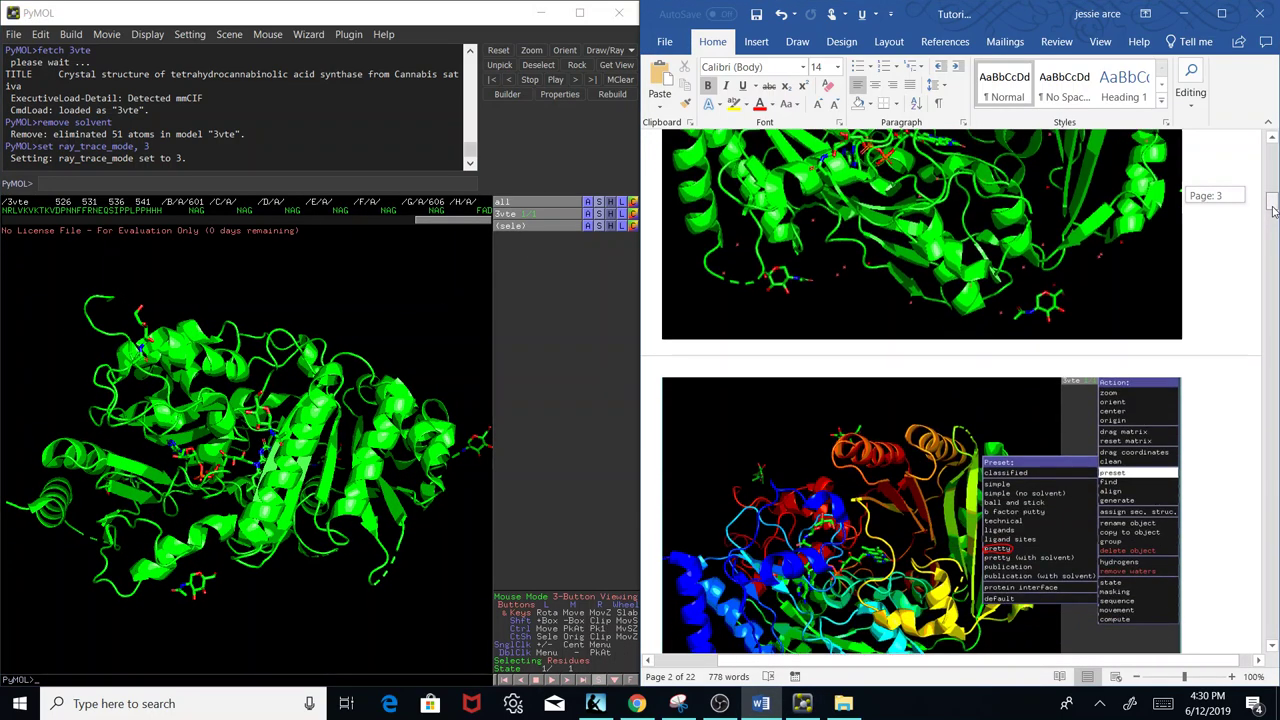
click(157, 181)
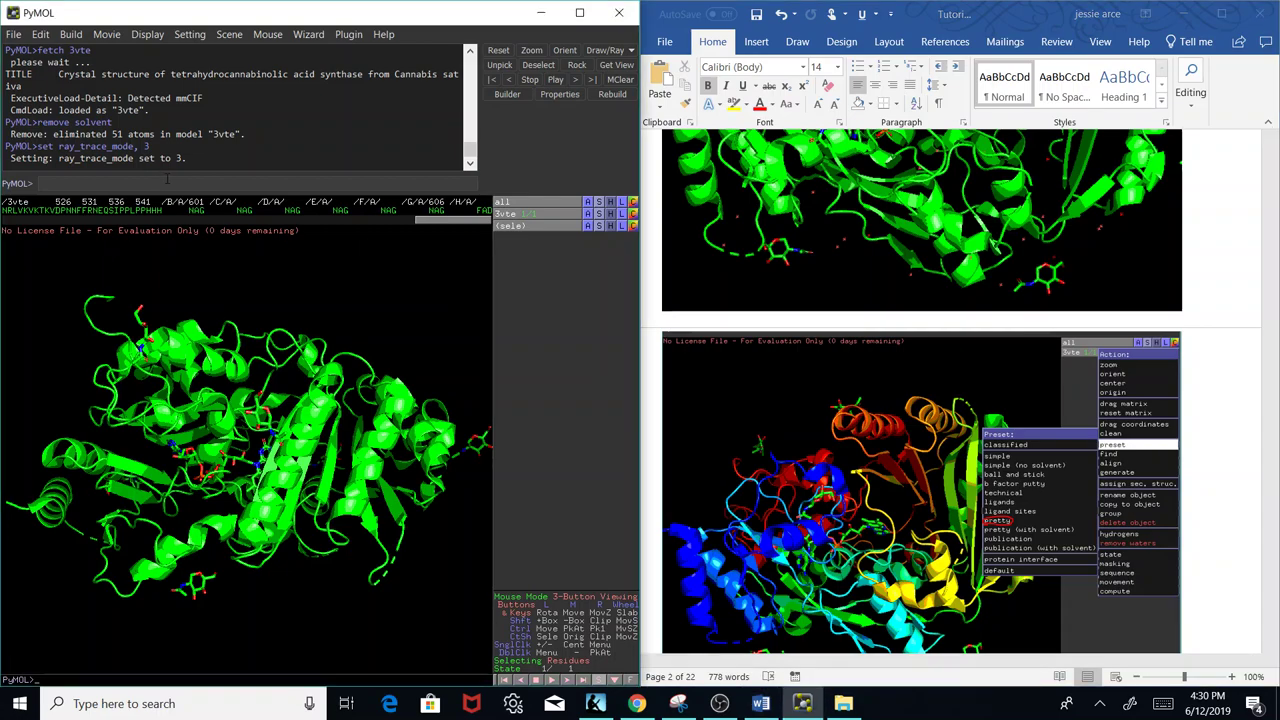
key(Up)
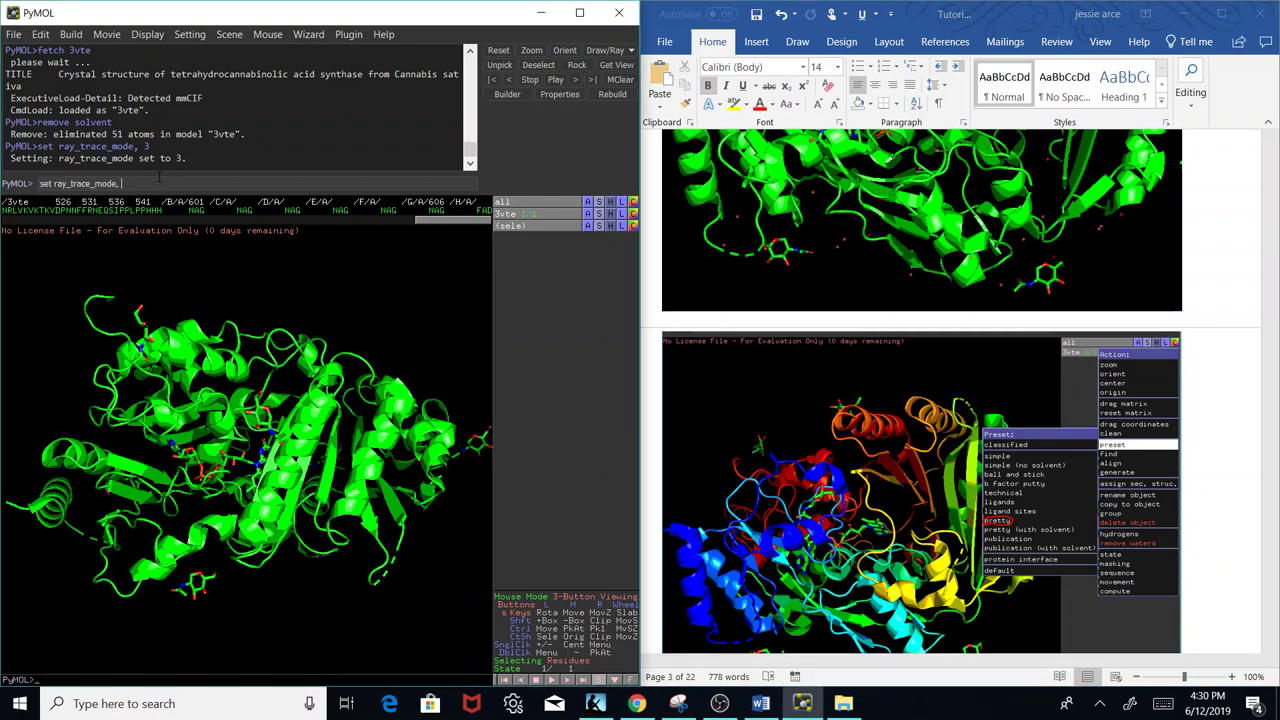
text(2)
key(Return)
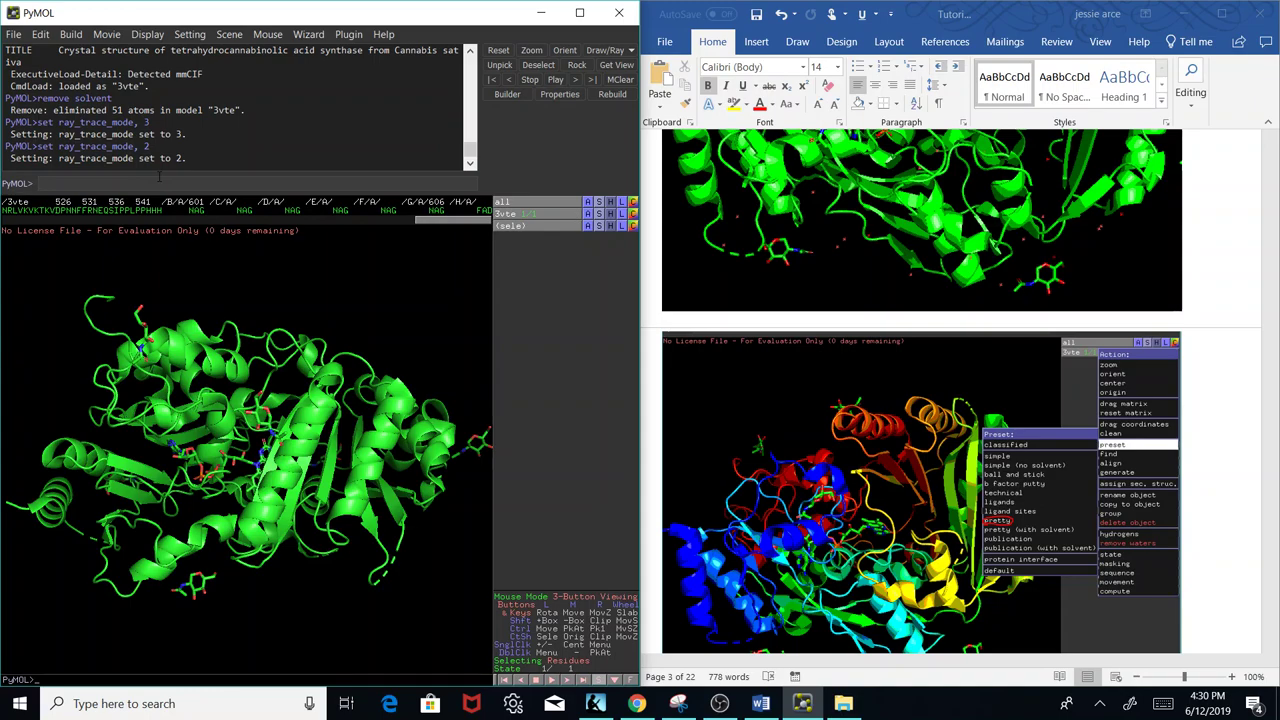
Try ray_trace_mode 1, and then set the mode back to 3.
key(Up)
text(1)
key(Return)
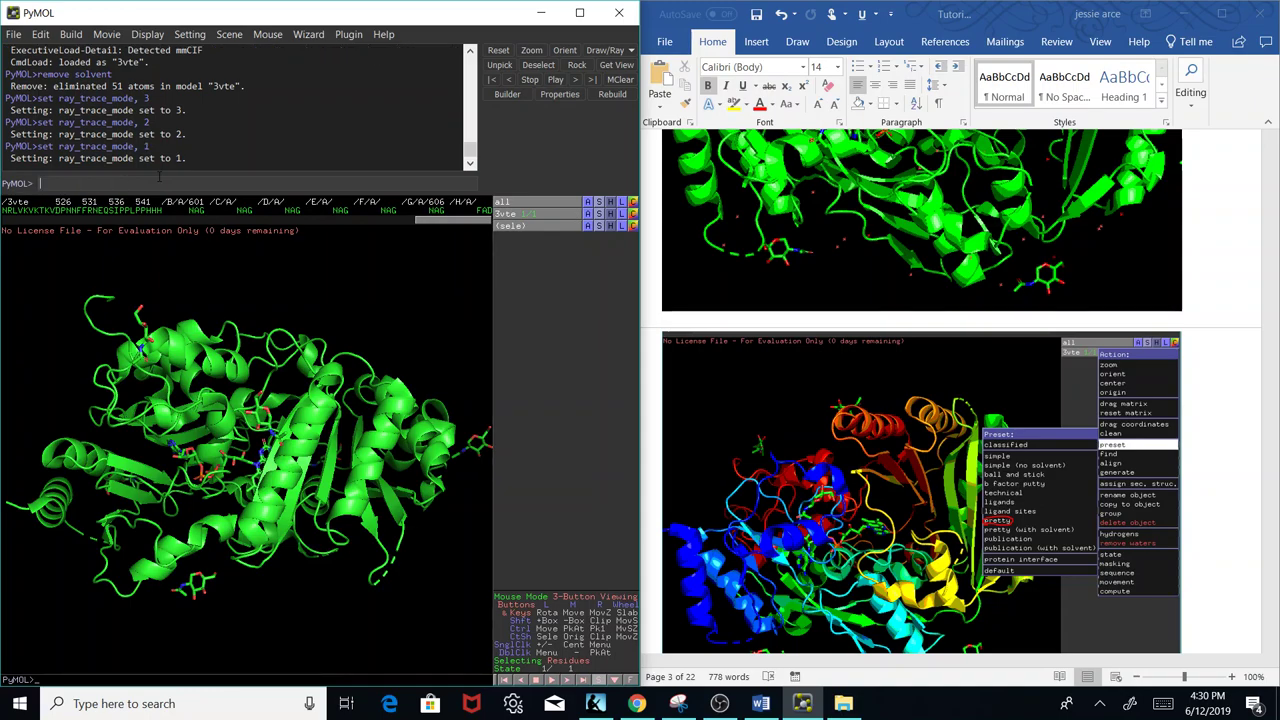
key(Up)
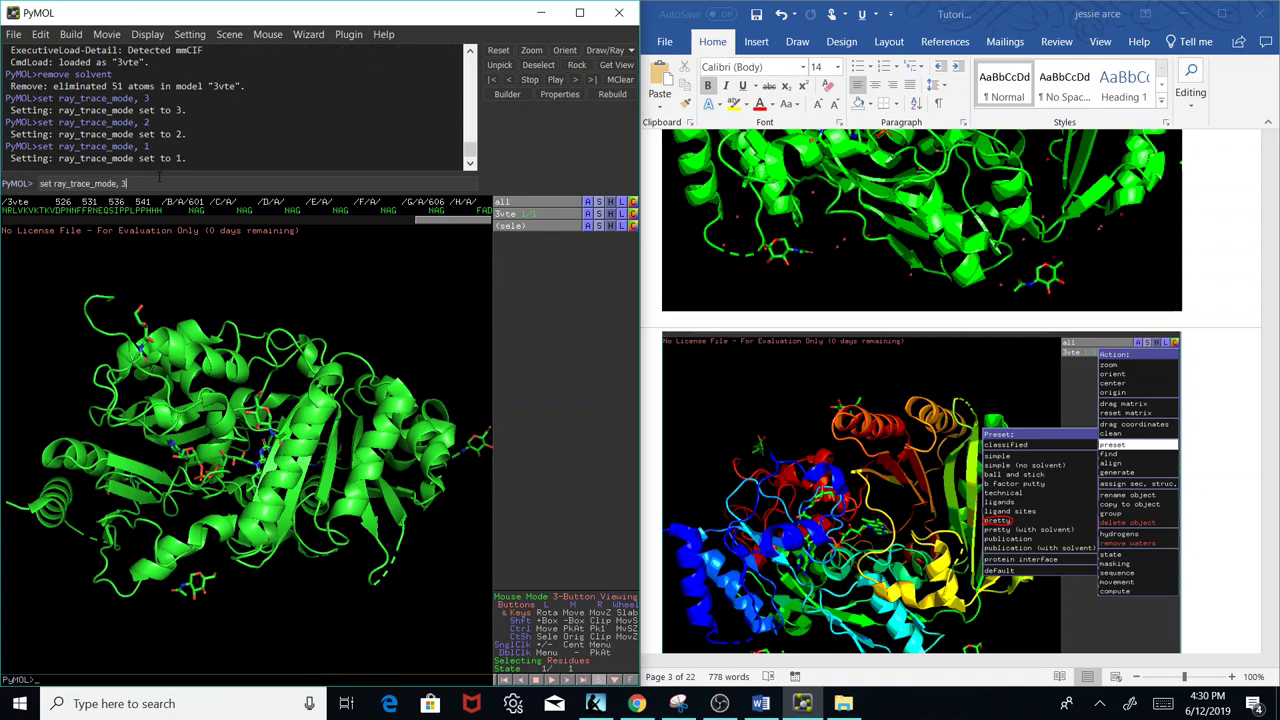
key(Return)
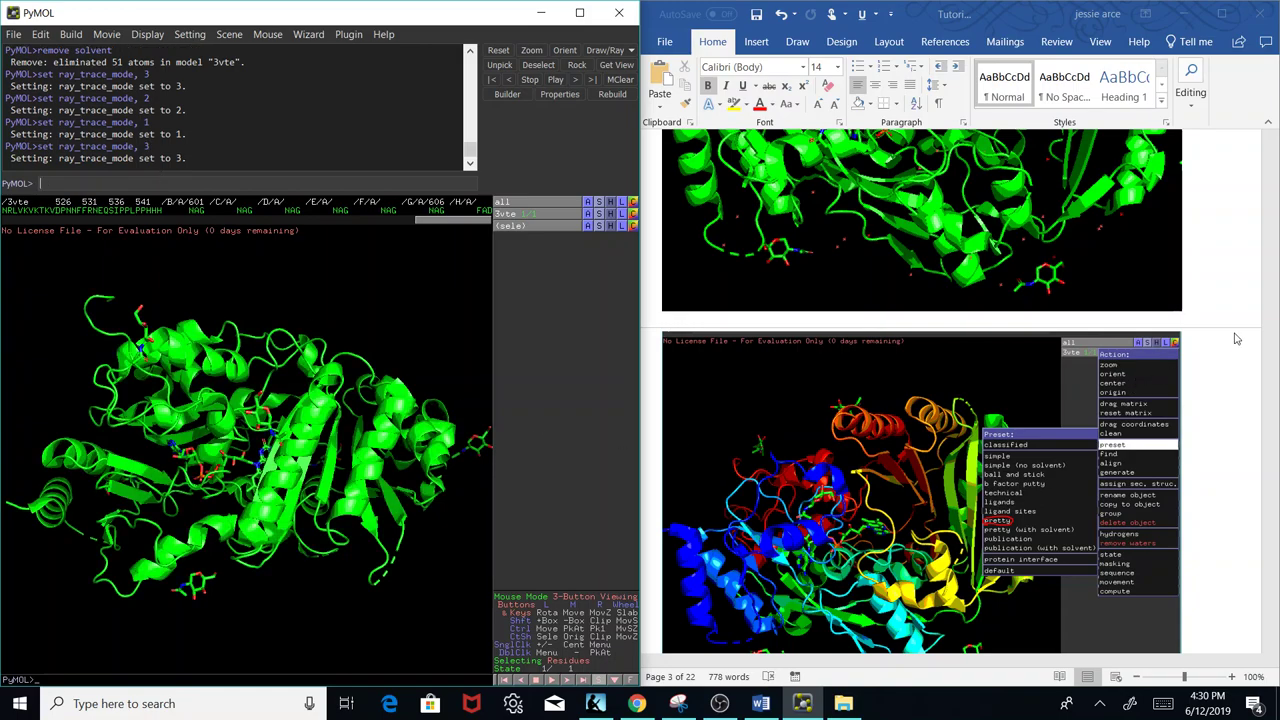
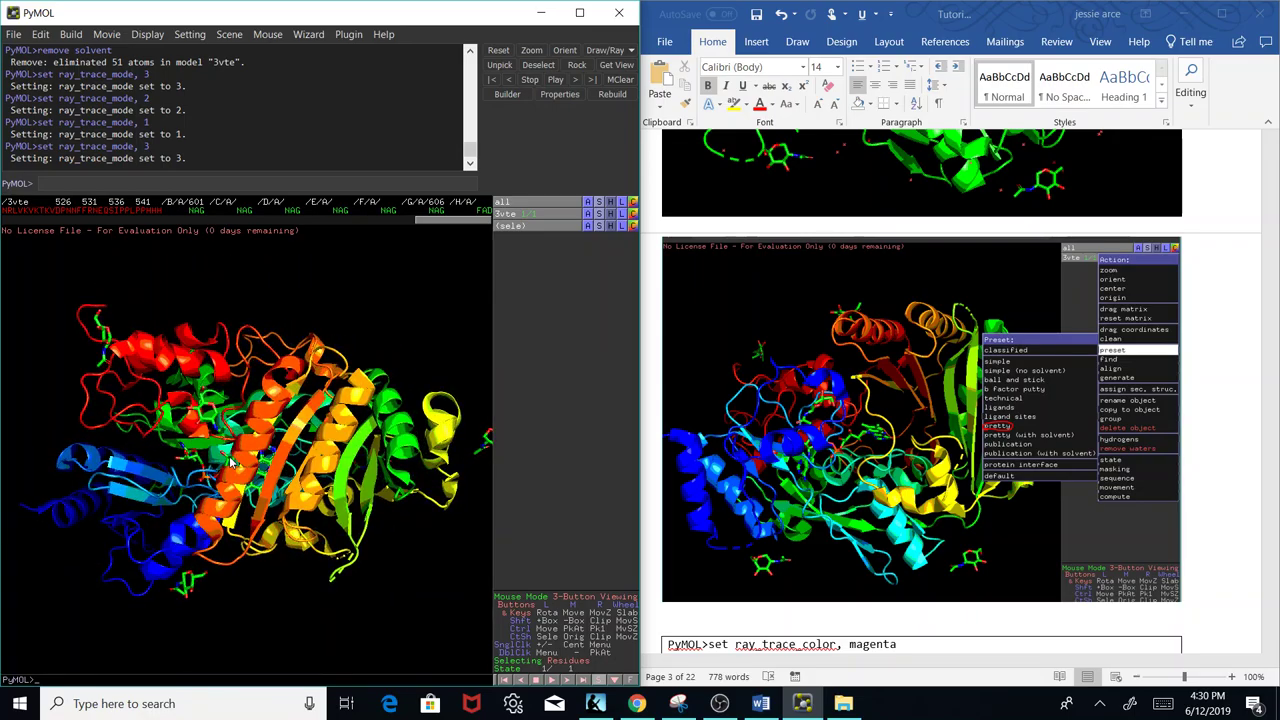
Following the tutorial's next command box, set ray_trace_color to magenta in PyMOL.
drag(313, 488, 344, 491)
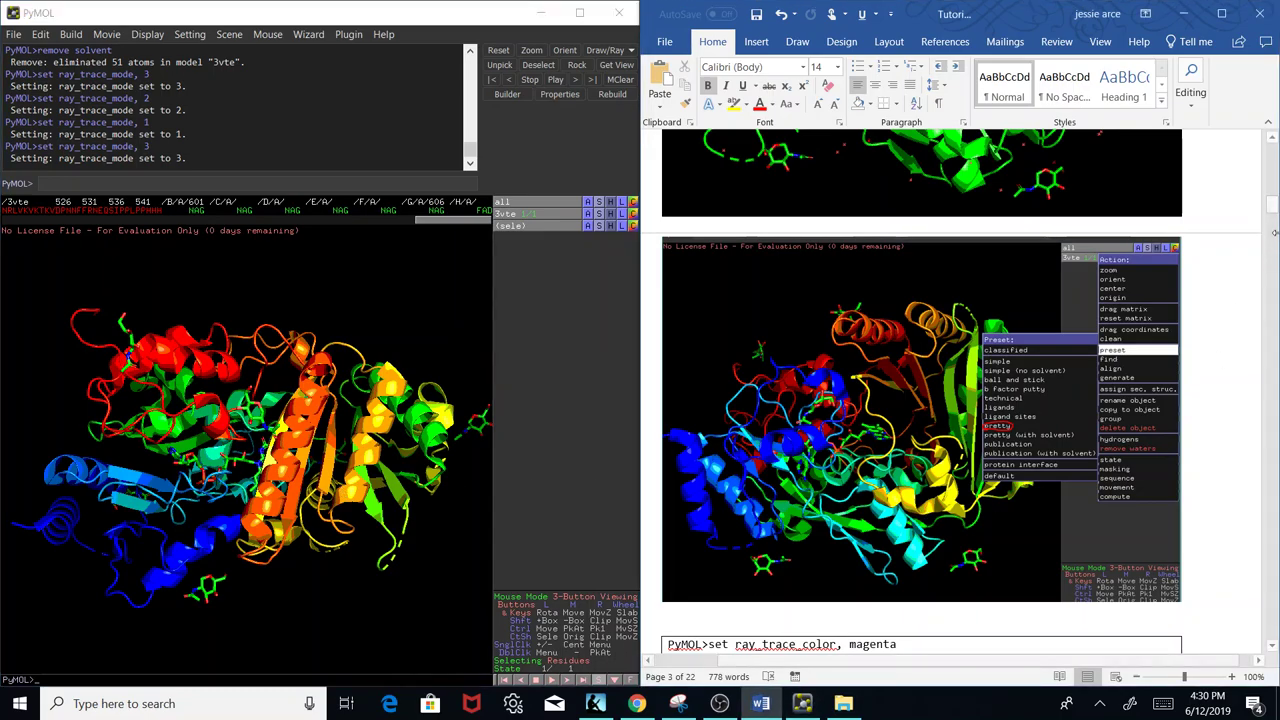
drag(1274, 200, 1274, 231)
click(266, 310)
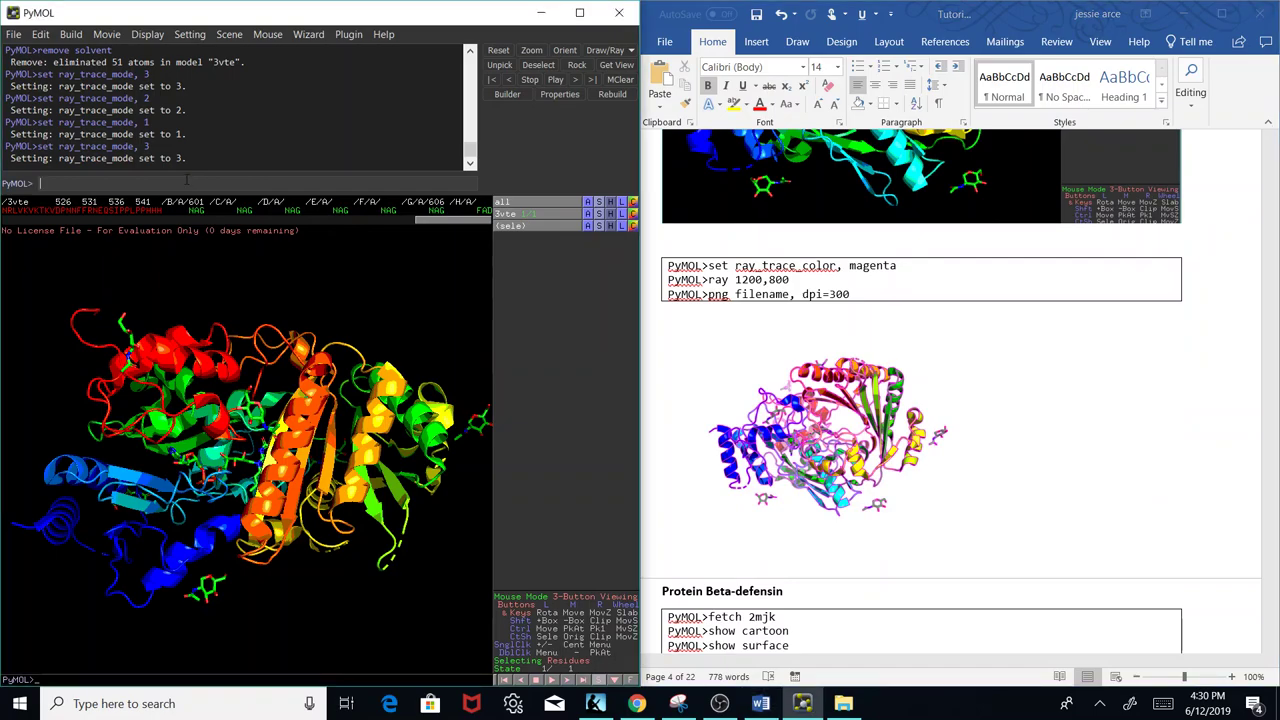
click(122, 183)
text(set)
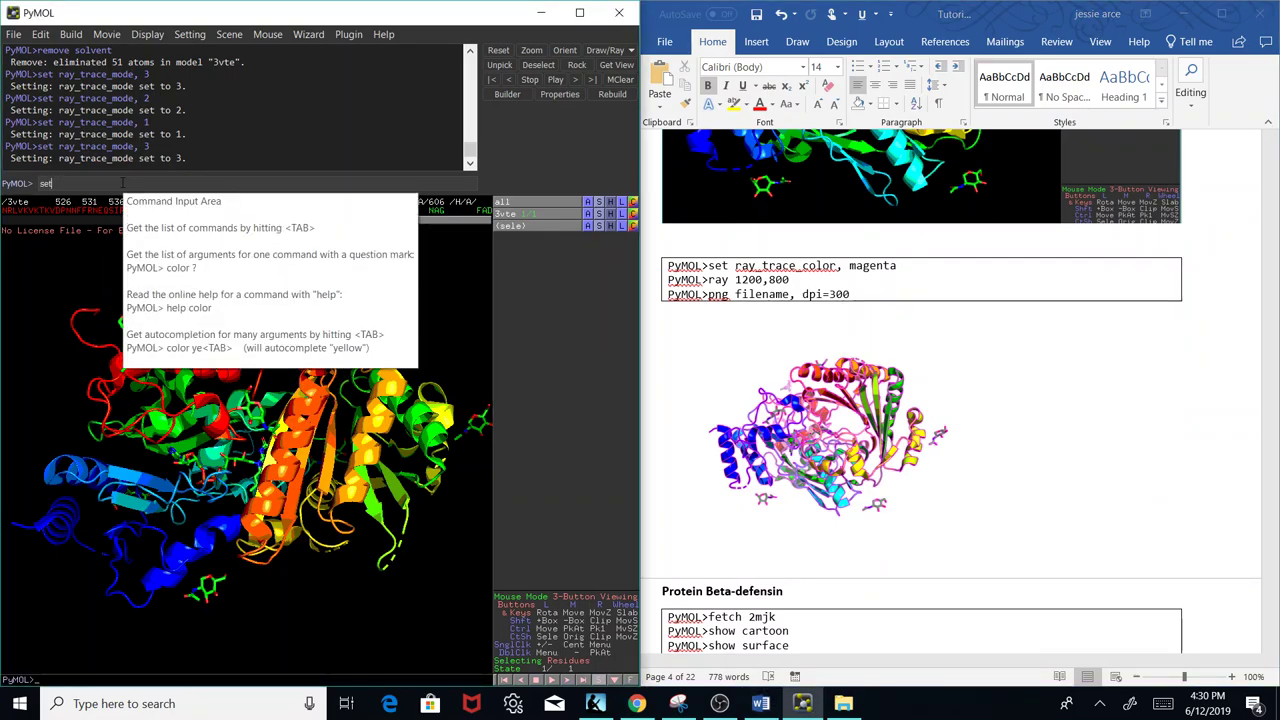
text( ray_trace_color, magenta)
key(Return)
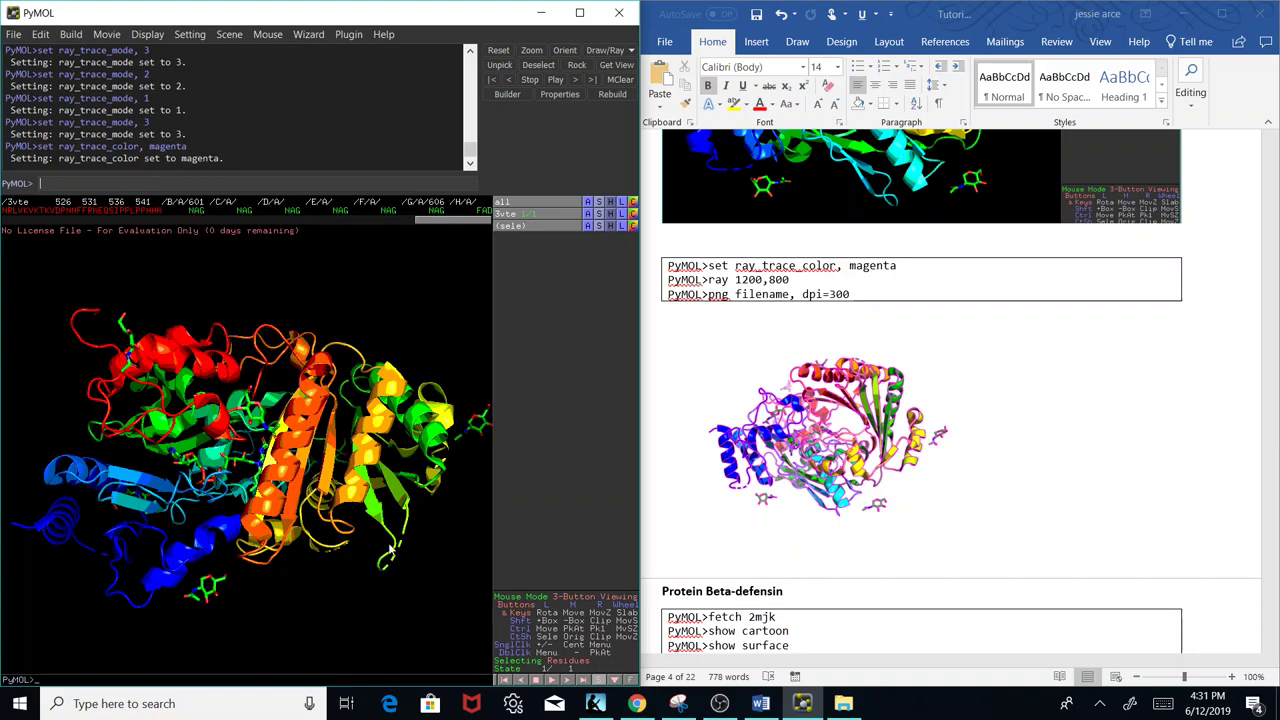
Ray trace the structure at 1200 by 800 with the command "ray 1200,800".
text(ray 1)
text(200,800)
key(Return)
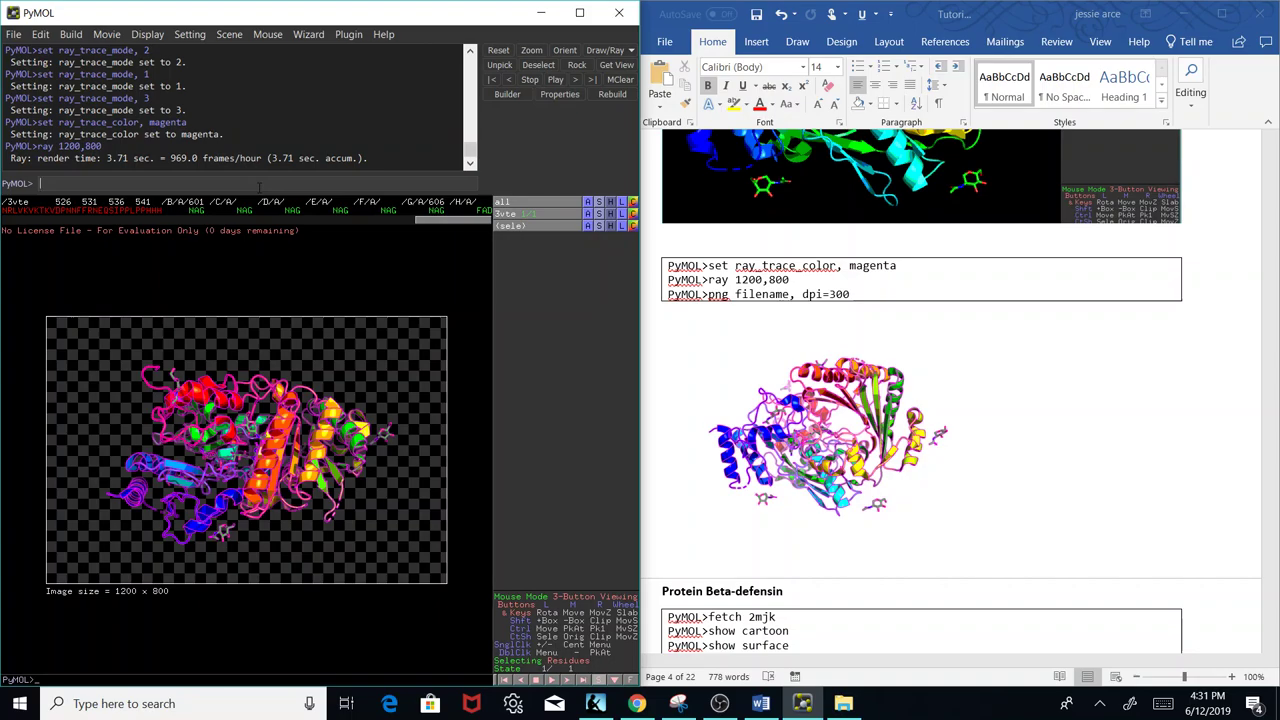
Copy the command "png filename, dpi=300" from the tutorial document into PyMOL's command line without running it.
click(855, 293)
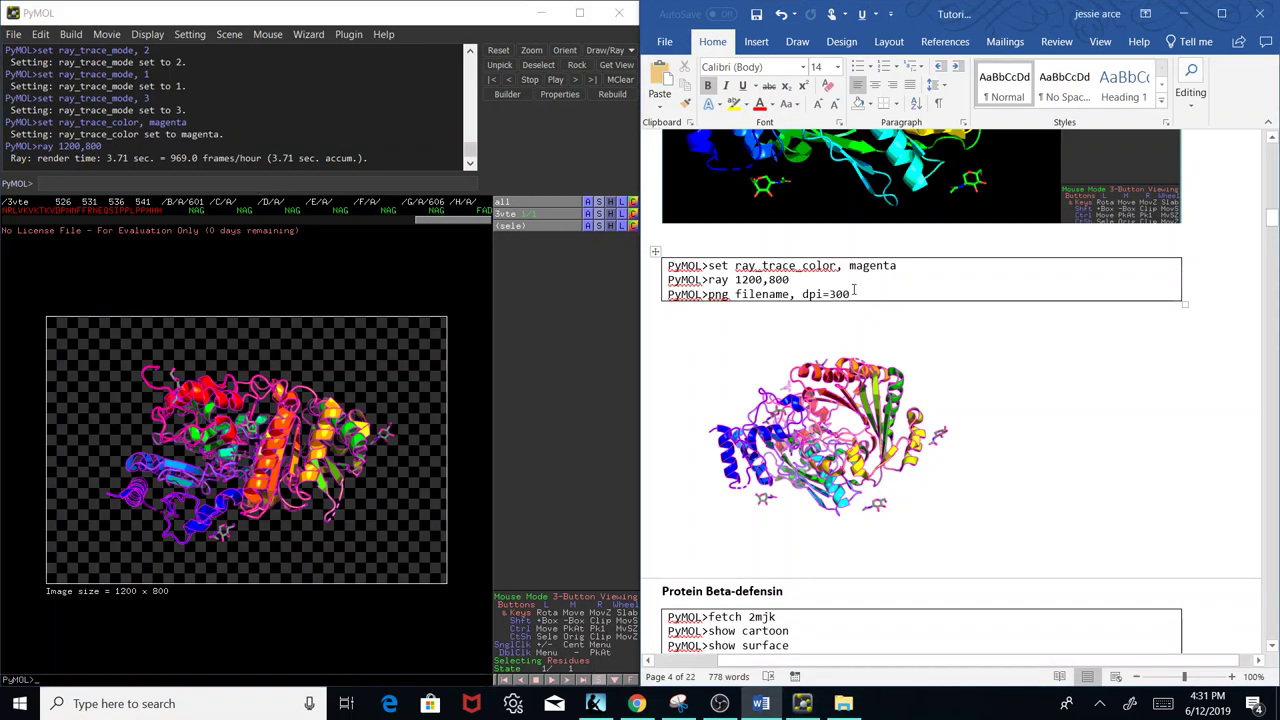
drag(855, 293, 718, 298)
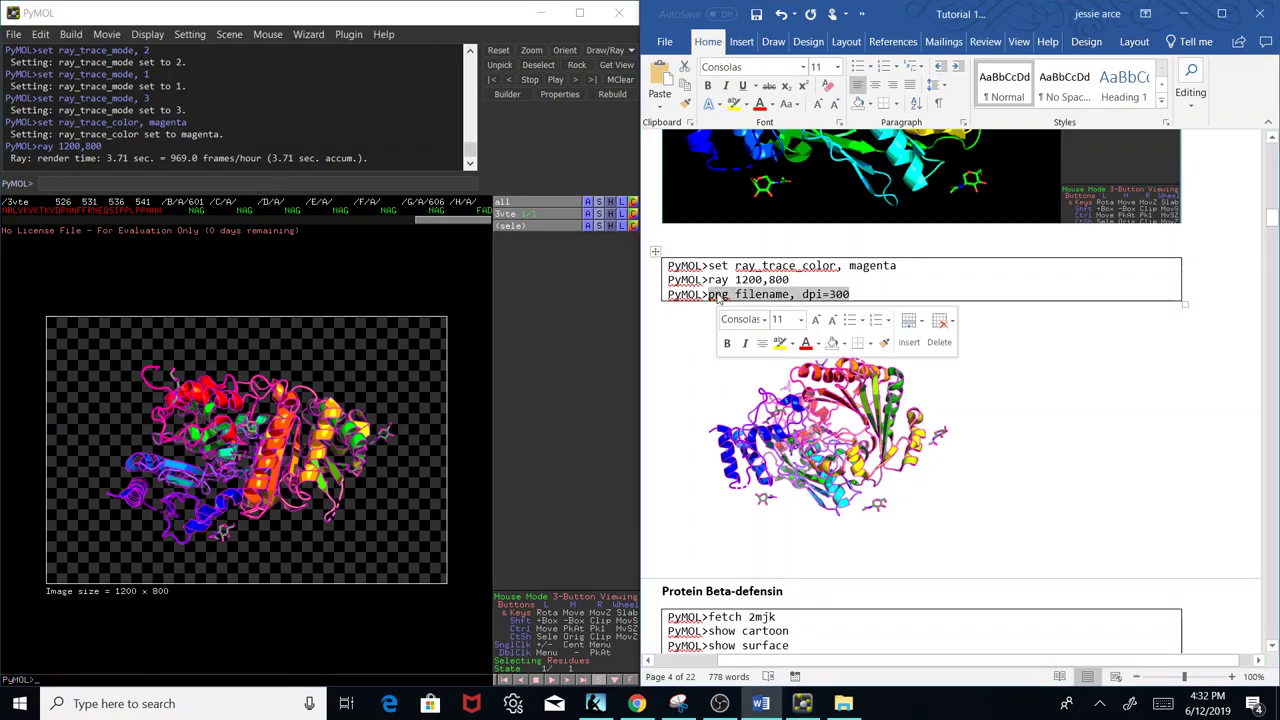
key(ctrl+c)
click(316, 184)
key(ctrl+v)
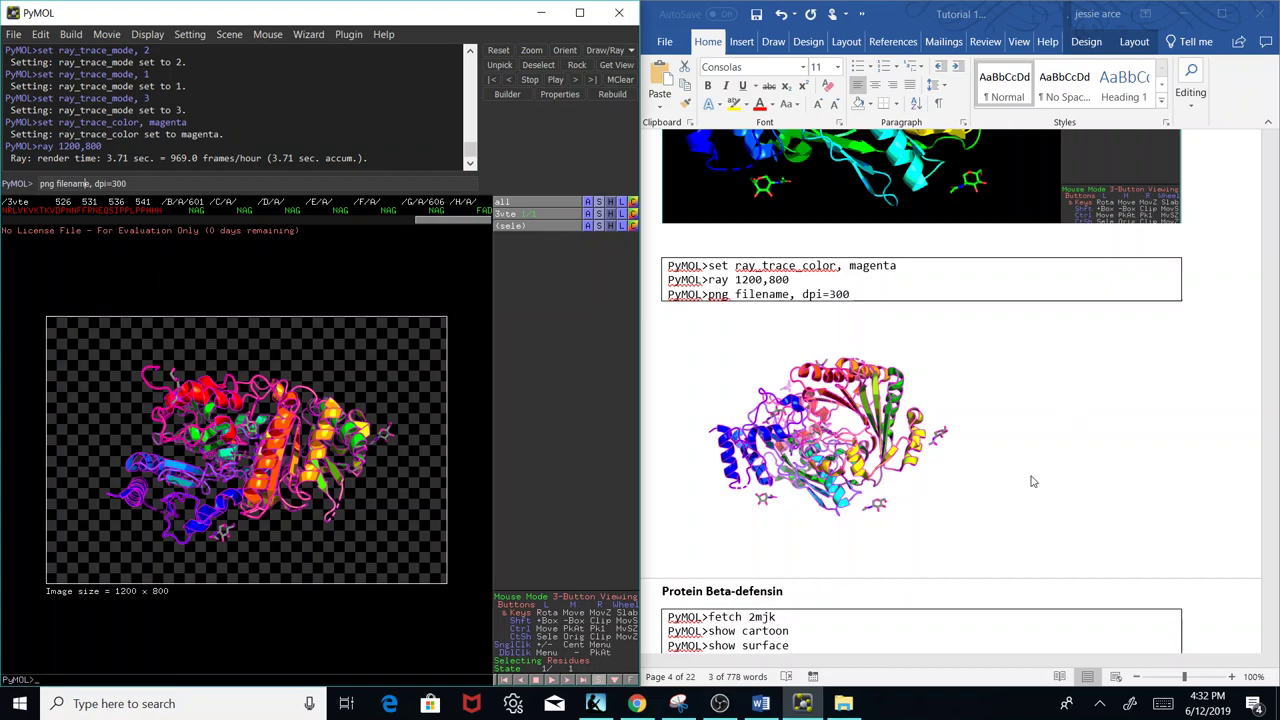
Replace the file name in the drafted png command with the short name "ex".
key(alt+Tab)
drag(795, 631, 708, 631)
click(149, 183)
key(BackSpace)
key(BackSpace)
key(BackSpace)
key(BackSpace)
key(BackSpace)
key(BackSpace)
key(BackSpace)
key(BackSpace)
key(BackSpace)
text(pract)
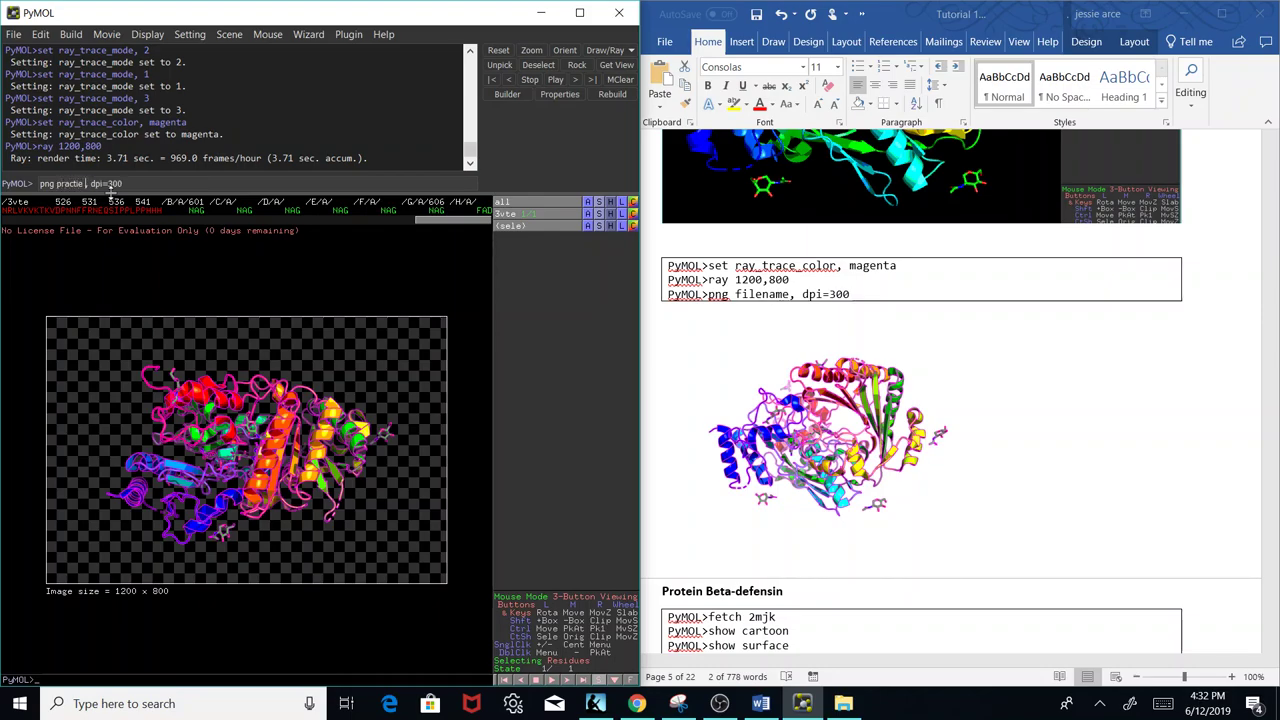
key(BackSpace)
key(BackSpace)
key(BackSpace)
text(exam)
key(BackSpace)
key(BackSpace)
Rewrite the draft as "png name, dpi=300" and clear the command line without running it.
drag(105, 184, 40, 184)
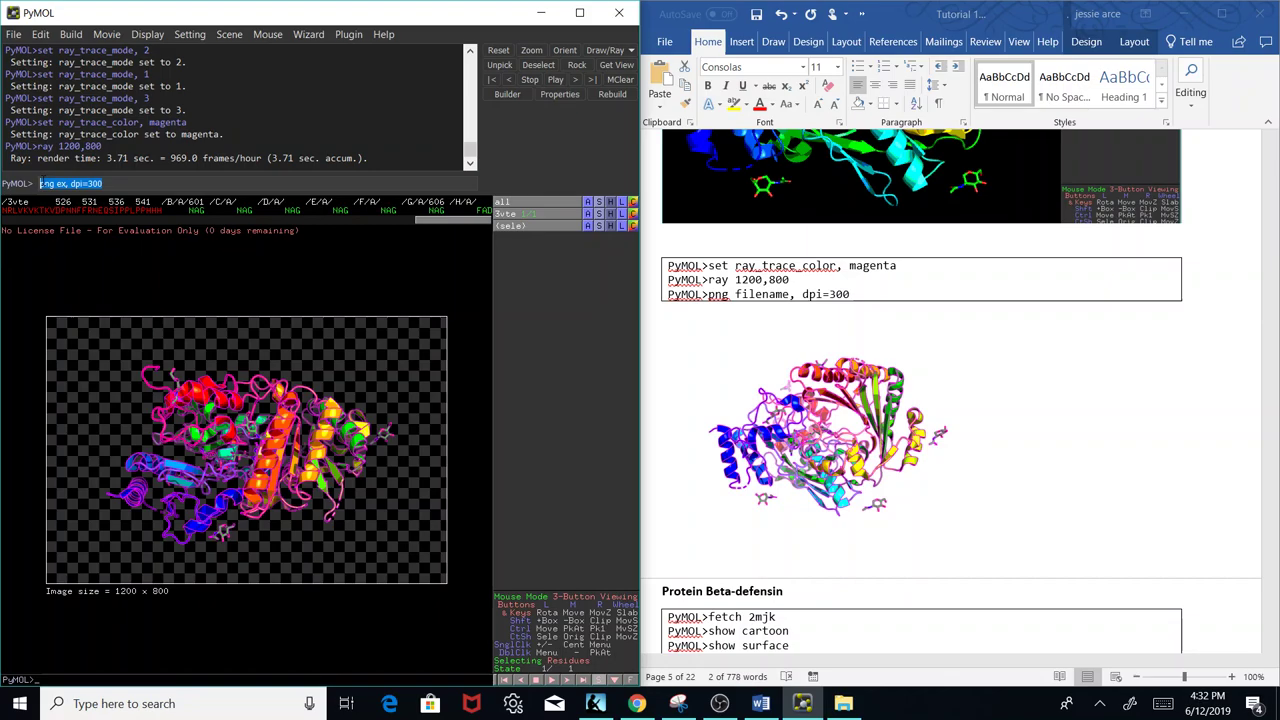
key(BackSpace)
text(png name, dpi=300)
key(BackSpace)
key(BackSpace)
key(BackSpace)
key(BackSpace)
key(BackSpace)
key(BackSpace)
key(BackSpace)
key(BackSpace)
key(BackSpace)
key(BackSpace)
key(BackSpace)
key(BackSpace)
key(BackSpace)
key(BackSpace)
key(BackSpace)
key(BackSpace)
click(960, 478)
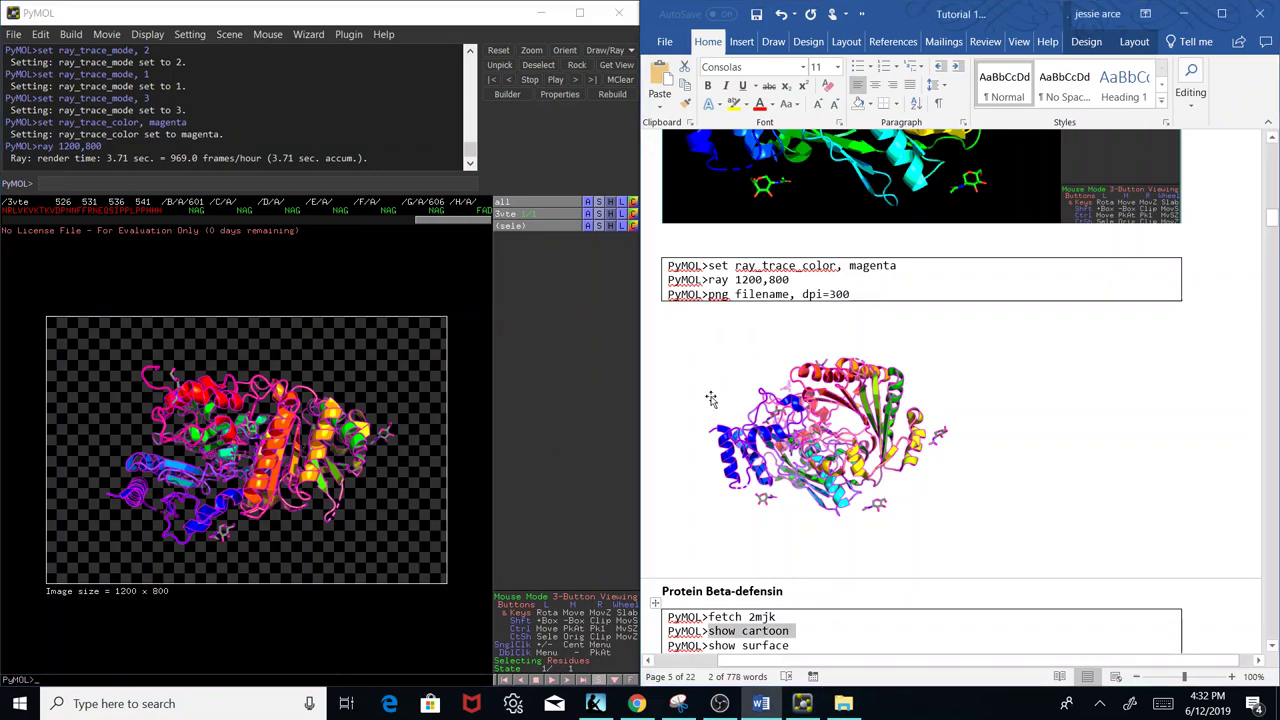
Return from the ray-traced image to the interactive 3vte model, reset its view and orient the structure.
click(314, 369)
click(314, 369)
drag(314, 369, 146, 354)
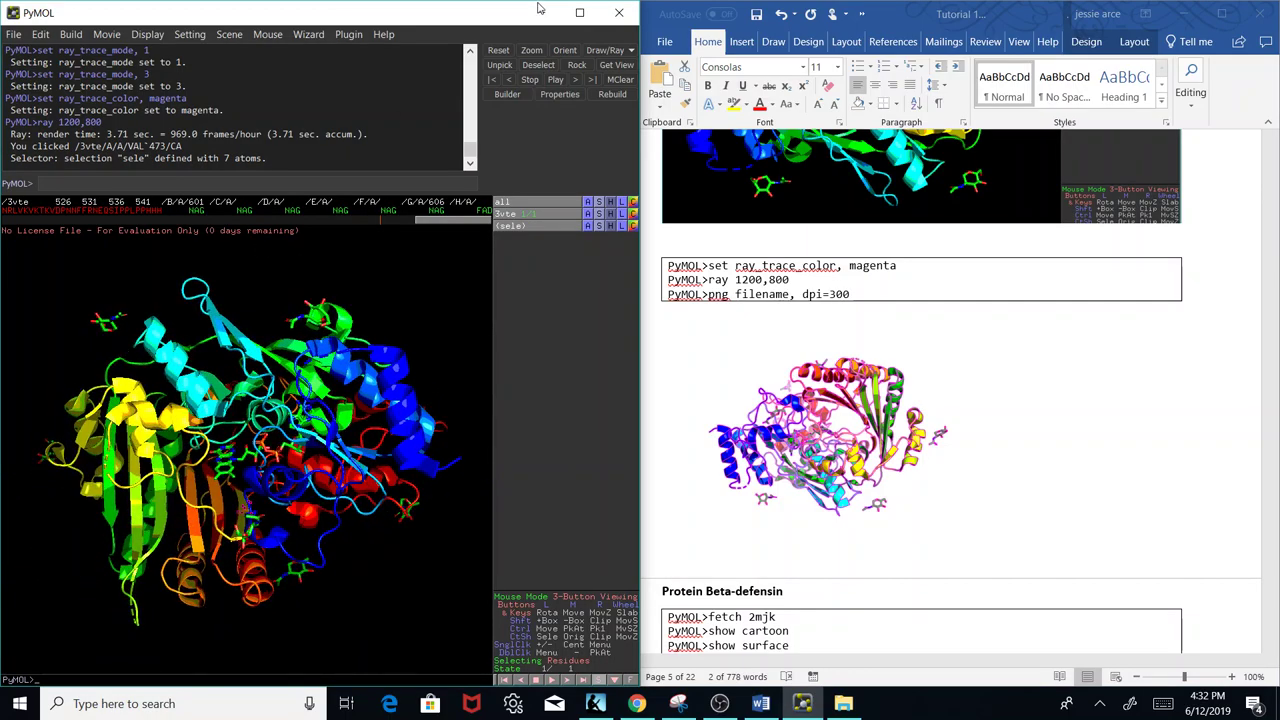
click(498, 50)
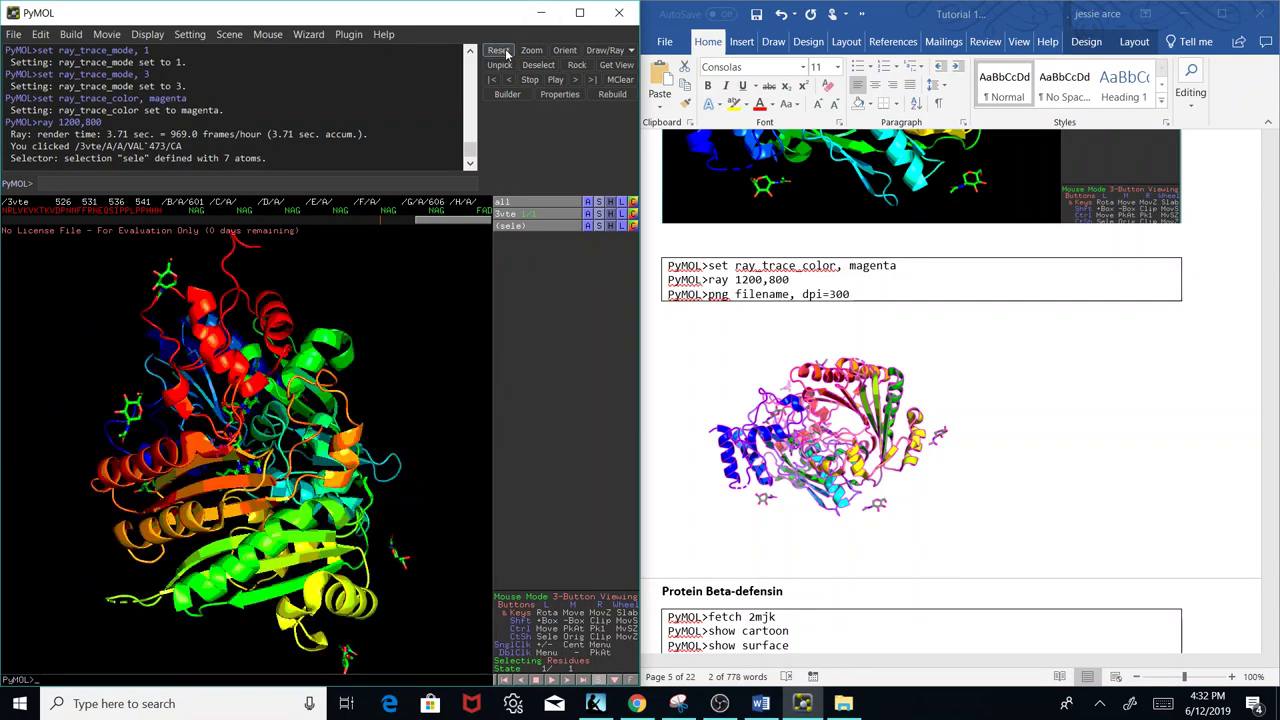
click(566, 50)
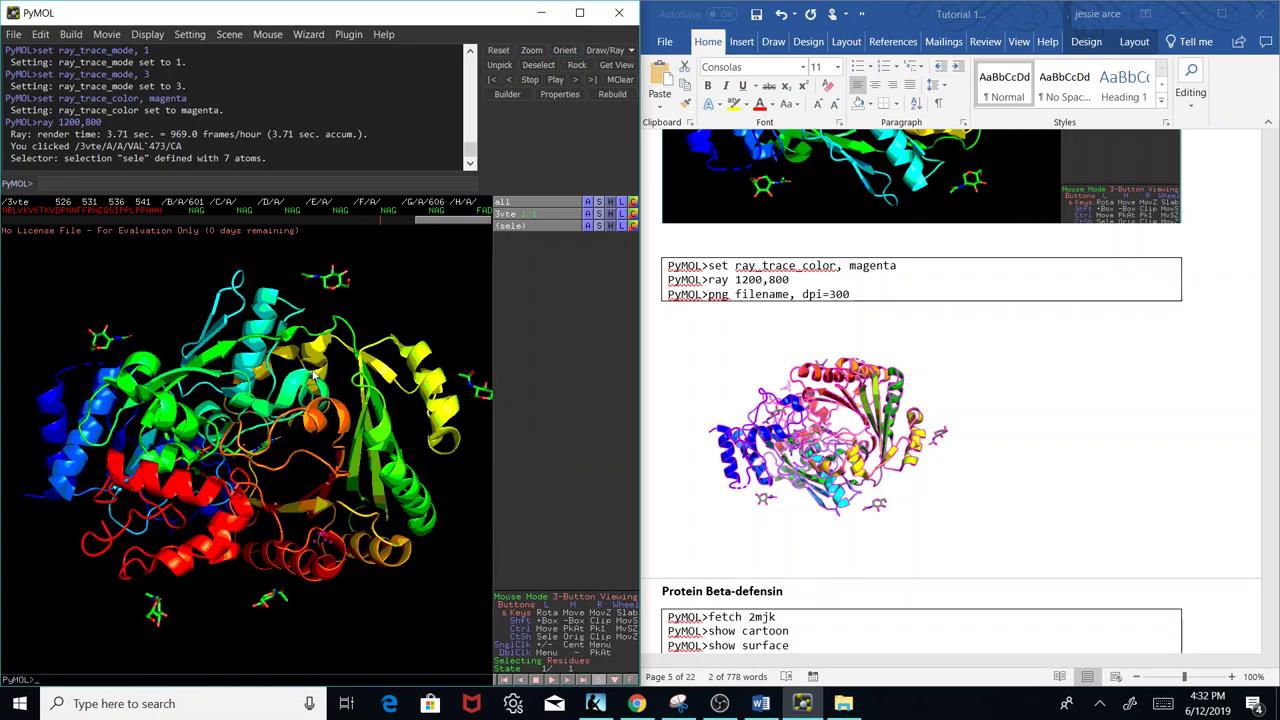
Find the Protein Beta-defensin commands in the tutorial document and highlight the structure code 2mjk.
click(940, 478)
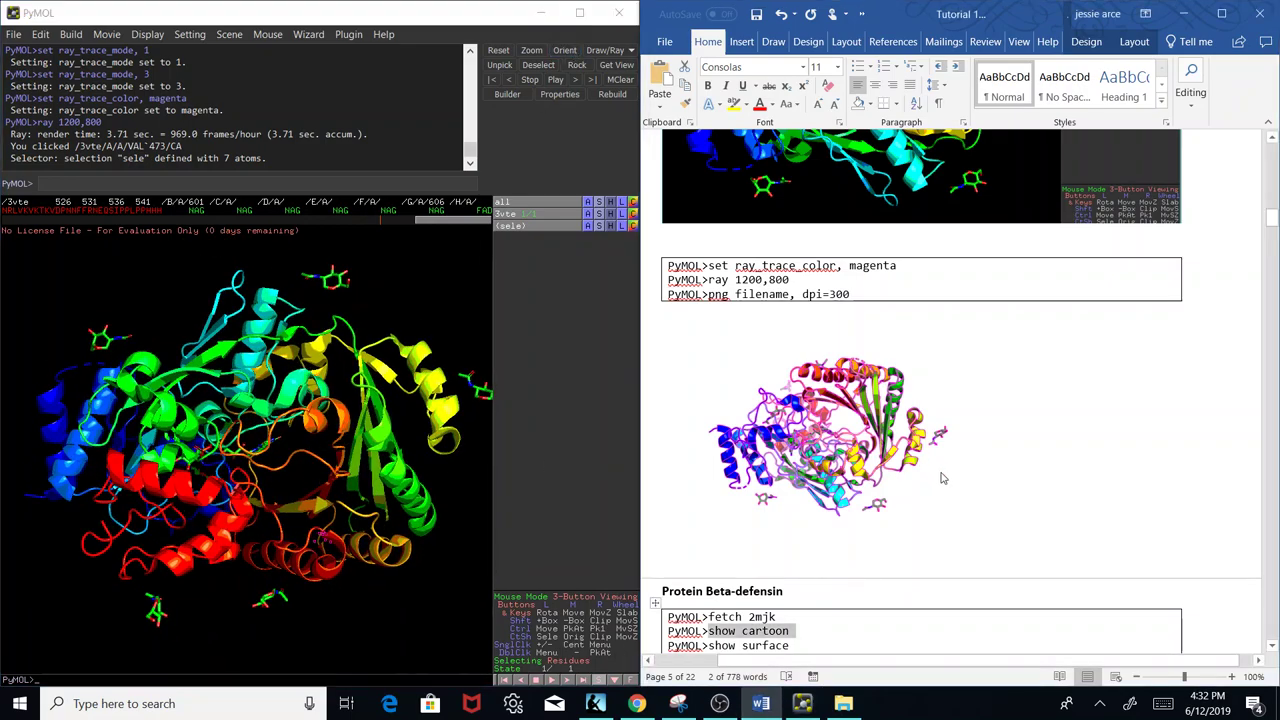
drag(1272, 221, 1272, 230)
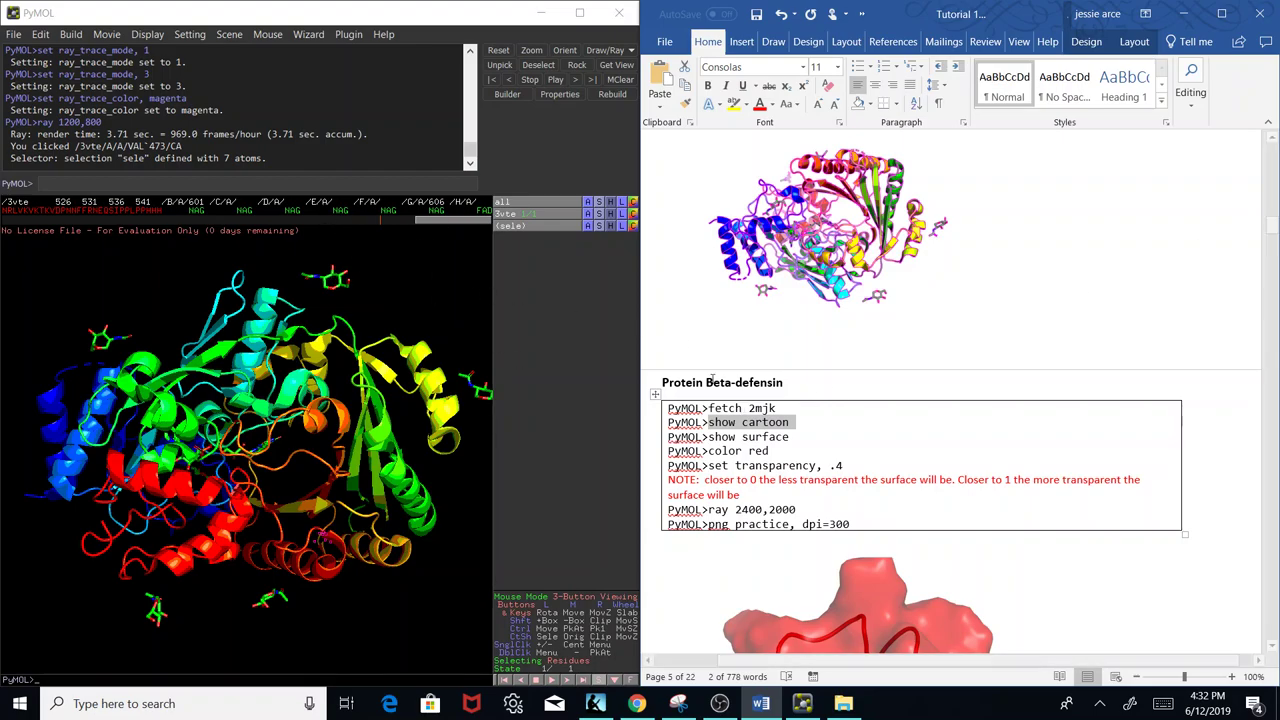
drag(749, 408, 783, 408)
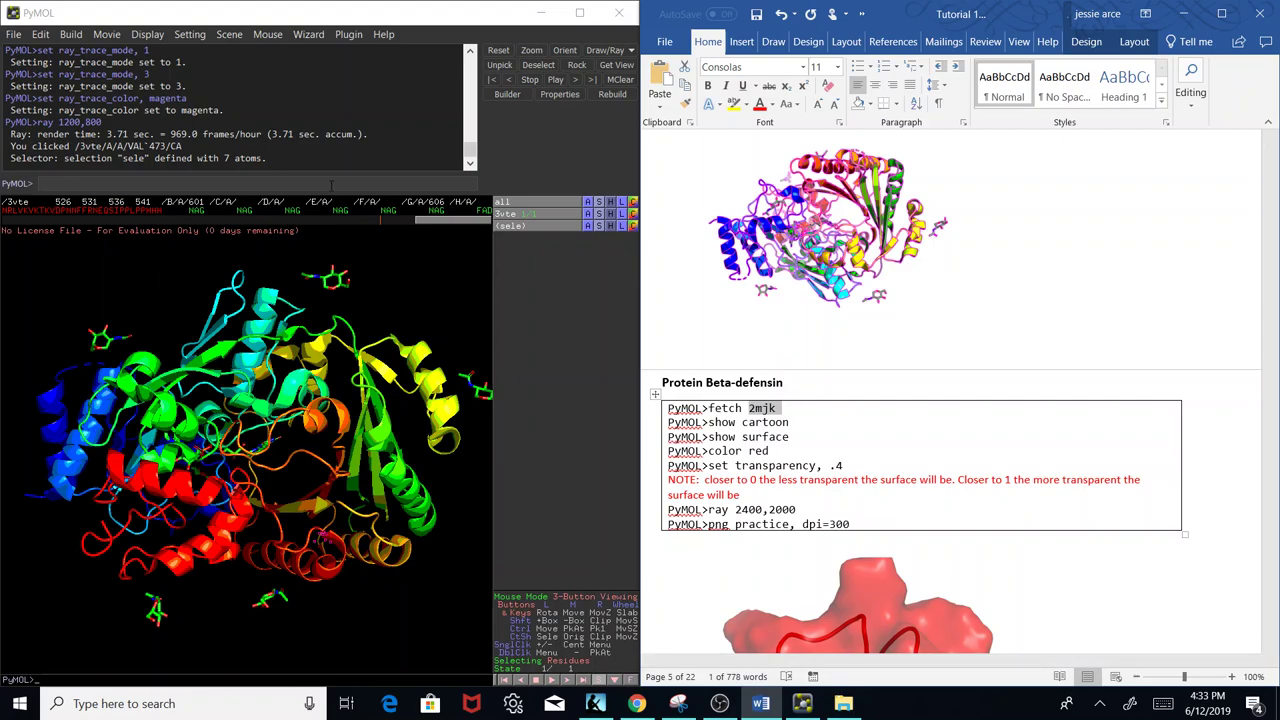
Hide the 3vte structure in PyMOL and clear the highlighted residue selection.
click(518, 222)
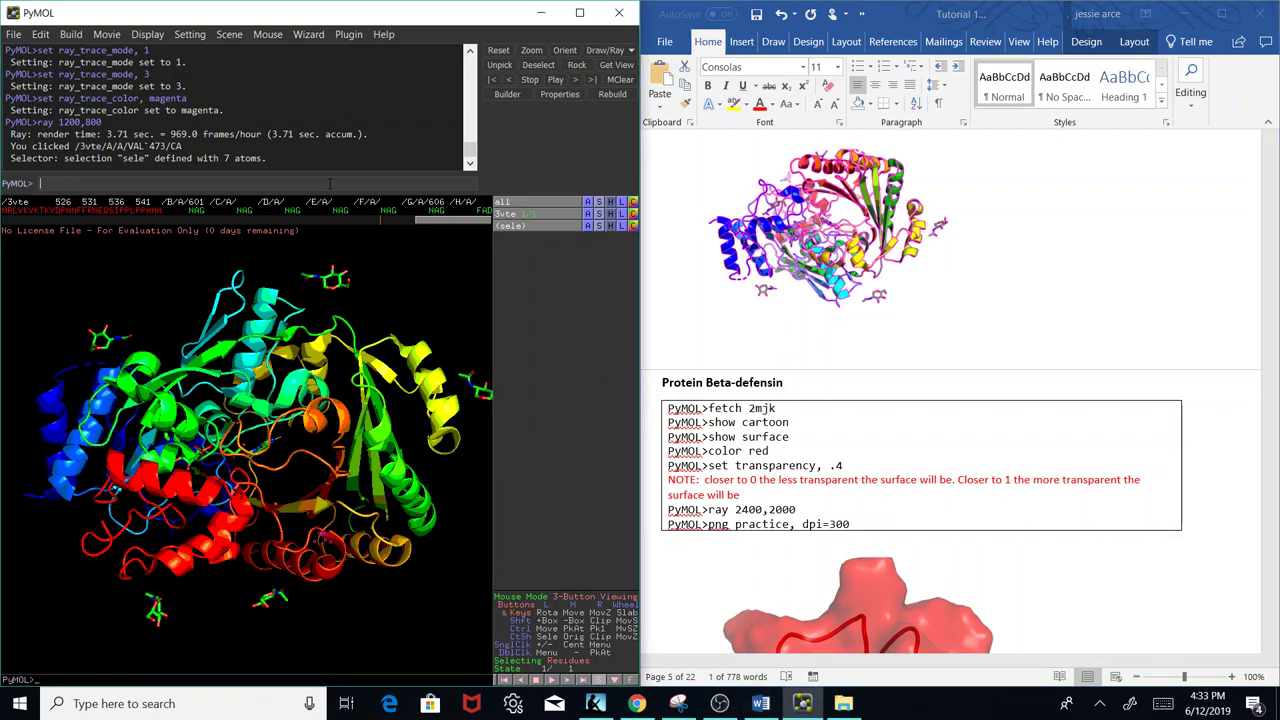
click(518, 216)
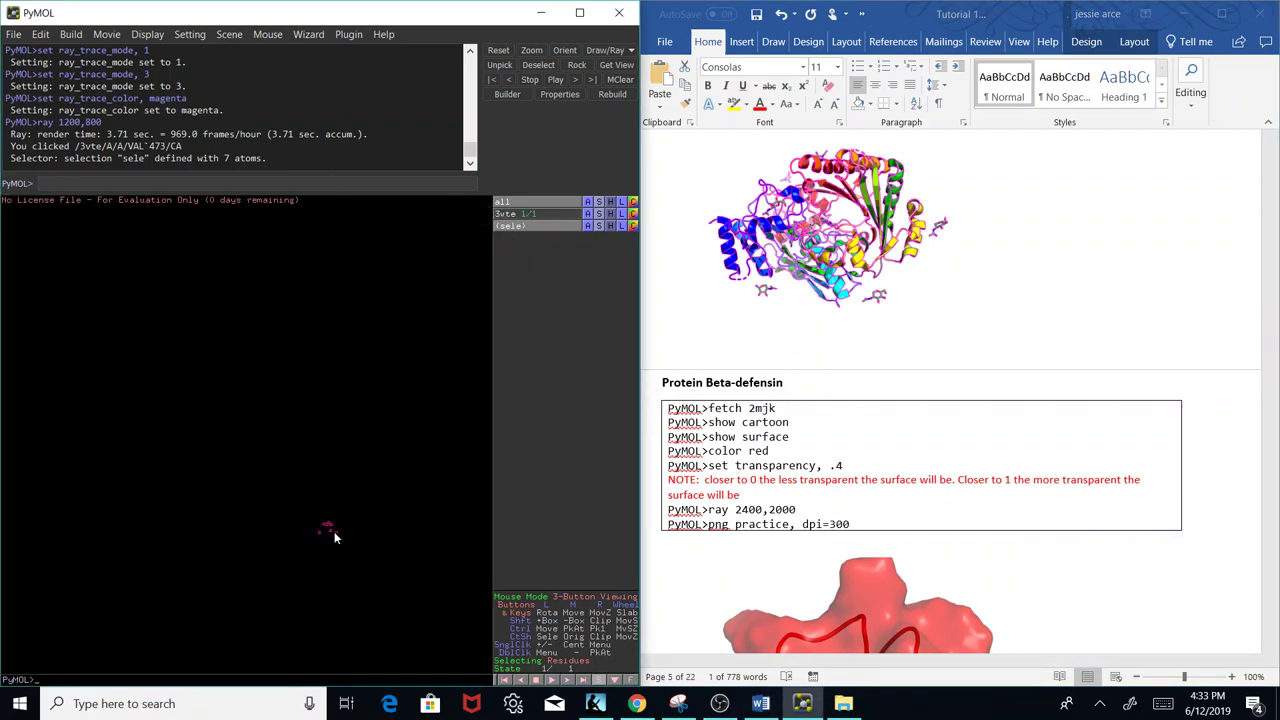
click(331, 524)
click(529, 213)
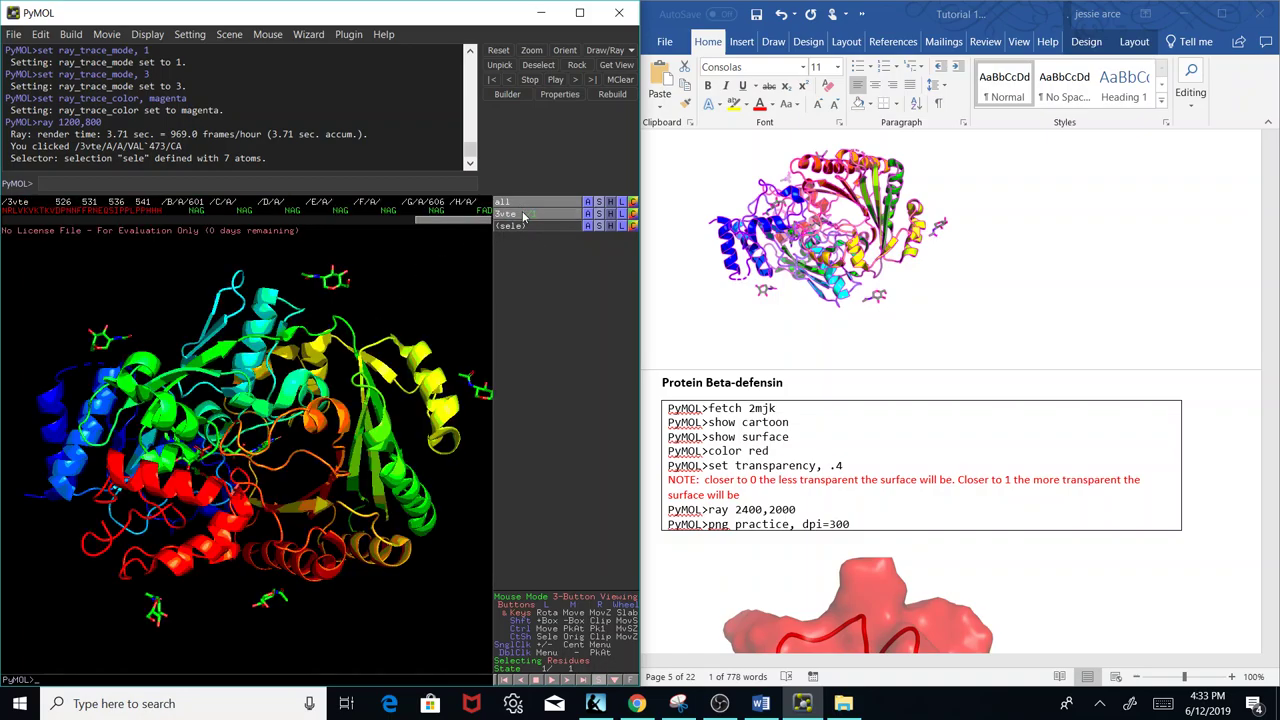
click(533, 213)
click(537, 213)
click(530, 214)
click(527, 216)
click(526, 216)
Load the beta-defensin structure with the command "fetch 2mjk".
text(fetch )
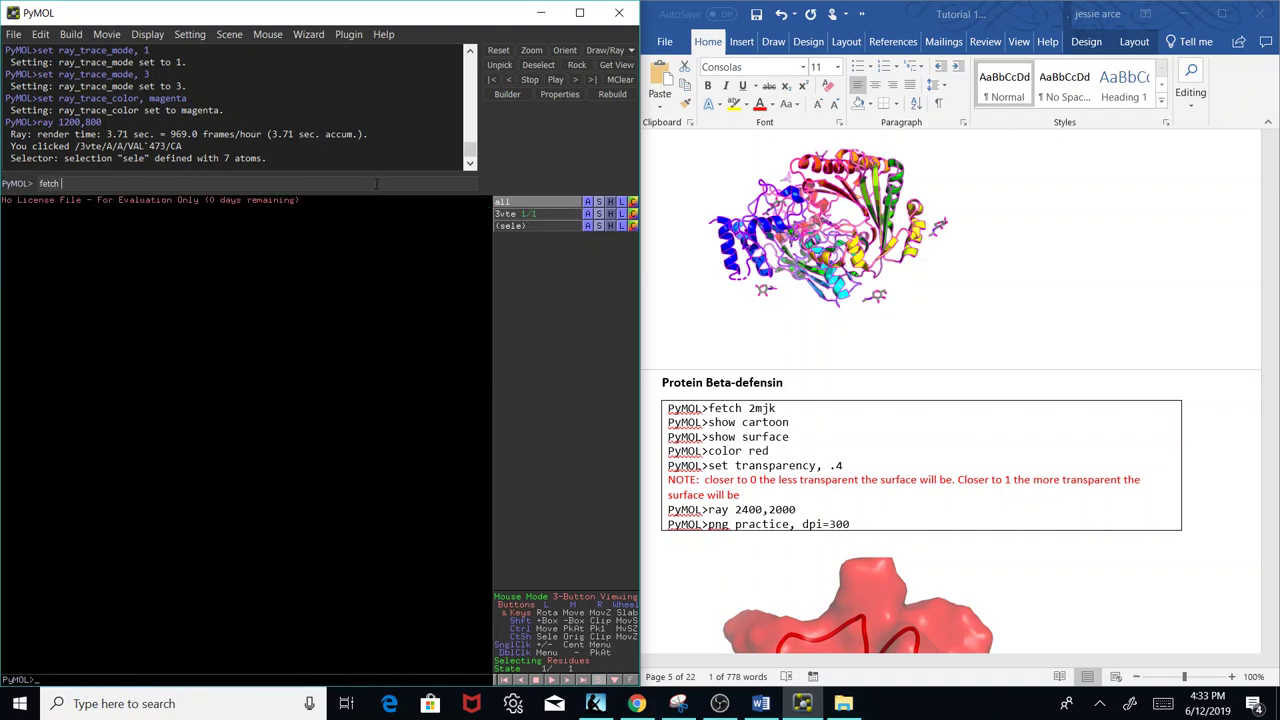
text(2mjk)
key(Return)
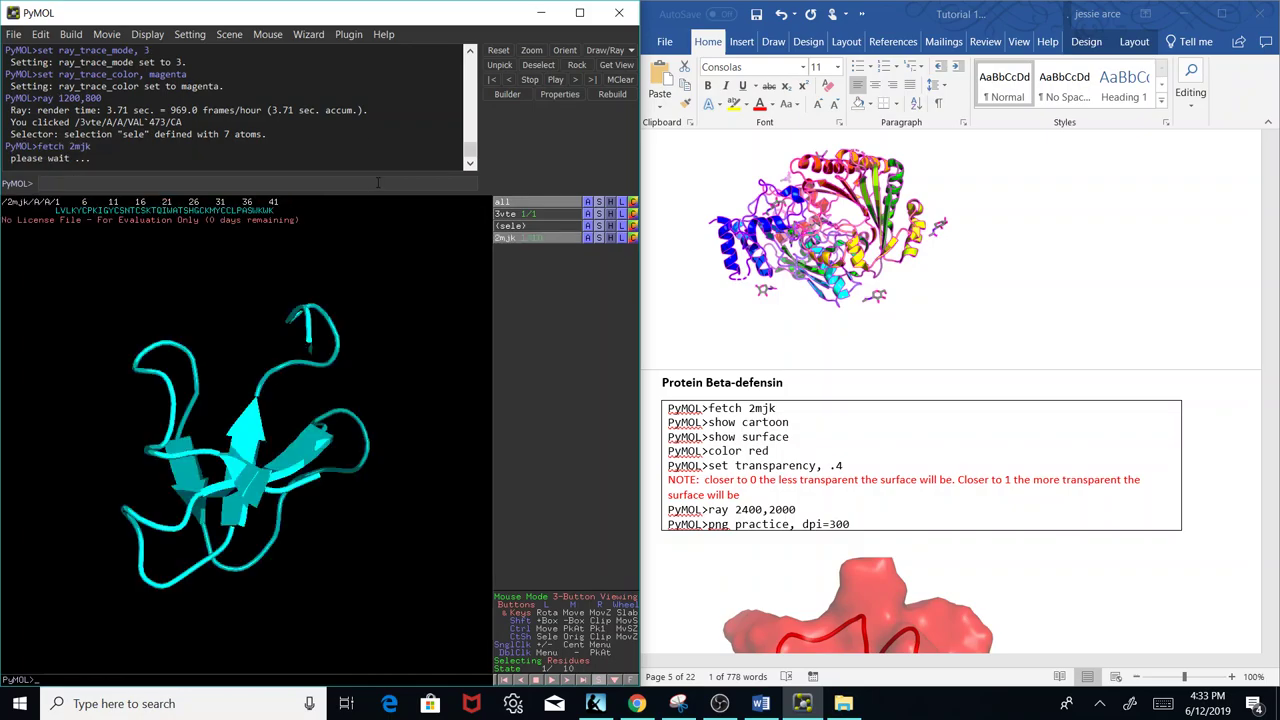
Display the molecular surface of 2mjk with the command "show surface".
drag(235, 510, 150, 440)
text(show sruface)
key(BackSpace)
key(BackSpace)
key(BackSpace)
key(BackSpace)
key(BackSpace)
key(BackSpace)
text(urface)
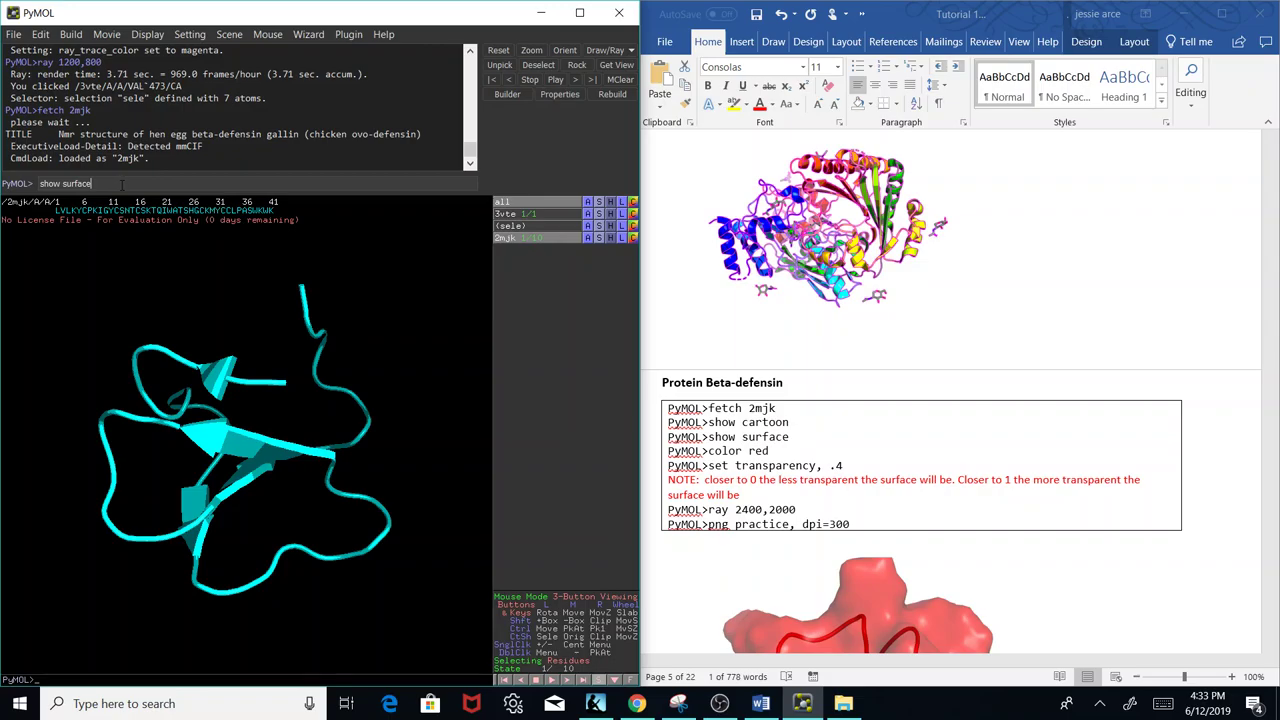
key(Return)
drag(182, 256, 112, 226)
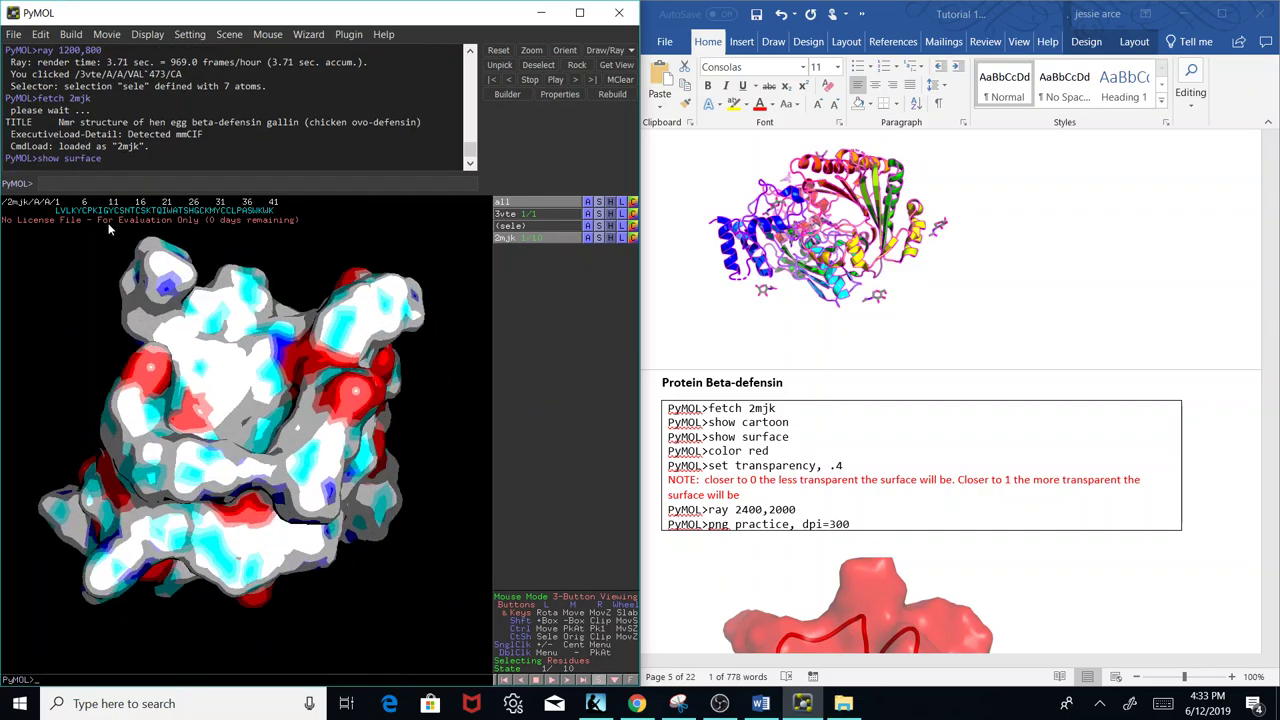
Try ray_trace_mode 1 on the 2mjk surface, and set the mode to 0.
text(set ray)
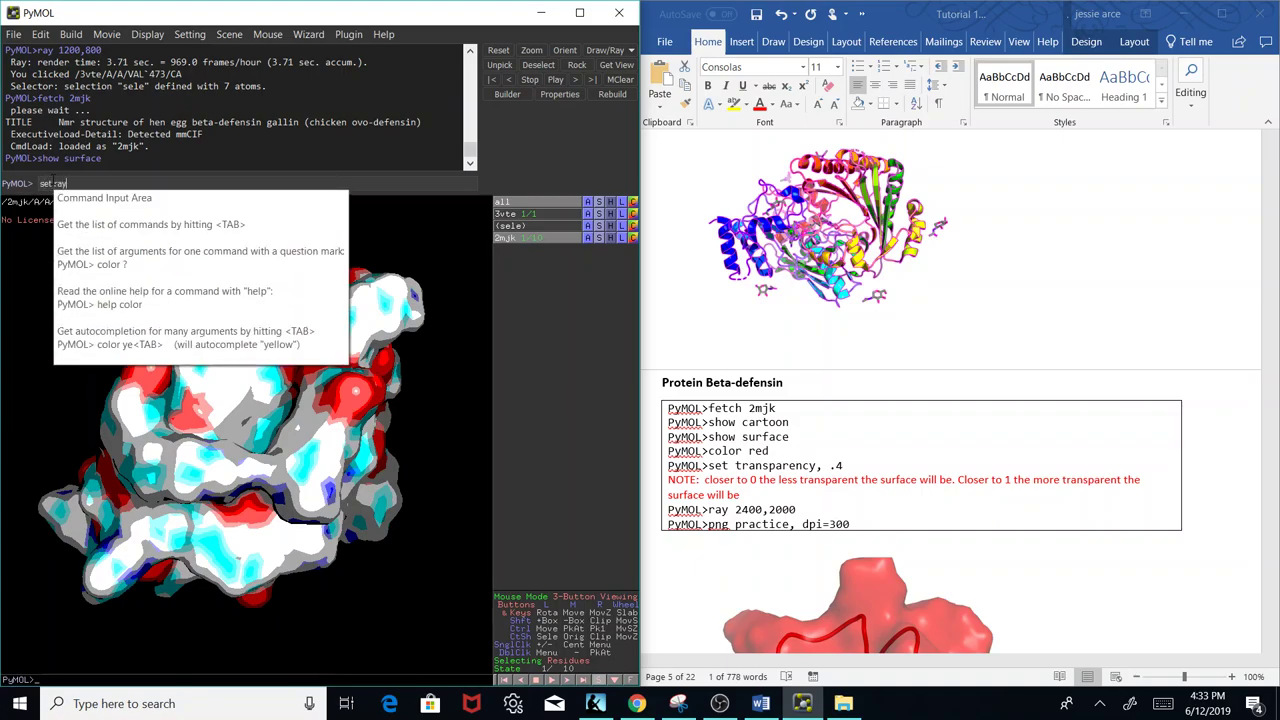
text(_trace_mode, 1)
key(Return)
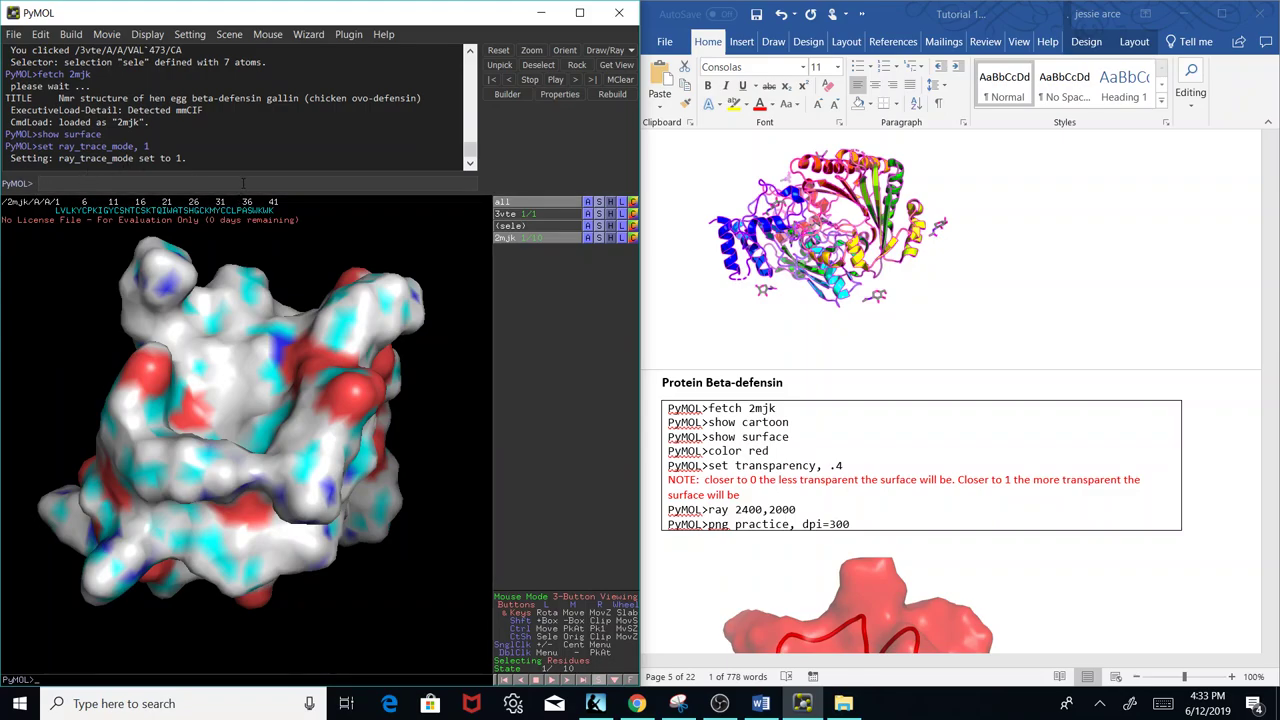
key(Up)
key(BackSpace)
text(0)
key(Return)
drag(305, 324, 201, 263)
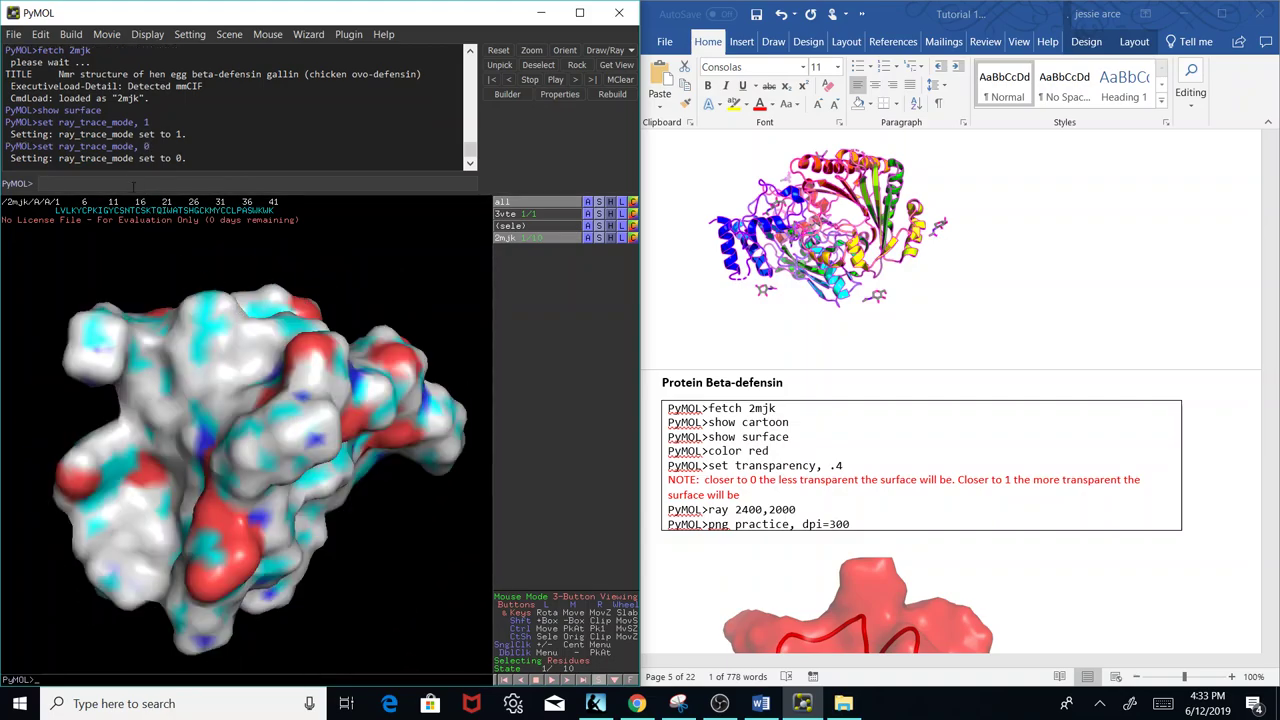
Color everything red with "color red", and recolor it with "color blue".
text(color red)
key(Return)
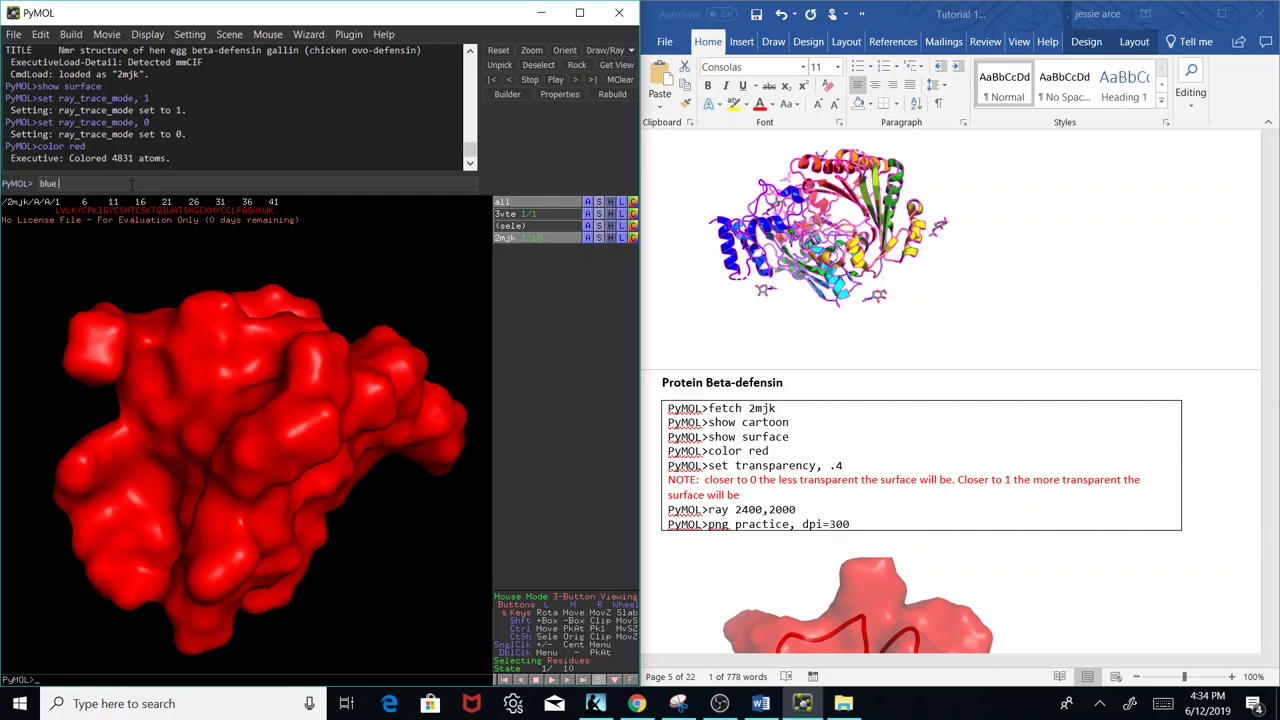
text(color blue)
key(Return)
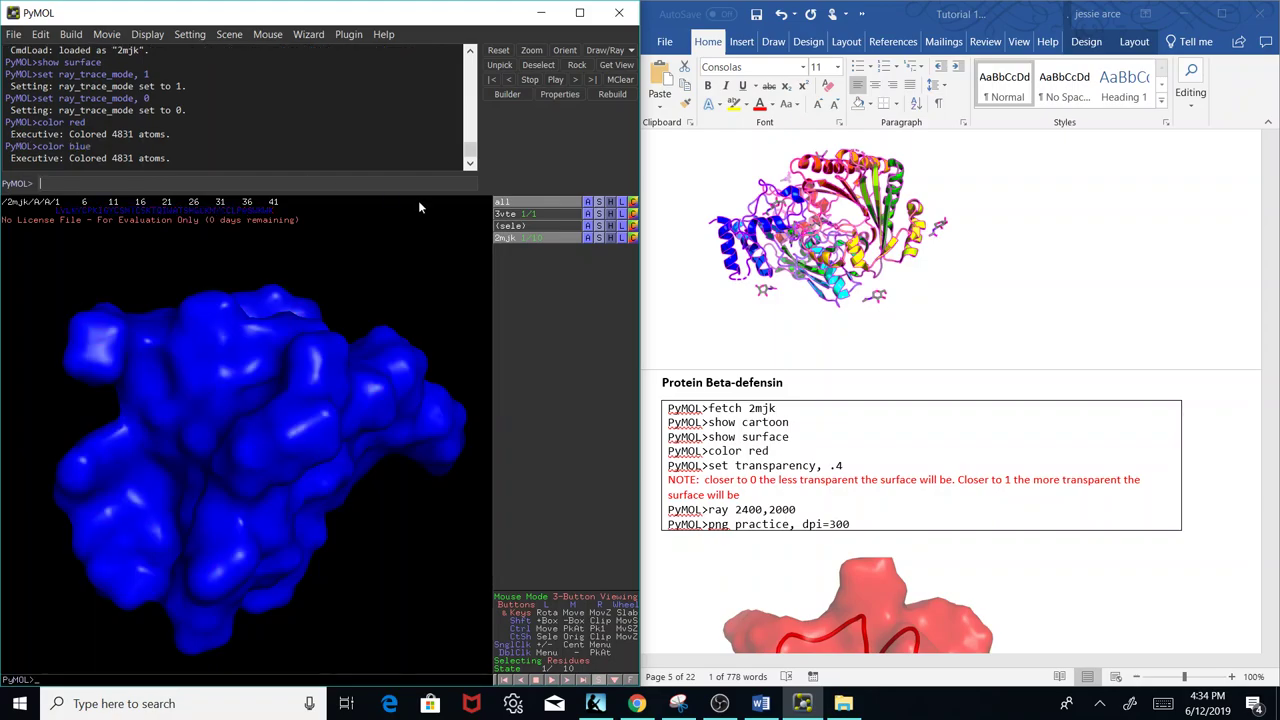
Recolor only the 2mjk object with the tv_red shade from its reds color options.
click(535, 238)
click(532, 234)
click(631, 239)
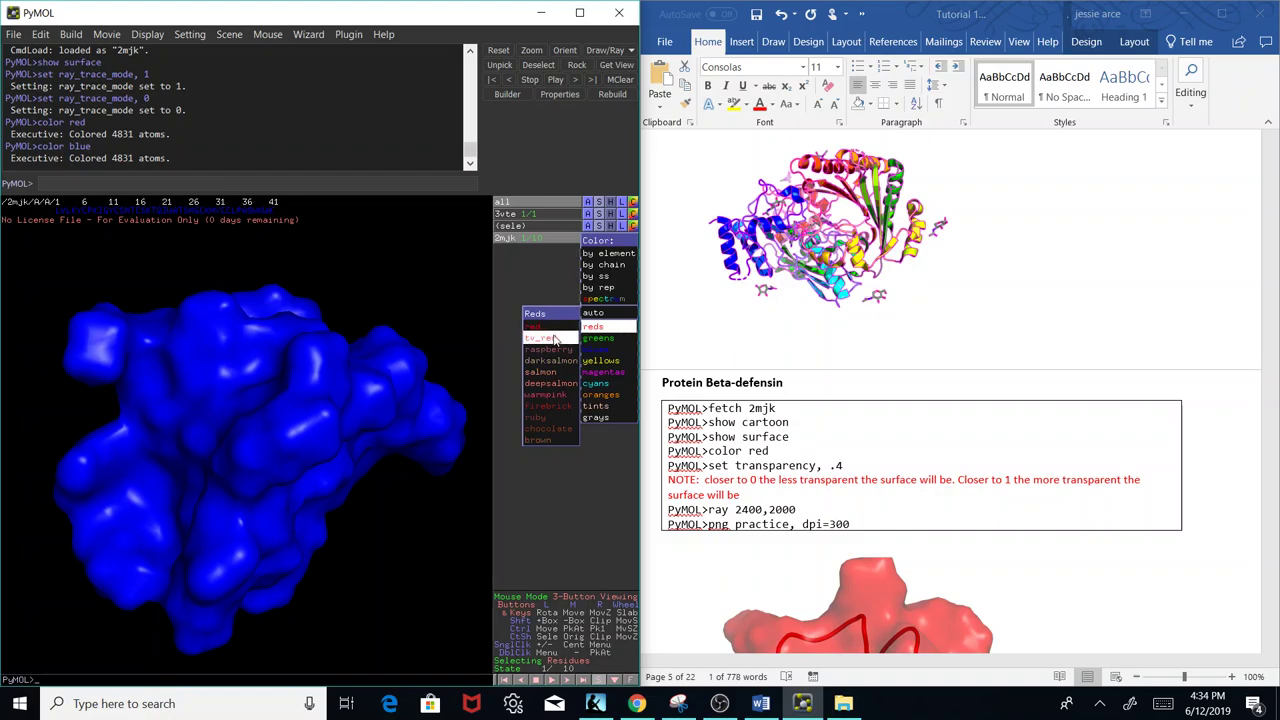
click(548, 340)
drag(295, 354, 215, 260)
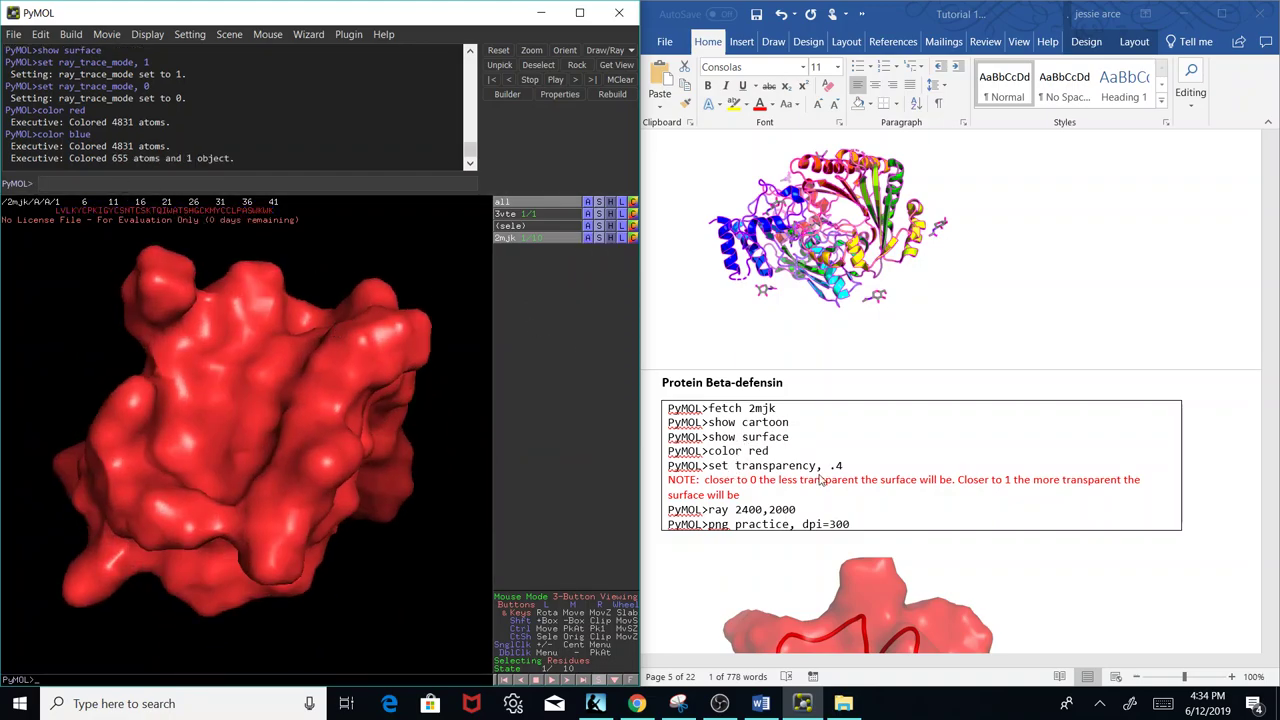
Copy "set transparency, .4" from the tutorial document and run it in PyMOL to make the surface see-through.
click(855, 463)
drag(855, 465, 723, 468)
key(ctrl+c)
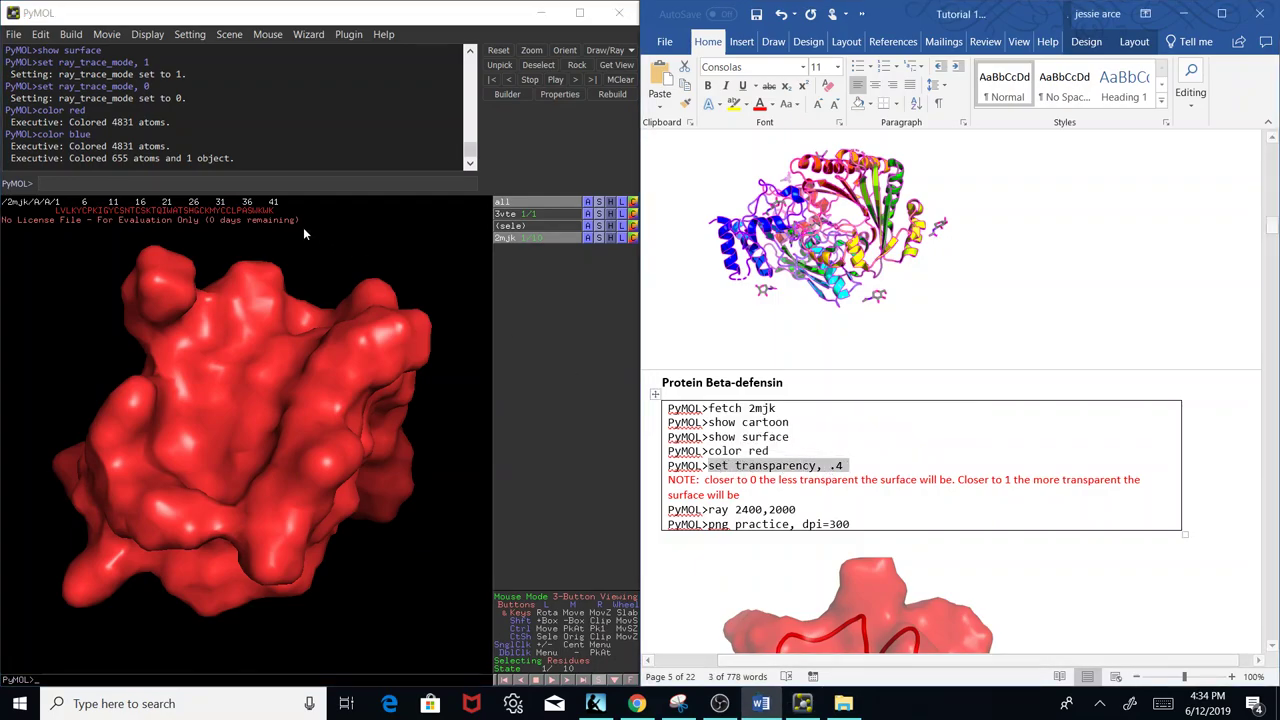
click(185, 177)
key(ctrl+v)
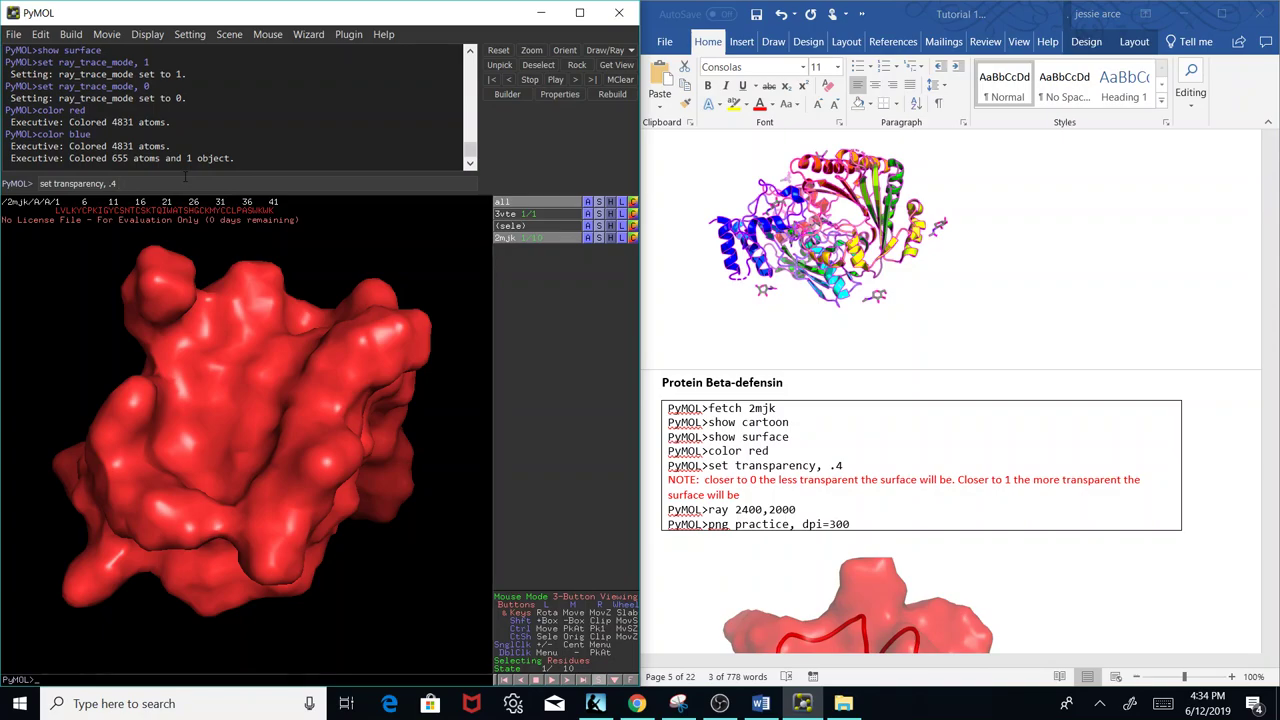
key(Return)
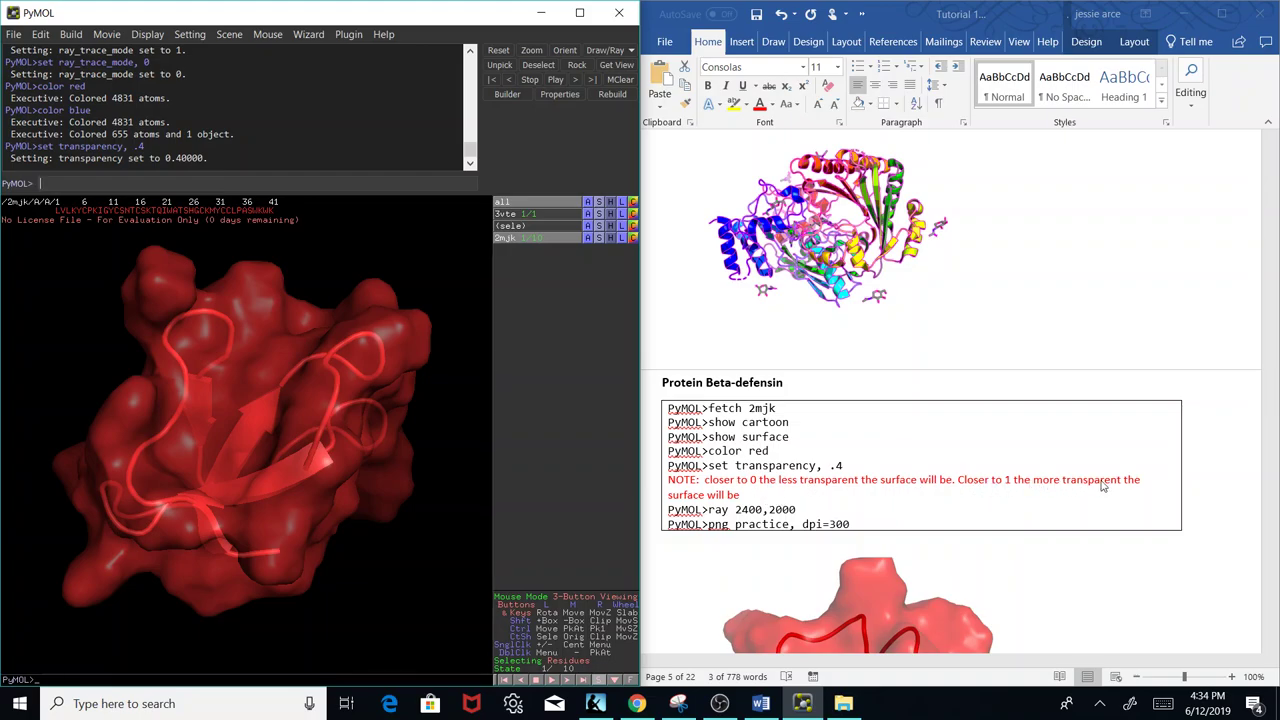
Rotate the transparent 2mjk surface to a new angle, and run "ray 2400,2000" copied from the tutorial document.
drag(282, 416, 298, 513)
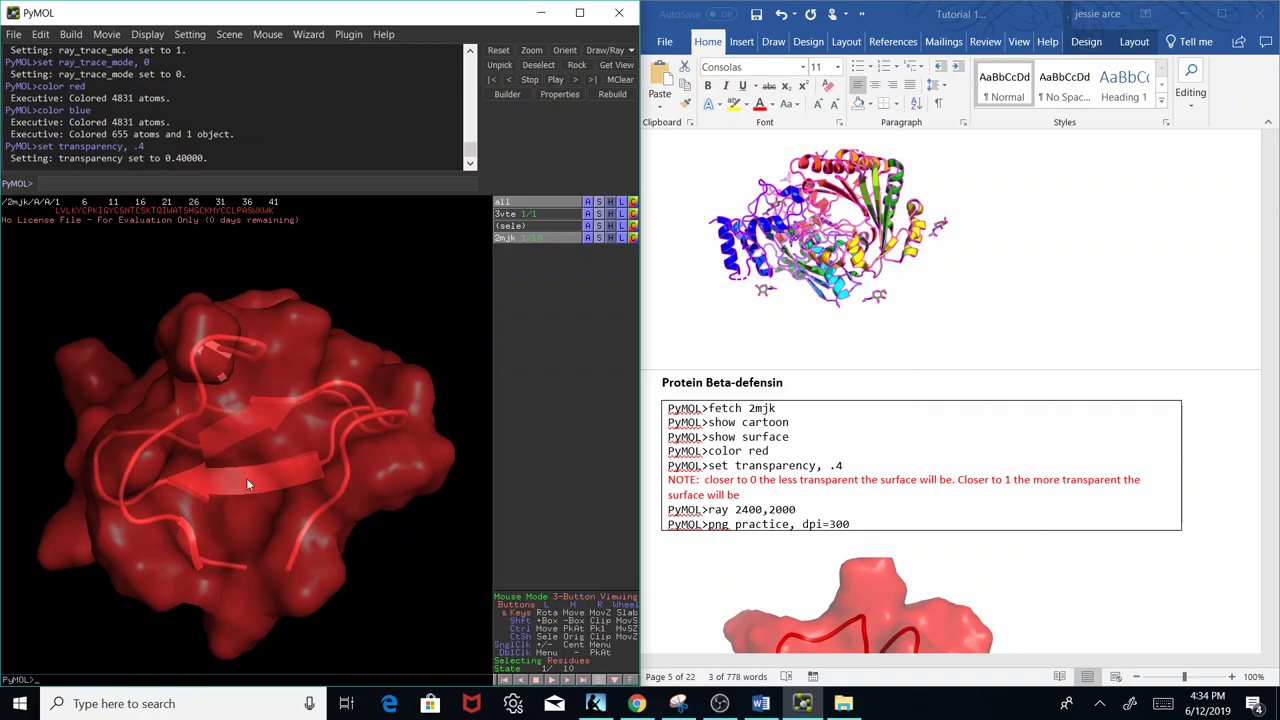
drag(207, 464, 266, 469)
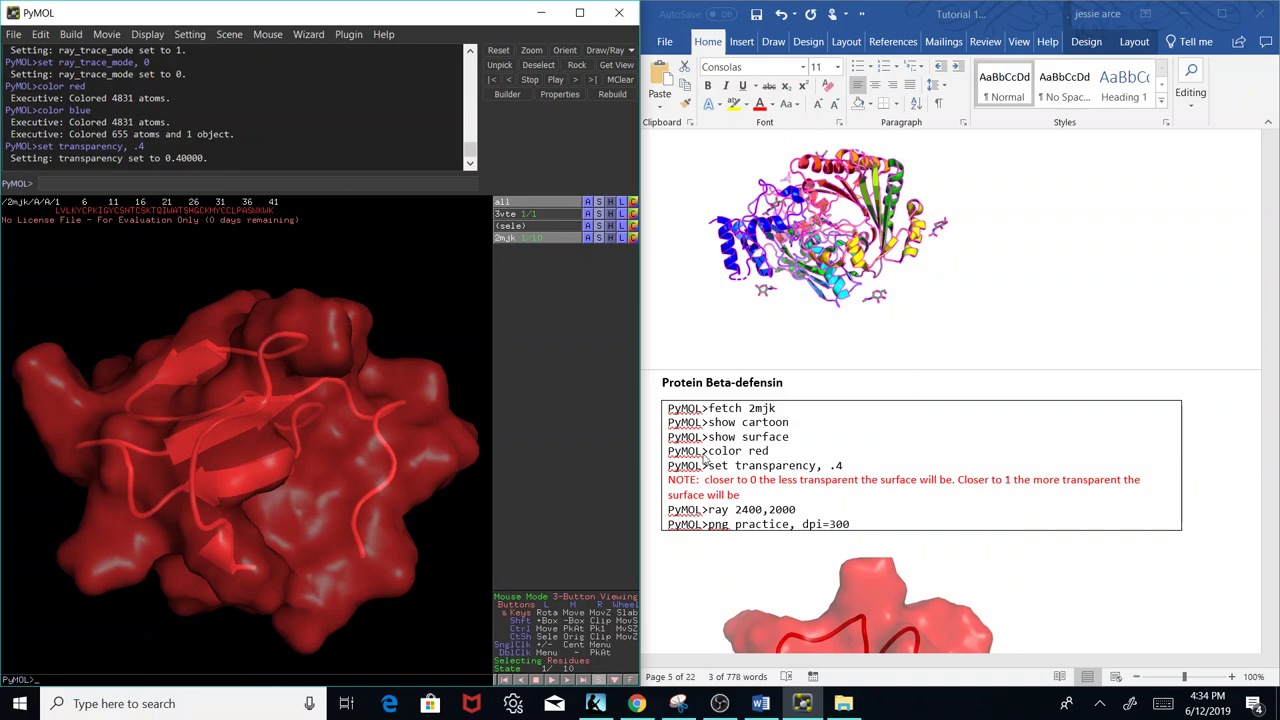
click(797, 504)
drag(799, 510, 719, 519)
key(ctrl+c)
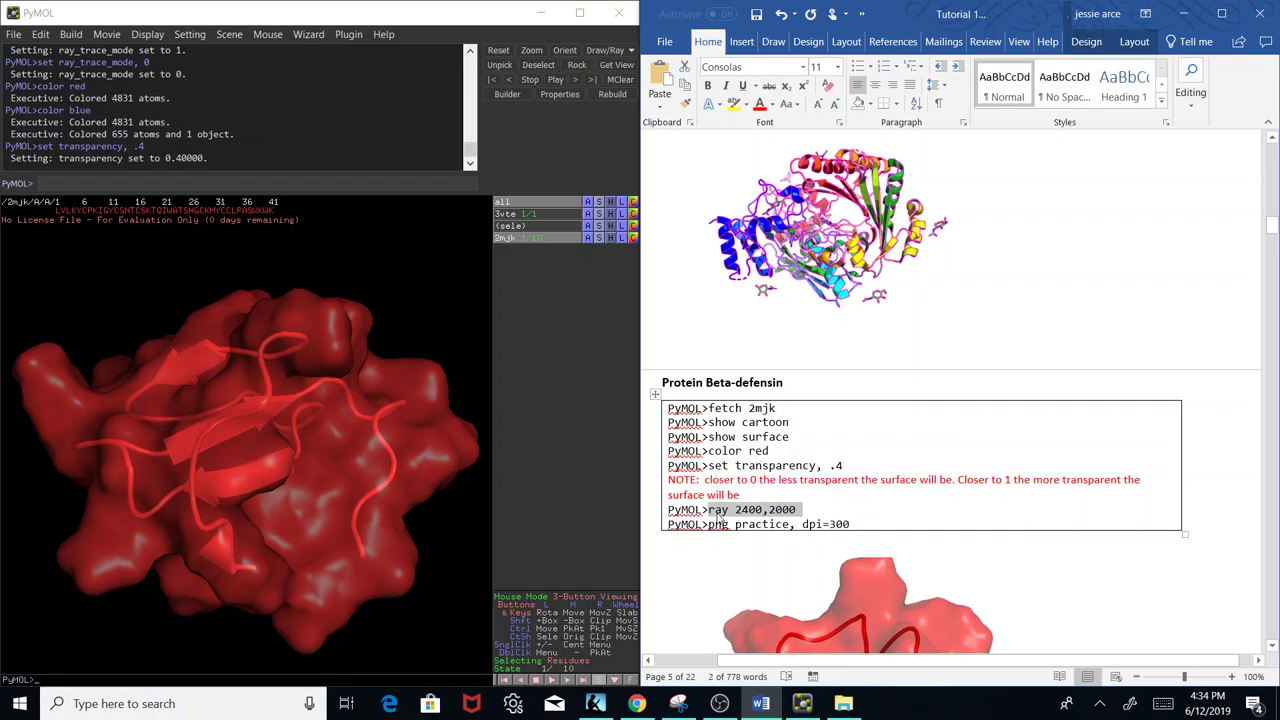
click(288, 185)
key(ctrl+v)
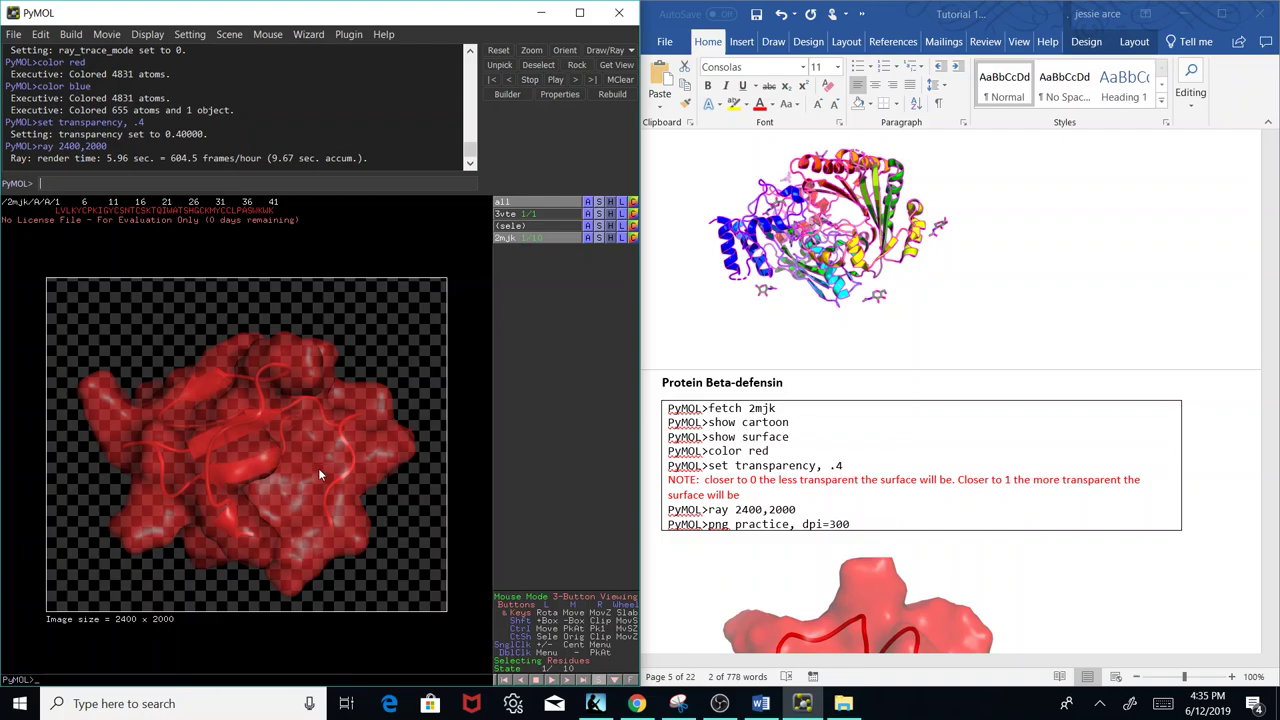
Review the "png practice, dpi=300" command in the tutorial document and go on to its Ramachandran plot section.
click(783, 530)
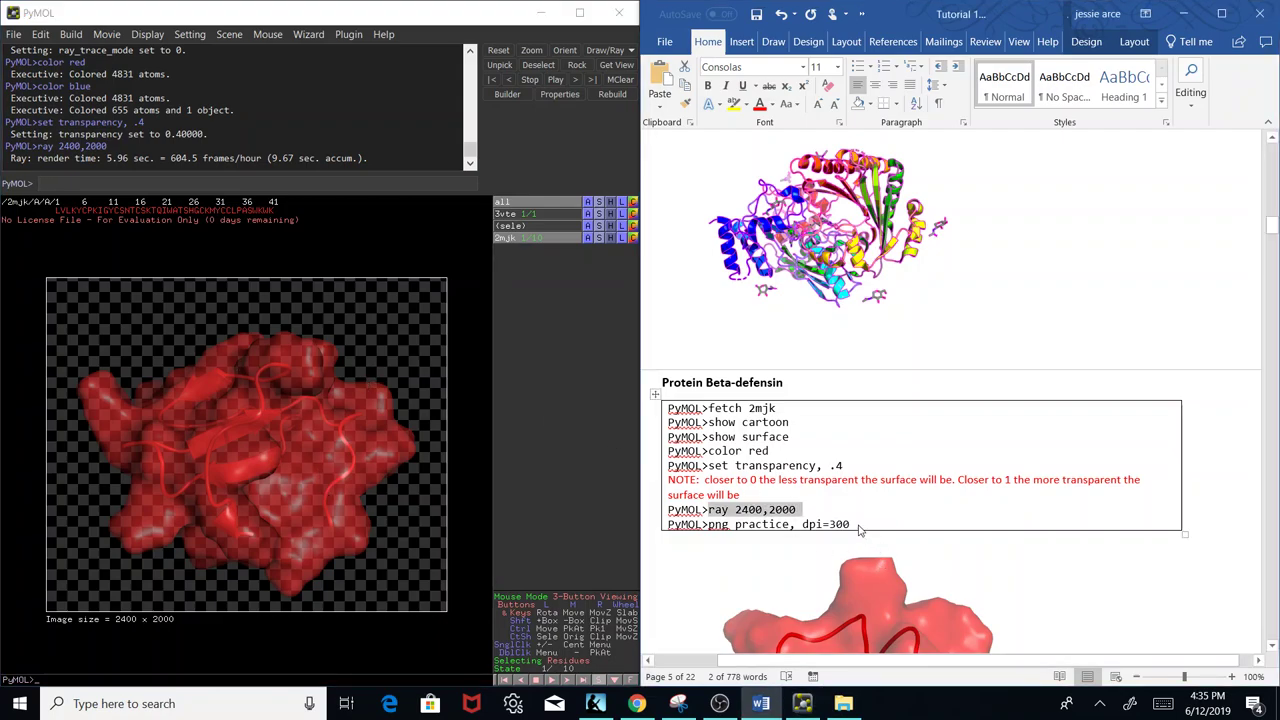
drag(787, 523, 708, 525)
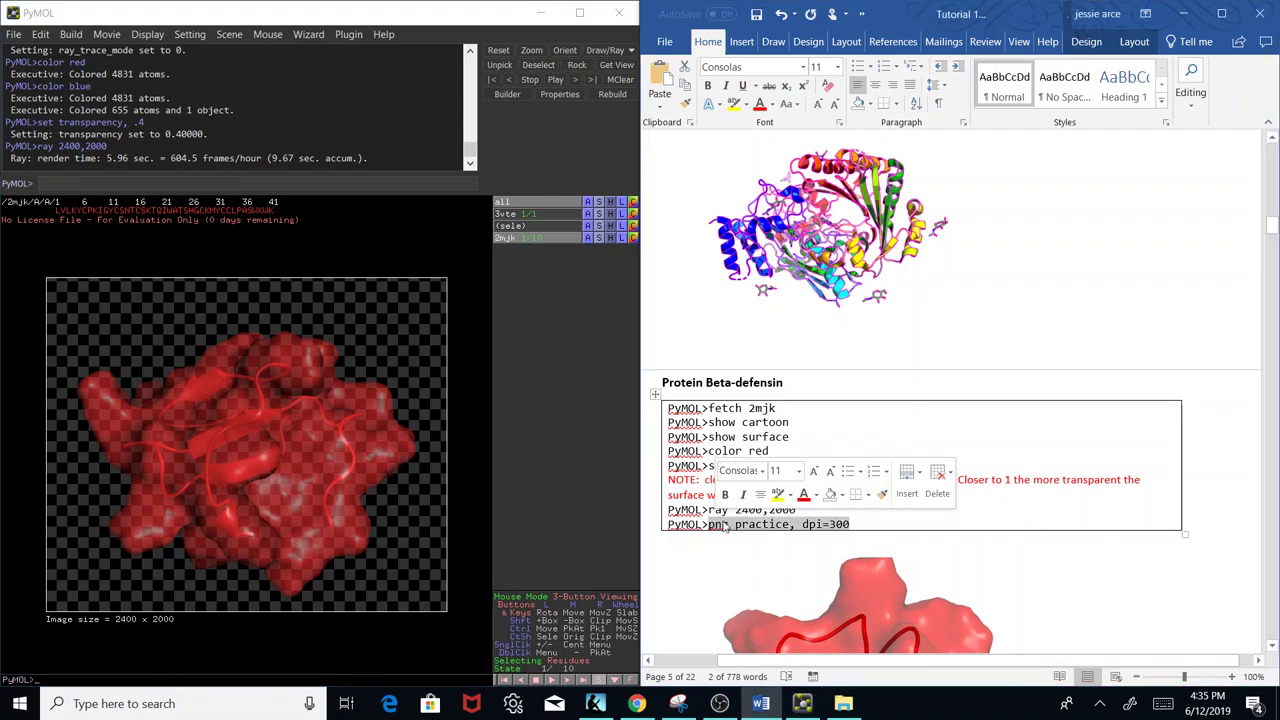
click(862, 522)
scroll(812, 402, down, 6)
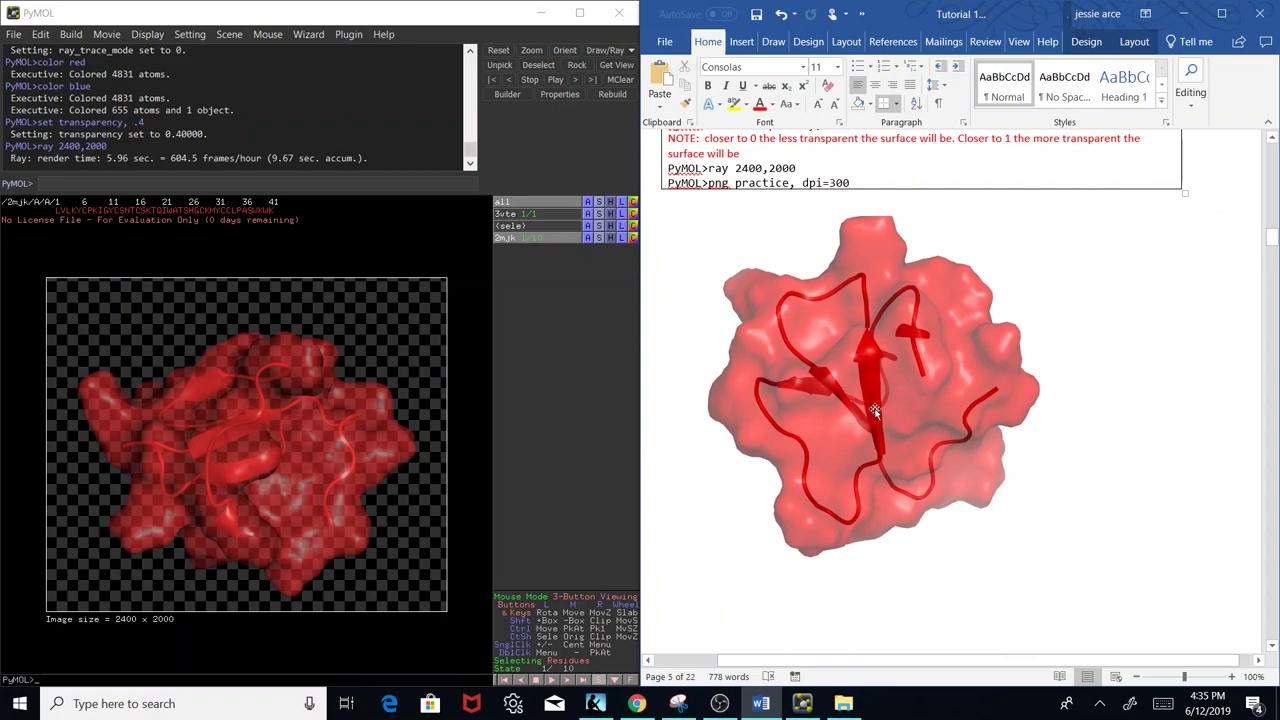
drag(1274, 248, 1274, 270)
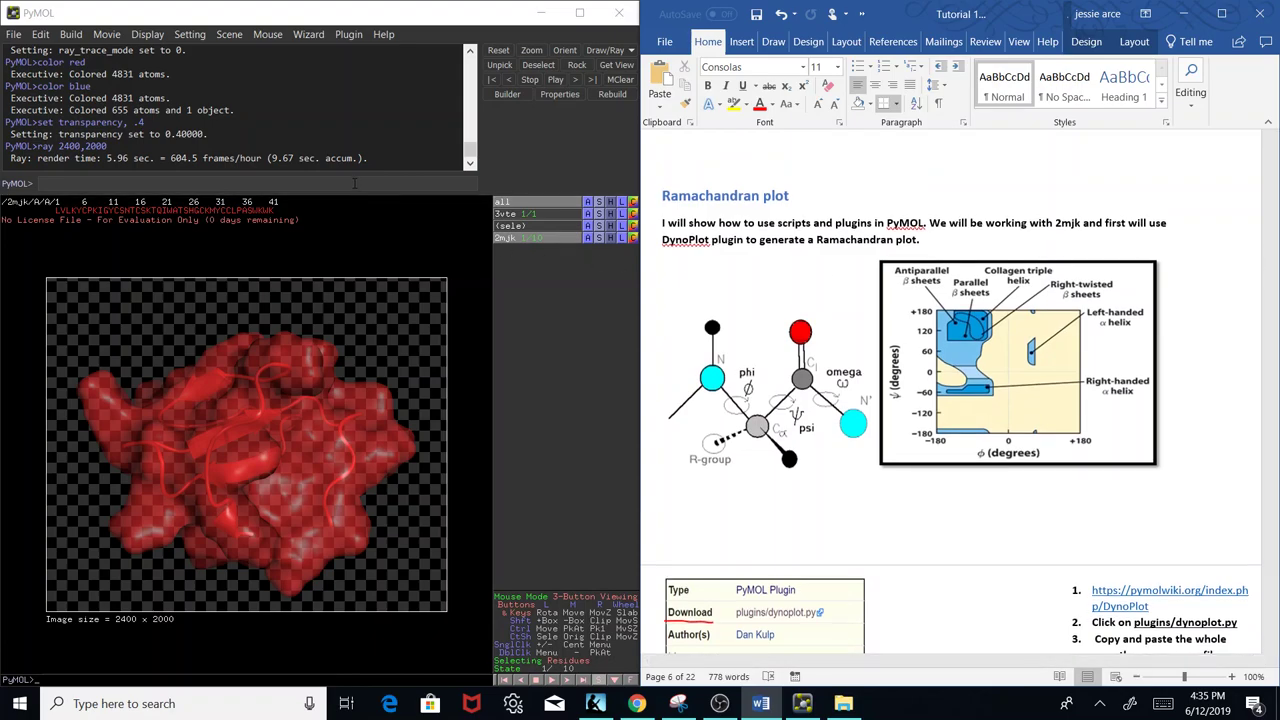
Reinitialize everything in PyMOL to clear all loaded objects and settings.
click(355, 182)
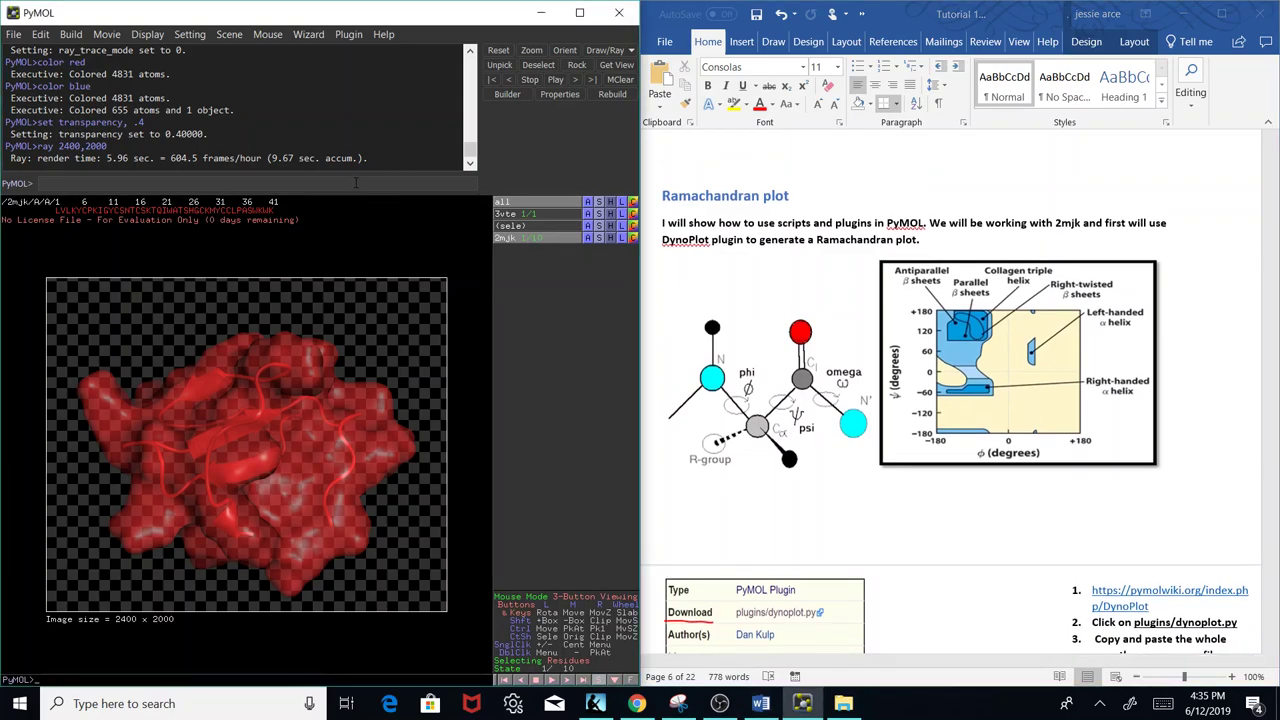
click(14, 34)
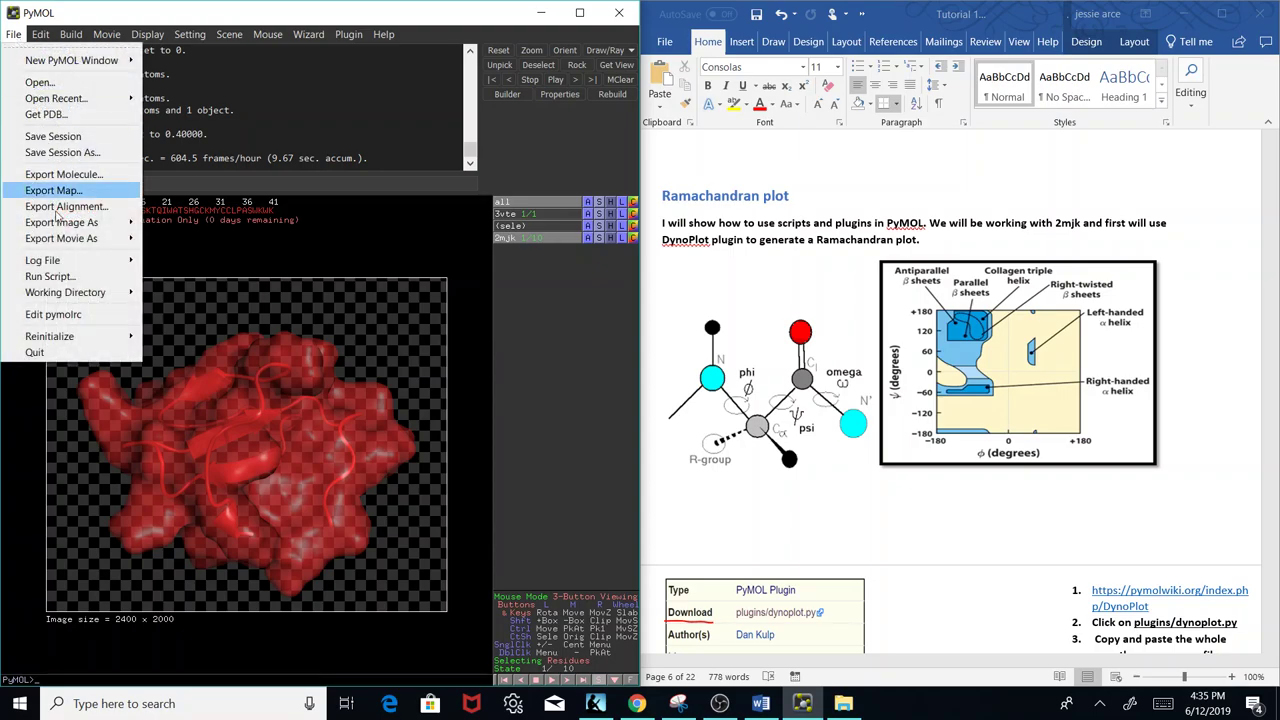
mouse_move(50, 338)
click(186, 344)
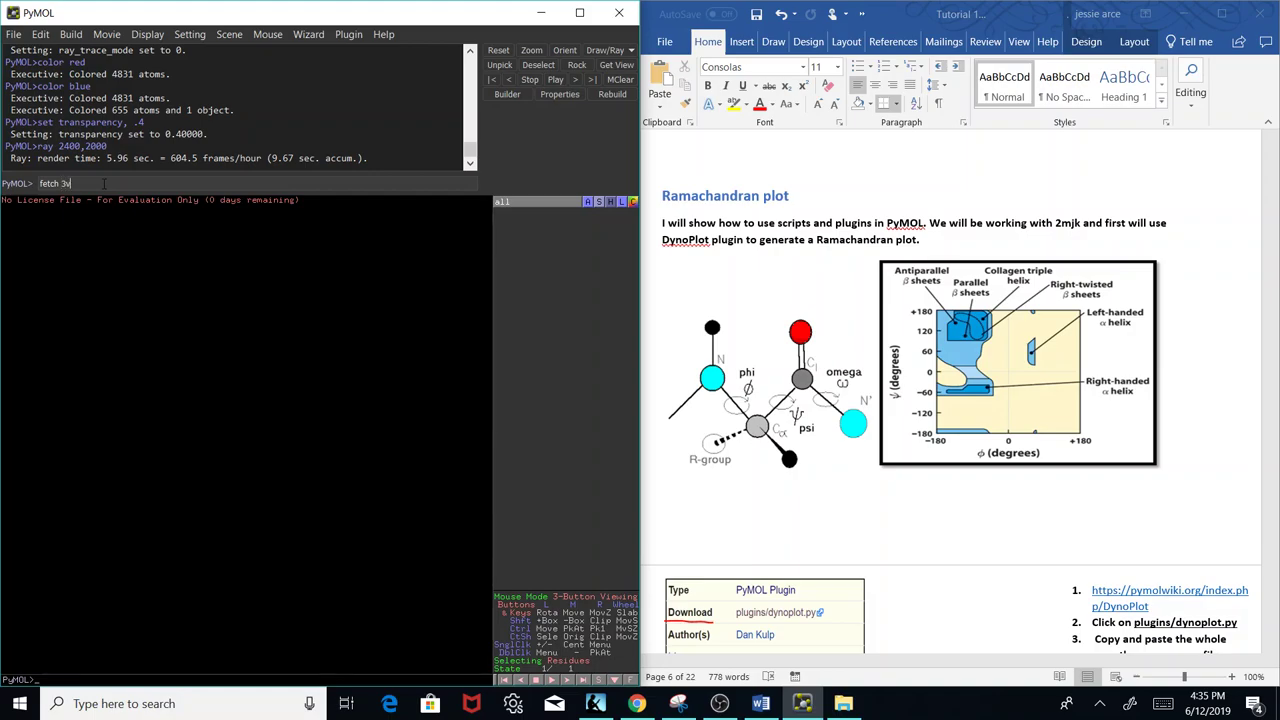
Load the protein with "fetch 3vte" and strip its water with "remove solvent".
key(Return)
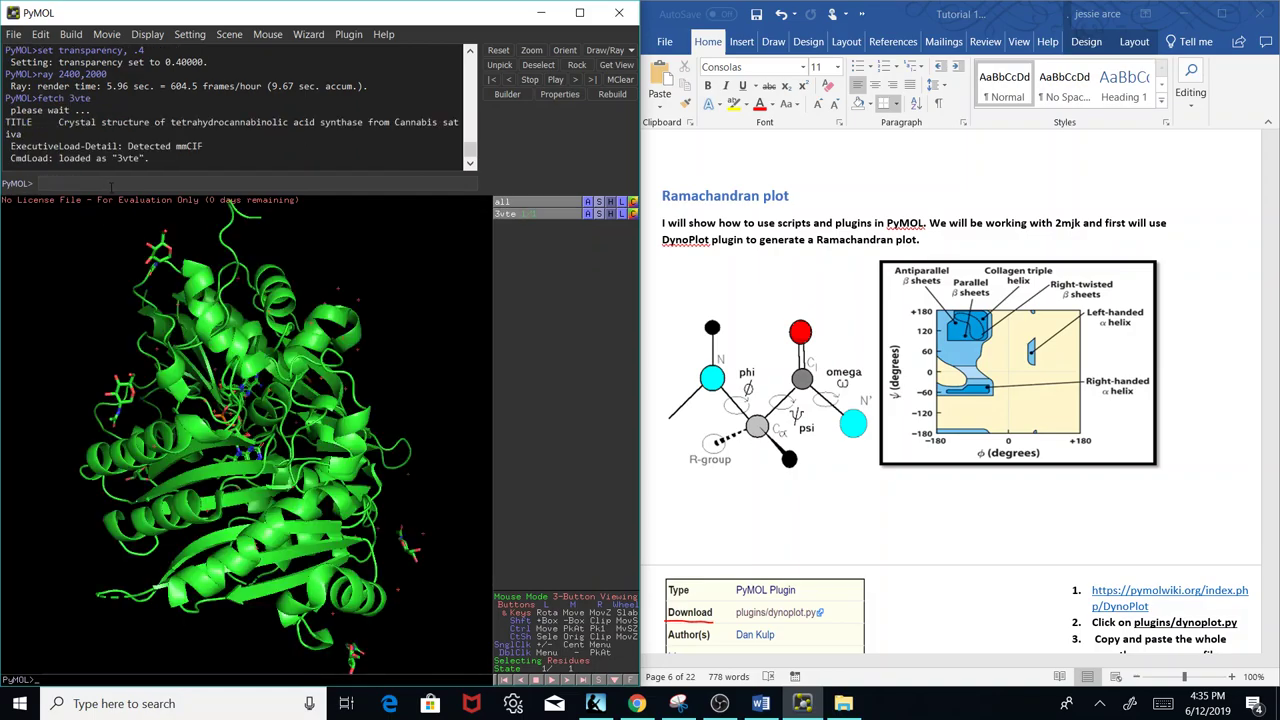
text(remove solvent)
key(Return)
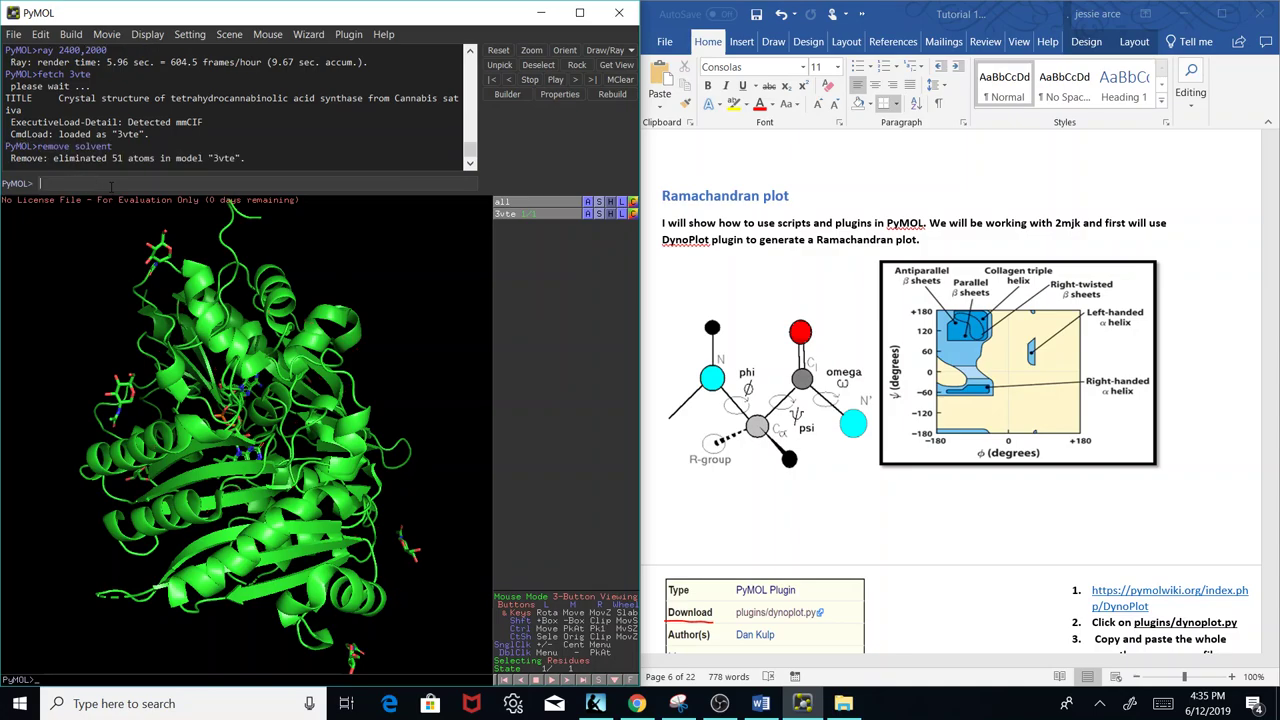
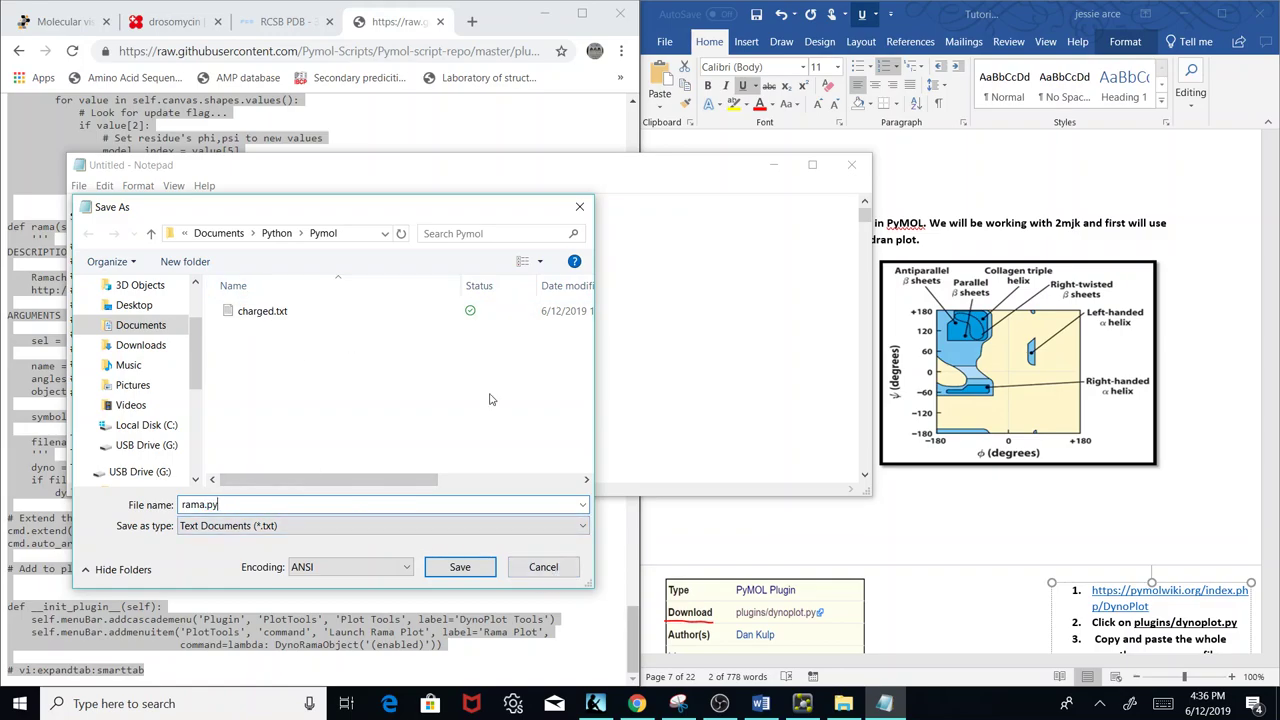
Cancel saving the script as rama.py, close Notepad without saving, and switch from the browser back to PyMOL.
click(570, 207)
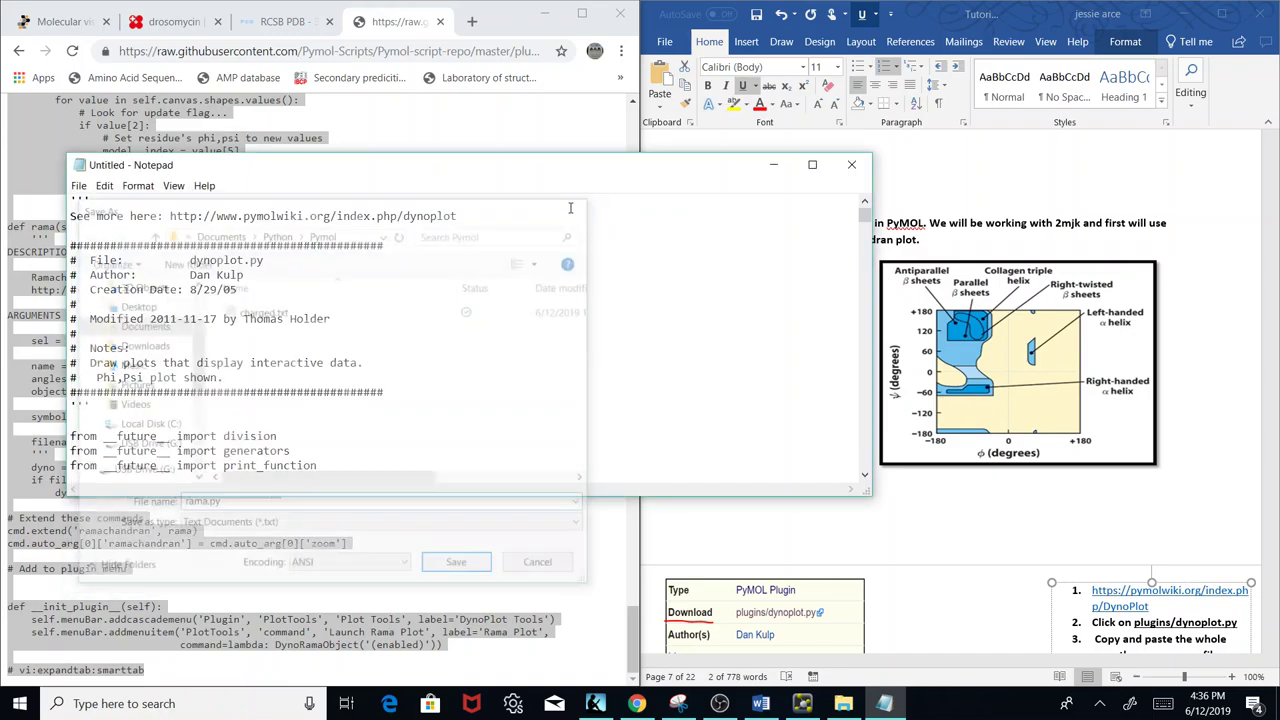
click(851, 164)
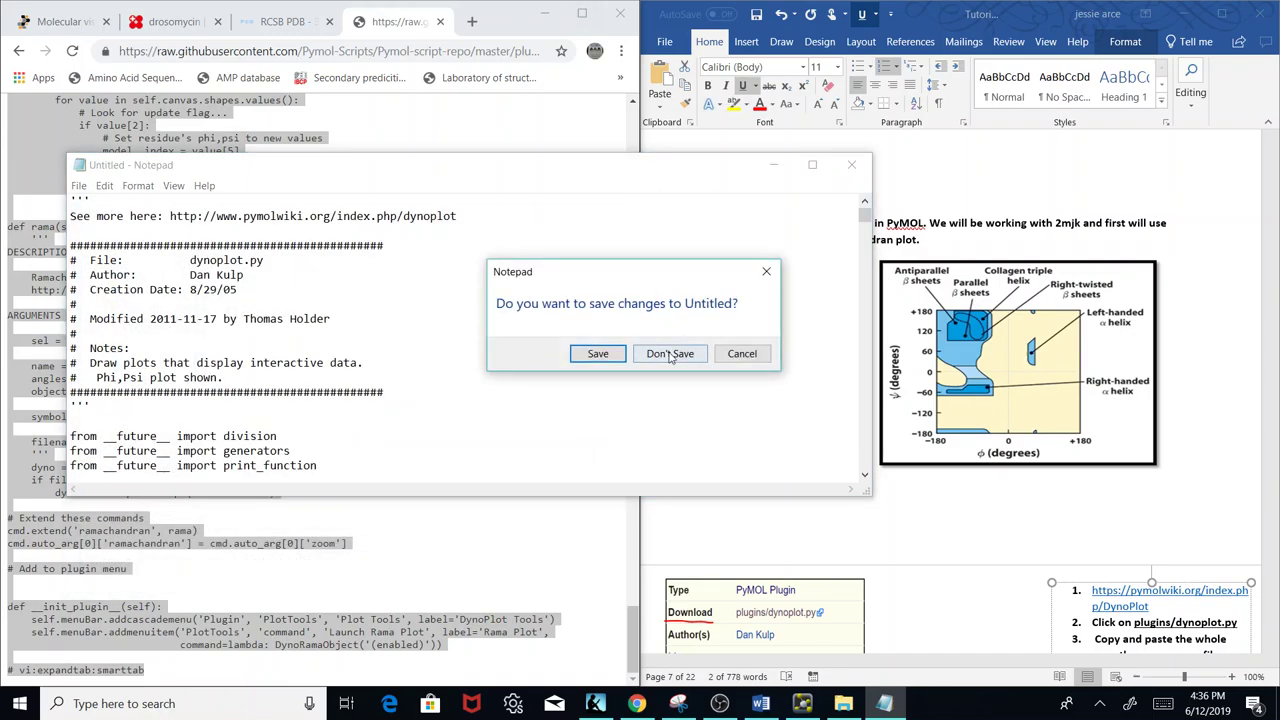
click(669, 353)
click(543, 13)
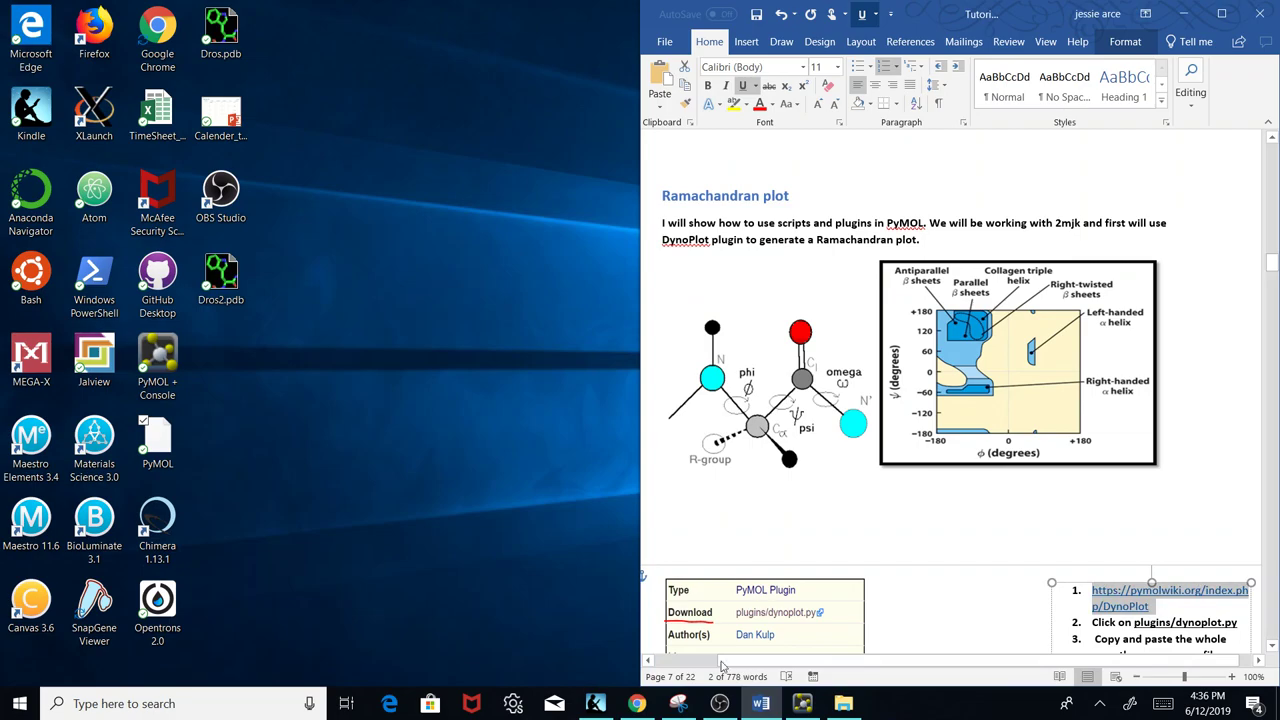
click(802, 703)
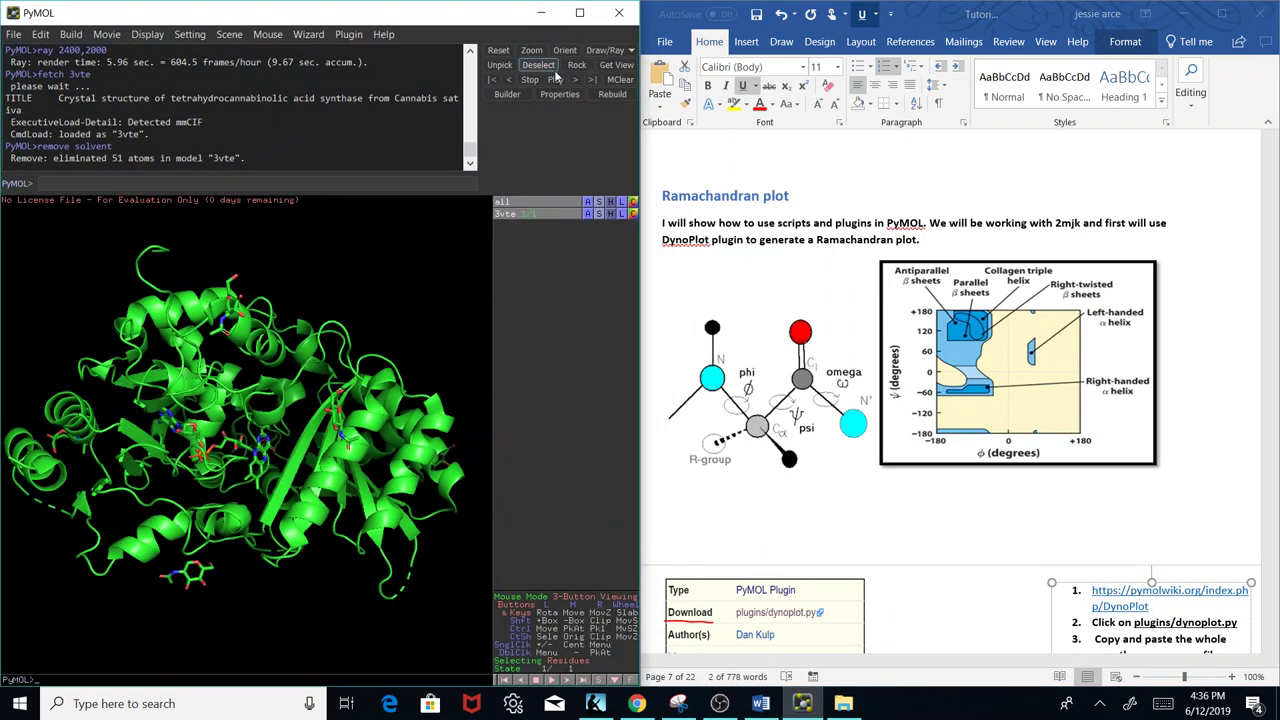
In the Plugin Manager, choose rama.py from the Documents\Python\Pymol folder as a new plugin to install from a local file.
click(348, 34)
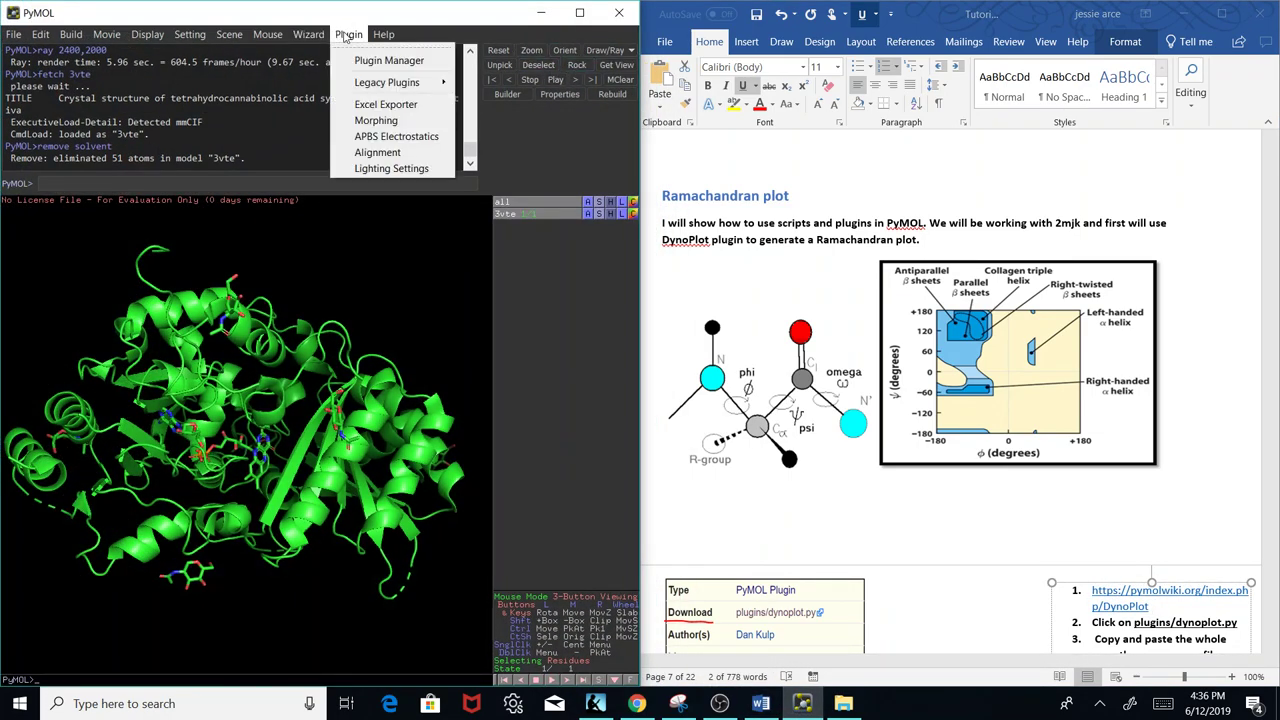
click(385, 54)
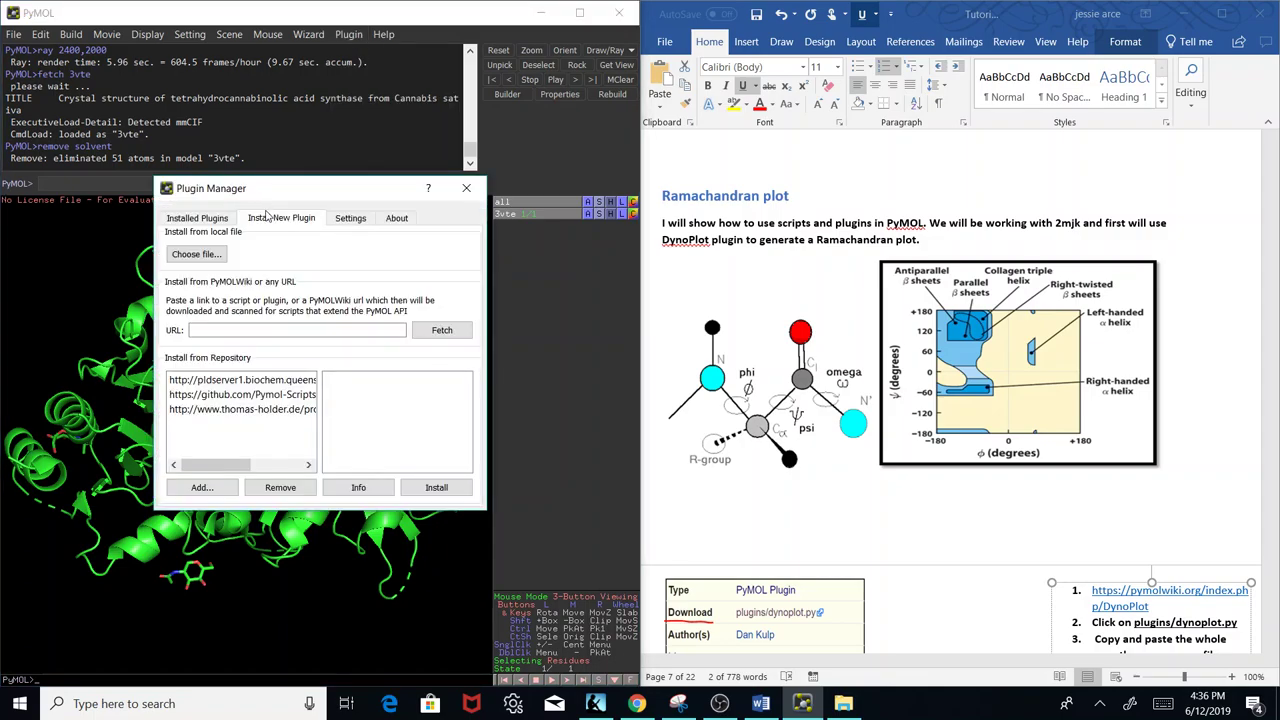
click(197, 254)
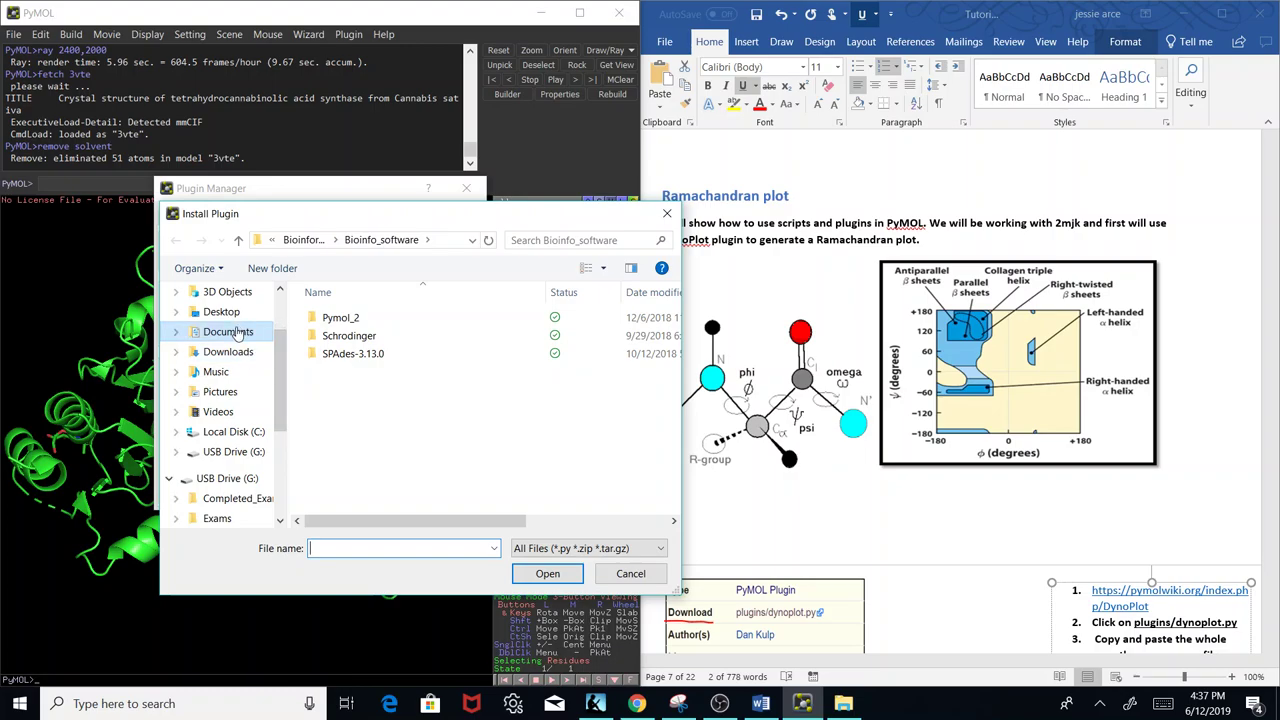
click(237, 333)
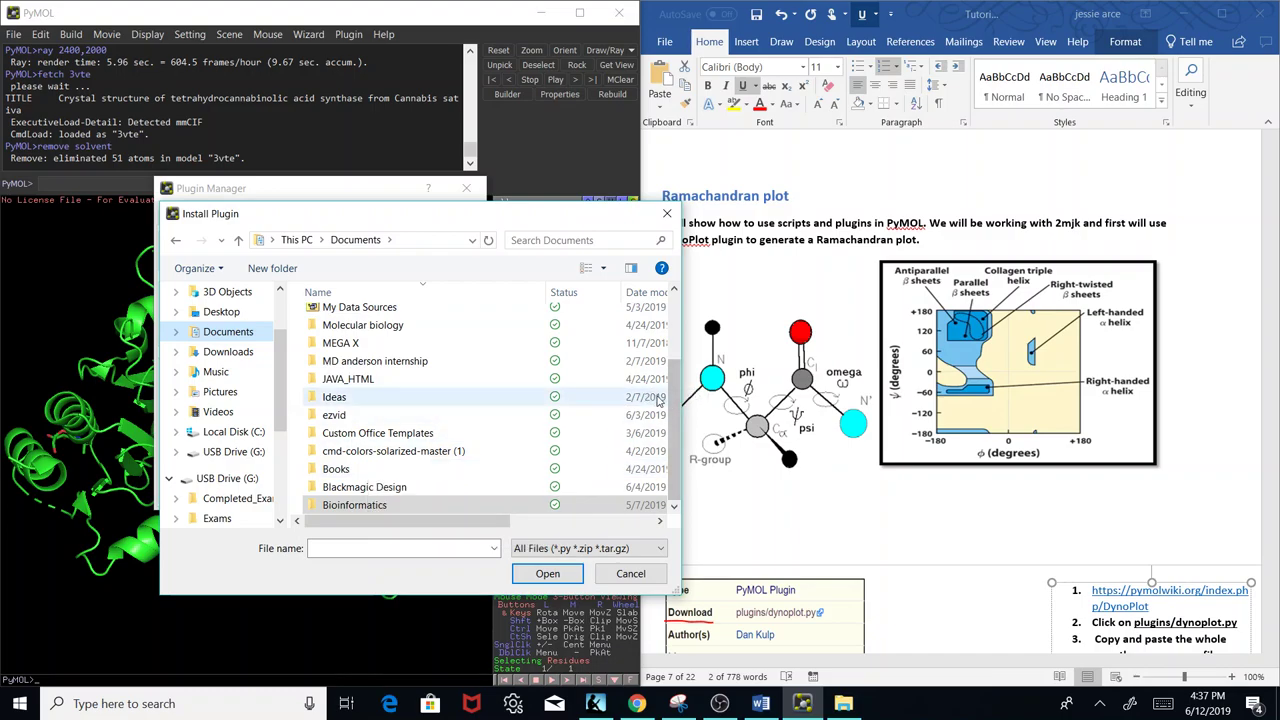
scroll(670, 392, up, 2)
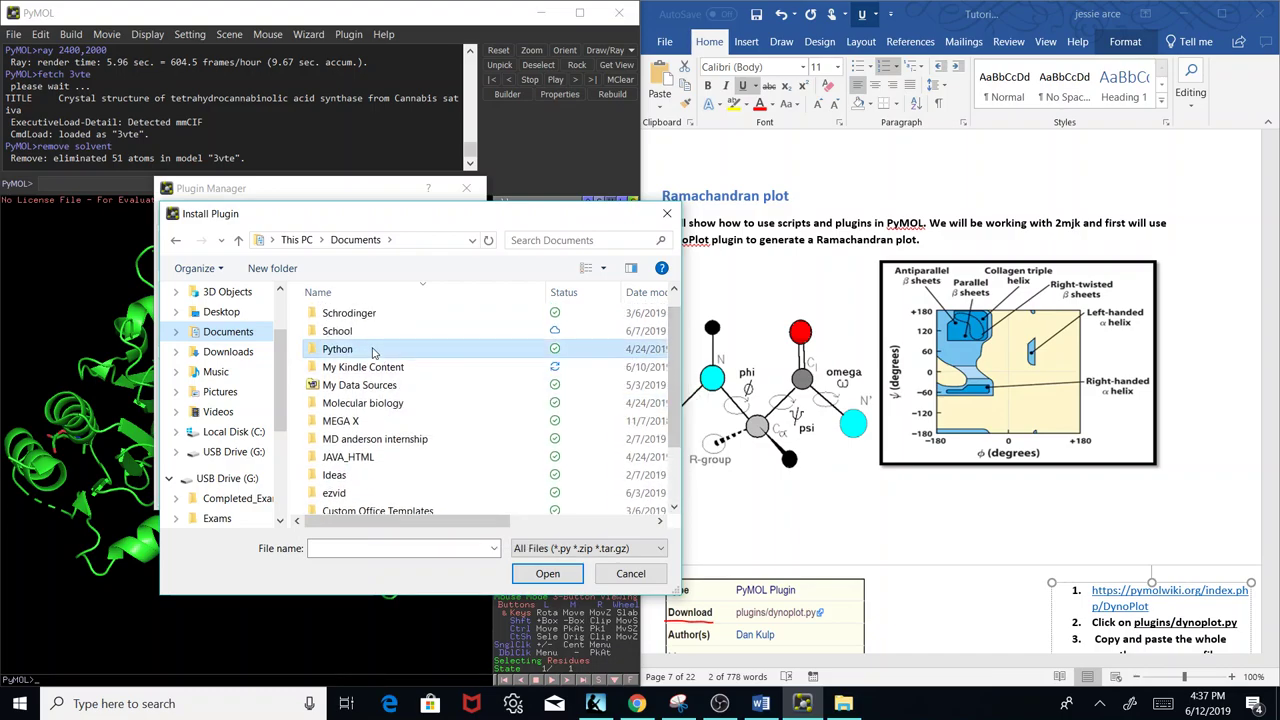
double_click(374, 350)
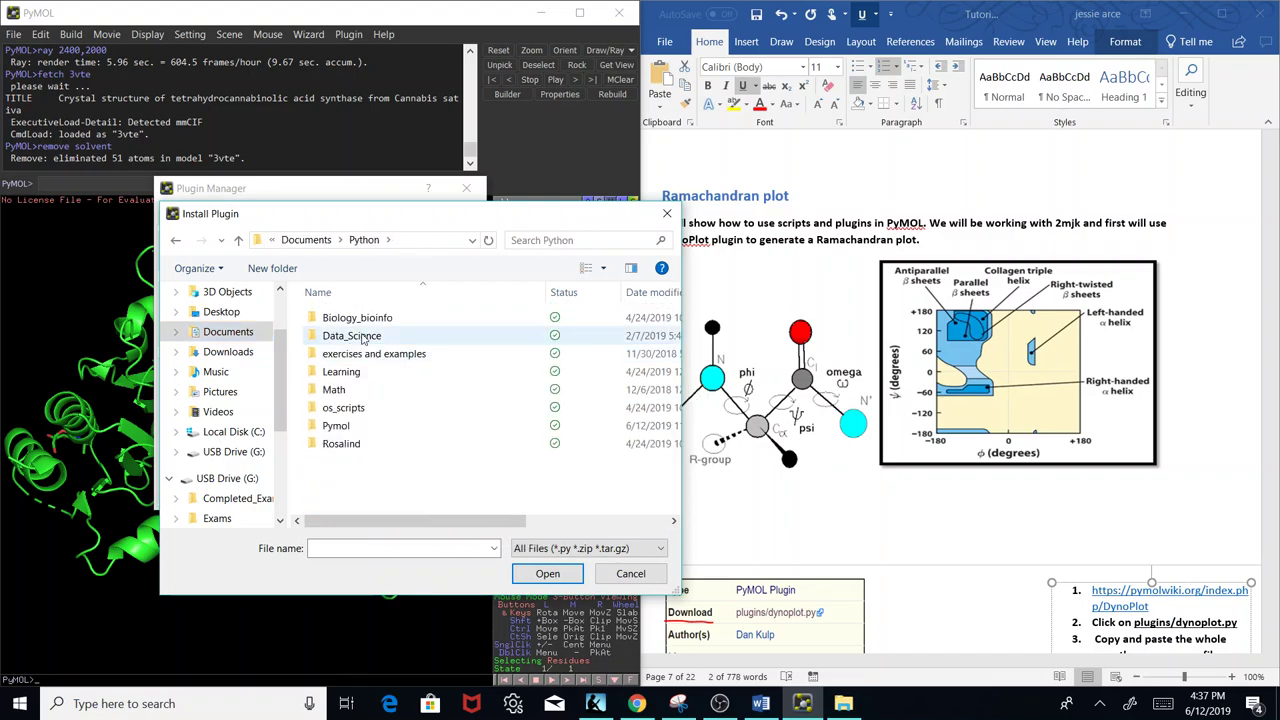
double_click(336, 430)
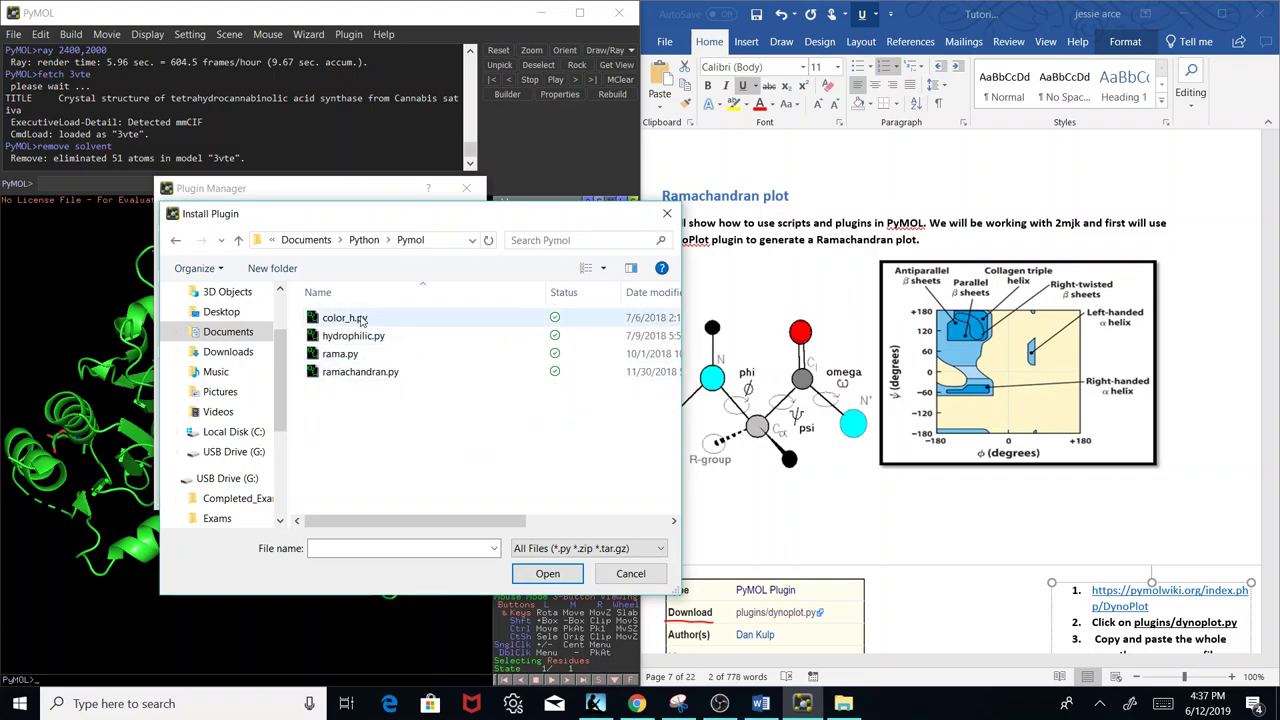
double_click(340, 354)
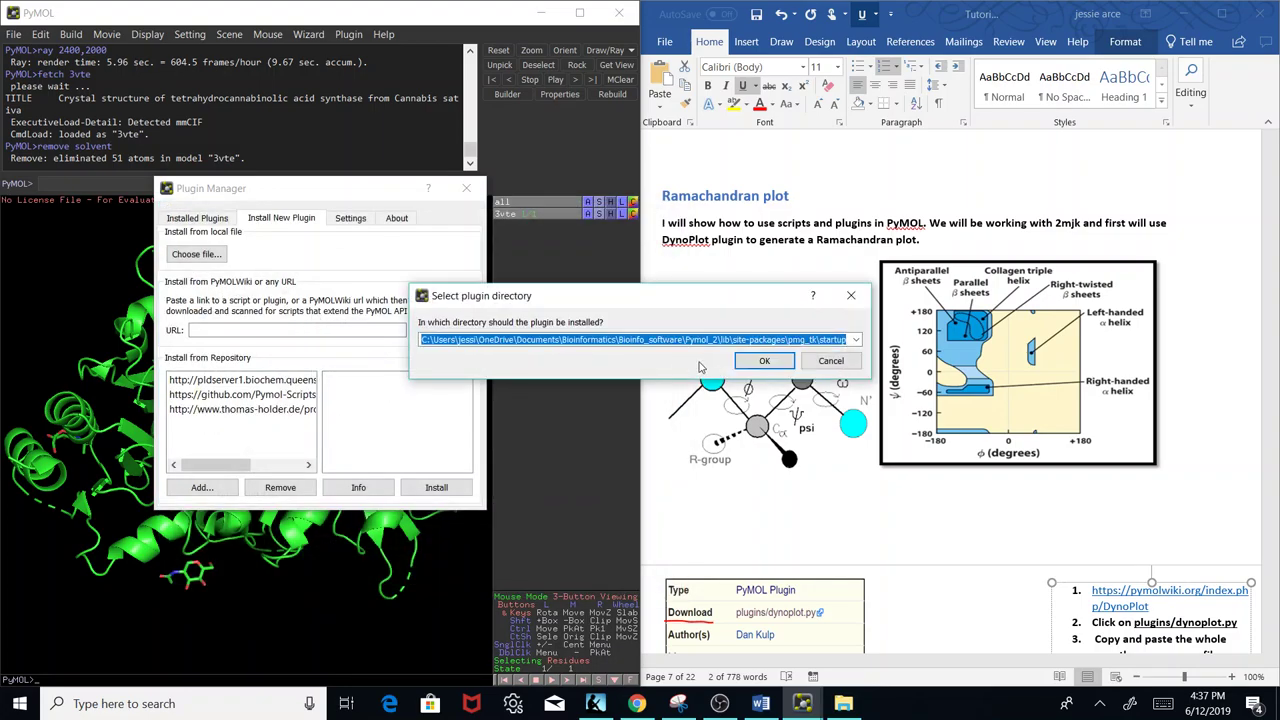
Accept the default plugin directory, decline the reinstall, and close the Plugin Manager.
click(752, 366)
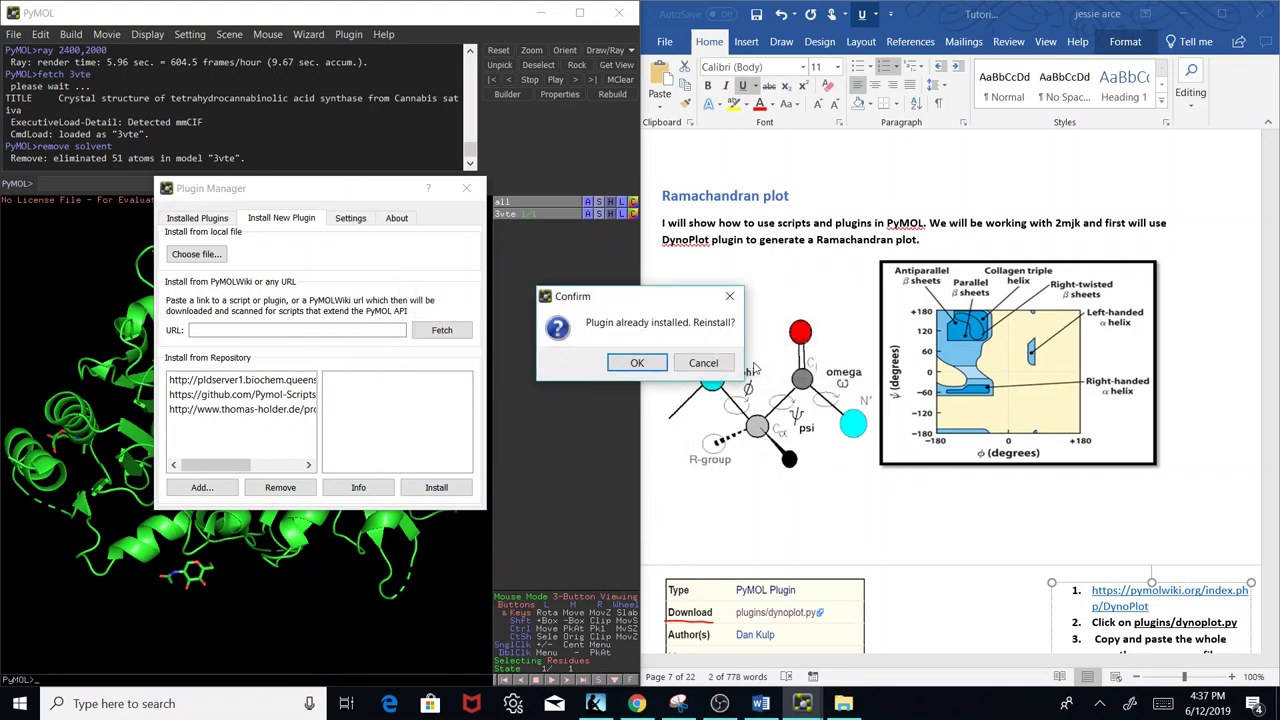
click(729, 296)
click(697, 294)
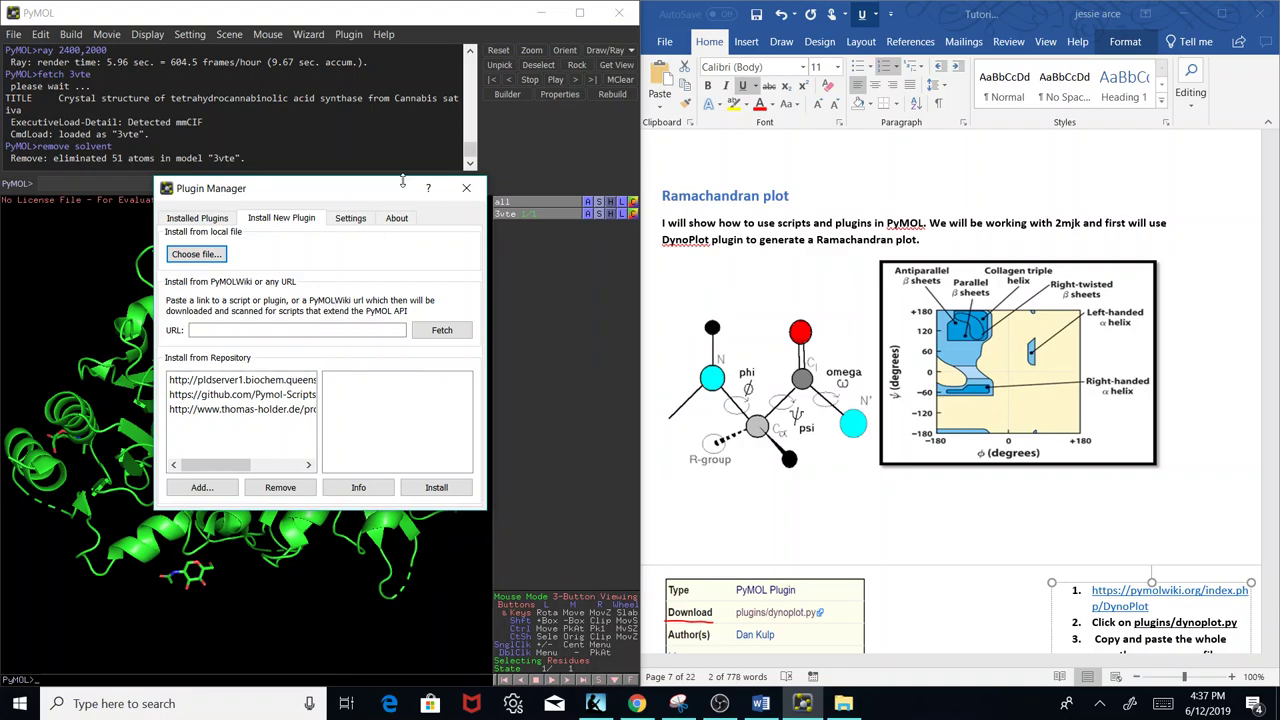
click(466, 188)
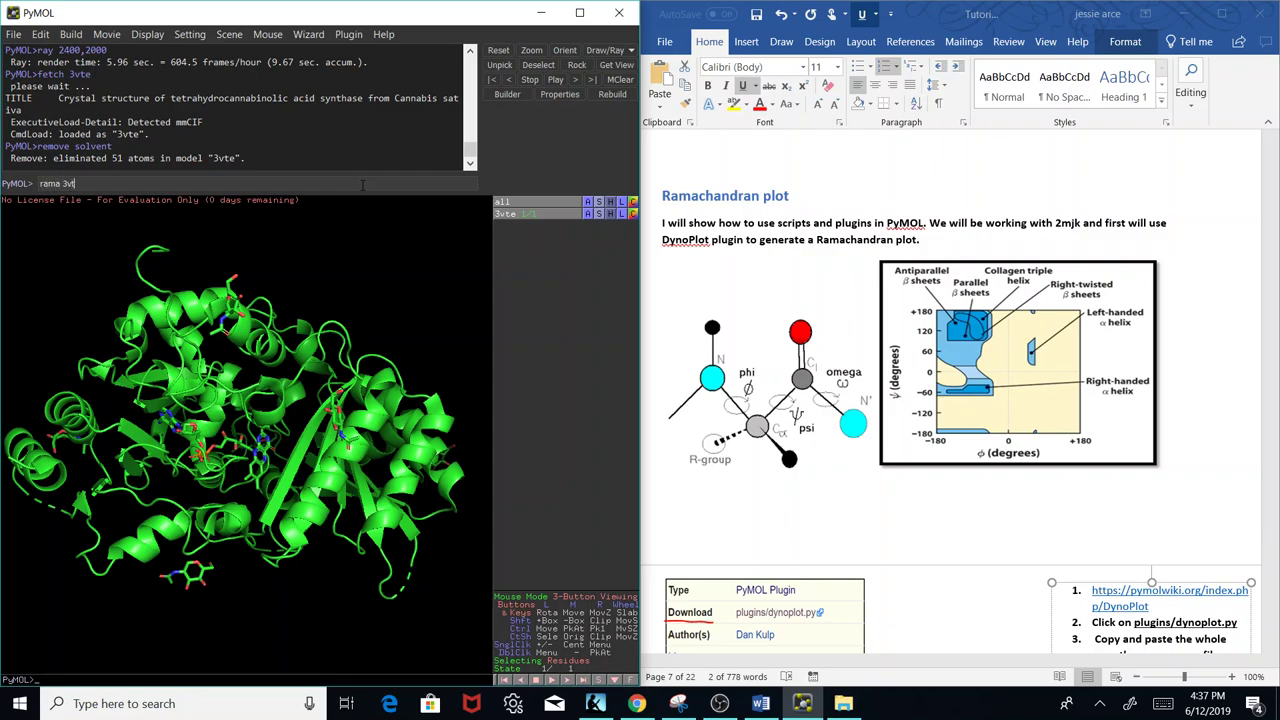
Generate the Ramachandran plot with "rama 3vte", compare it beside the document's reference diagram, and close the plot window.
key(Return)
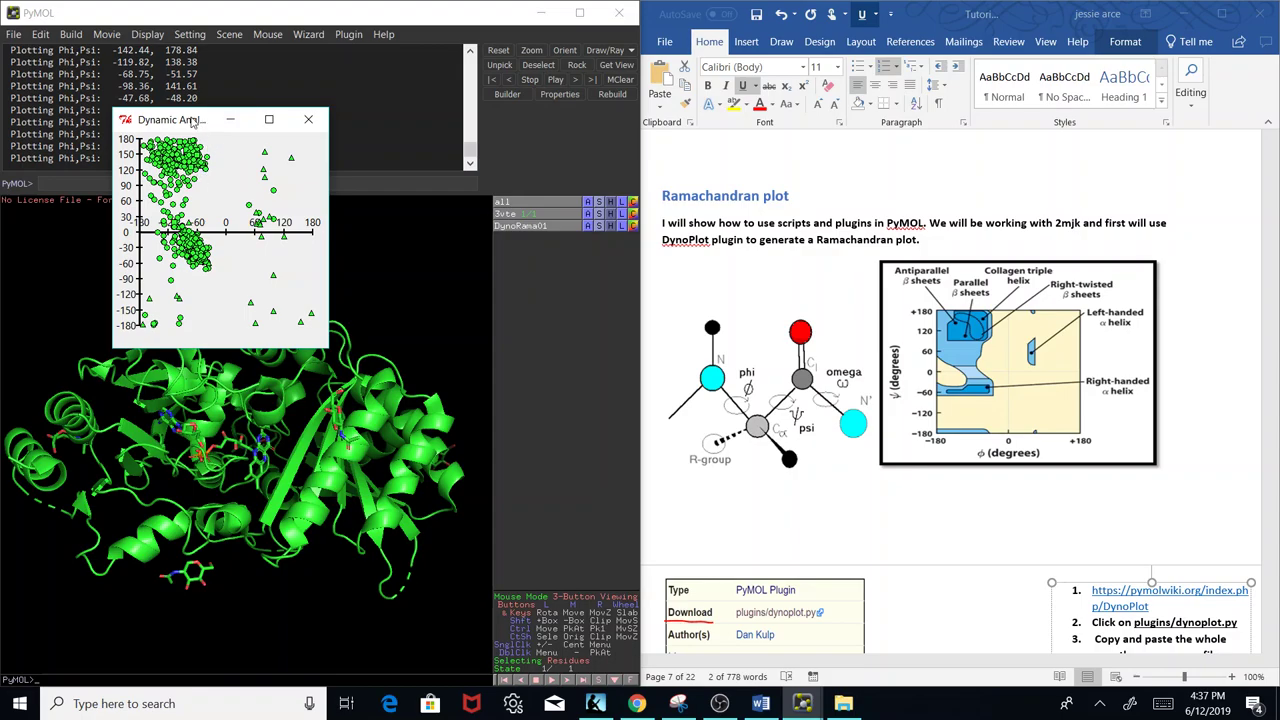
drag(207, 122, 729, 262)
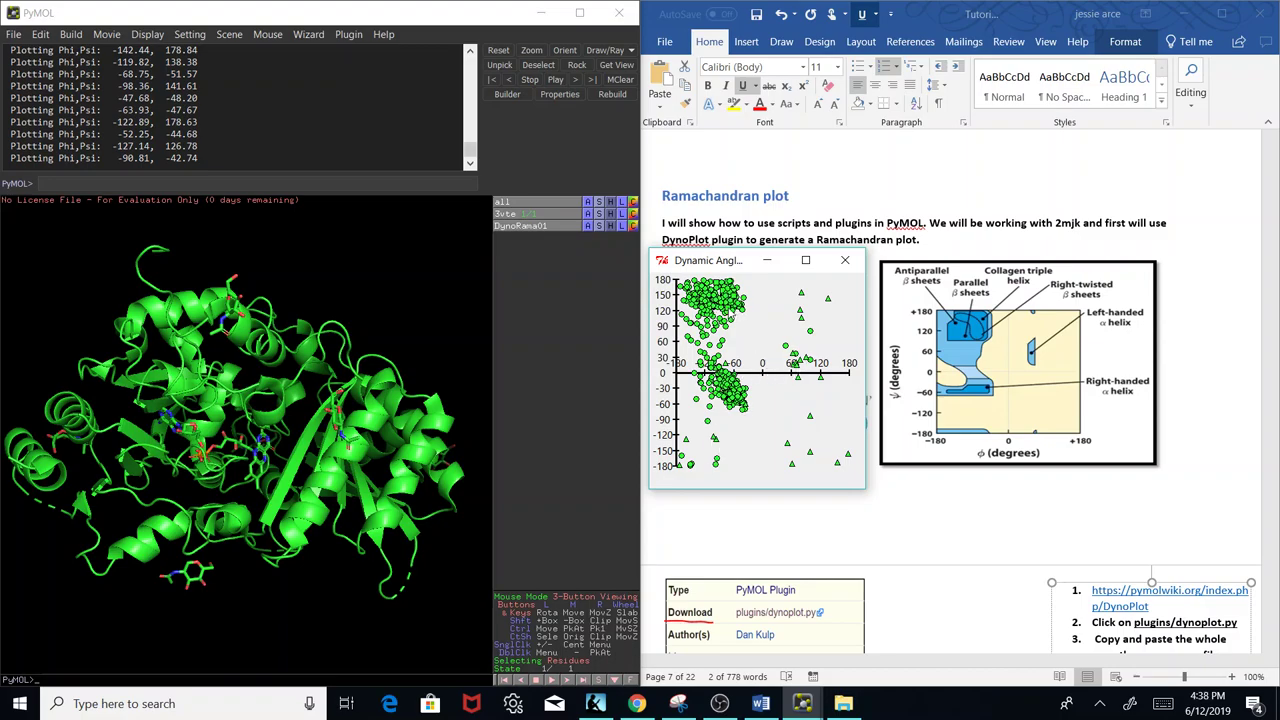
mouse_move(737, 333)
mouse_down()
mouse_move(759, 410)
mouse_move(760, 450)
mouse_move(741, 471)
mouse_move(716, 416)
mouse_move(796, 344)
mouse_move(777, 404)
mouse_move(721, 339)
mouse_move(732, 322)
mouse_up()
drag(777, 345, 802, 372)
drag(738, 264, 170, 367)
click(279, 362)
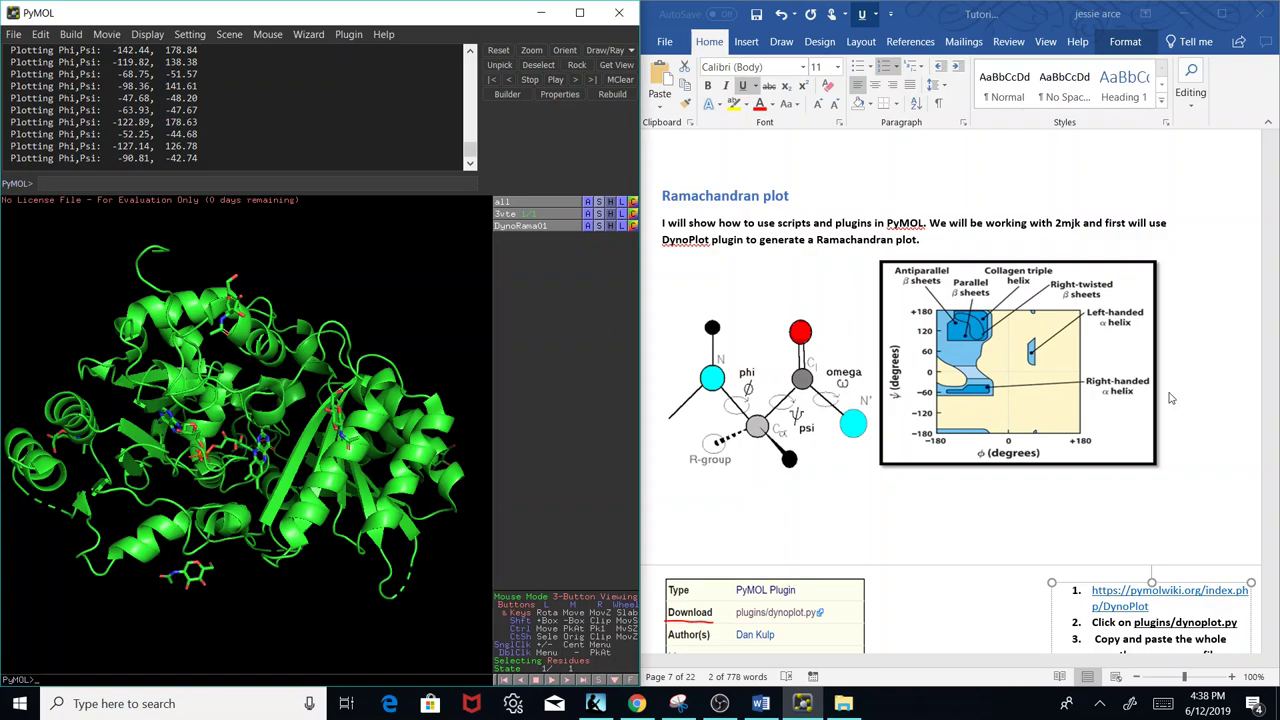
Go to the Hydrophobicity section of the tutorial document, switch from PyMOL to Chrome, and return to the DynoPlot wiki page.
click(1120, 592)
mouse_move(1273, 262)
mouse_down()
mouse_move(1273, 358)
mouse_move(1260, 262)
mouse_move(1271, 352)
mouse_move(1271, 326)
mouse_up()
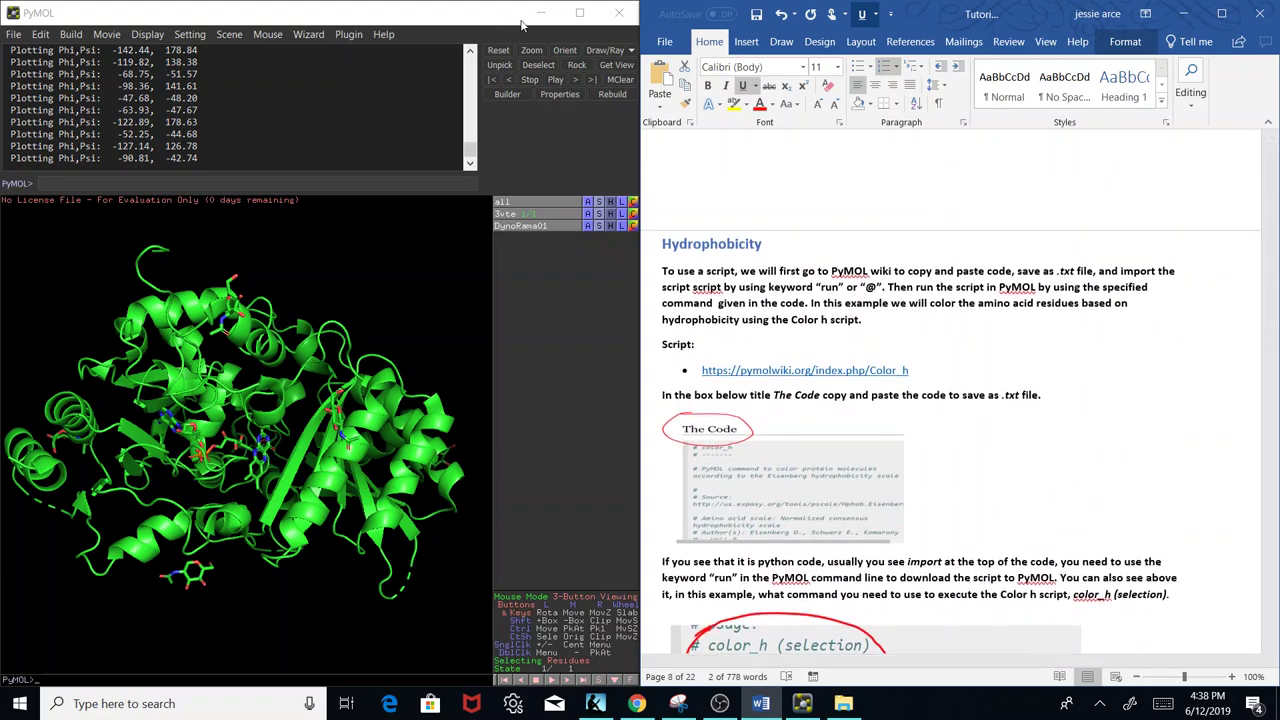
click(540, 13)
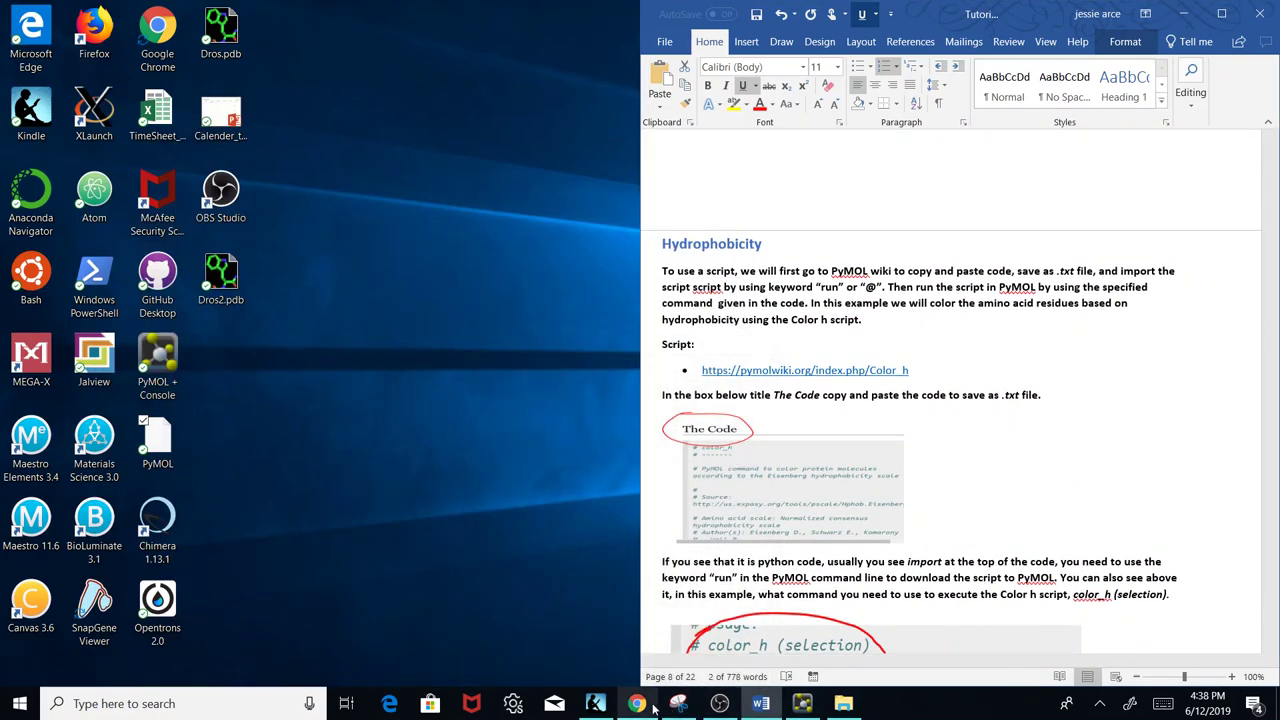
click(648, 705)
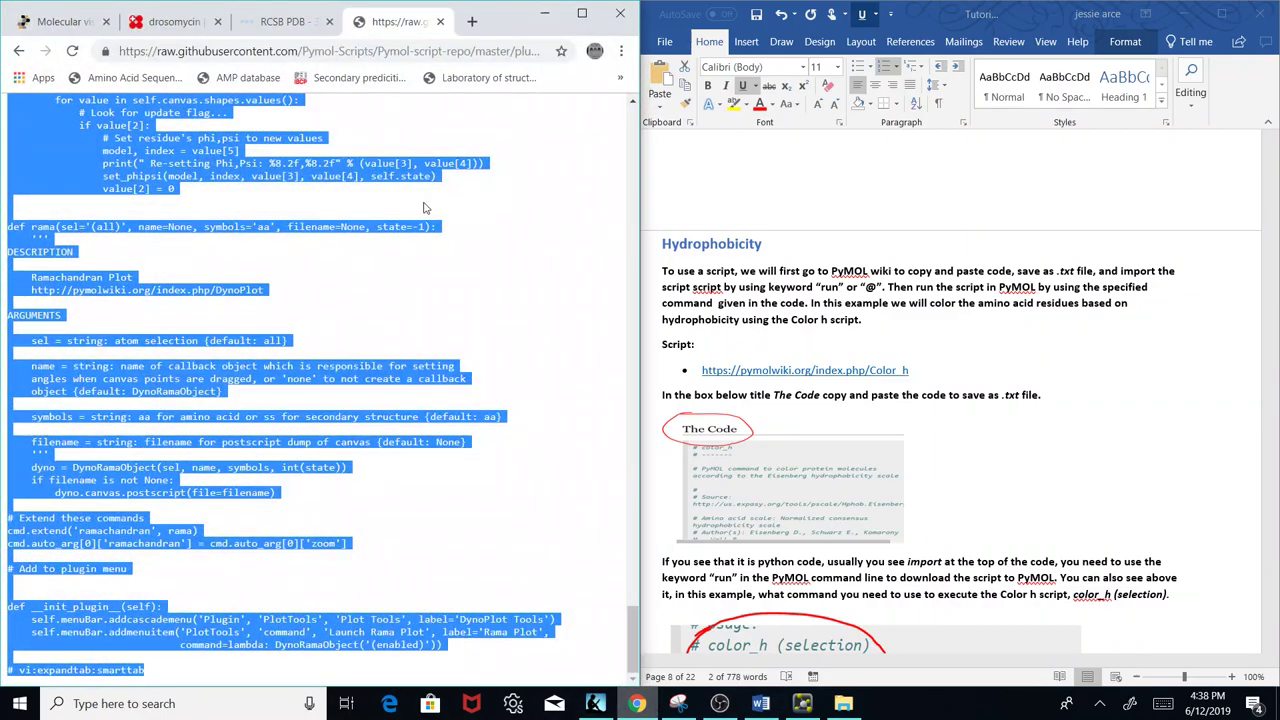
click(21, 51)
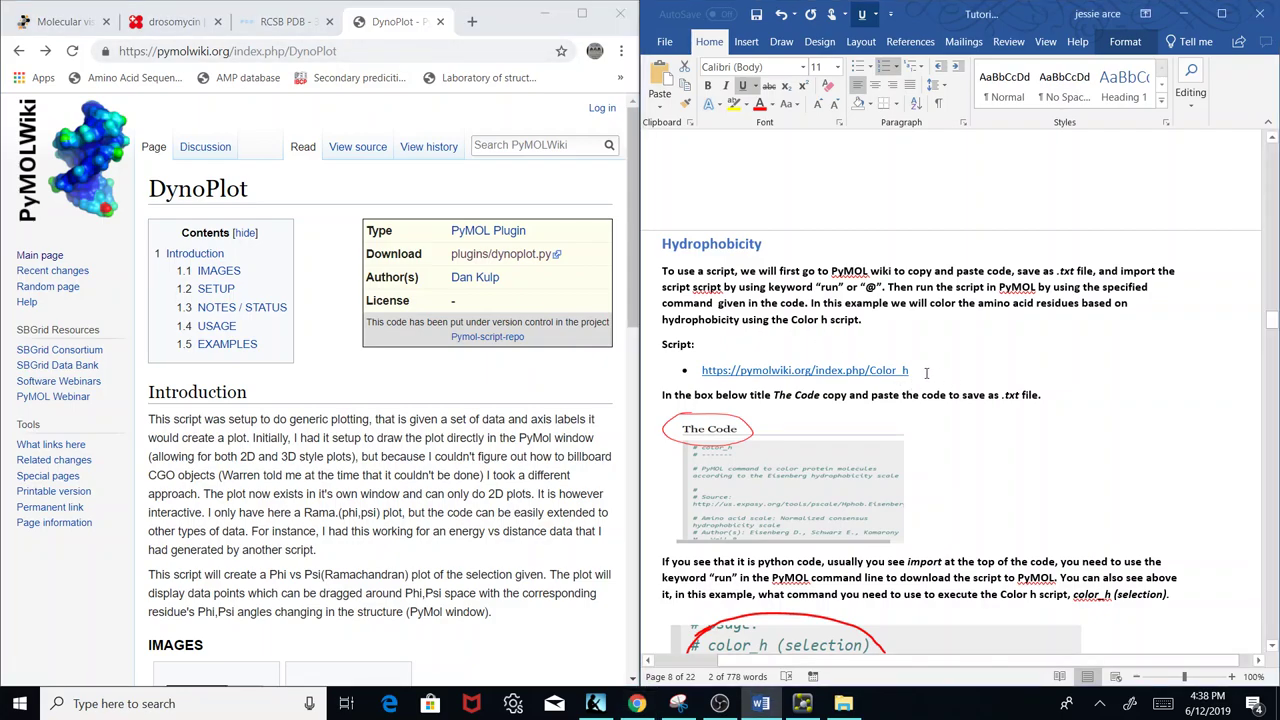
Try to open the document's Color_h wiki link by pasting its address into the browser, and return to the DynoPlot page.
drag(909, 371, 704, 378)
ctrl+click(707, 372)
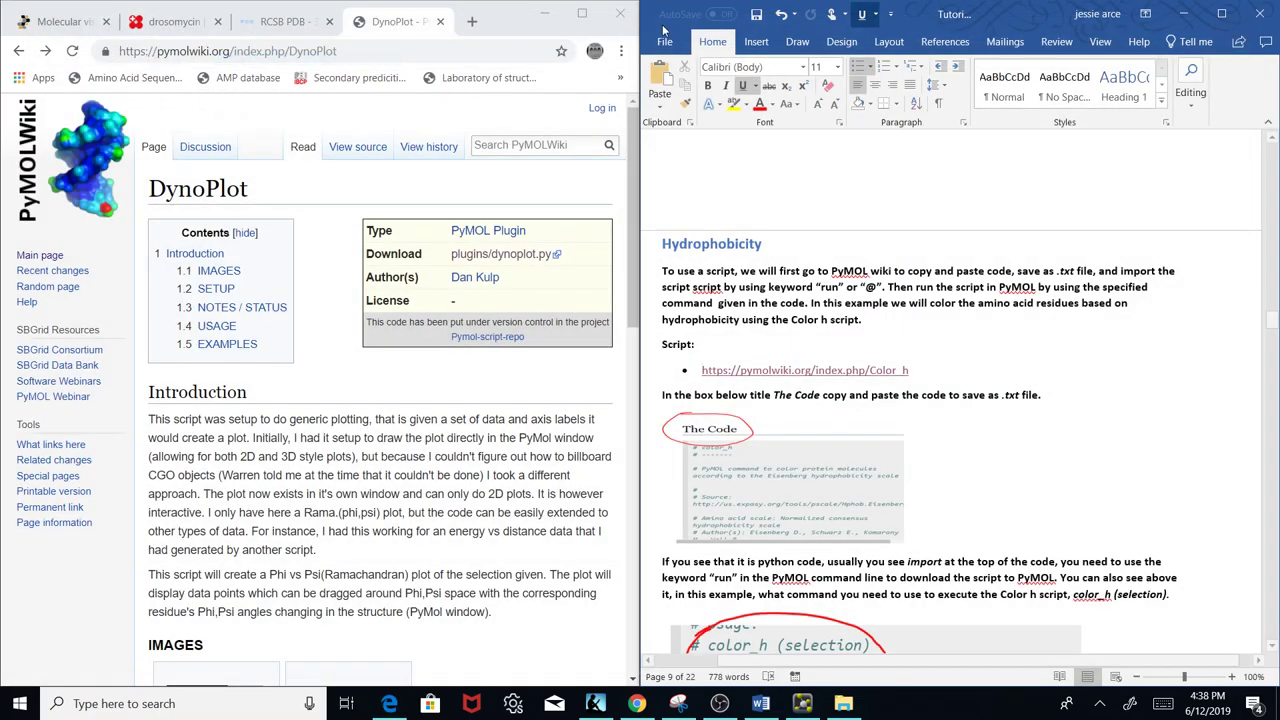
drag(337, 51, 150, 42)
key(ctrl+a)
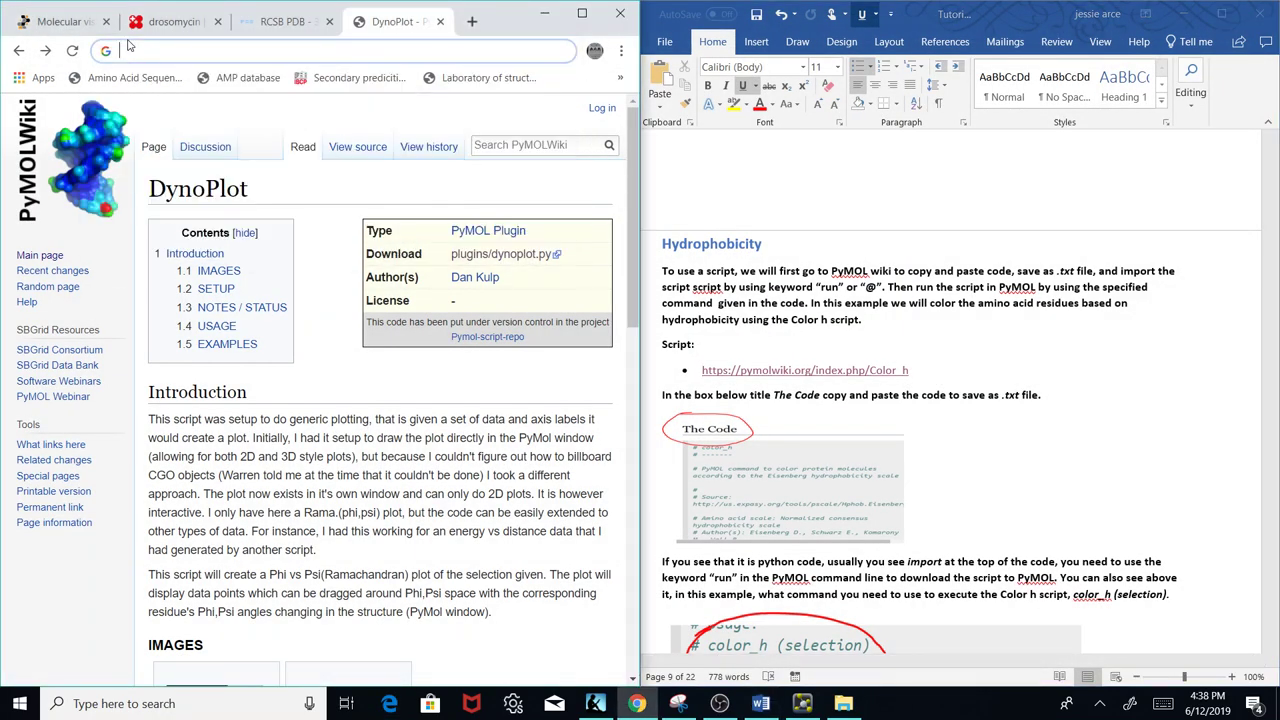
key(ctrl+v)
key(Return)
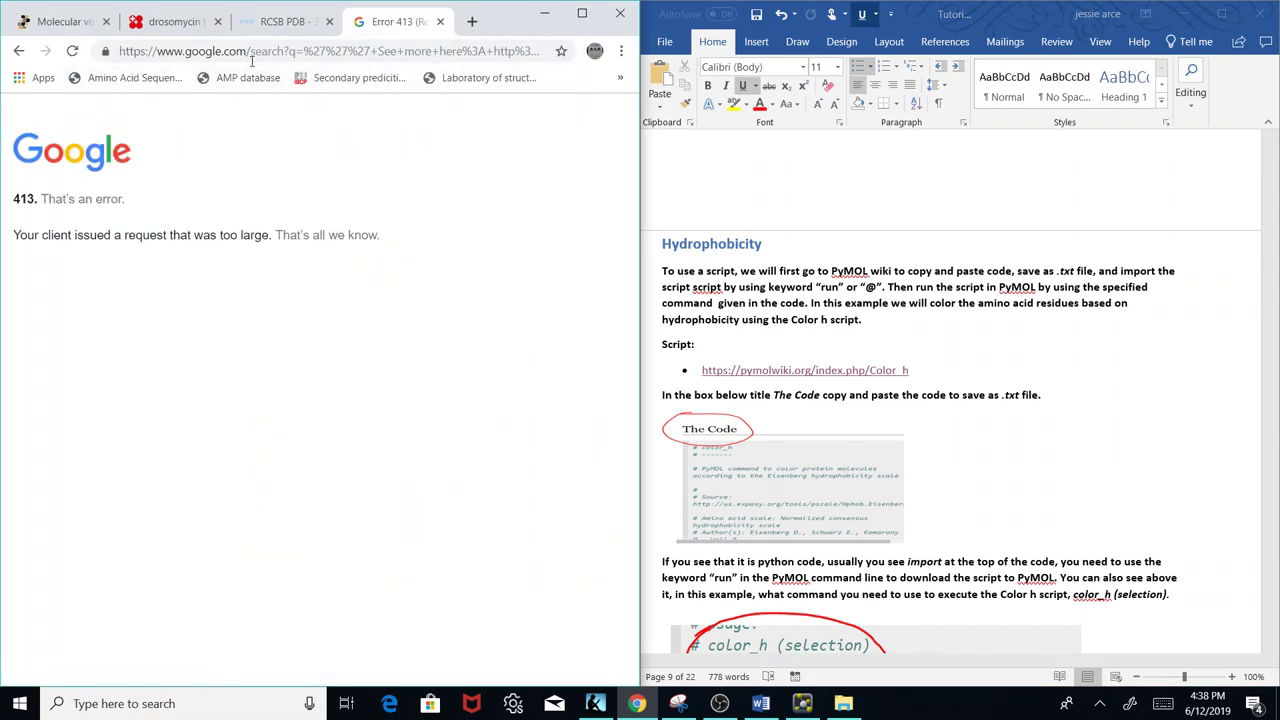
click(266, 50)
click(20, 52)
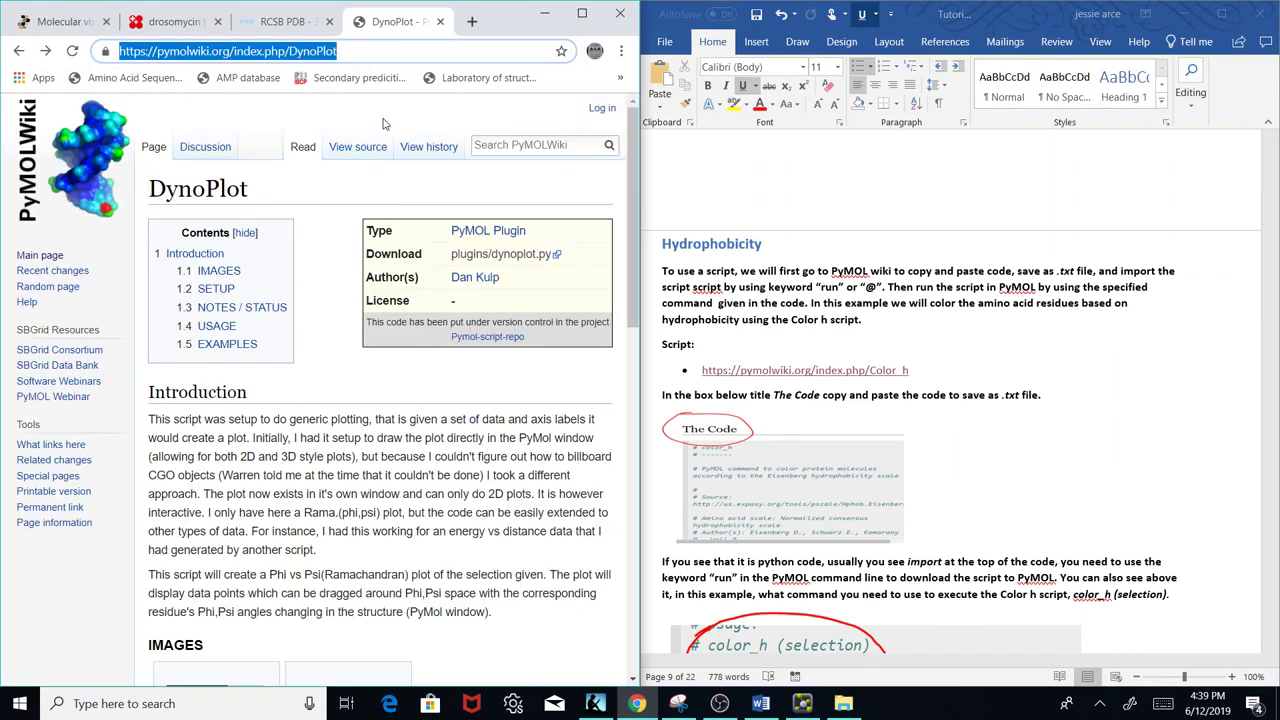
Try replacing the DynoPlot page's address with the clipboard contents, and delete parts of the pasted plugin code.
click(363, 53)
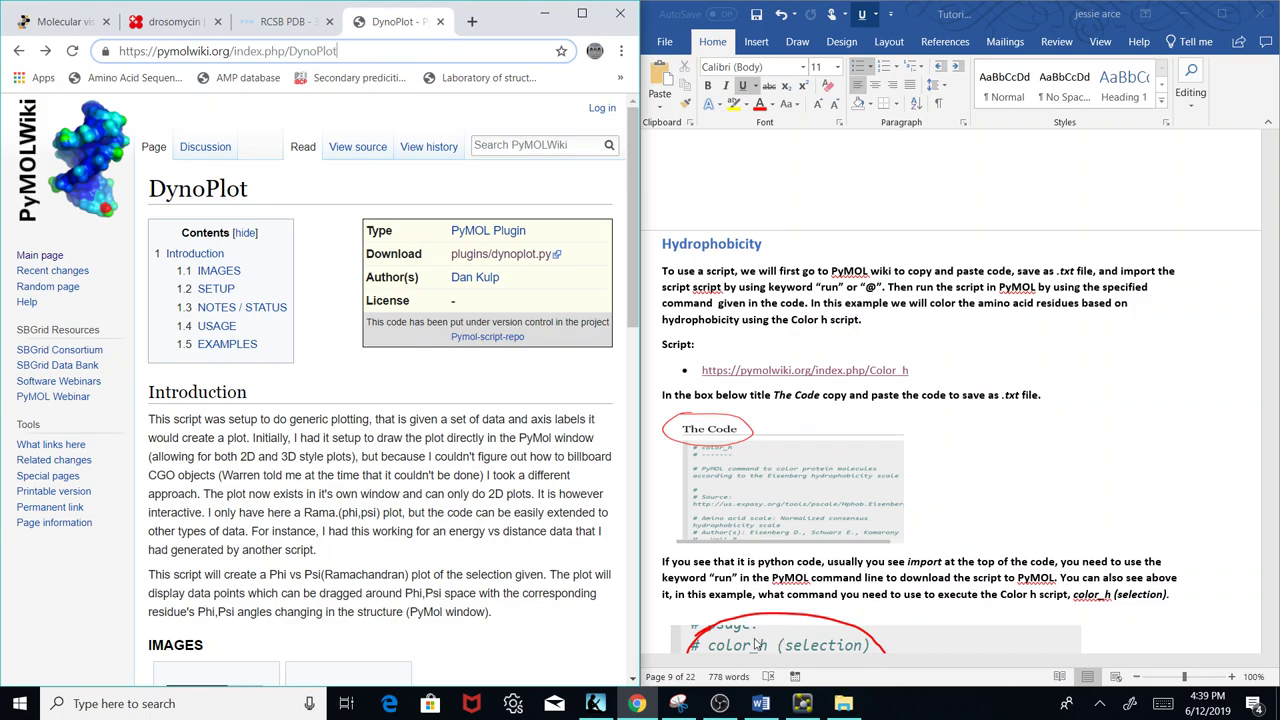
click(1099, 703)
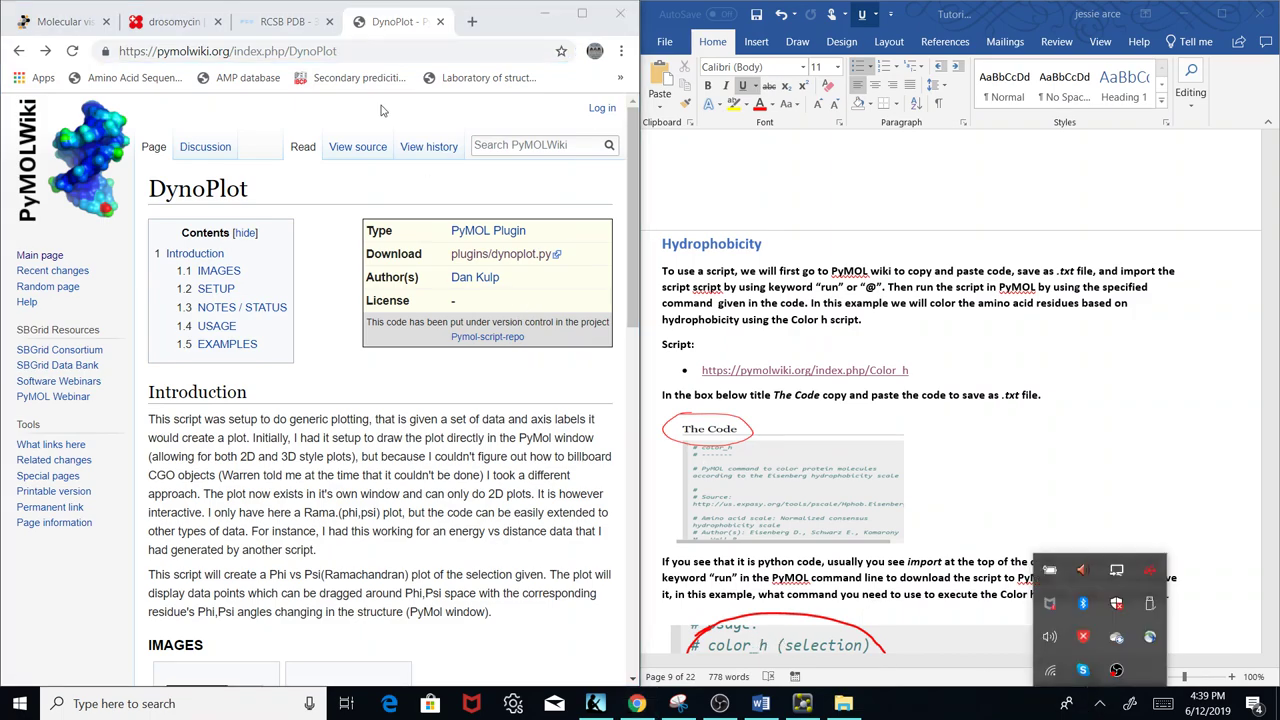
click(359, 55)
key(BackSpace)
key(BackSpace)
key(BackSpace)
key(BackSpace)
key(BackSpace)
key(BackSpace)
key(BackSpace)
key(BackSpace)
key(BackSpace)
key(BackSpace)
key(BackSpace)
key(BackSpace)
key(BackSpace)
key(BackSpace)
key(BackSpace)
key(BackSpace)
key(BackSpace)
key(BackSpace)
key(BackSpace)
key(BackSpace)
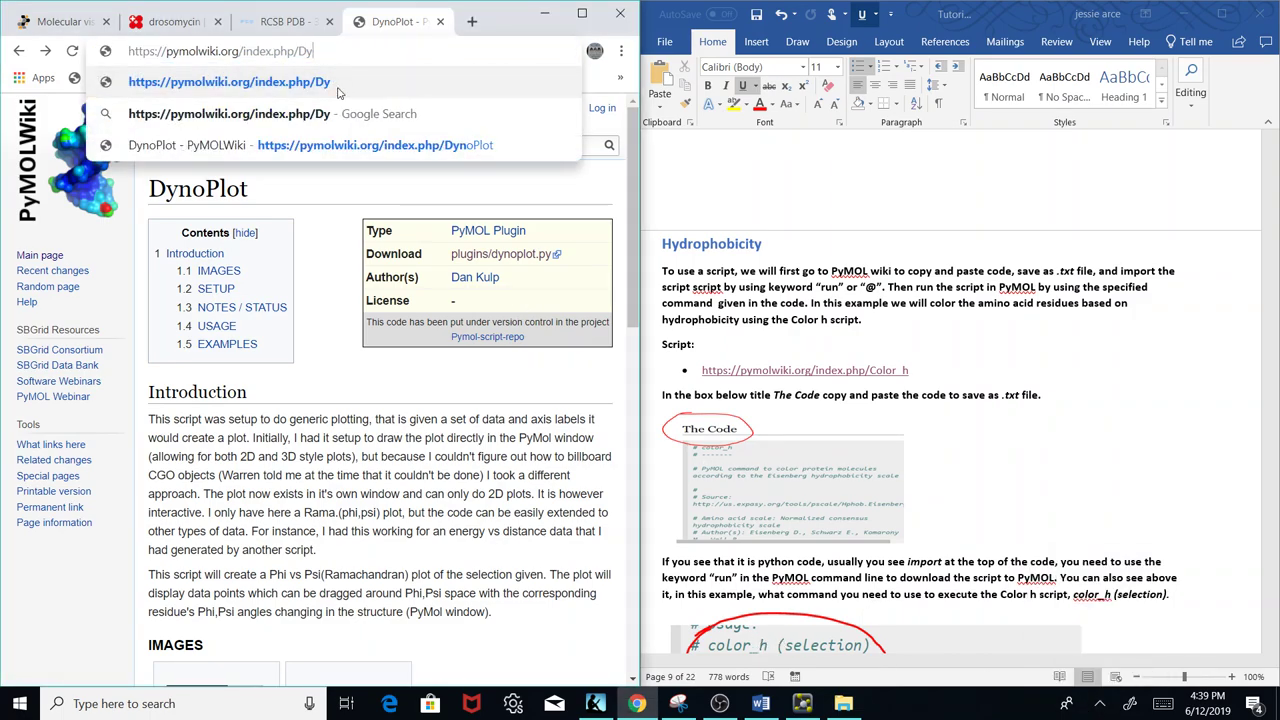
key(BackSpace)
key(BackSpace)
key(BackSpace)
key(BackSpace)
key(BackSpace)
key(BackSpace)
key(BackSpace)
key(BackSpace)
key(BackSpace)
key(BackSpace)
key(BackSpace)
key(BackSpace)
key(BackSpace)
key(BackSpace)
key(BackSpace)
key(BackSpace)
key(BackSpace)
key(BackSpace)
key(BackSpace)
key(ctrl+v)
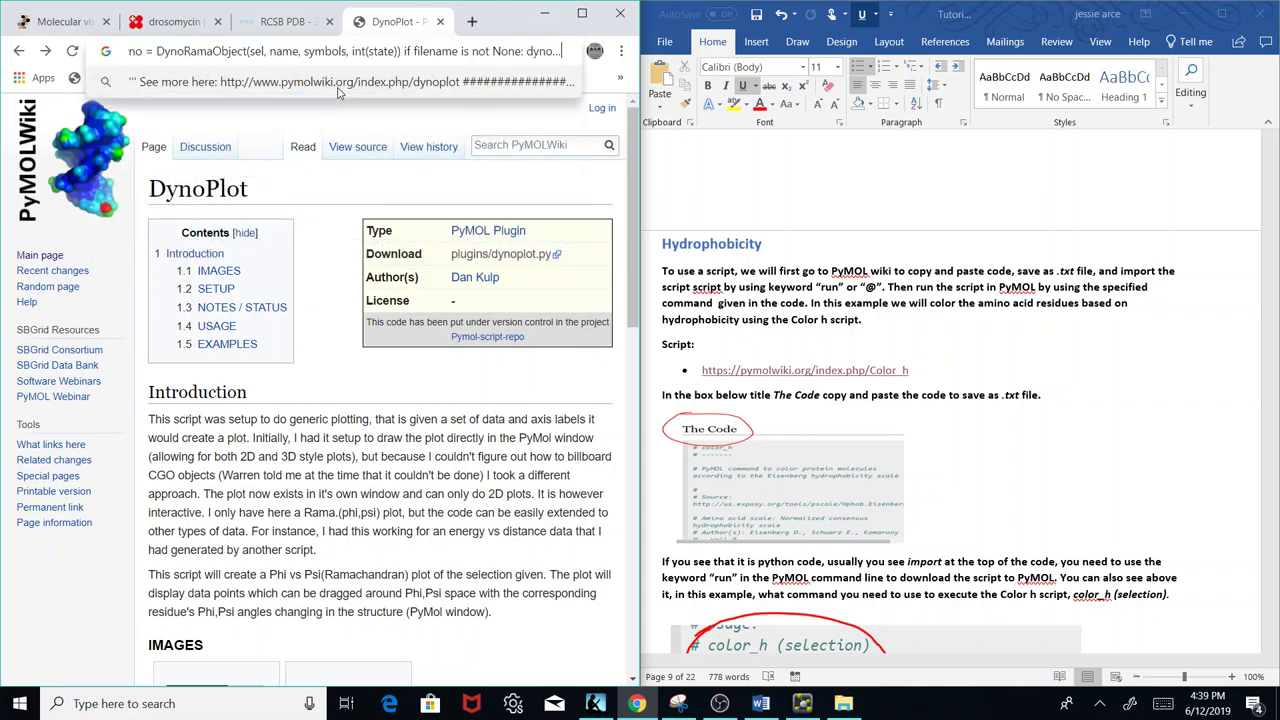
click(155, 50)
key(BackSpace)
key(BackSpace)
key(BackSpace)
key(BackSpace)
key(BackSpace)
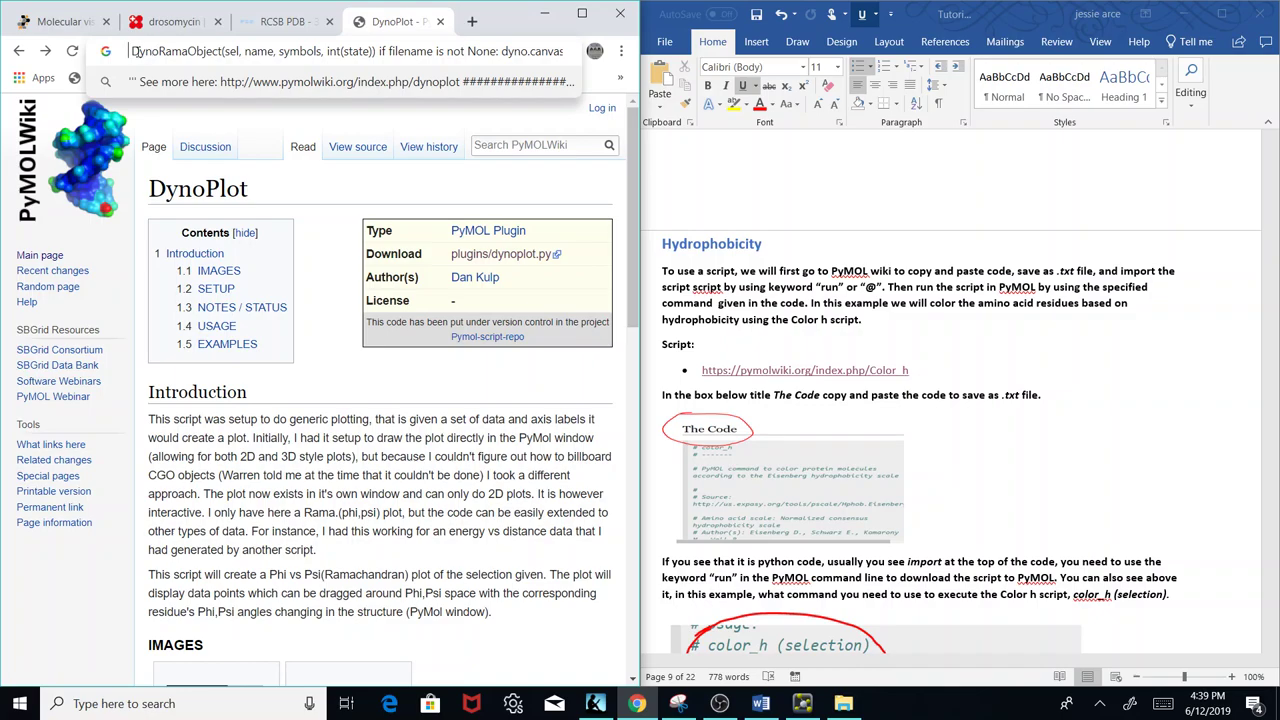
drag(135, 51, 563, 51)
key(BackSpace)
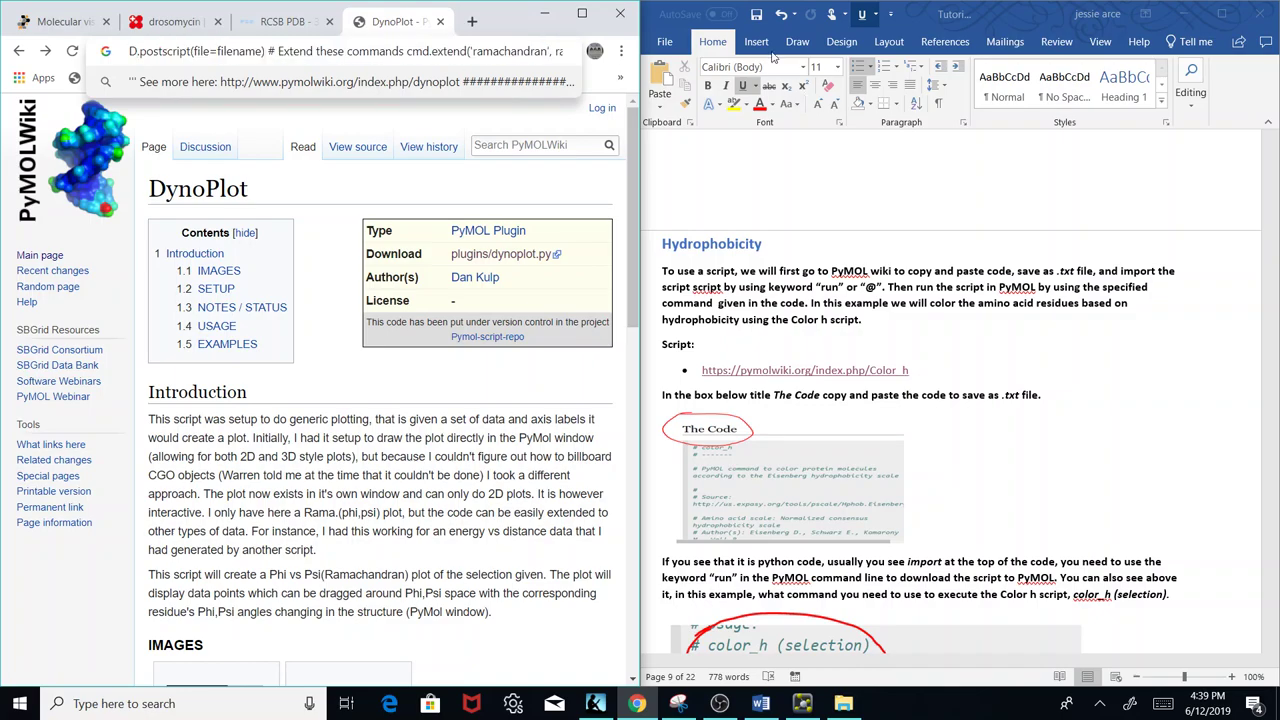
In a fresh browser tab, search for the Color_h address copied from the tutorial document and open the Color h PyMOLWiki page.
click(440, 21)
click(472, 21)
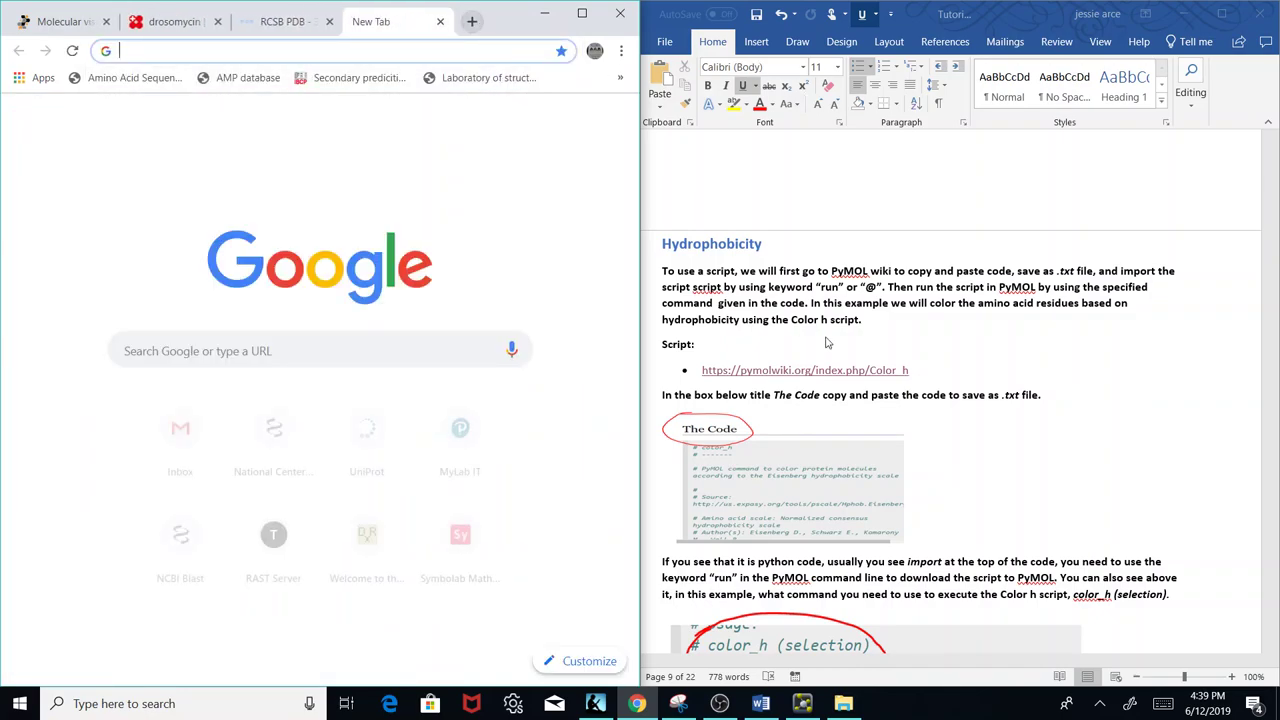
drag(909, 371, 703, 374)
key(ctrl+c)
click(349, 51)
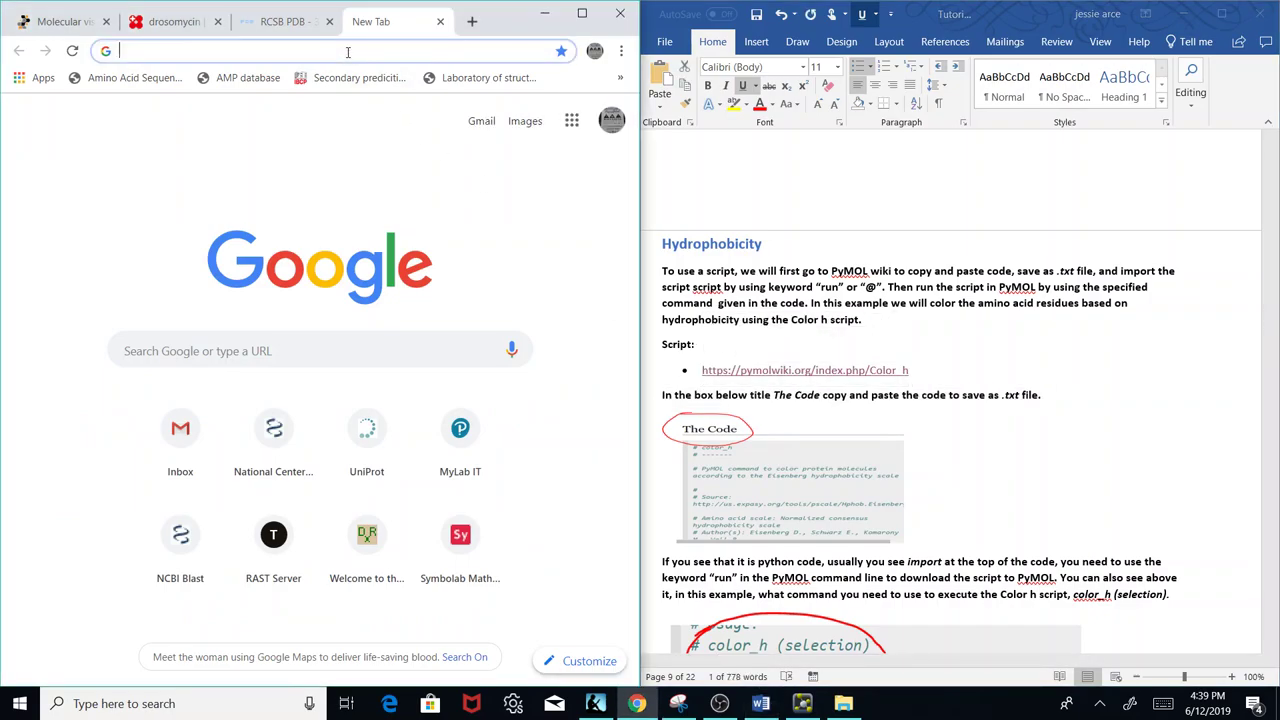
key(ctrl+v)
key(Return)
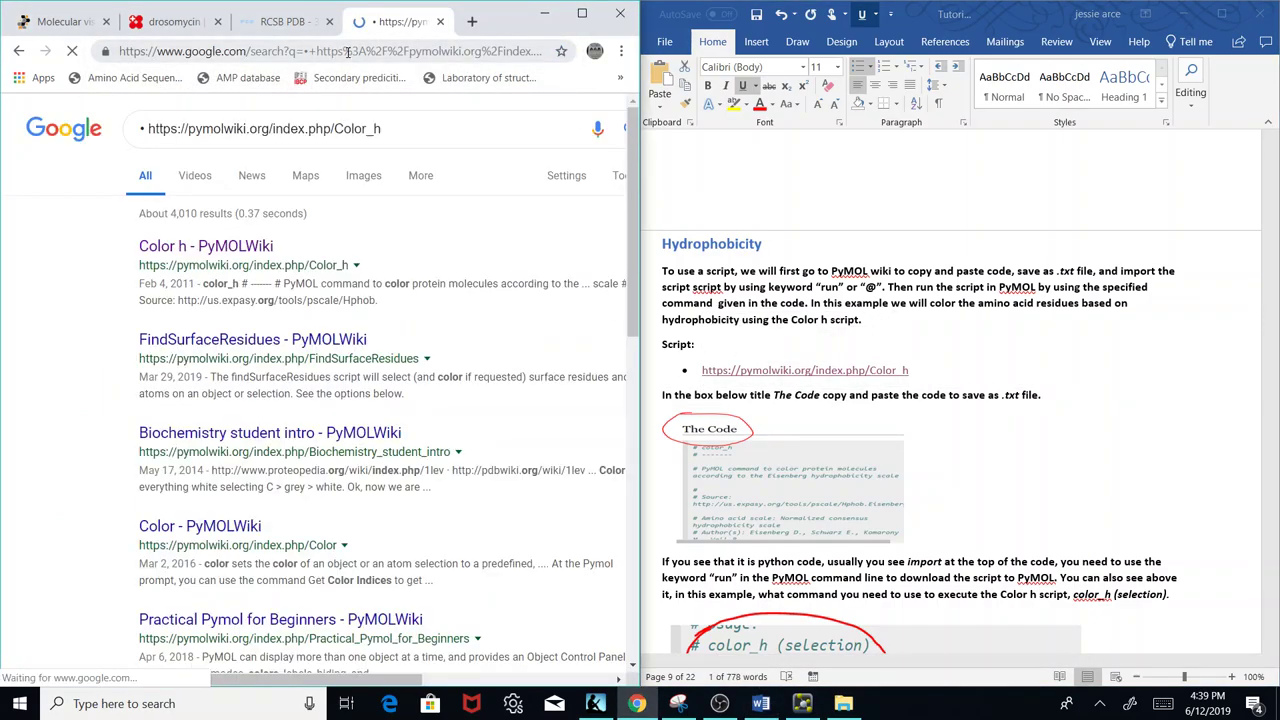
click(248, 244)
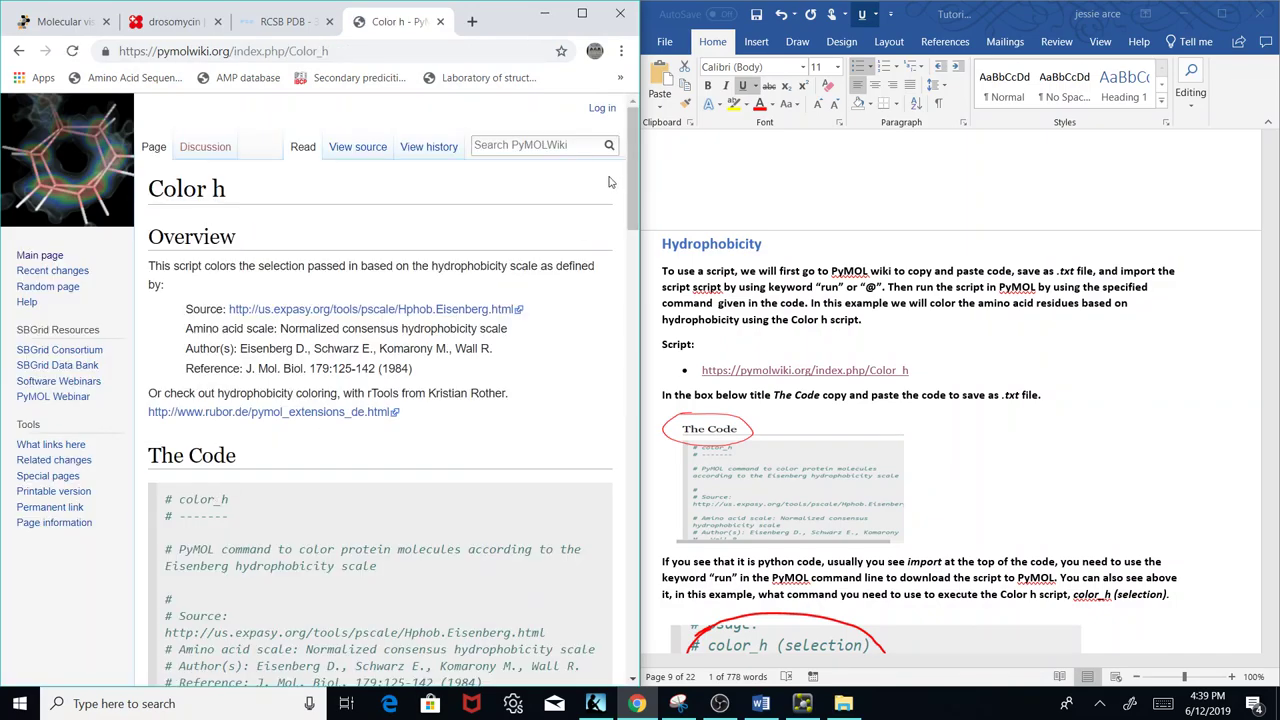
Copy the entire script under The Code, from "# color_h" through "cmd.extend('color_h2',color_h2)".
drag(631, 181, 638, 248)
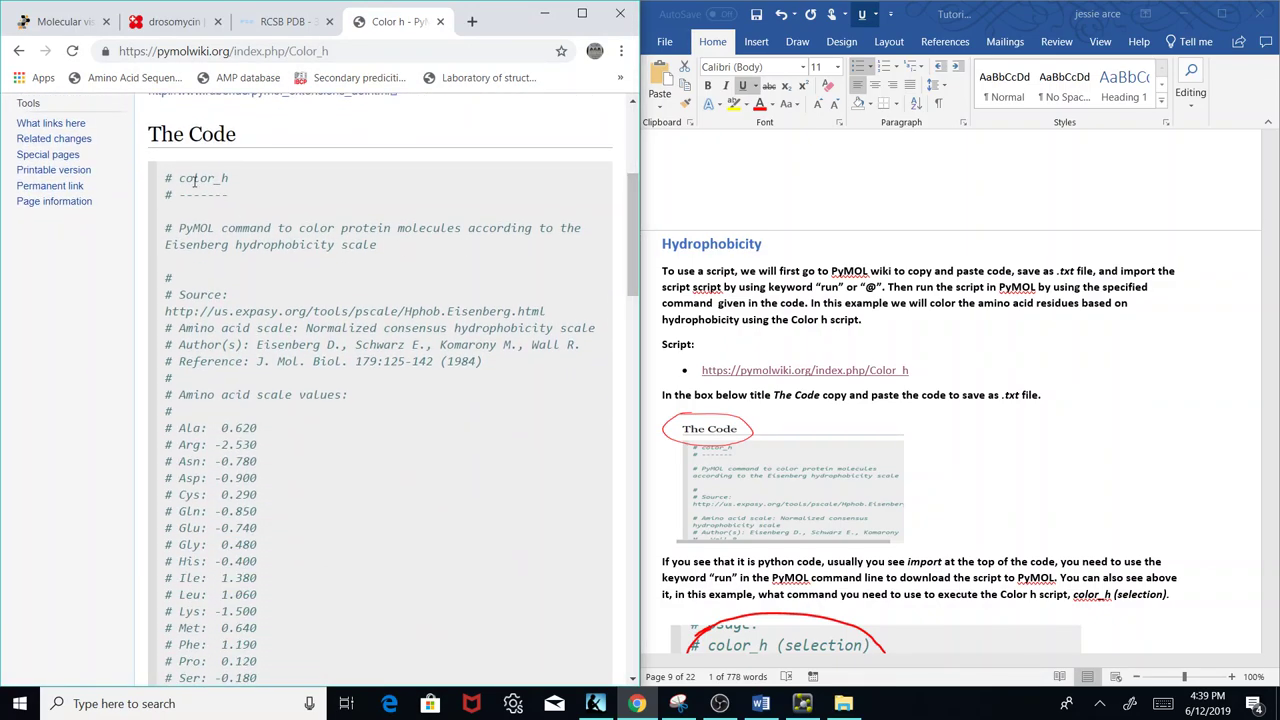
drag(218, 179, 370, 516)
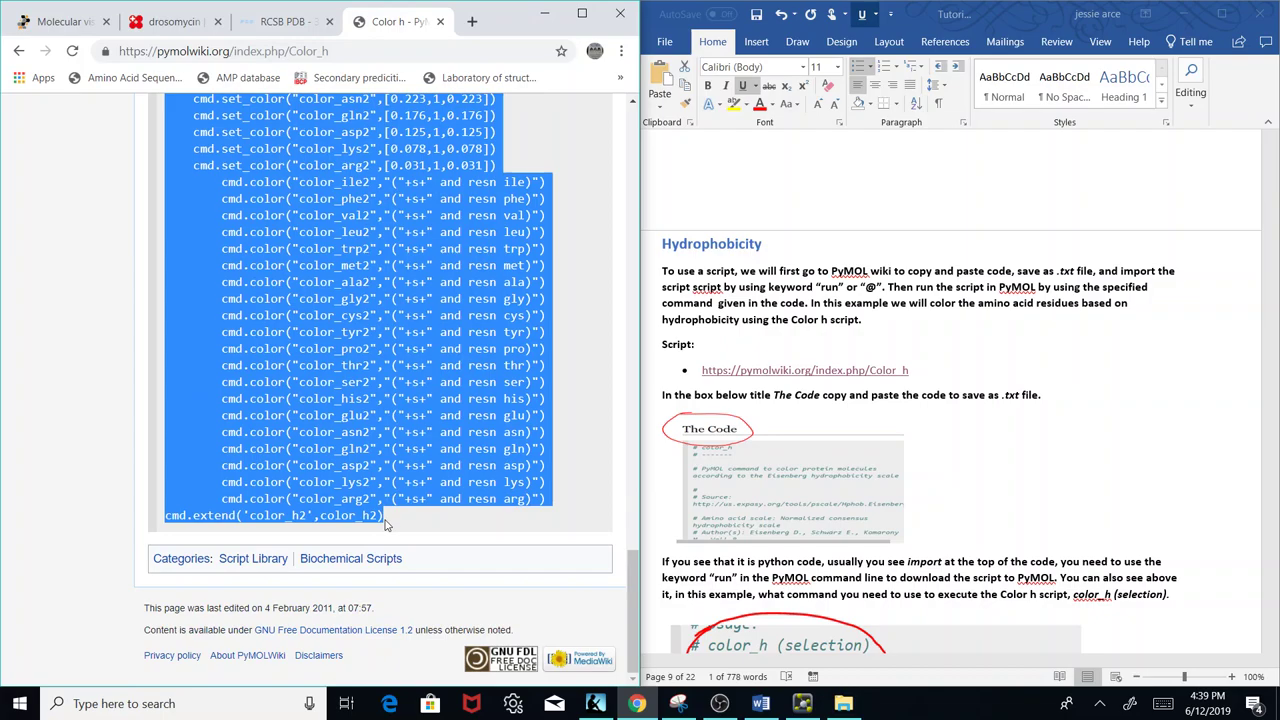
Examine the script's usage comment, its "from pymol import cmd" line and the code down to the end.
drag(631, 560, 626, 305)
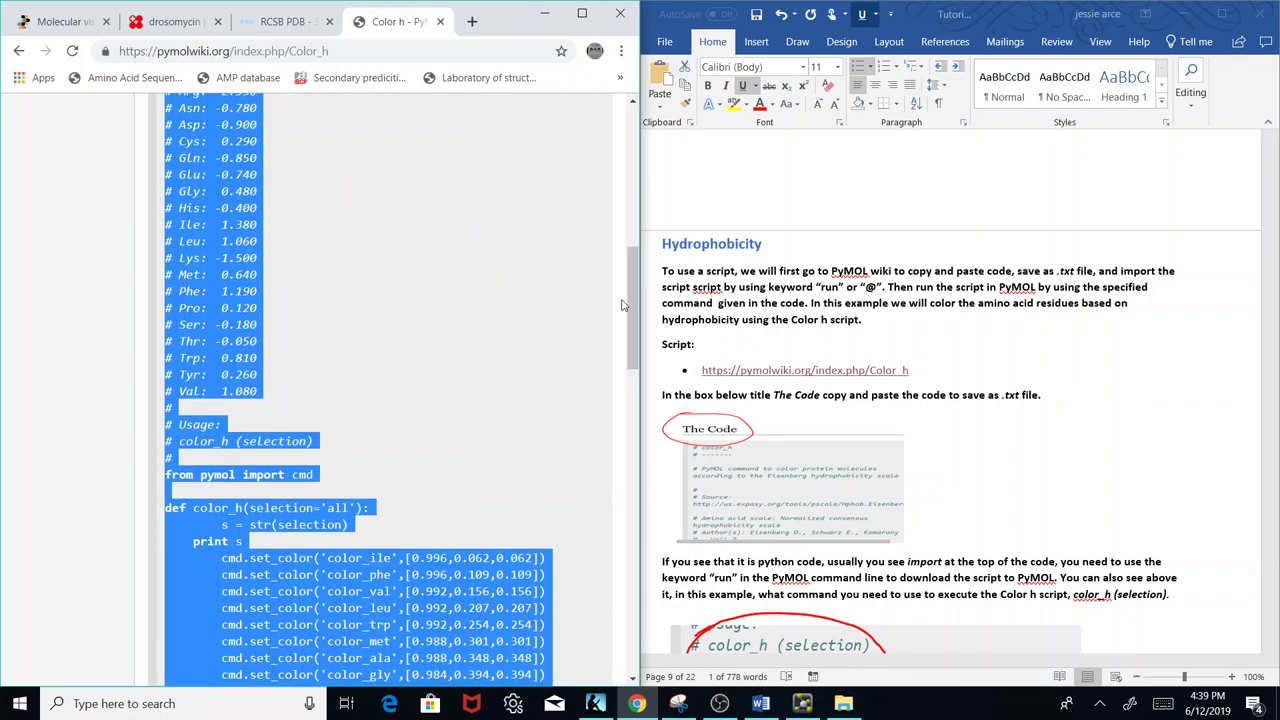
click(474, 481)
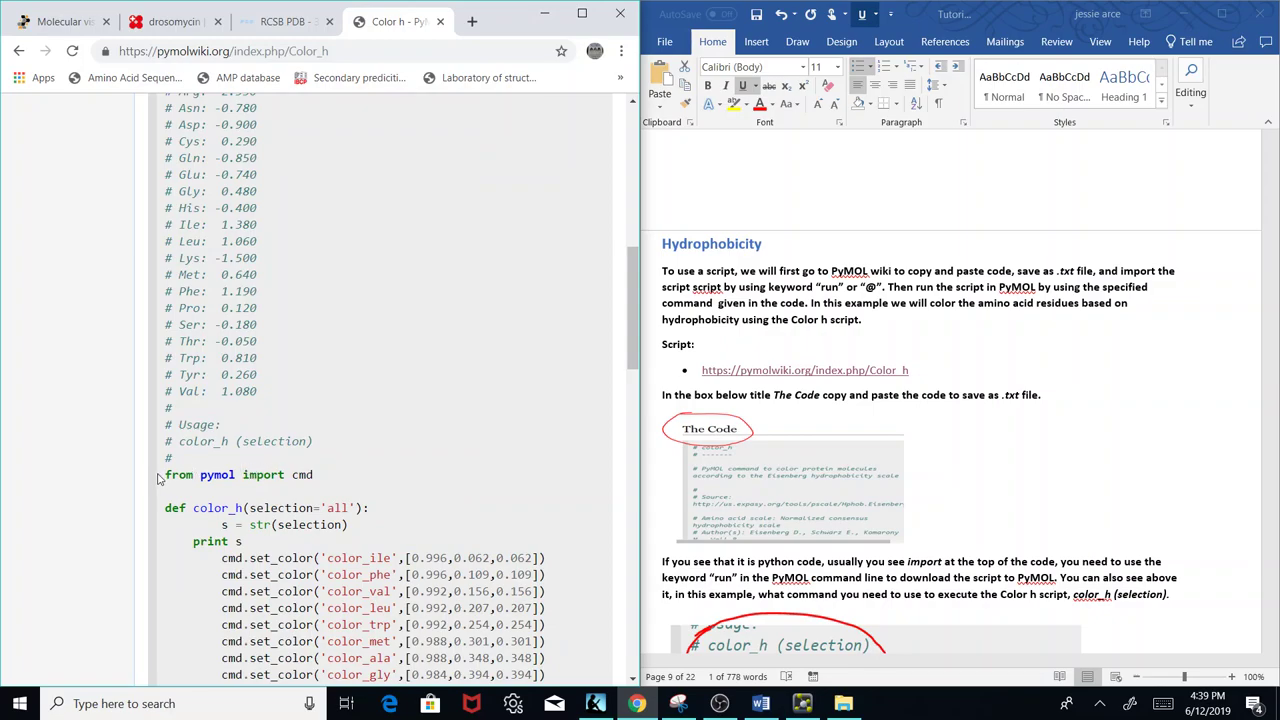
drag(166, 478, 312, 477)
click(252, 479)
drag(633, 329, 643, 245)
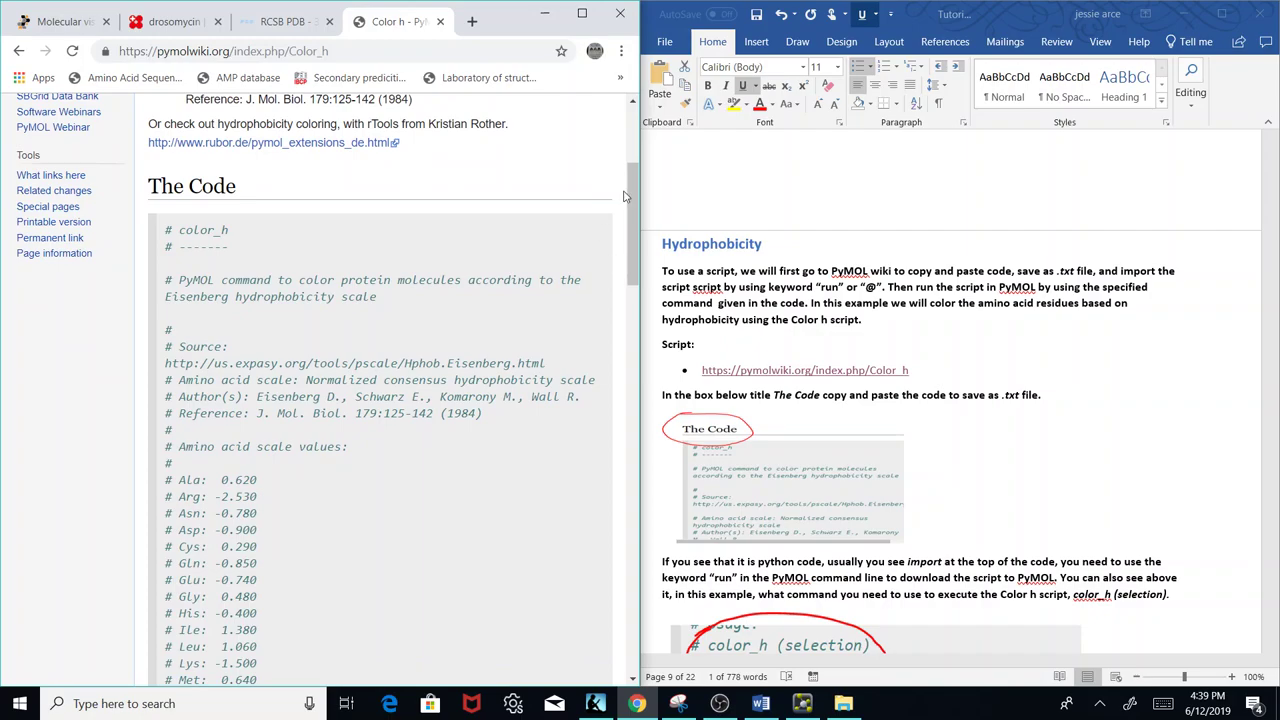
drag(623, 196, 631, 355)
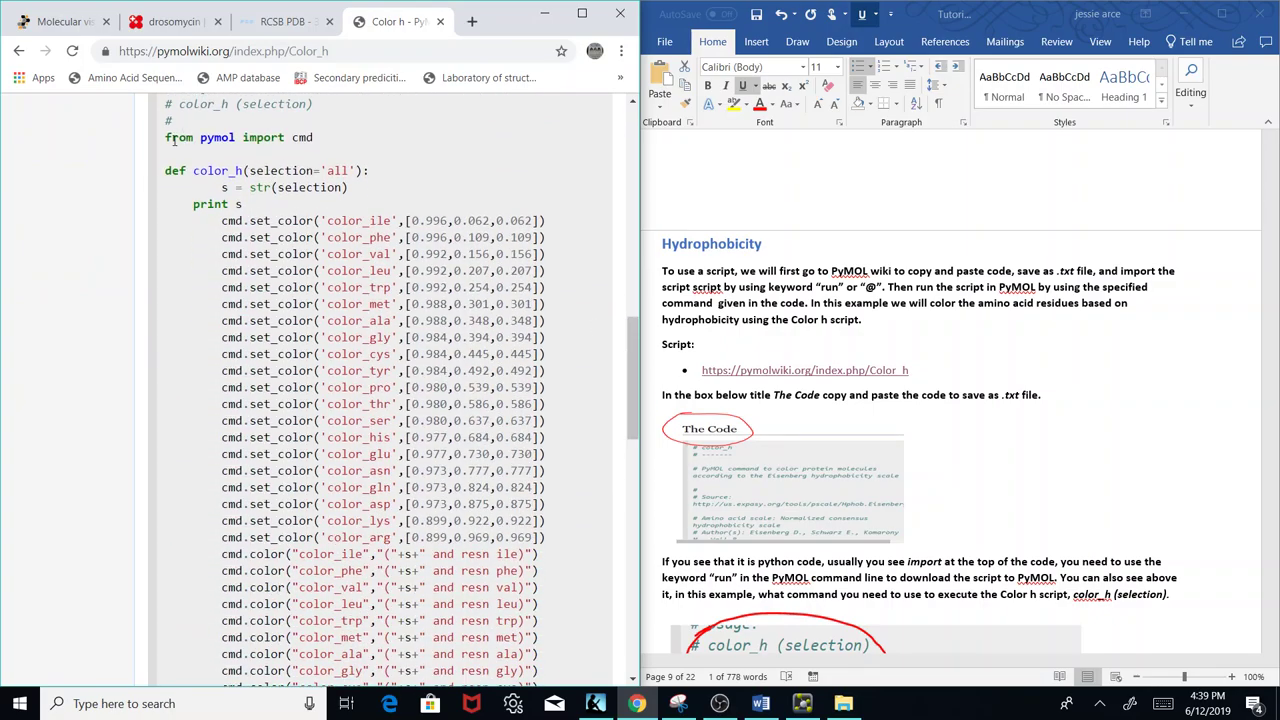
drag(173, 141, 256, 157)
drag(628, 374, 610, 632)
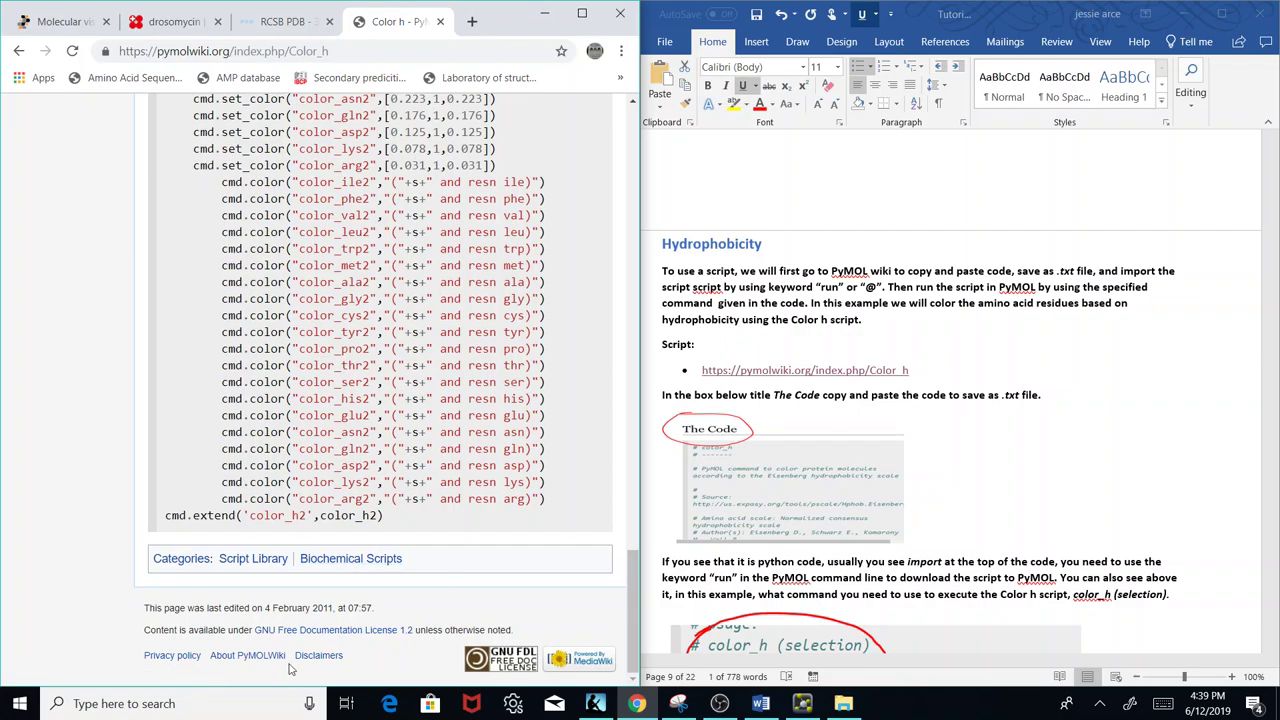
Paste the copied color_h script into a new Notepad document and check its opening comment lines.
click(219, 712)
text(note)
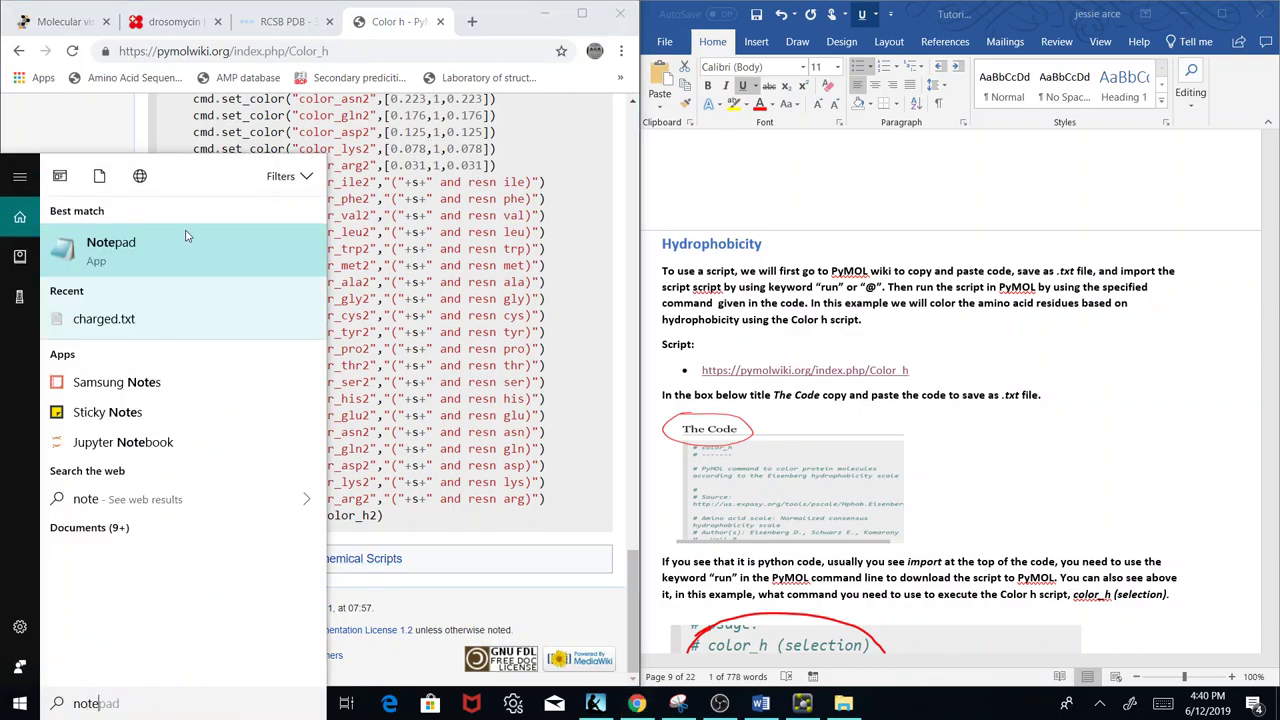
click(160, 250)
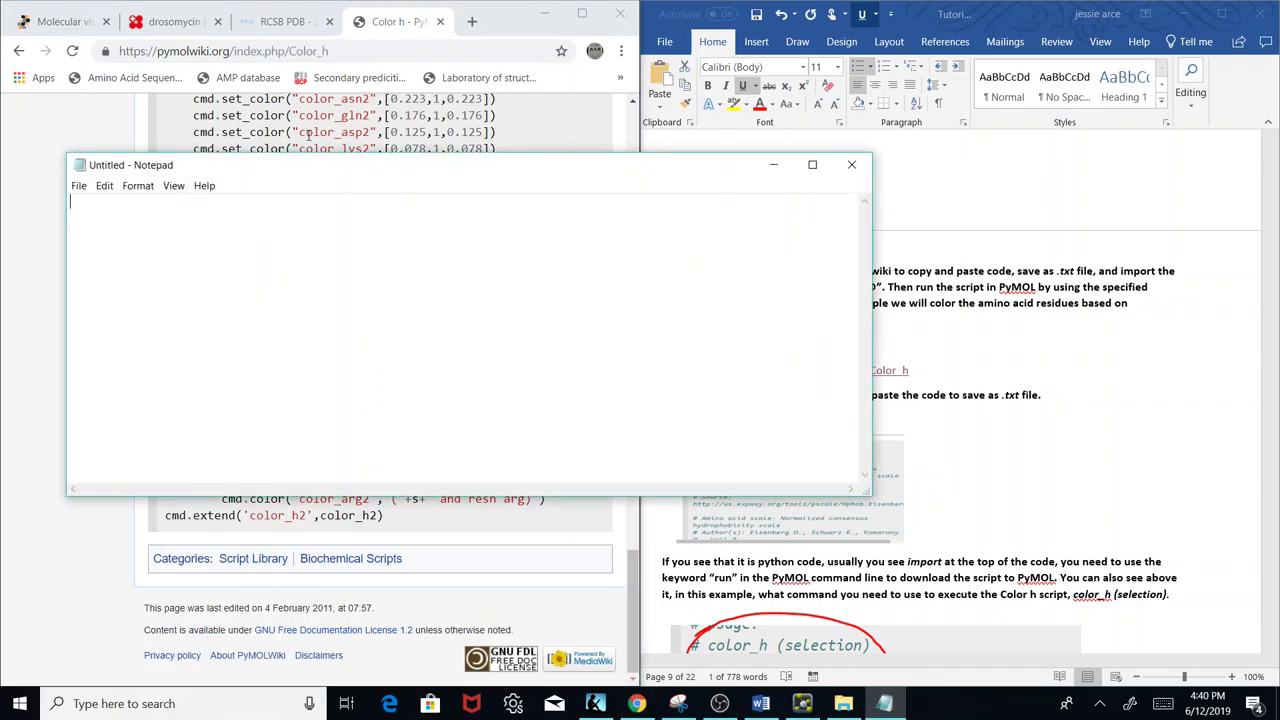
key(ctrl+v)
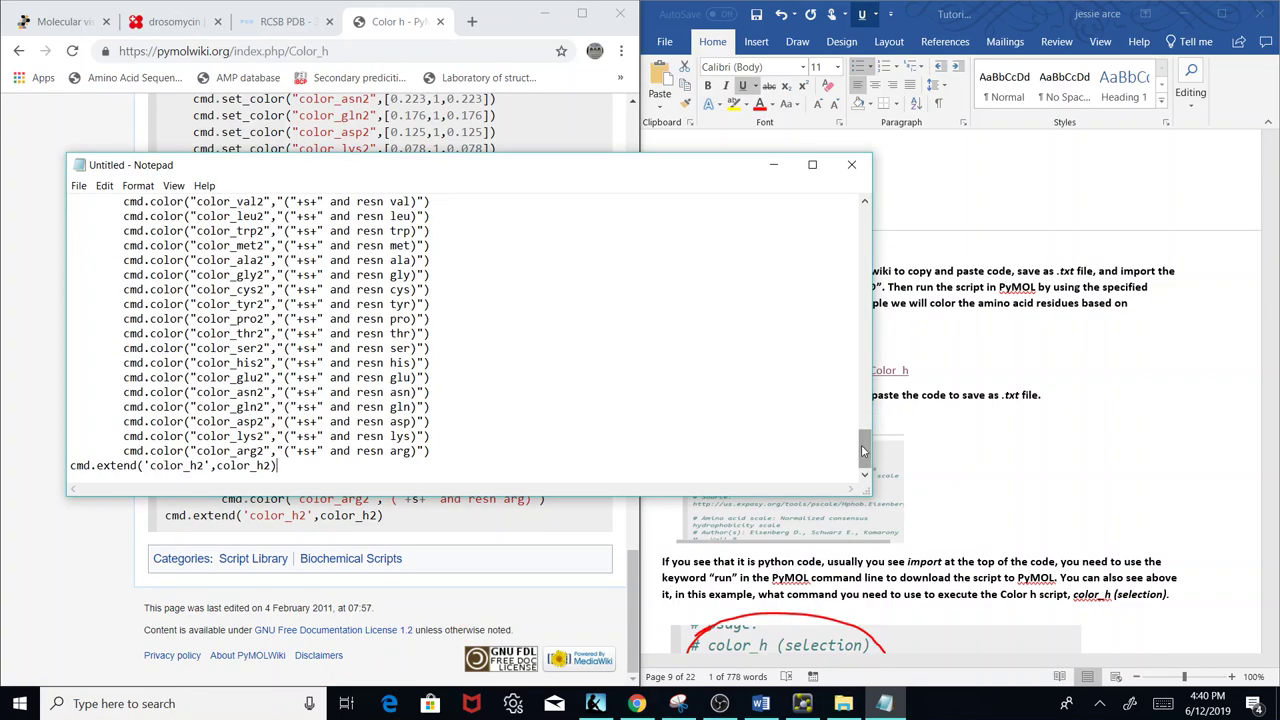
drag(865, 450, 858, 225)
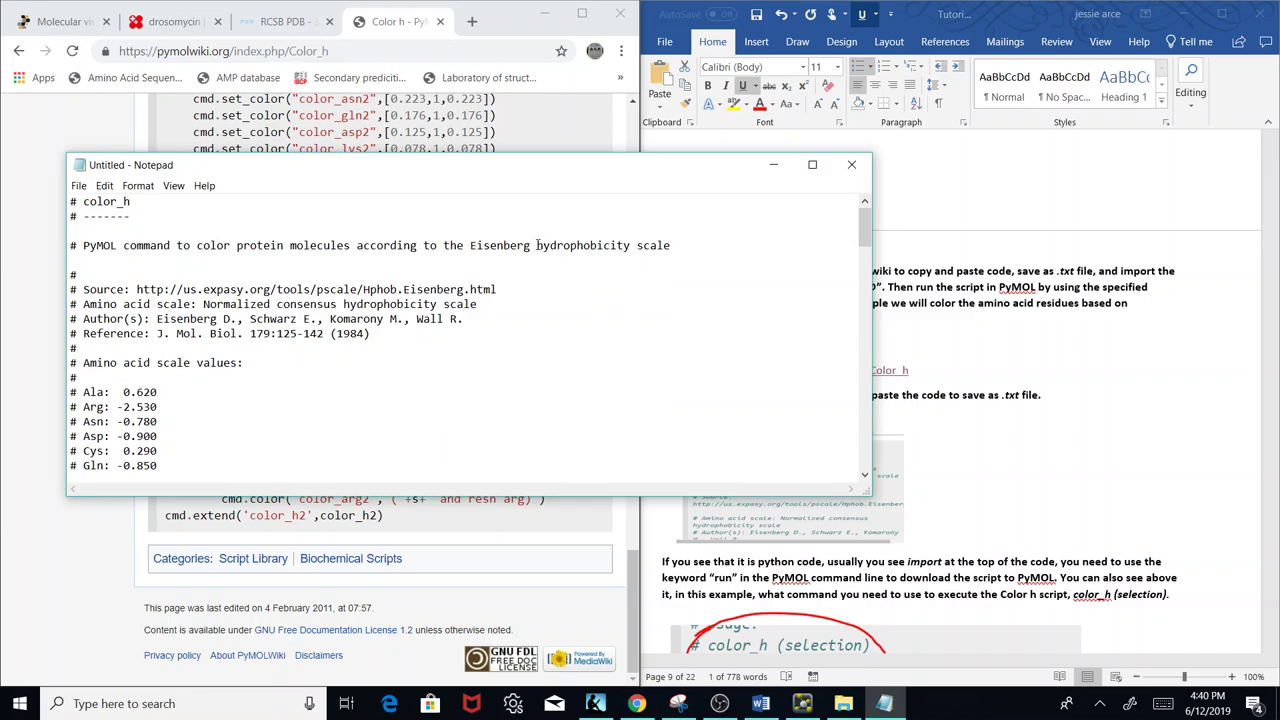
drag(278, 237, 318, 242)
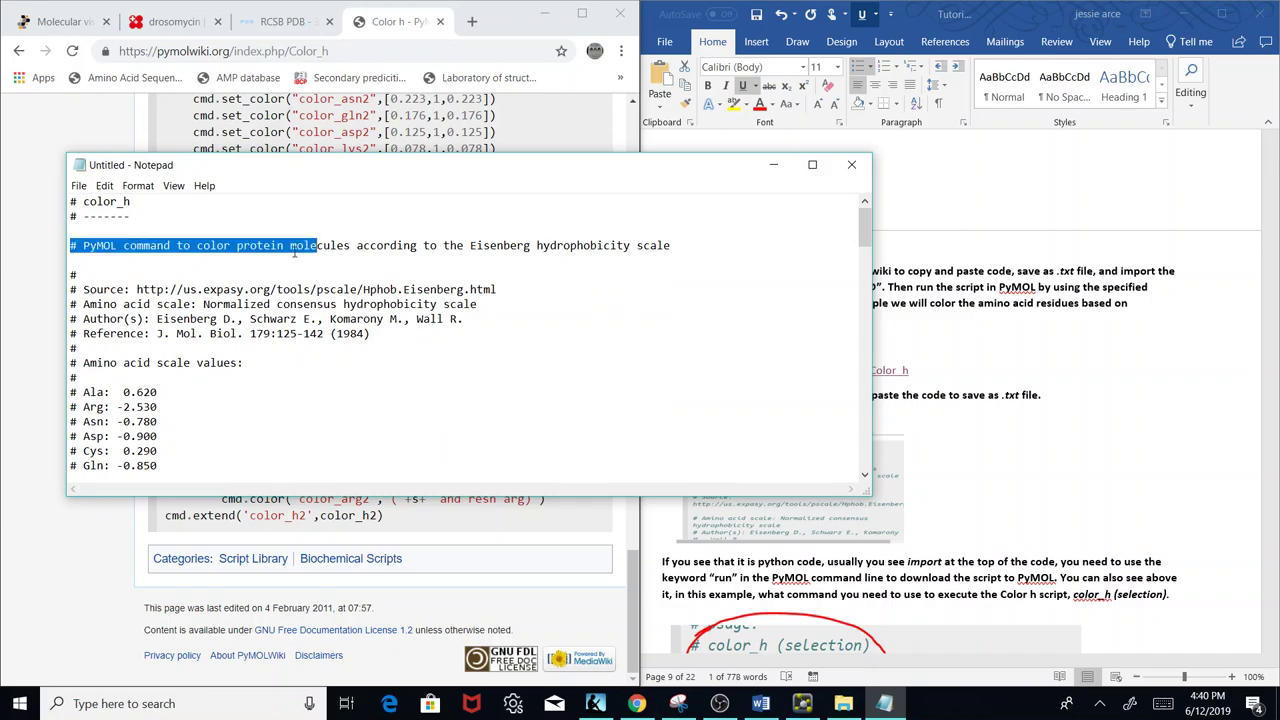
click(288, 254)
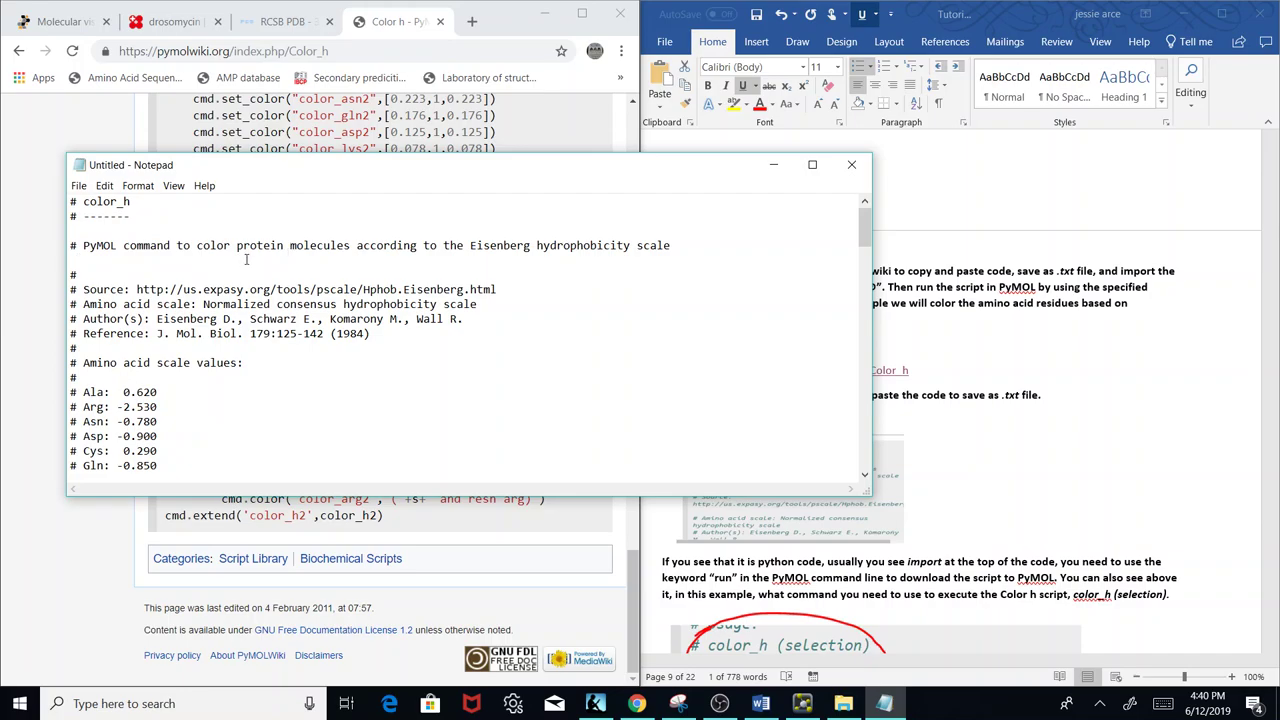
click(78, 185)
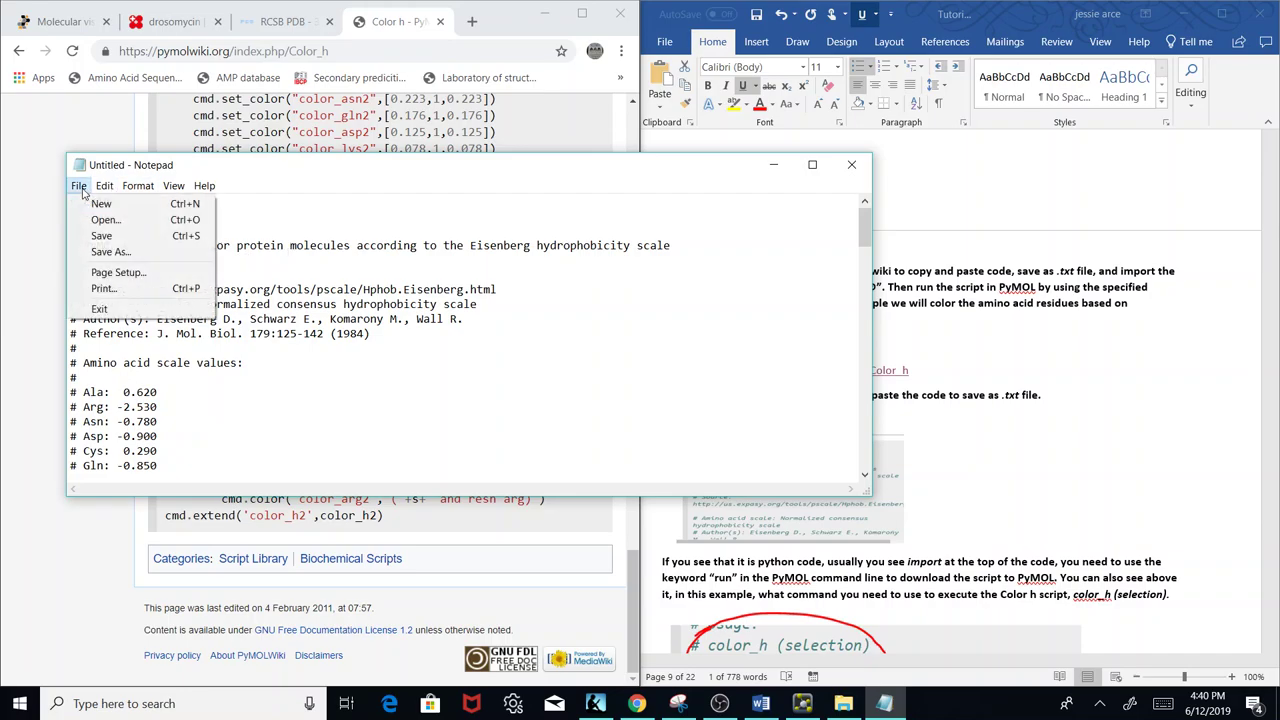
click(110, 252)
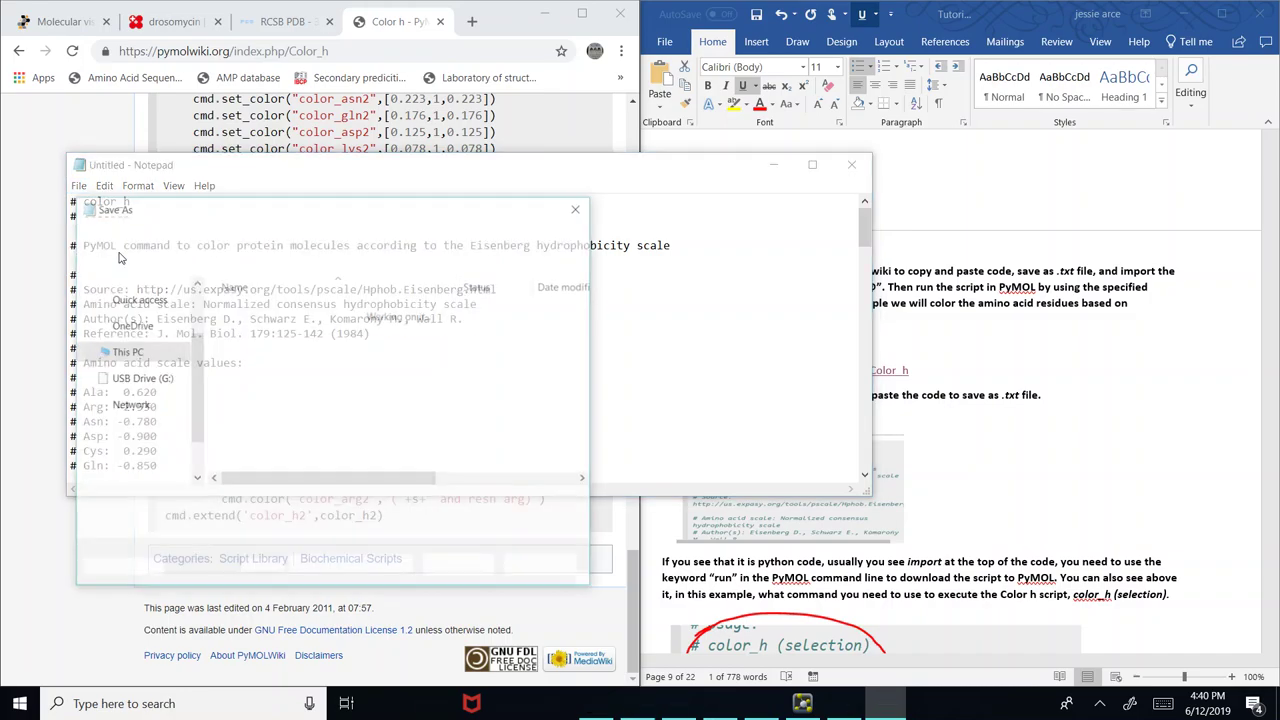
key(BackSpace)
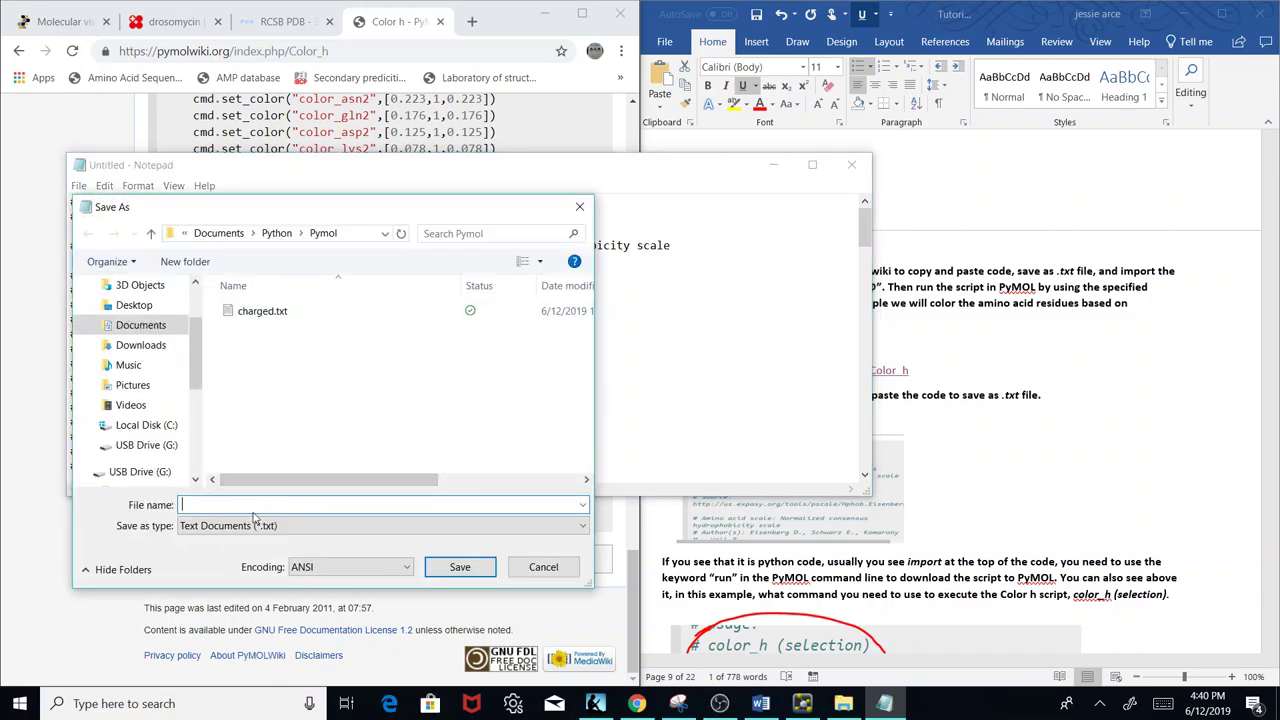
text(color_)
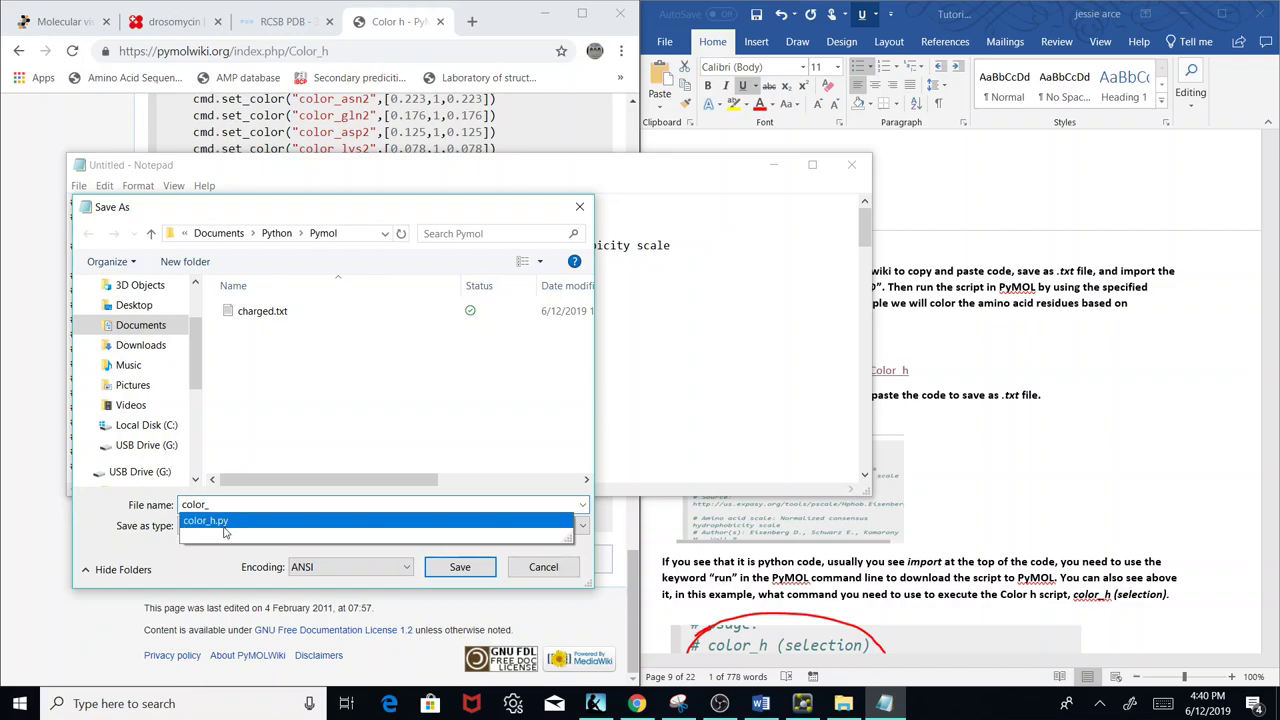
click(543, 567)
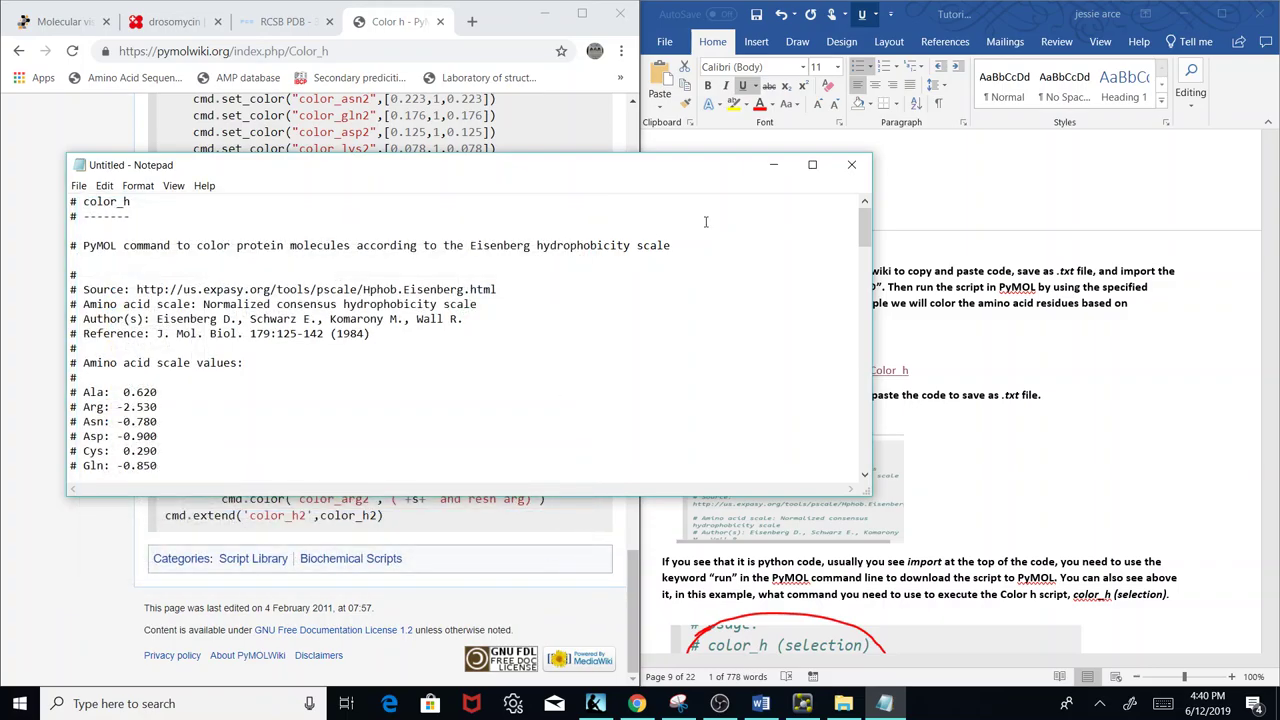
Close the untitled Notepad document without saving it, and switch from the browser to PyMOL.
click(849, 168)
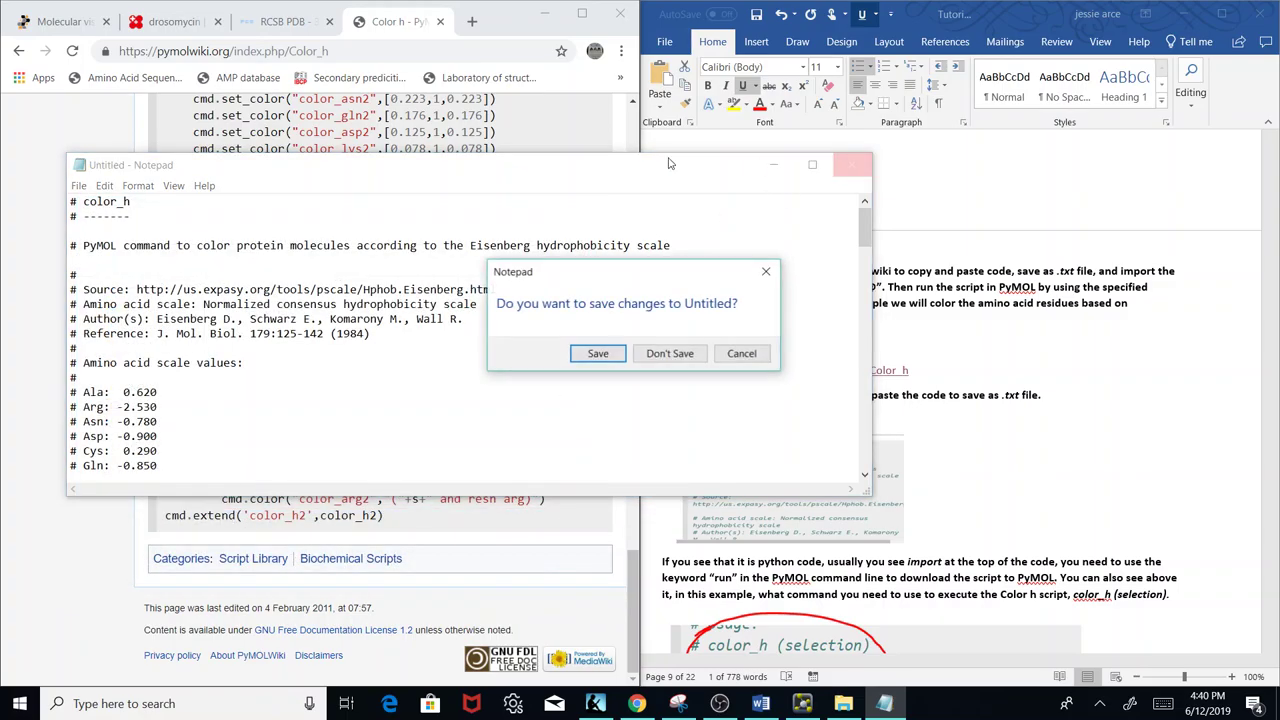
click(665, 354)
click(543, 13)
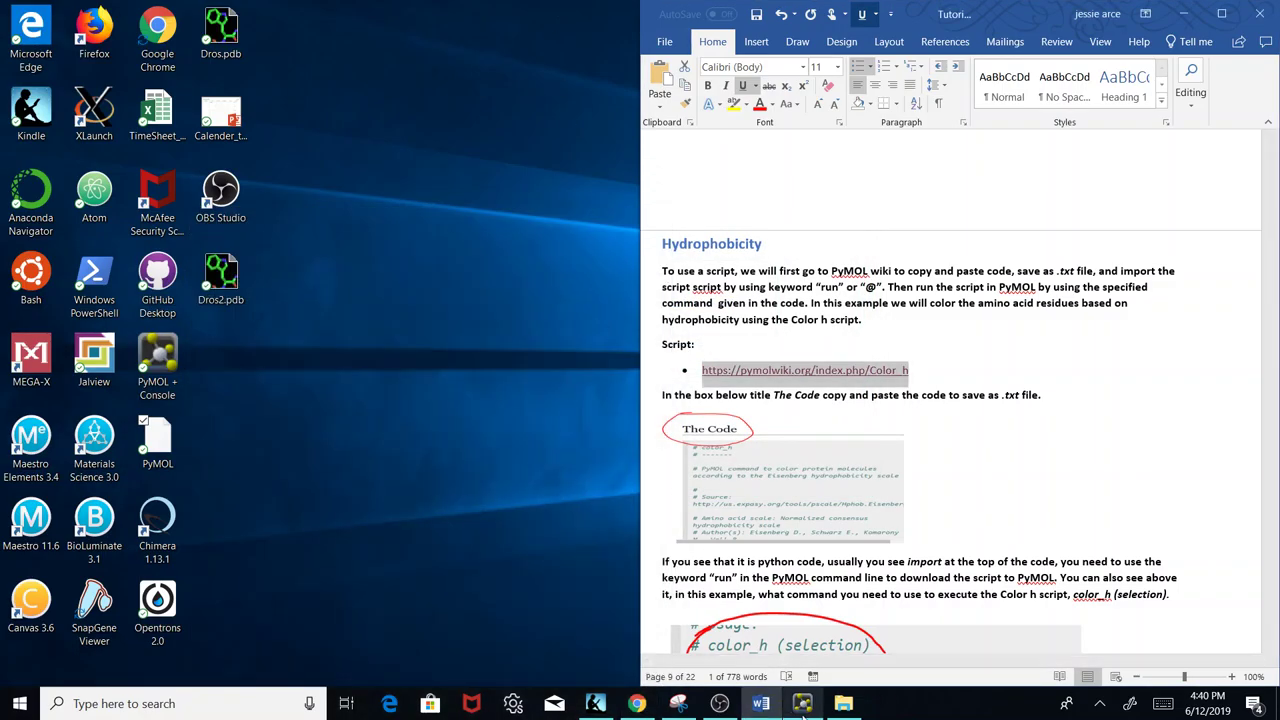
key(alt+Tab)
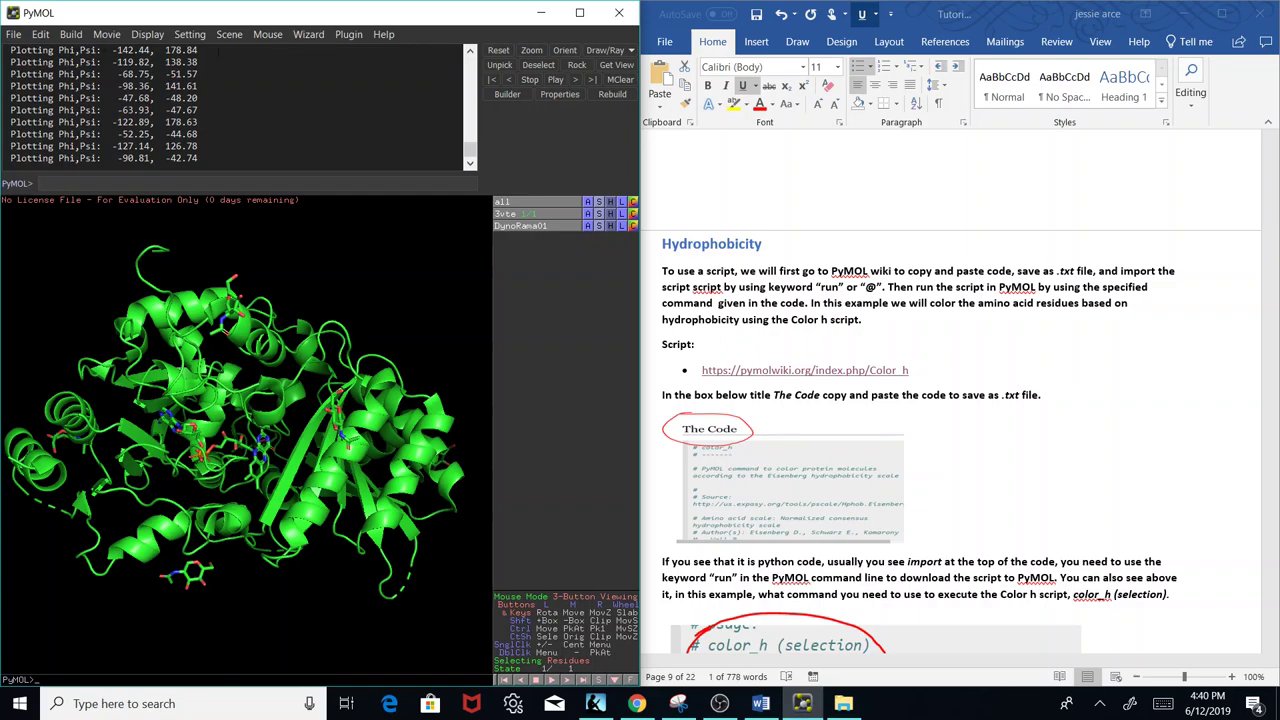
Begin a run command in PyMOL and check the tutorial's instructions for running the Color h script.
text(run)
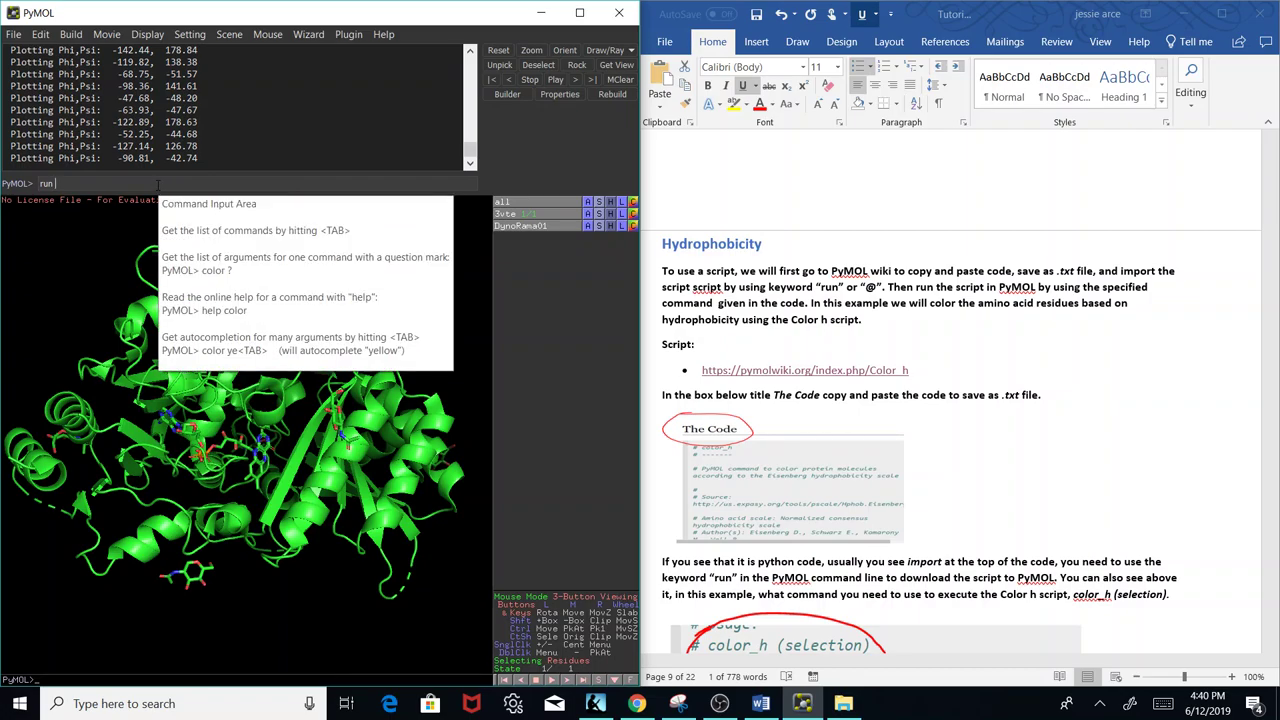
click(1191, 373)
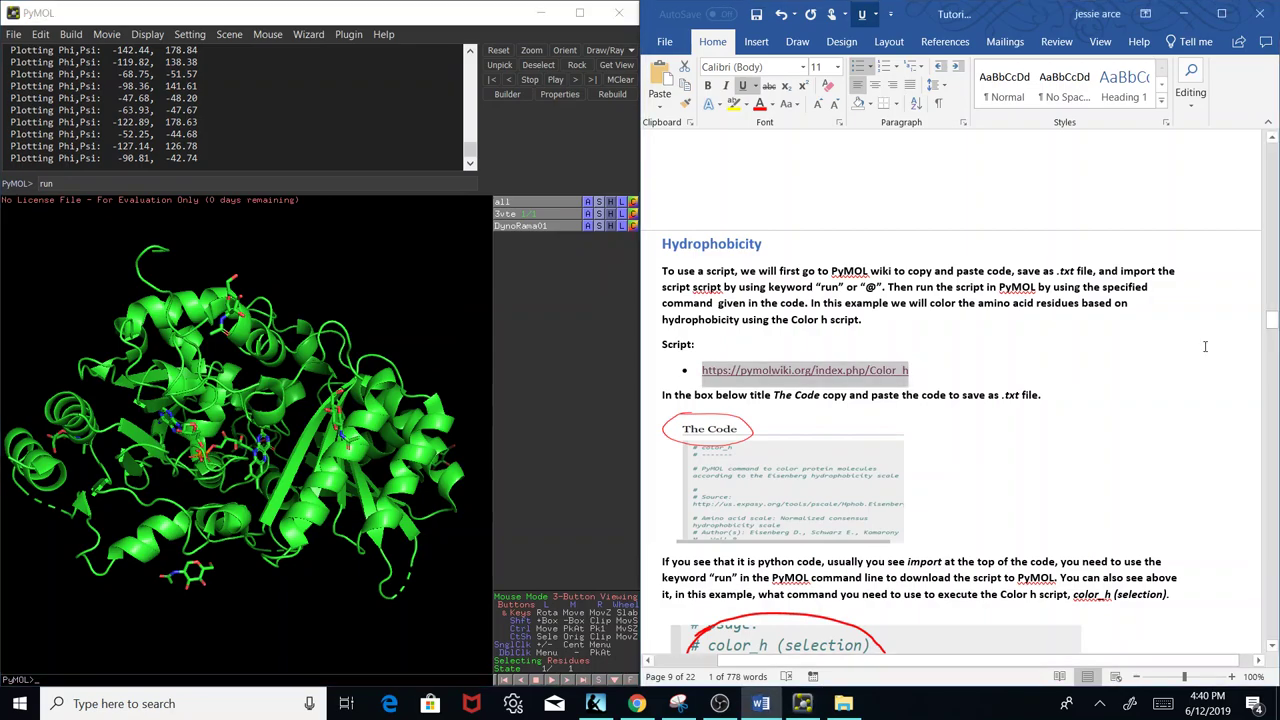
drag(1273, 328, 1273, 384)
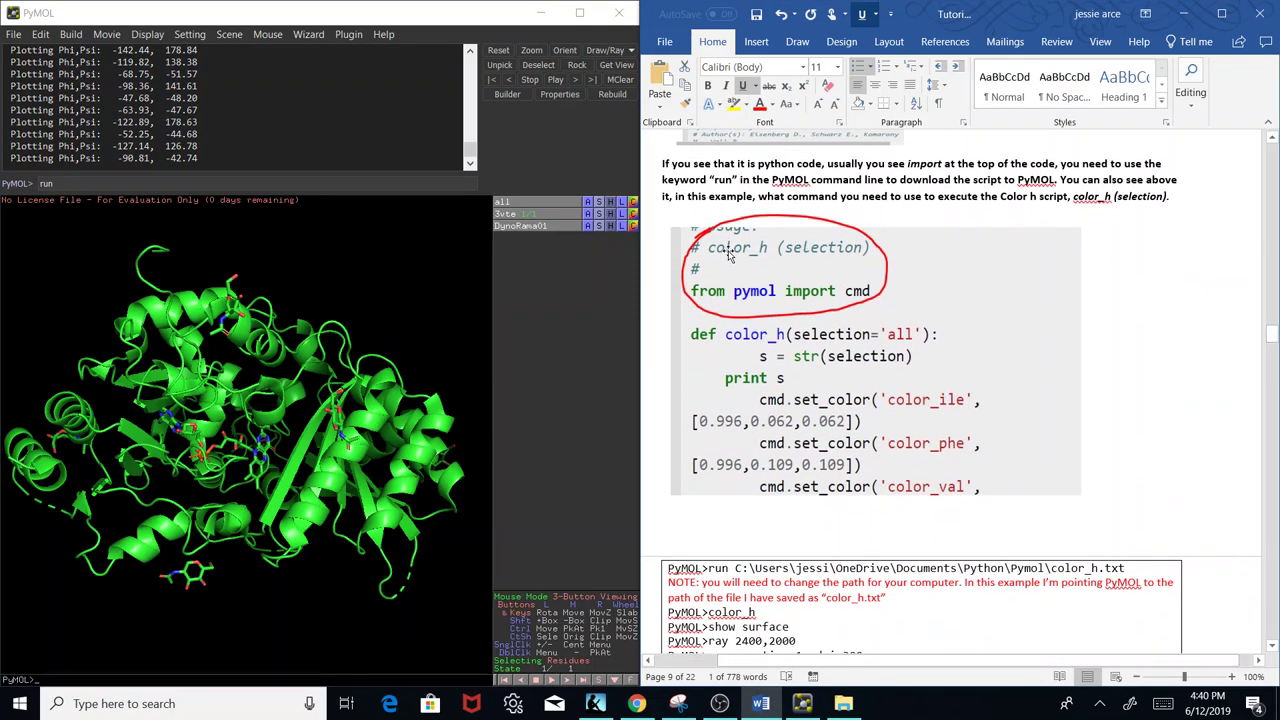
click(322, 185)
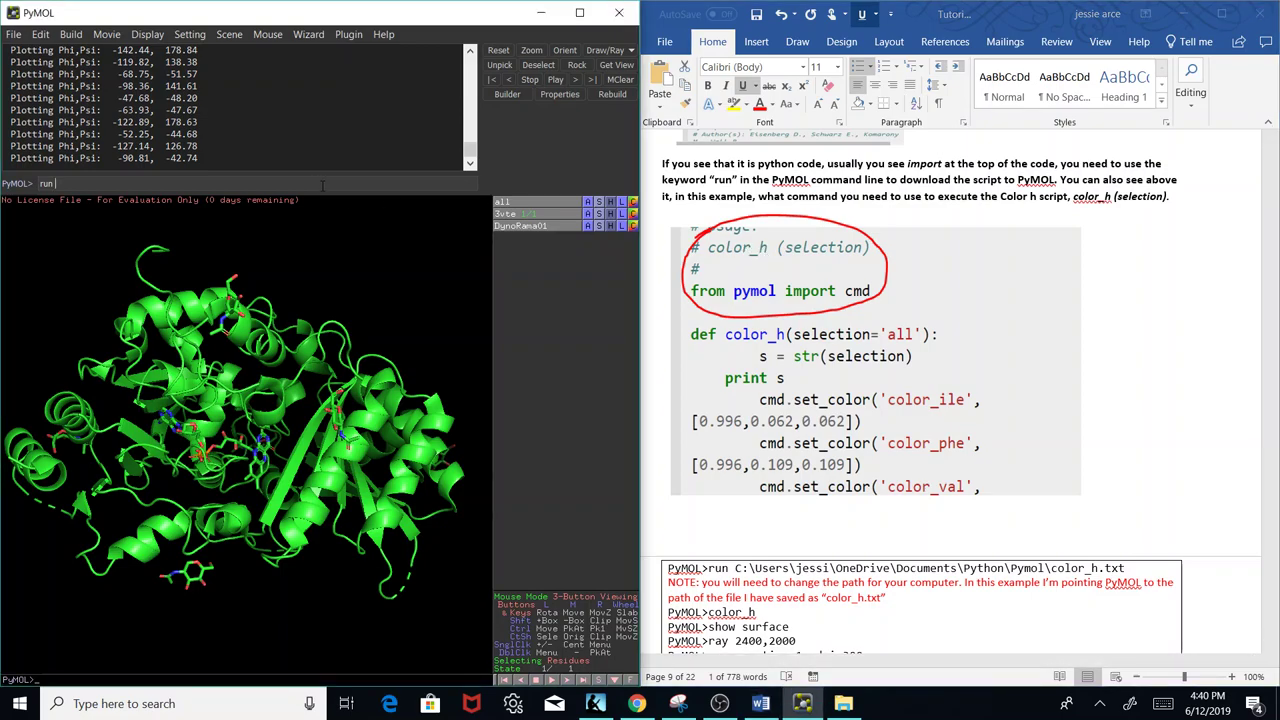
Search the computer for color_h and copy the full path of the color_h.py script.
click(180, 703)
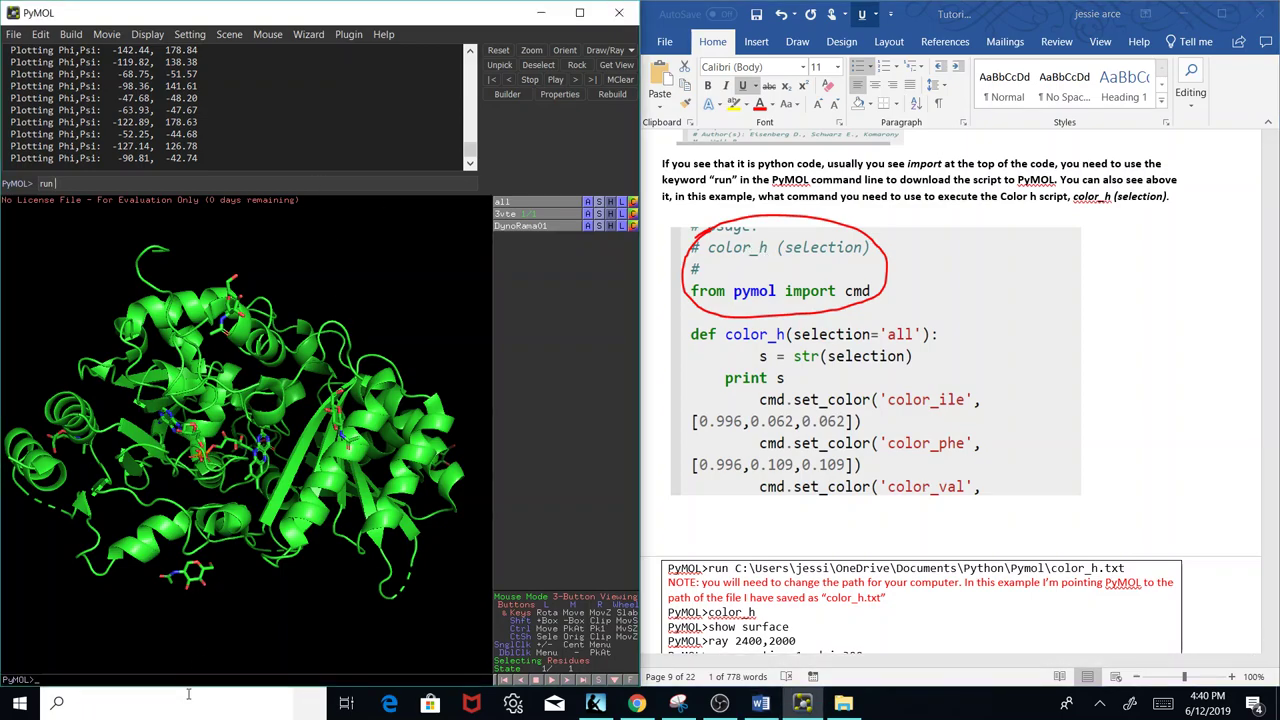
text(color_h)
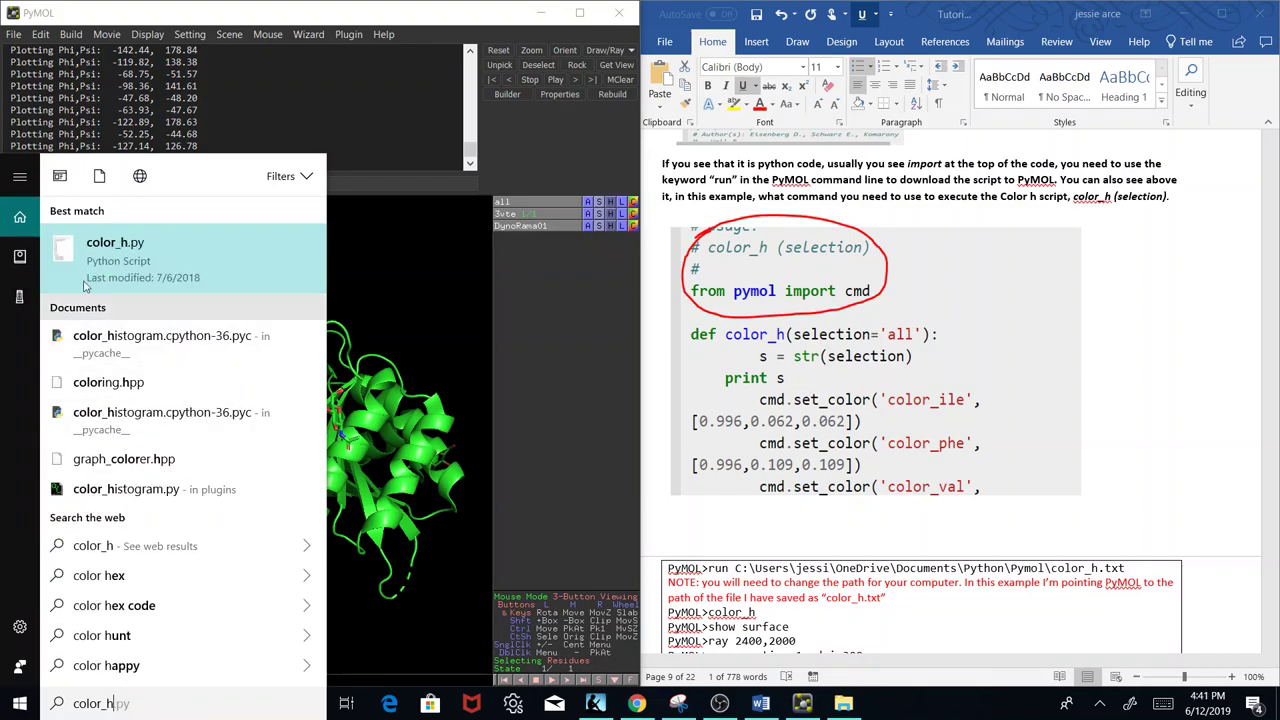
right_click(174, 251)
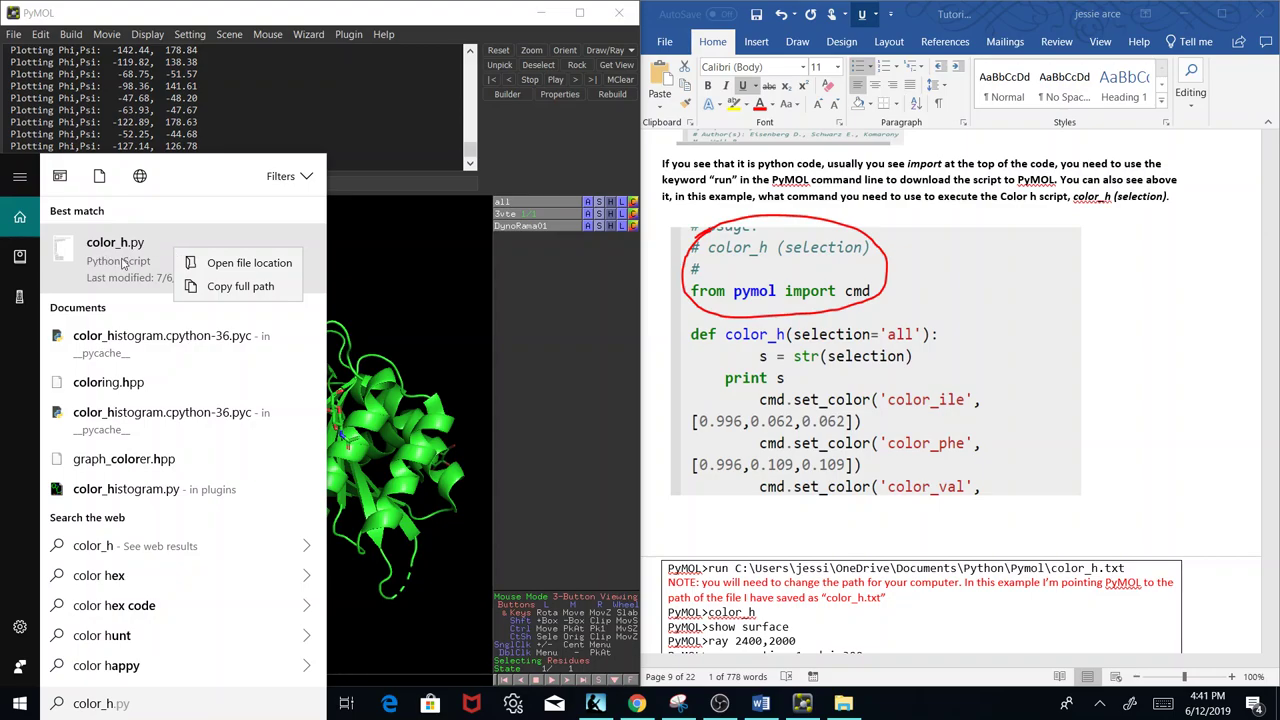
click(243, 288)
Complete PyMOL's run command with the copied color_h.py path, check its folder and file name, and execute it.
click(359, 186)
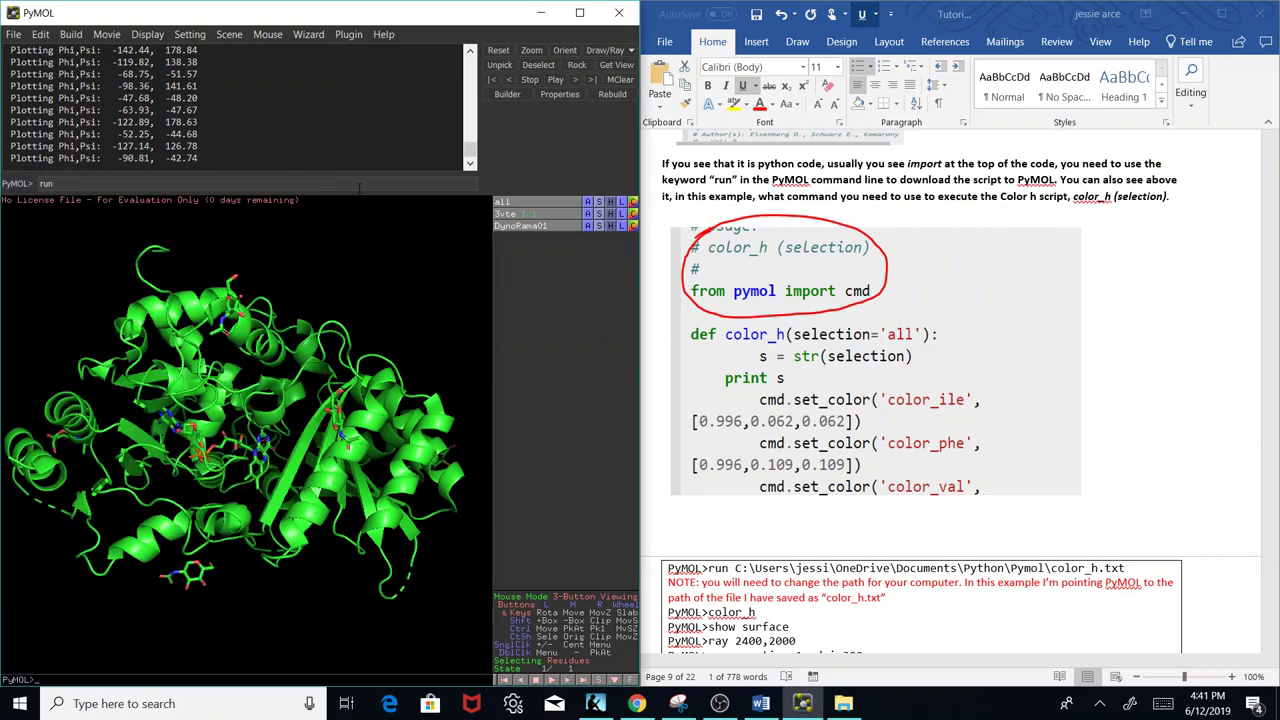
right_click(359, 186)
click(427, 262)
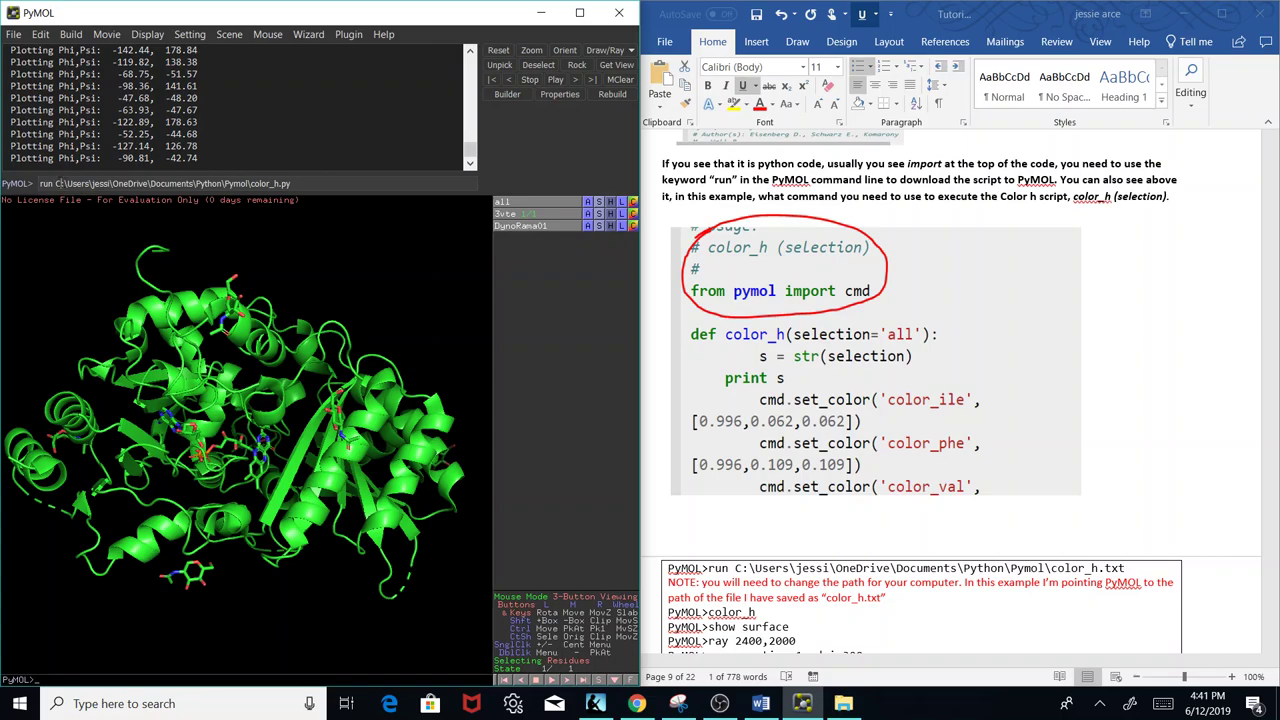
drag(57, 183, 226, 183)
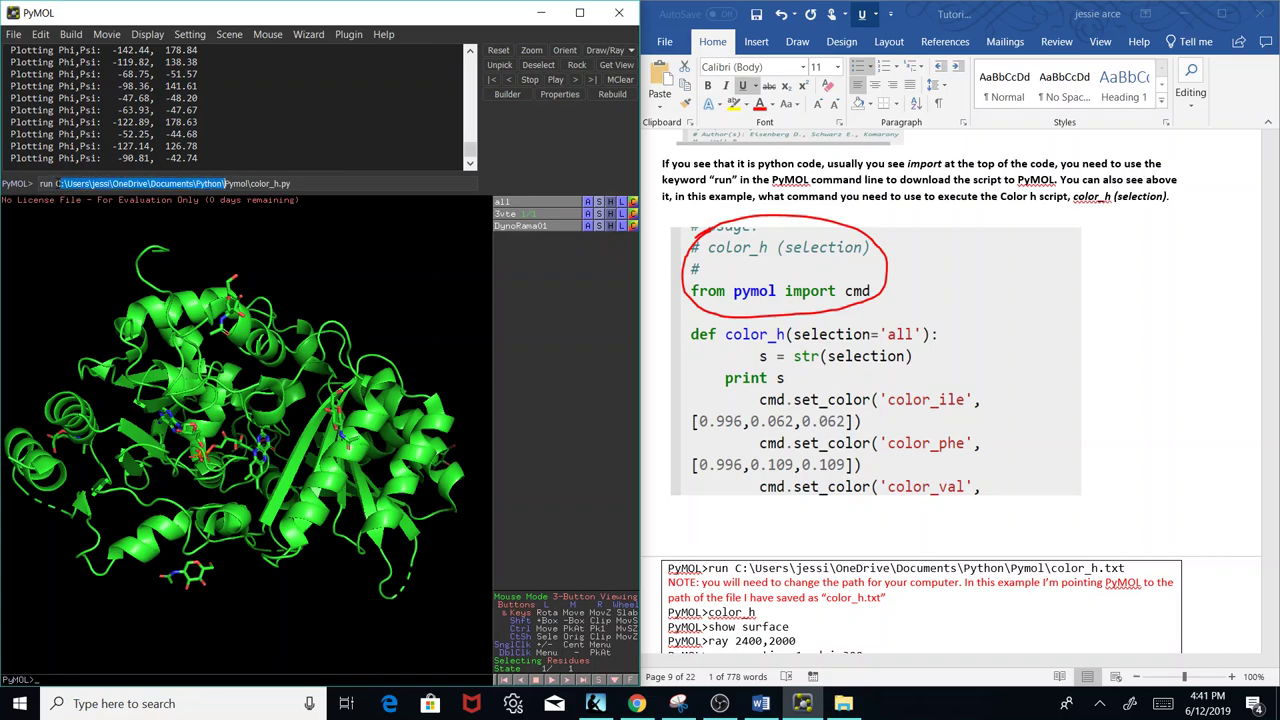
click(57, 183)
drag(57, 183, 259, 183)
click(98, 183)
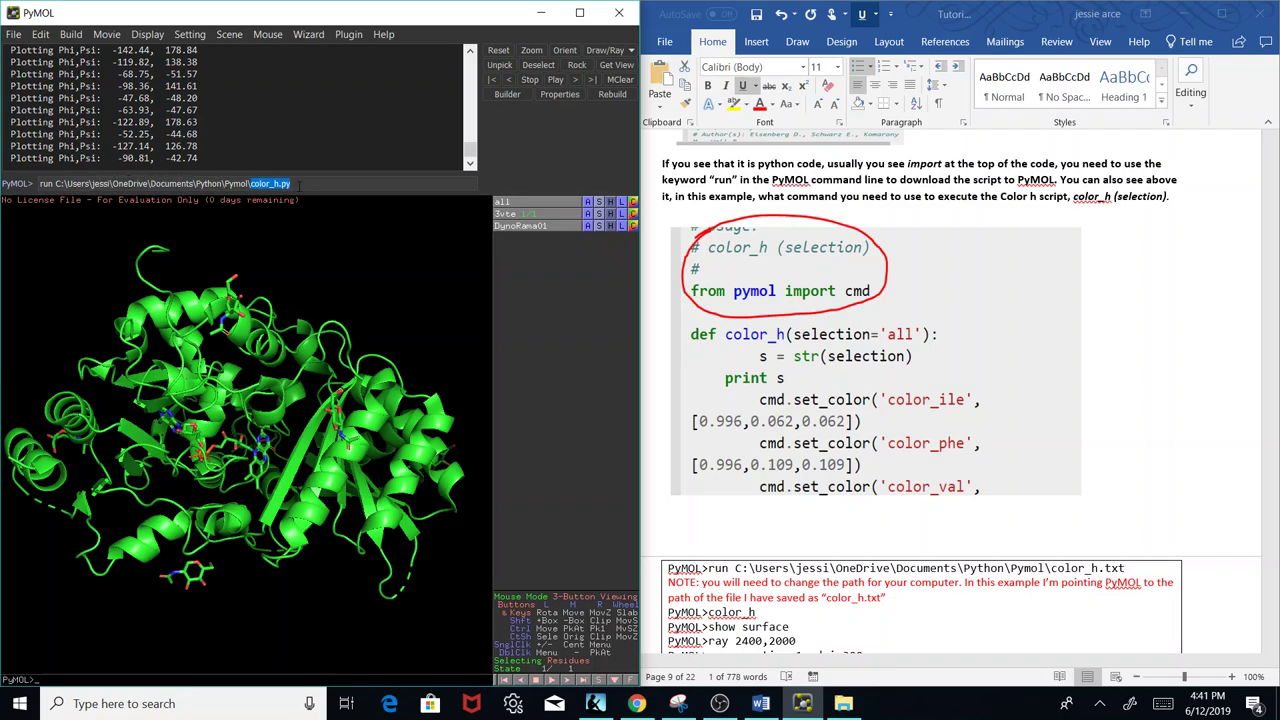
key(Return)
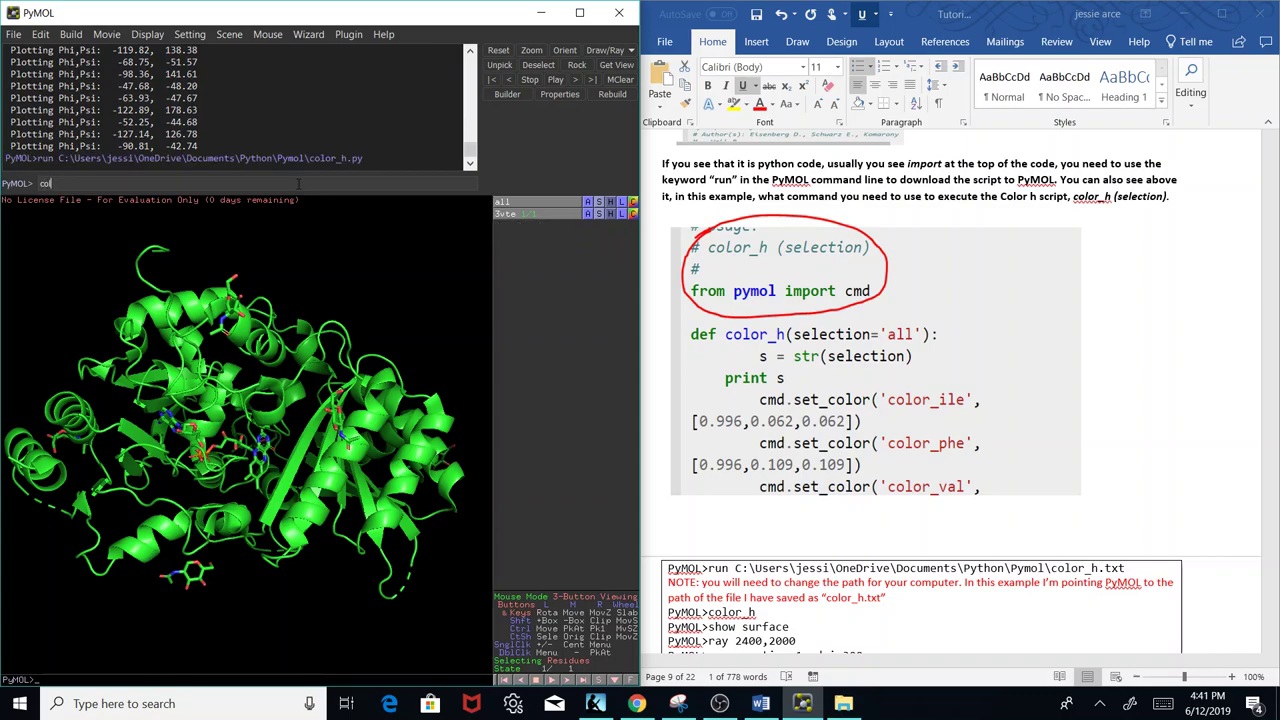
Color the 3vte structure by hydrophobicity with the color_h command and inspect the colored cartoon.
text(color_h)
key(Return)
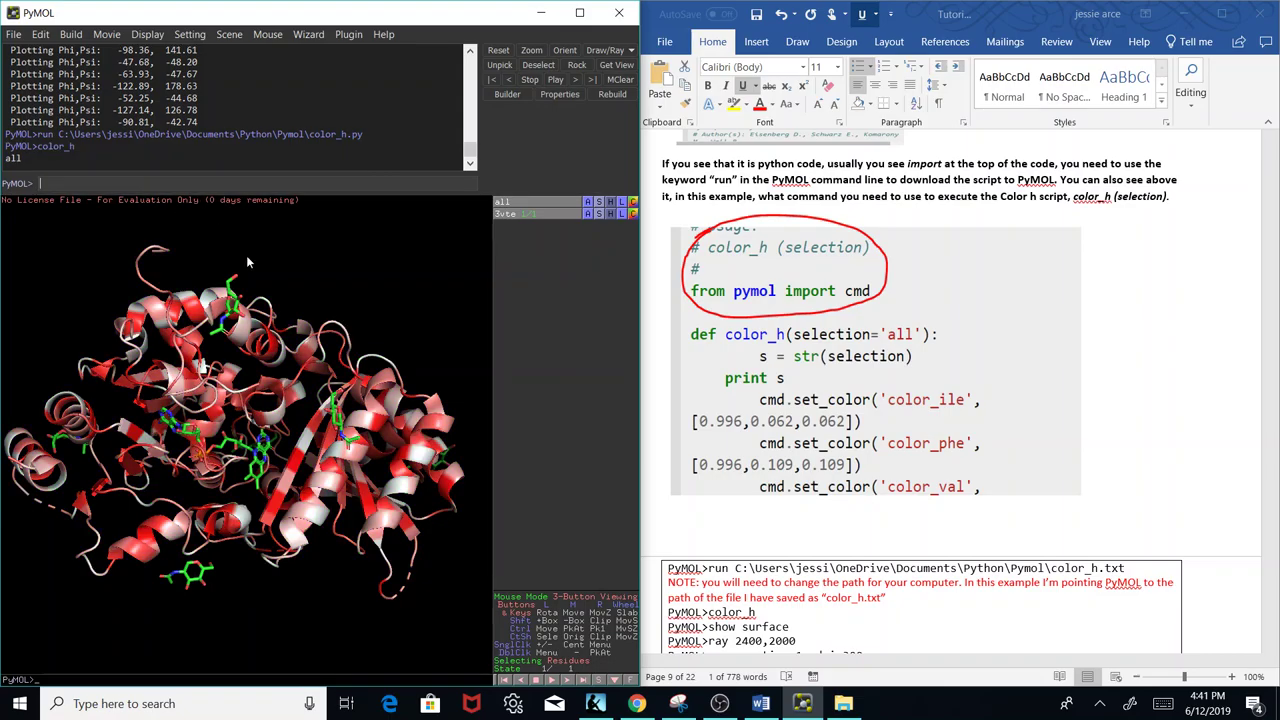
drag(255, 452, 300, 479)
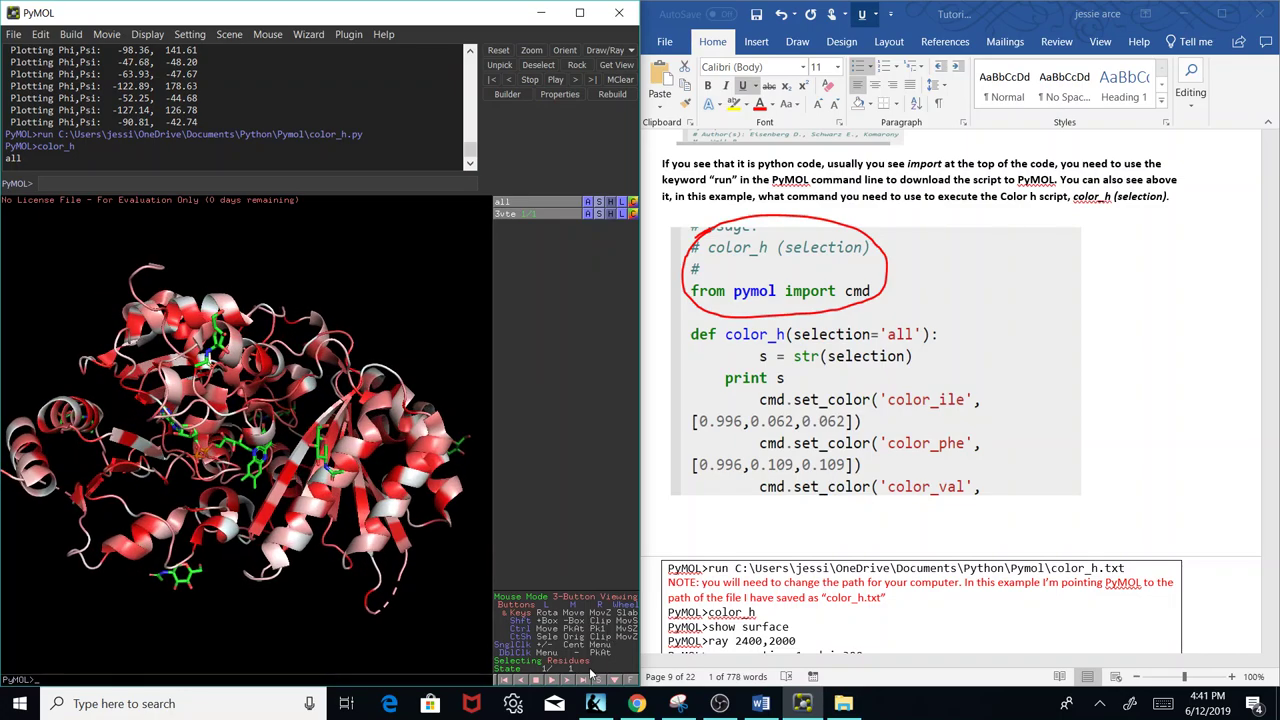
Display the sequence, select the six NAG residues and the FAD ligand in it, and hide everything in that selection.
click(597, 680)
click(197, 211)
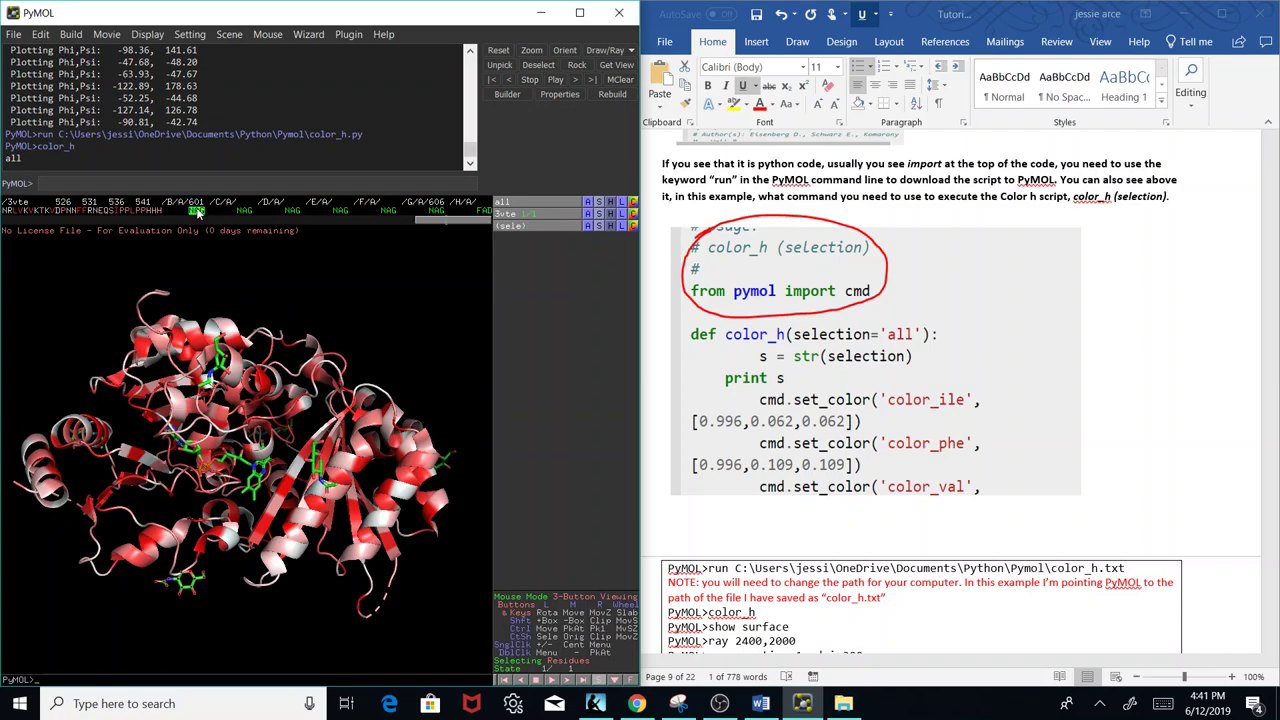
click(245, 211)
click(292, 211)
click(341, 211)
click(389, 211)
click(437, 211)
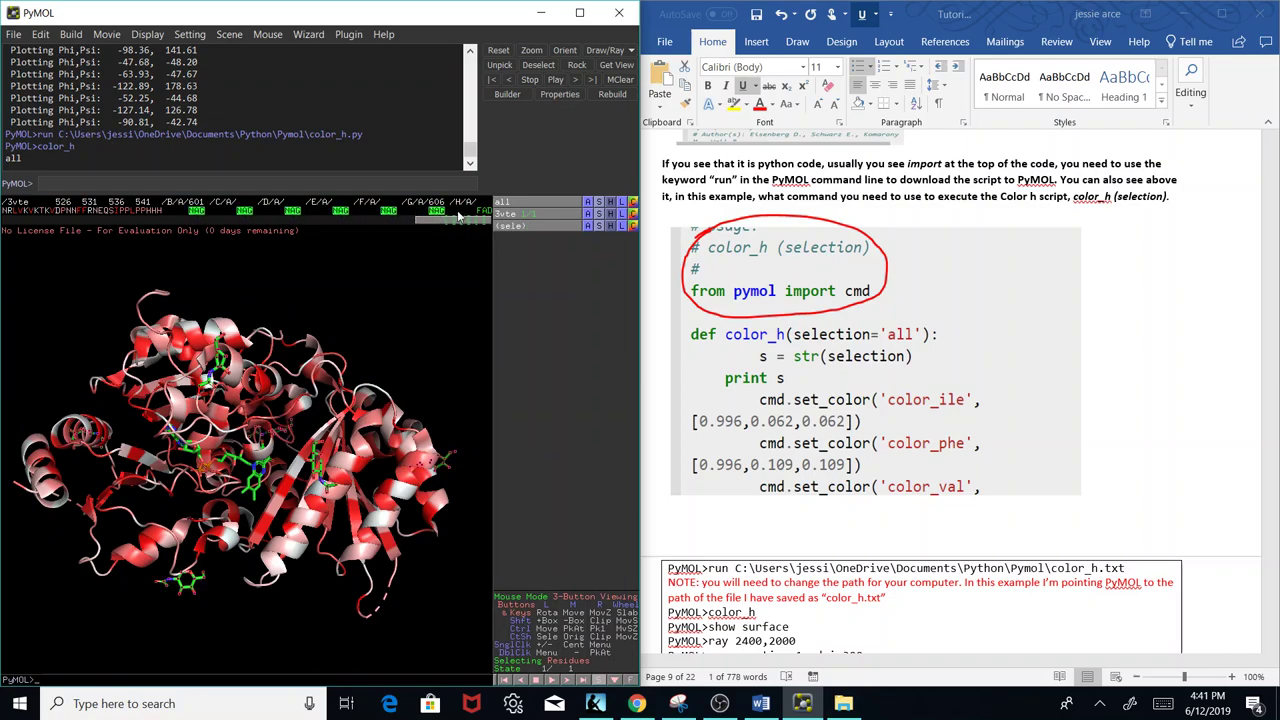
click(484, 211)
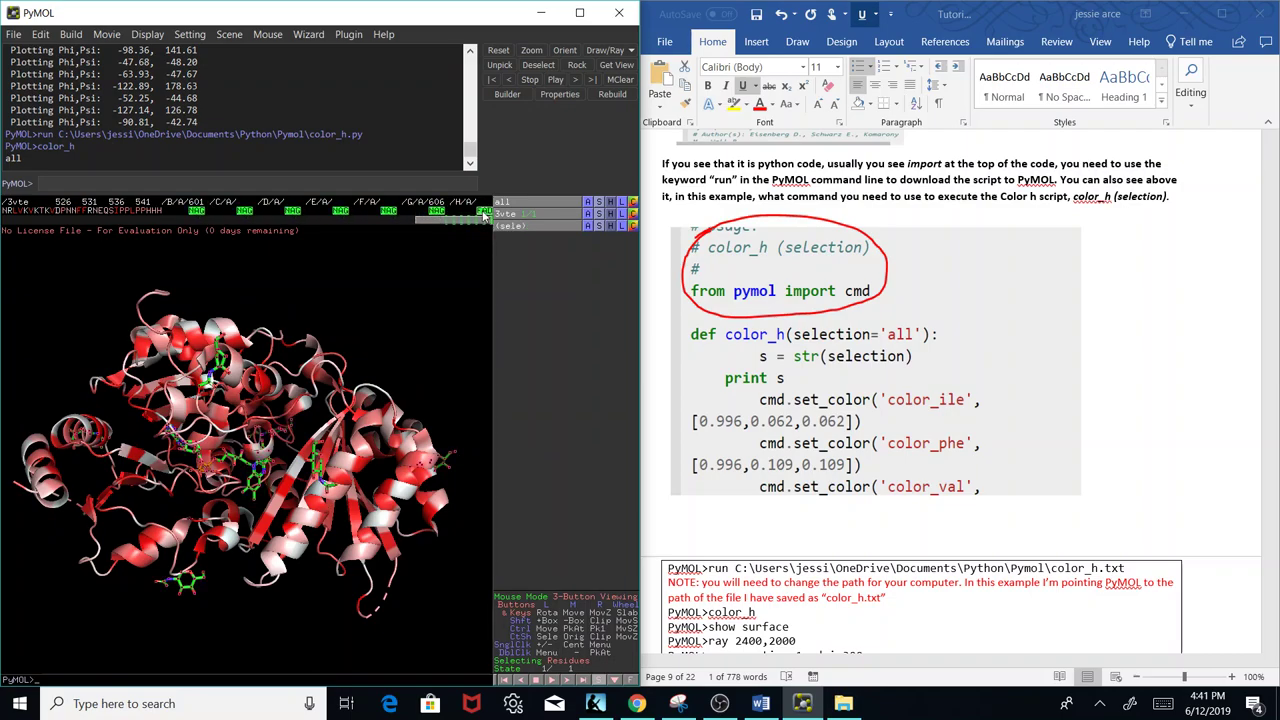
click(610, 225)
click(605, 242)
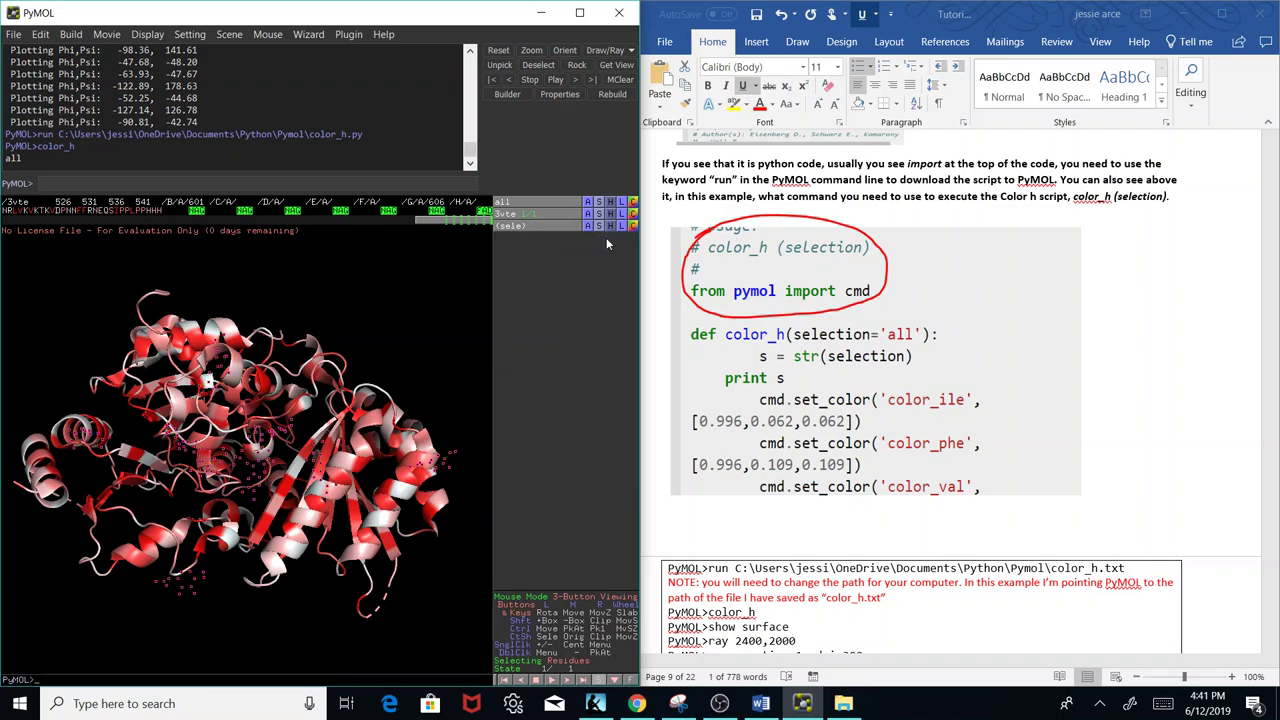
Deselect the FAD ligand and all six NAG residues in the sequence display.
click(483, 211)
click(435, 211)
click(395, 211)
click(294, 211)
click(245, 211)
click(197, 211)
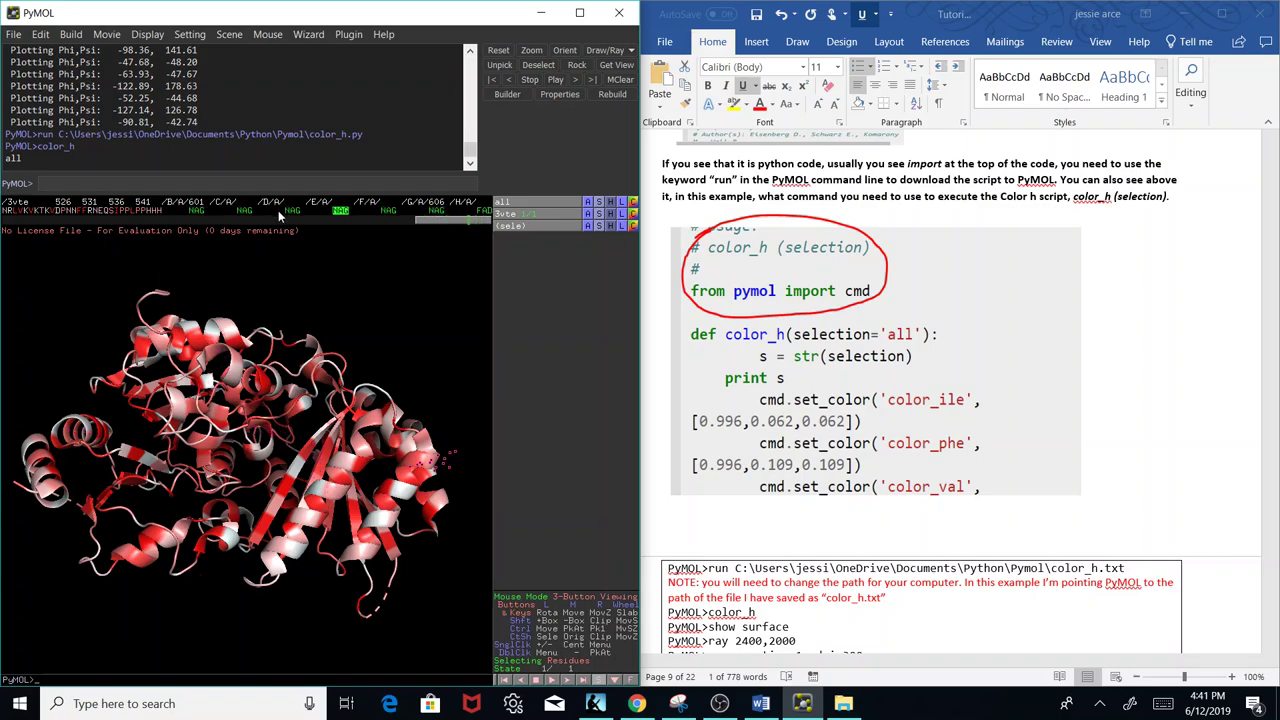
click(341, 211)
Display the molecular surface with the show surface command and examine its hydrophobicity coloring from several sides.
click(177, 182)
text(show surface)
key(Return)
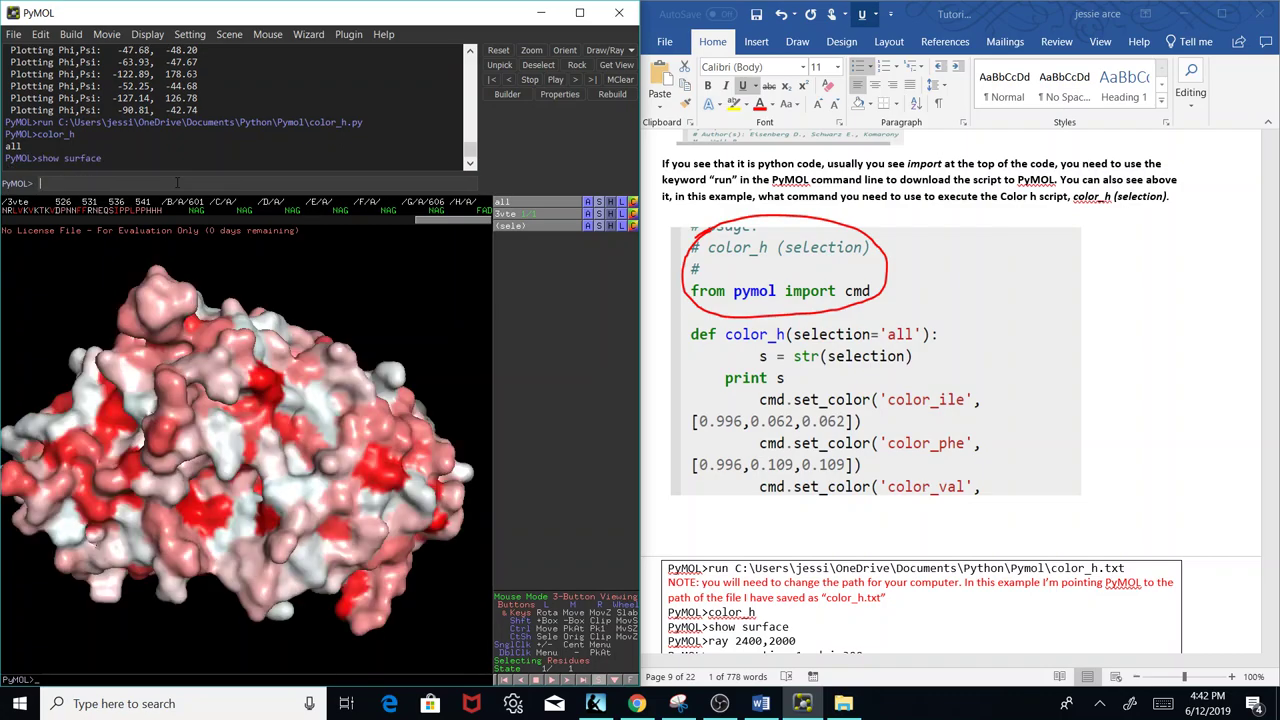
drag(233, 430, 257, 481)
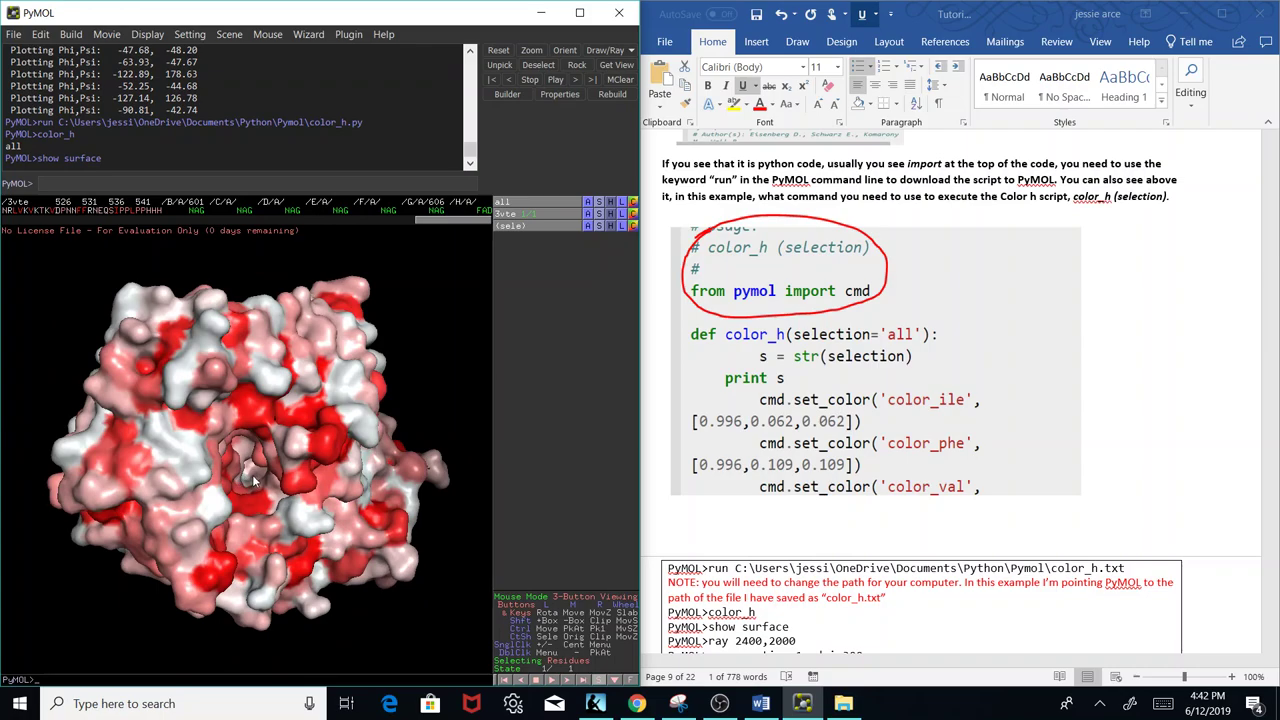
right_drag(260, 472, 148, 421)
drag(103, 453, 99, 366)
right_drag(99, 366, 164, 431)
drag(226, 486, 312, 456)
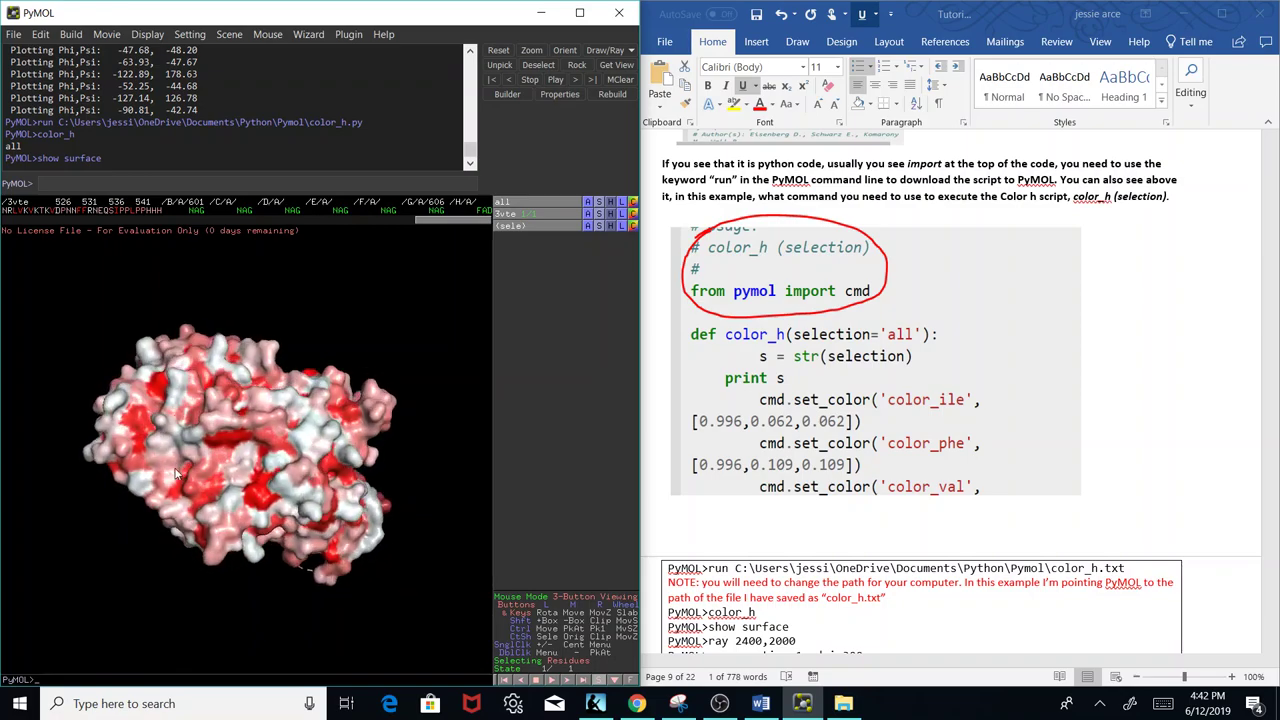
drag(338, 514, 130, 508)
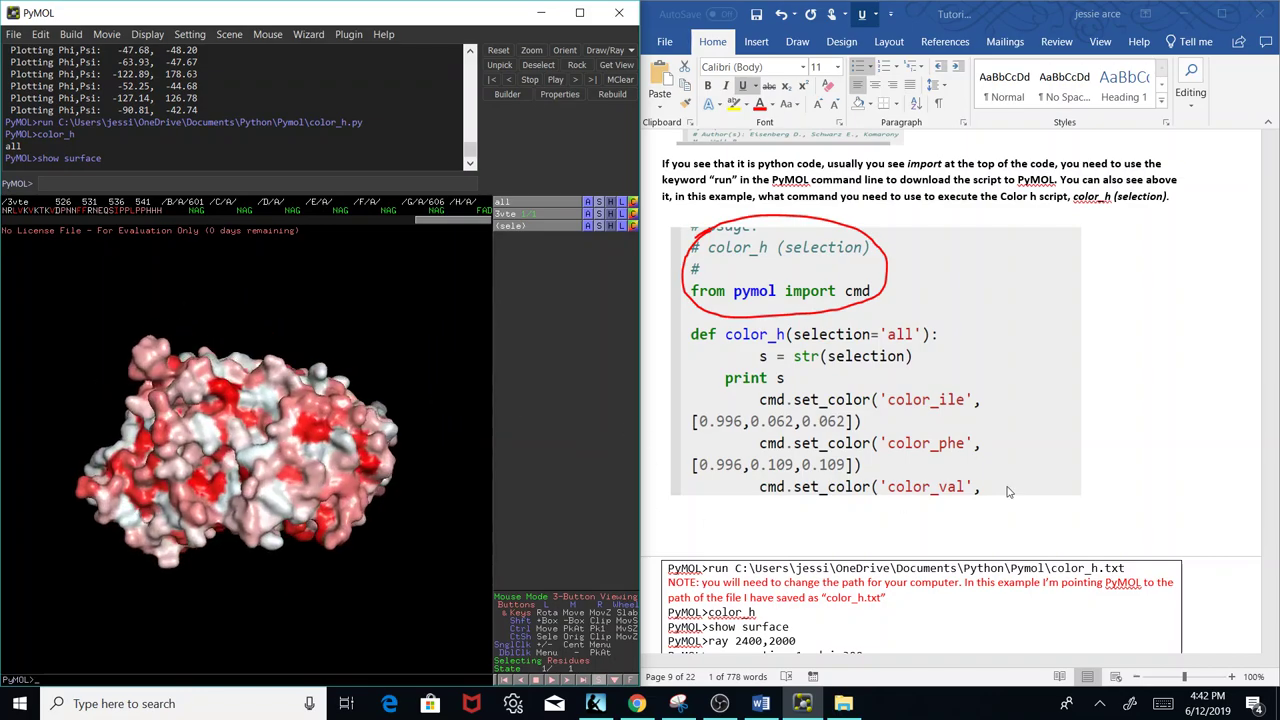
Copy the Show_charged wiki address from the tutorial's Showing charged residues section and switch to the Chrome browser.
click(1086, 489)
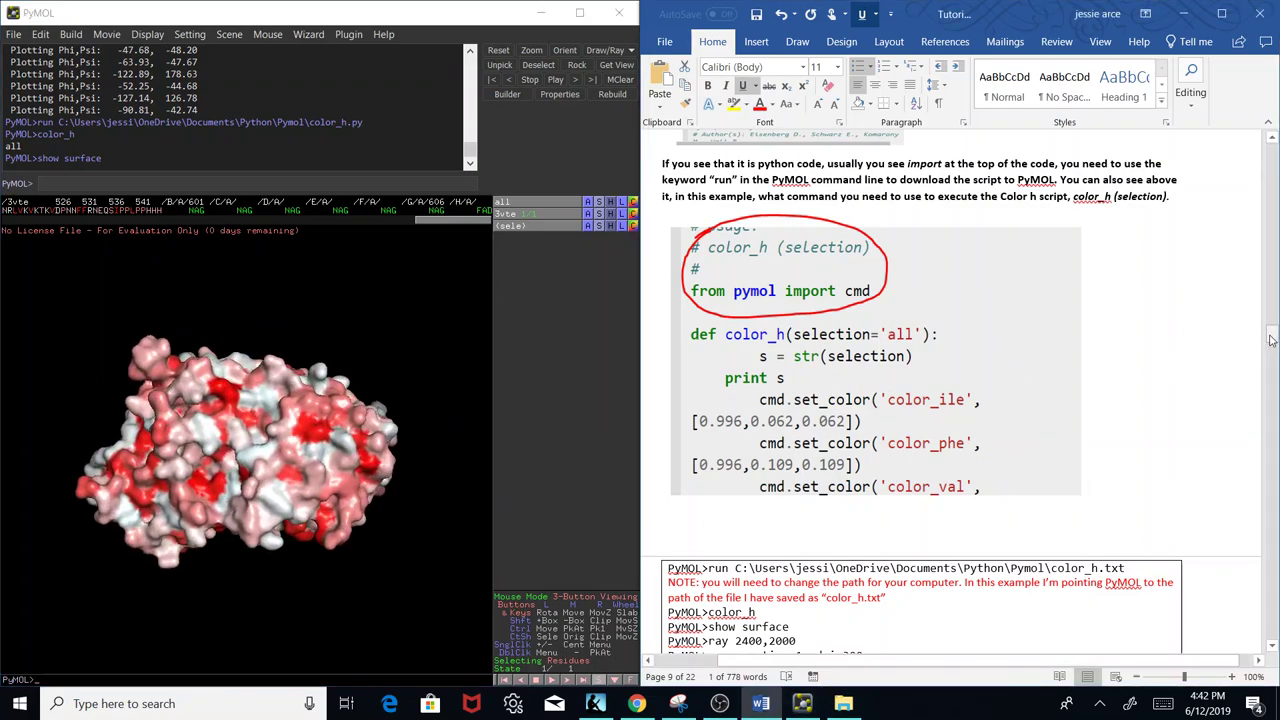
drag(1271, 340, 1272, 370)
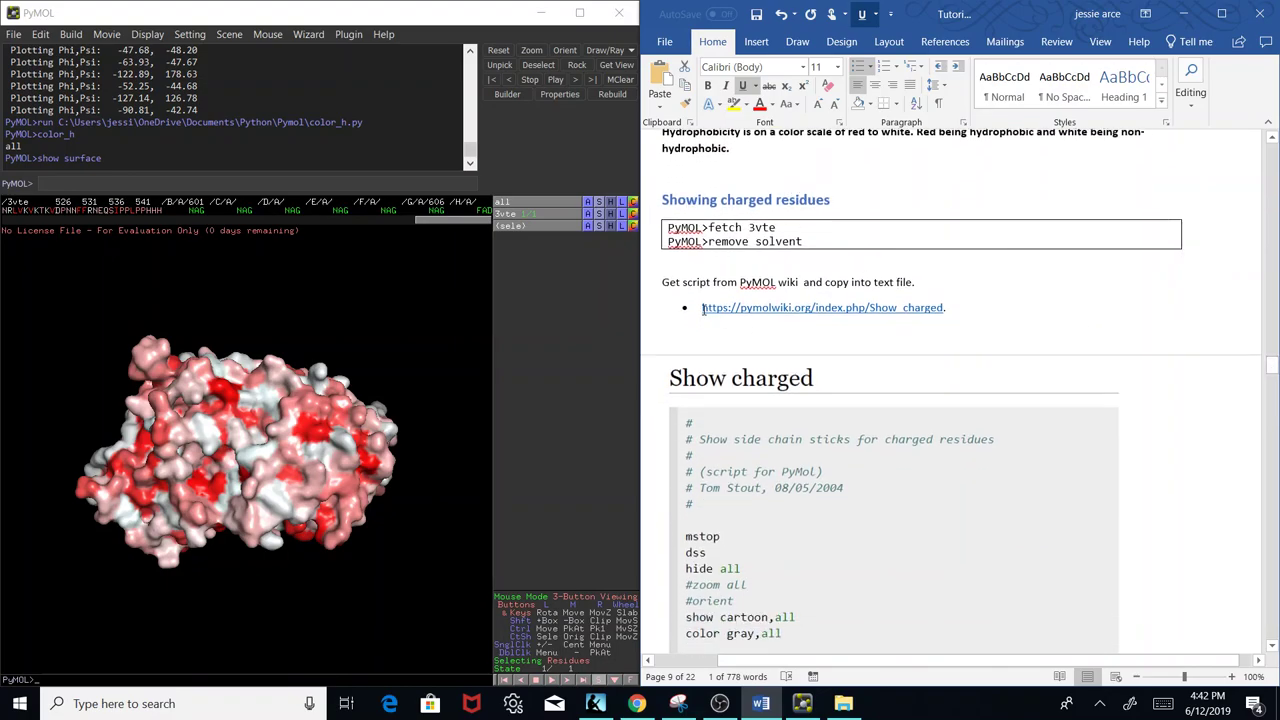
mouse_move(703, 307)
mouse_down()
mouse_move(960, 312)
mouse_move(705, 311)
mouse_up()
key(ctrl+c)
click(943, 316)
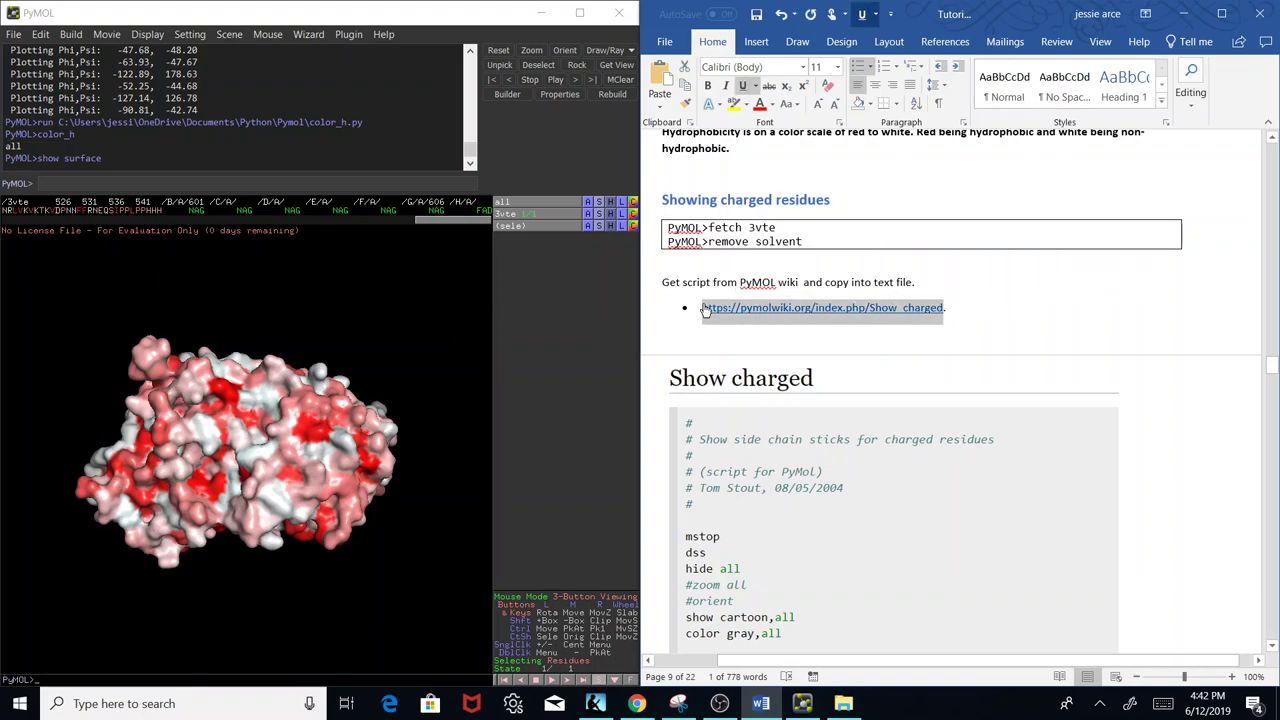
click(636, 703)
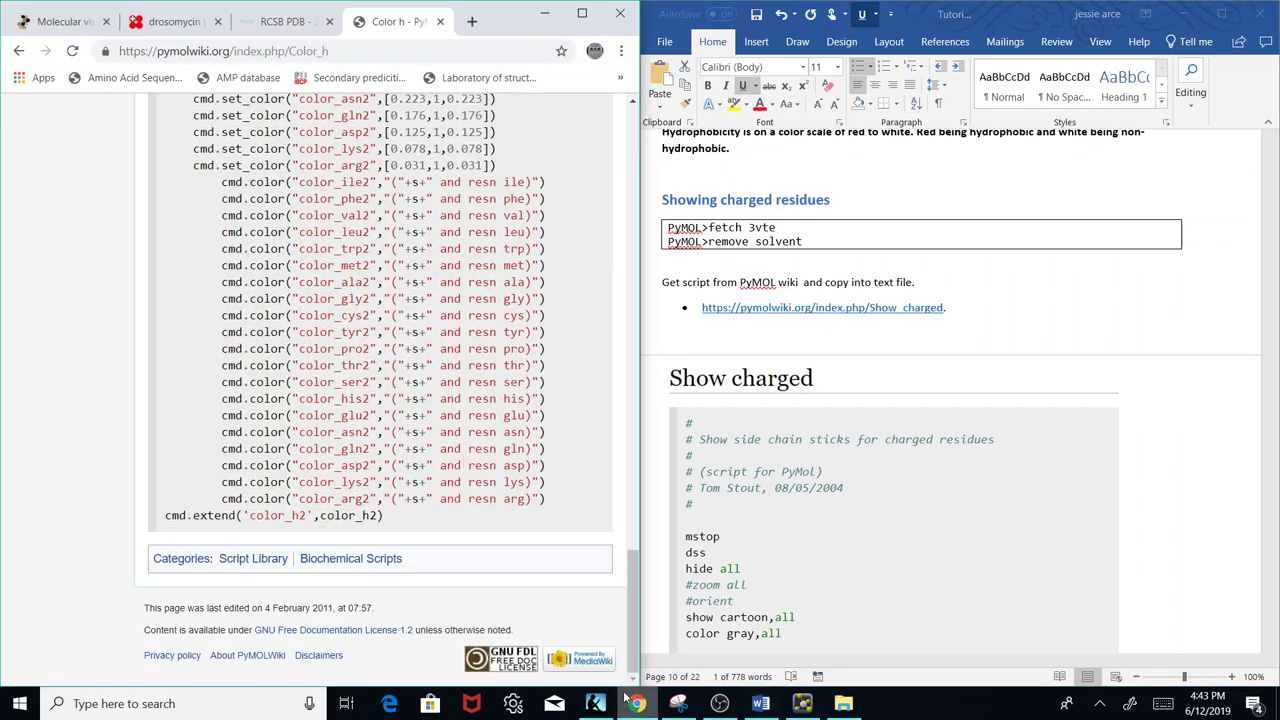
Search for the copied Show_charged address and open the Show charged page on PyMOLWiki.
click(112, 48)
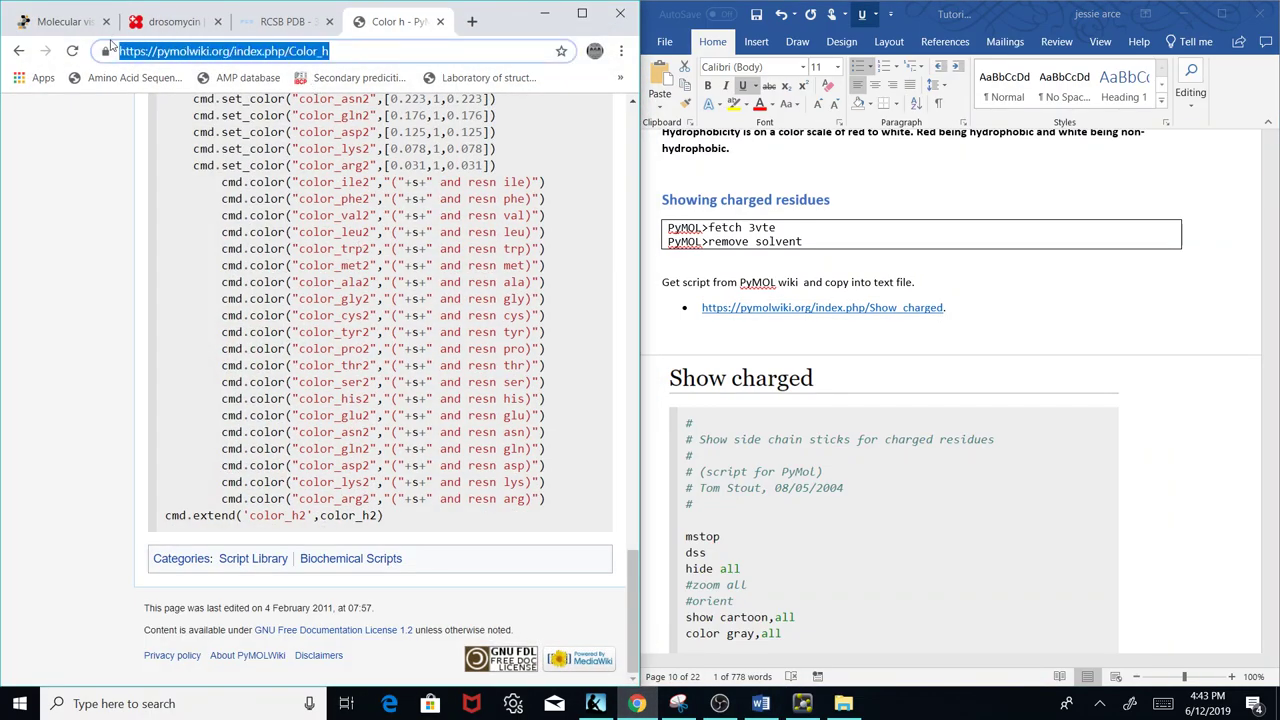
key(BackSpace)
key(ctrl+v)
key(Return)
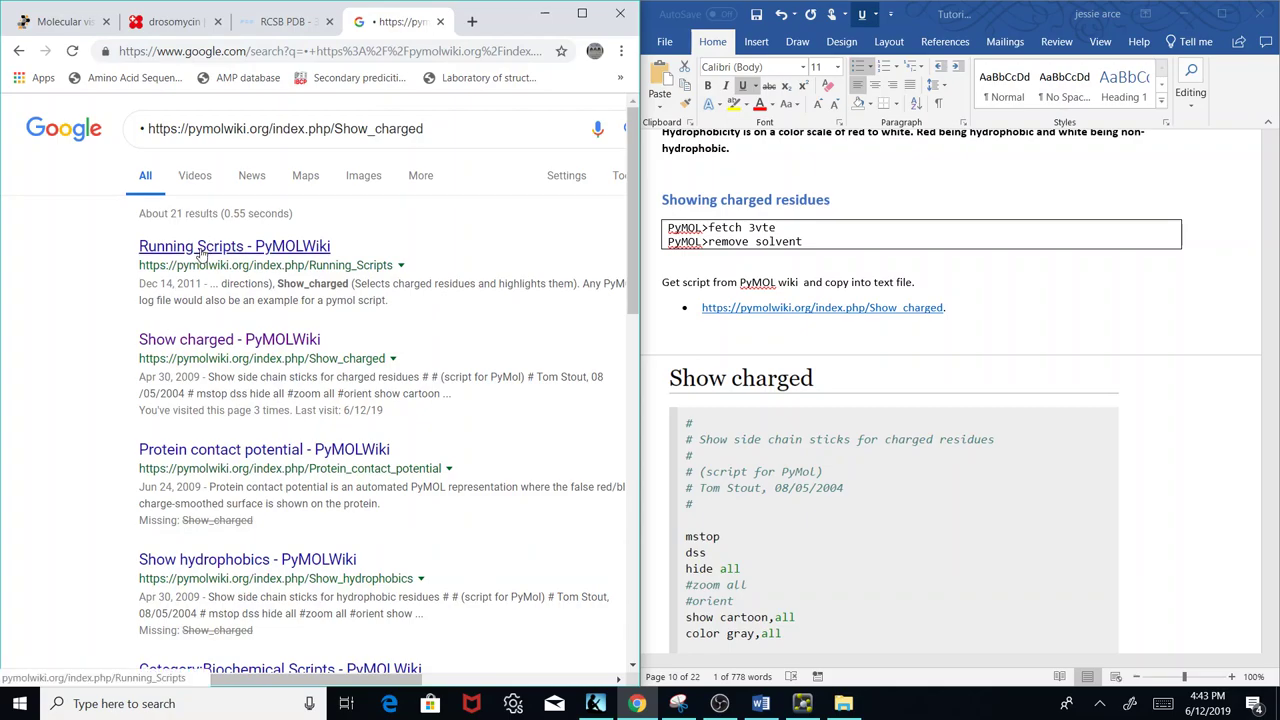
click(186, 340)
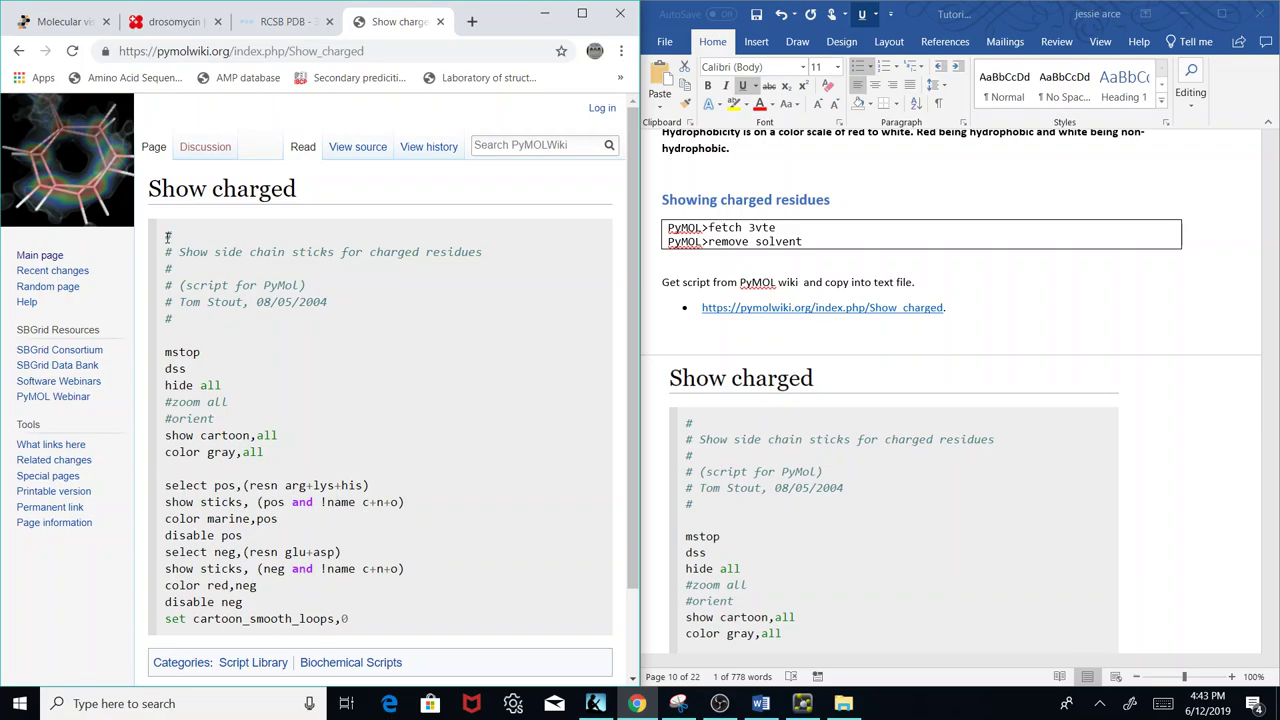
Copy the complete Show charged script from the wiki page and paste it into a new Notepad document.
drag(167, 236, 403, 628)
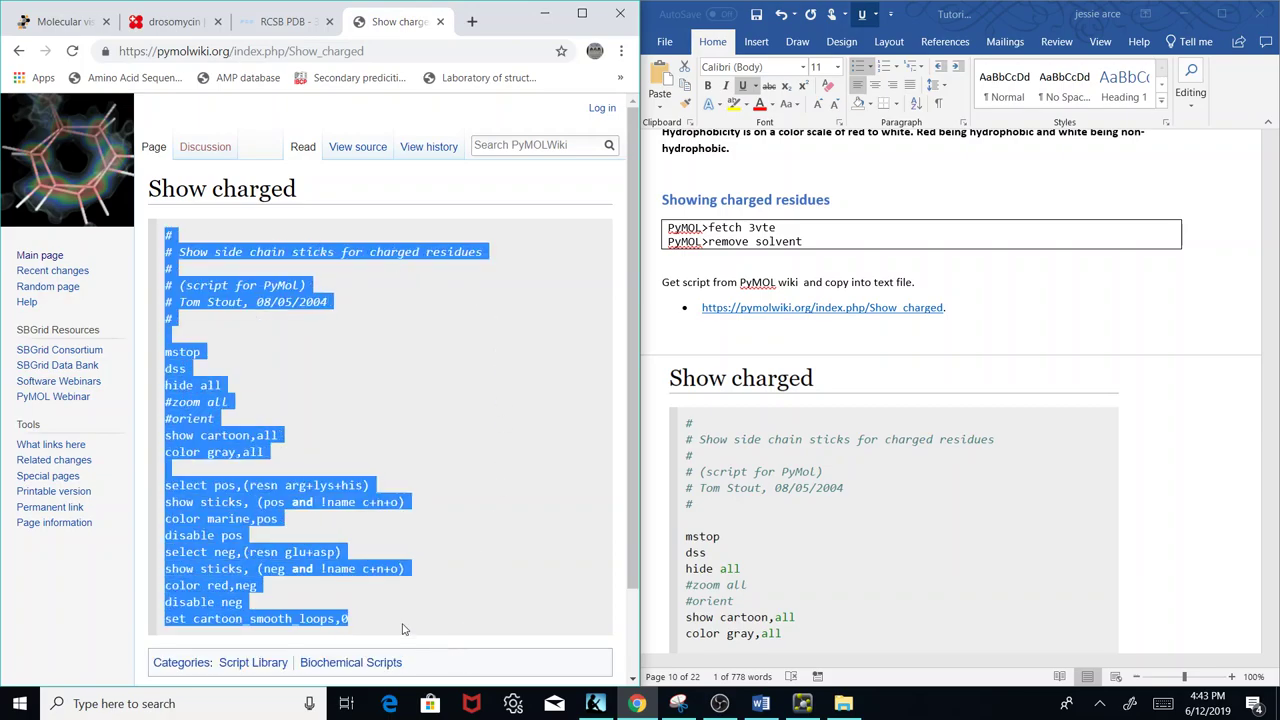
click(160, 703)
text(note)
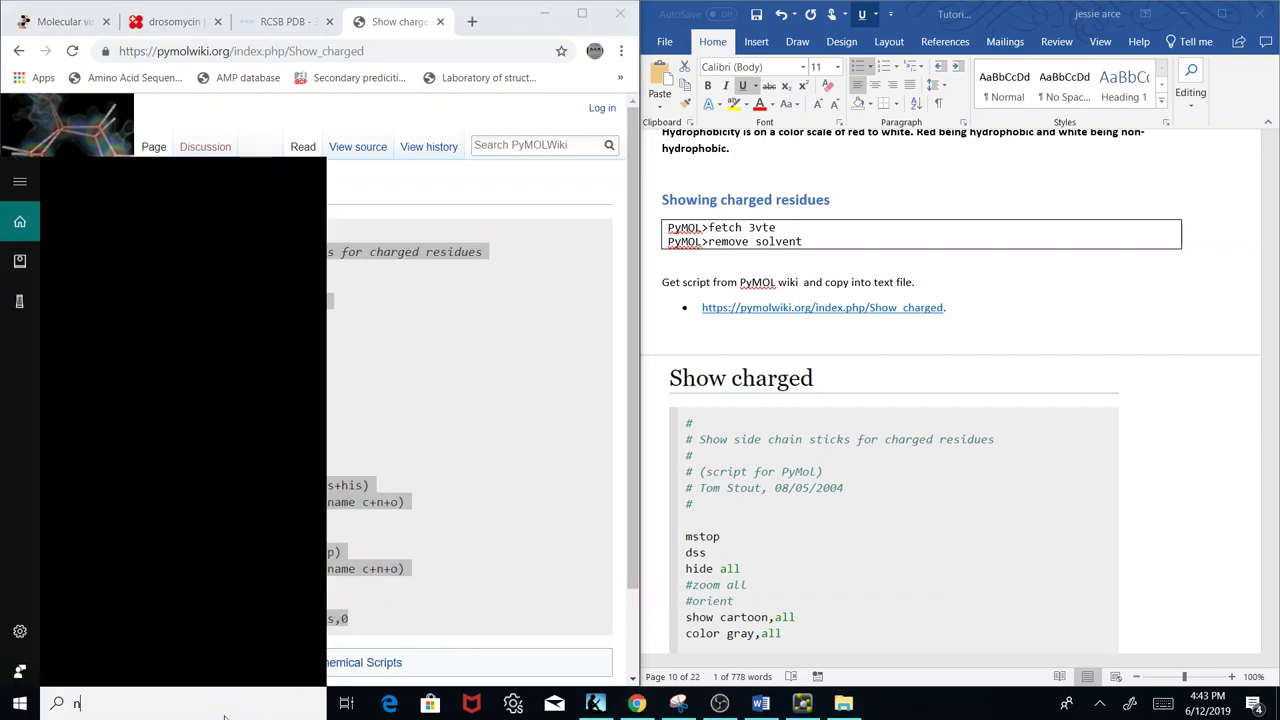
click(134, 248)
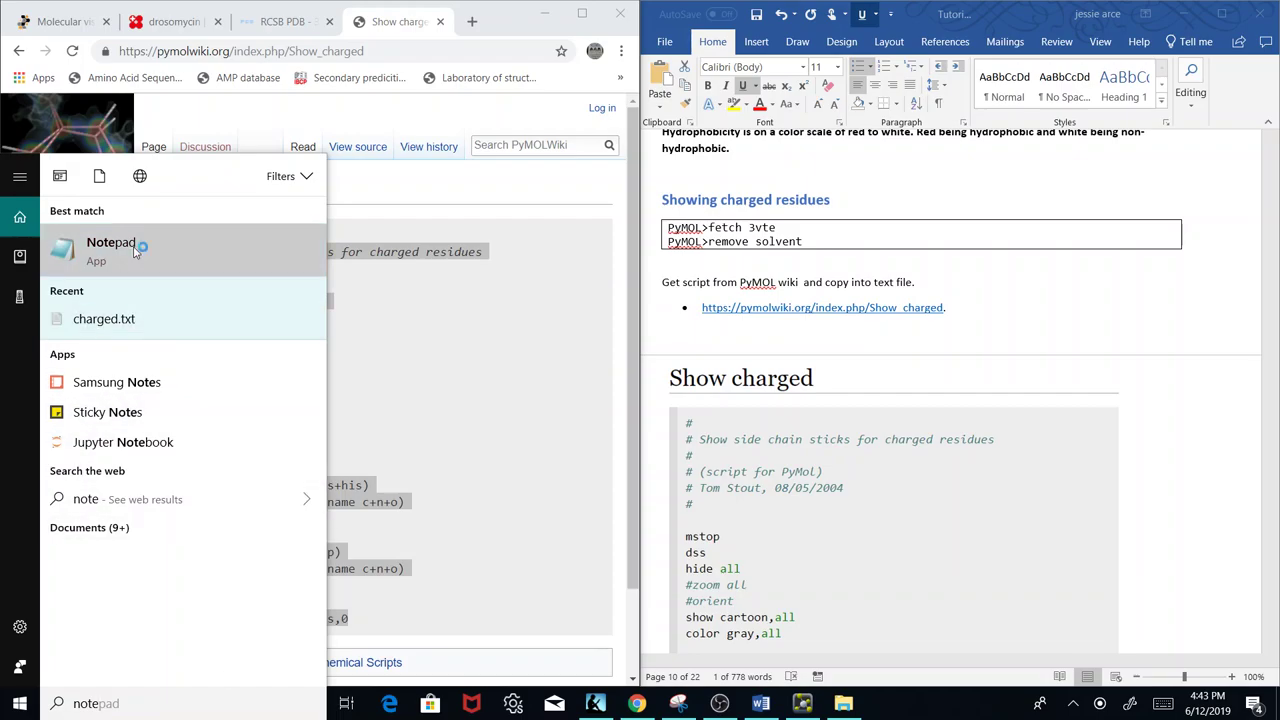
key(ctrl+v)
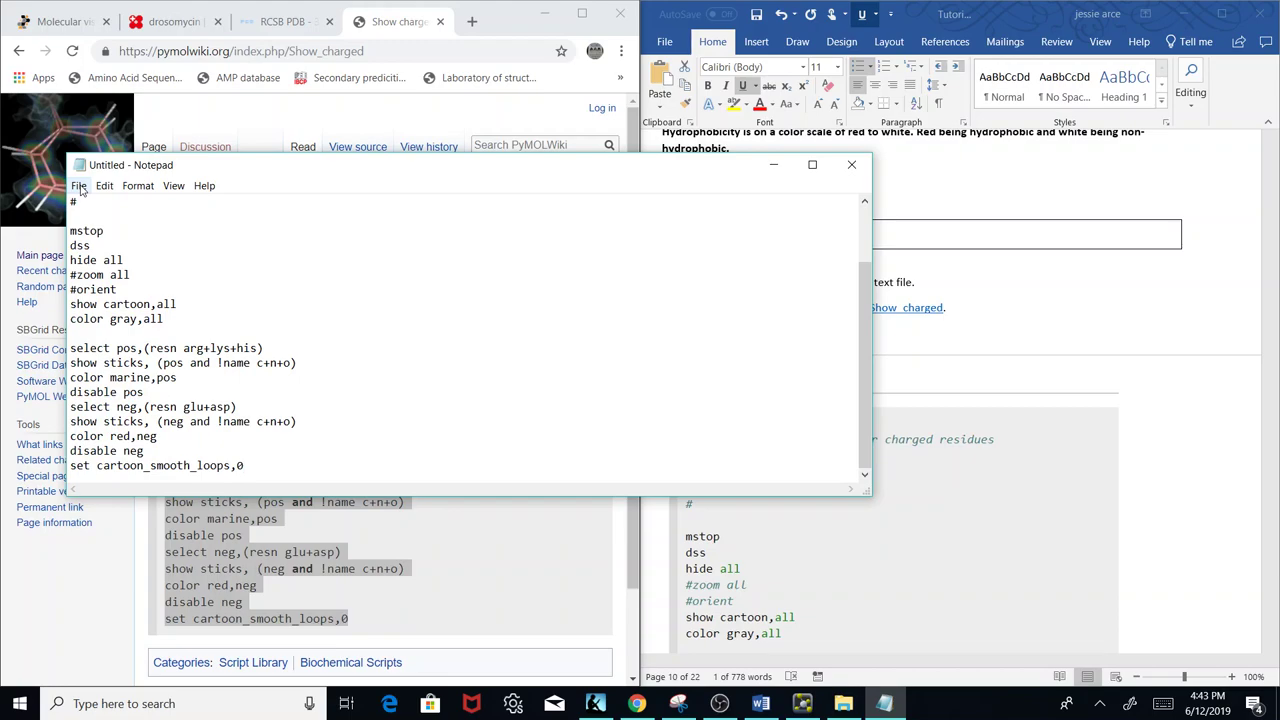
Open the Save As dialog for the pasted script in the Pymol folder and close it without saving.
click(79, 187)
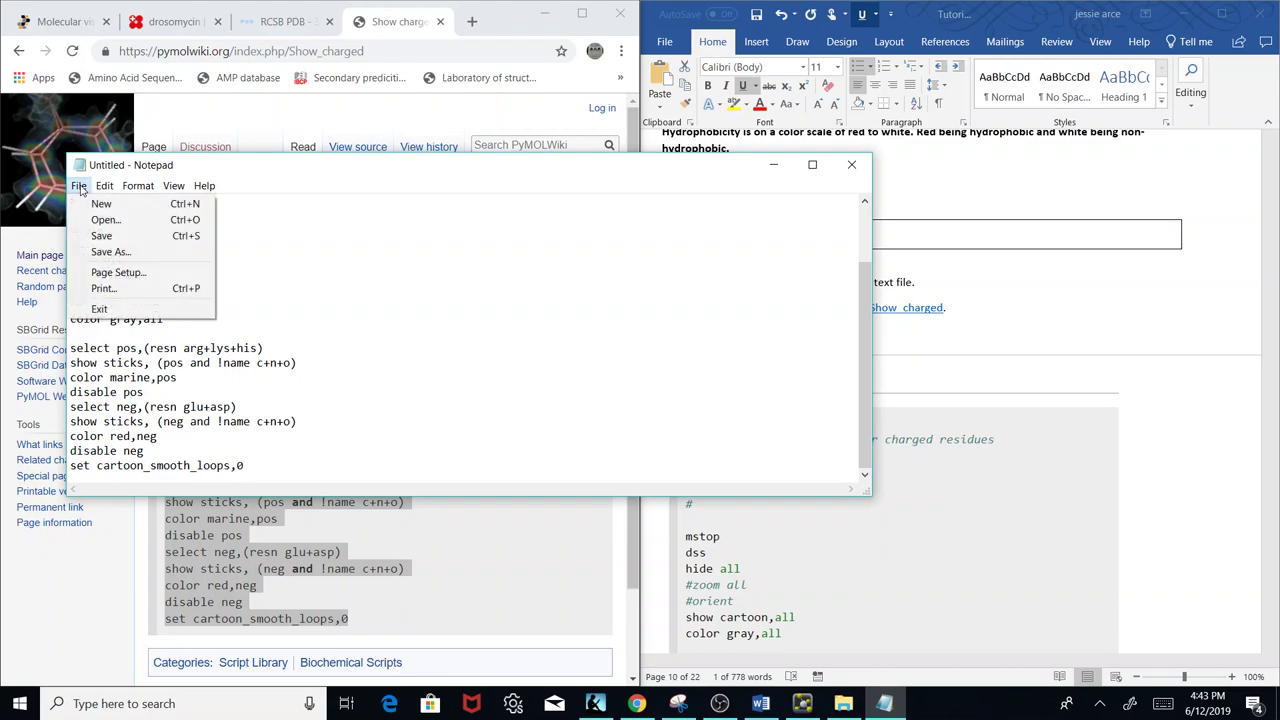
click(110, 251)
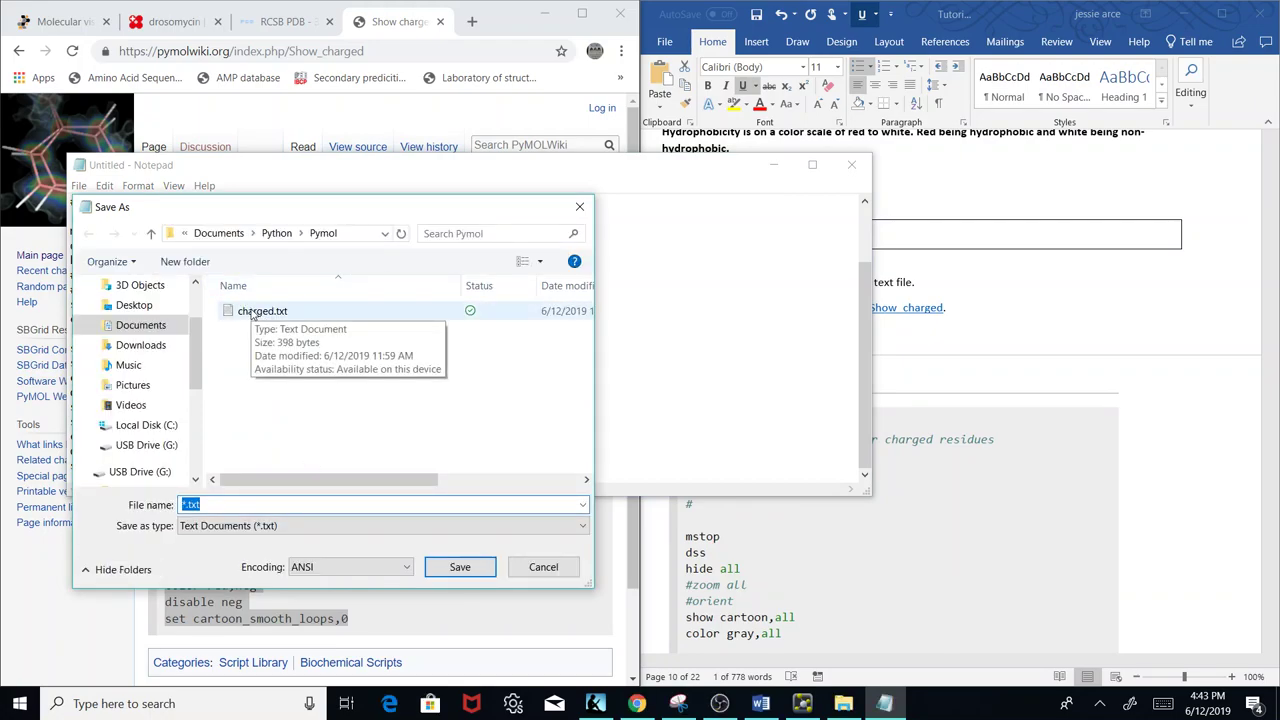
click(581, 208)
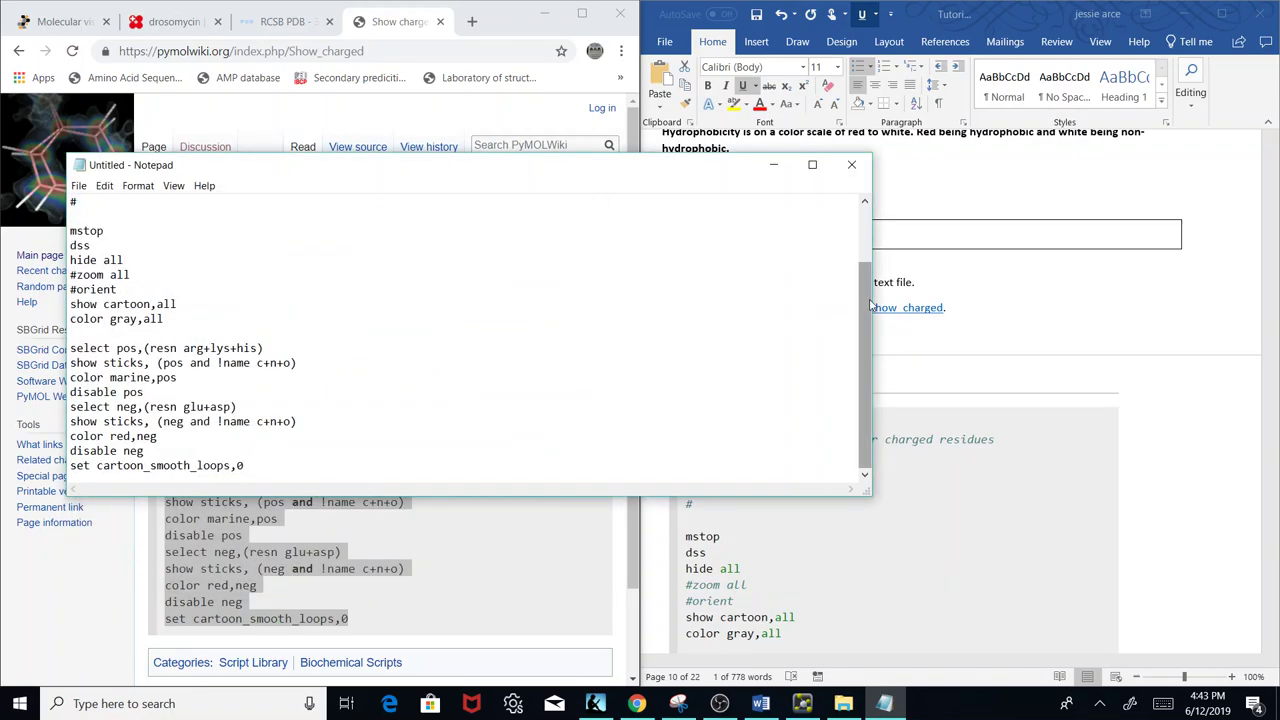
Try adding the line "from pymol import cmd" above mstop in the script, and remove it again.
drag(866, 306, 866, 245)
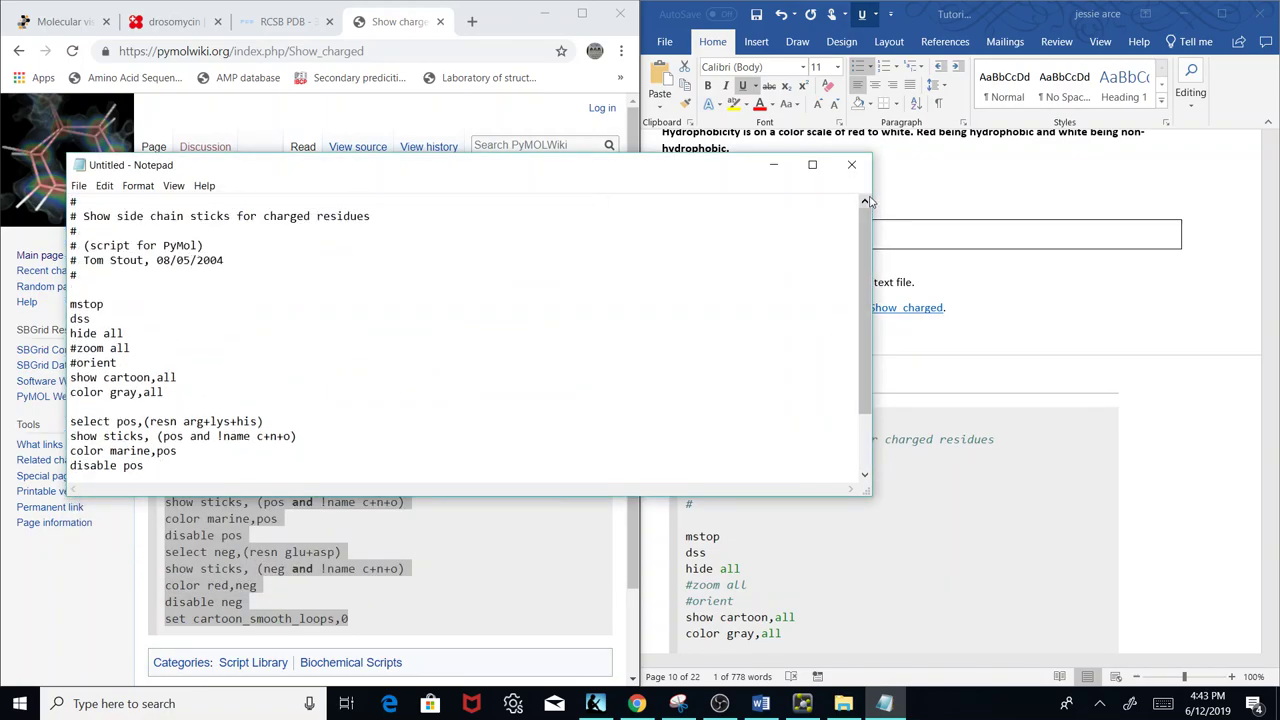
click(79, 289)
text(fro)
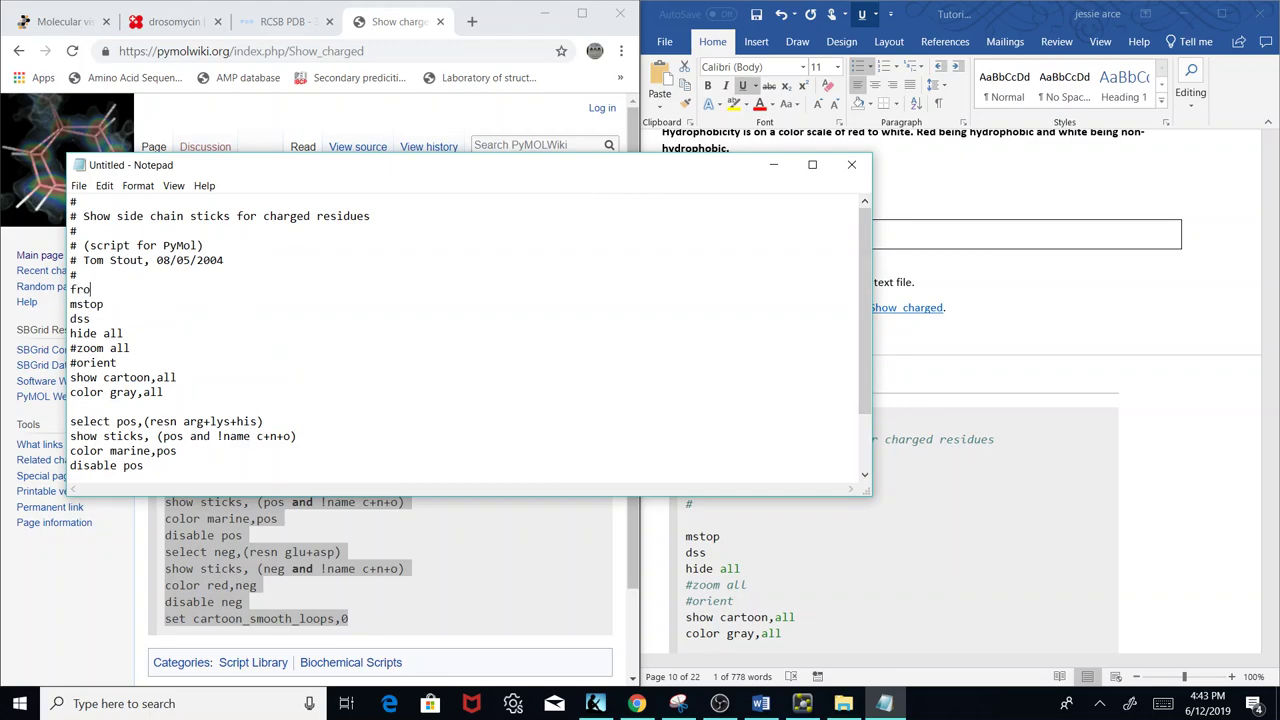
text(m pymol imo)
key(BackSpace)
text(port cmd)
key(BackSpace)
key(BackSpace)
key(BackSpace)
key(BackSpace)
key(BackSpace)
key(BackSpace)
key(BackSpace)
key(BackSpace)
key(BackSpace)
key(BackSpace)
key(BackSpace)
key(BackSpace)
key(BackSpace)
key(BackSpace)
key(BackSpace)
key(BackSpace)
key(BackSpace)
key(BackSpace)
key(BackSpace)
key(BackSpace)
key(BackSpace)
key(BackSpace)
key(Return)
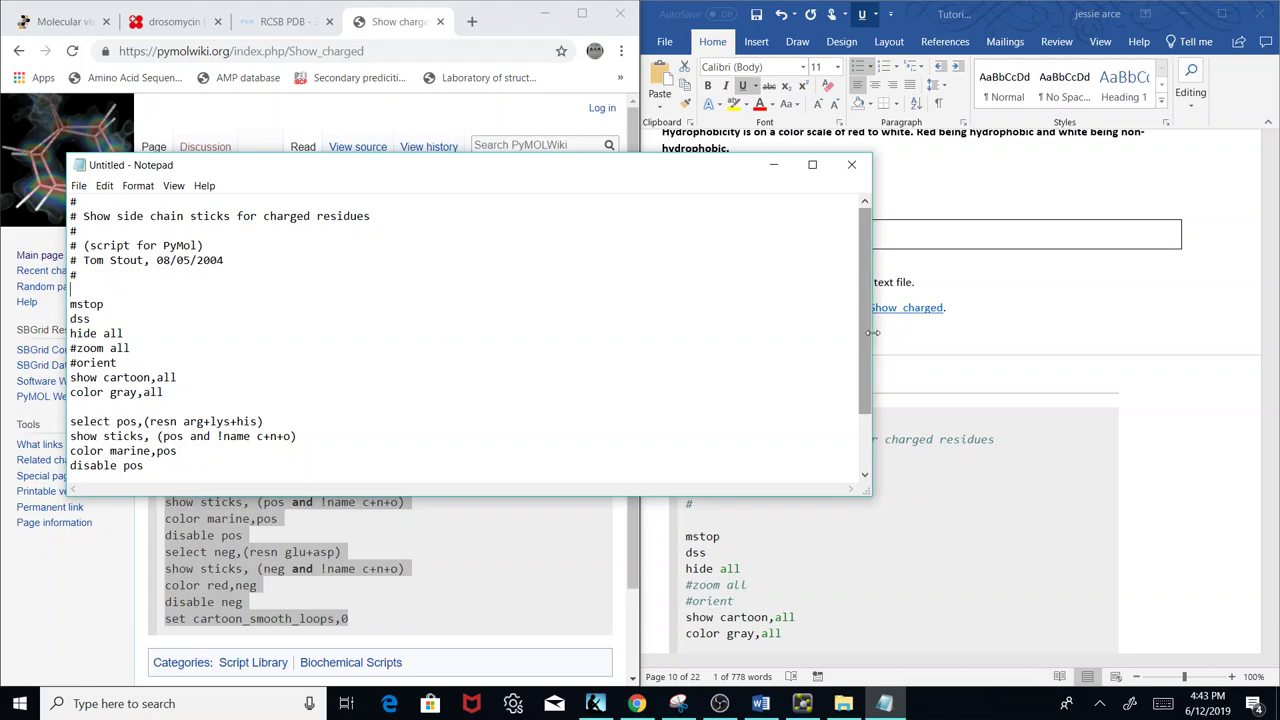
Examine the script lines that select, show as sticks and color the positive and negative residues.
drag(870, 355, 870, 410)
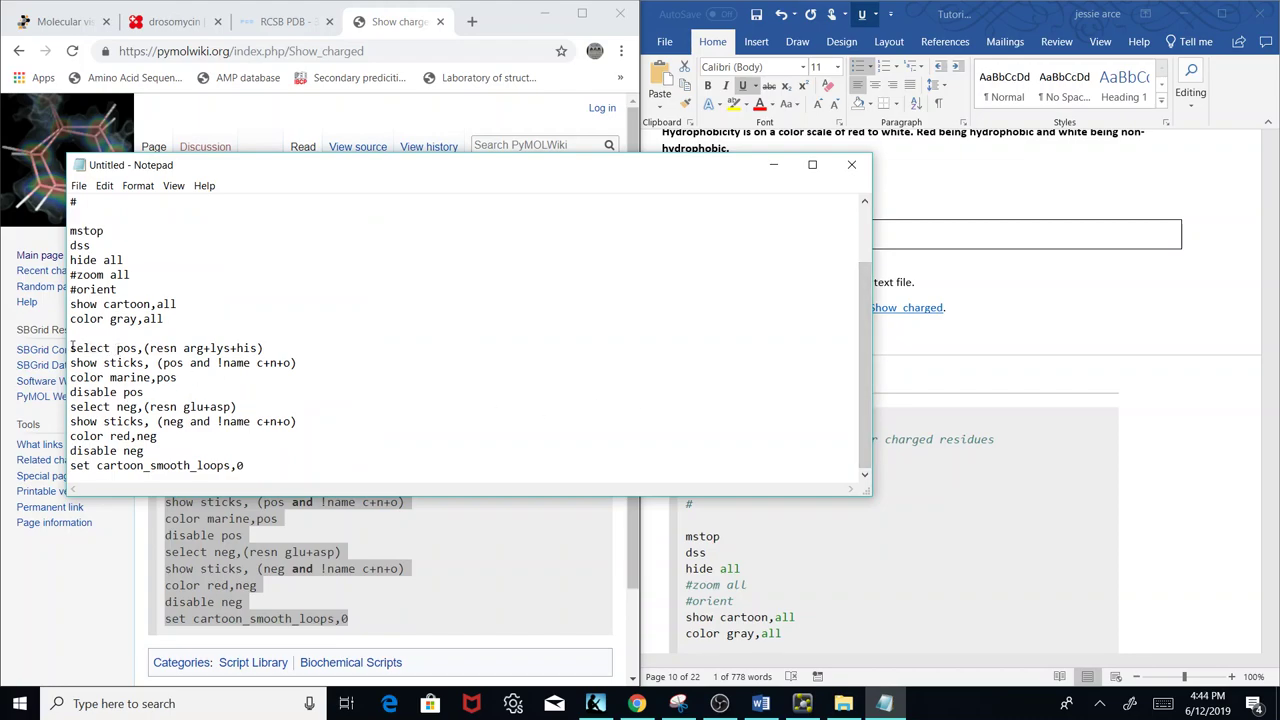
drag(70, 348, 143, 348)
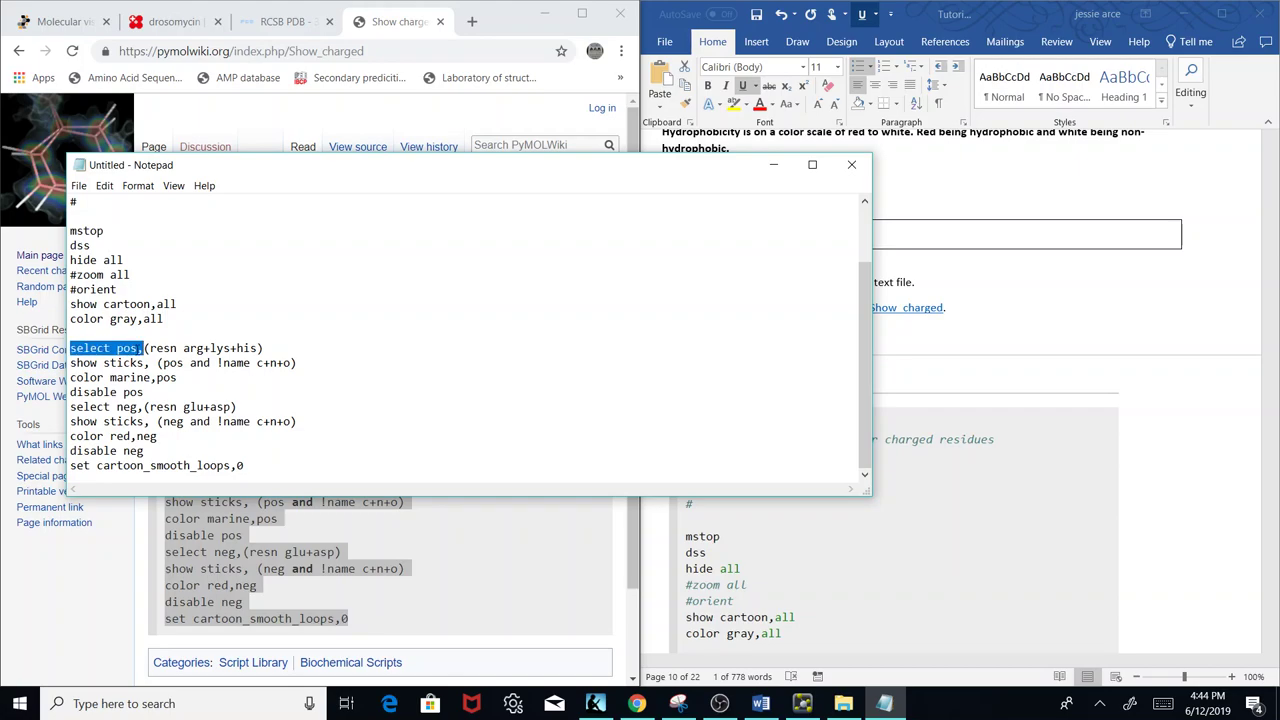
click(136, 348)
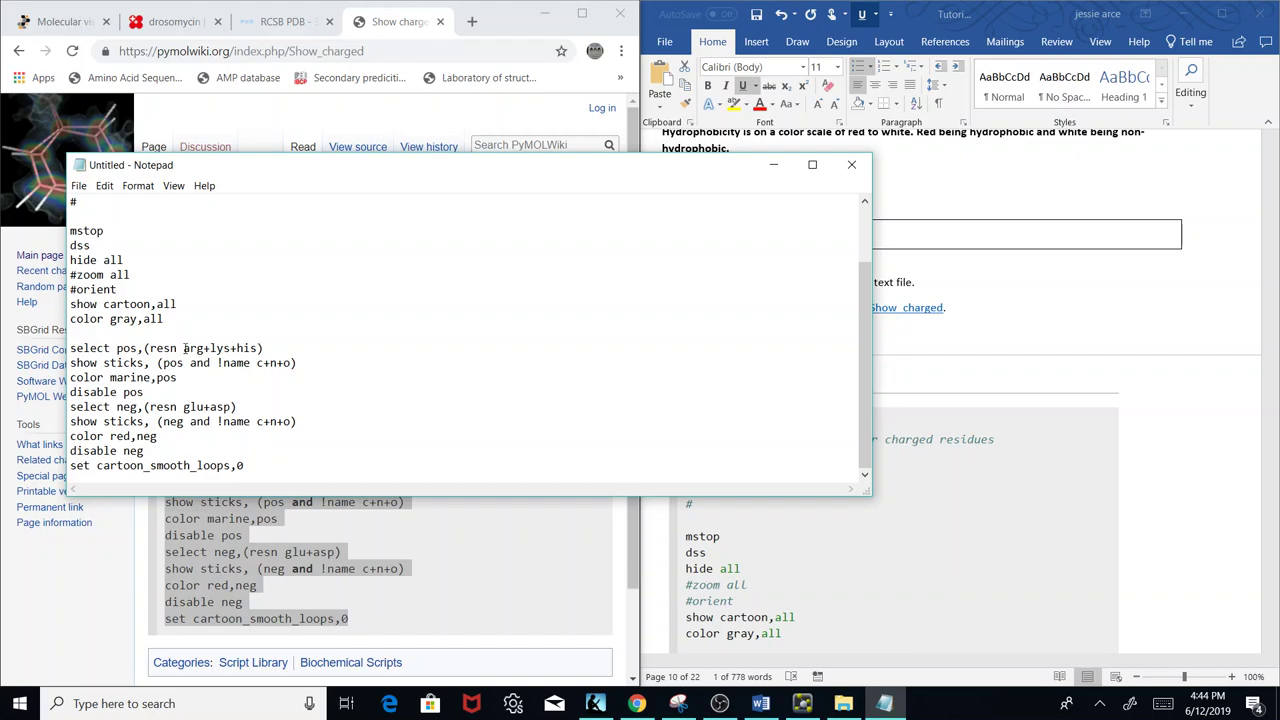
drag(116, 348, 137, 348)
click(131, 348)
drag(116, 377, 149, 378)
drag(73, 421, 158, 437)
click(111, 436)
Close the untitled Notepad script and discard its changes.
click(851, 164)
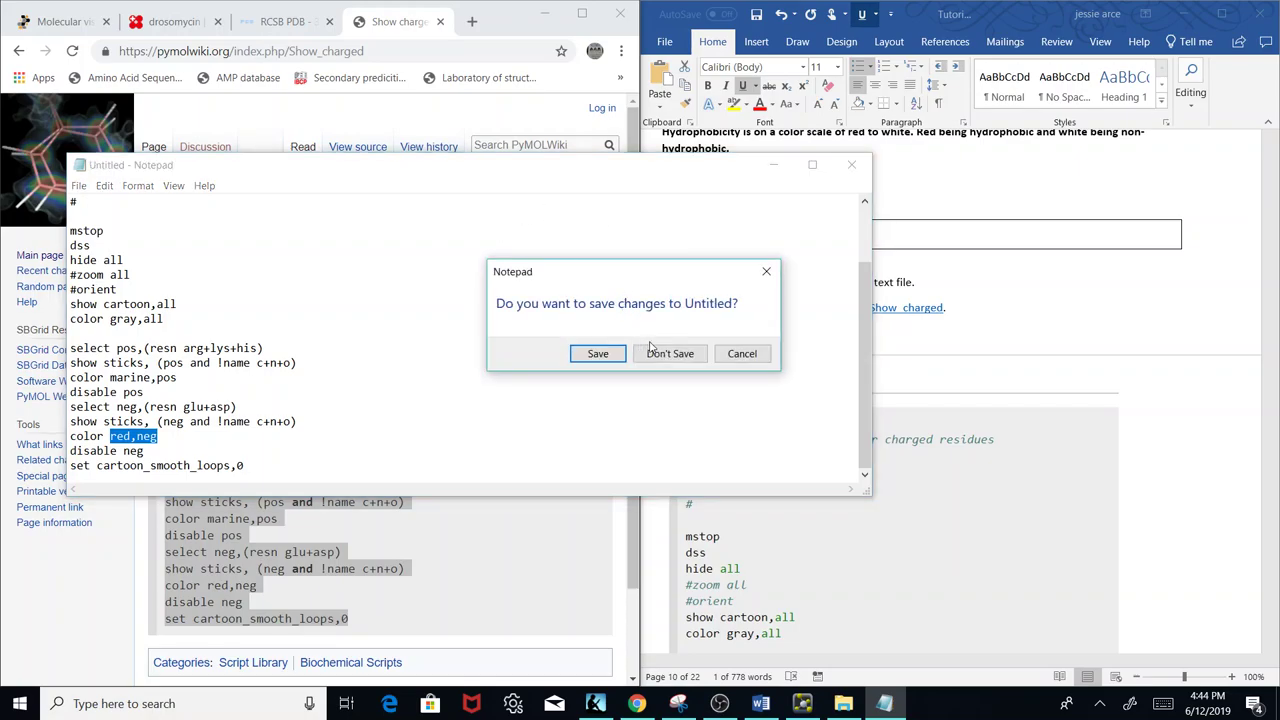
click(650, 347)
click(527, 393)
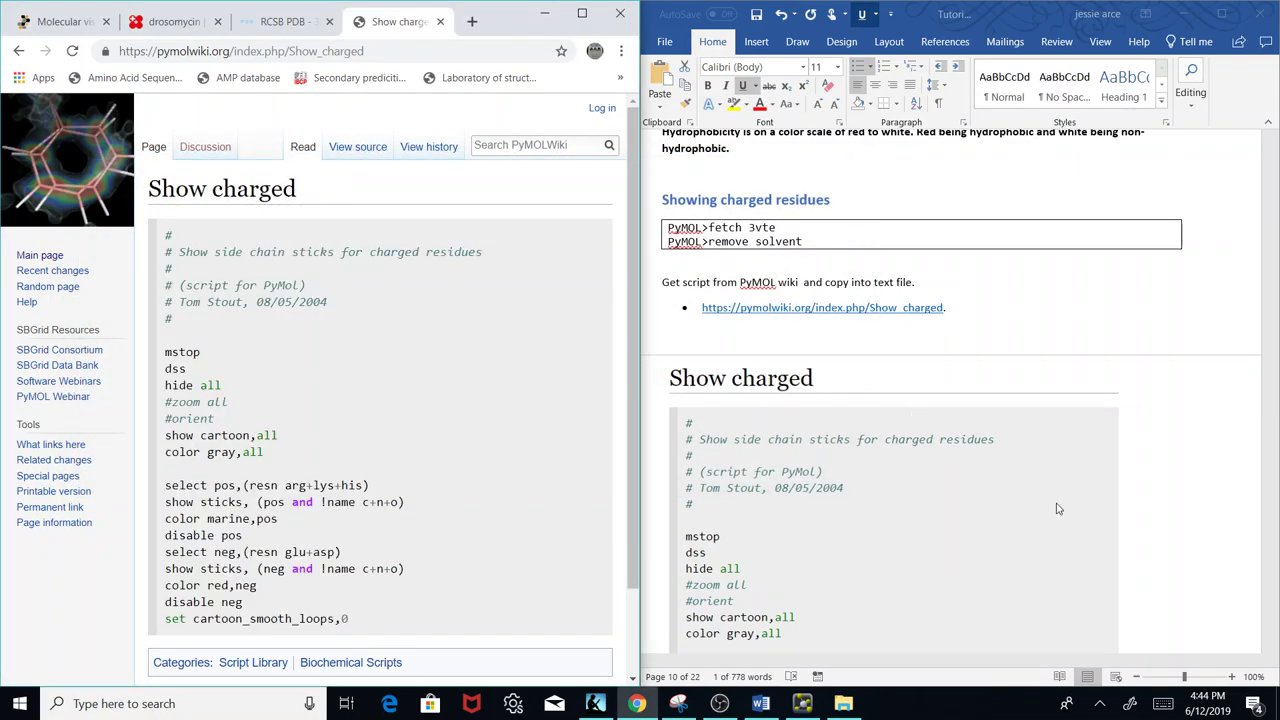
Check the tutorial's full script, return to PyMOL, start an @ command, and copy the full path of charged.txt from a Windows search.
click(1259, 316)
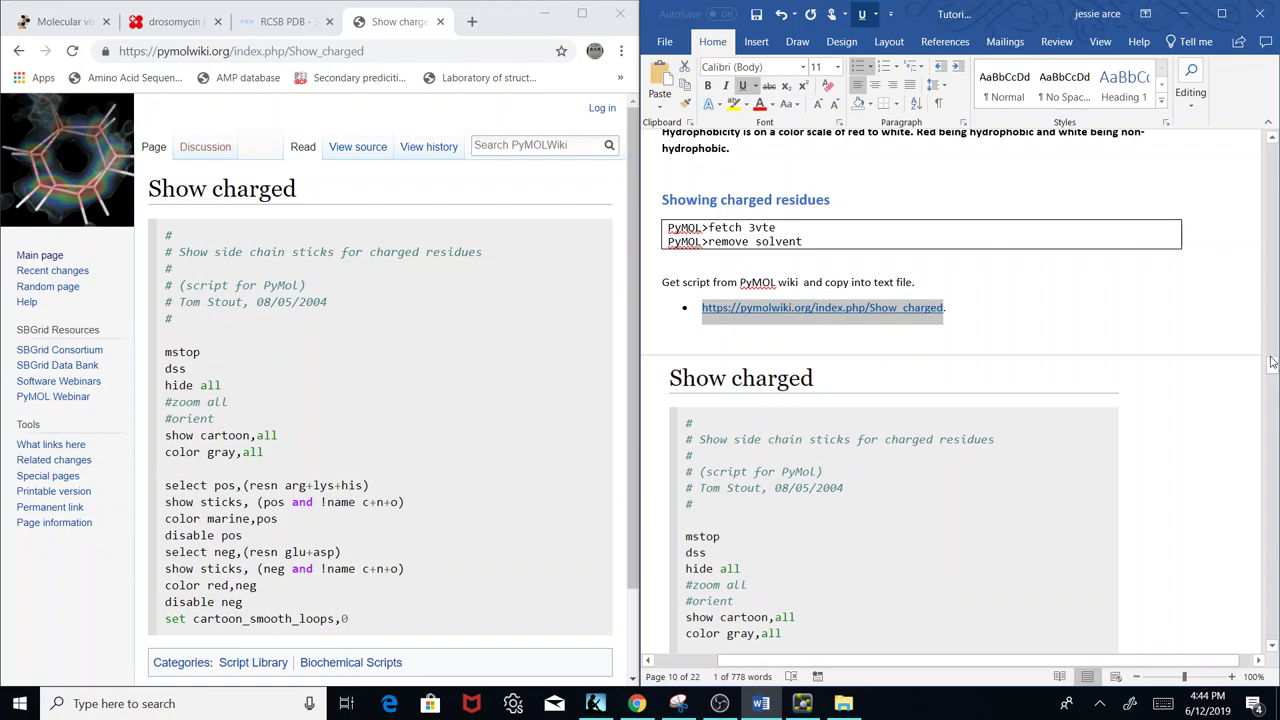
drag(1272, 362, 1272, 371)
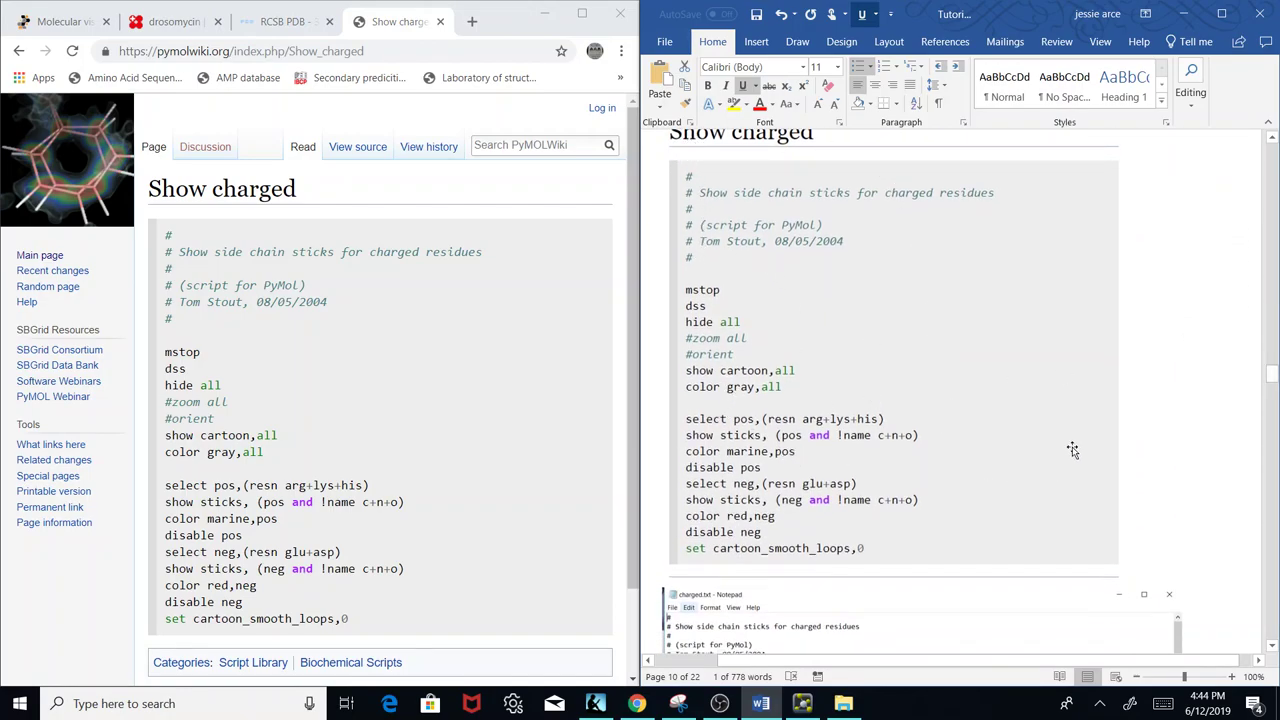
click(543, 13)
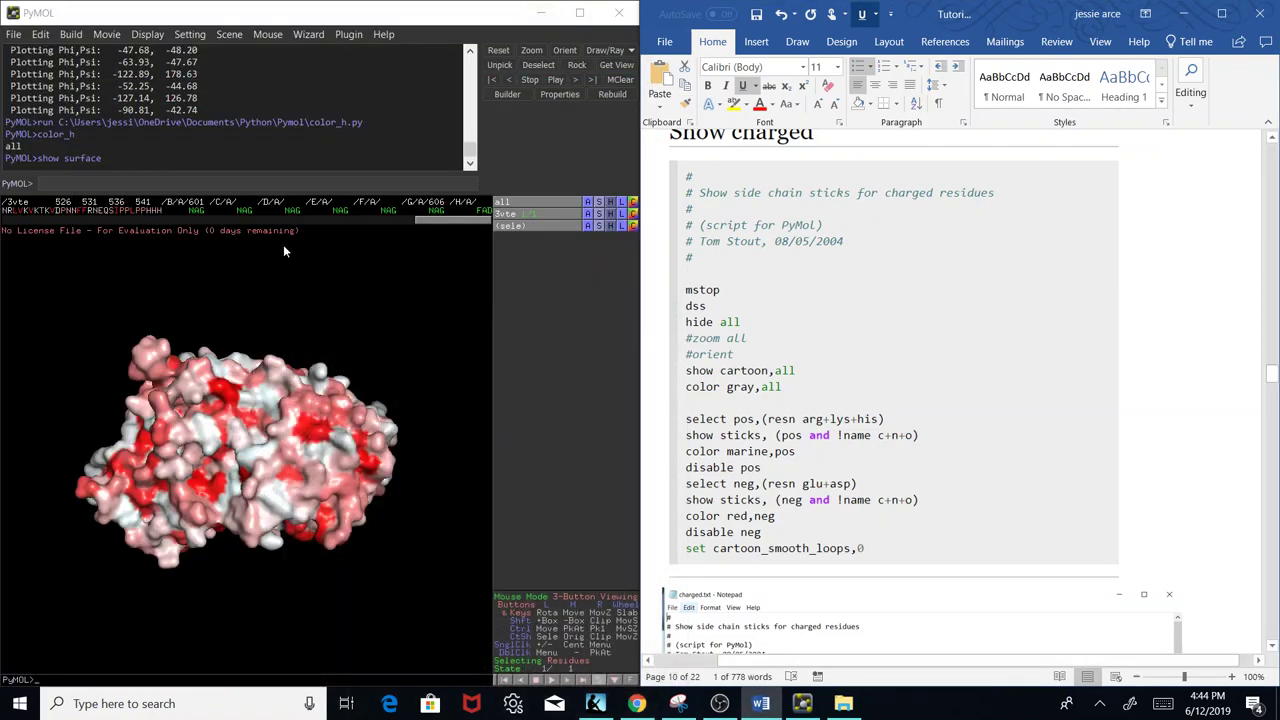
click(219, 185)
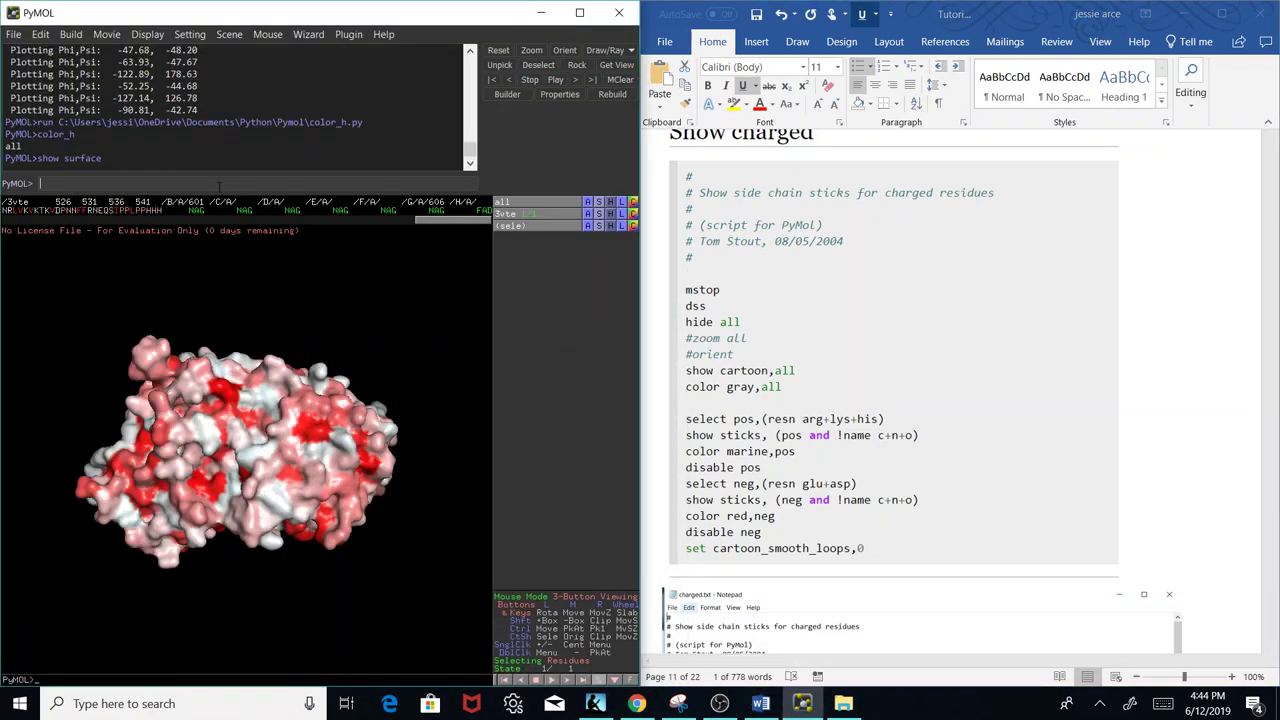
text(@)
click(166, 703)
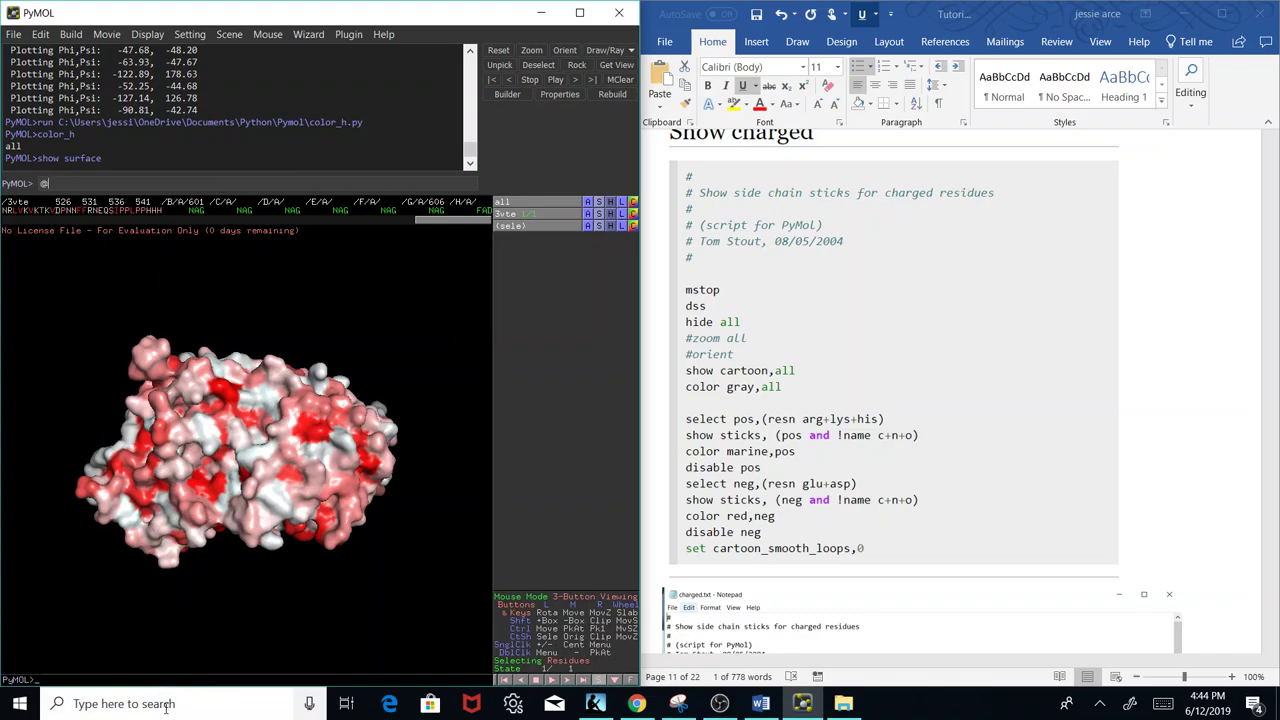
text(charg)
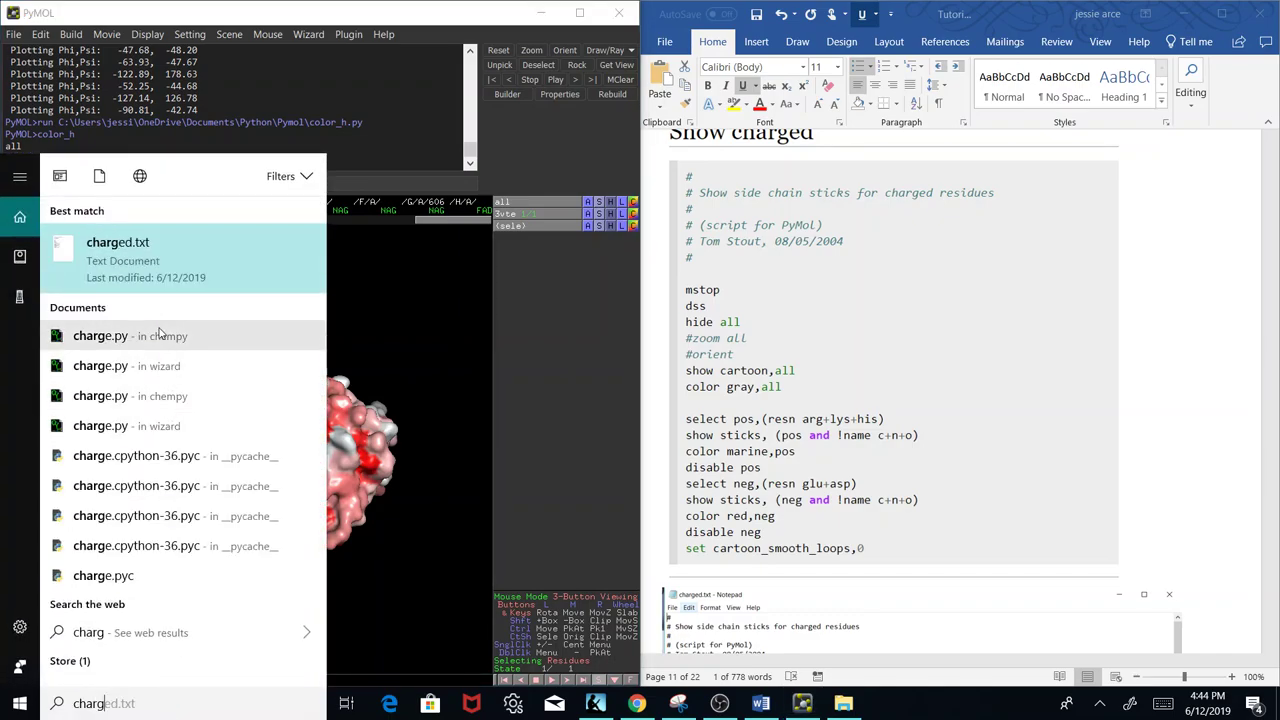
right_click(158, 287)
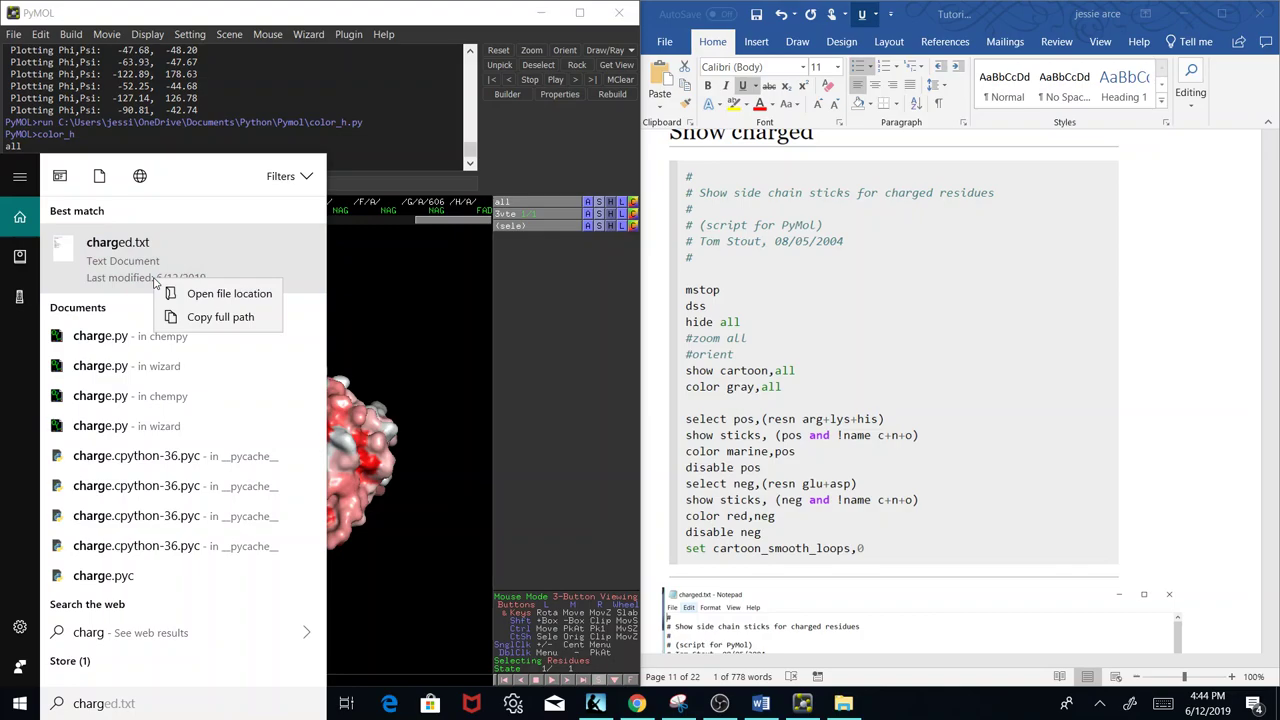
click(200, 318)
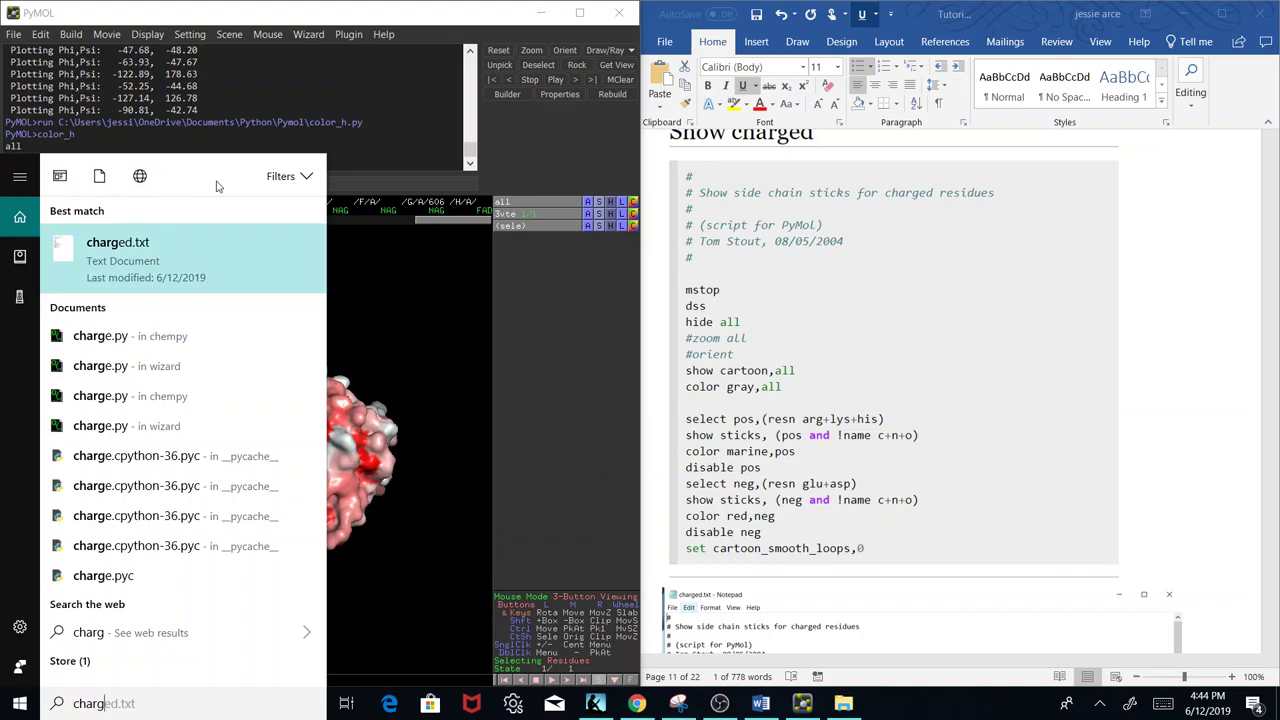
Run the charged.txt script in PyMOL with @ followed by its copied full path.
click(360, 180)
text(@)
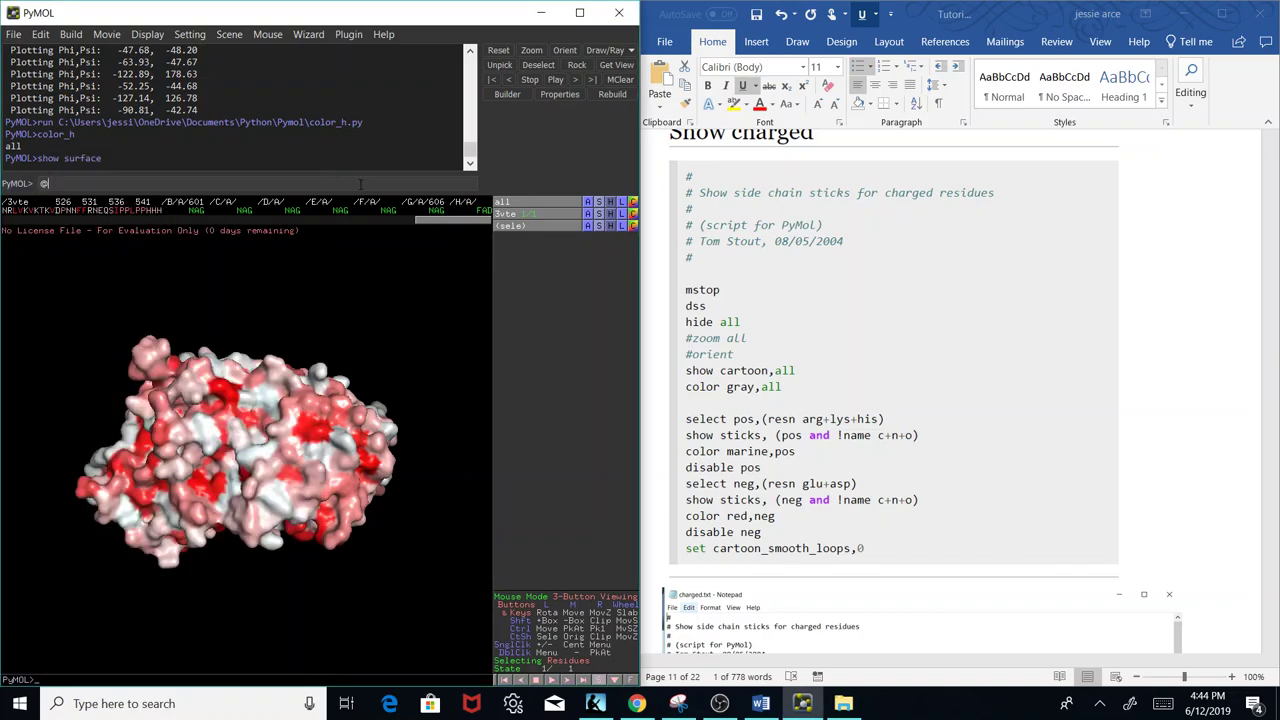
right_click(361, 184)
click(410, 262)
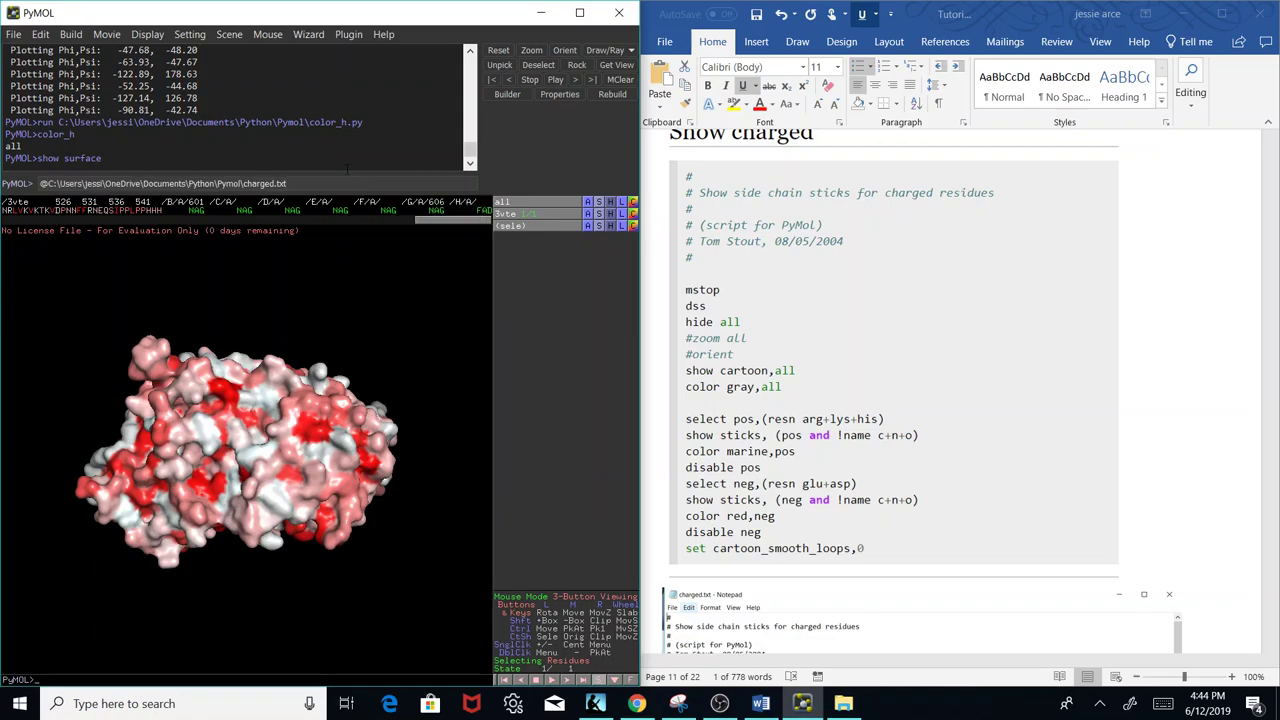
key(Return)
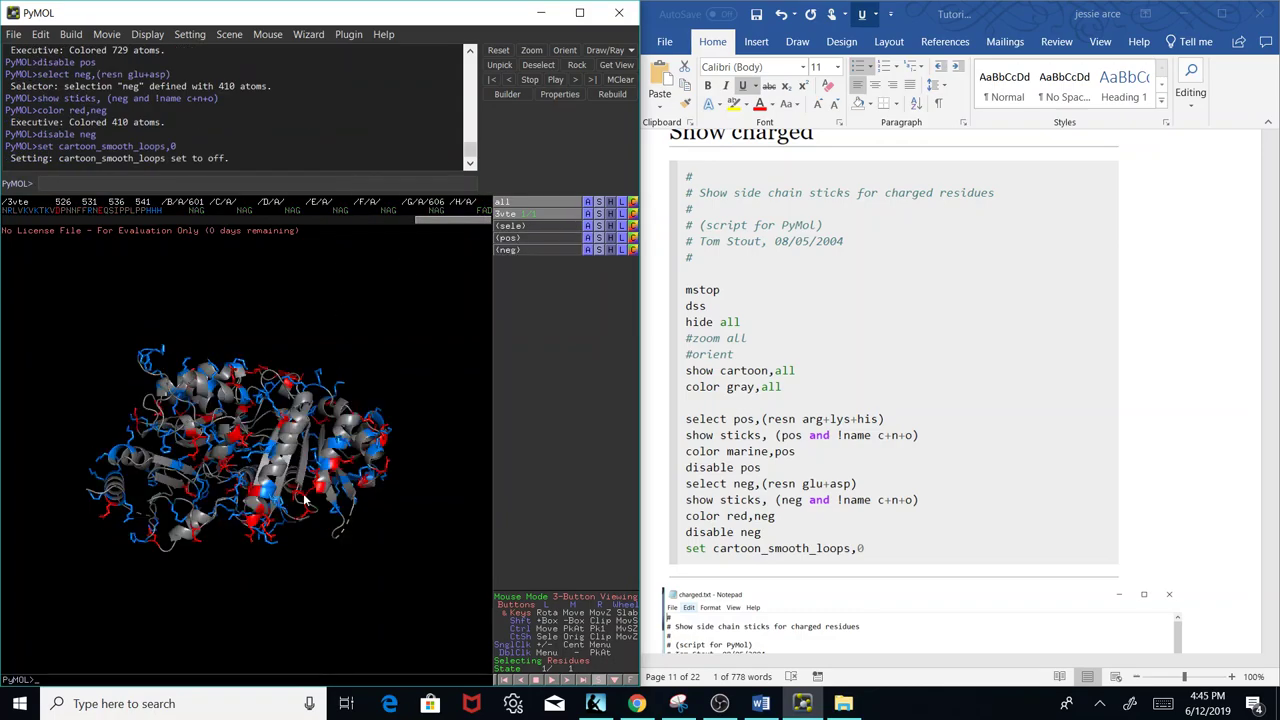
Examine the colored charged residues in the sequence and on the 3VTE structure from several sides, and return to the tutorial document.
drag(306, 503, 337, 443)
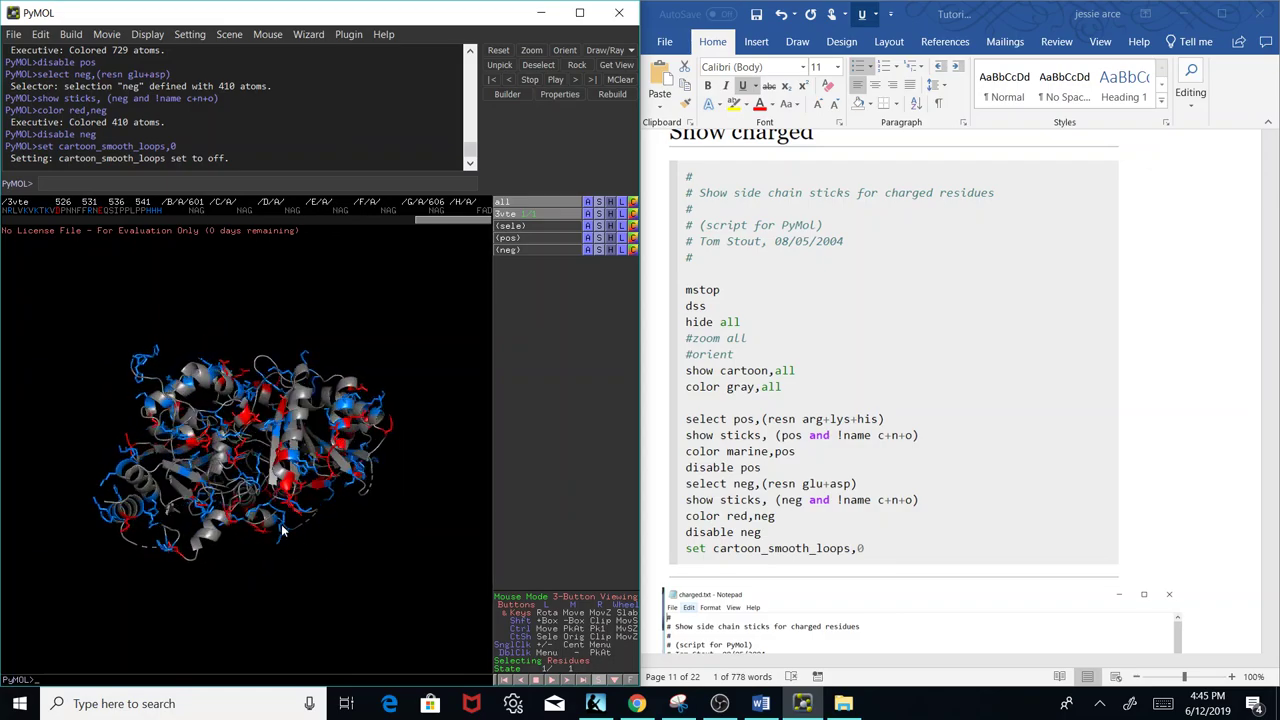
drag(282, 531, 286, 424)
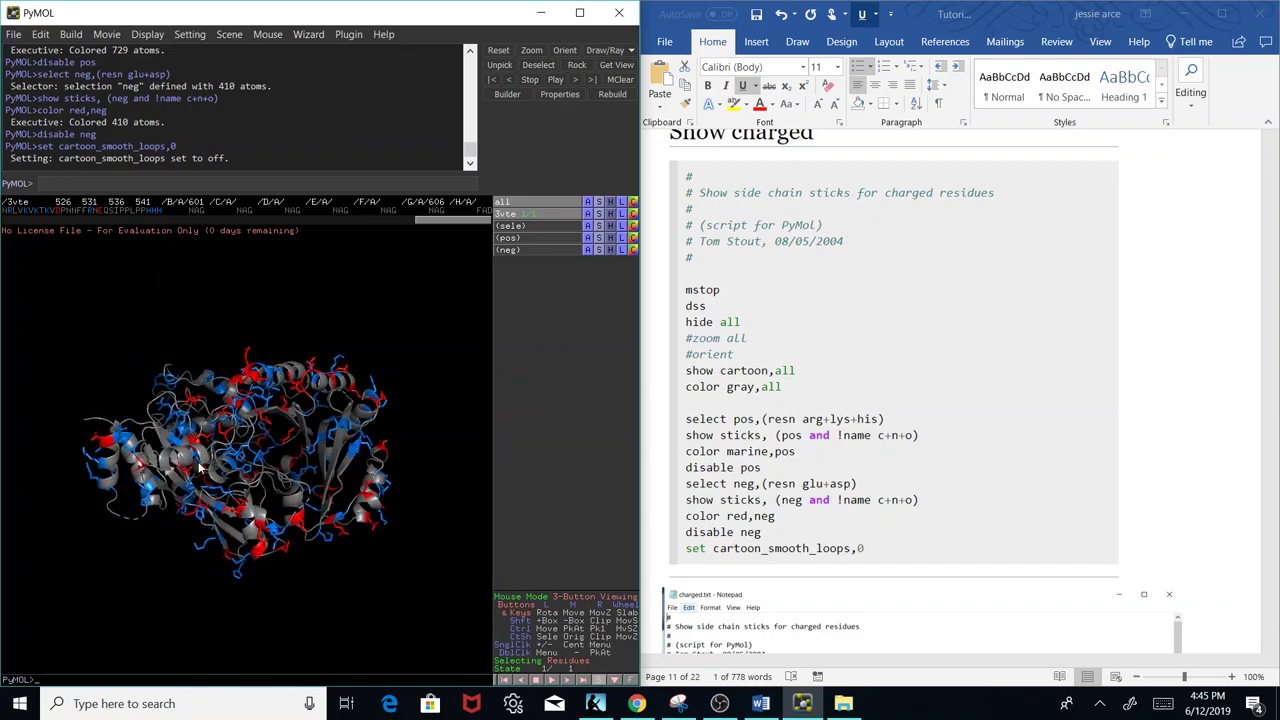
drag(200, 468, 215, 461)
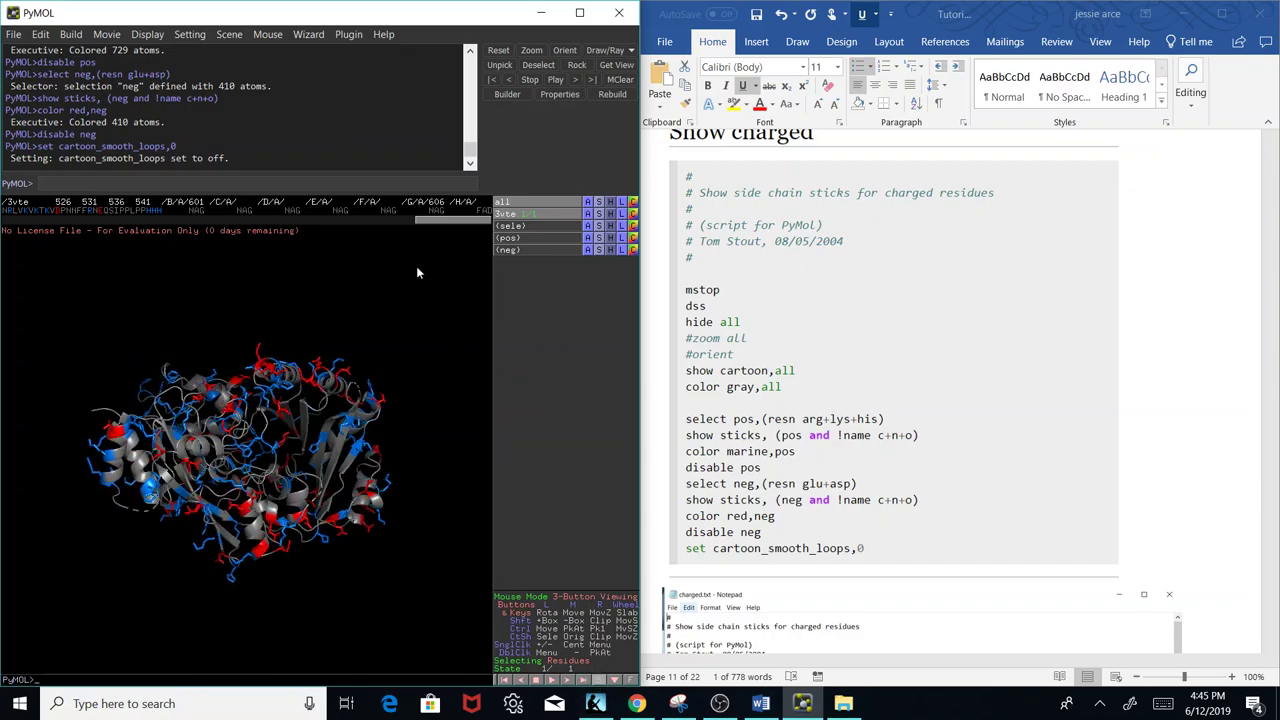
drag(441, 222, 226, 224)
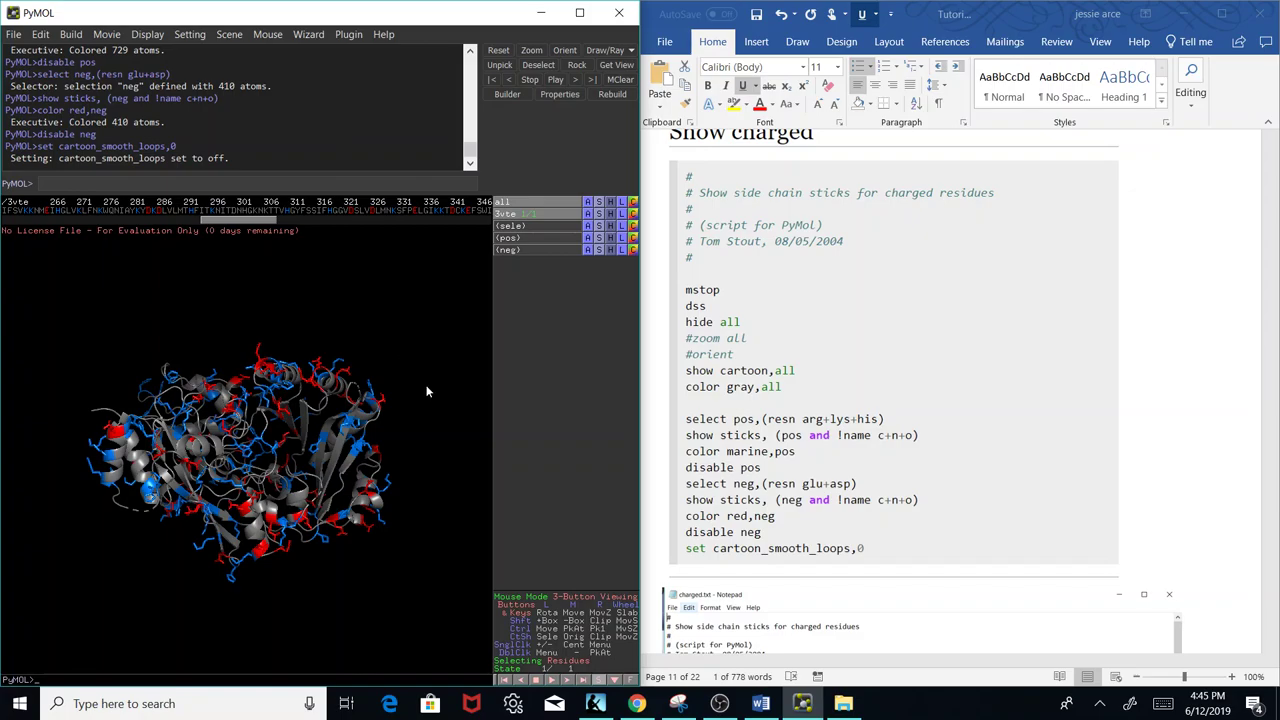
drag(431, 504, 144, 504)
mouse_move(366, 496)
mouse_down()
mouse_move(253, 575)
mouse_move(434, 514)
mouse_move(454, 409)
mouse_move(220, 458)
mouse_move(82, 454)
mouse_move(358, 512)
mouse_move(354, 583)
mouse_move(369, 520)
mouse_up()
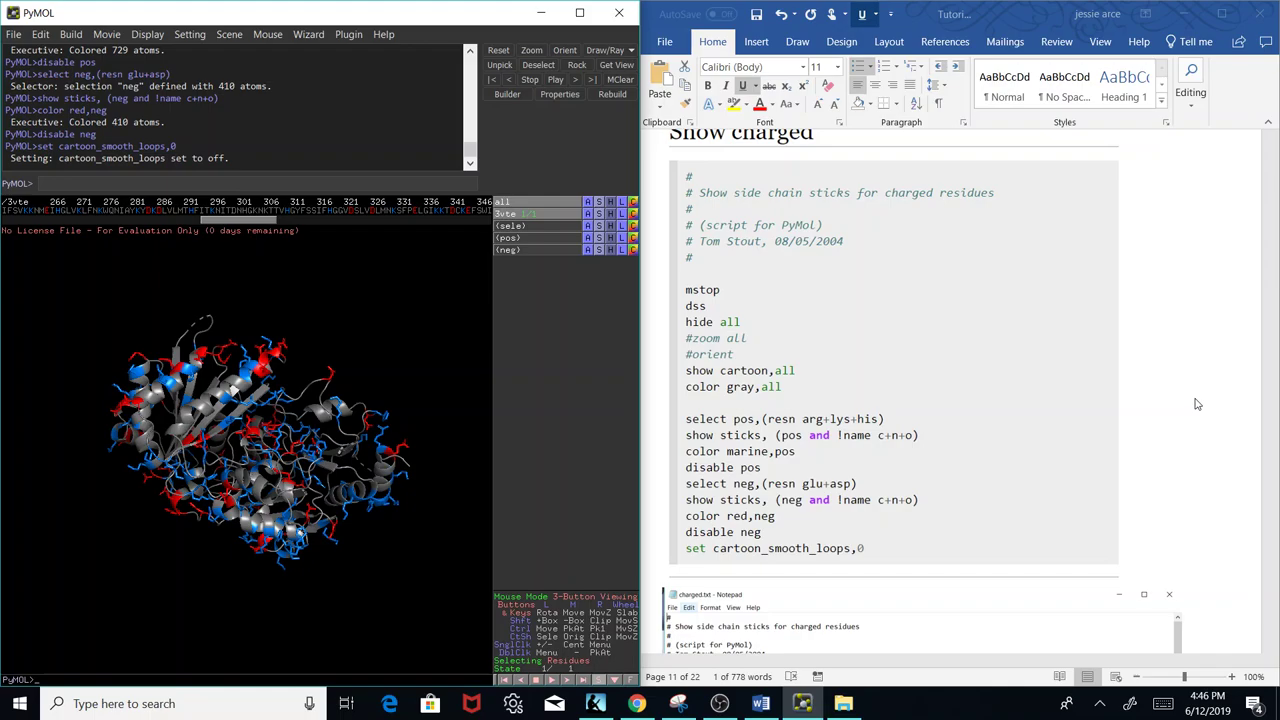
click(1248, 423)
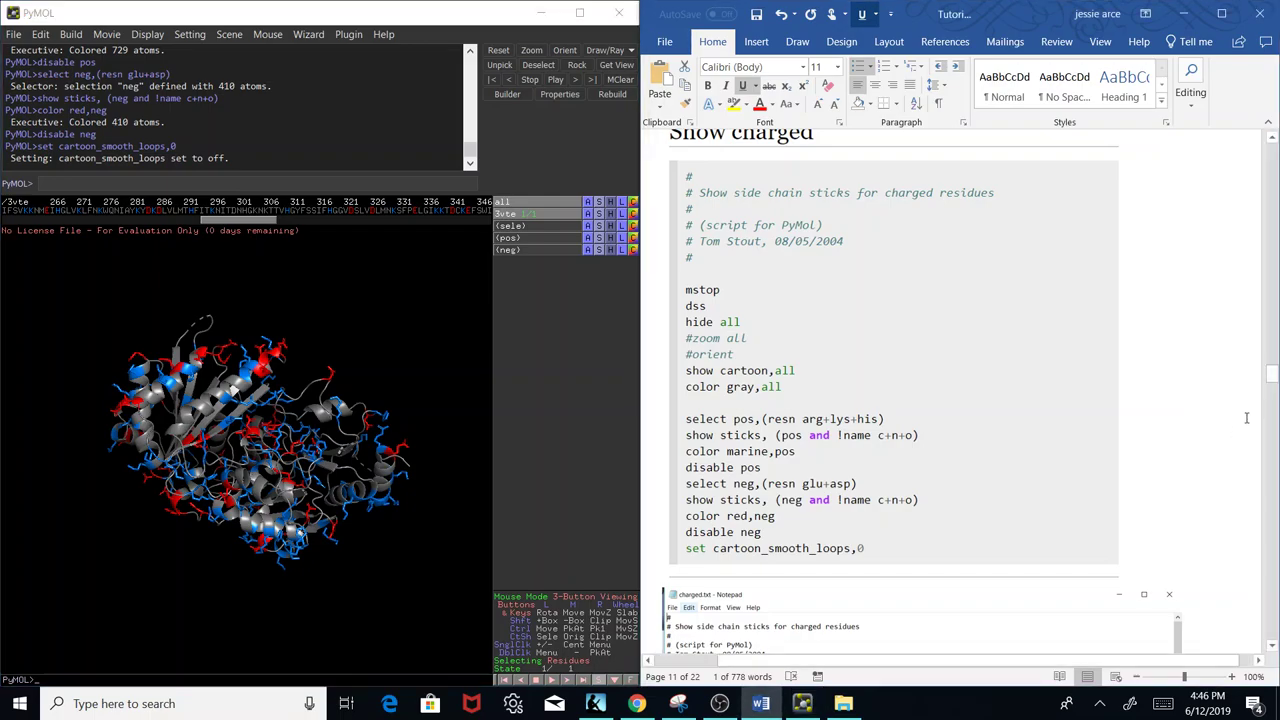
Review the tutorial's hydrophobicity and charged-residue sections and find the section on getting the distance between two residues.
scroll(1247, 418, up, 10)
scroll(1247, 418, up, 3)
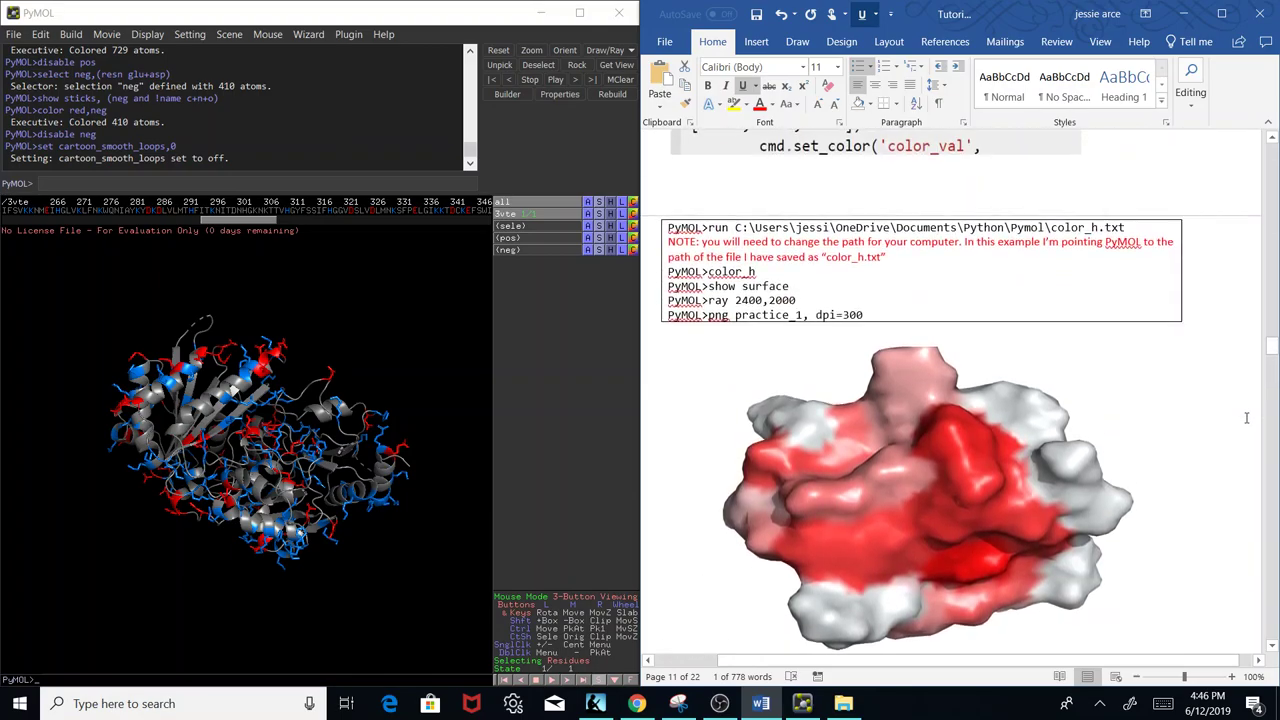
scroll(1247, 418, down, 3)
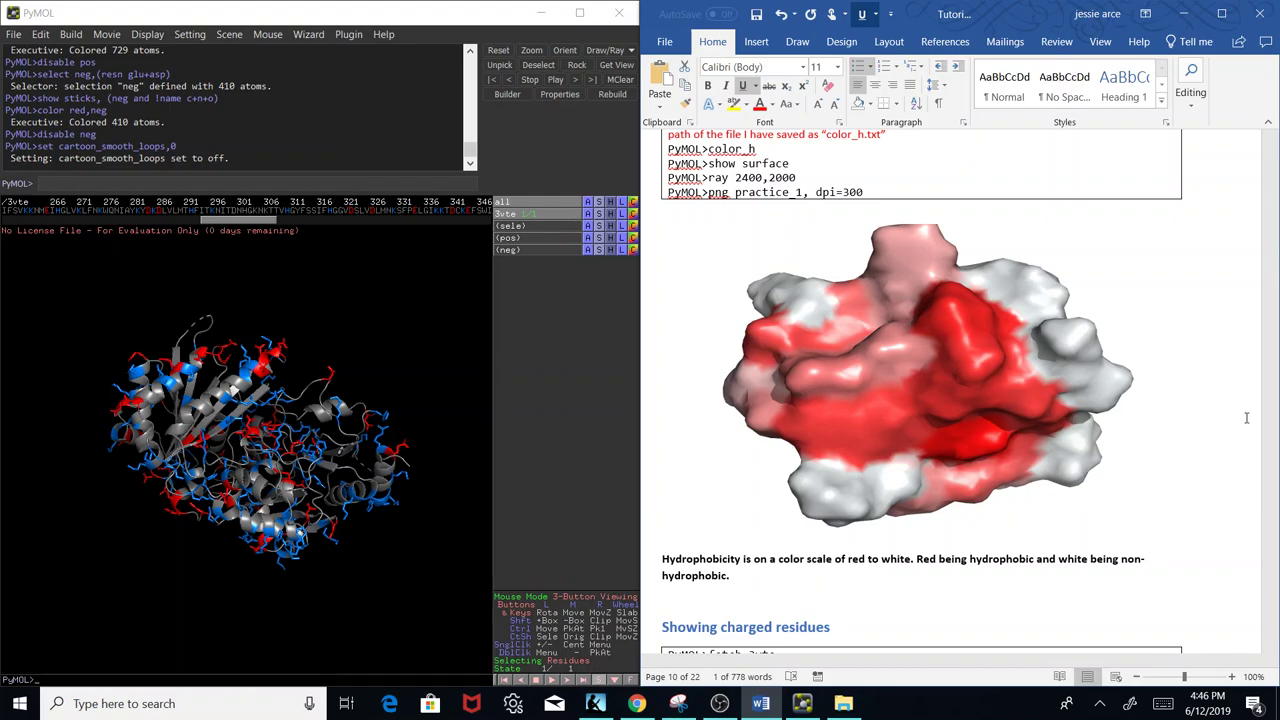
scroll(1246, 418, down, 2)
scroll(1246, 418, down, 12)
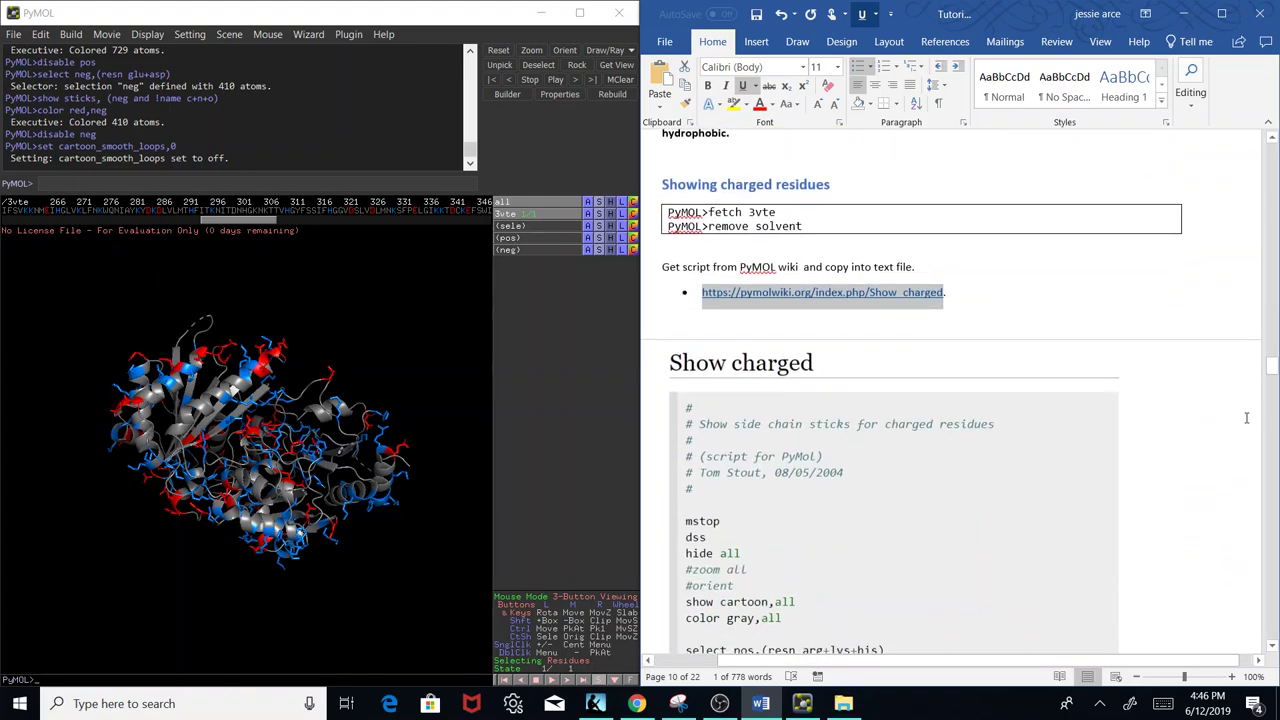
scroll(1246, 418, down, 12)
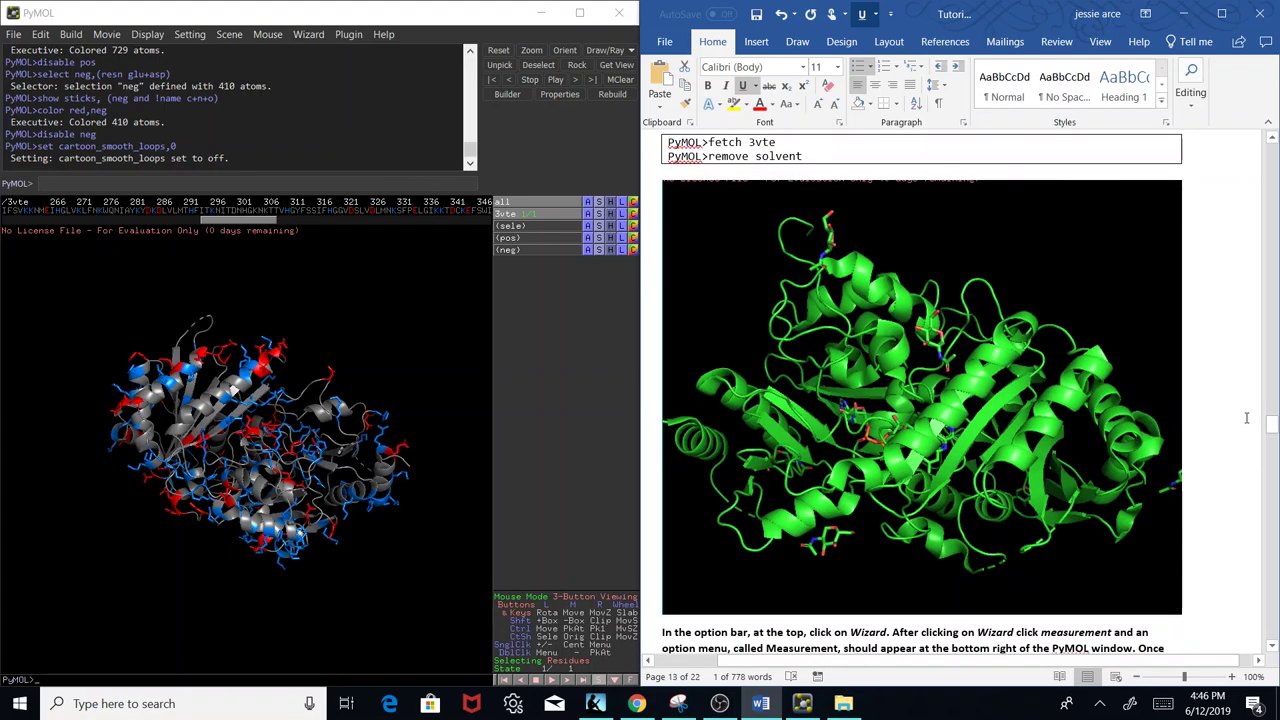
scroll(1246, 418, up, 1)
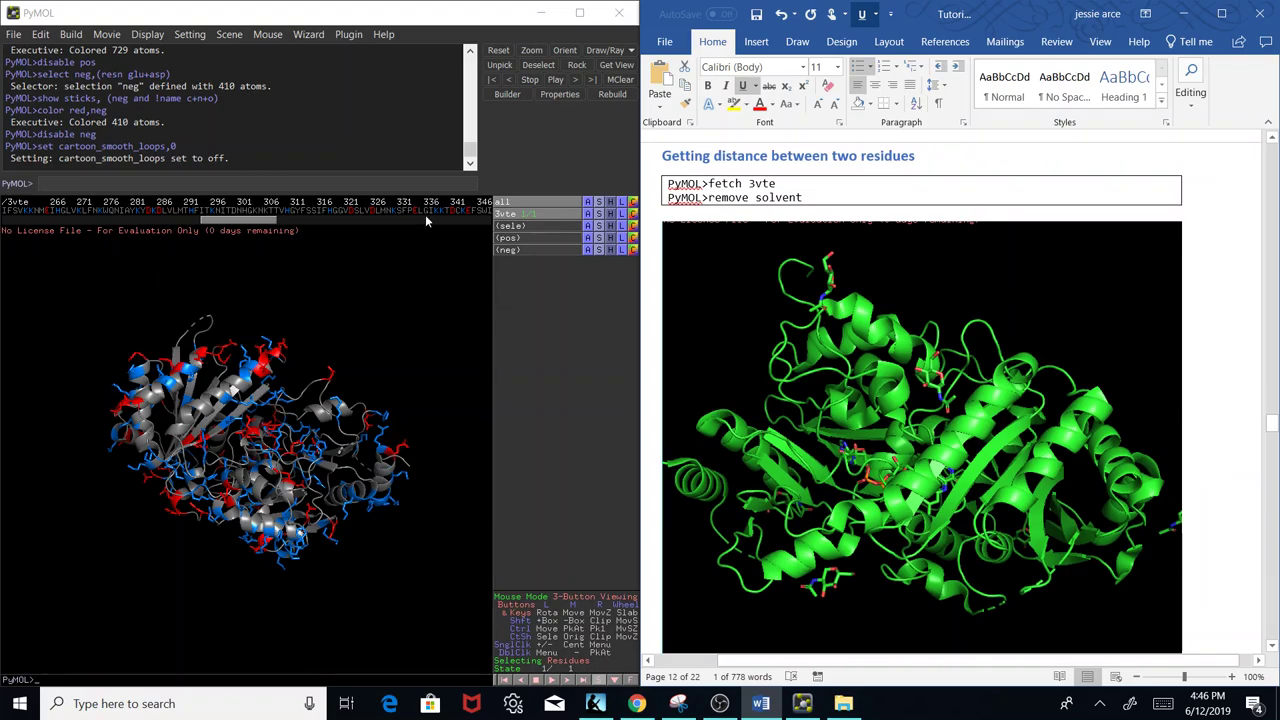
Color the whole structure red in PyMOL by running the color red command.
click(320, 178)
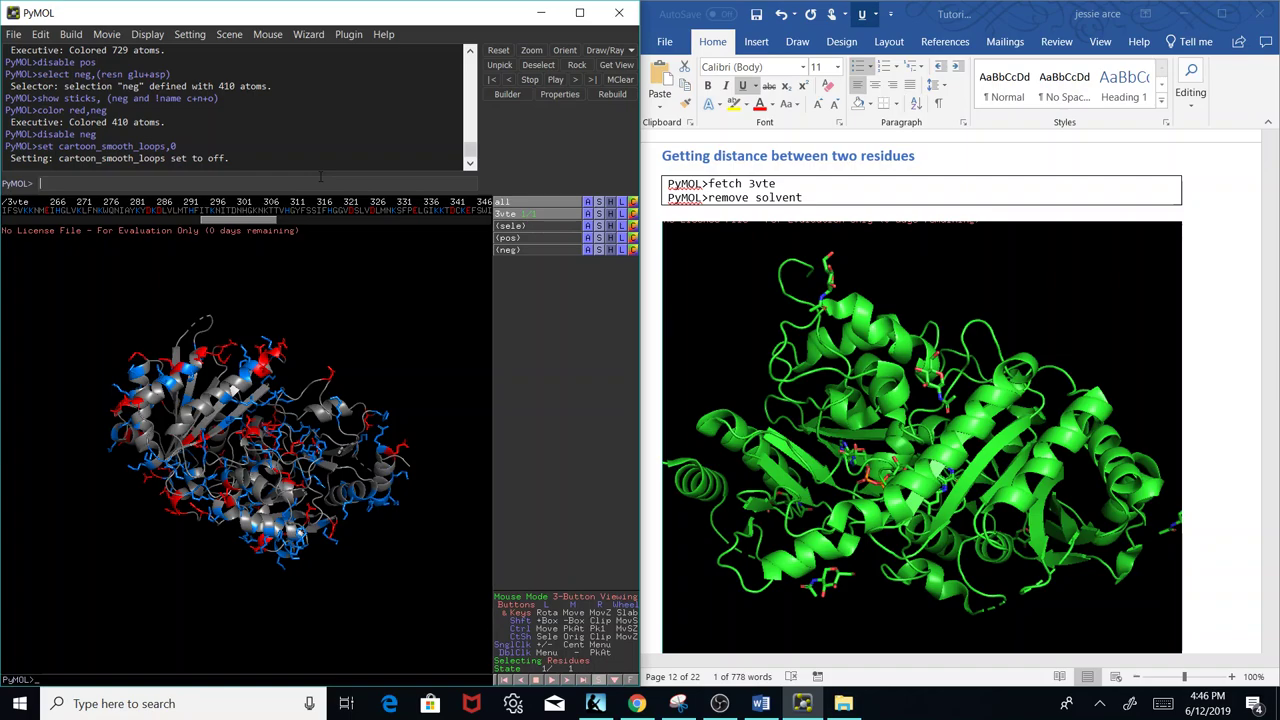
key(BackSpace)
text(d)
key(Return)
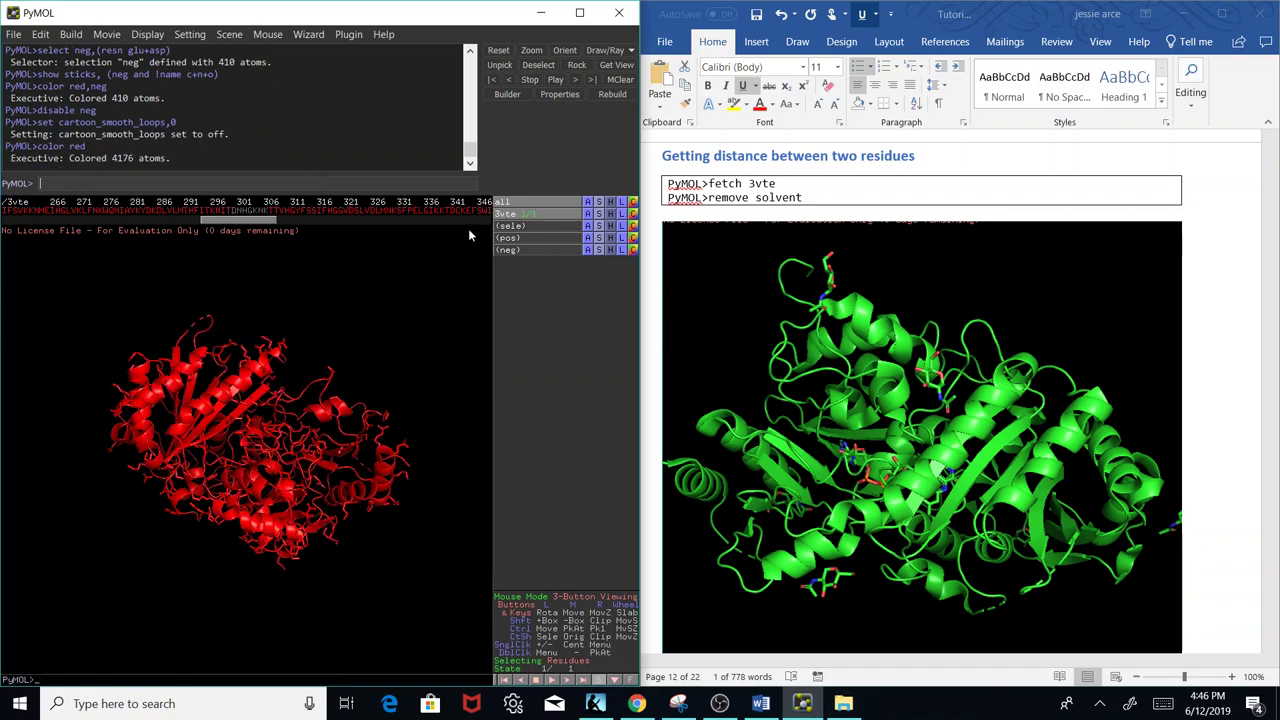
Apply the pretty preset to the 3vte object and turn the structure to a closer view.
click(588, 213)
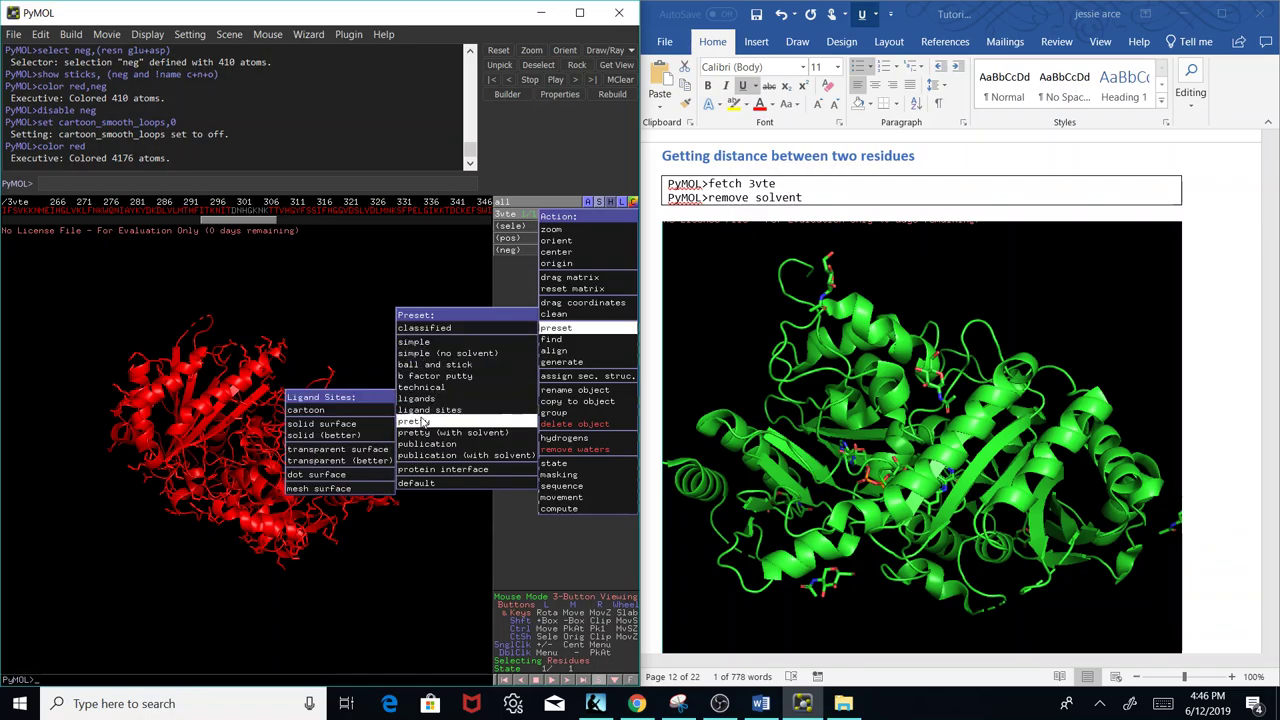
click(320, 408)
drag(420, 425, 340, 352)
right_drag(340, 348, 320, 478)
drag(320, 478, 333, 438)
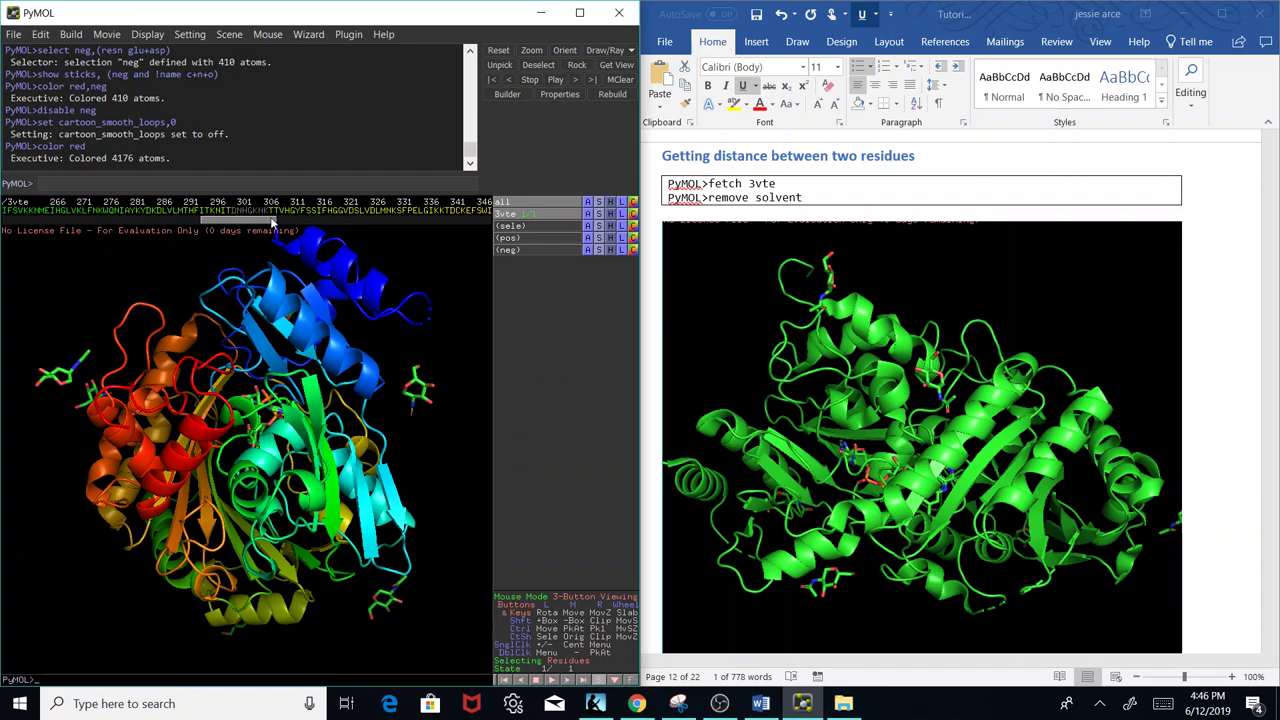
Select Ser314 in the sequence and locate its marked atoms on the structure at close range.
click(308, 212)
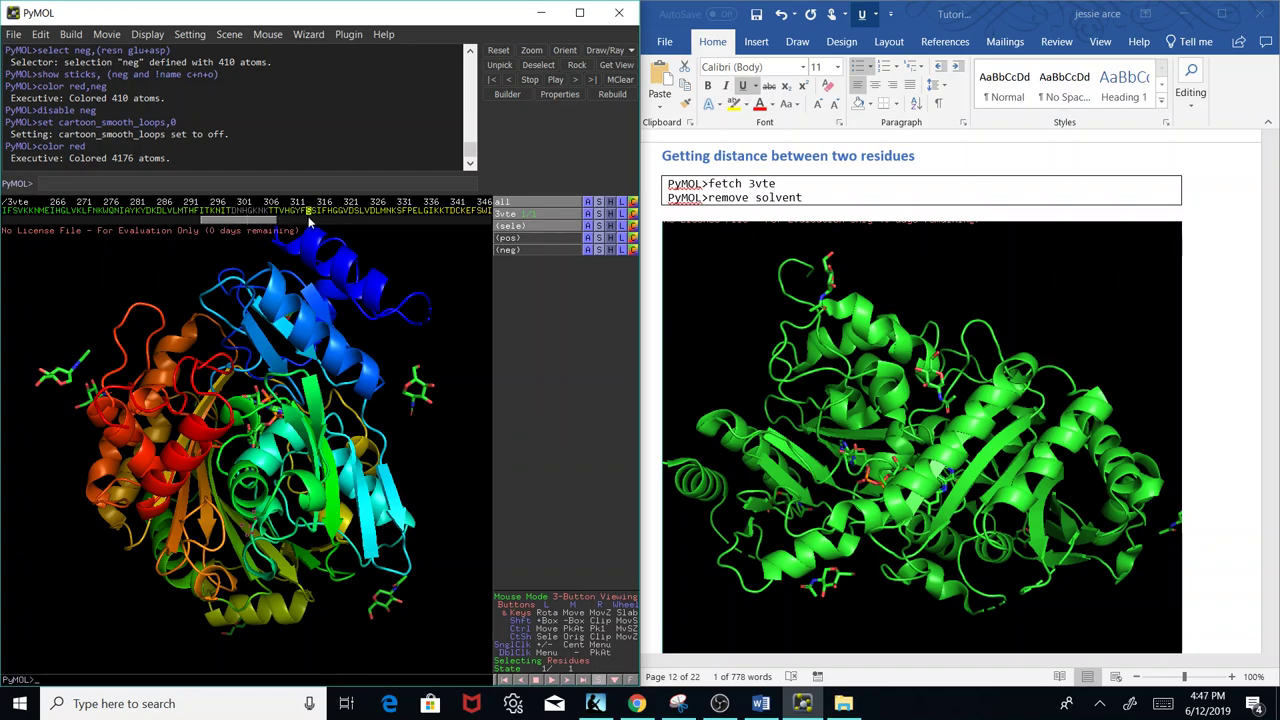
drag(313, 510, 352, 430)
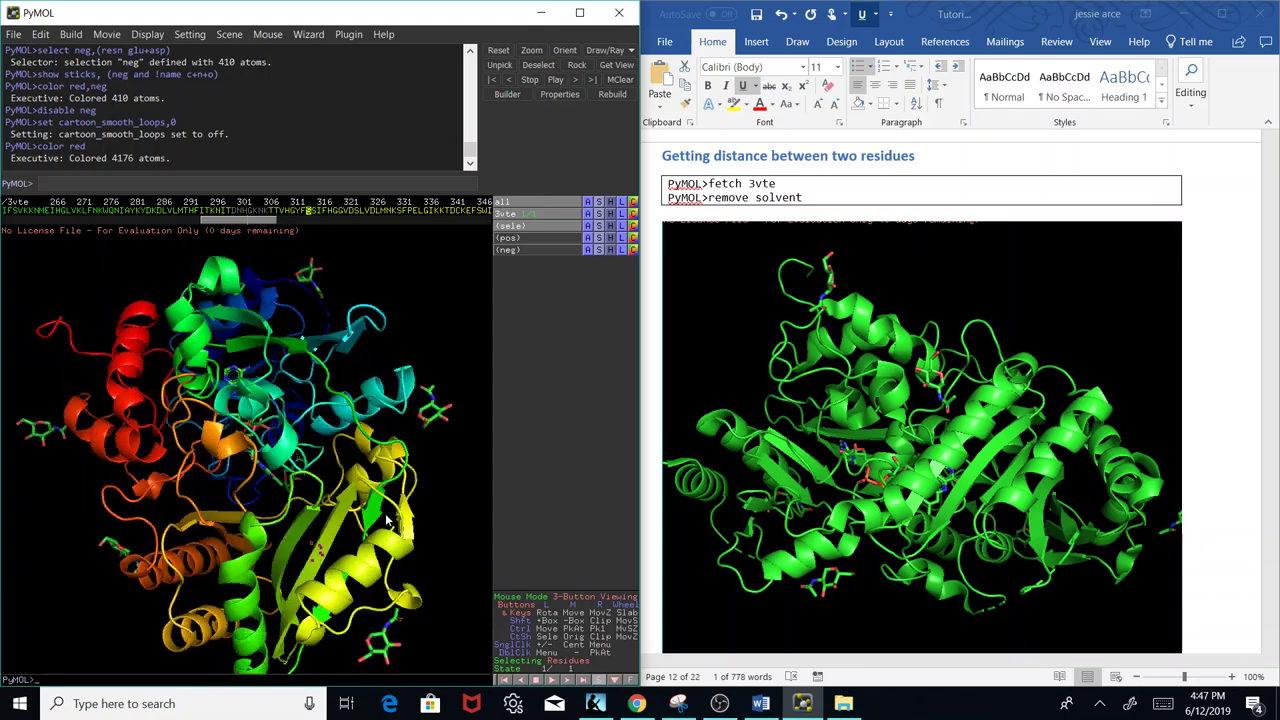
drag(388, 520, 214, 425)
right_drag(214, 425, 193, 557)
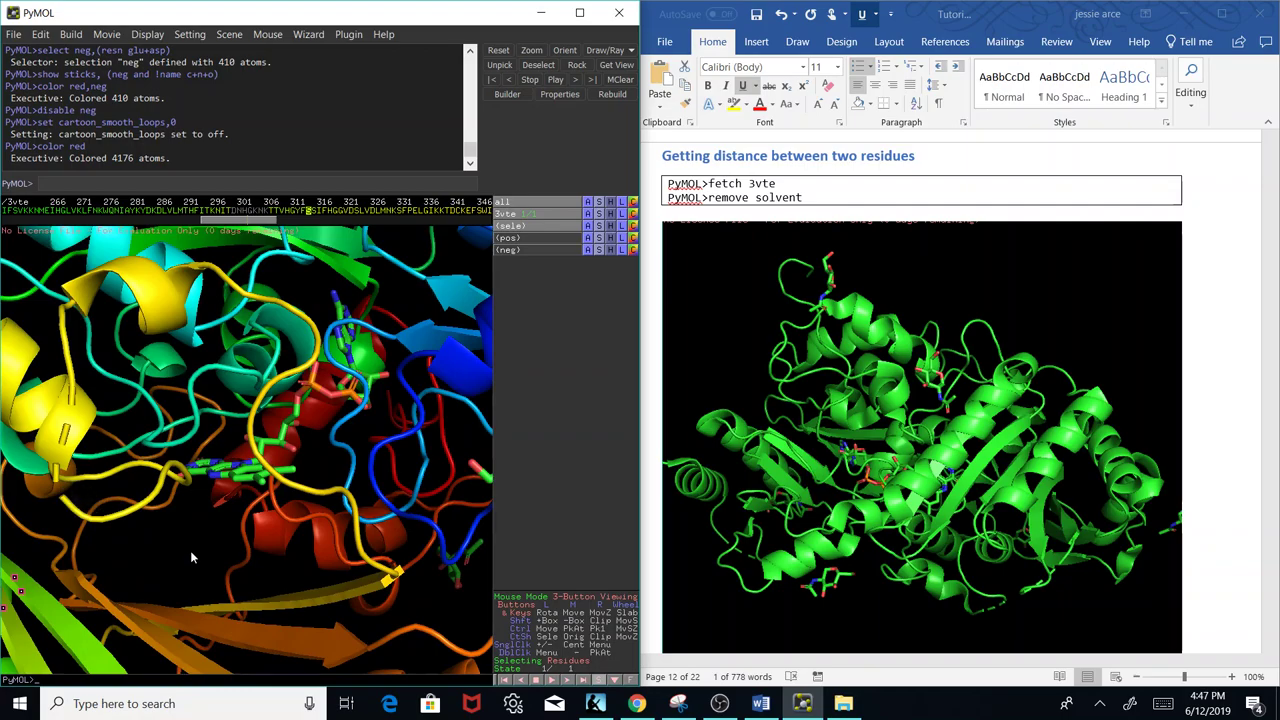
drag(192, 557, 193, 352)
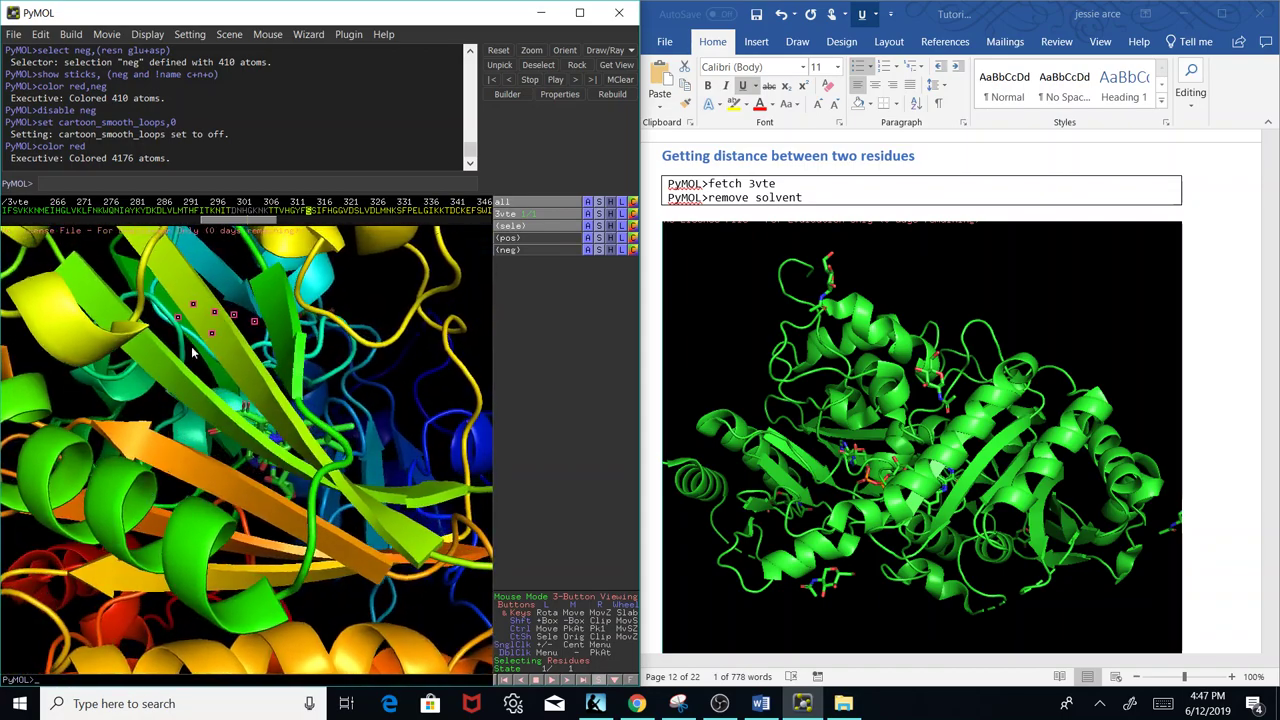
Add Val260 to the selection and remove it again, and deselect Ser314 on the structure.
click(274, 311)
click(282, 316)
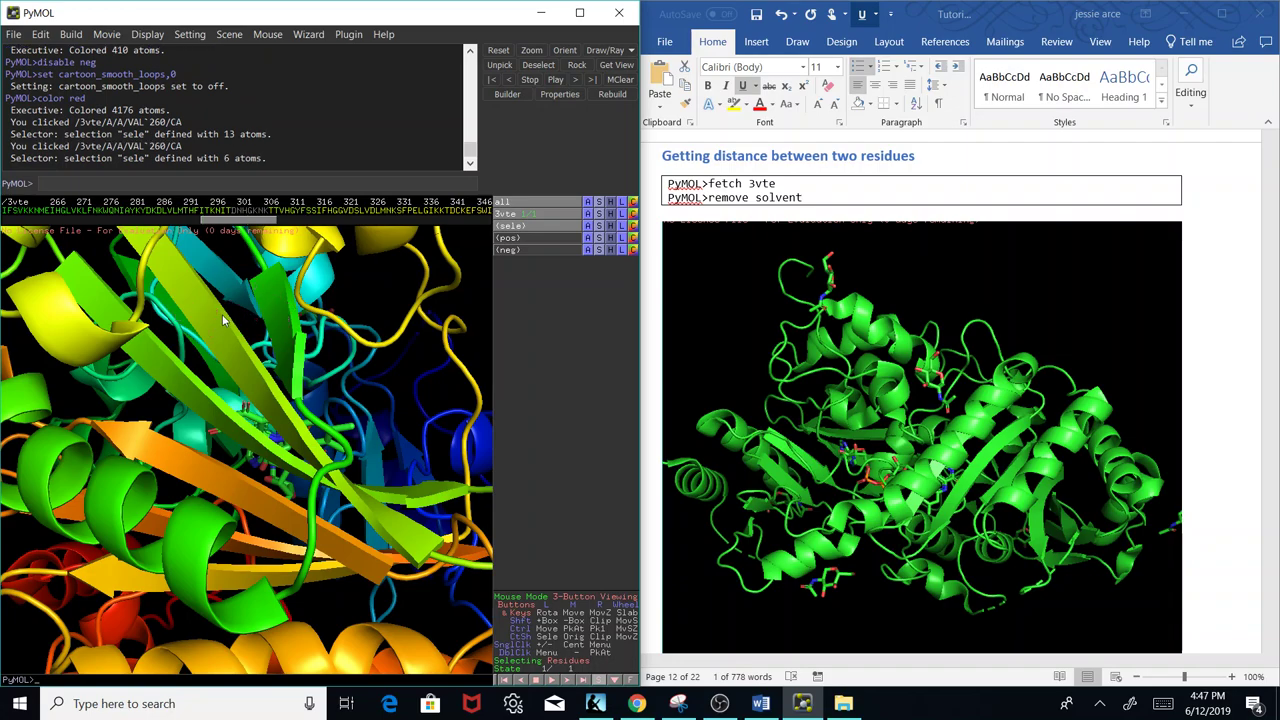
click(266, 316)
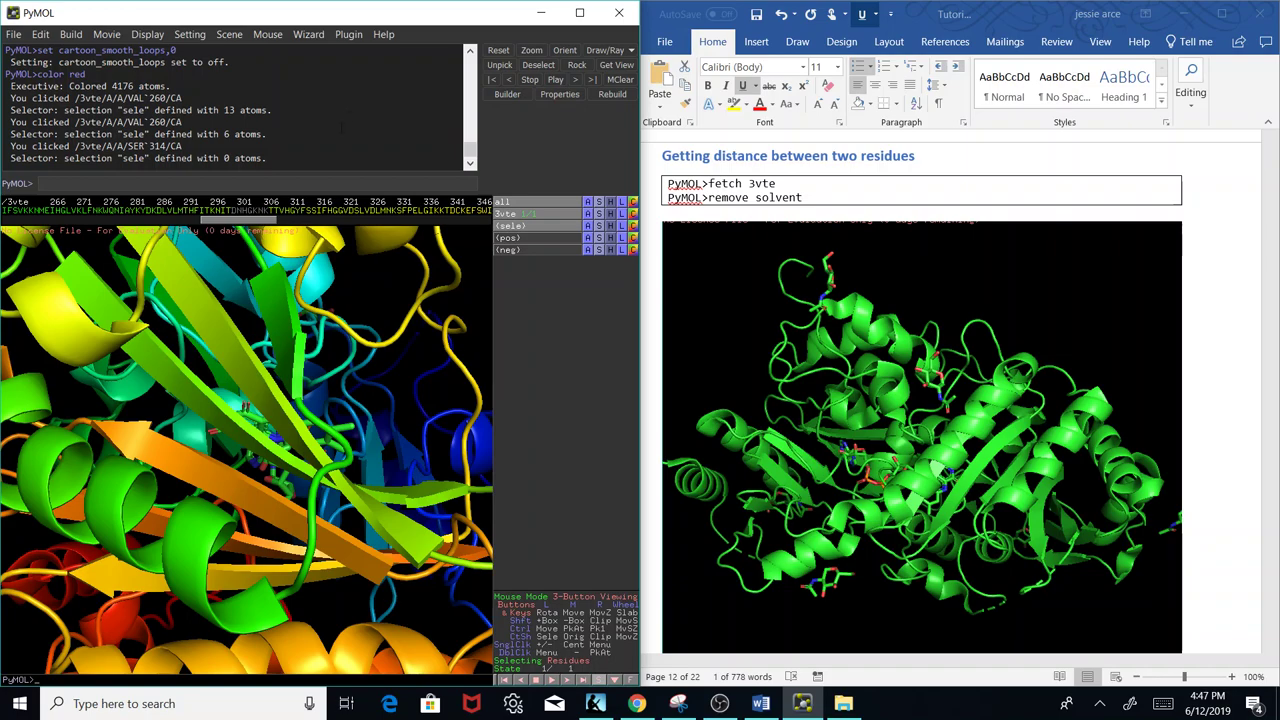
Start the Measurement wizard in Distances mode and measure from the CA atom of Phe313 to the CA atom of Val260.
click(310, 36)
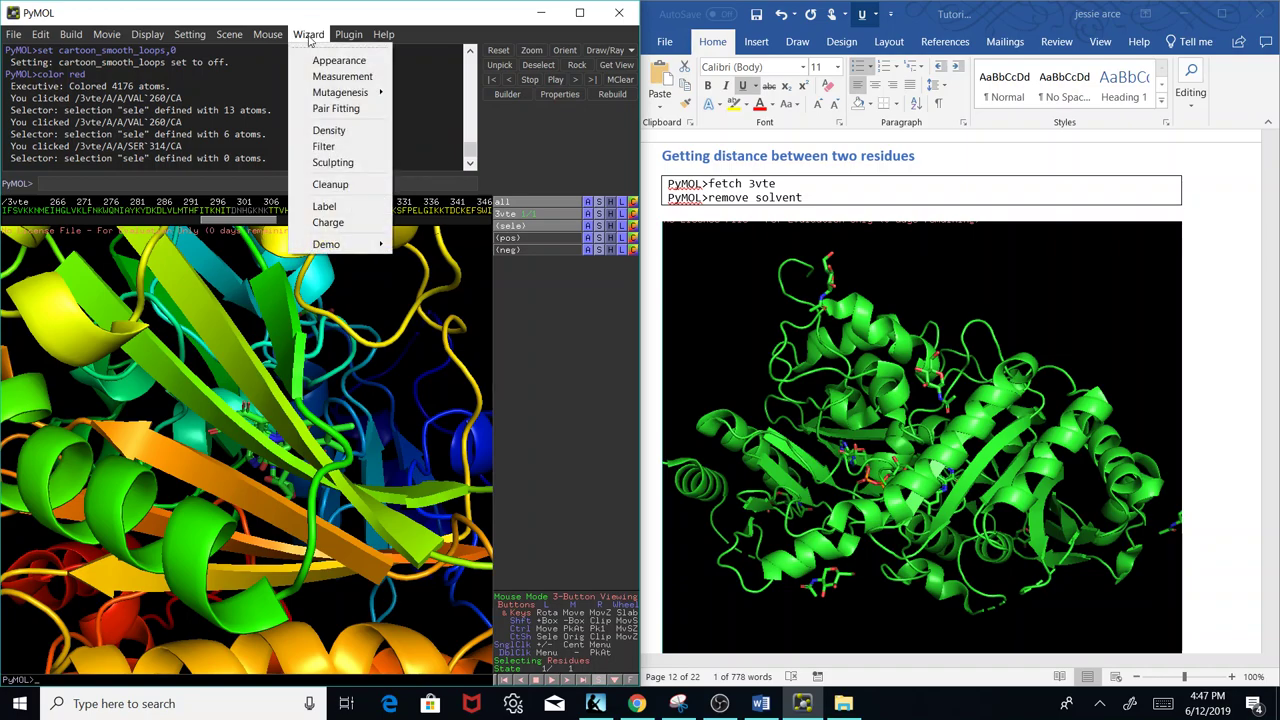
click(340, 77)
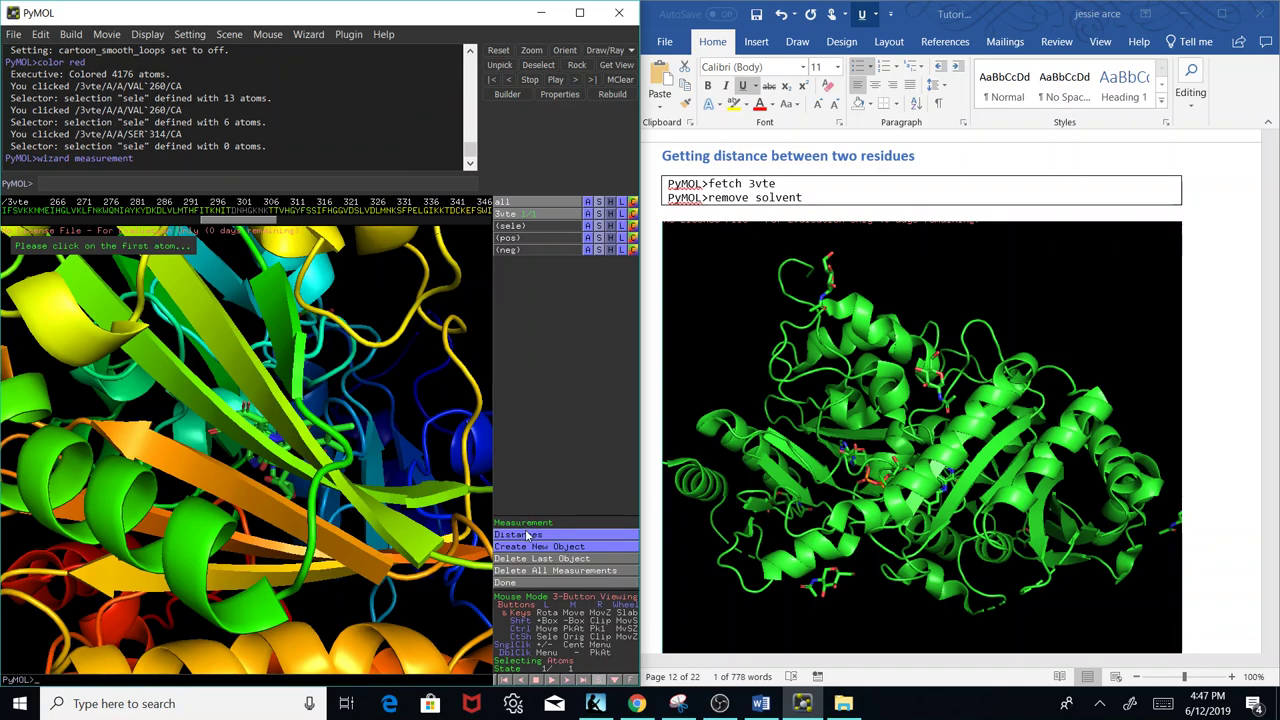
click(527, 535)
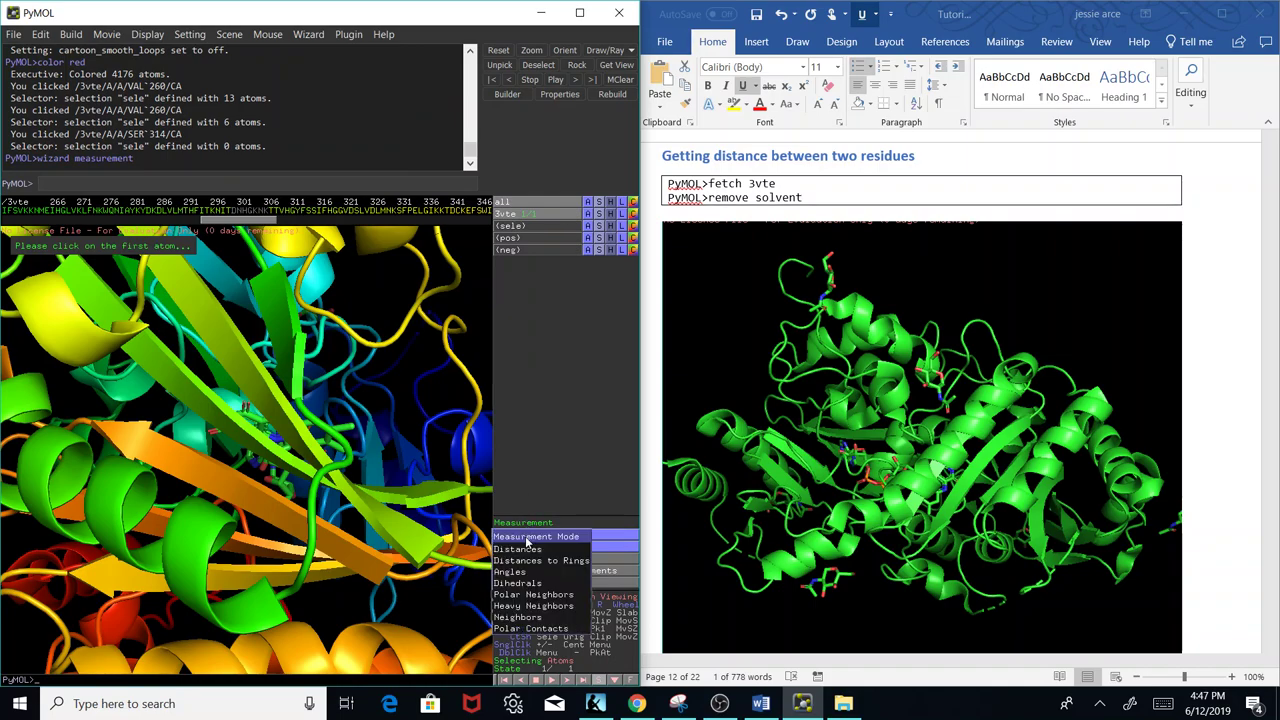
click(526, 549)
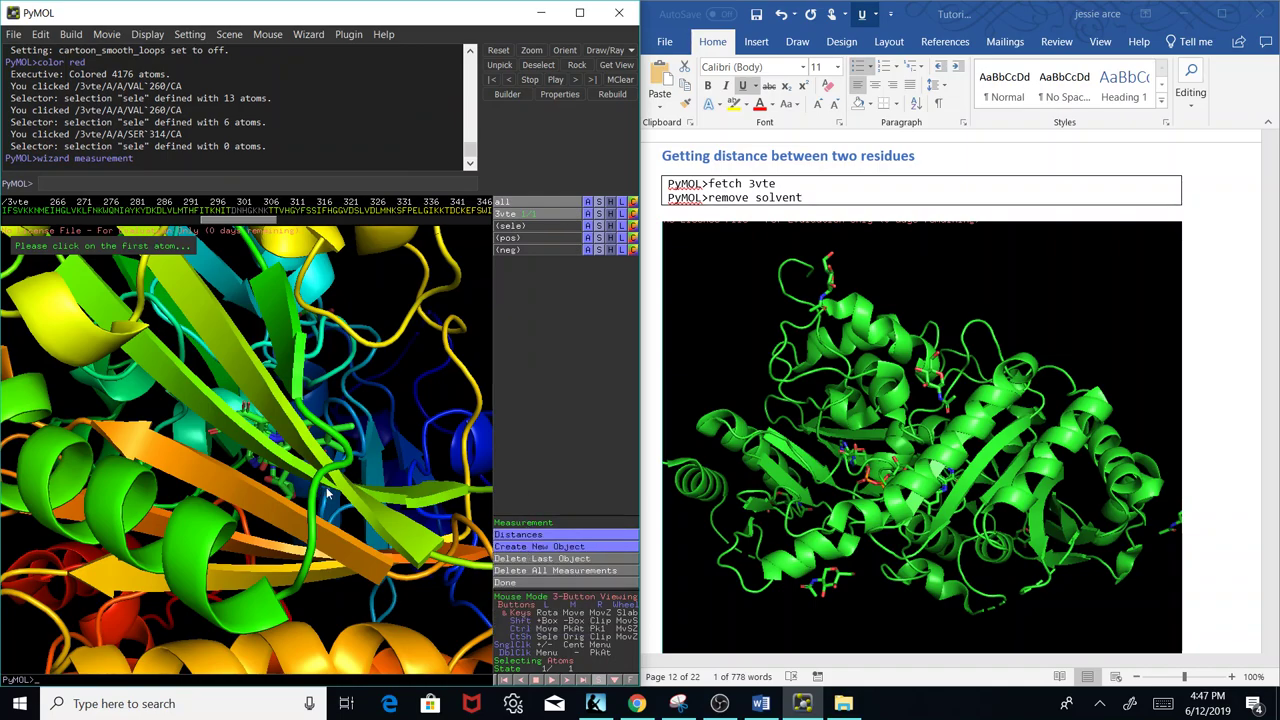
click(228, 336)
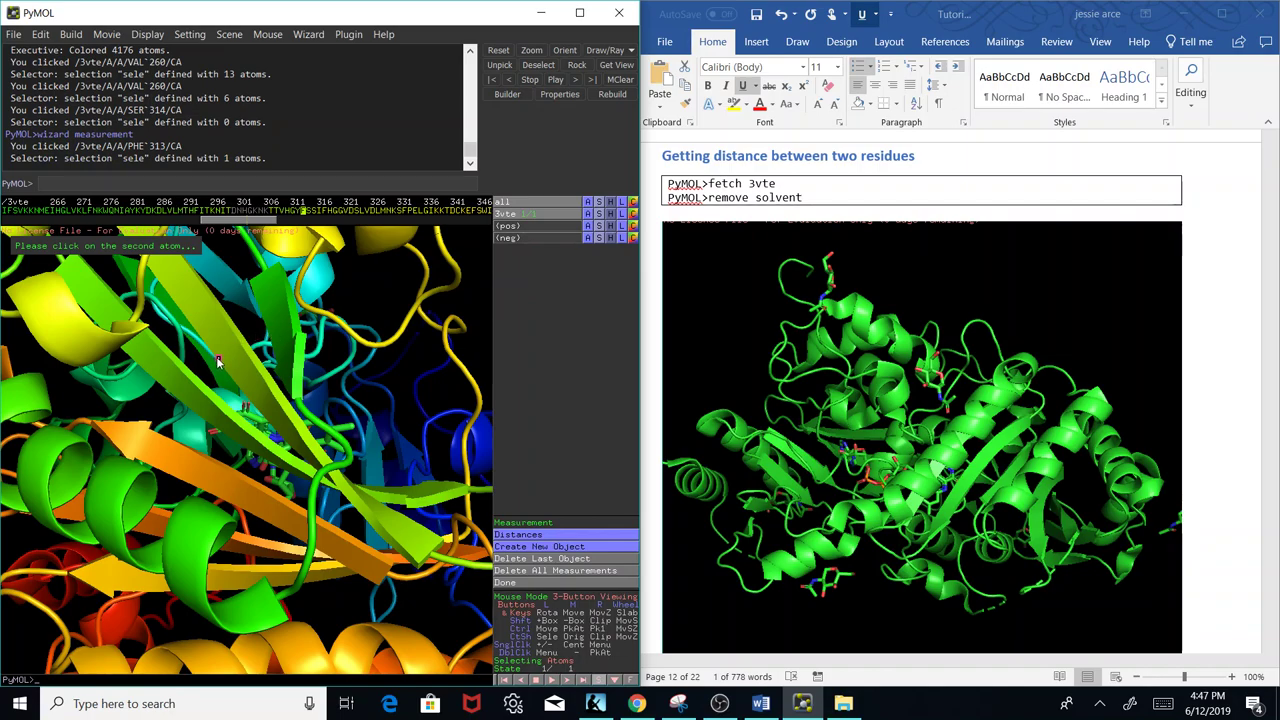
click(286, 324)
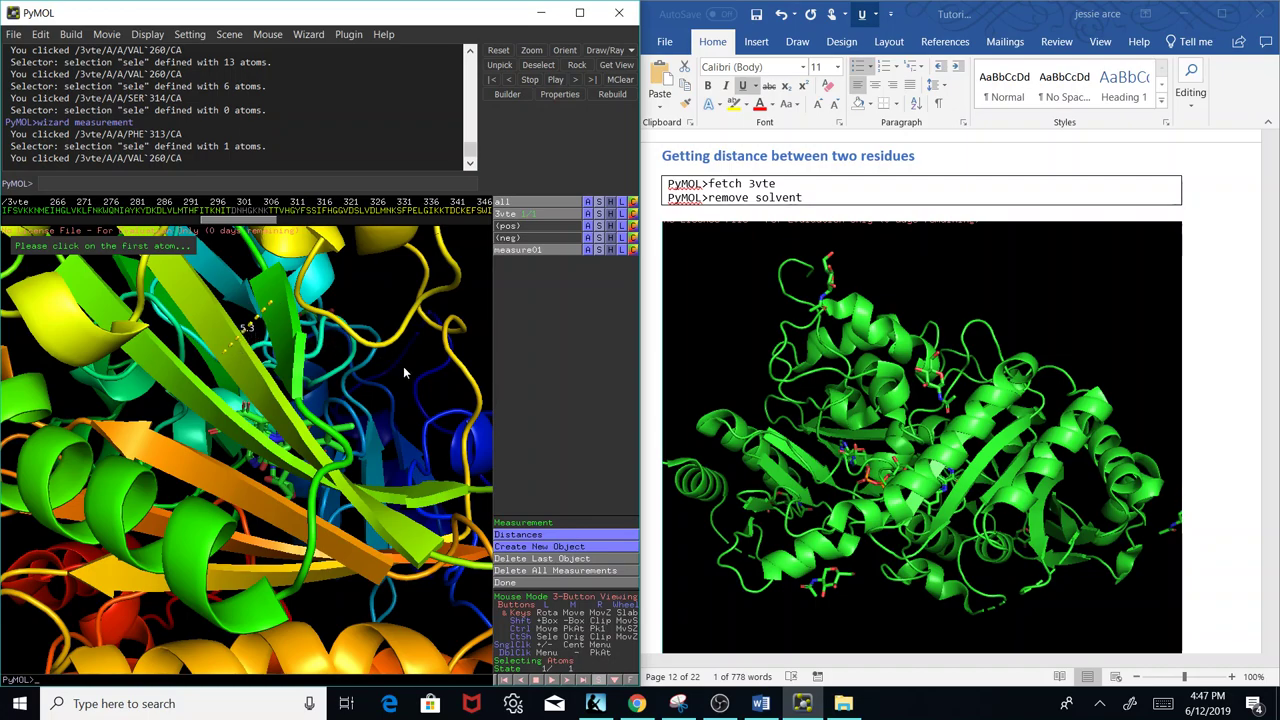
Measure the distance from atom C7M of the FAD ligand to the CA atom of Lys377 and inspect it from another side.
drag(403, 366, 324, 402)
click(310, 432)
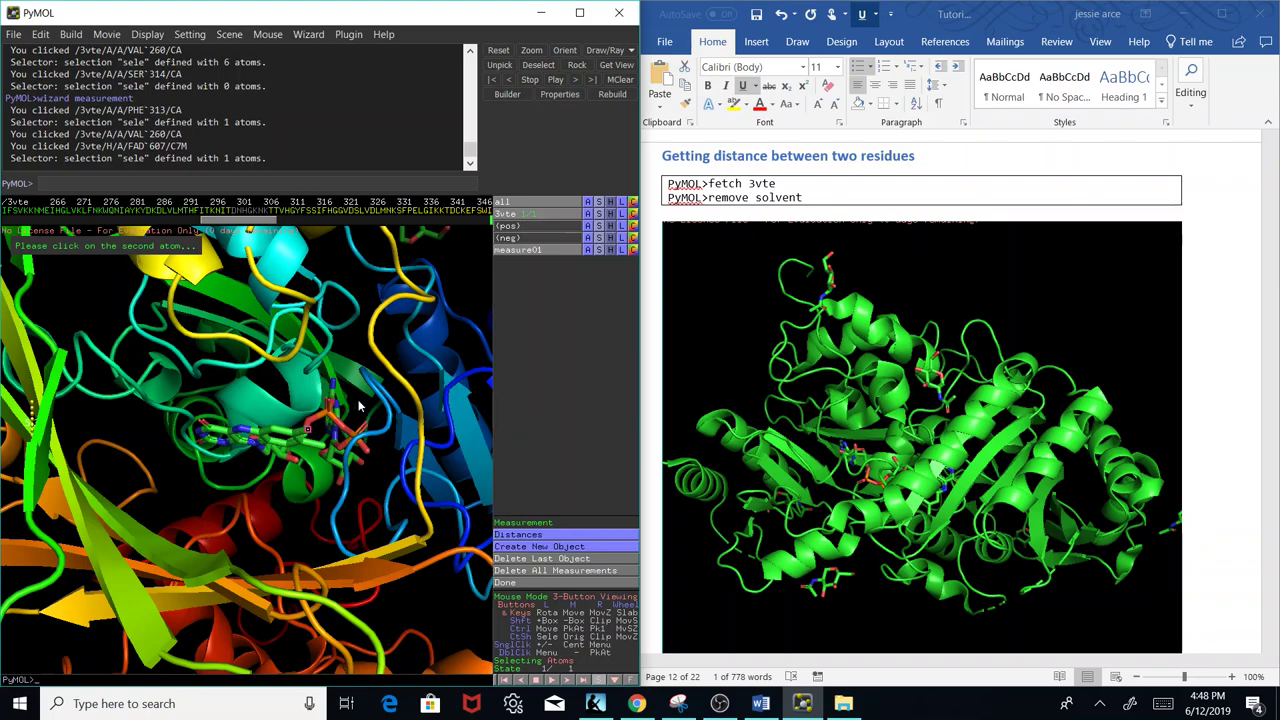
click(391, 373)
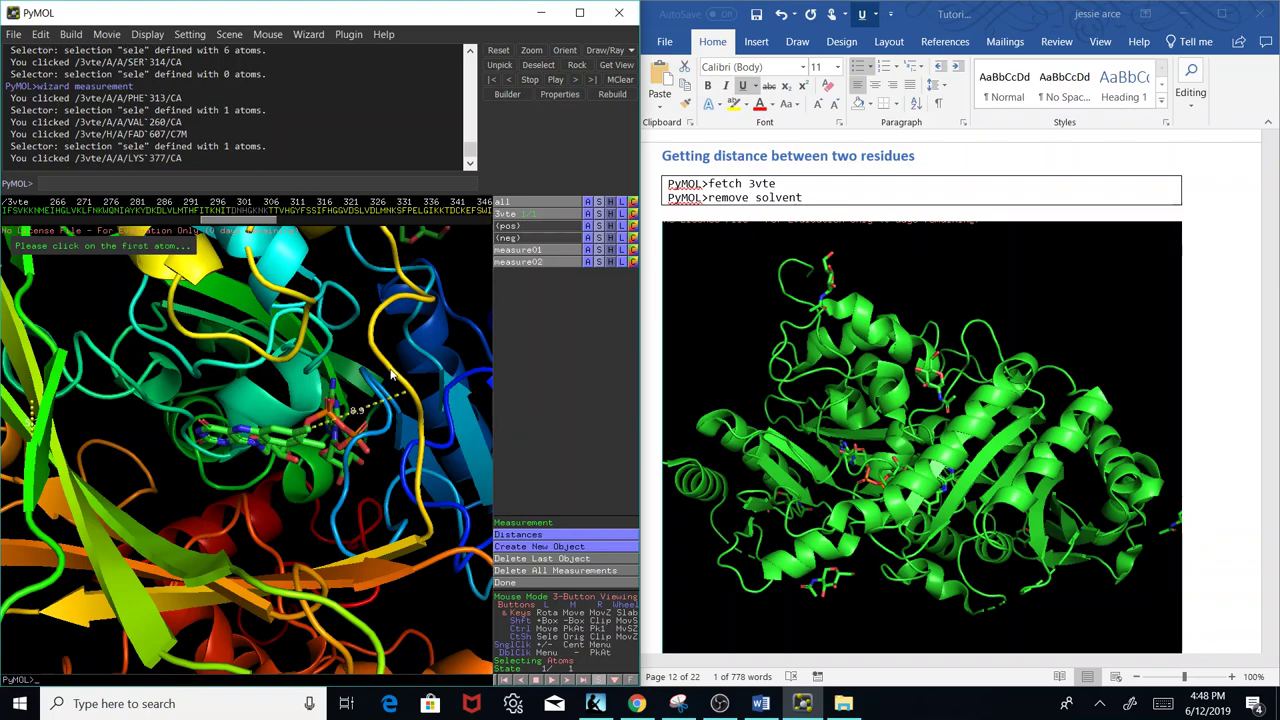
drag(407, 445, 310, 334)
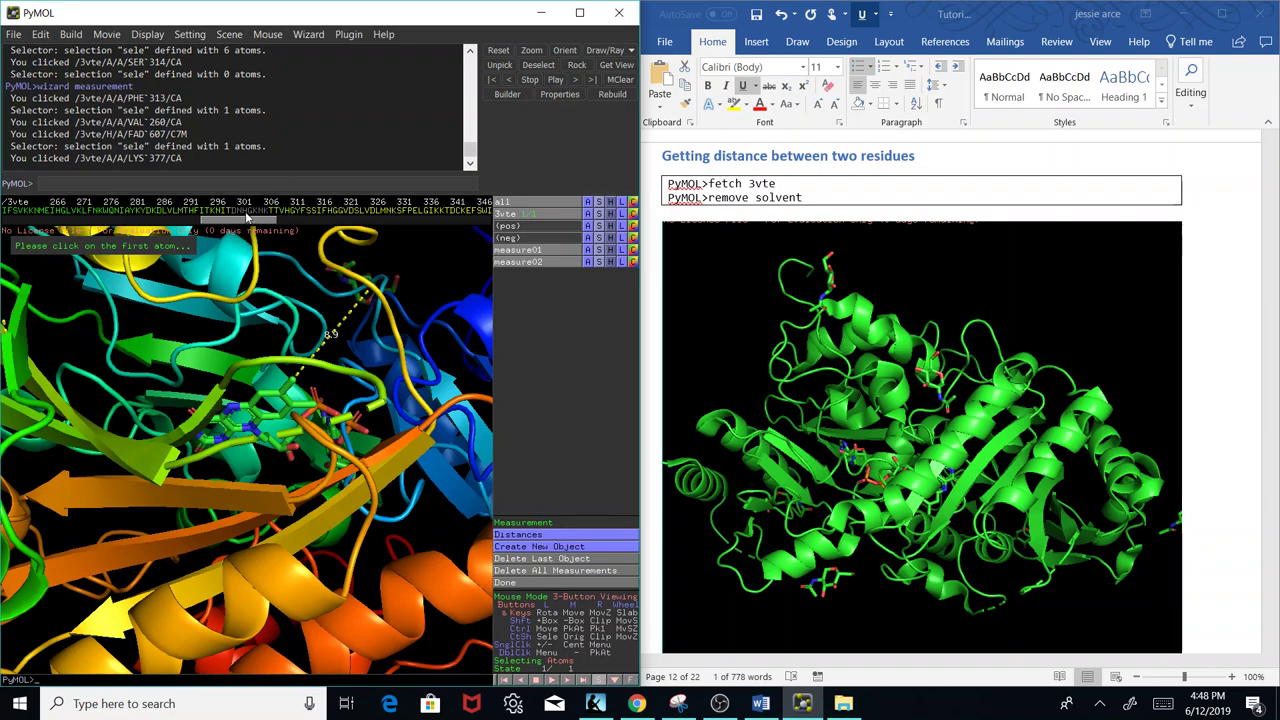
Try to measure distances between residues picked in the sequence, and finish the Measurement wizard.
click(247, 213)
drag(271, 219, 284, 231)
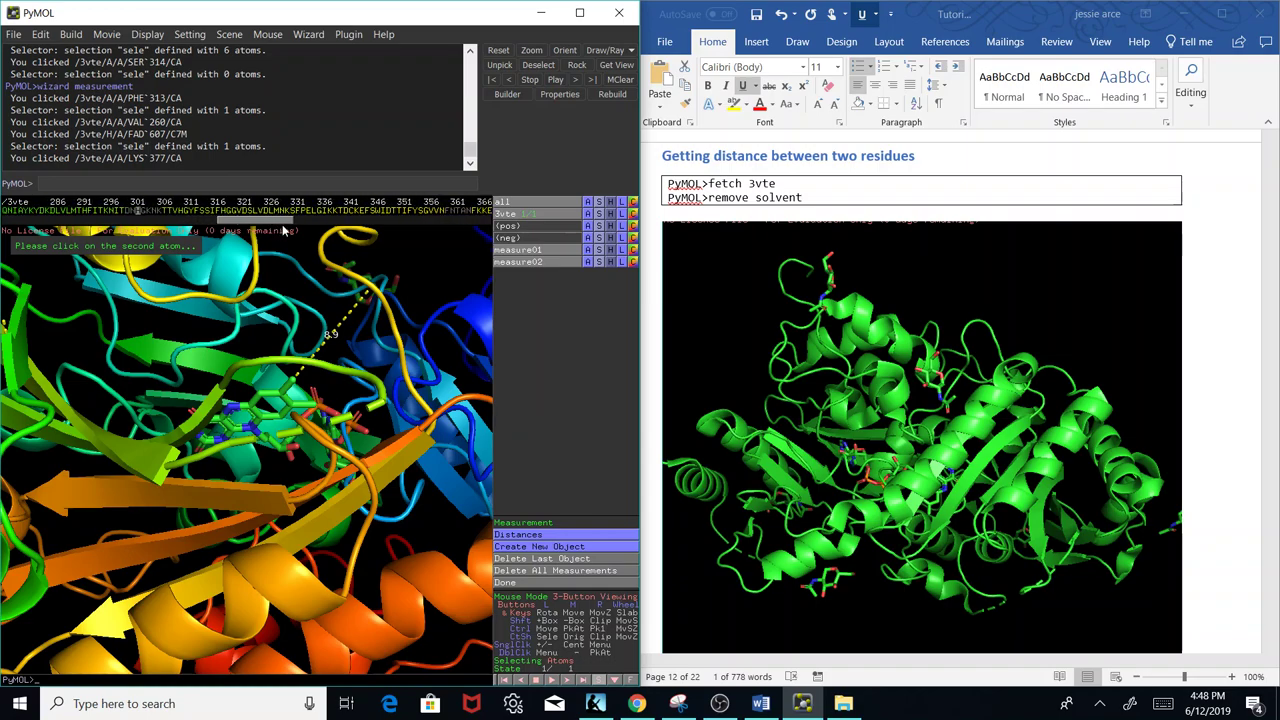
click(160, 209)
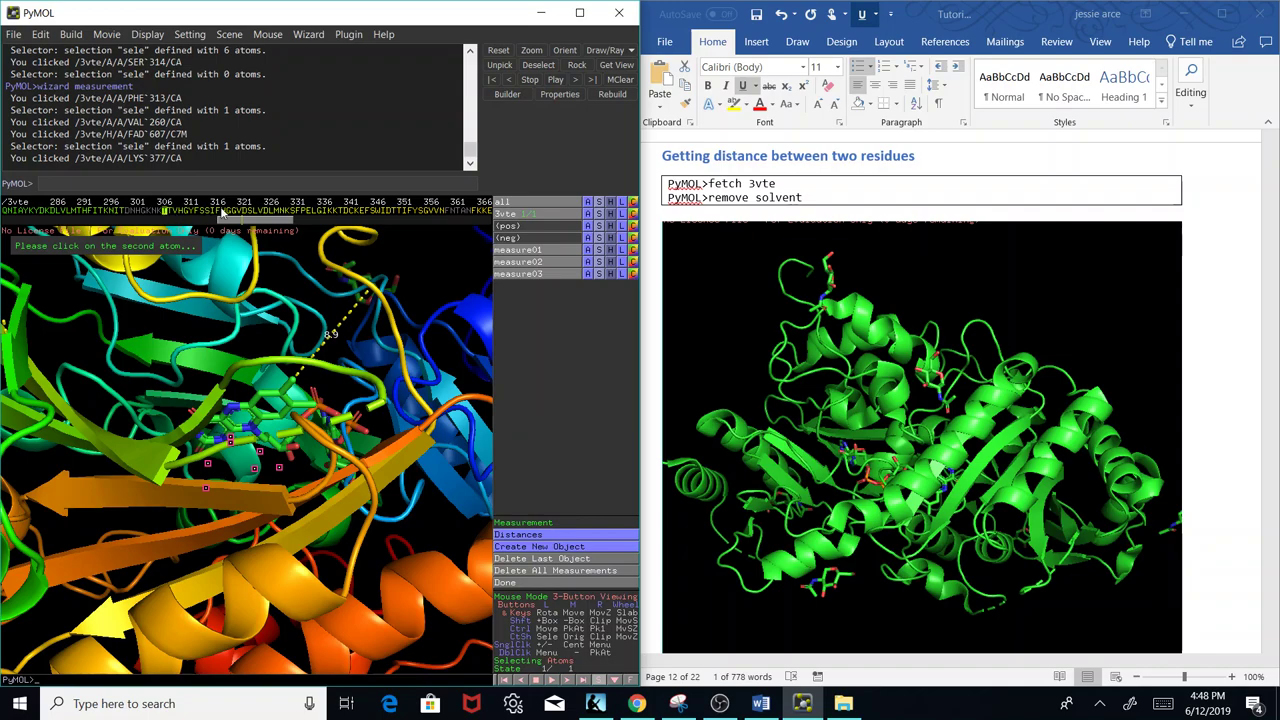
click(276, 211)
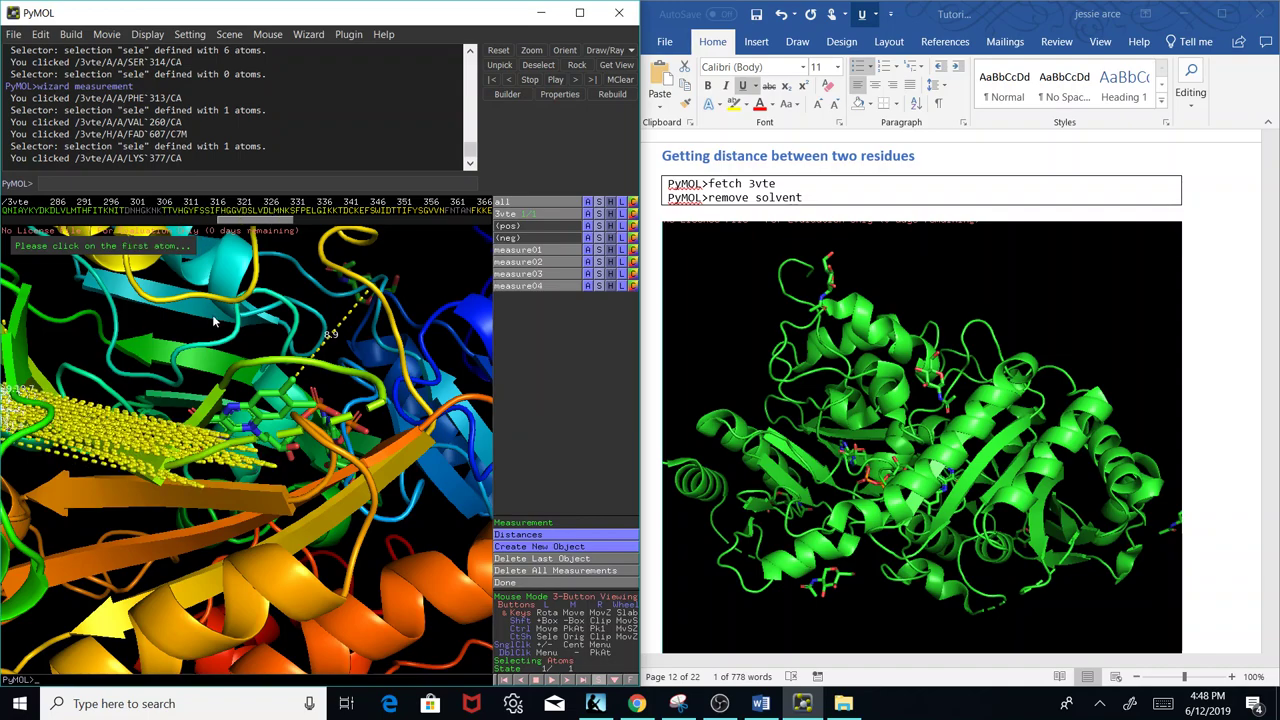
click(532, 581)
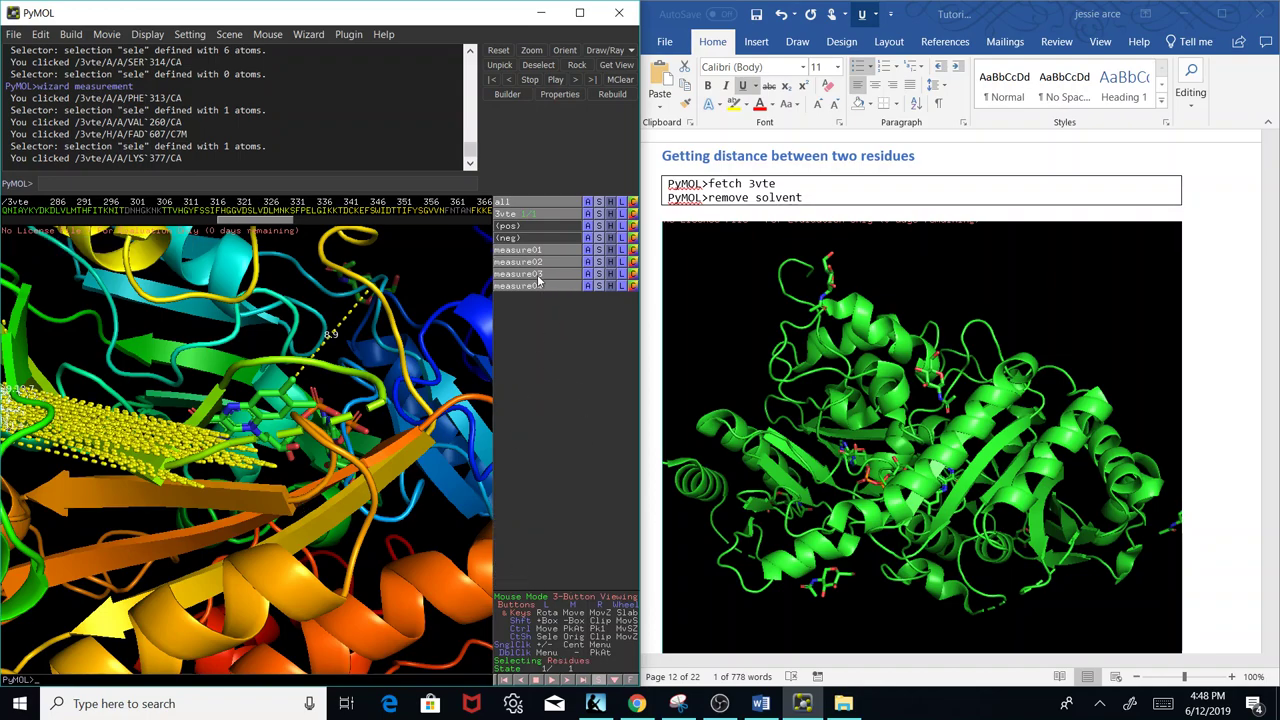
Delete the measurement objects measure01 through measure04.
click(589, 251)
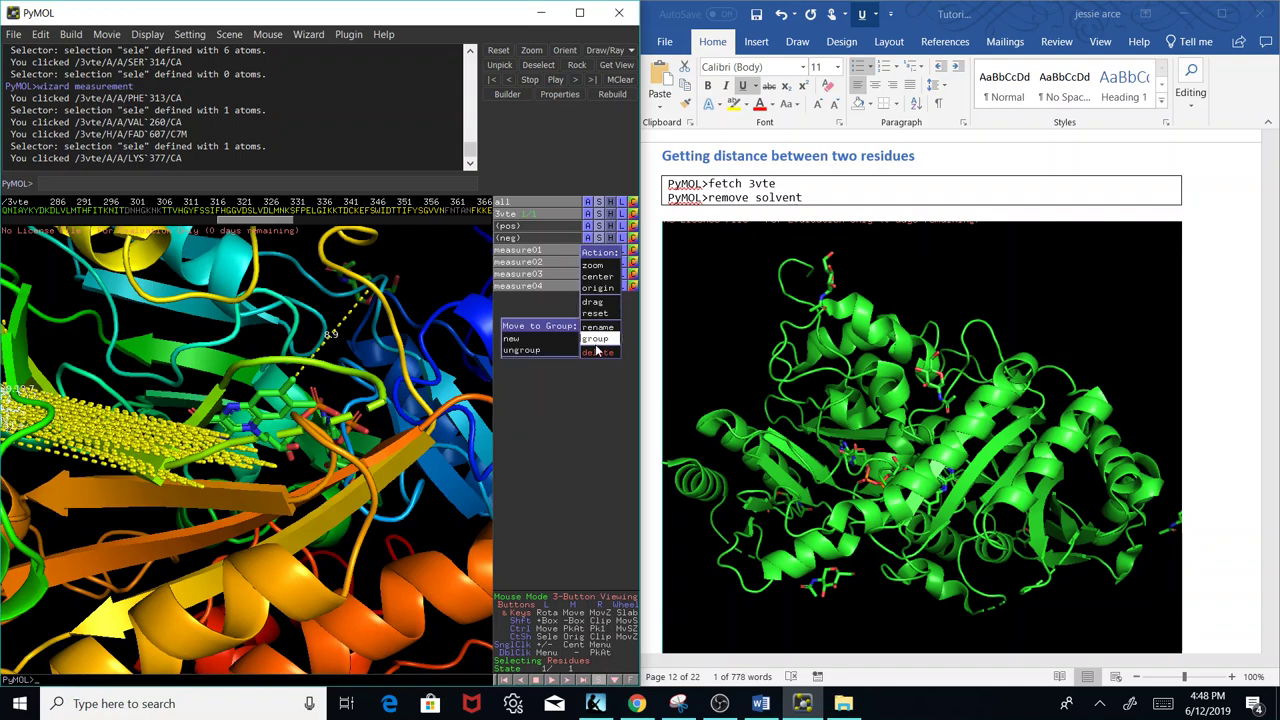
click(597, 352)
click(589, 251)
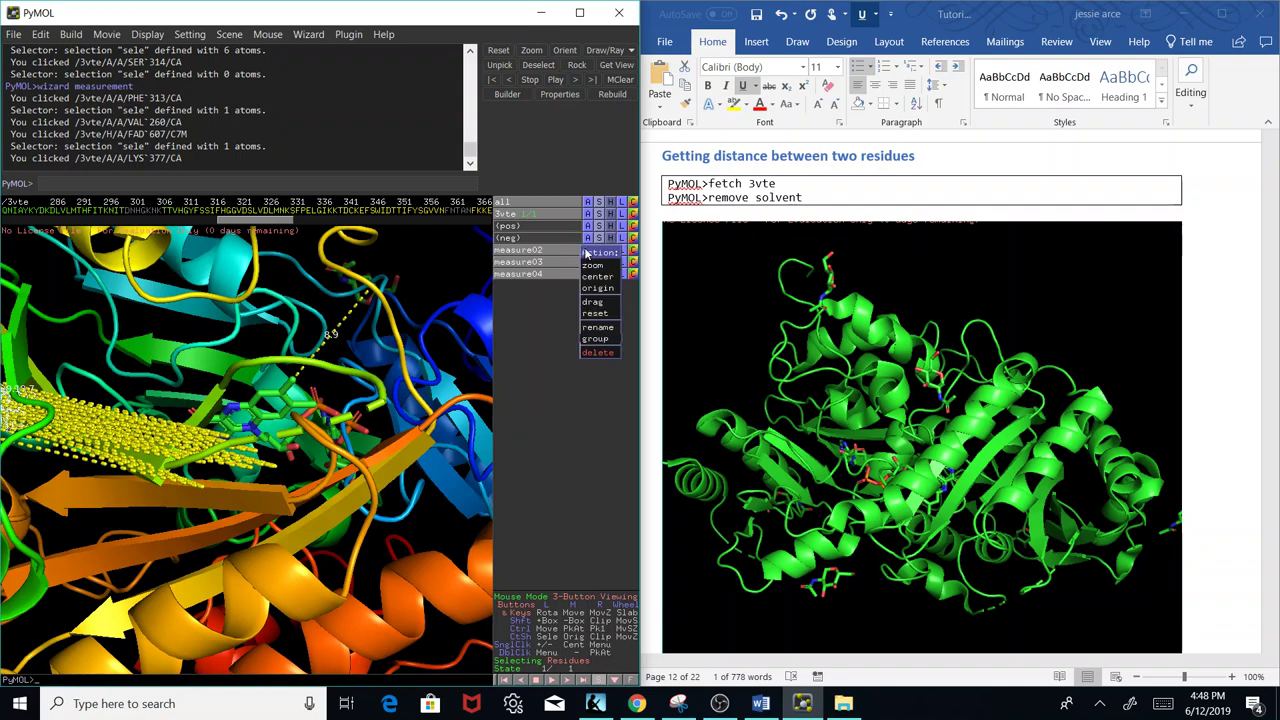
click(588, 354)
click(589, 251)
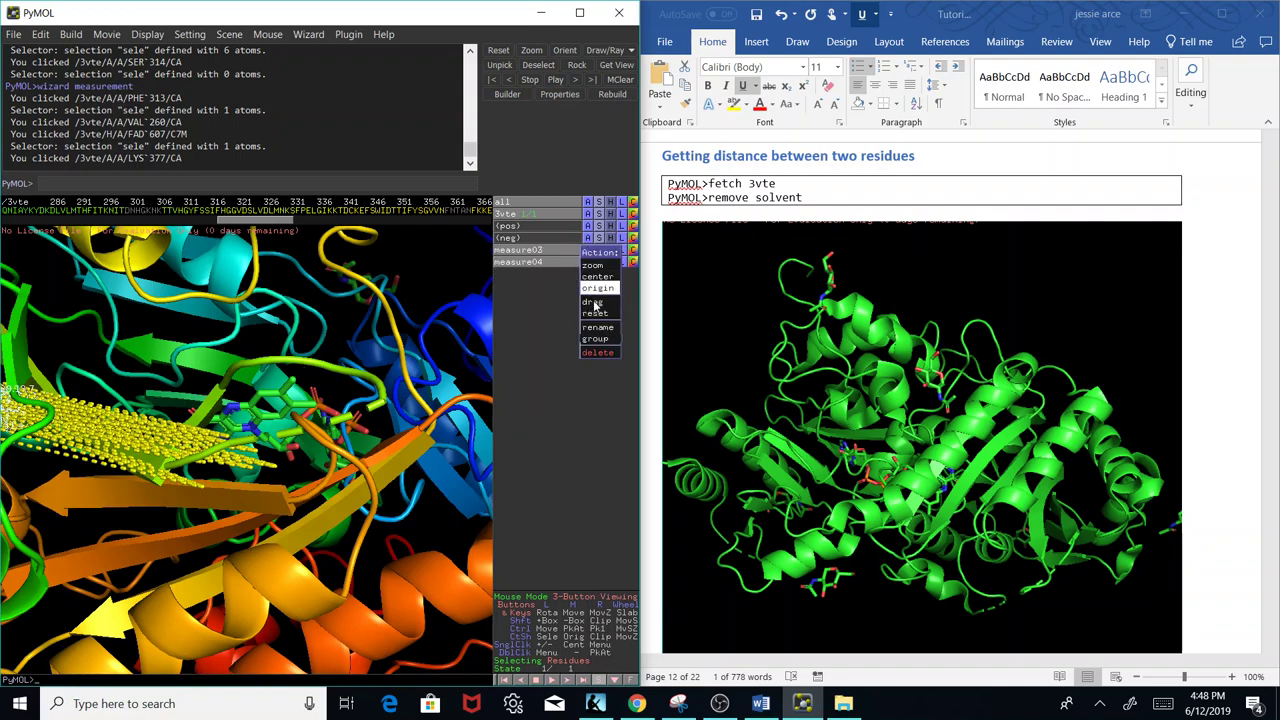
click(597, 352)
click(589, 249)
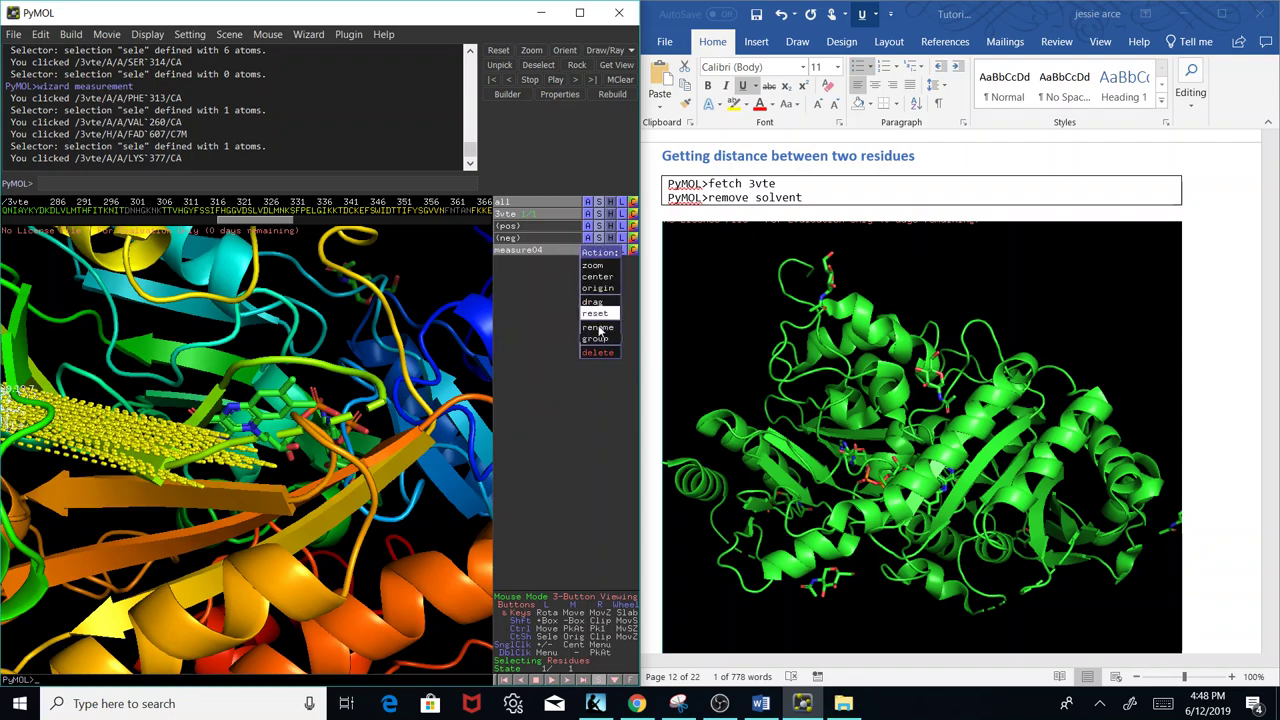
click(597, 352)
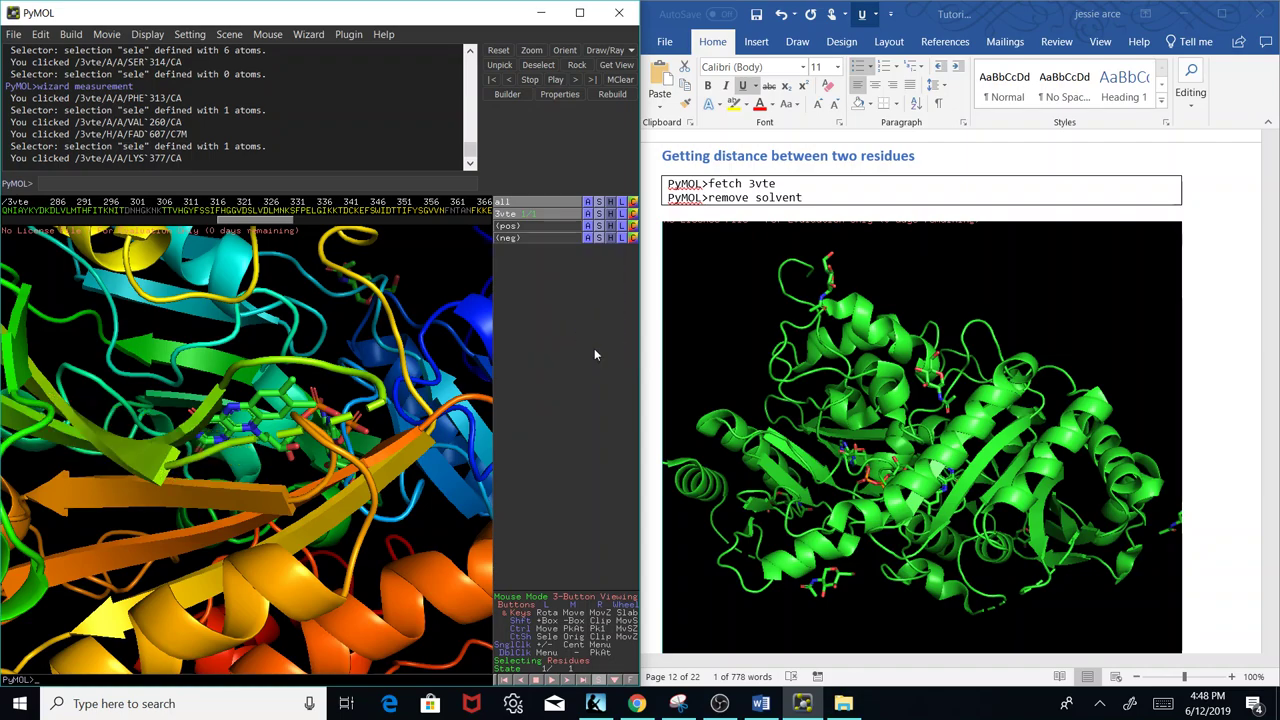
Select residues S331 and K338 in the sequence, color them red, and rotate the structure to view them.
click(292, 211)
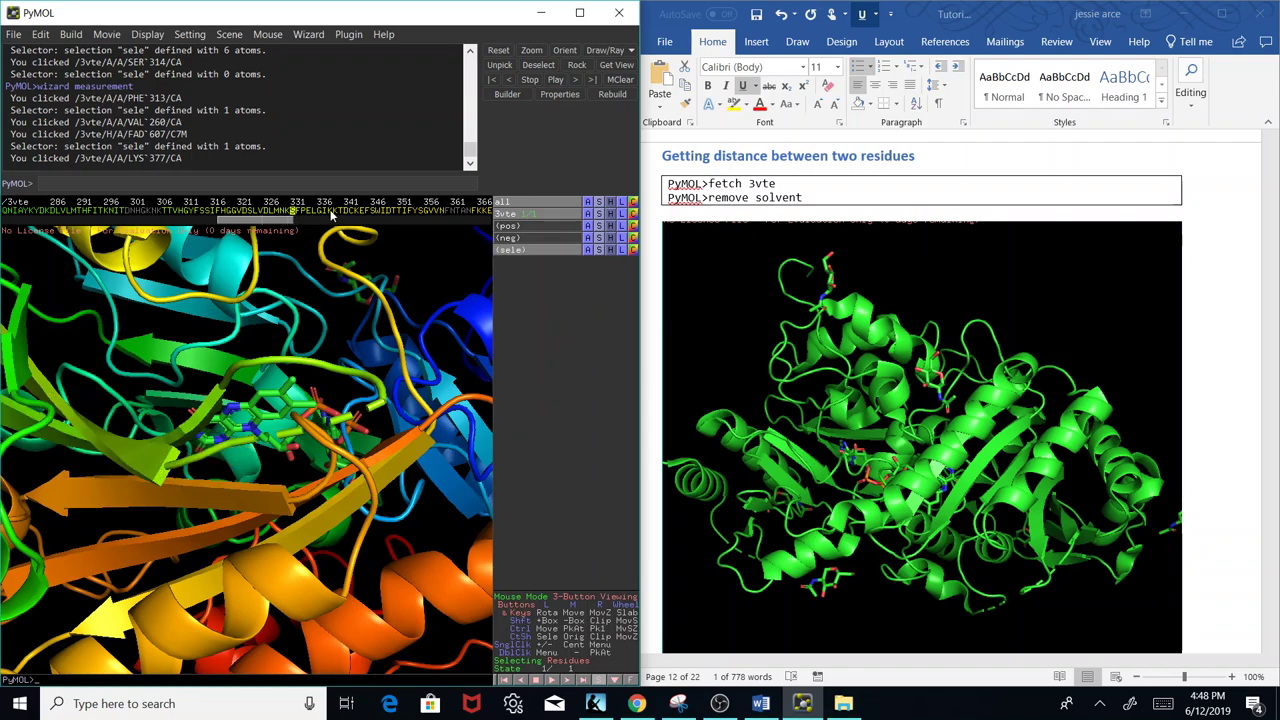
drag(292, 318, 316, 326)
right_drag(316, 326, 154, 395)
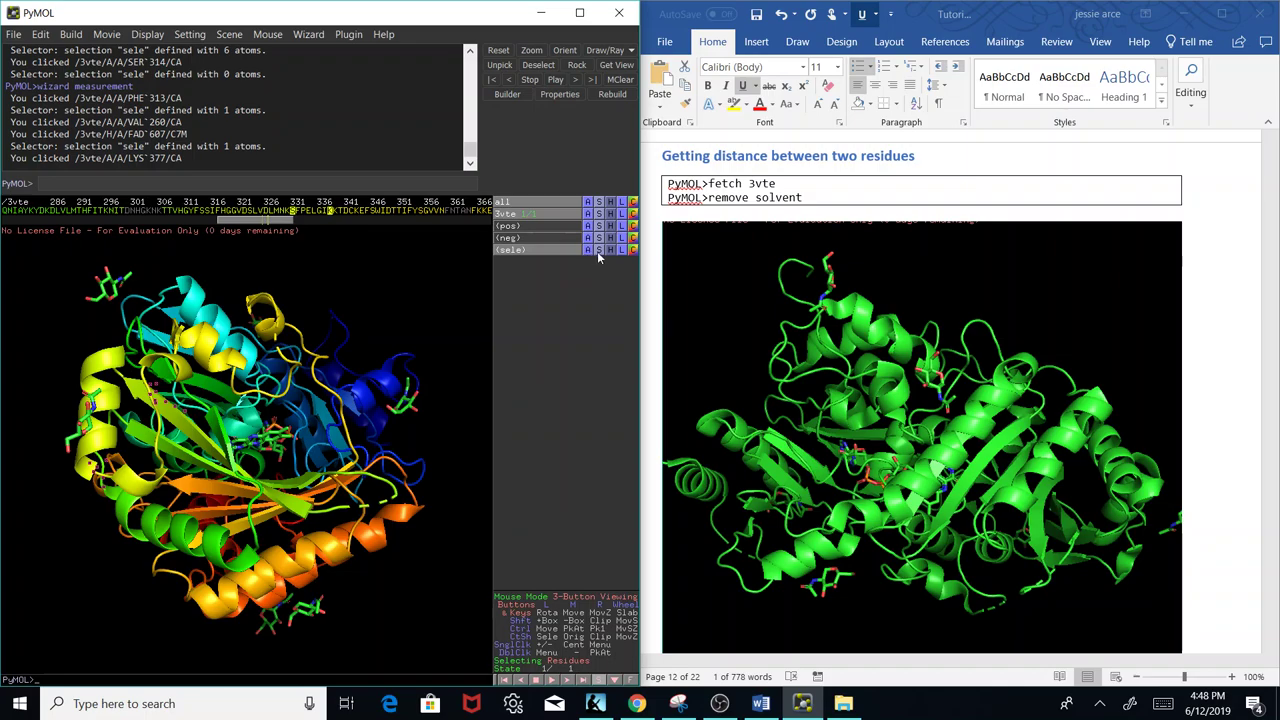
click(633, 251)
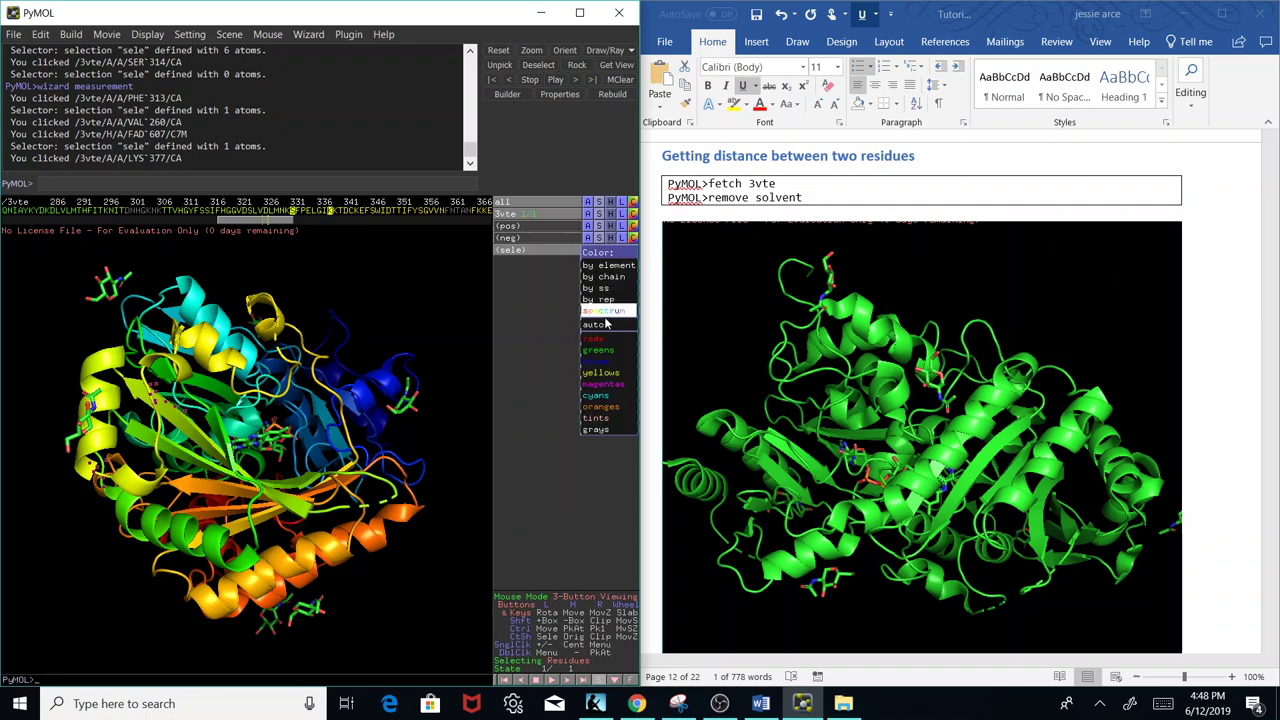
click(566, 341)
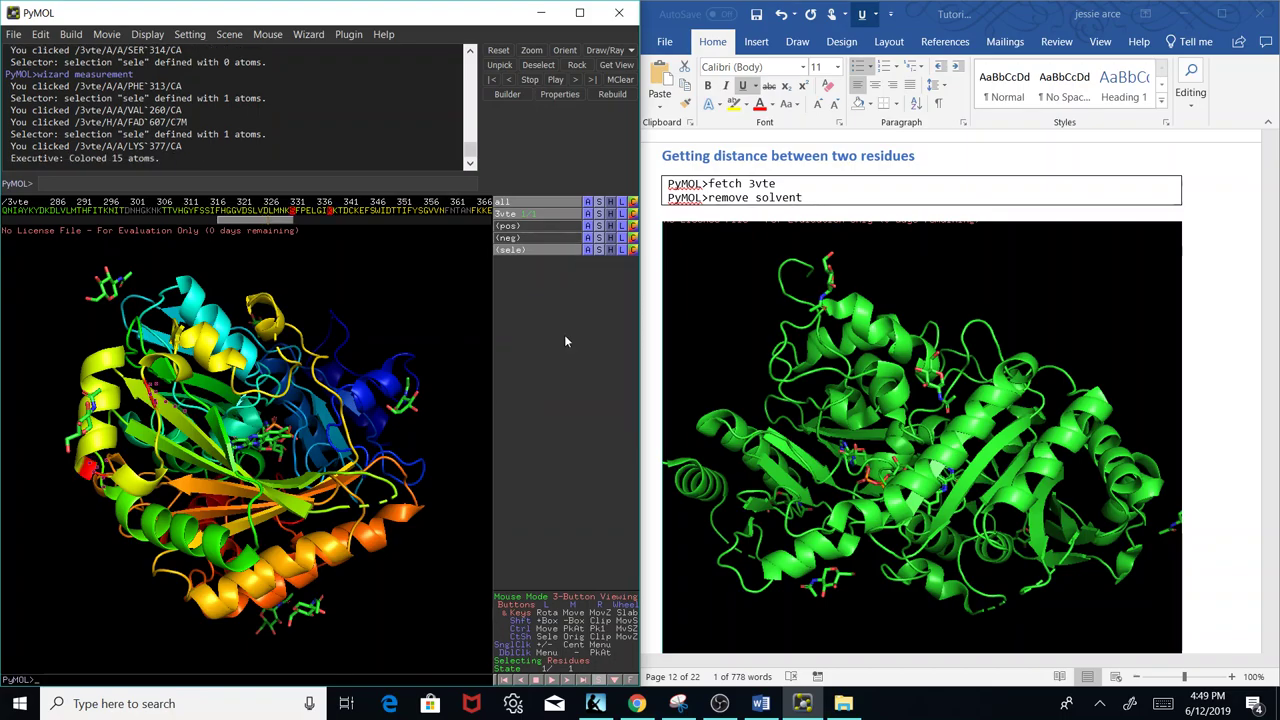
drag(206, 472, 290, 383)
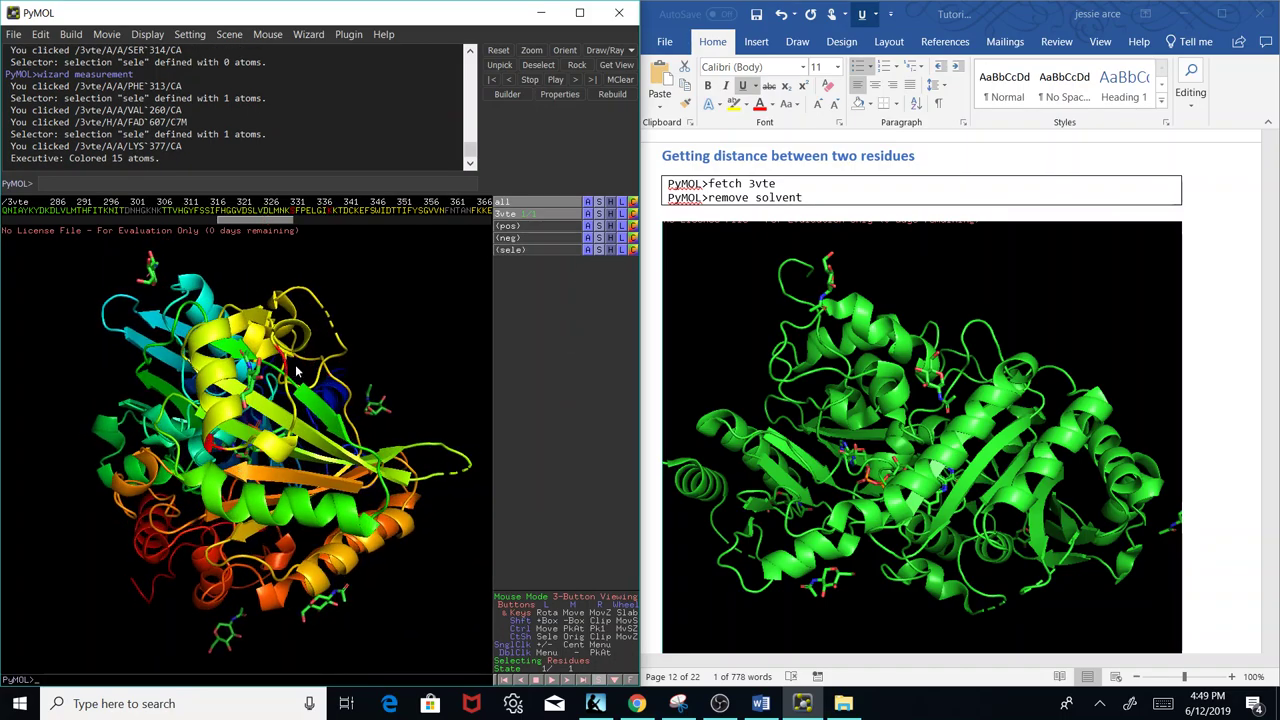
Color the entire 3vte structure yellow.
drag(298, 440, 245, 570)
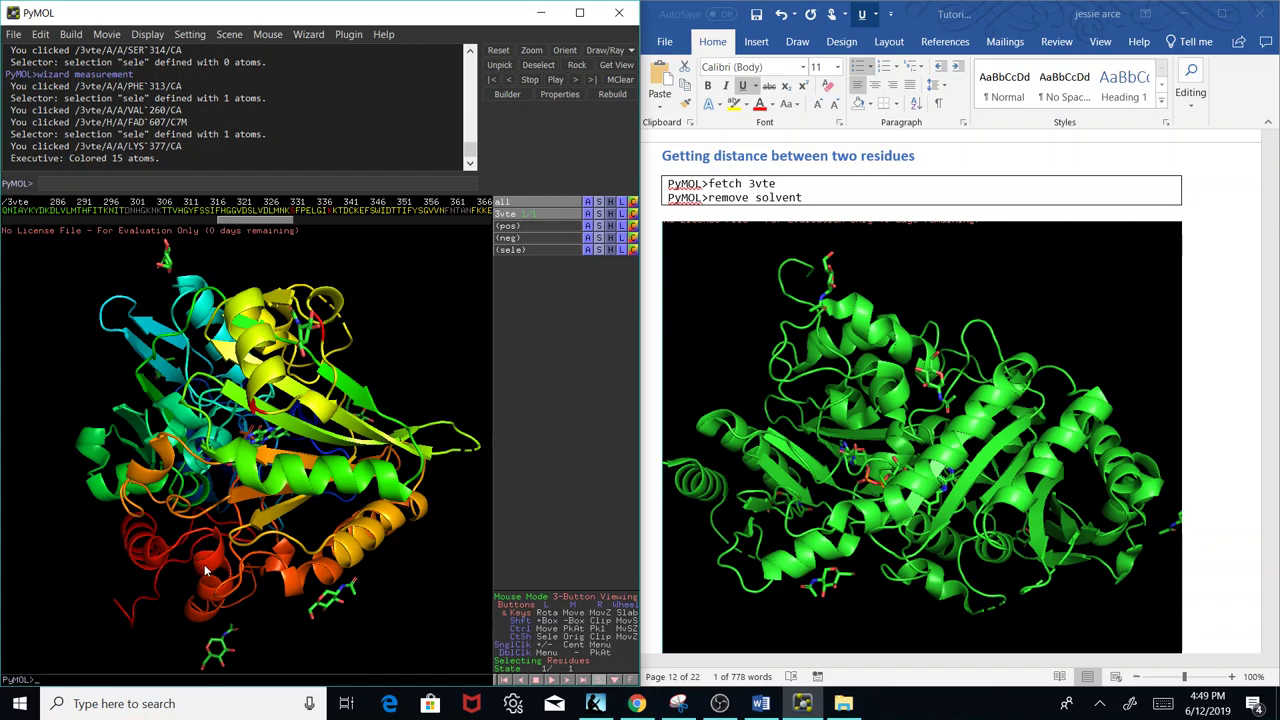
drag(322, 403, 270, 274)
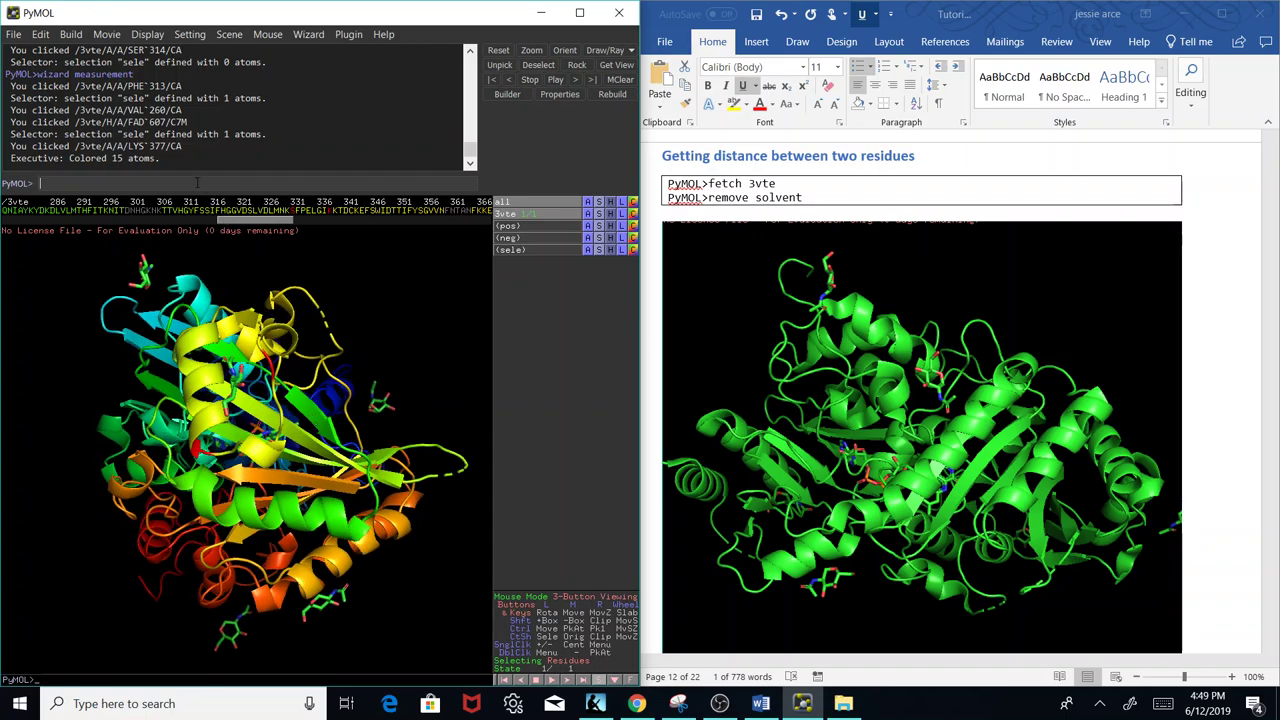
text(color yellow)
key(Return)
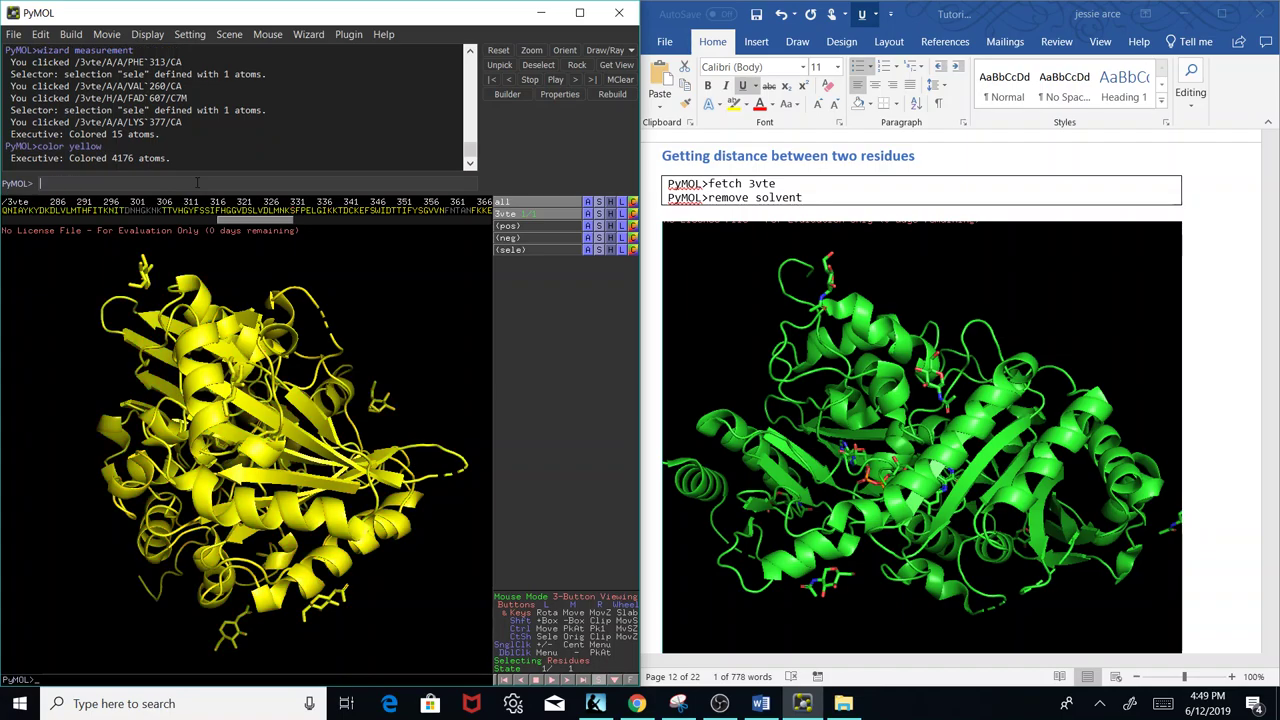
Select serine 331 and threonine 340 in the 3vte sequence and color both residues red.
click(297, 211)
click(340, 212)
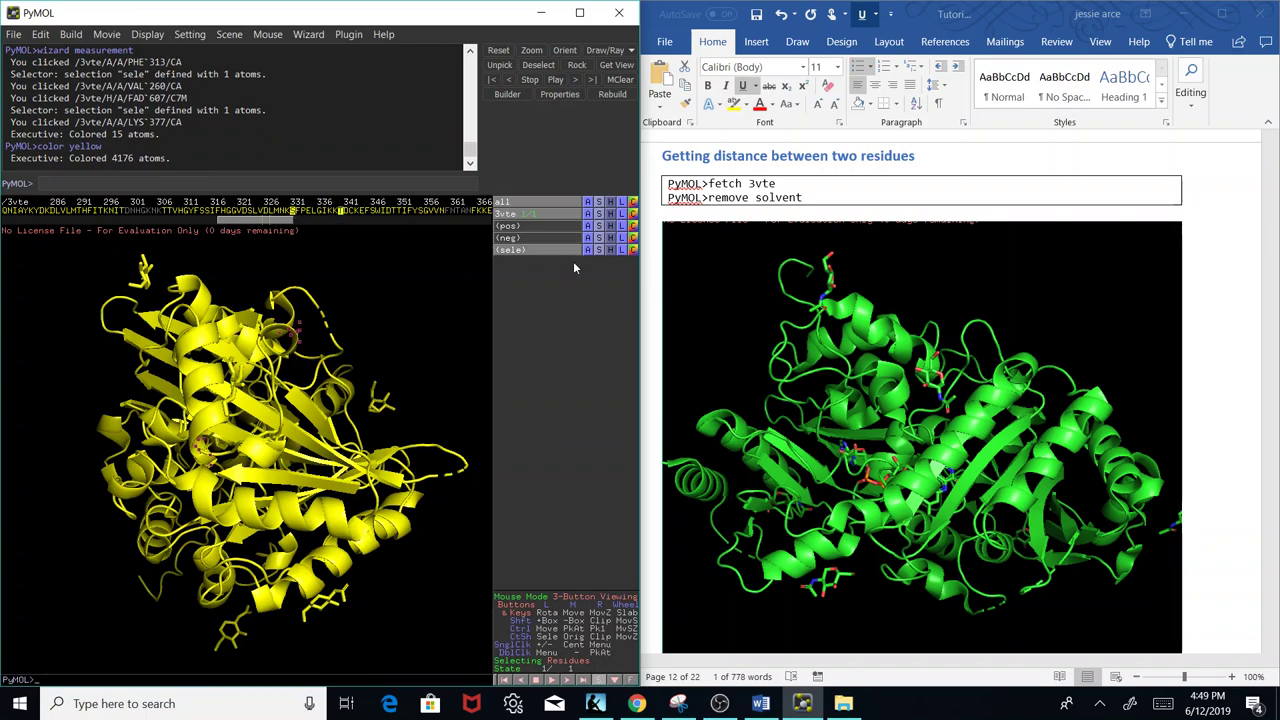
click(633, 249)
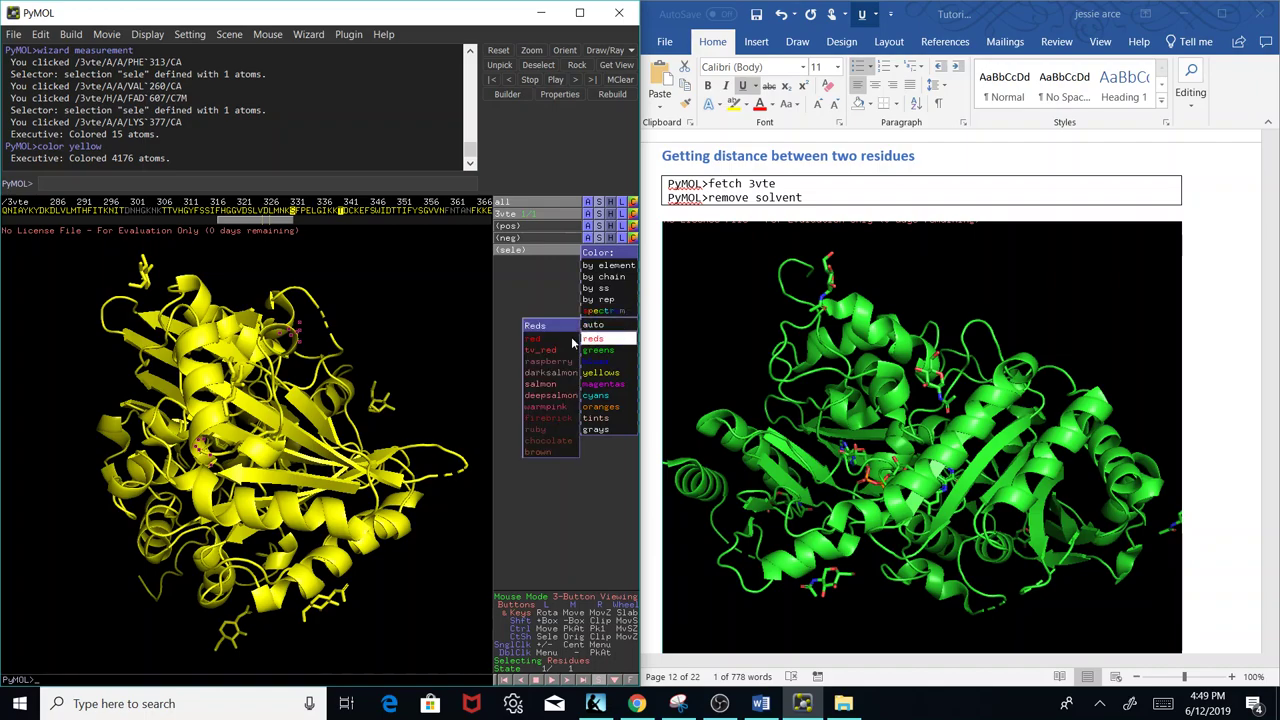
click(553, 338)
drag(335, 447, 325, 423)
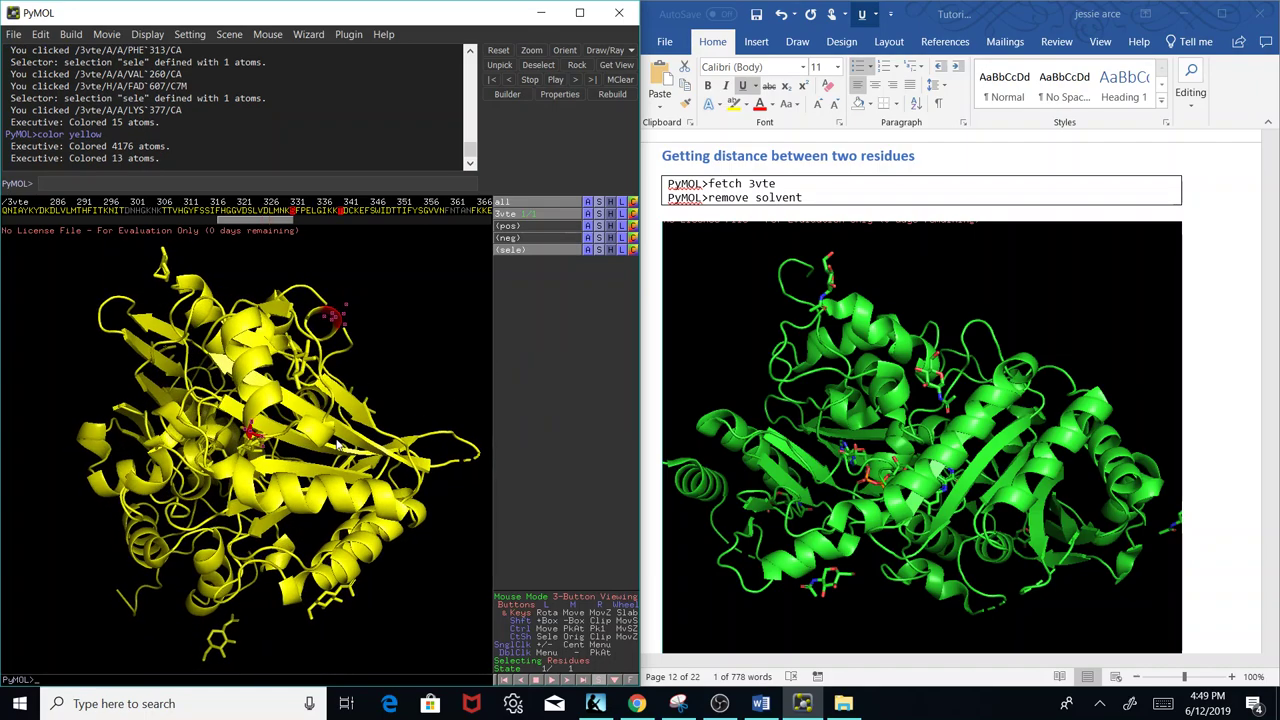
Measure the distance between the alpha carbons of residues SER 331 and THR 340 with the Measurement wizard in Distances mode.
click(309, 35)
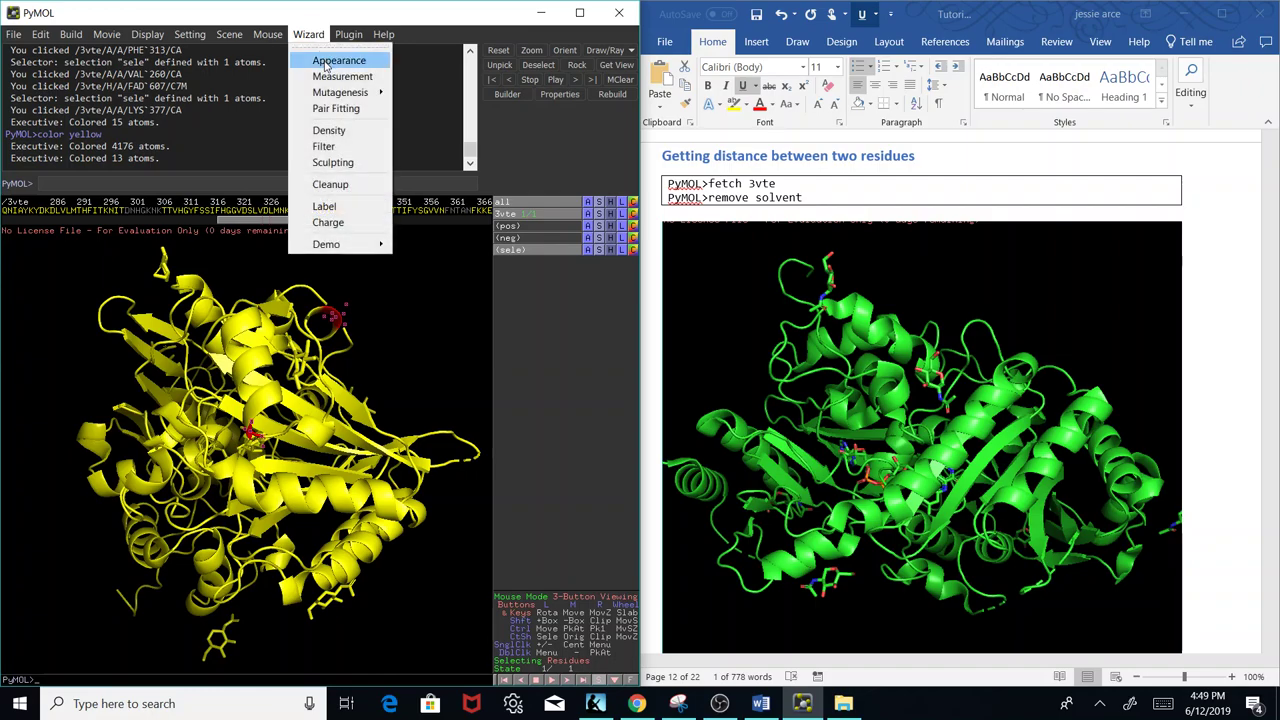
click(340, 77)
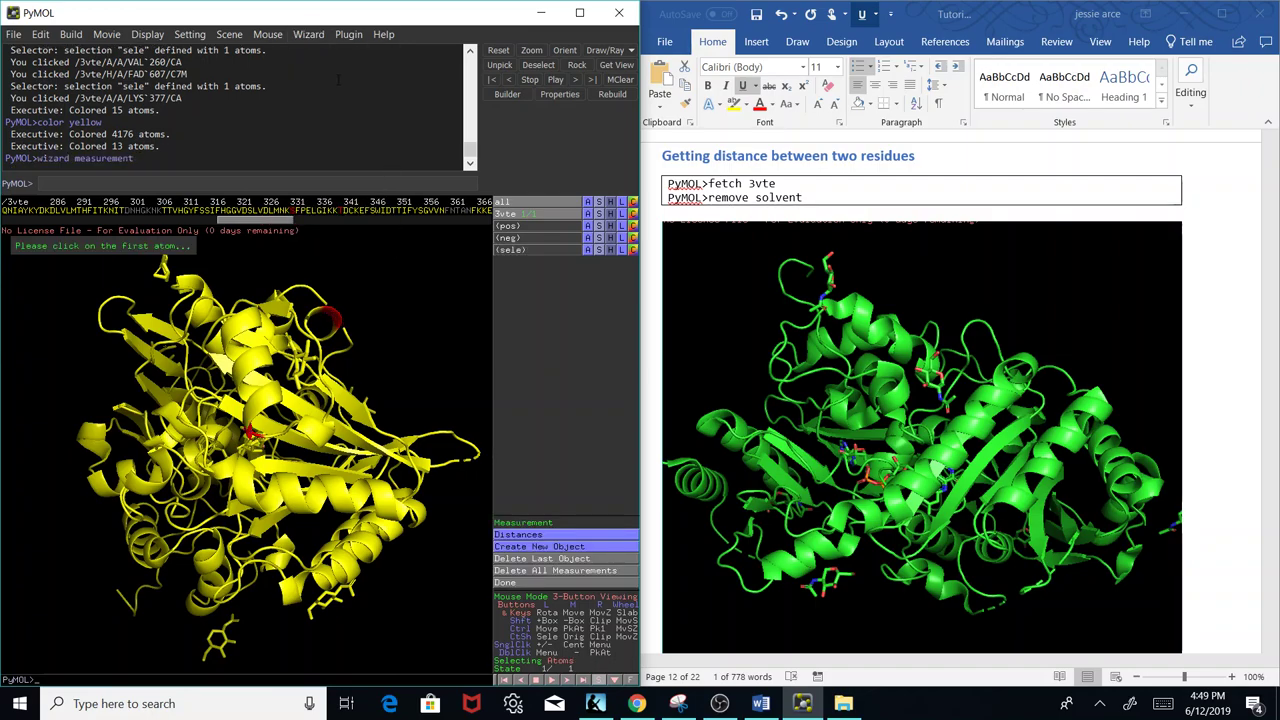
click(520, 535)
click(528, 536)
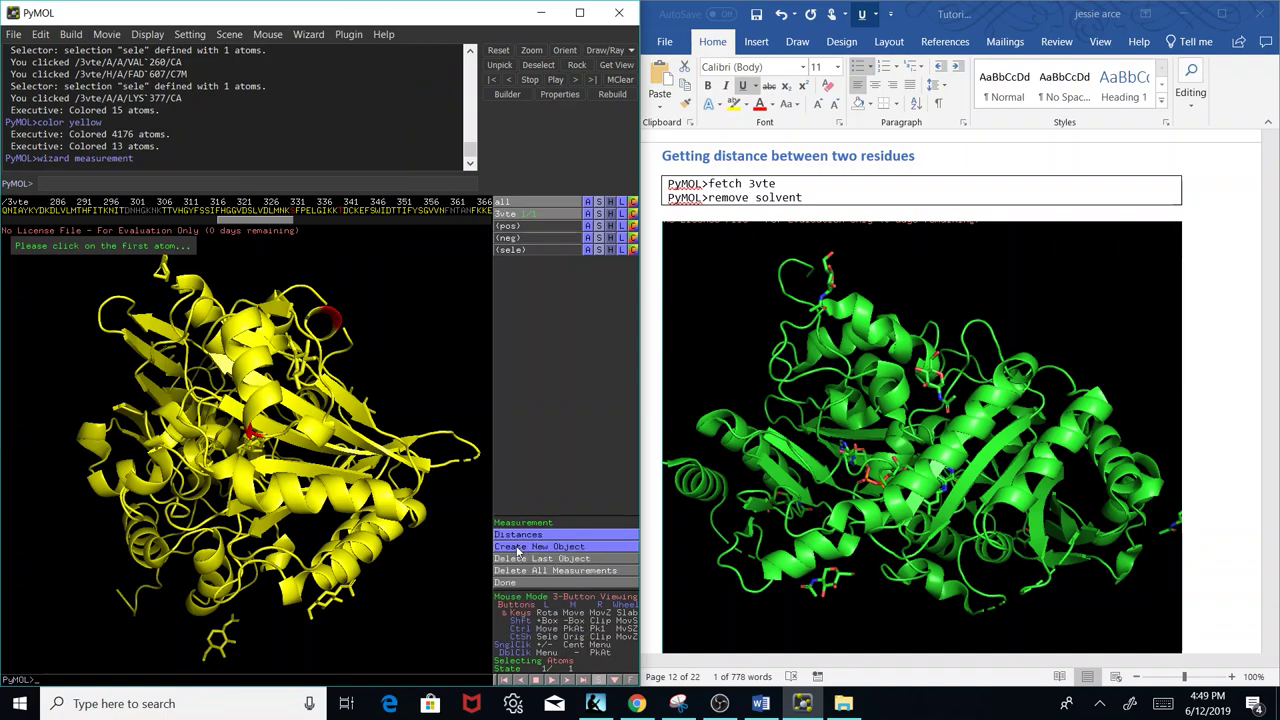
click(254, 440)
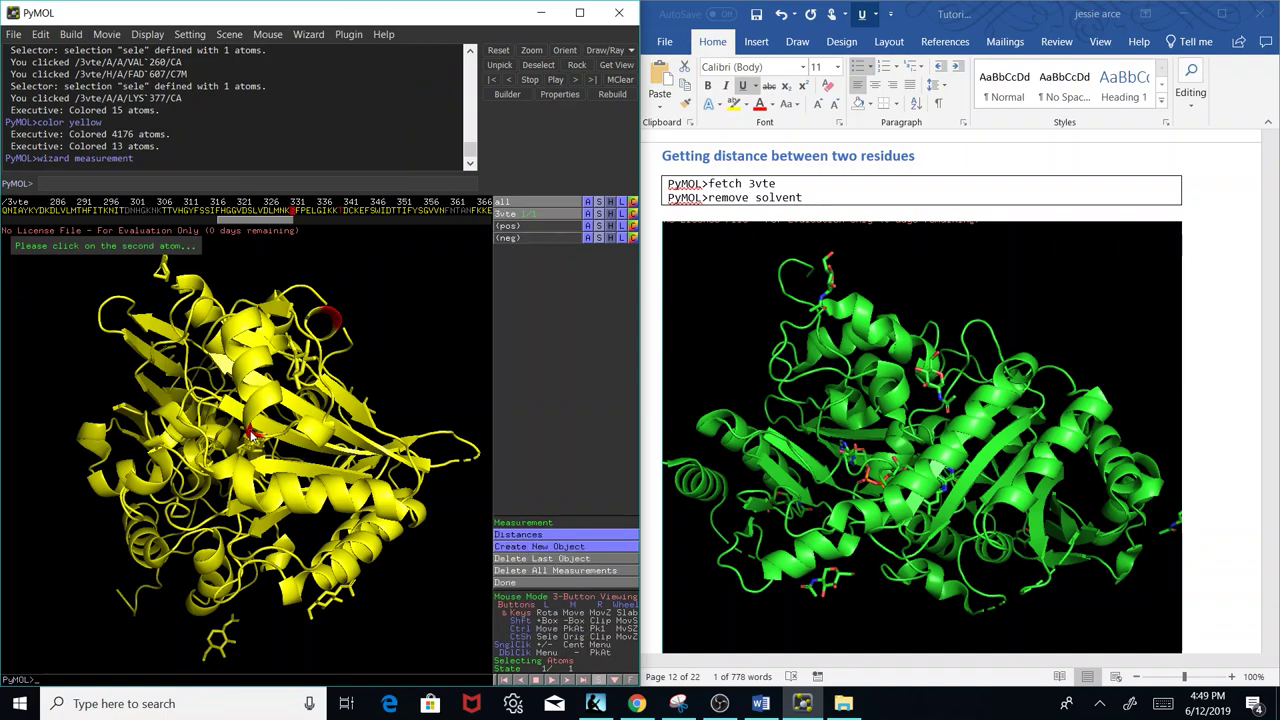
click(335, 318)
mouse_move(395, 344)
mouse_down()
mouse_move(375, 274)
mouse_move(326, 316)
mouse_move(391, 296)
mouse_move(372, 321)
mouse_move(388, 347)
mouse_up()
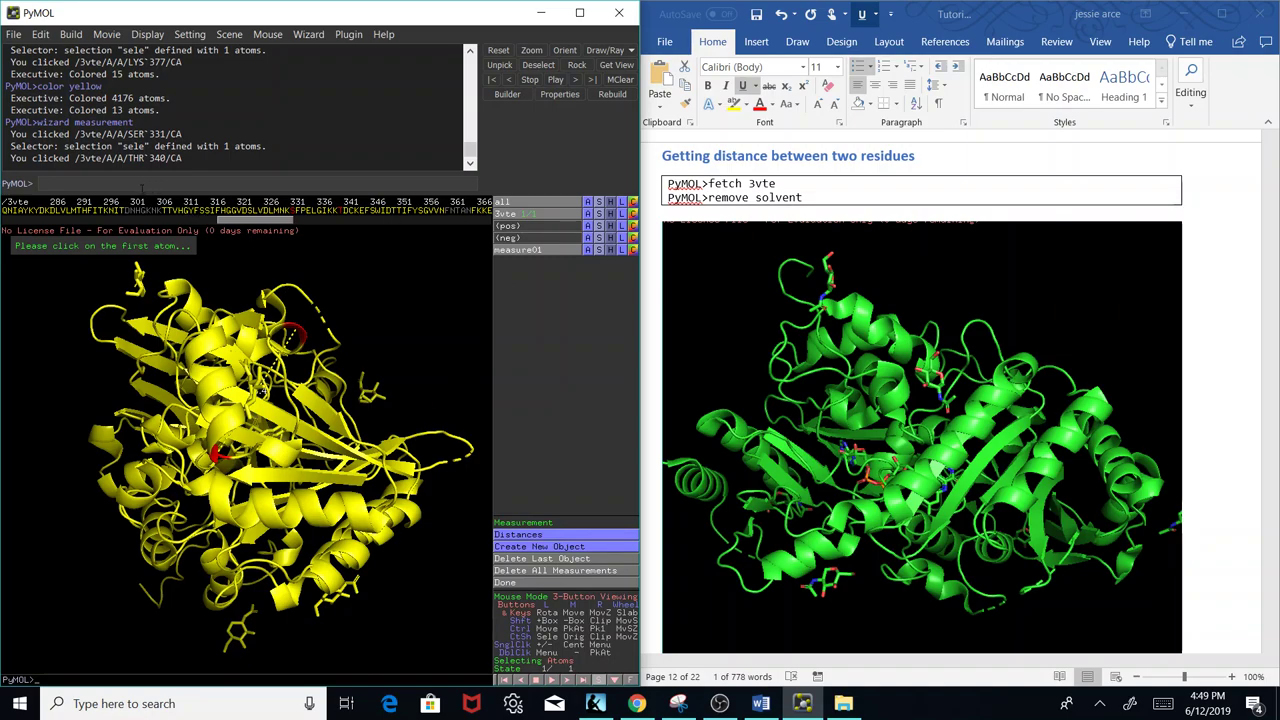
drag(402, 400, 306, 287)
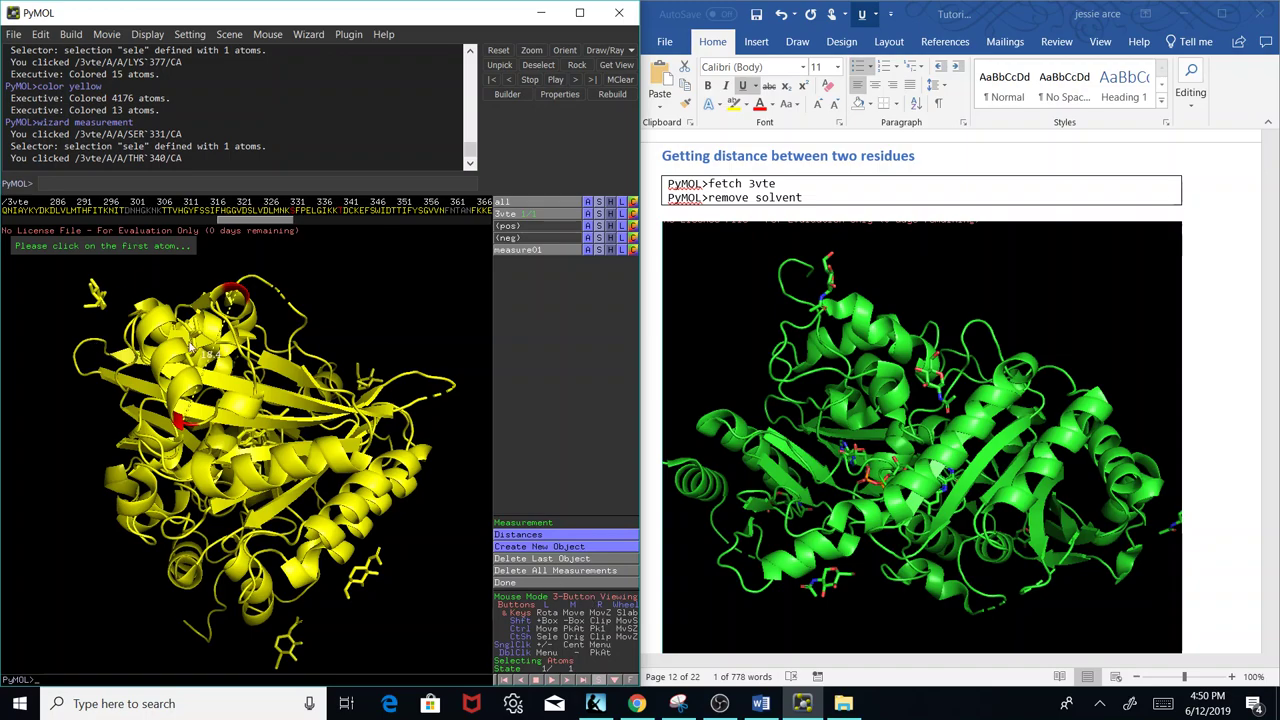
Delete all distance measurements and exit the Measurement wizard.
click(533, 572)
click(530, 583)
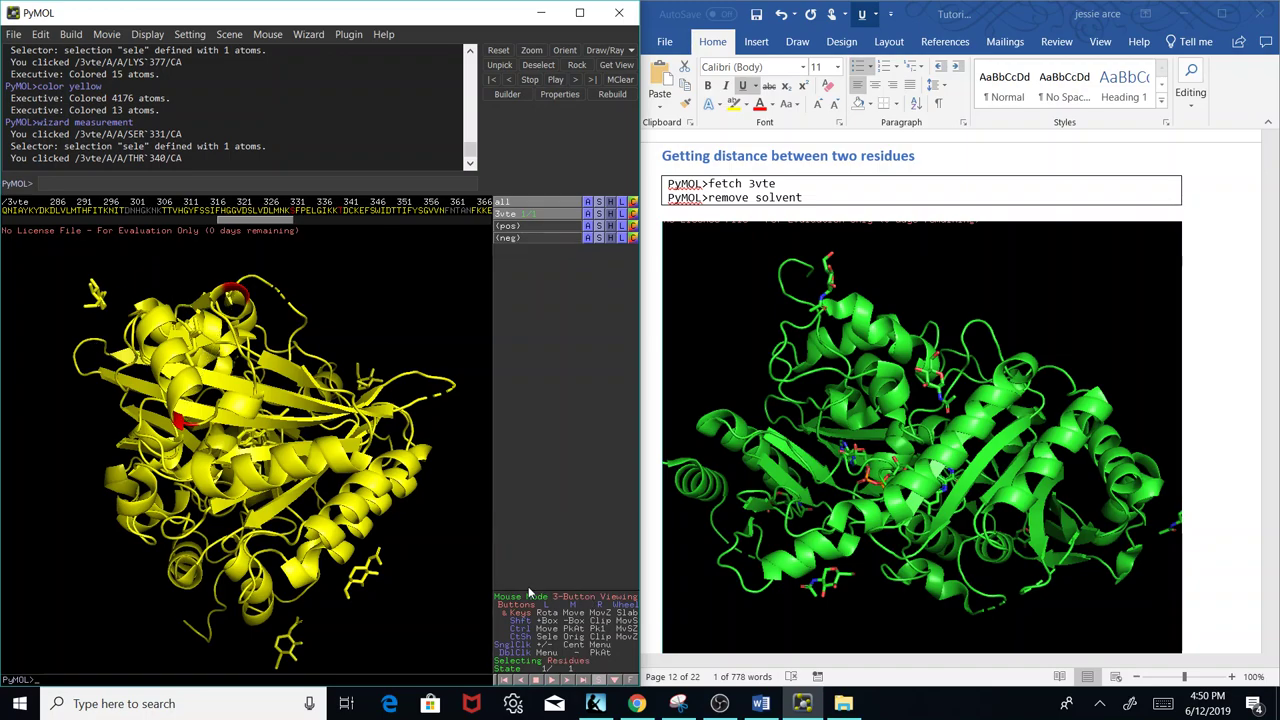
drag(390, 307, 330, 330)
Switch to the Word tutorial and find the commands for showing polar contacts and binding sites with the FAD coenzyme.
scroll(1189, 287, up, 2)
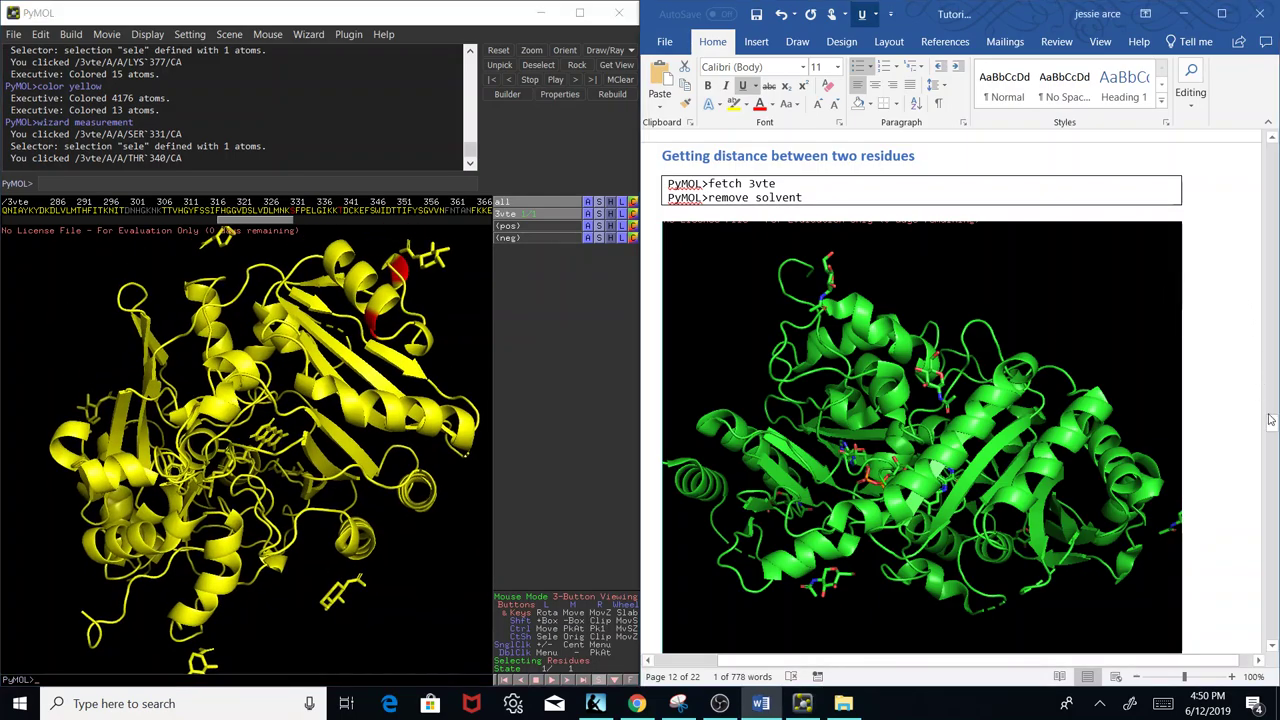
drag(1271, 418, 1272, 459)
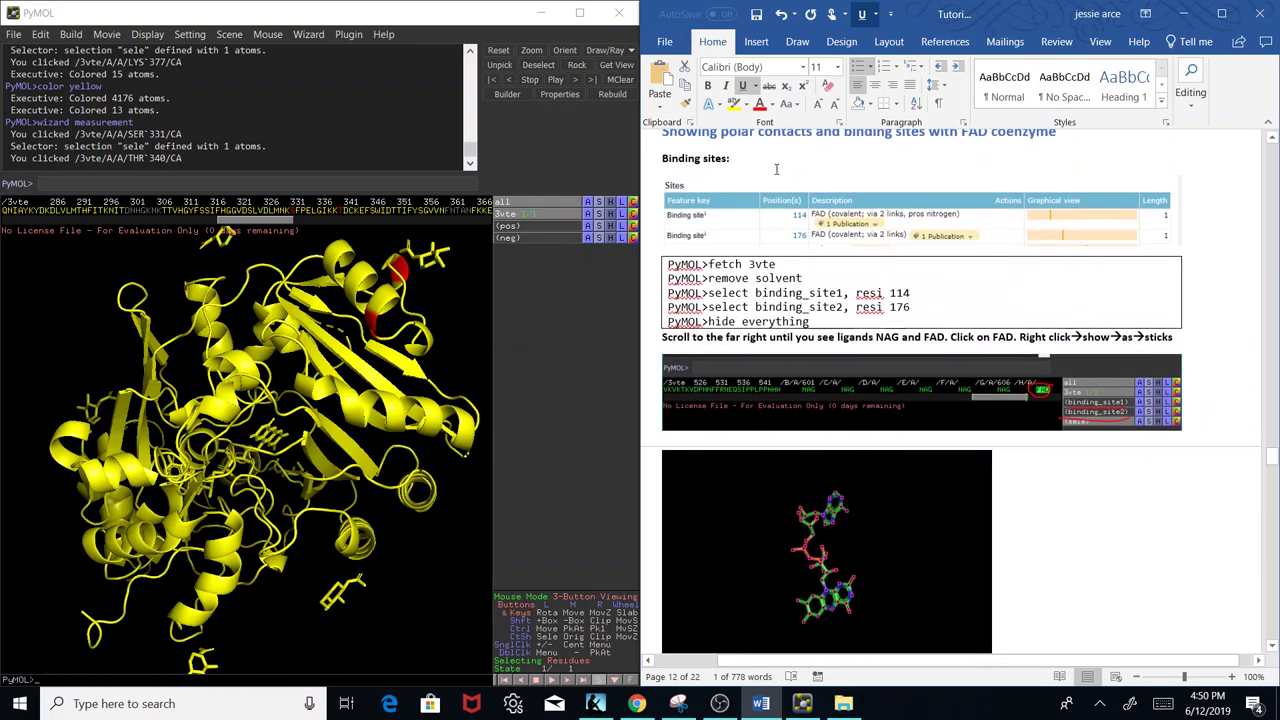
drag(1273, 457, 1273, 452)
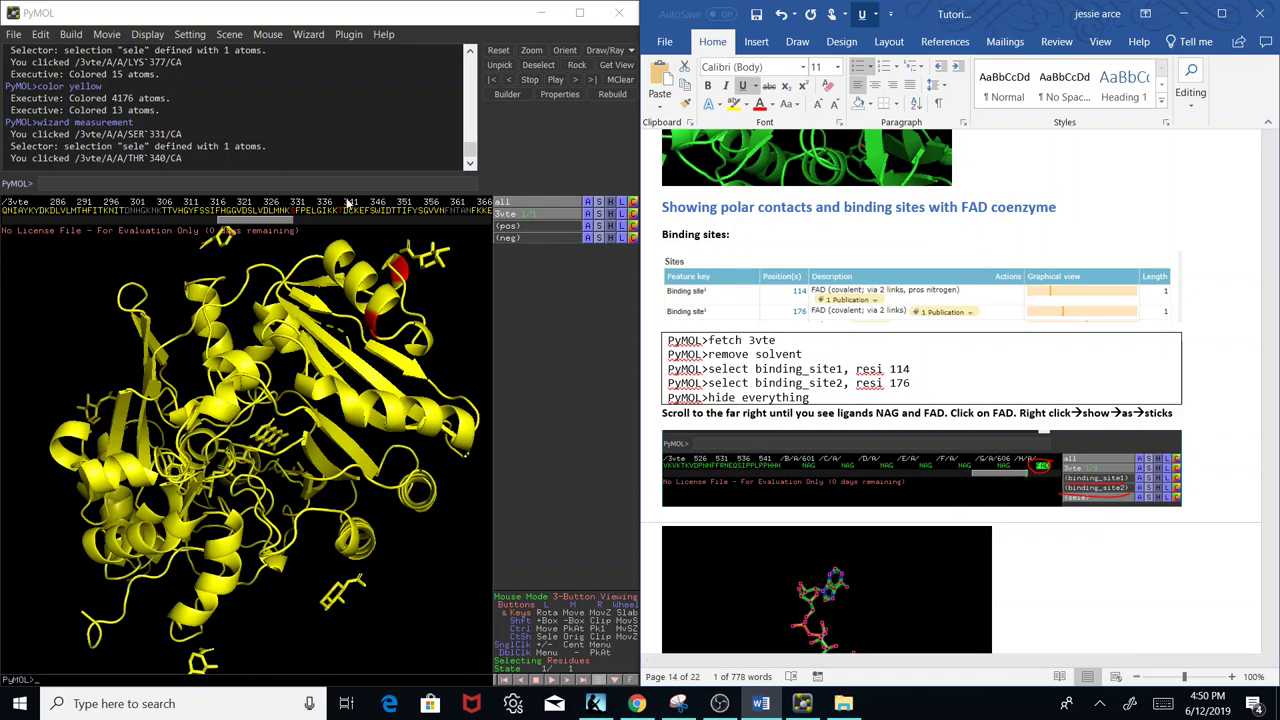
click(508, 226)
click(588, 226)
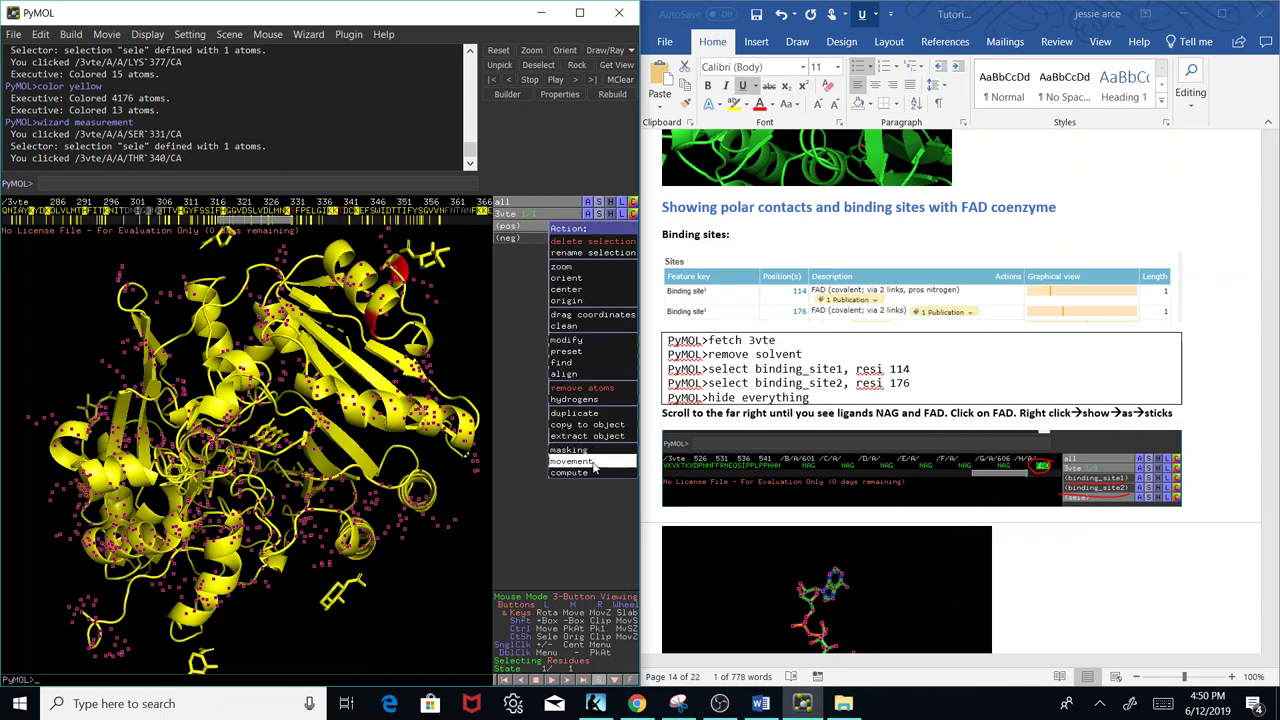
click(507, 396)
click(605, 222)
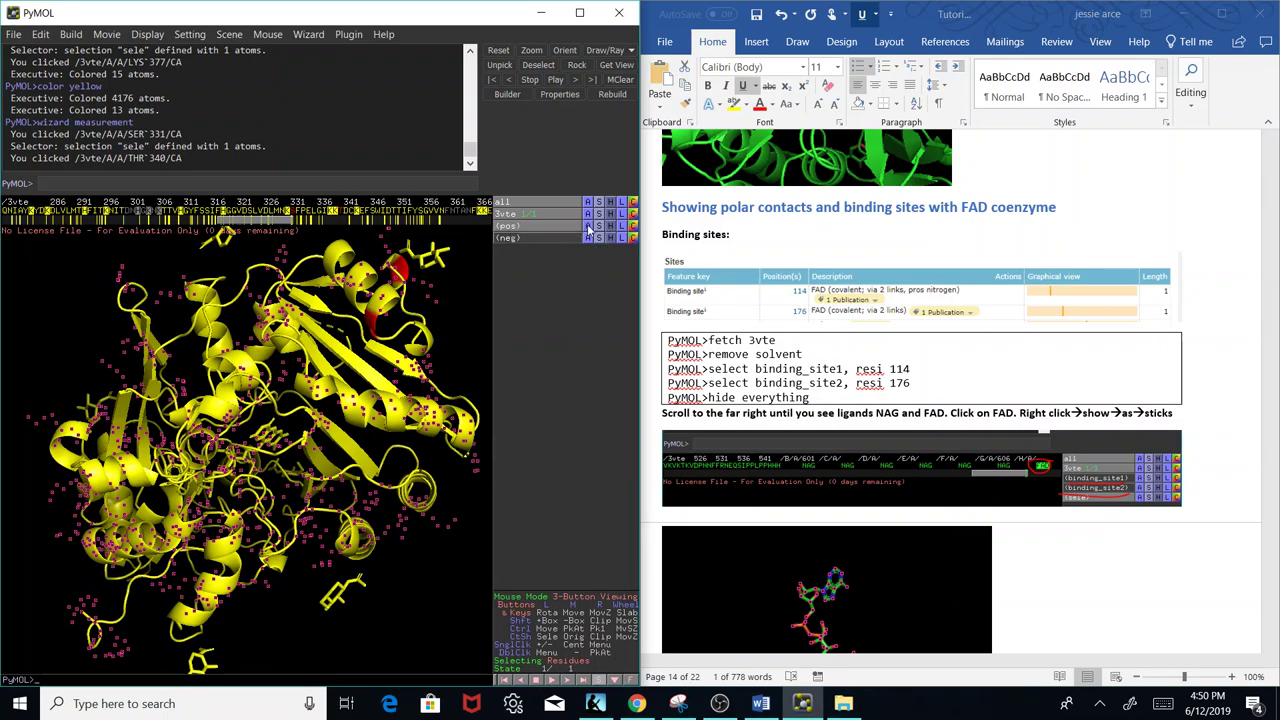
click(522, 230)
click(522, 230)
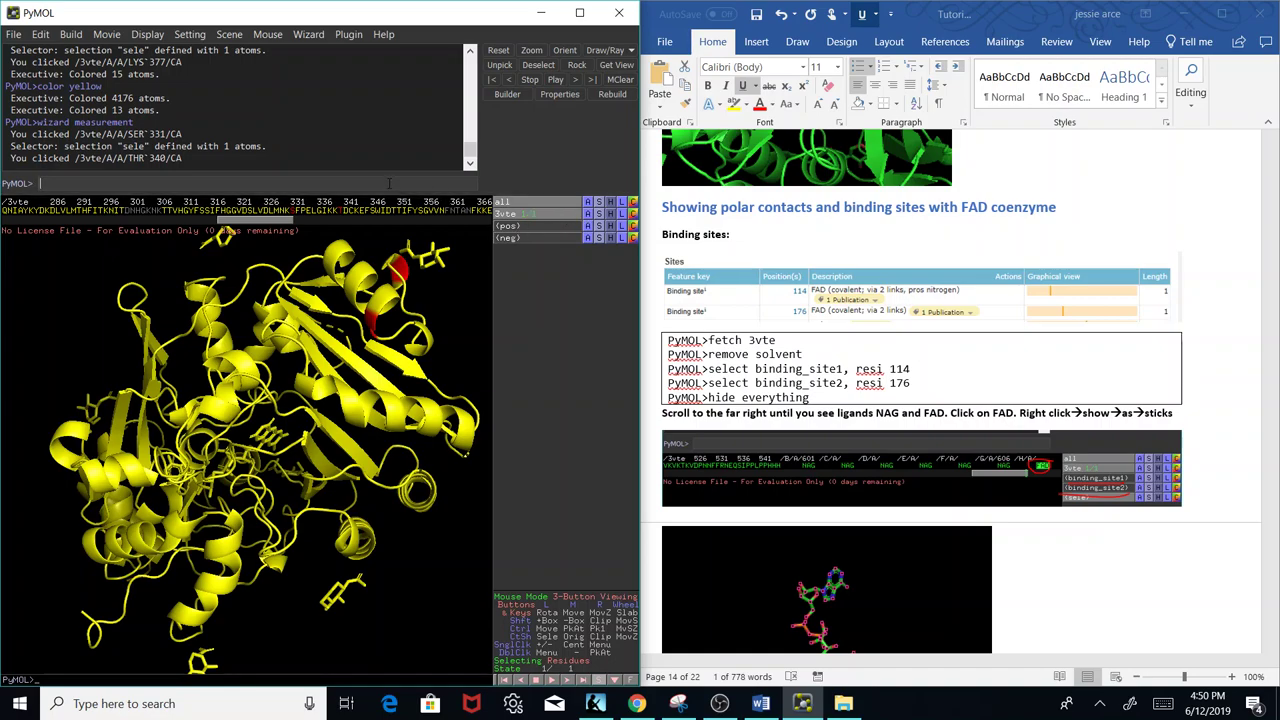
Return to PyMOL and color the entire 3vte structure red.
click(389, 183)
text(color red)
key(Return)
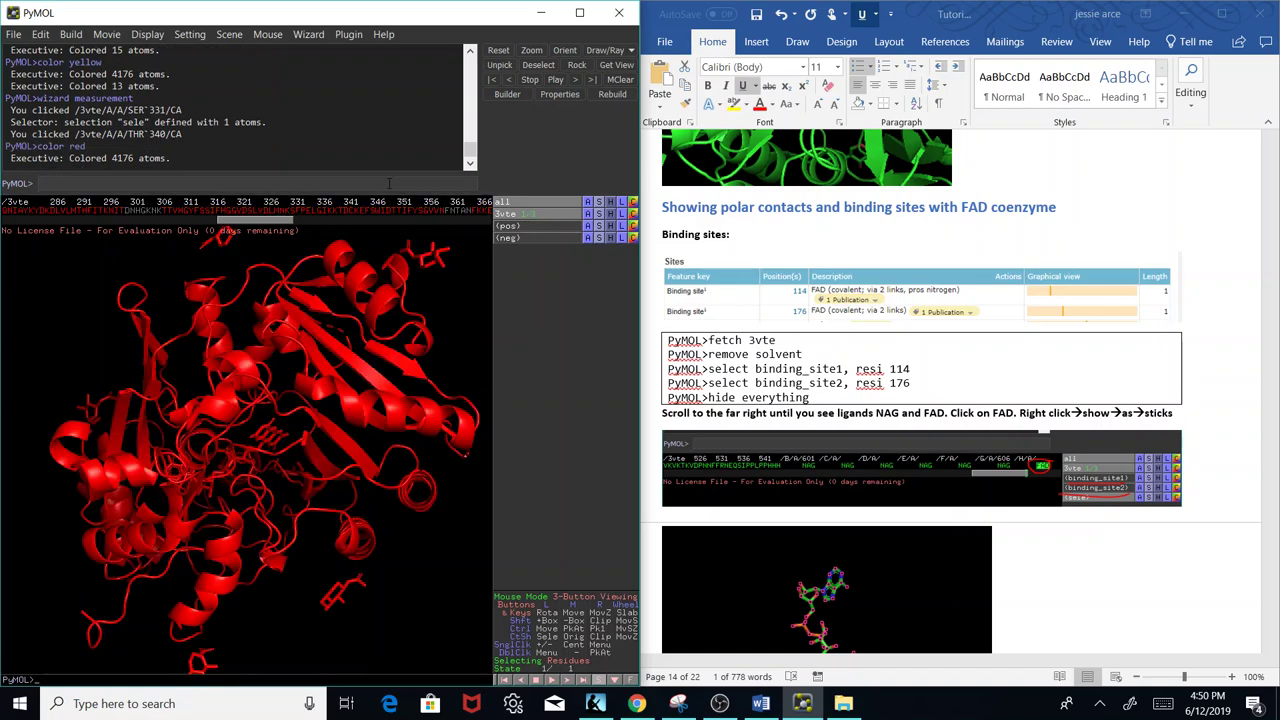
drag(463, 410, 421, 396)
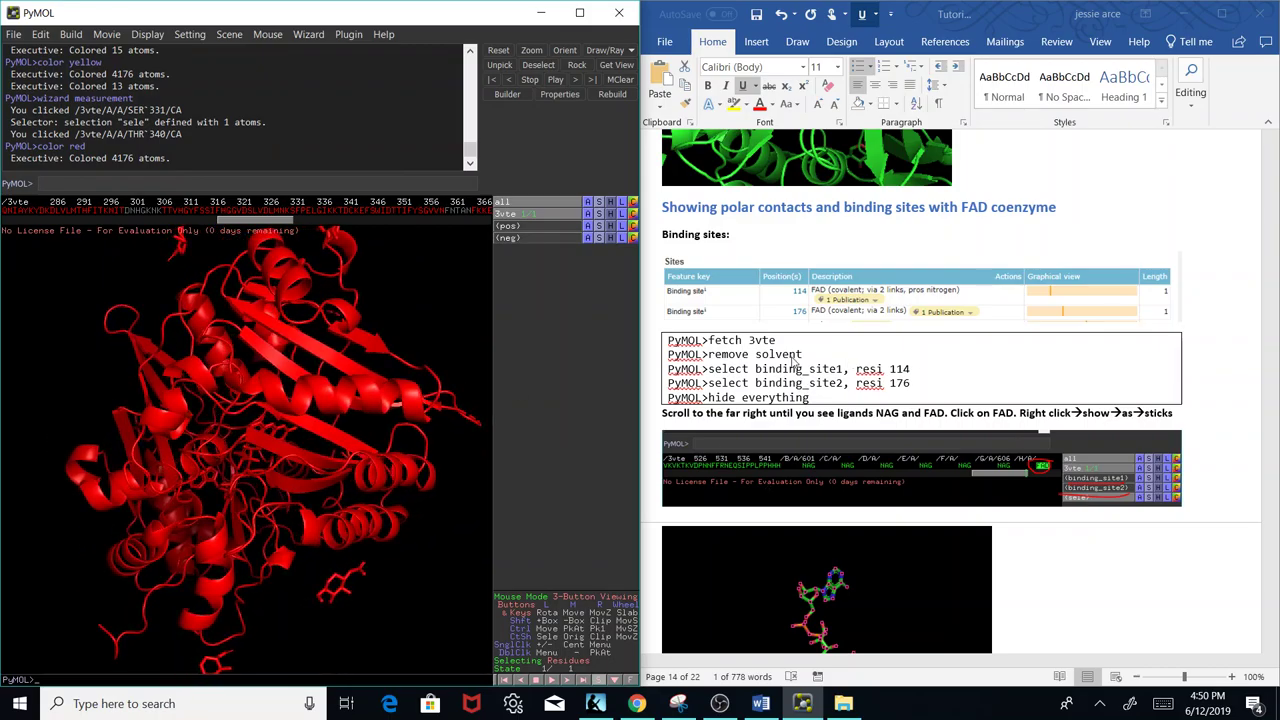
Switch to Chrome, open UniProtKB entry Q8GTB6 from the RCSB PDB page for 3VTE, and examine its FAD binding sites.
click(541, 13)
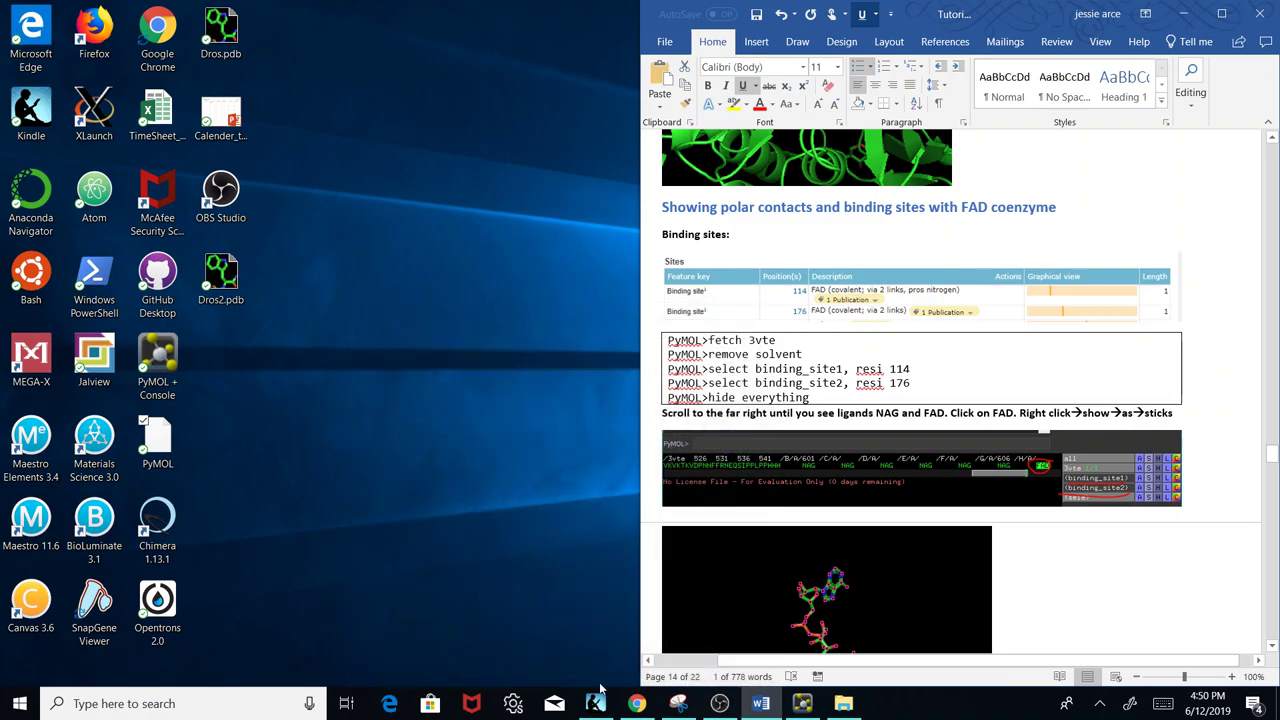
click(636, 703)
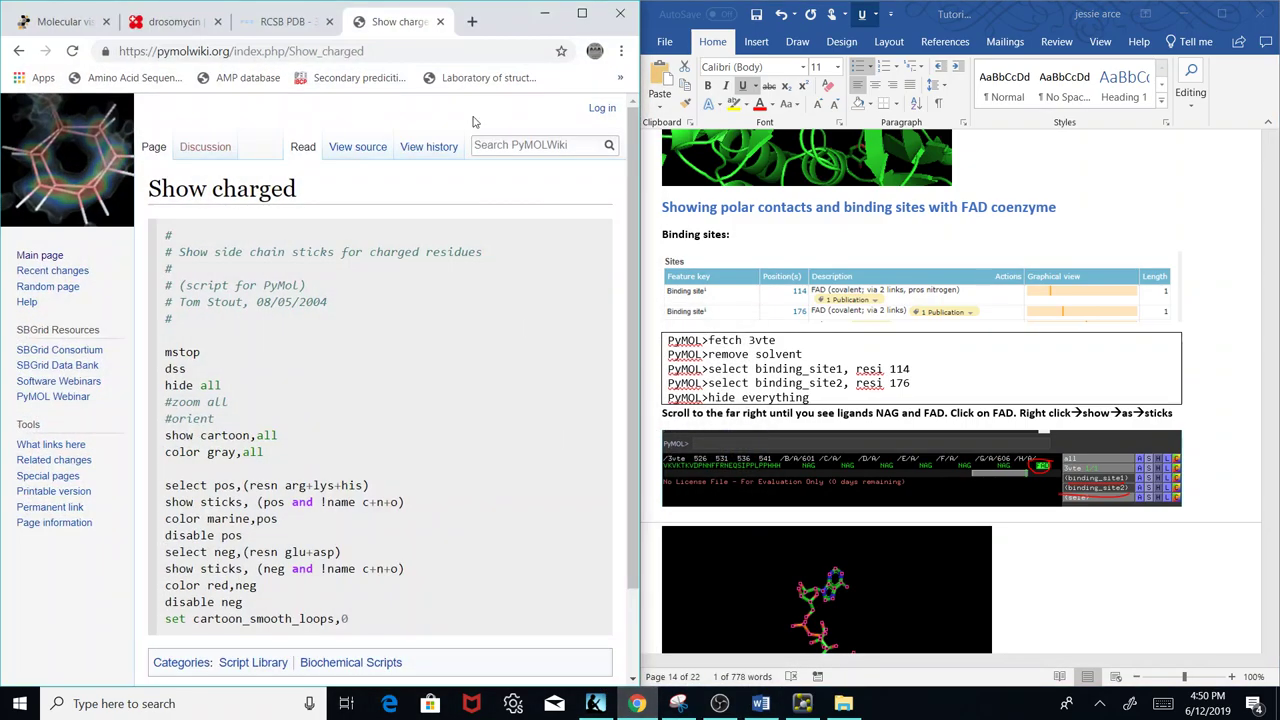
click(296, 22)
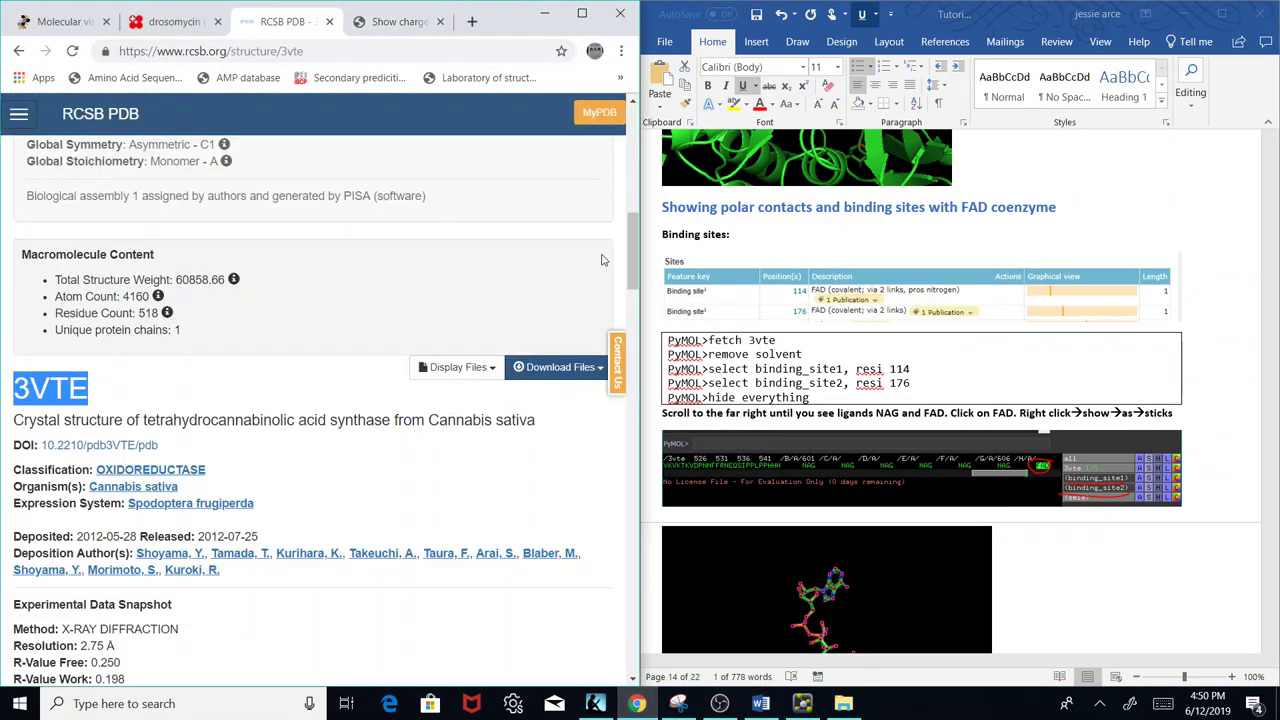
drag(631, 253, 617, 400)
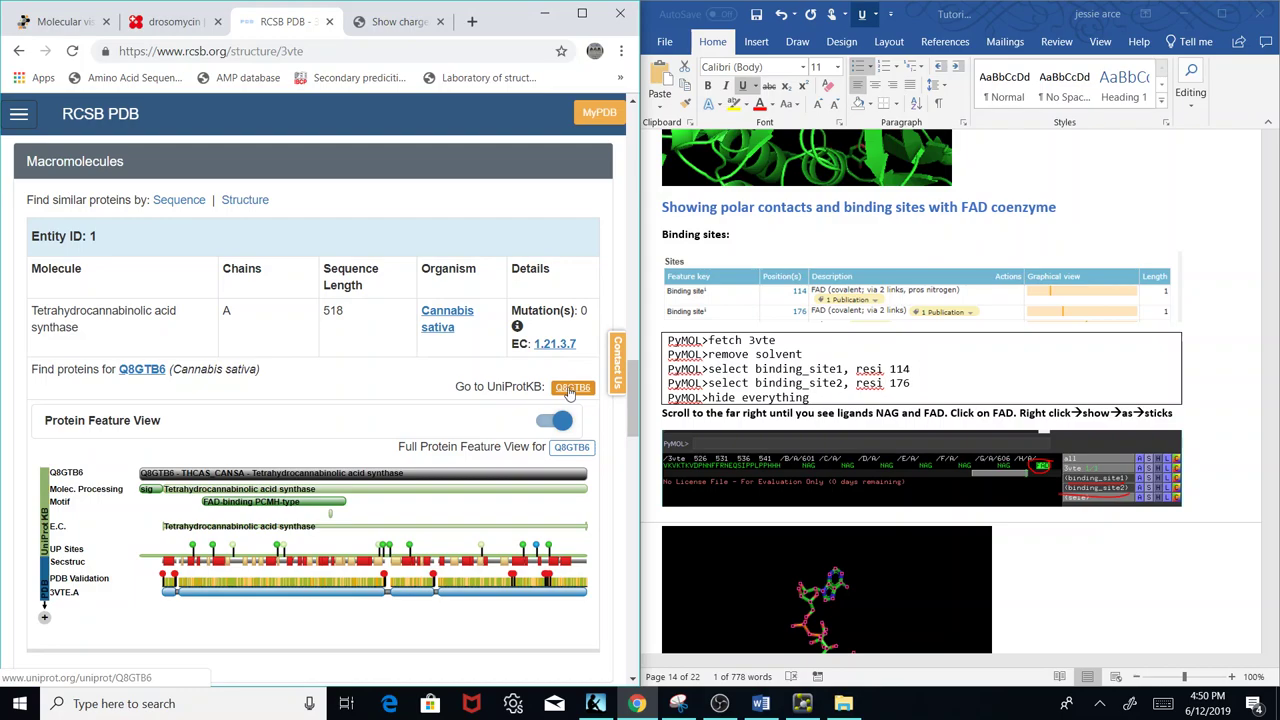
click(566, 391)
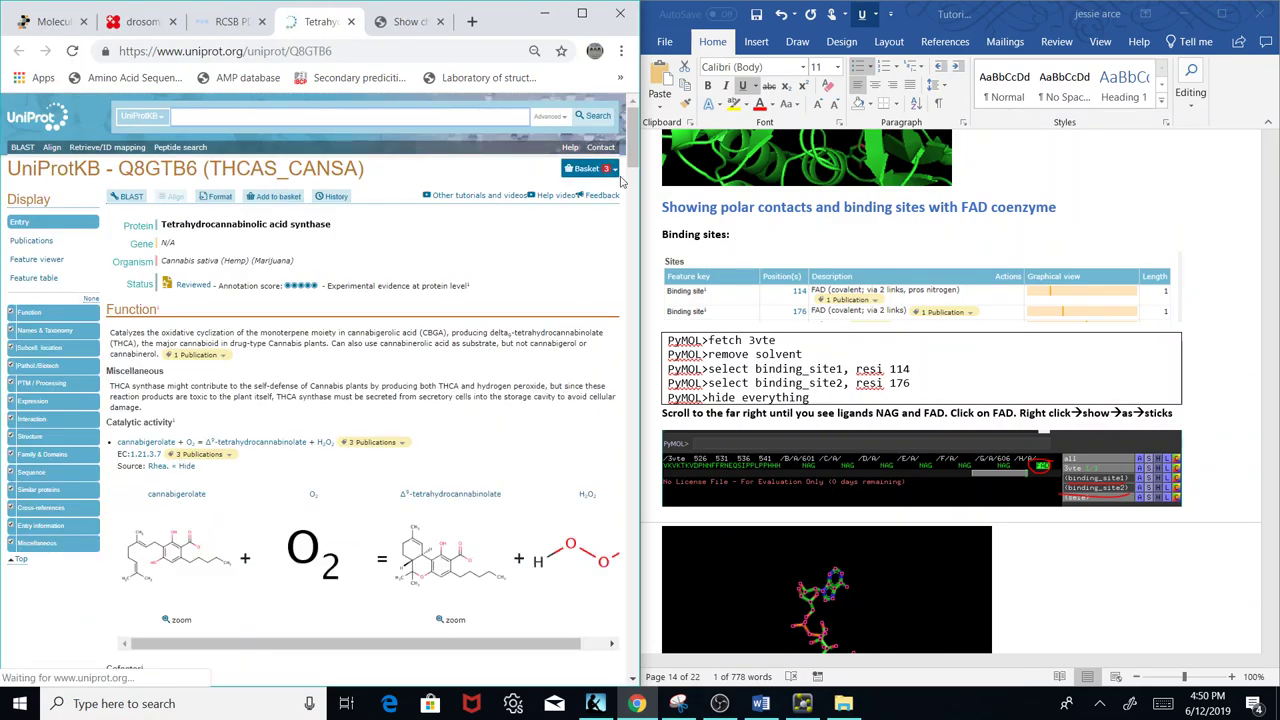
drag(631, 157, 633, 209)
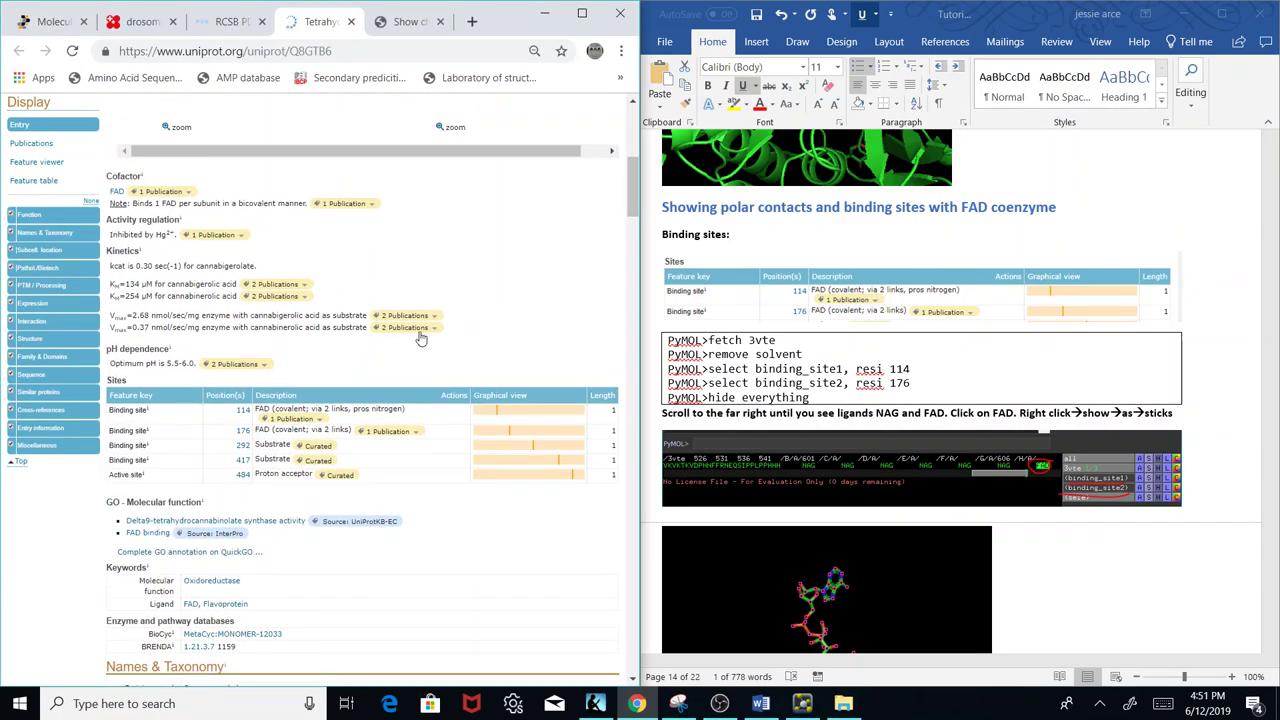
Switch back to PyMOL, create a selection named binding_site1 for residue 114, and locate that residue in the sequence.
click(540, 14)
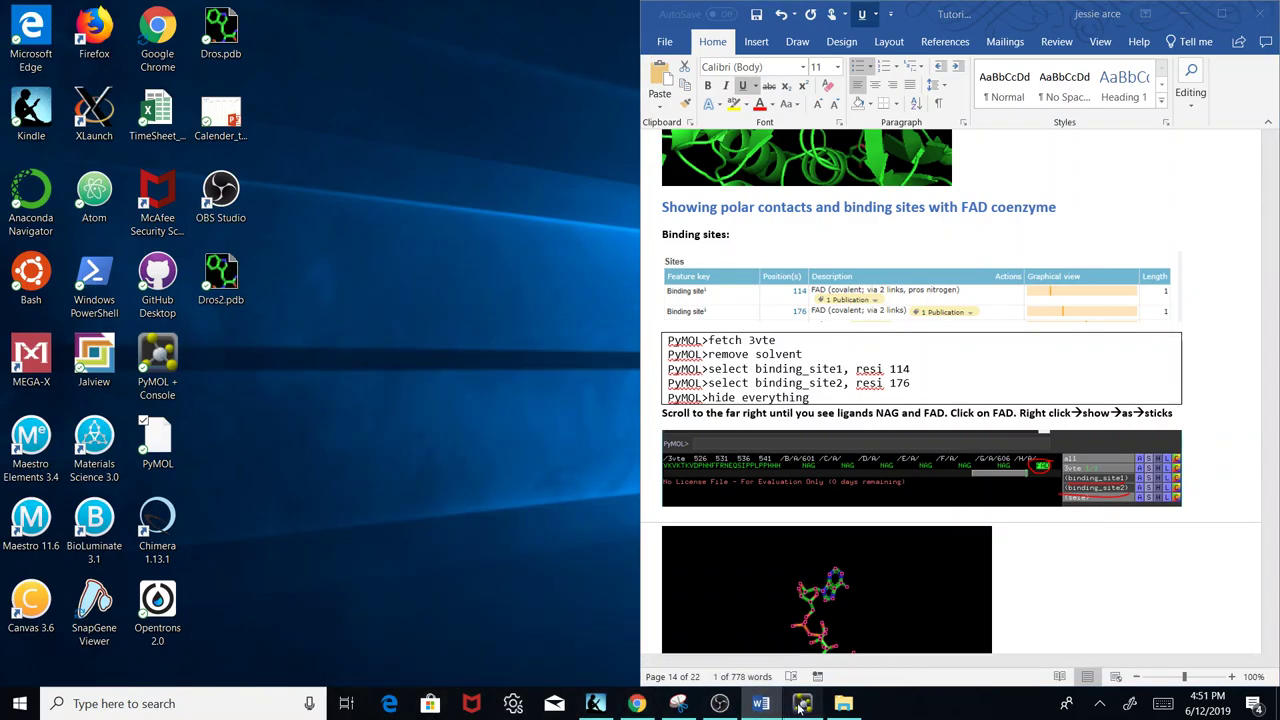
click(801, 704)
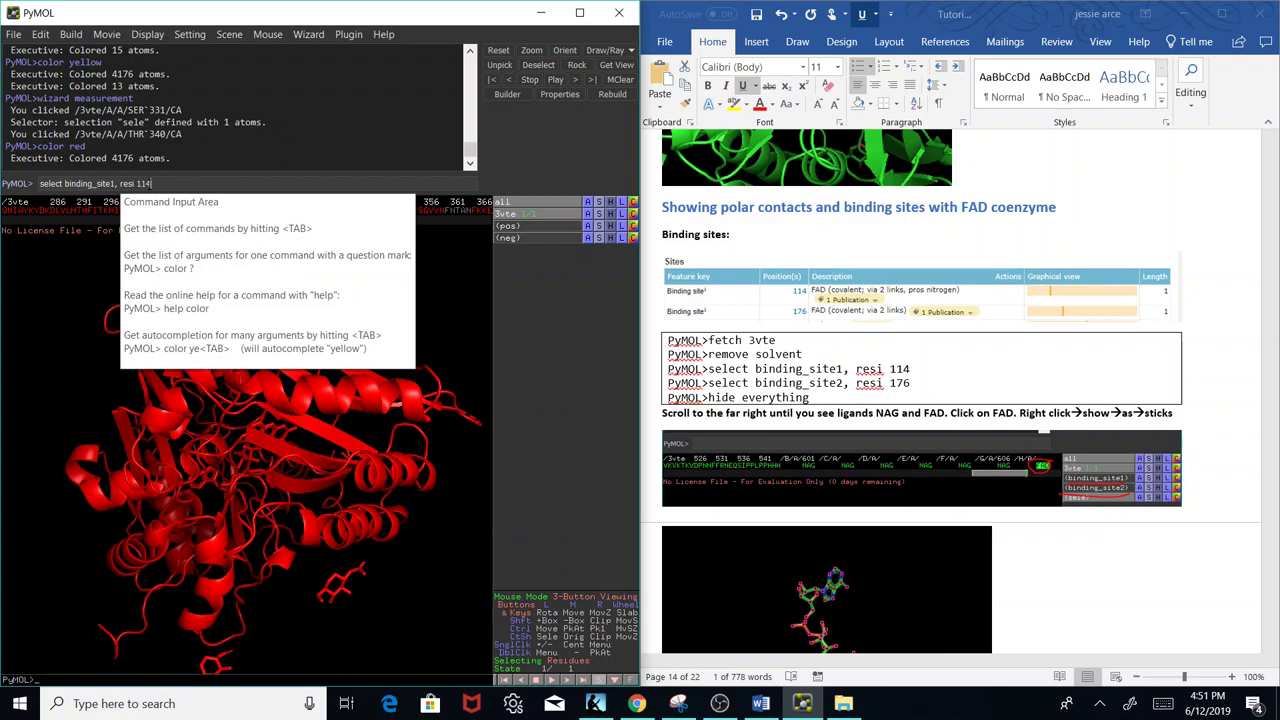
key(Return)
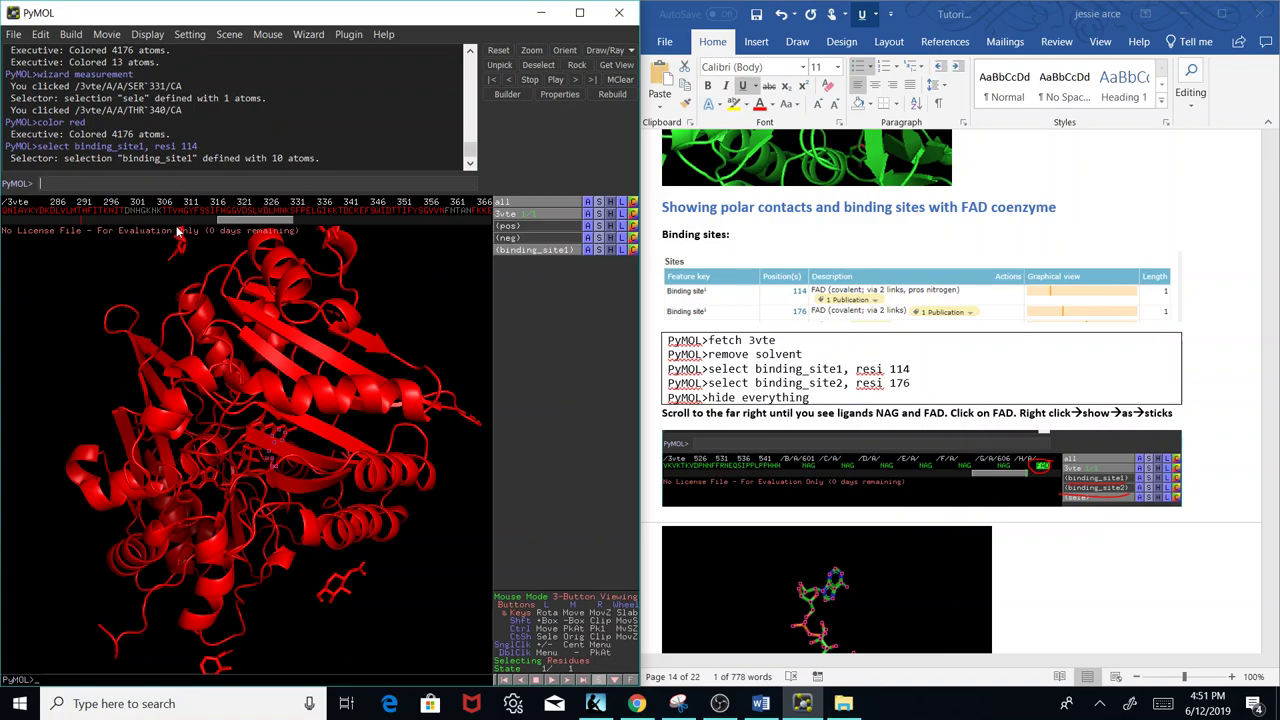
drag(232, 226, 92, 219)
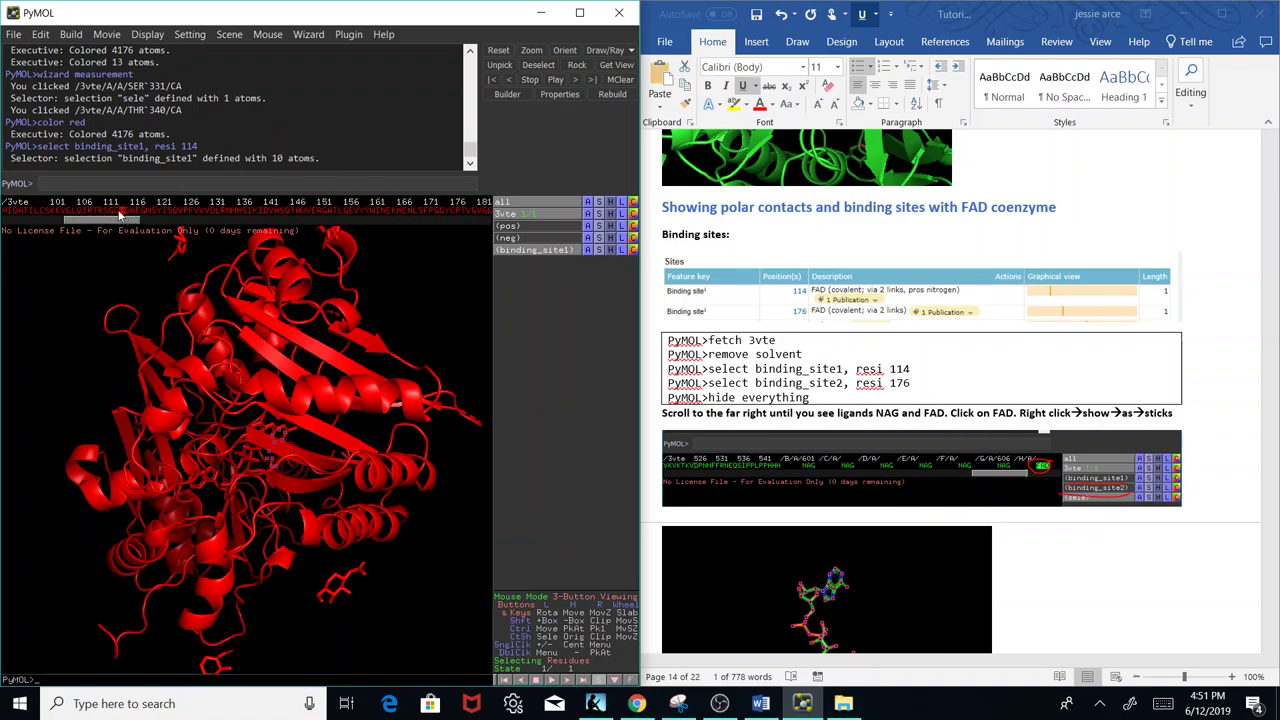
Copy the tutorial's command "select binding_site2, resi 176" and run it in PyMOL to create the second binding site selection.
click(925, 377)
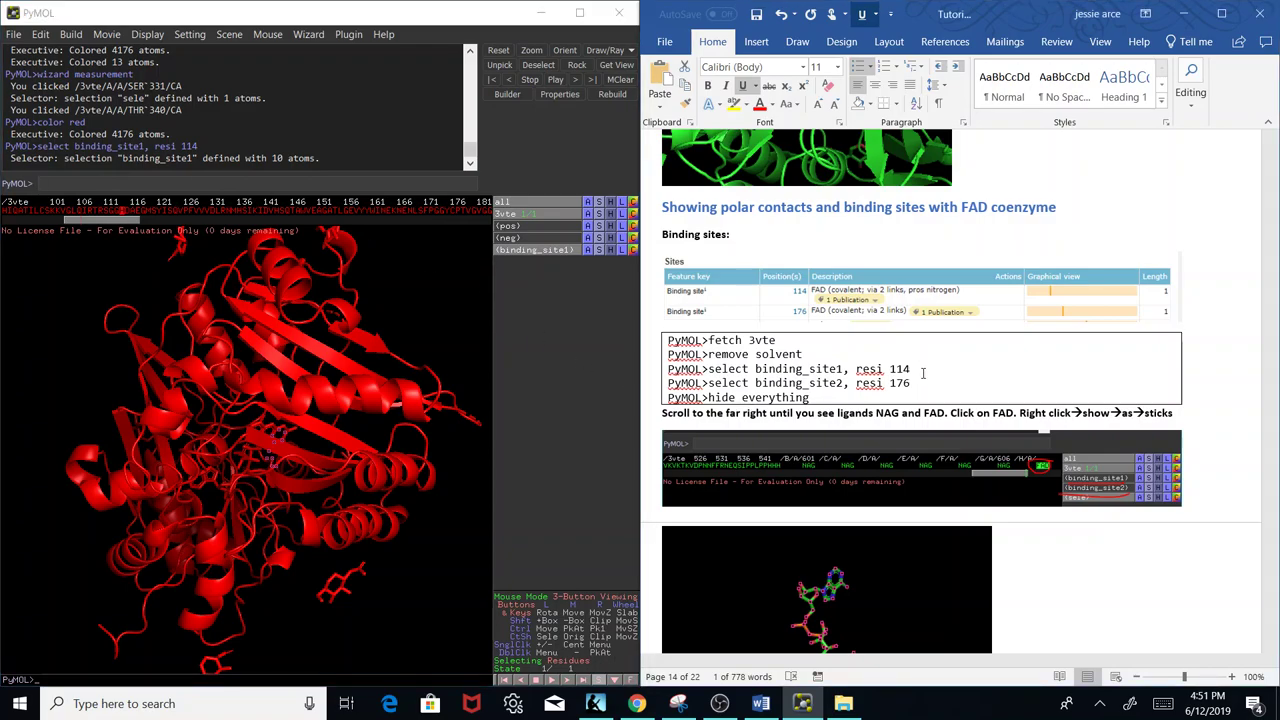
drag(912, 384, 712, 384)
key(ctrl+c)
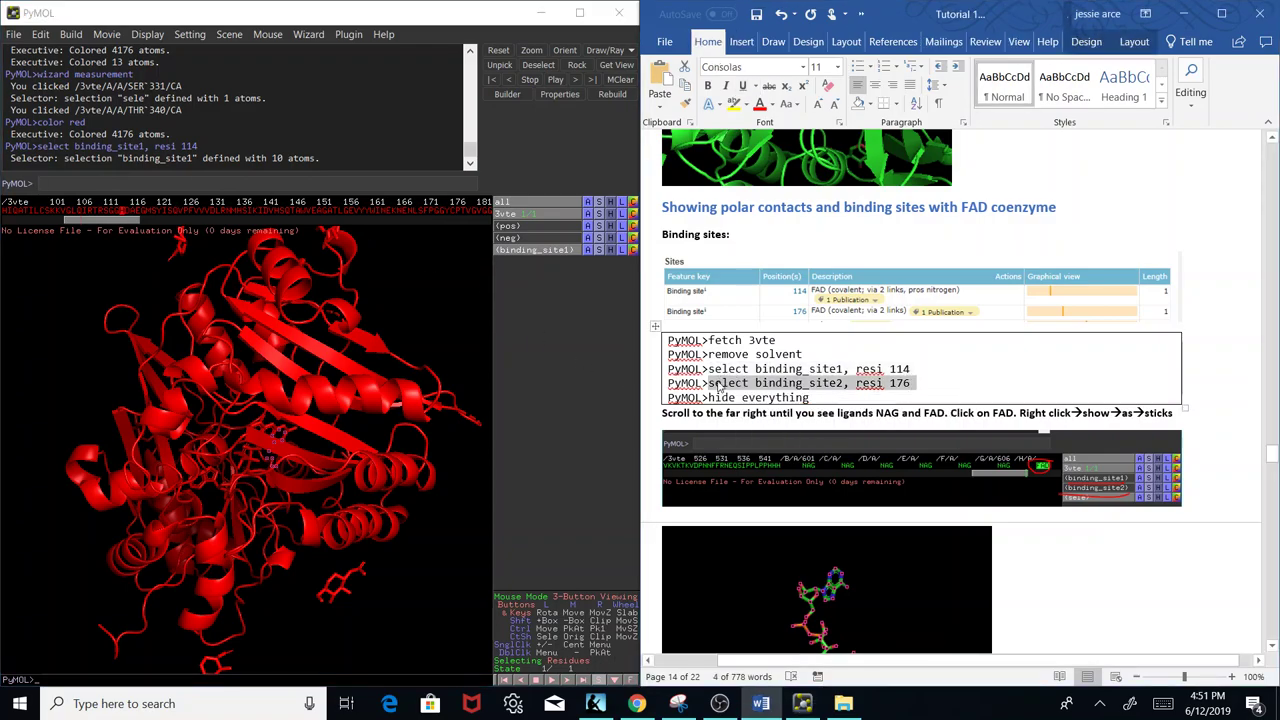
click(290, 183)
key(ctrl+v)
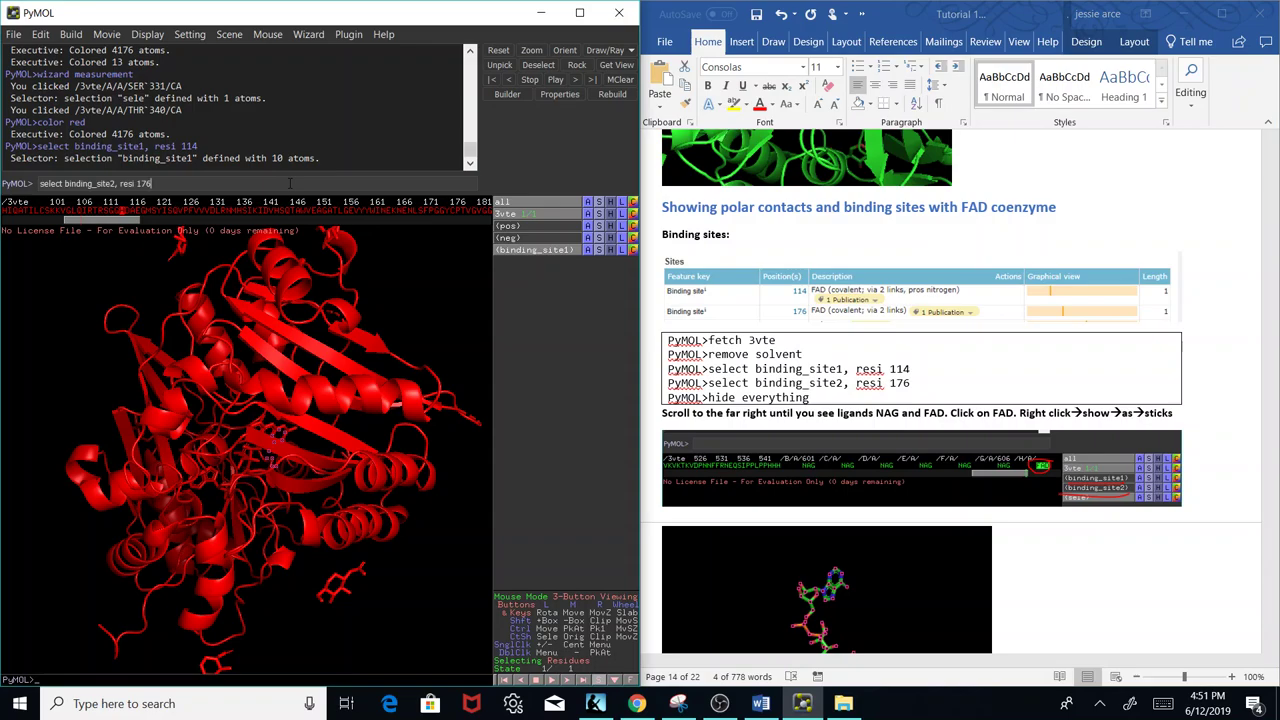
key(Return)
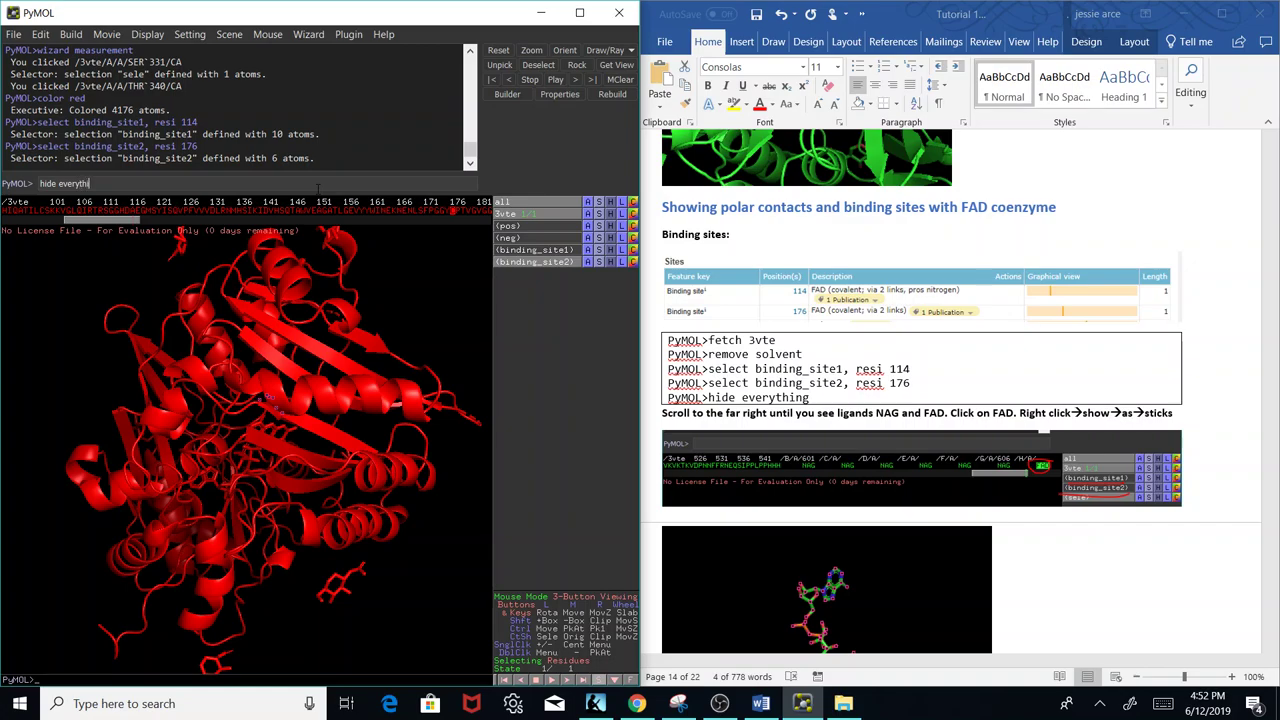
Run the command "hide everything" to hide the whole structure, and clear the highlighted selection.
text(g)
key(Return)
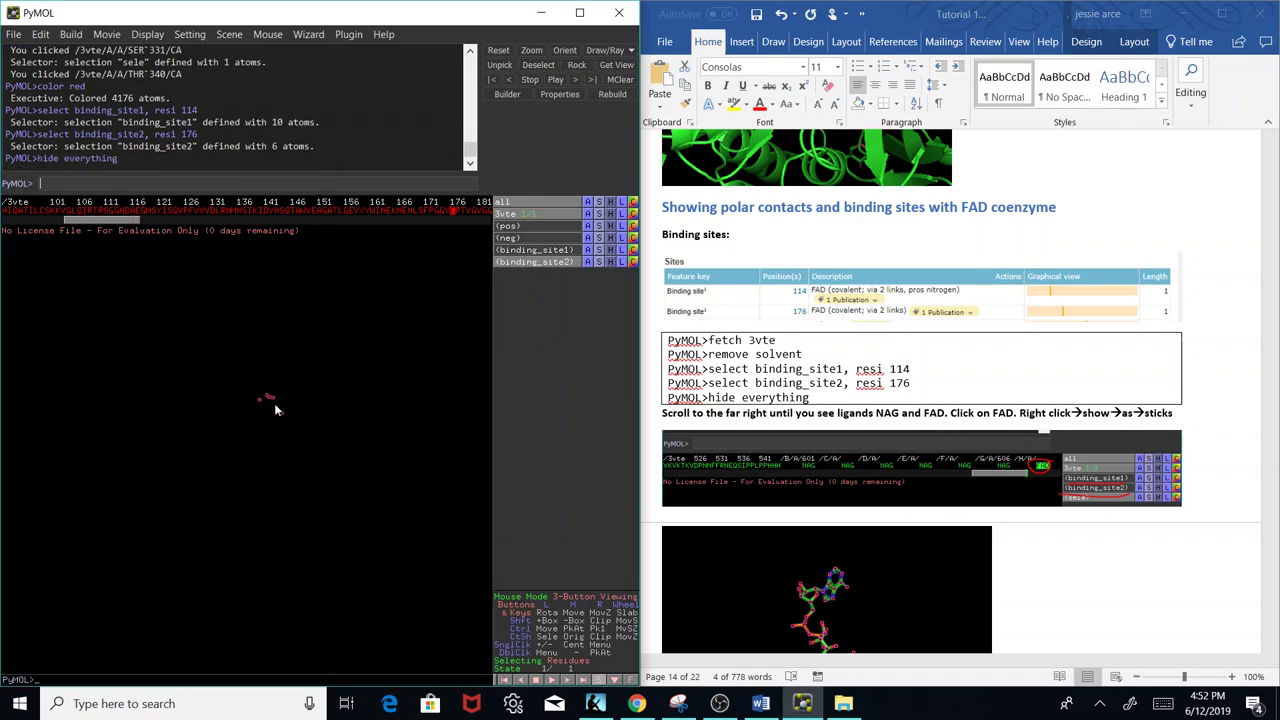
click(216, 323)
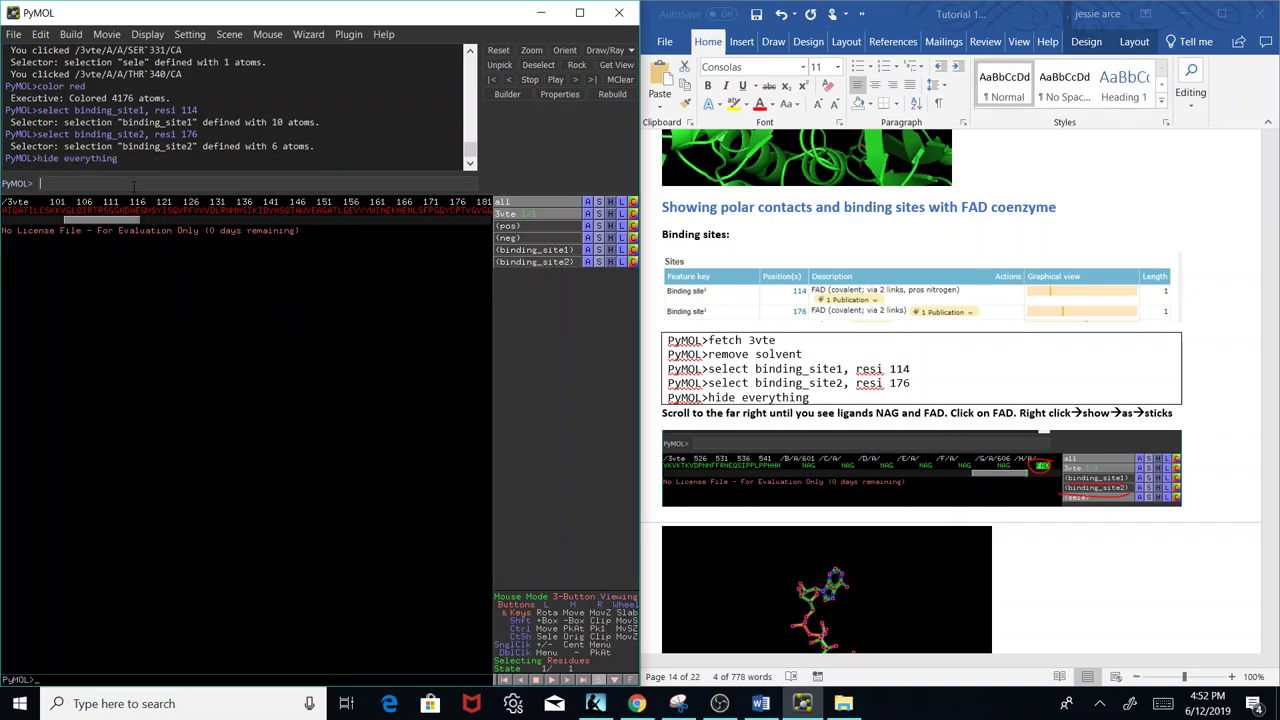
Select the FAD ligand at the far end of the sequence and show it as sticks.
drag(107, 221, 459, 258)
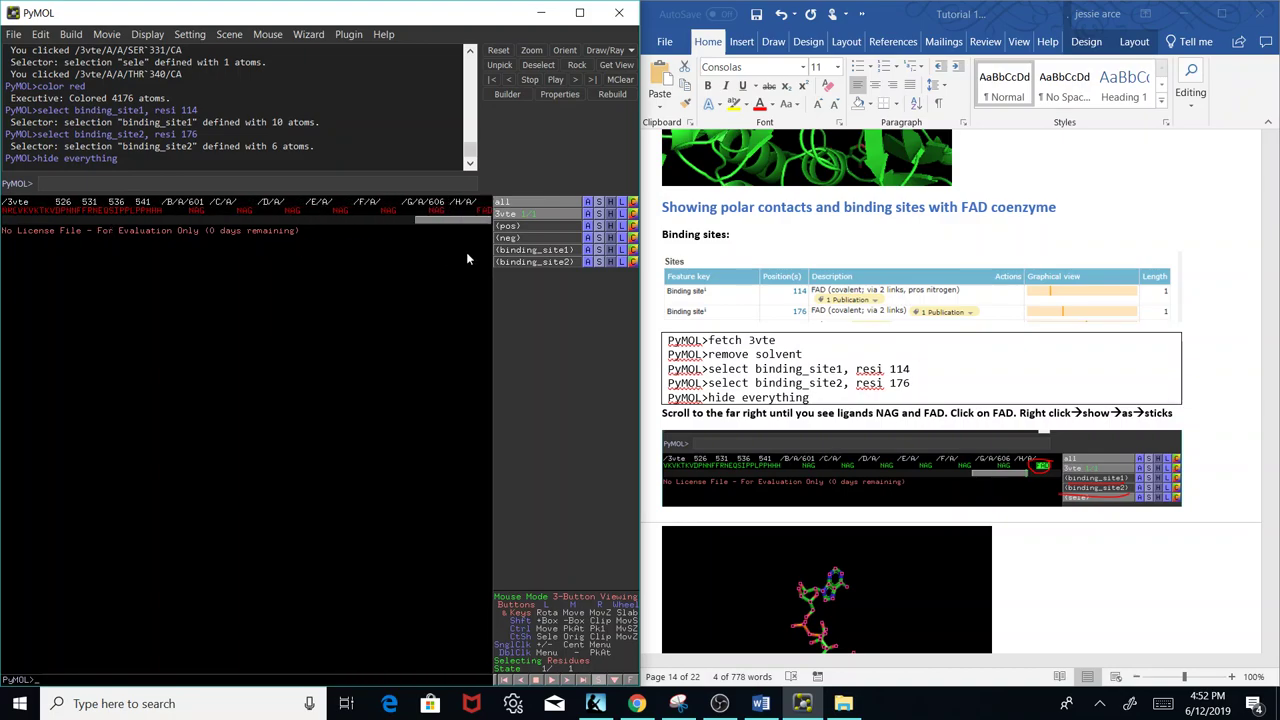
click(482, 213)
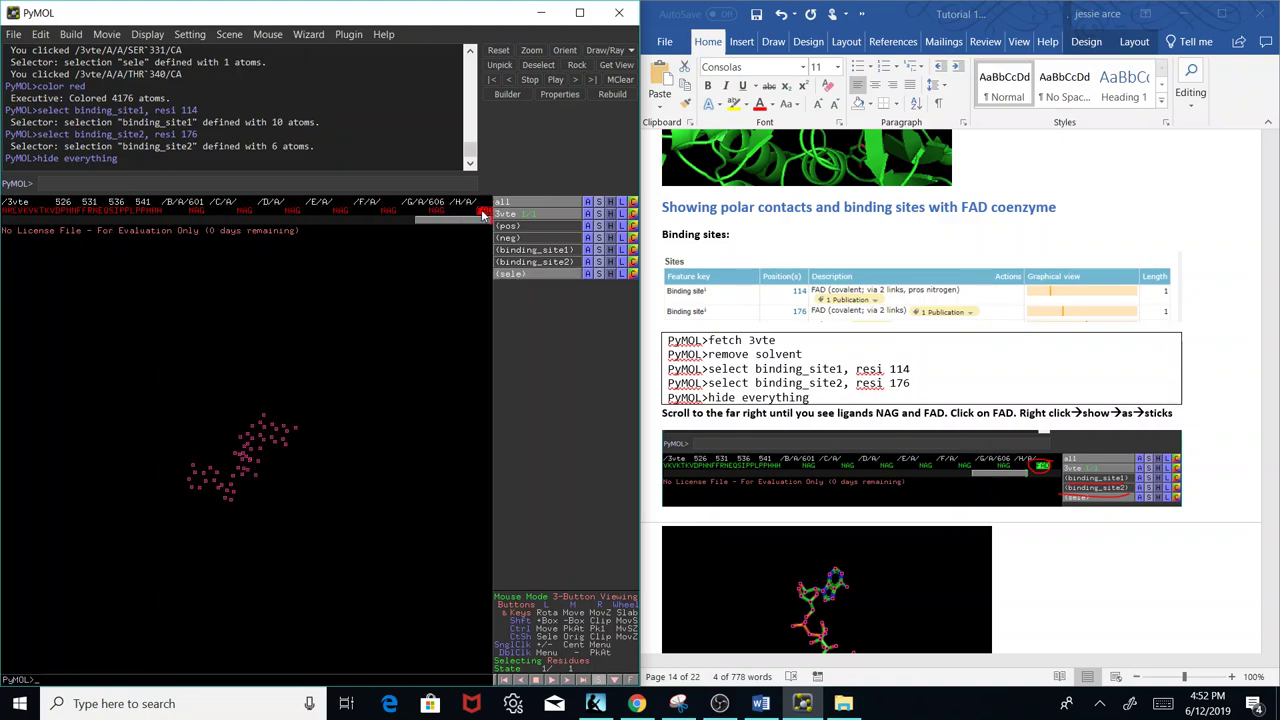
click(601, 274)
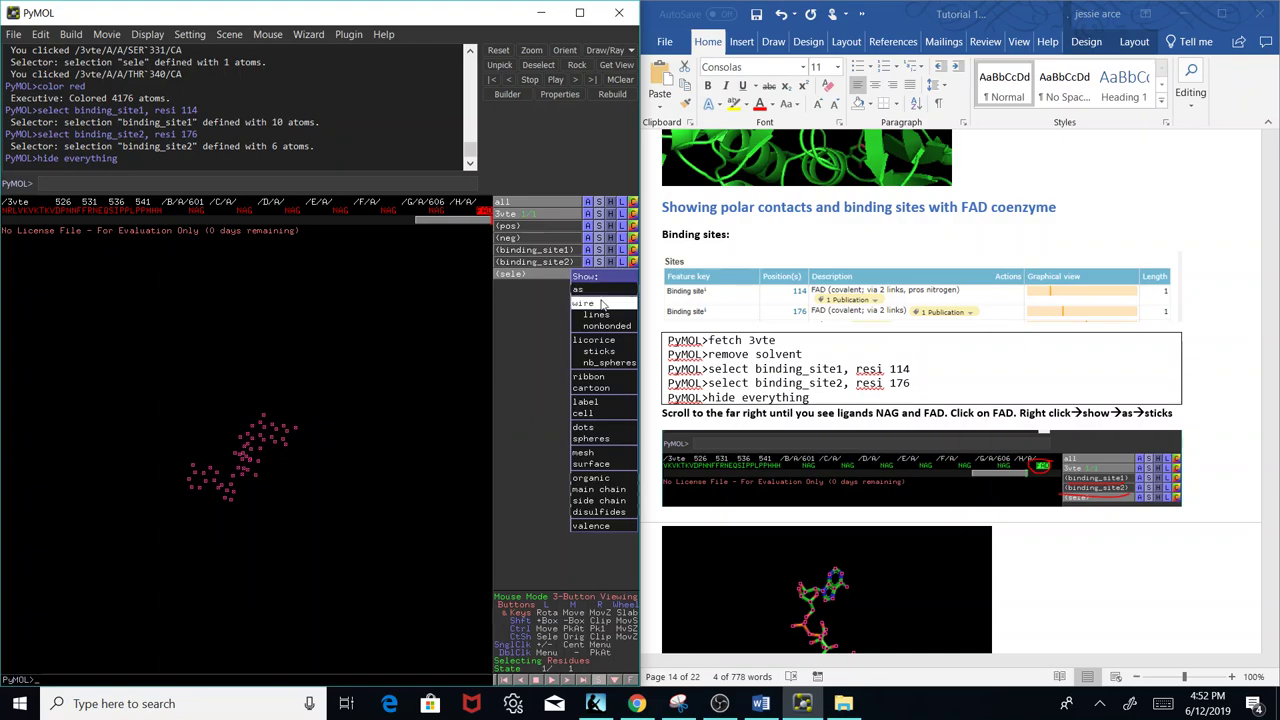
click(603, 353)
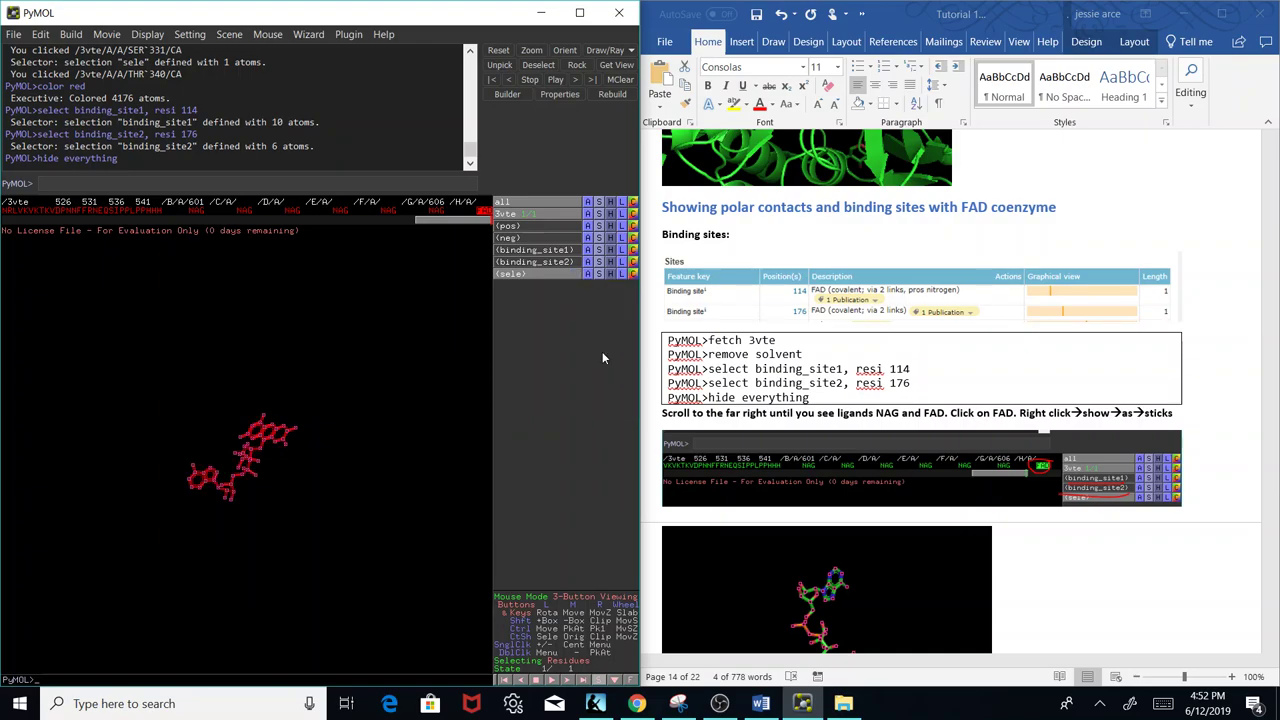
click(345, 471)
drag(309, 467, 336, 523)
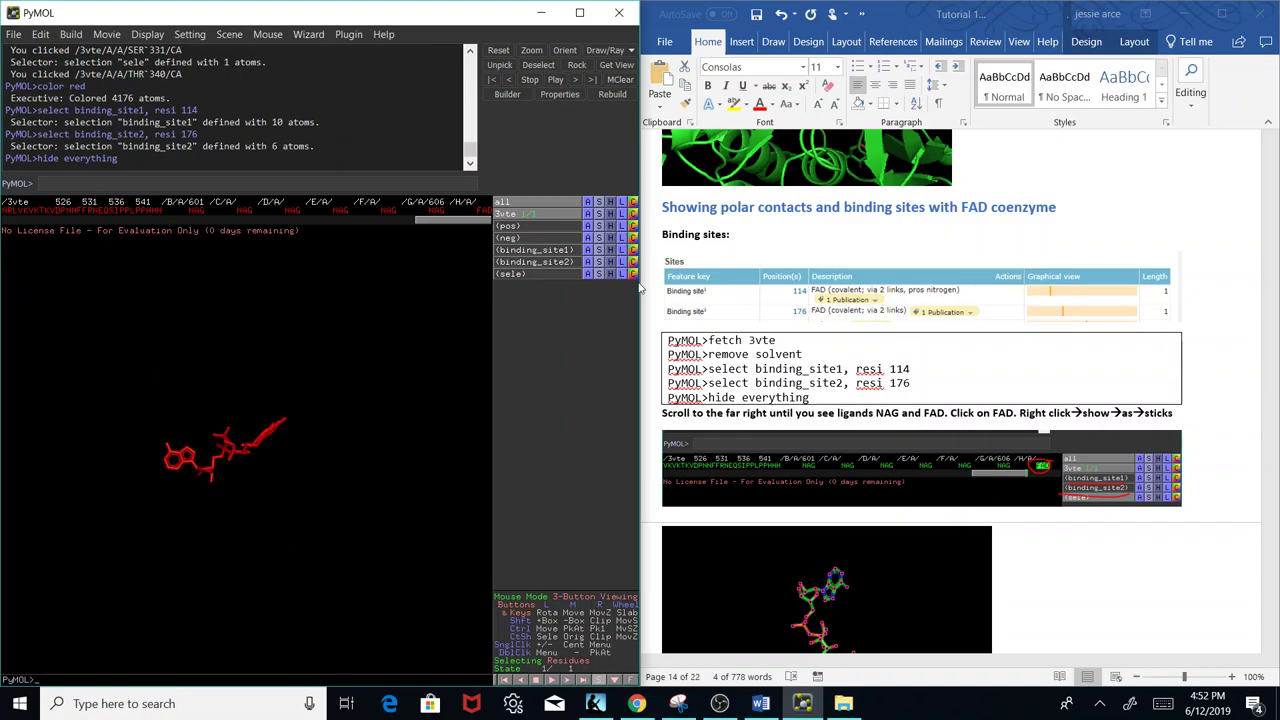
Color the selected FAD ligand with a rainbow spectrum.
click(562, 275)
click(632, 274)
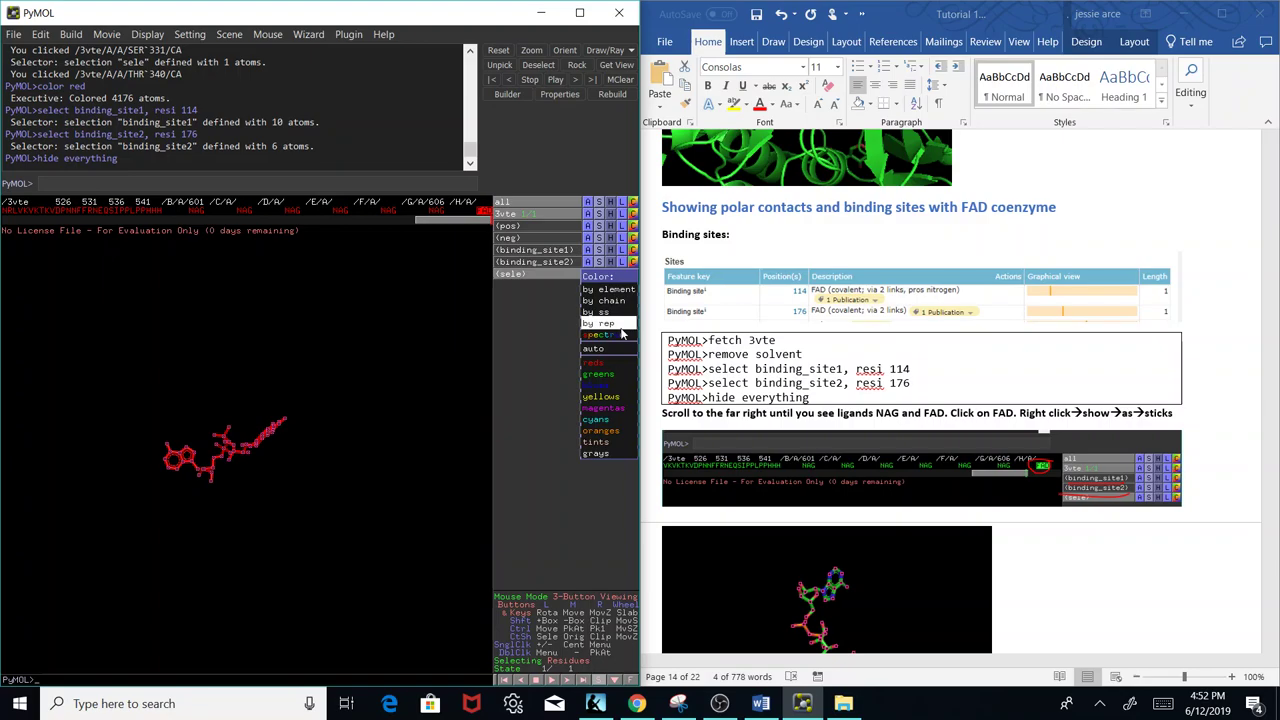
mouse_move(596, 347)
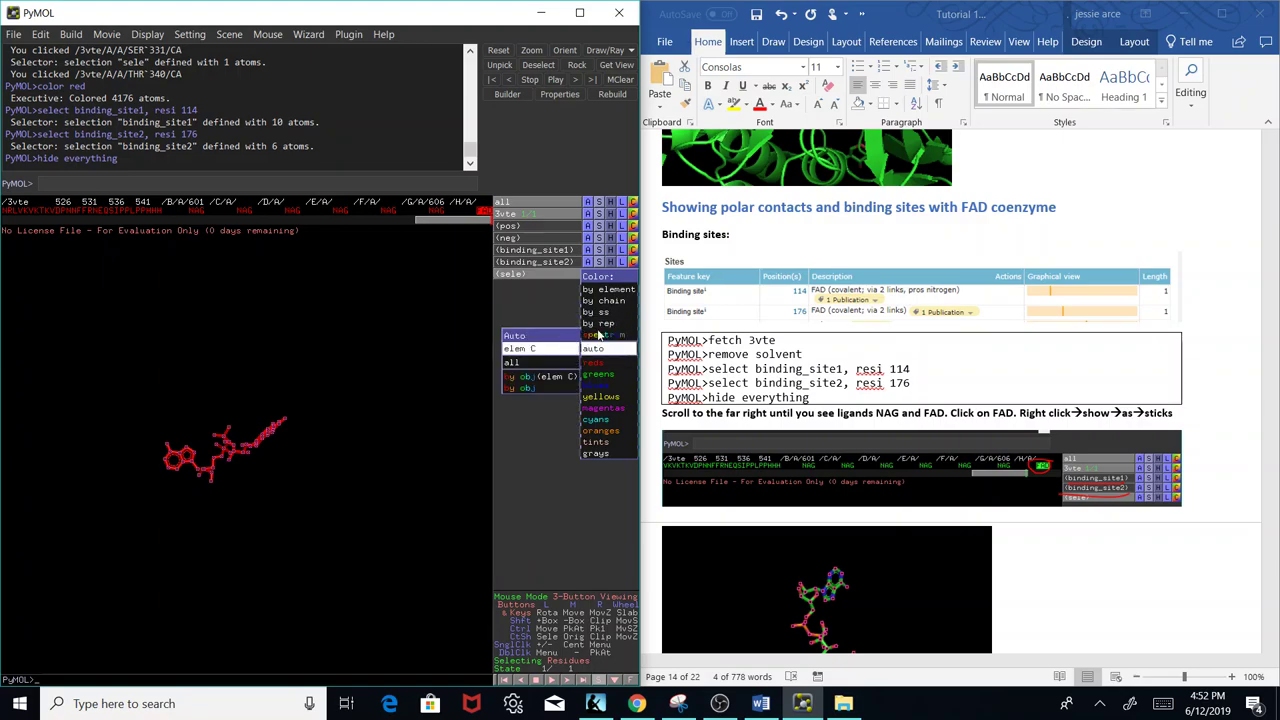
click(558, 340)
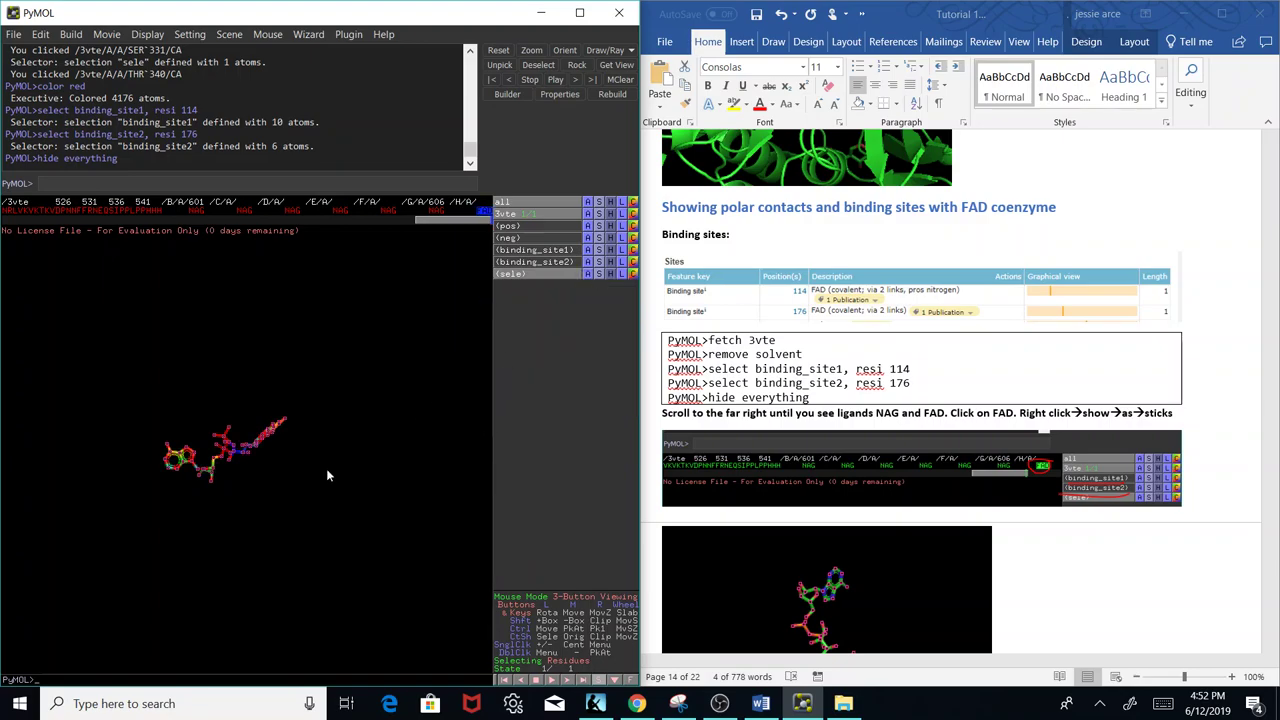
drag(265, 506, 300, 485)
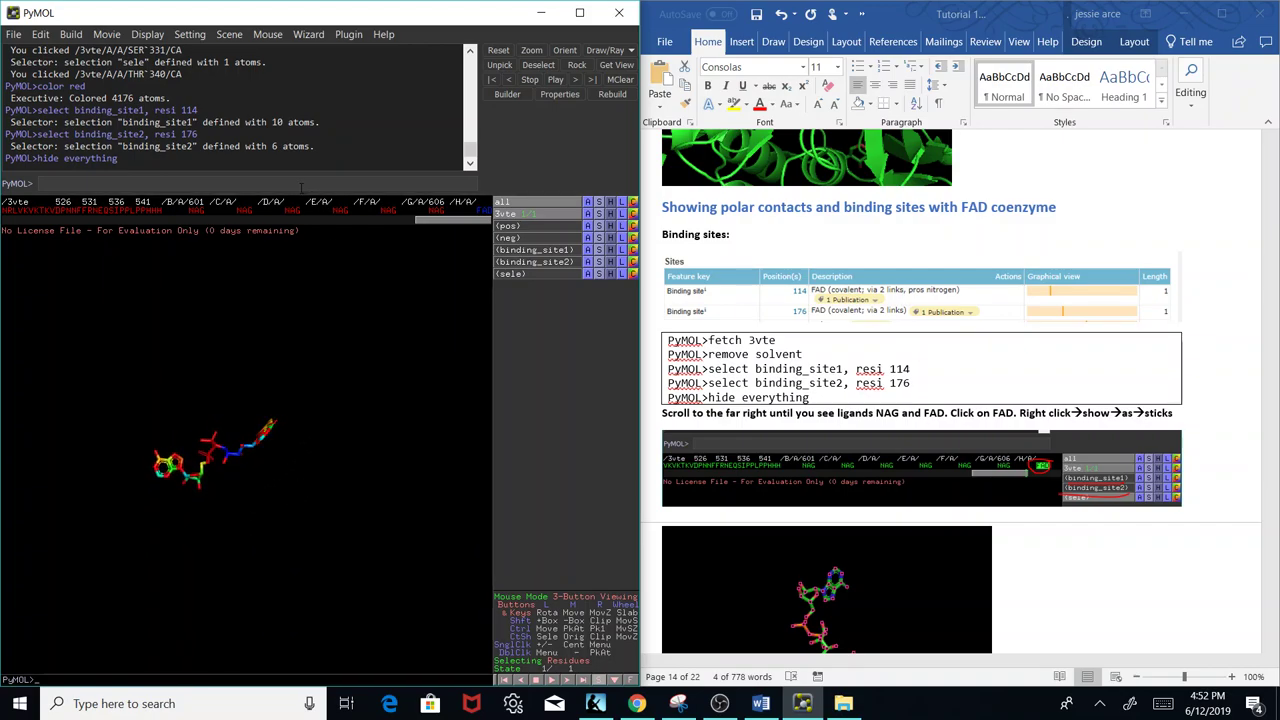
Show the binding_site1 selection as sticks.
click(551, 248)
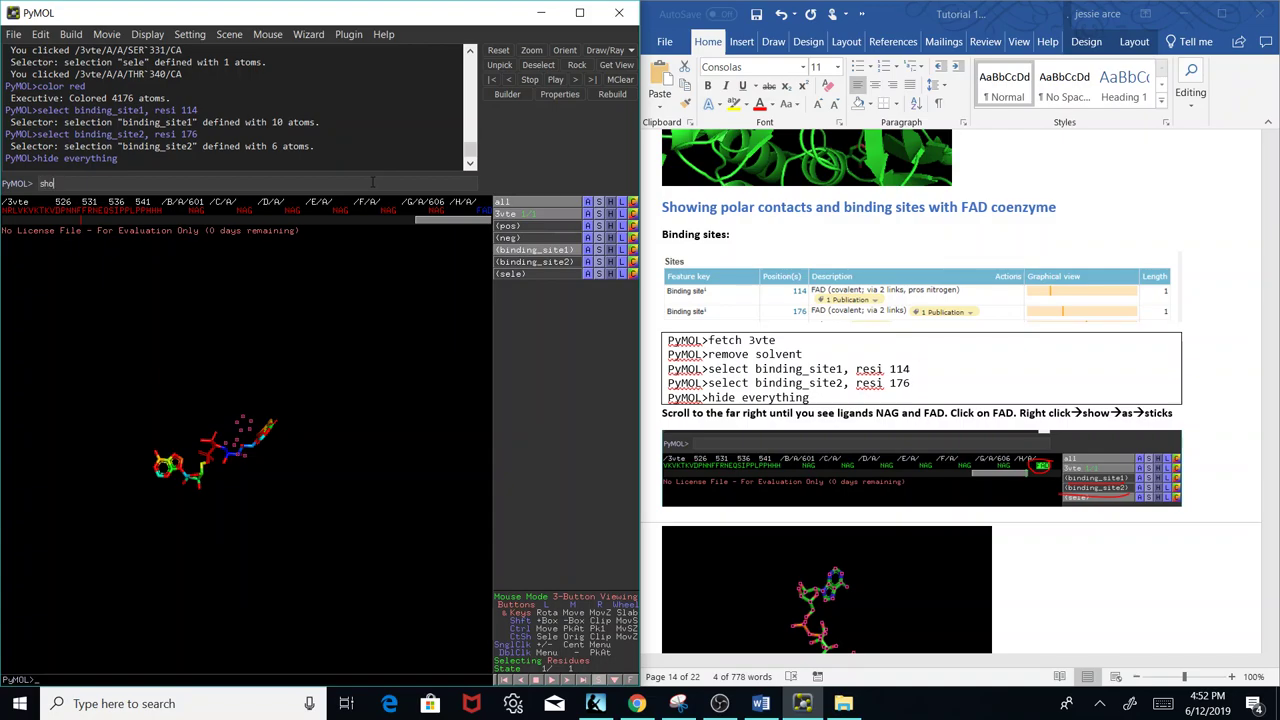
key(BackSpace)
key(BackSpace)
key(BackSpace)
click(599, 250)
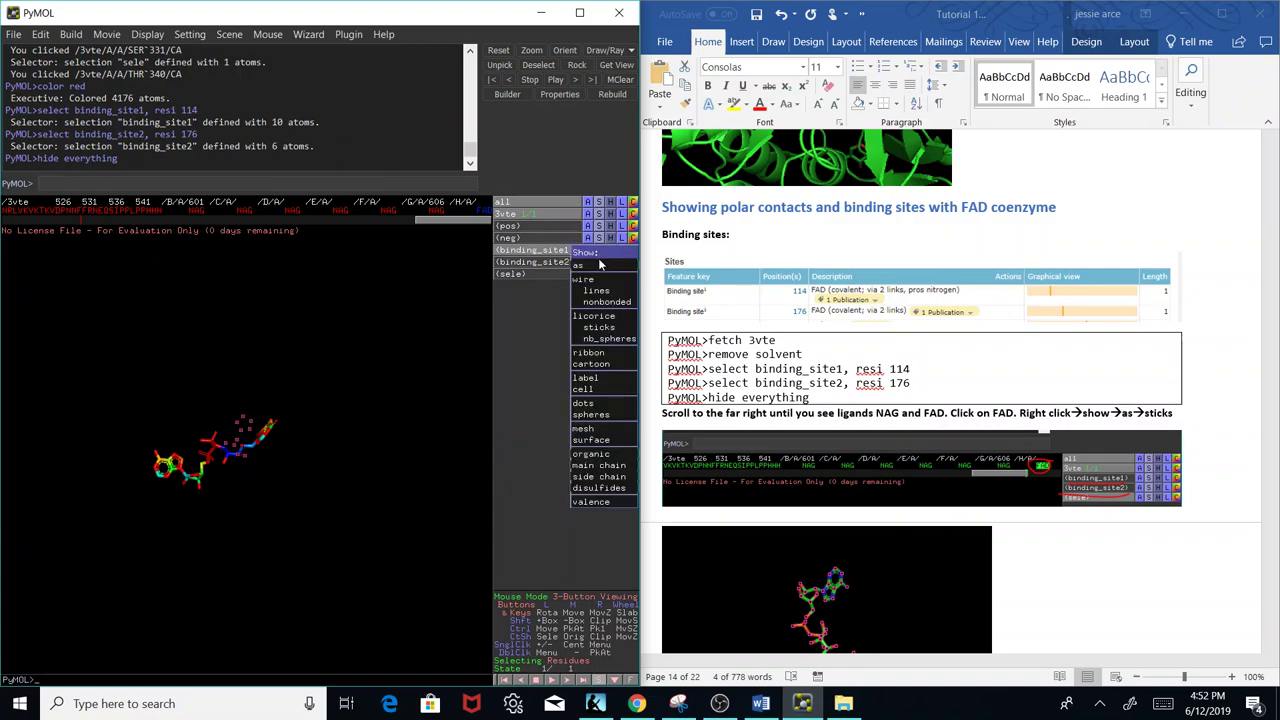
mouse_move(600, 270)
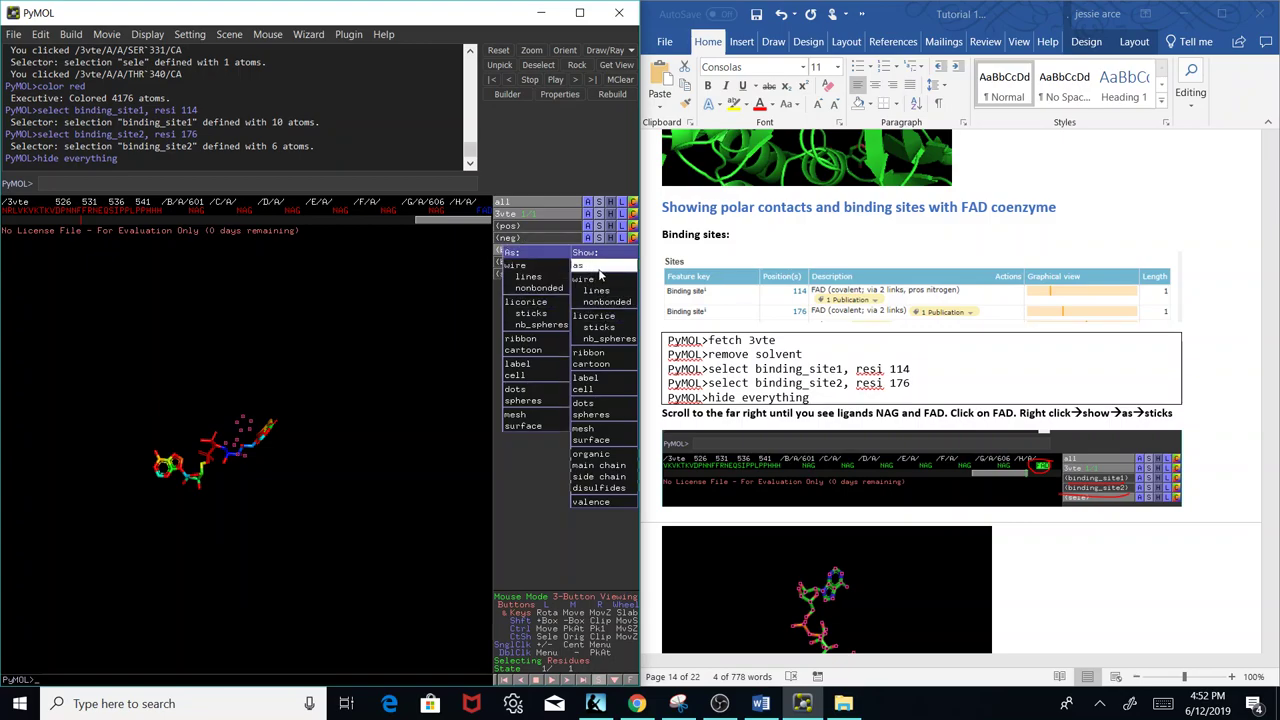
click(537, 314)
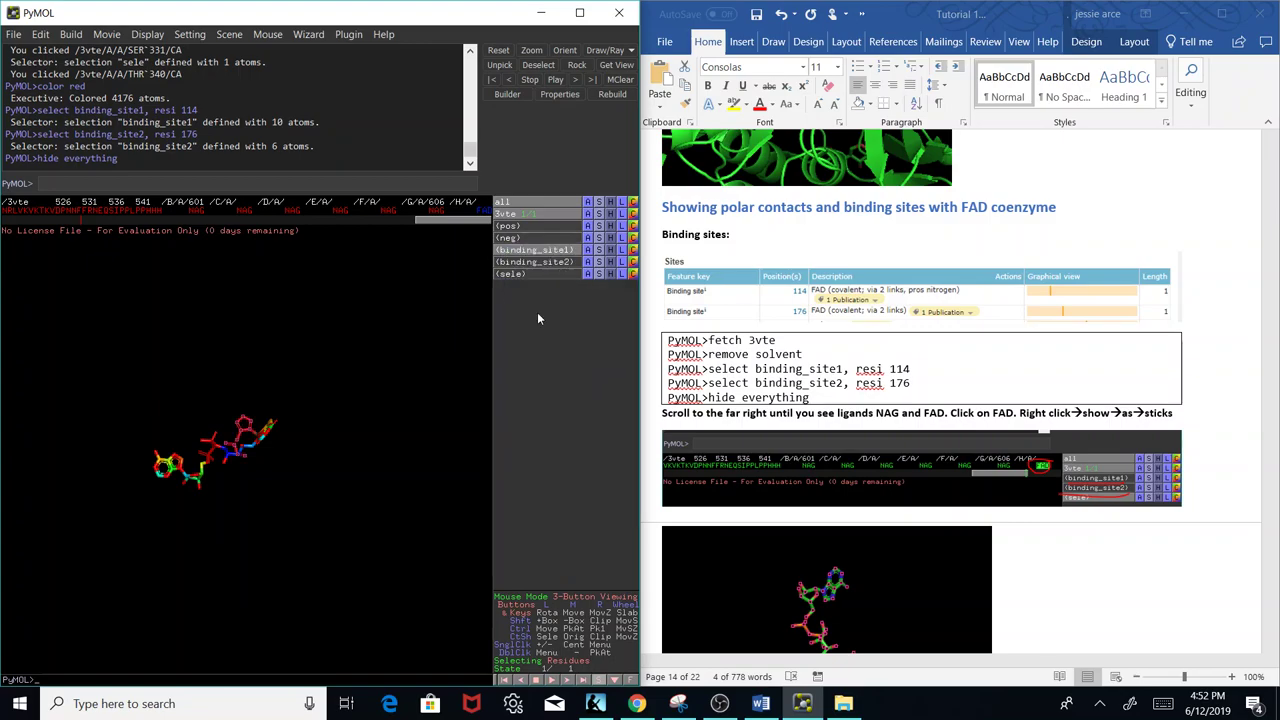
Show the binding_site2 selection as sticks alongside the FAD ligand.
click(599, 262)
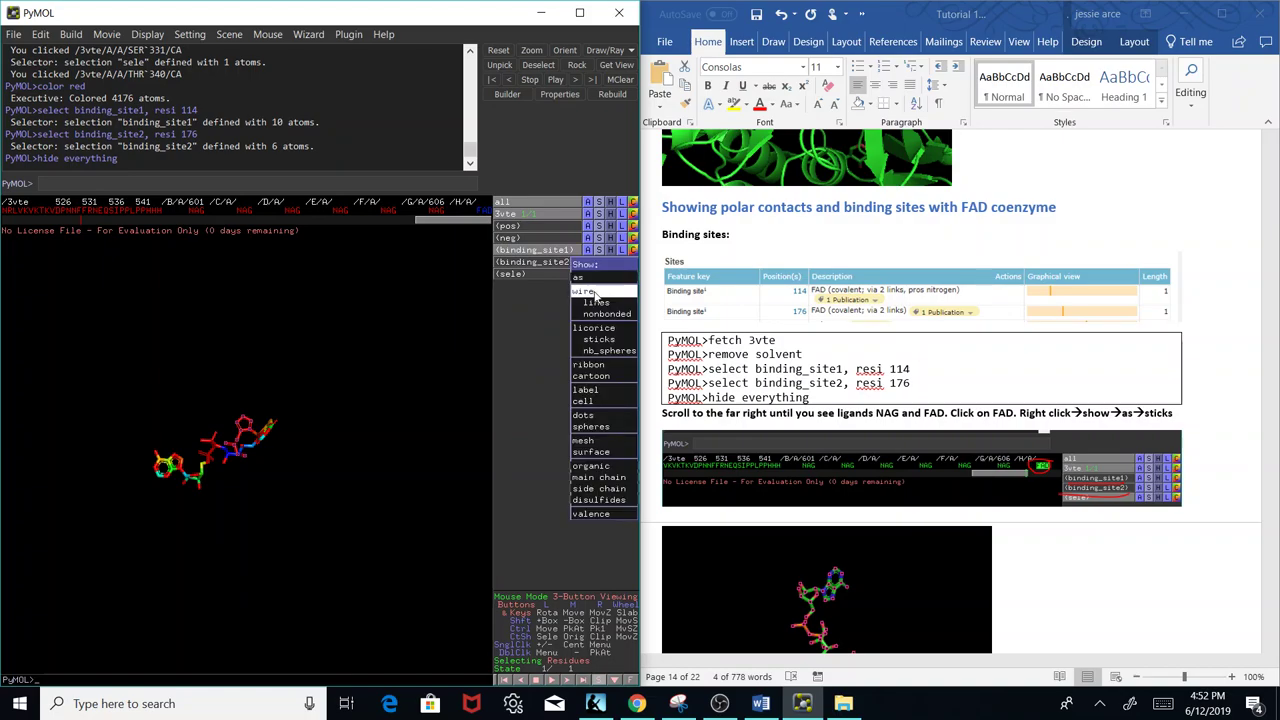
mouse_move(590, 278)
click(535, 320)
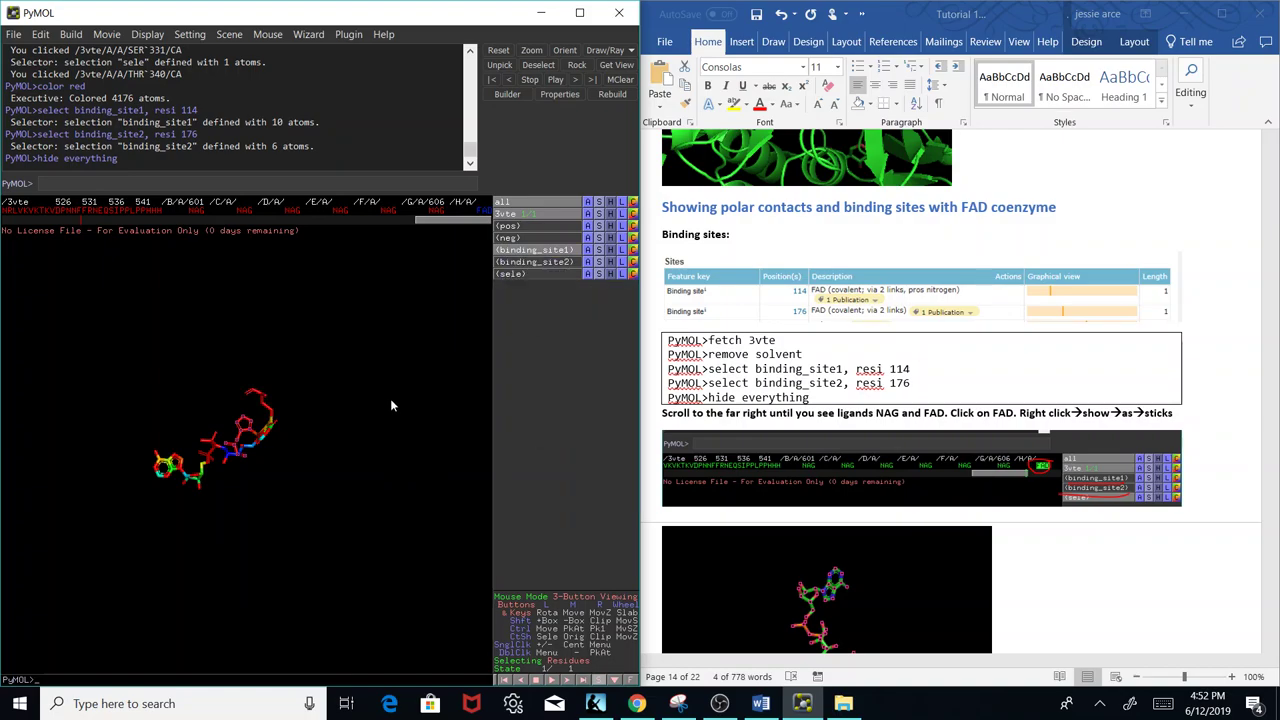
drag(391, 402, 172, 414)
Select residue CYS 176 in the 3D view instead of HIS 114 and color it with the rainbow (elem C) spectrum.
click(220, 452)
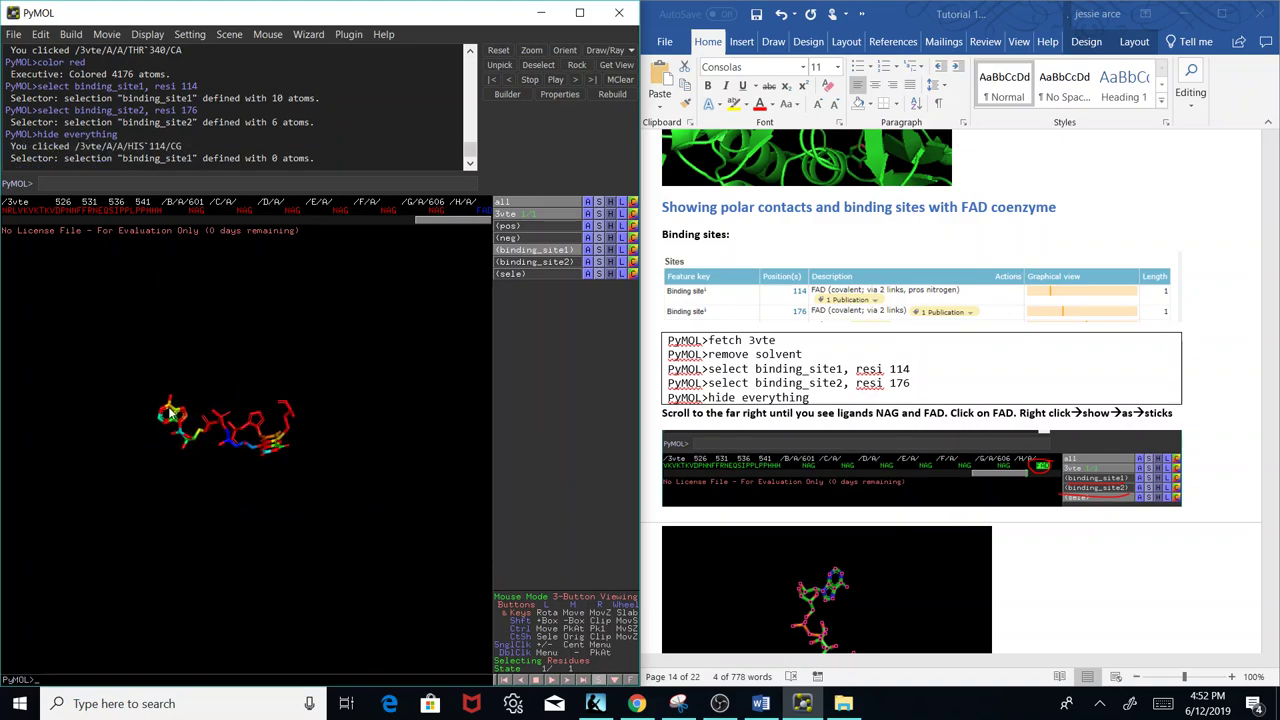
click(287, 432)
right_click(286, 428)
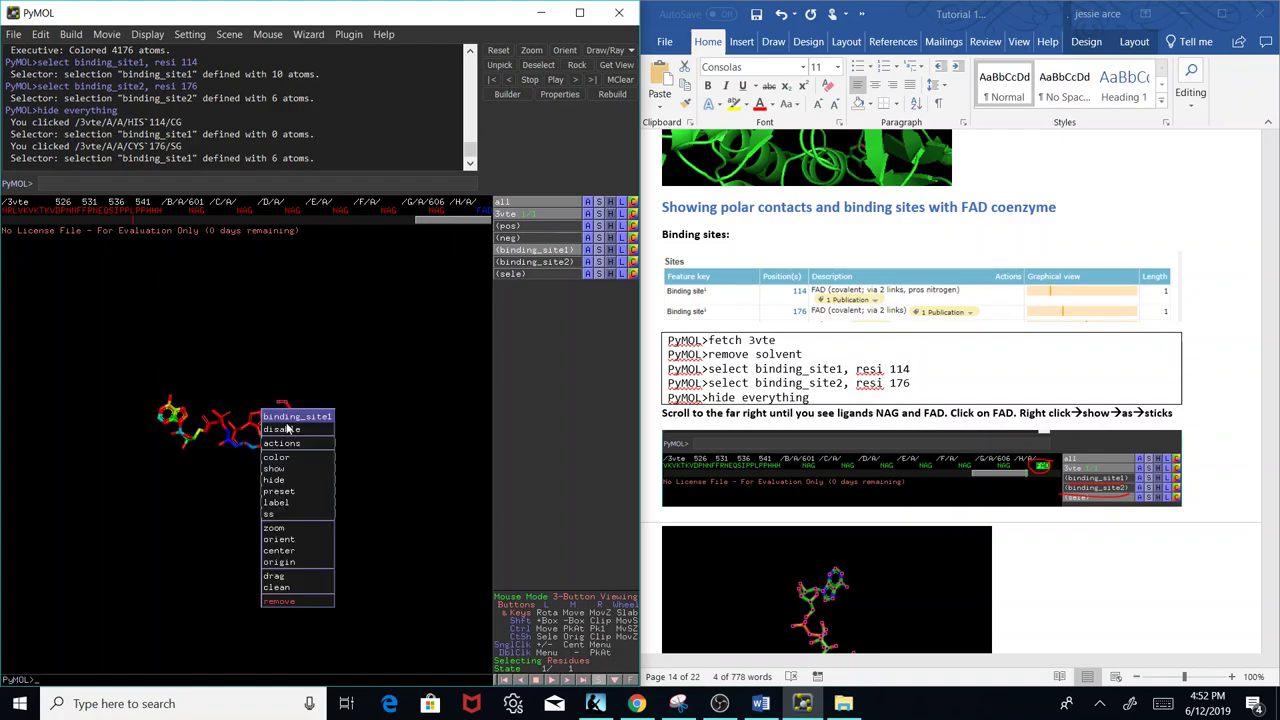
mouse_move(288, 481)
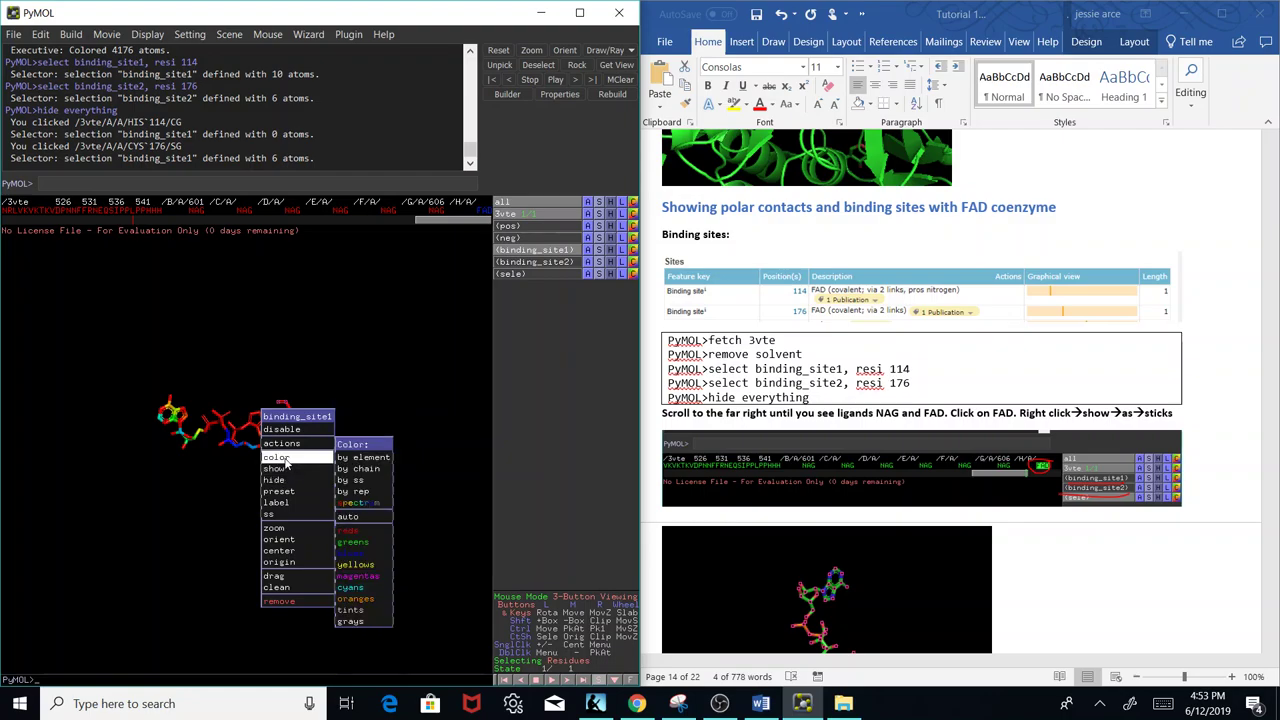
mouse_move(362, 458)
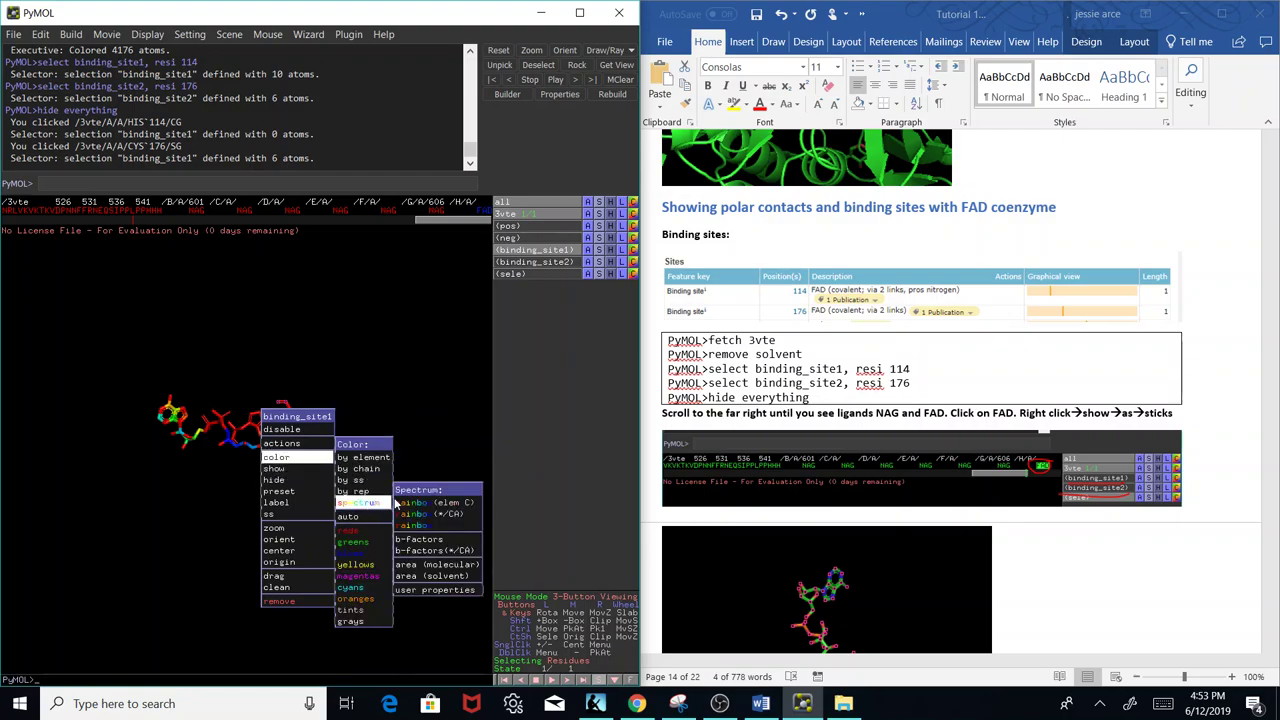
click(415, 507)
drag(328, 470, 256, 424)
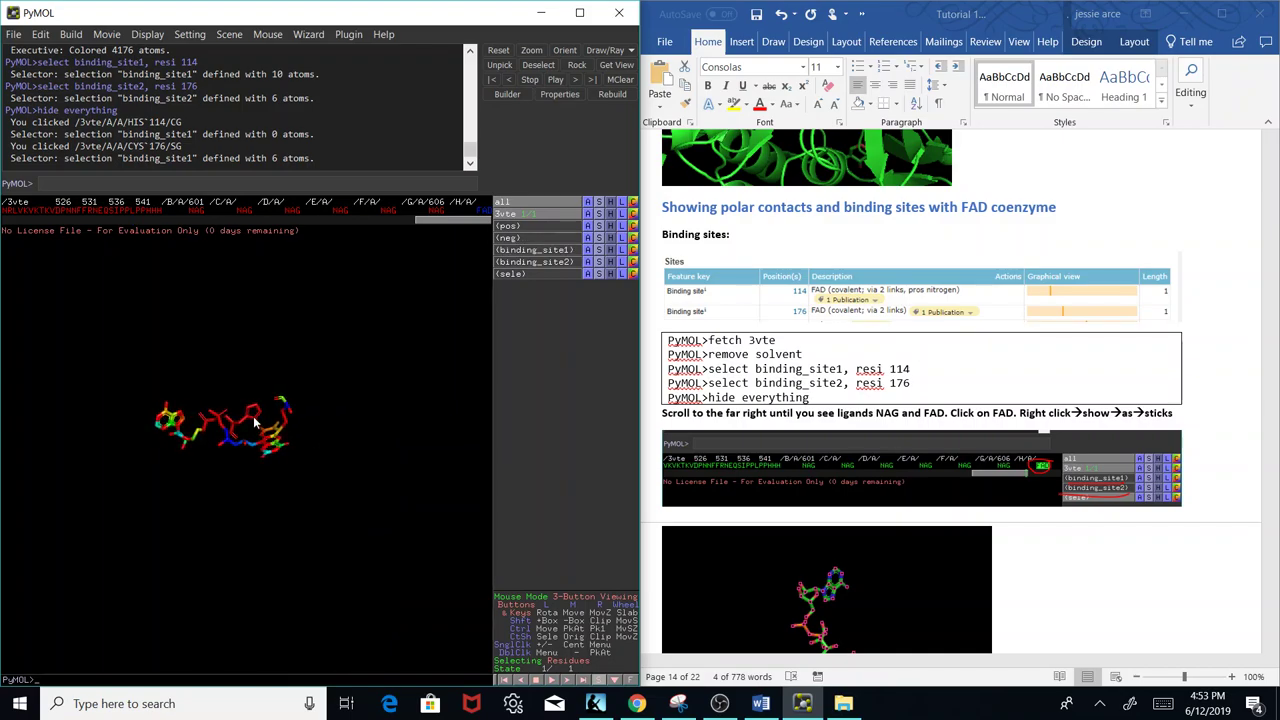
Select residue HIS 114 in the 3D view, color it with the rainbow spectrum, and clear the selection.
click(254, 422)
right_click(254, 422)
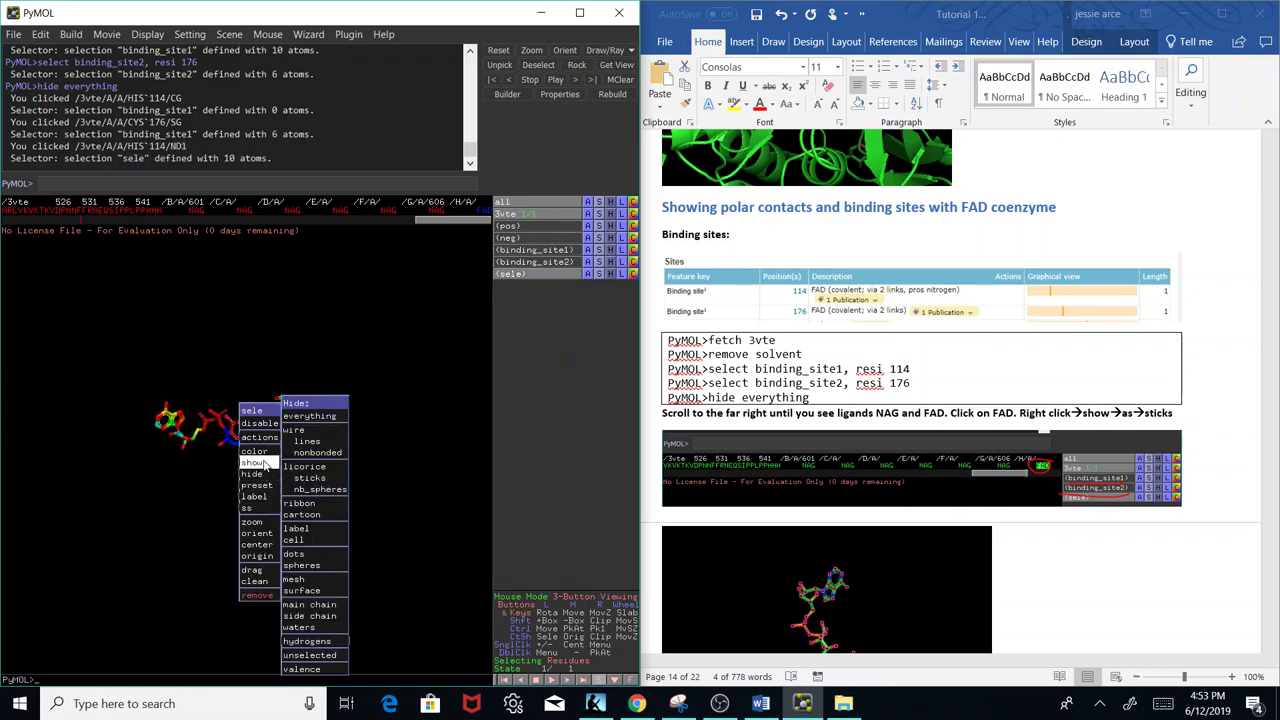
mouse_move(265, 456)
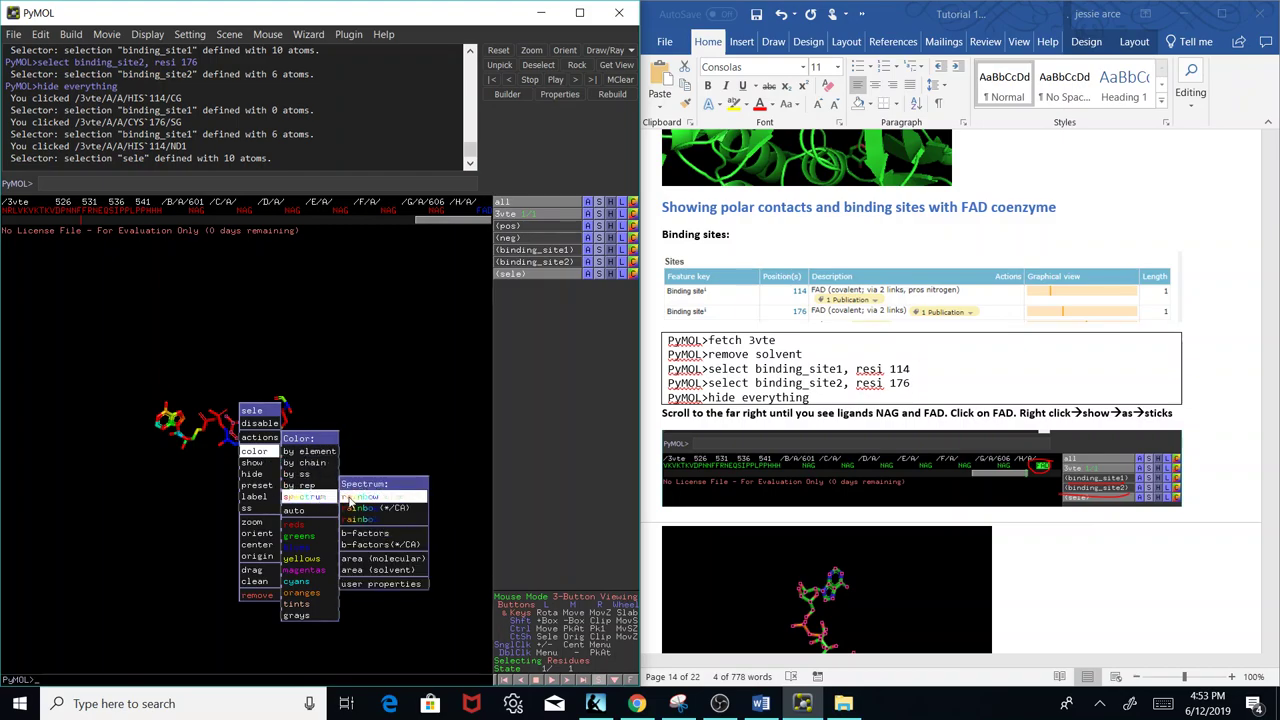
click(362, 497)
mouse_move(286, 461)
mouse_down()
mouse_move(303, 471)
mouse_move(296, 453)
mouse_up()
click(296, 453)
click(263, 428)
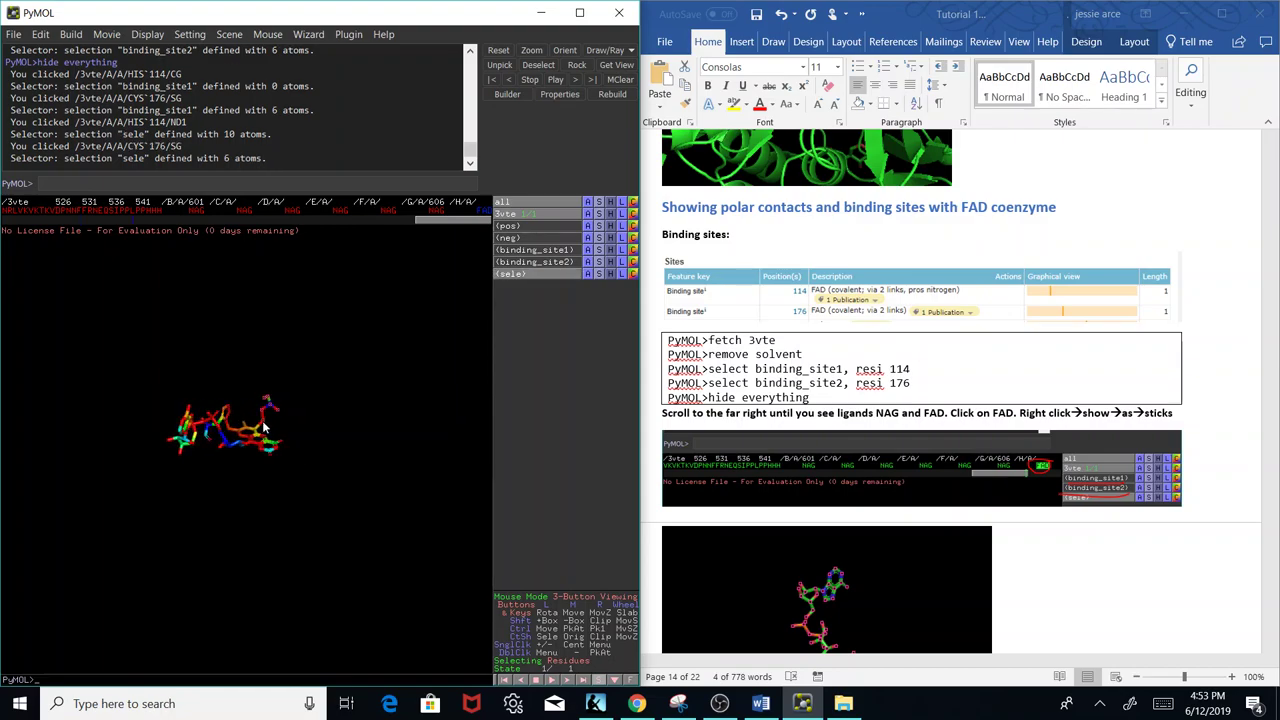
click(263, 428)
Select residue CYS 176 in a close-up view, show its disulfides as sticks, and deselect it.
drag(306, 434, 233, 448)
right_drag(233, 448, 194, 371)
drag(194, 371, 391, 512)
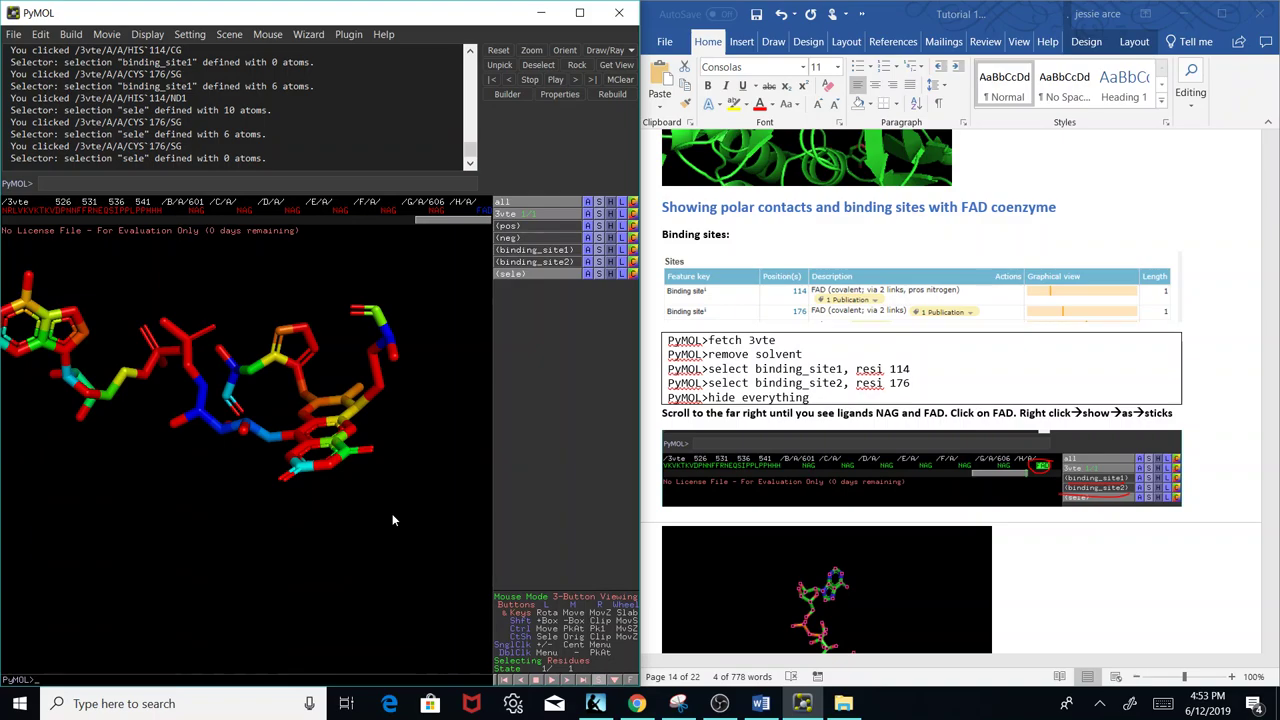
click(378, 388)
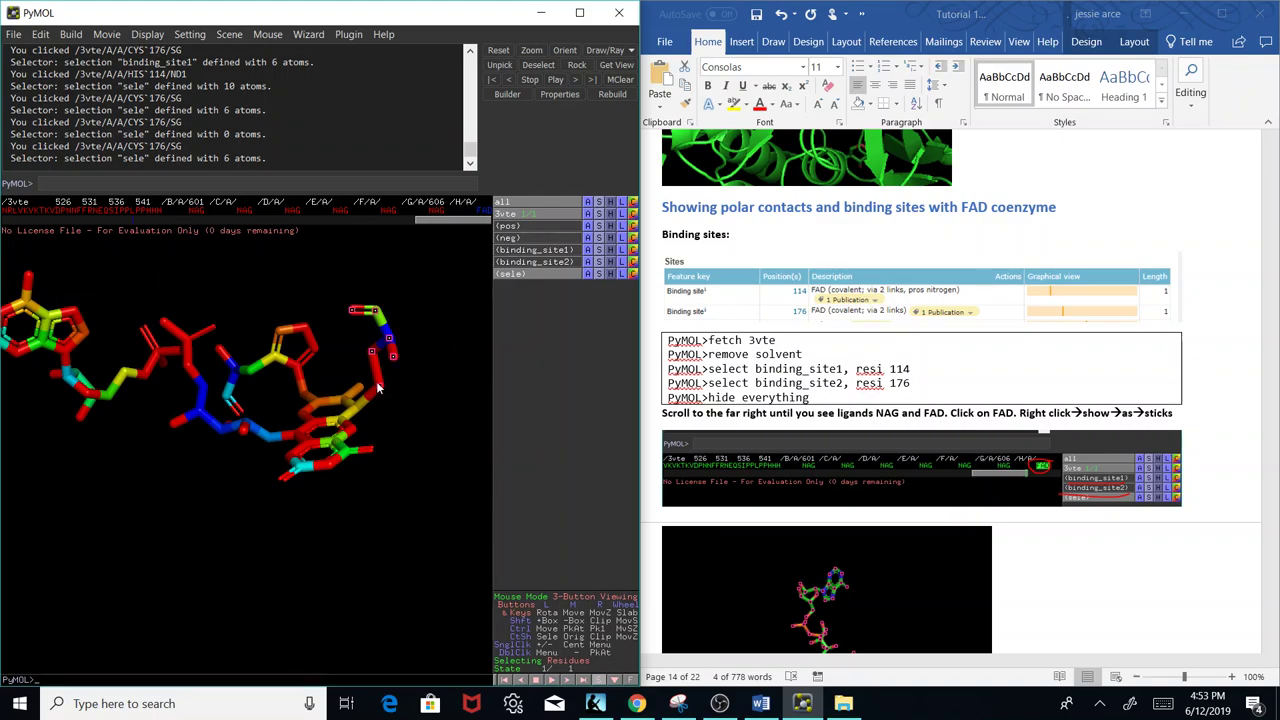
right_click(378, 388)
click(377, 396)
click(604, 277)
mouse_move(603, 516)
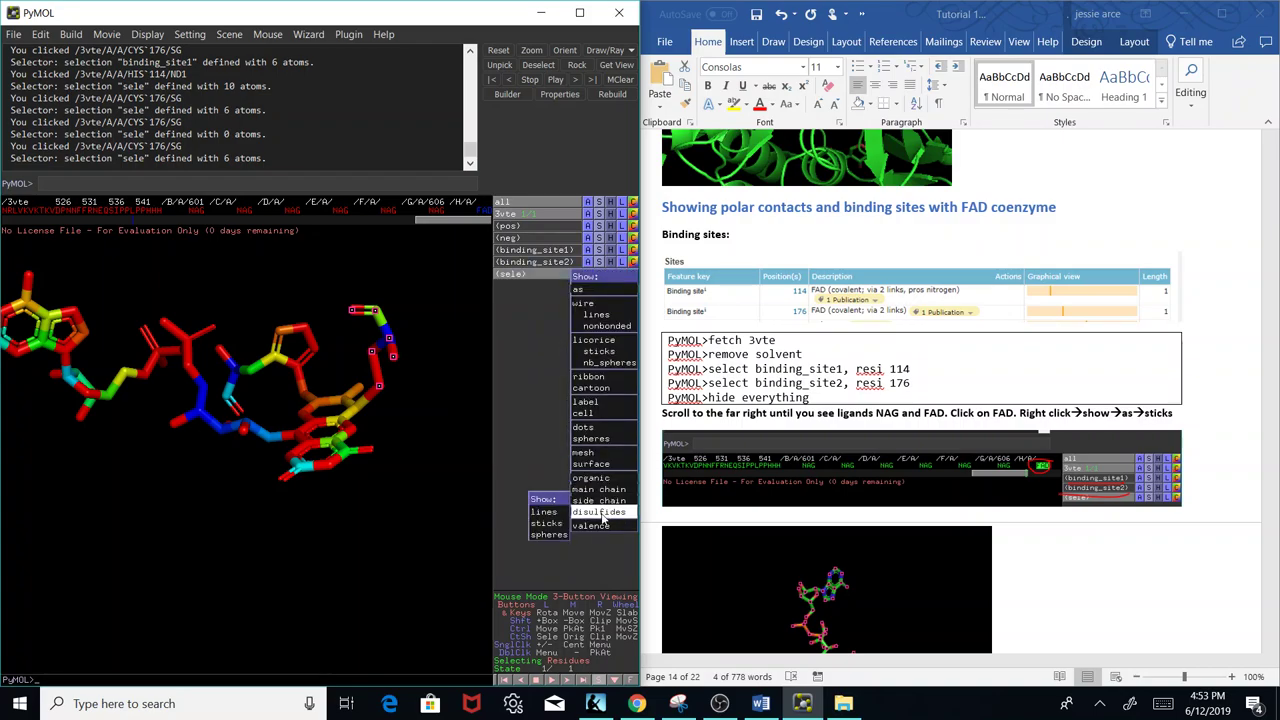
click(552, 522)
click(378, 389)
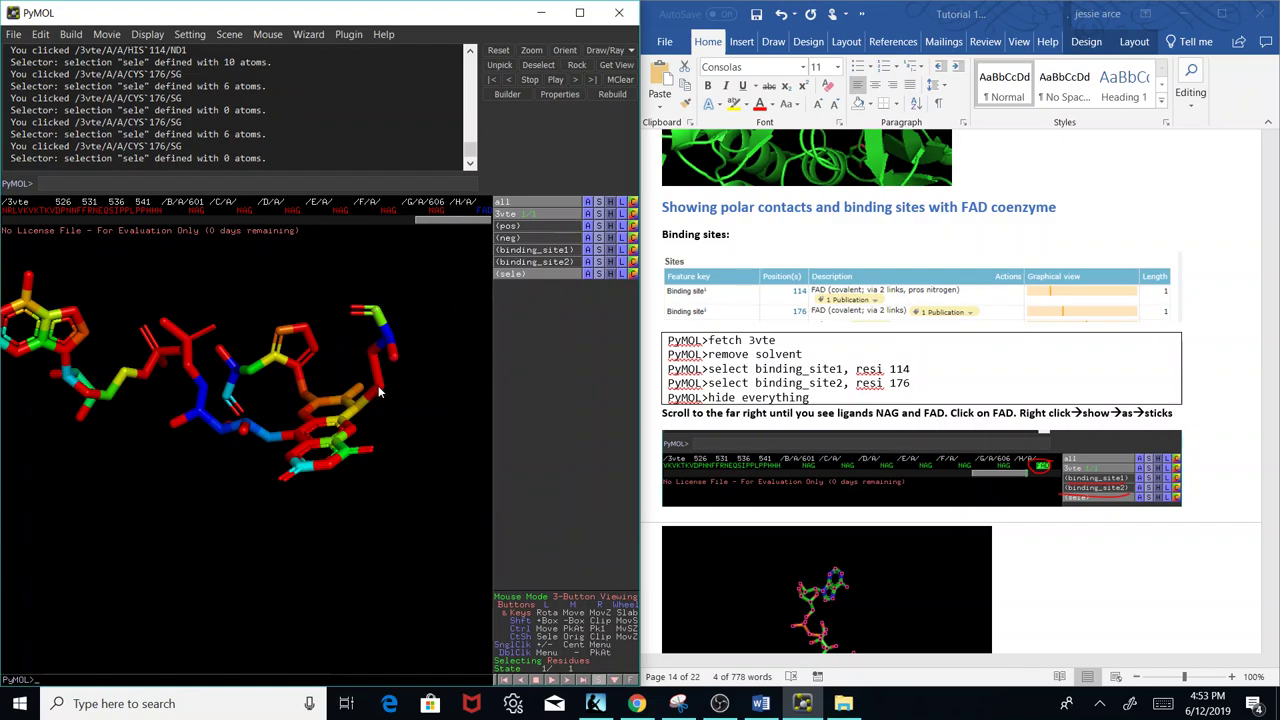
Select only CYS 176 and HIS 114, leaving out the FAD ligand, and label them by residue.
click(378, 389)
drag(376, 396, 348, 385)
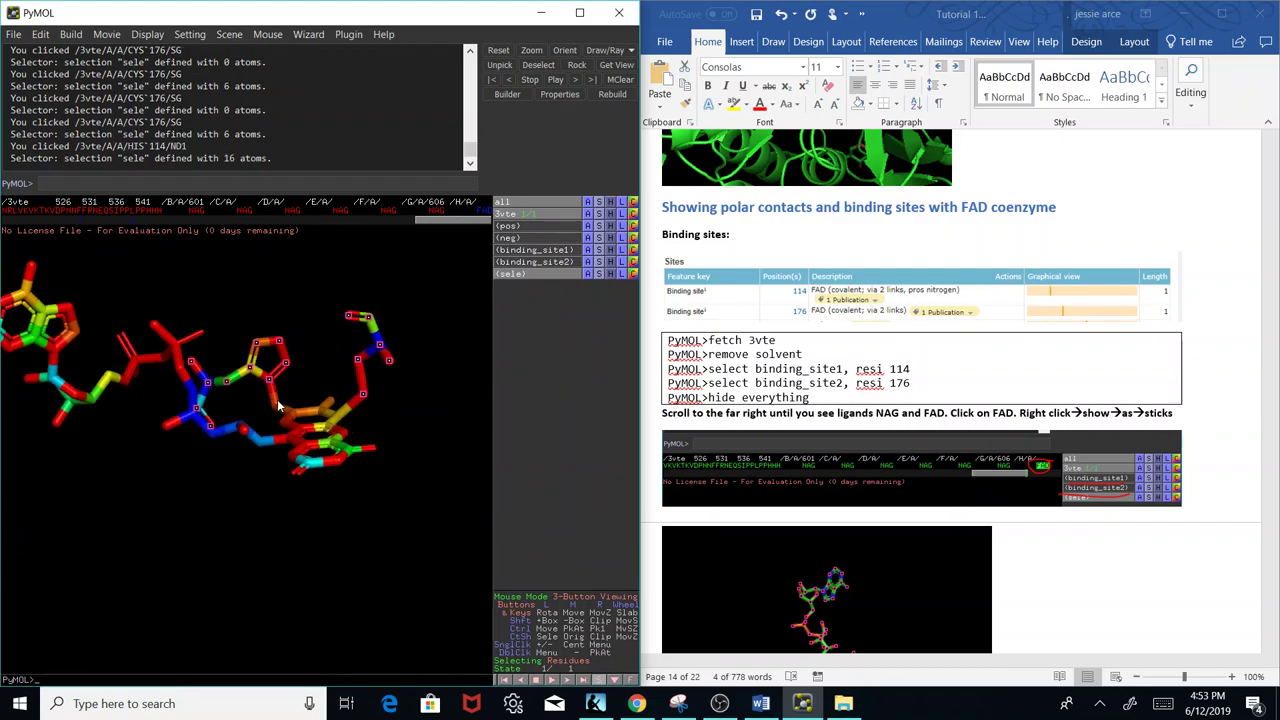
click(362, 406)
click(367, 372)
click(340, 420)
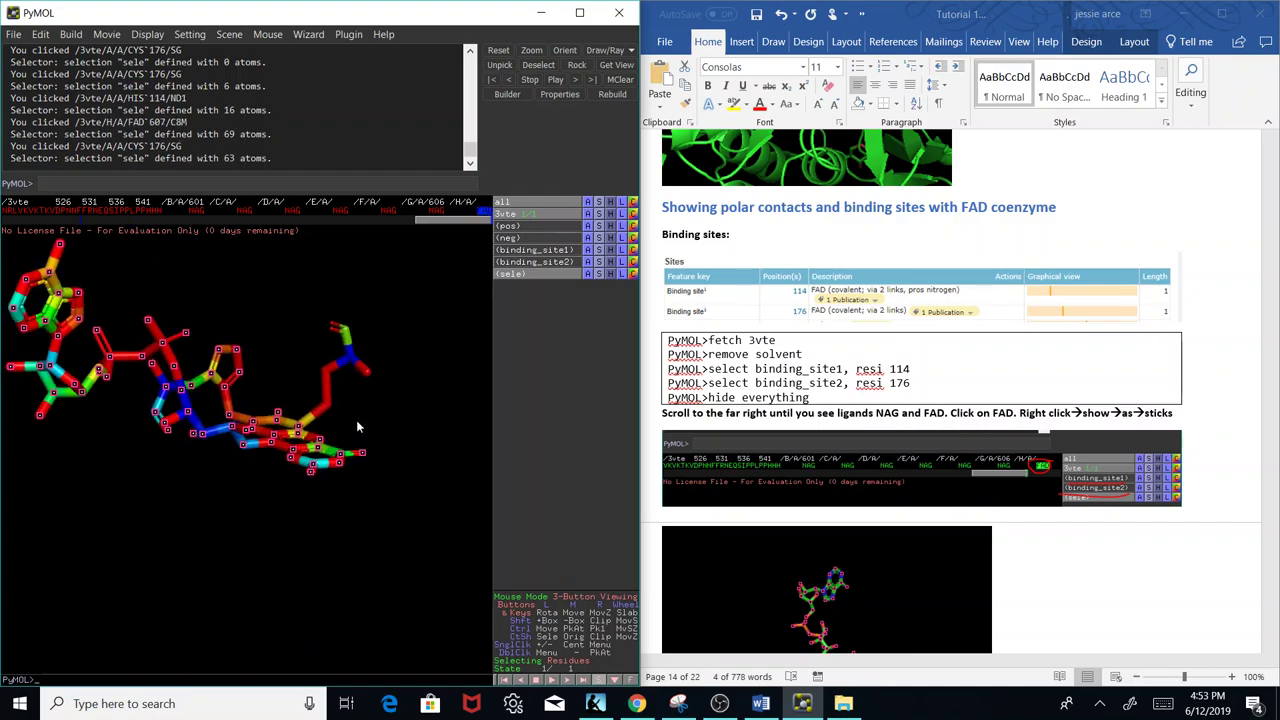
click(367, 360)
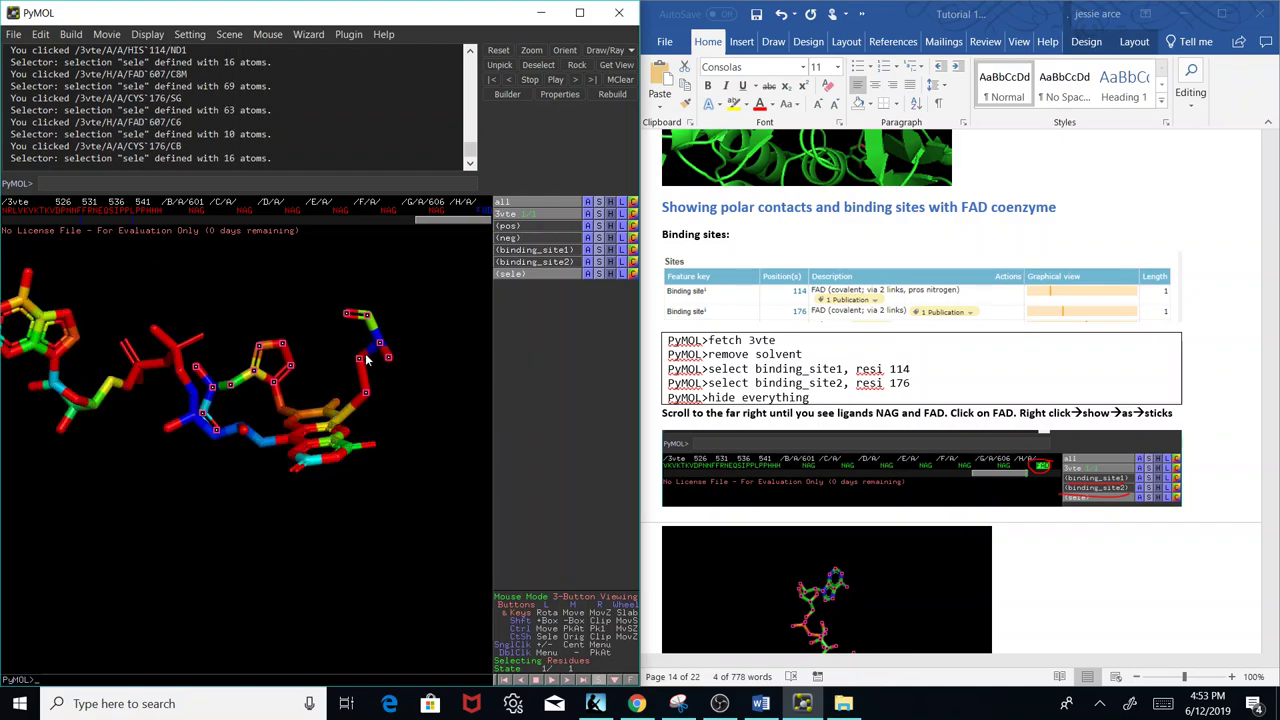
right_click(367, 360)
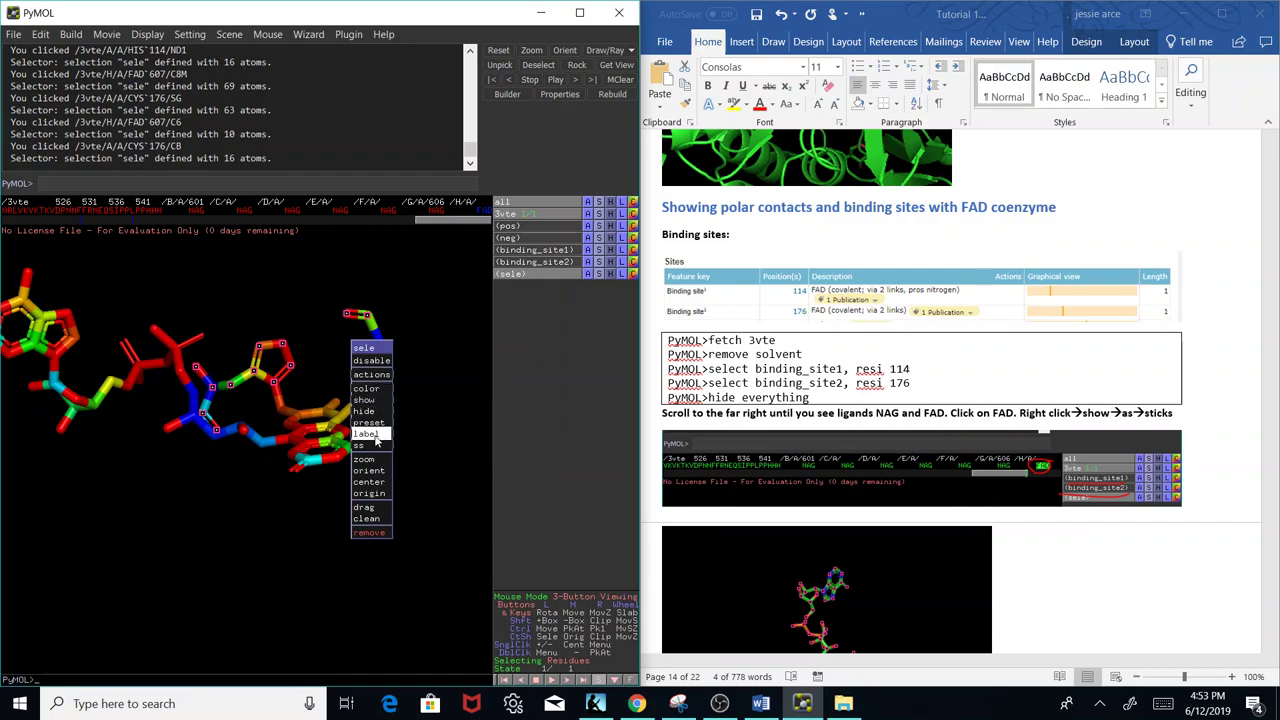
mouse_move(368, 433)
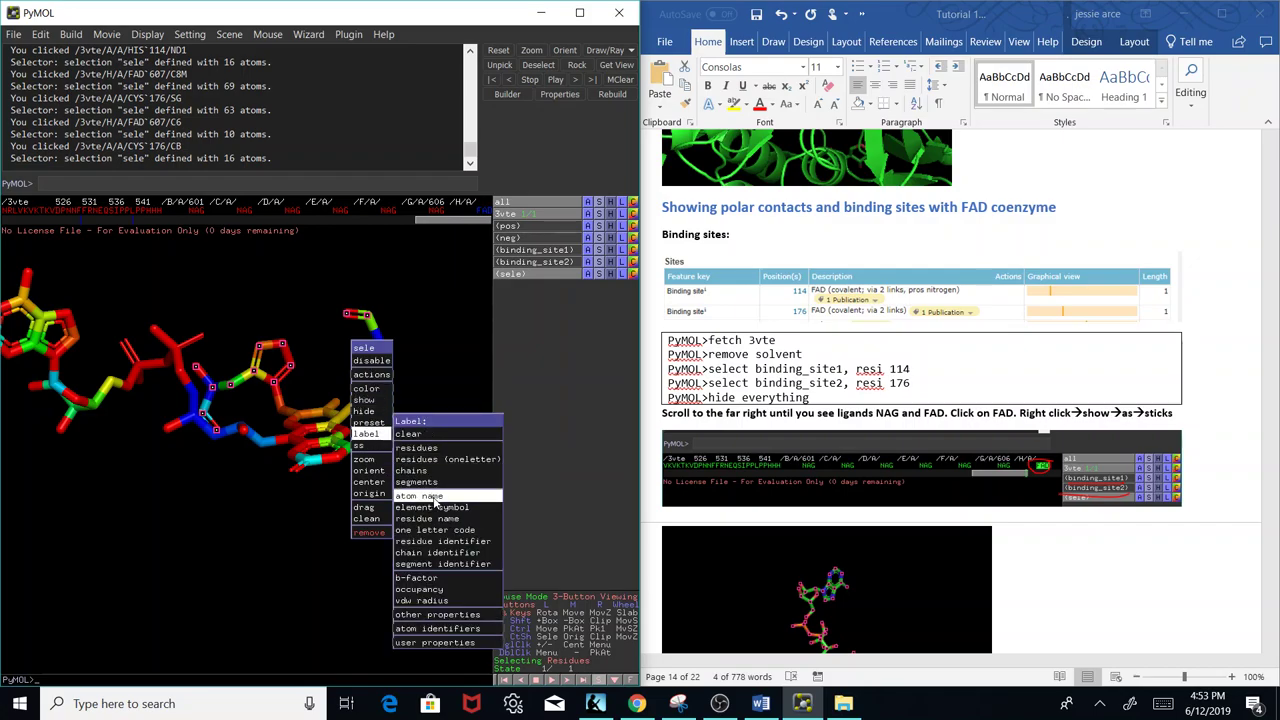
click(418, 448)
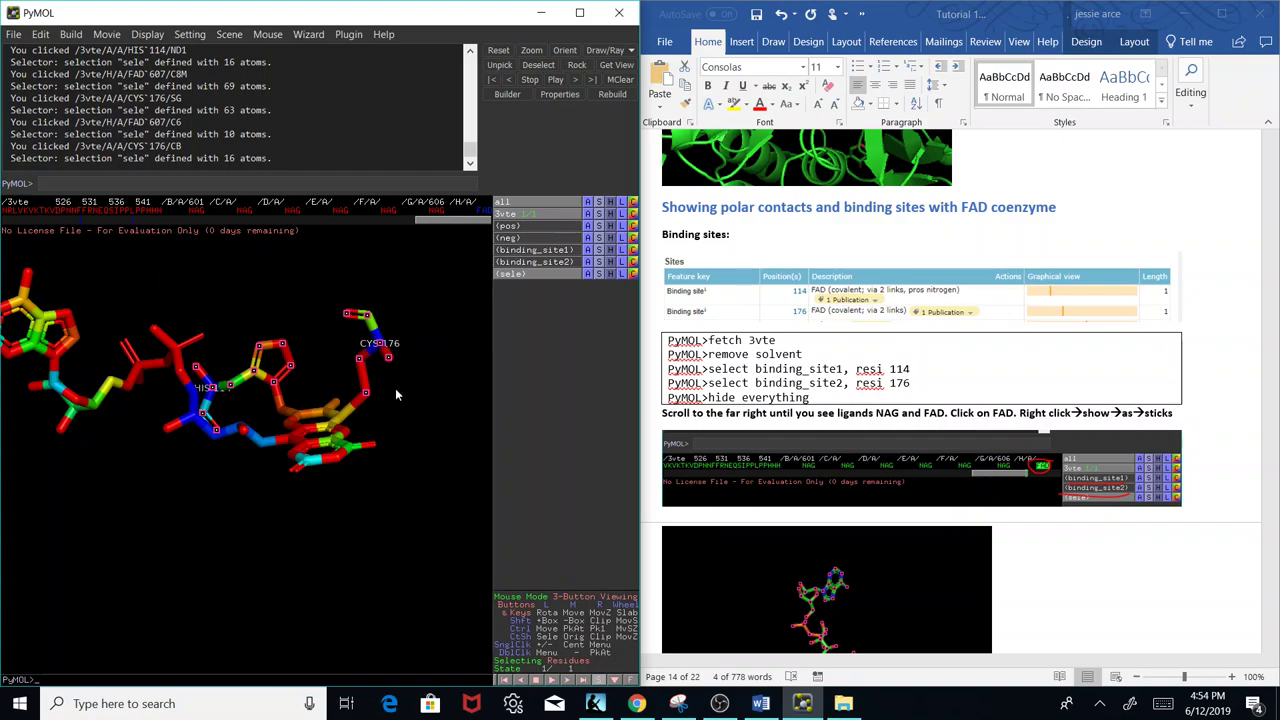
Clear the selection and examine the labelled HIS 114 and CYS 176 around FAD, comparing them with the tutorial's binding-site figure.
drag(390, 380, 367, 403)
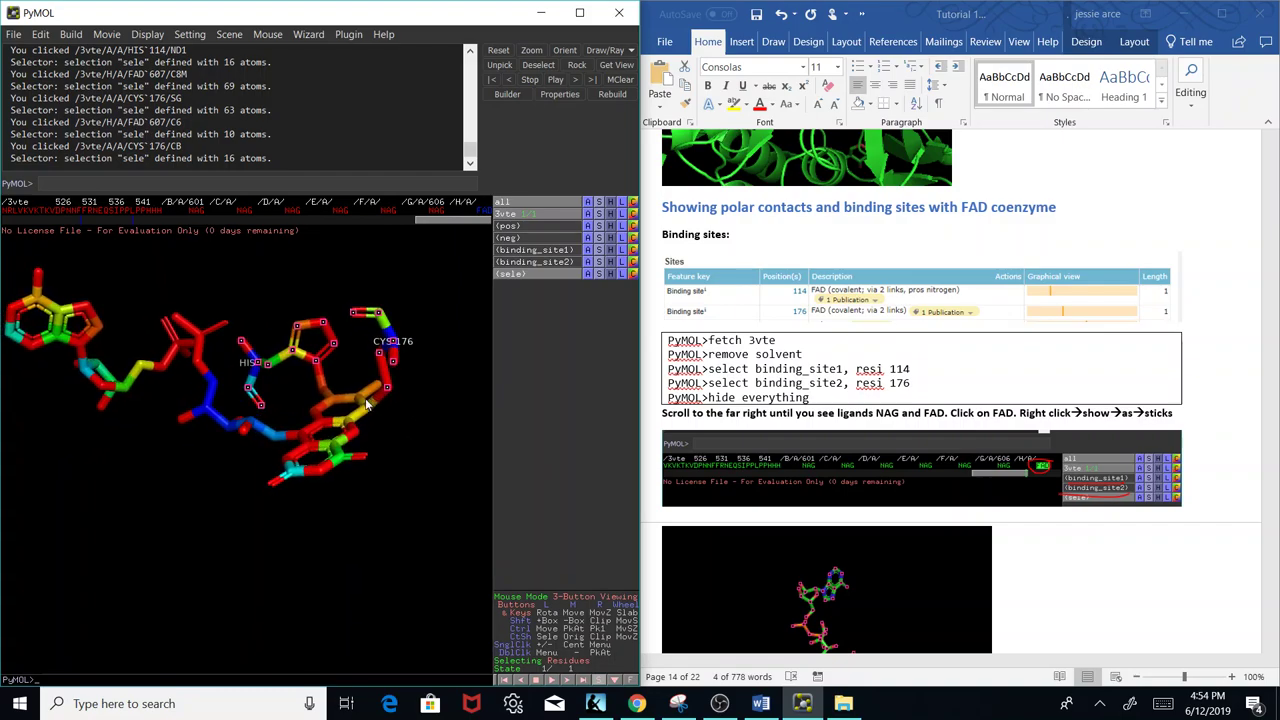
click(302, 378)
drag(268, 370, 382, 307)
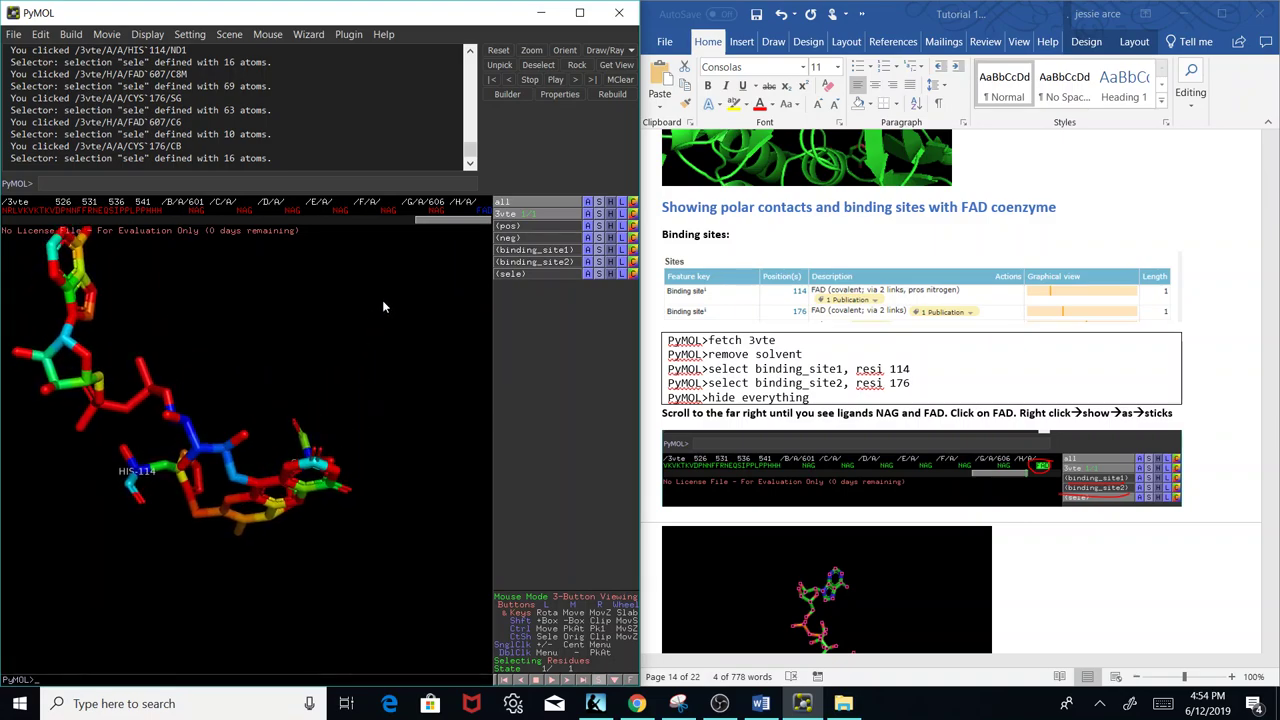
drag(337, 427, 259, 479)
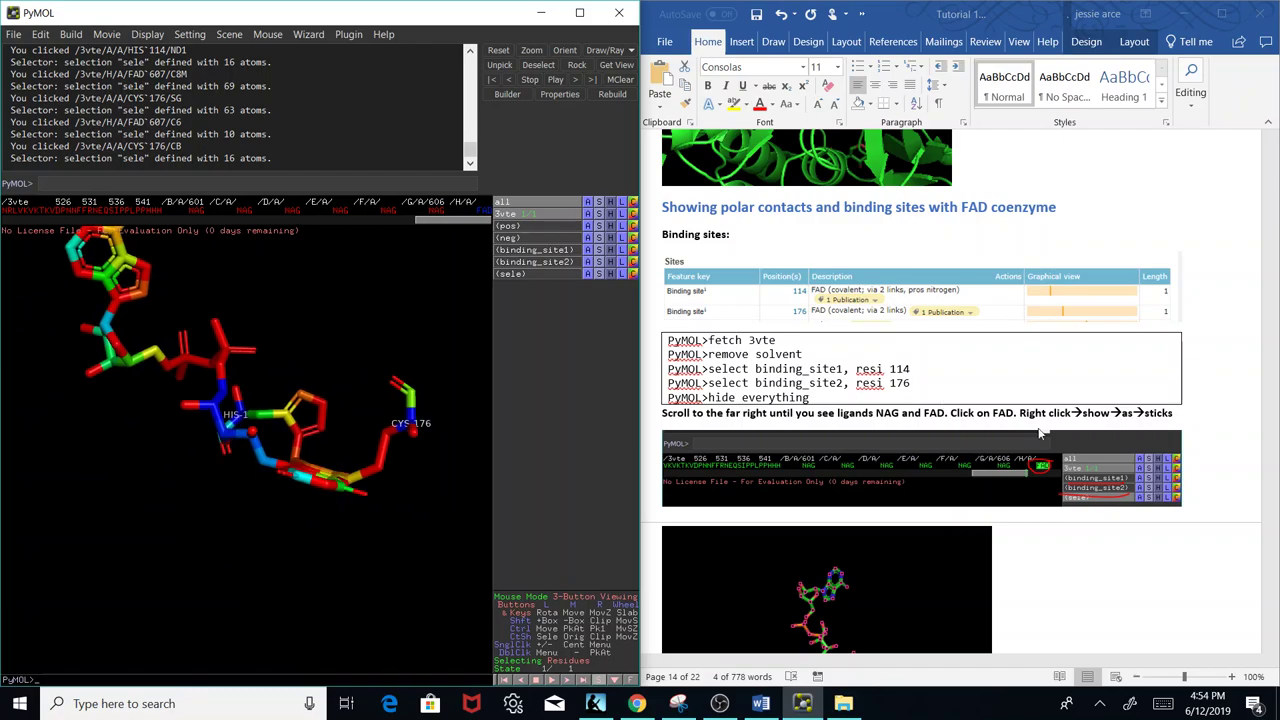
drag(1272, 455, 1273, 476)
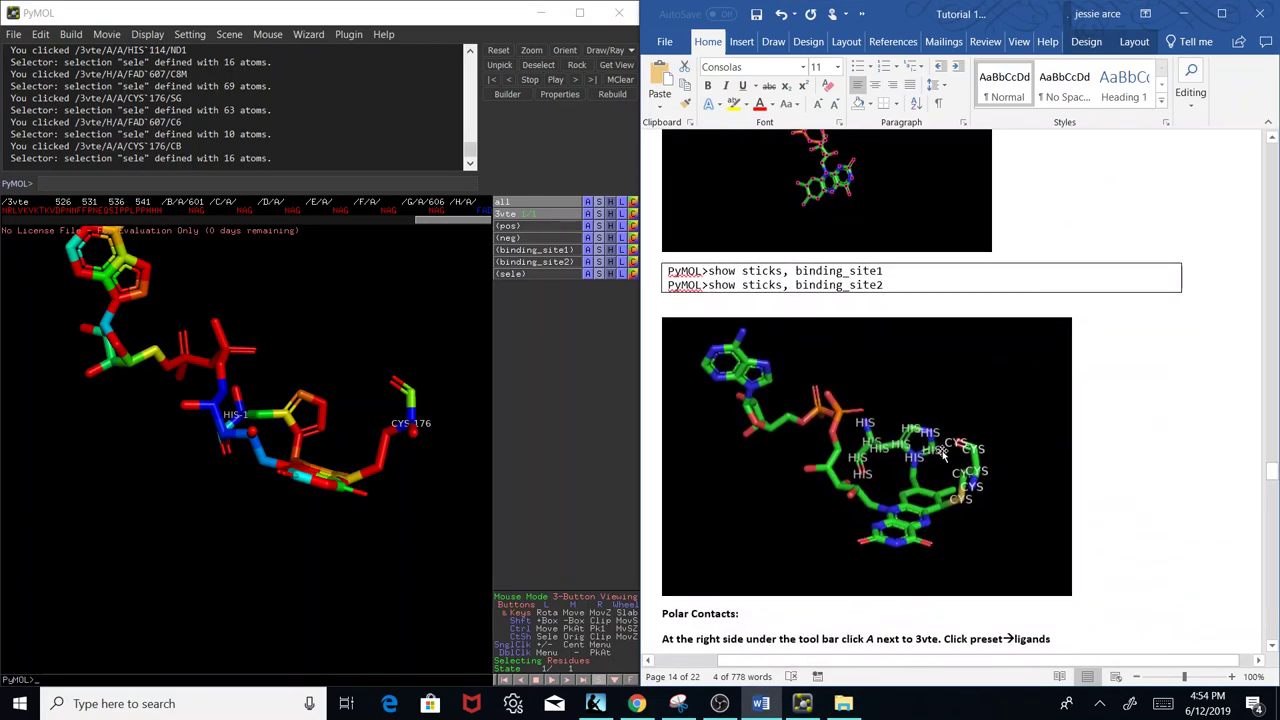
drag(330, 514, 199, 505)
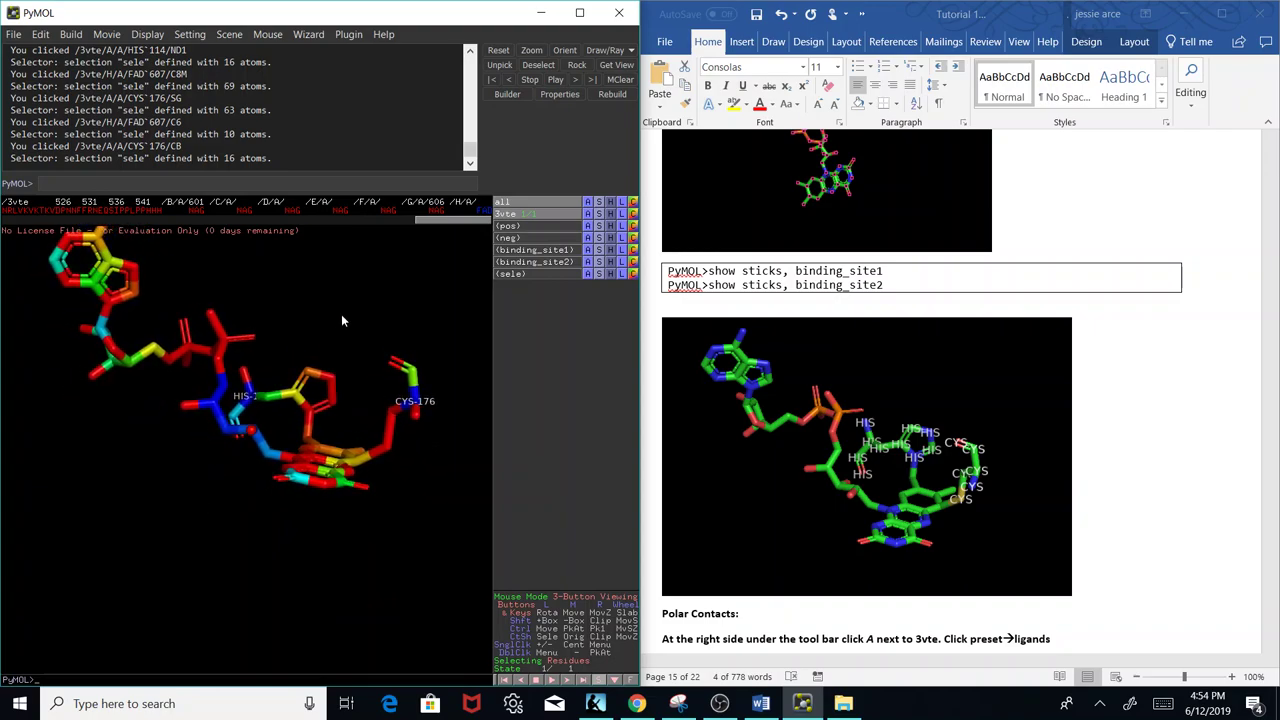
Select the stretch of sequence residues around HIS 114, show it as sticks, and clear the selection.
drag(446, 222, 237, 210)
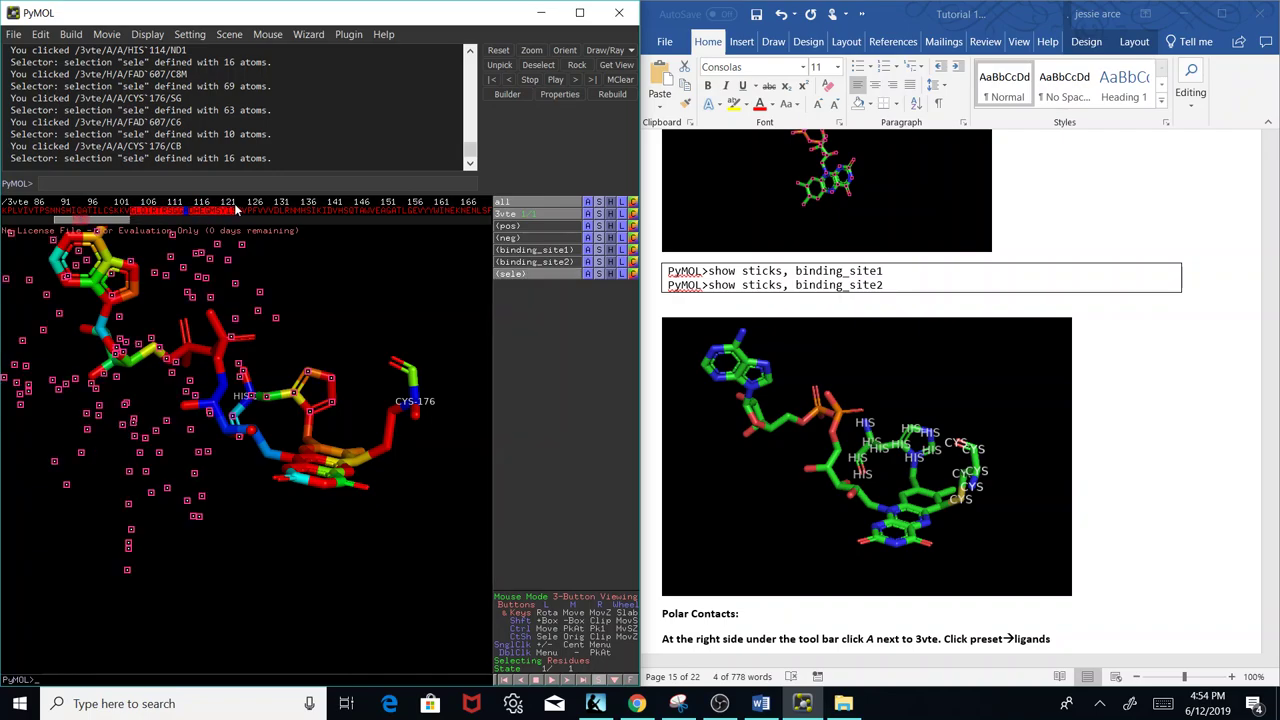
right_click(220, 216)
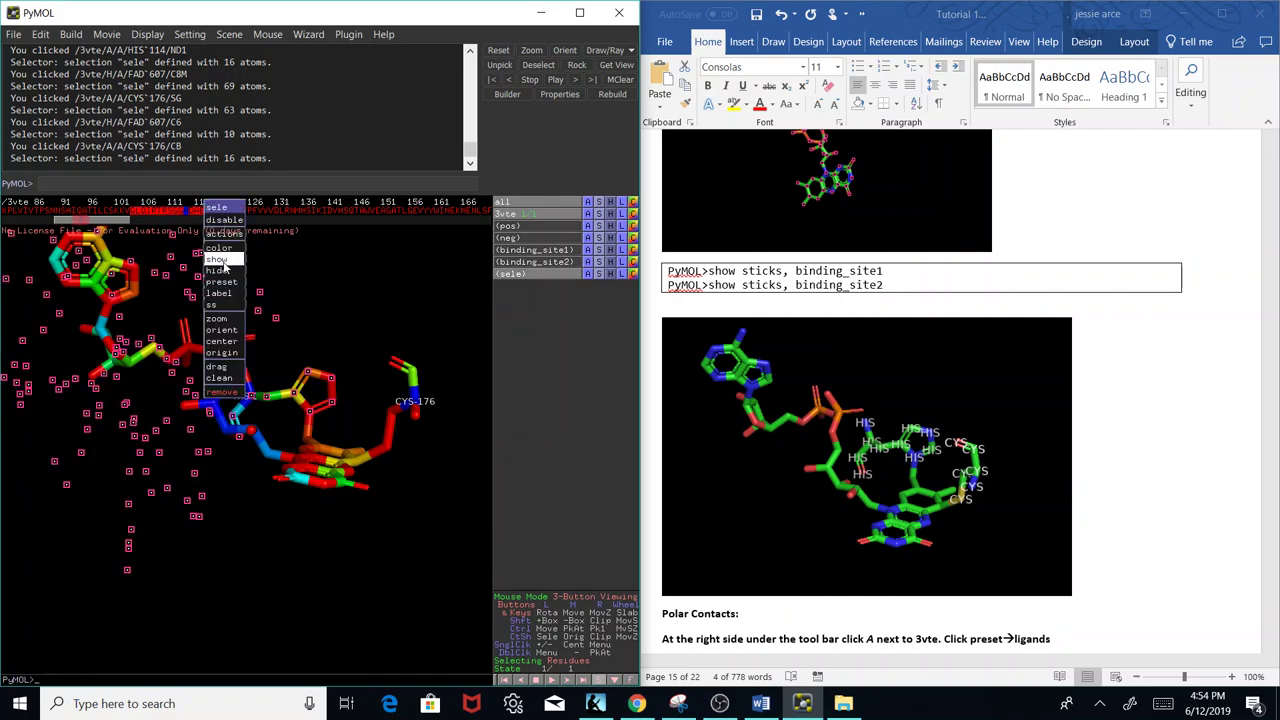
mouse_move(218, 259)
mouse_move(268, 261)
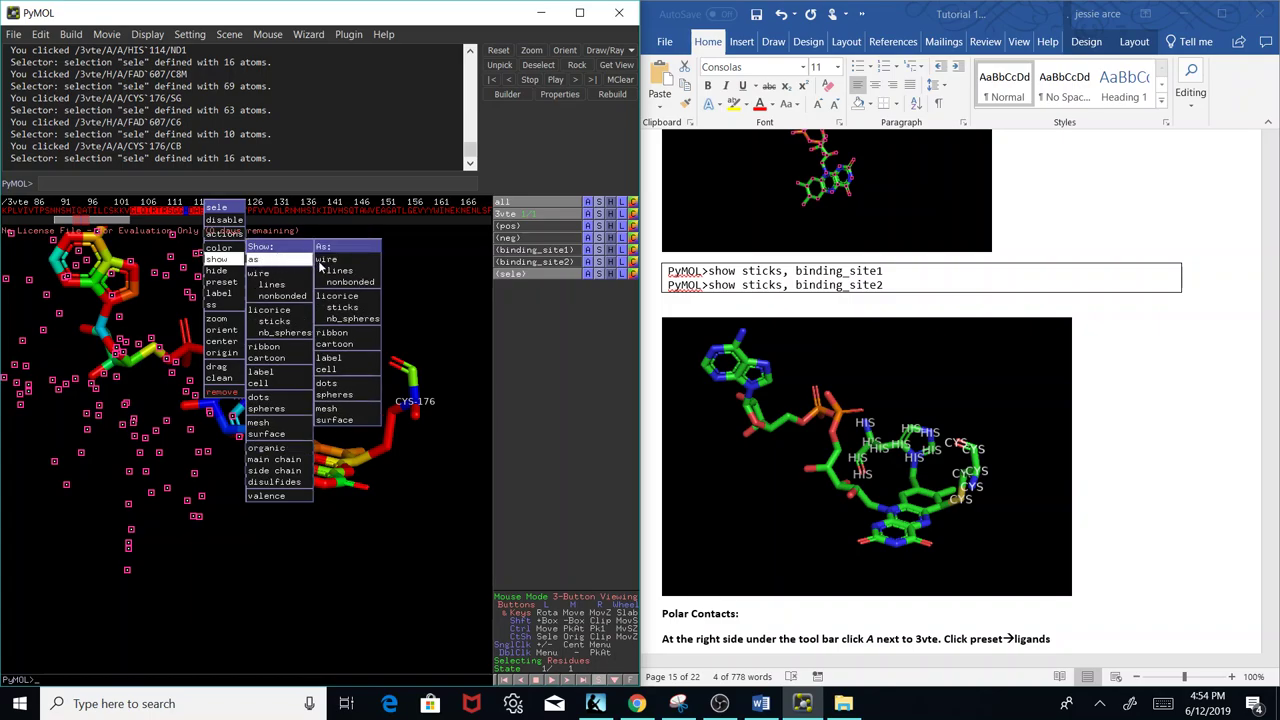
click(343, 304)
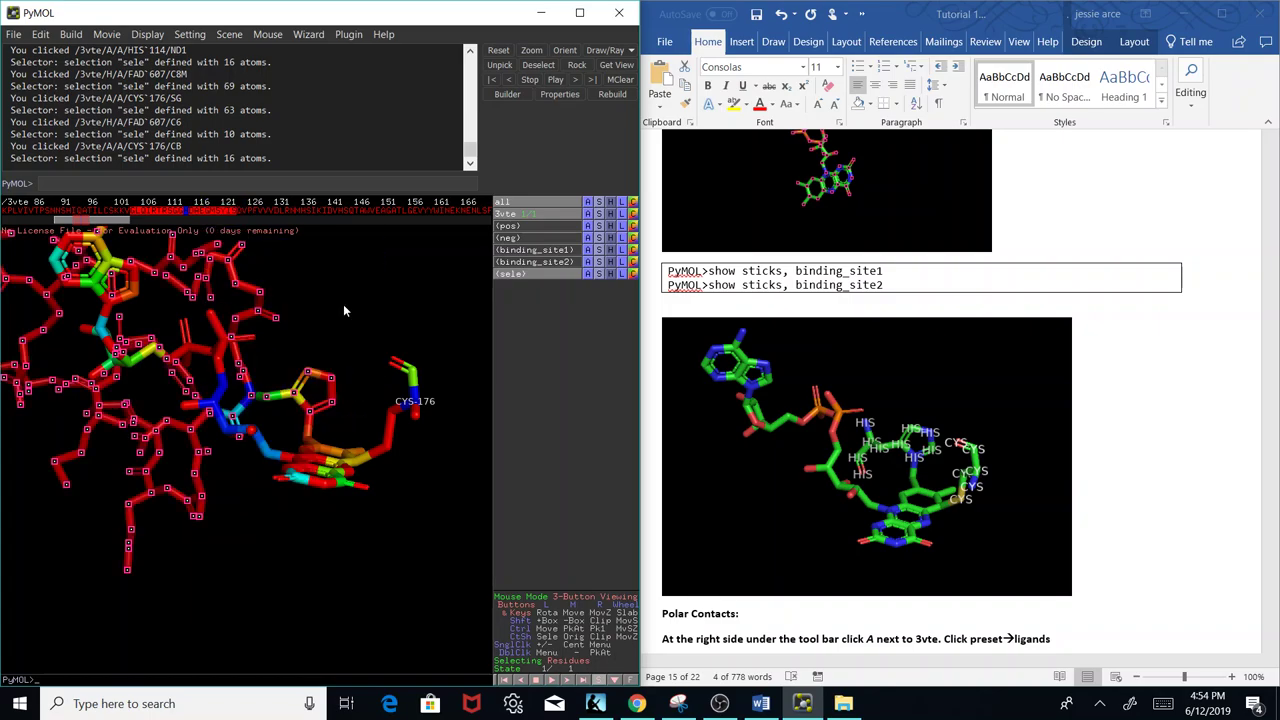
click(198, 518)
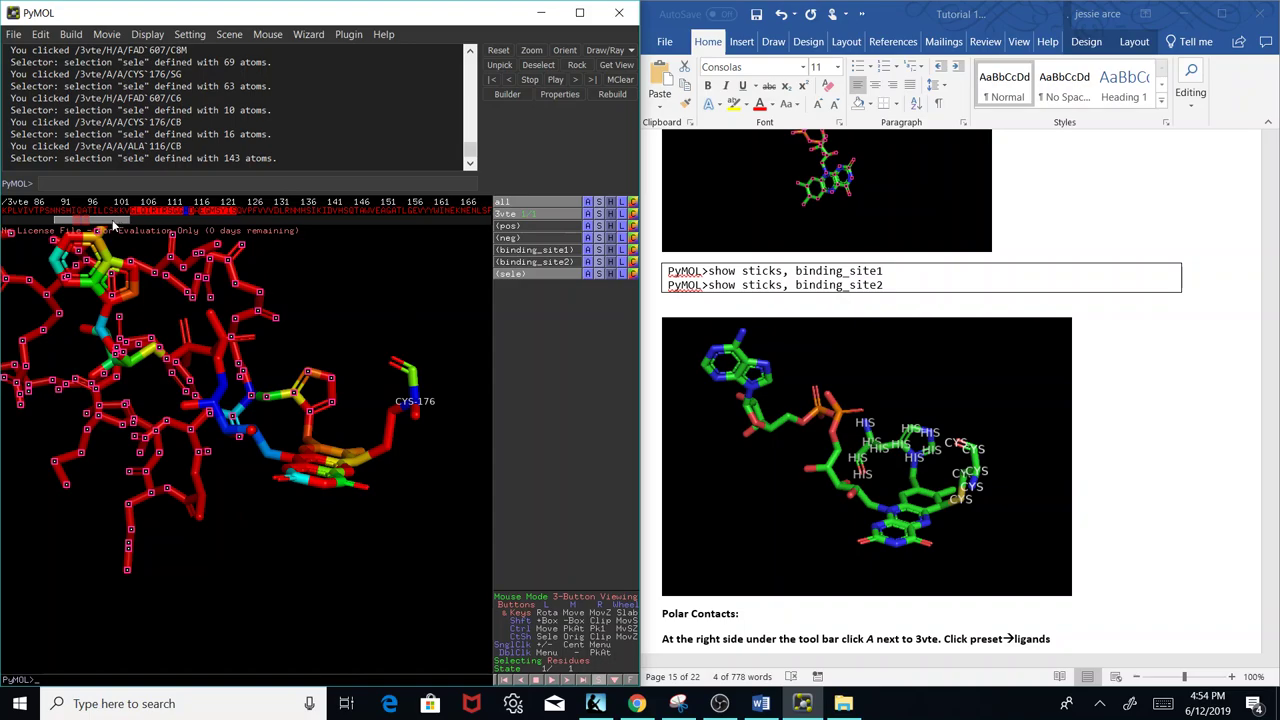
drag(342, 343, 99, 437)
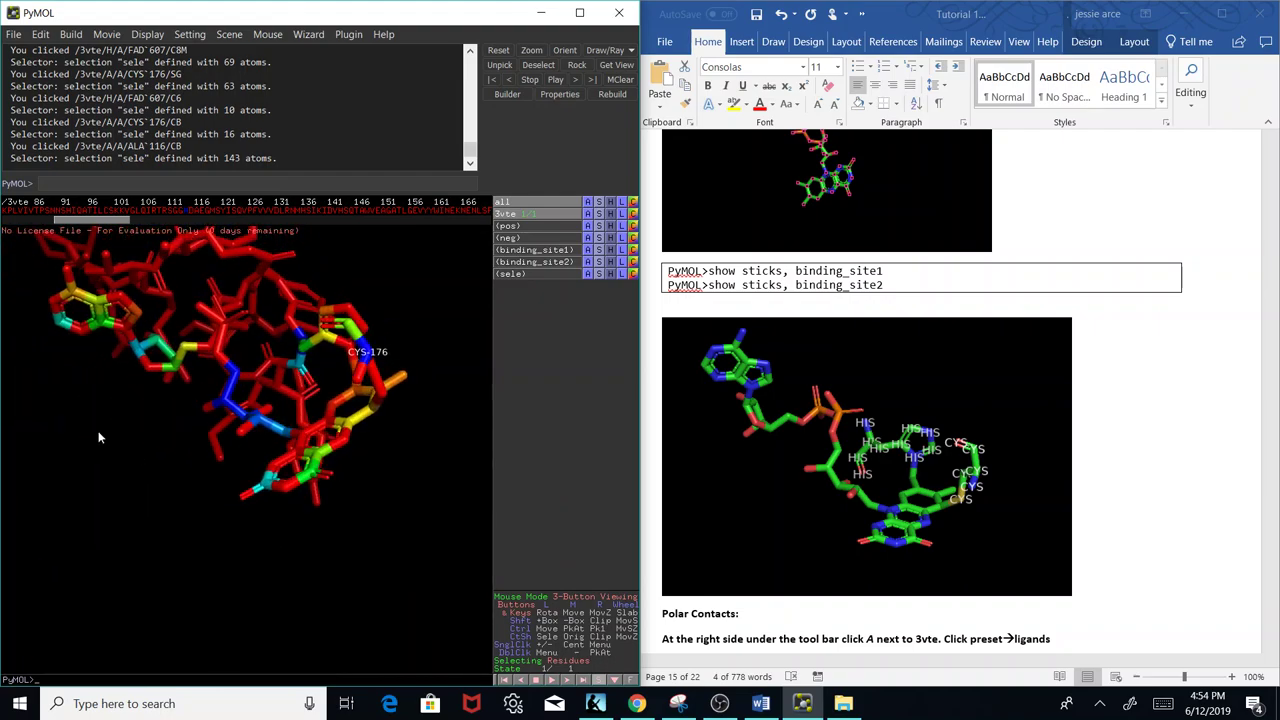
Orient the view, select the stretch of sequence residues around CYS 176, and show it as sticks.
click(563, 52)
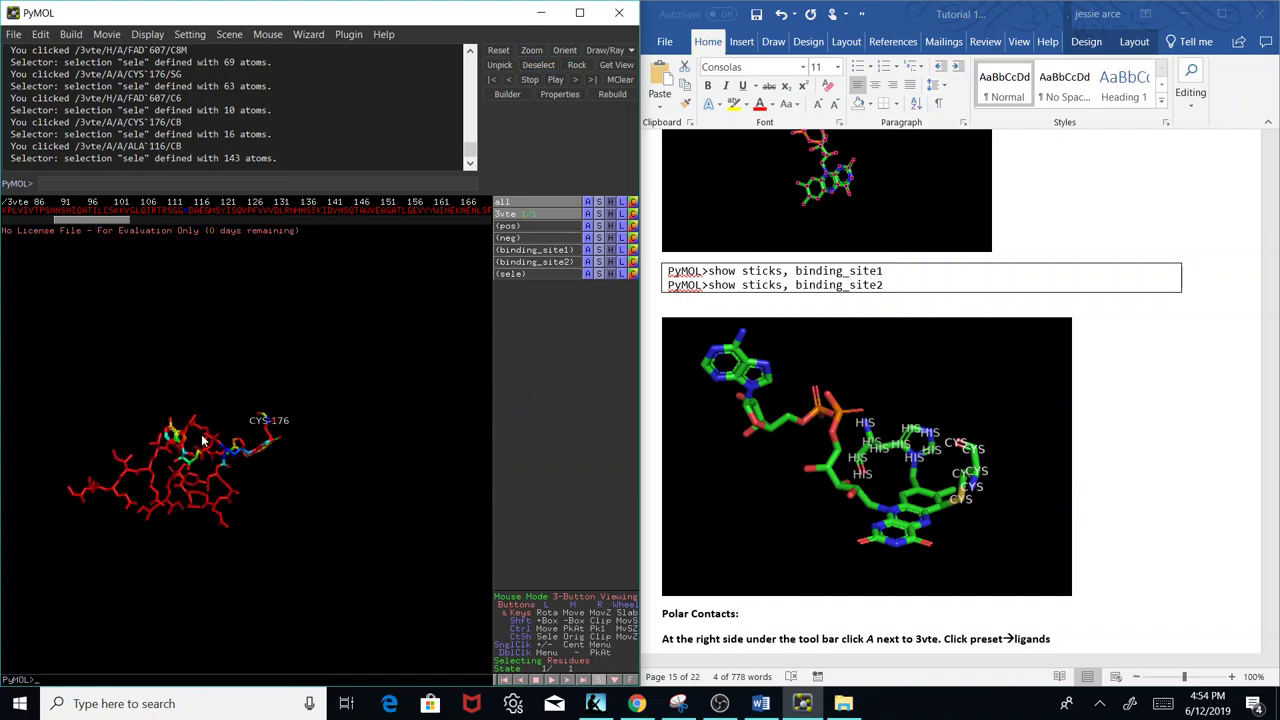
drag(214, 490, 202, 537)
drag(148, 410, 168, 570)
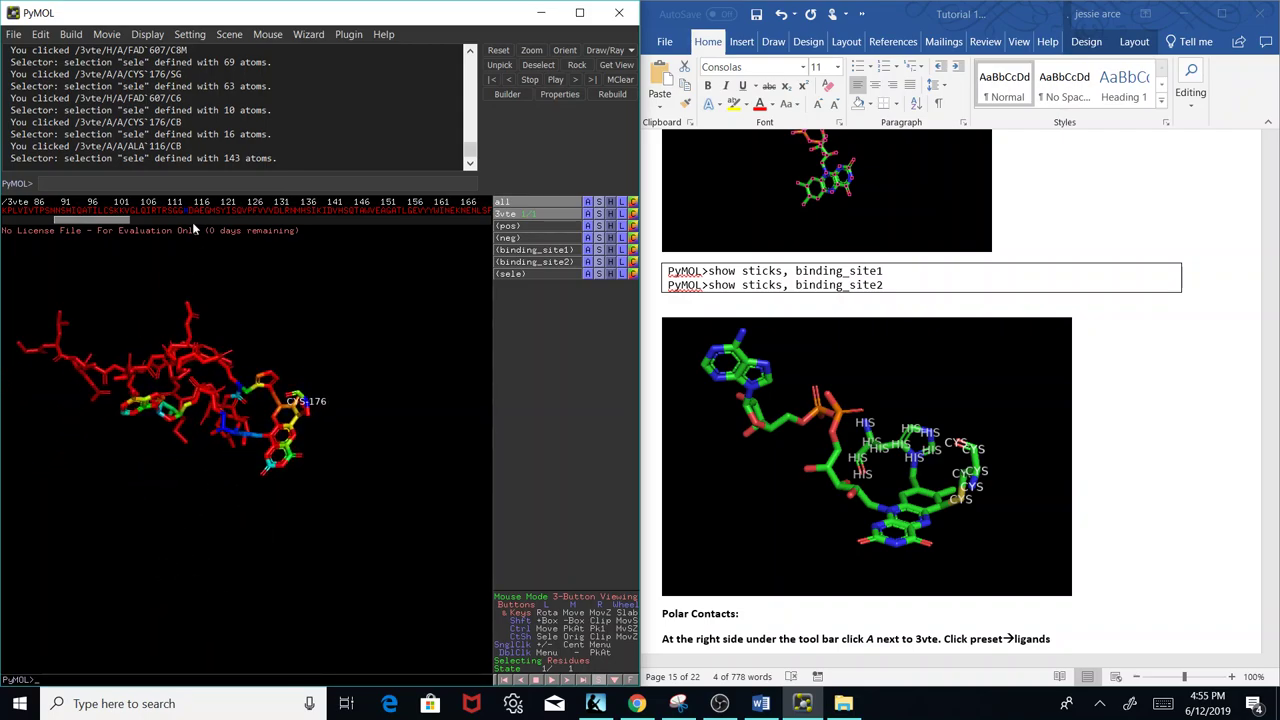
drag(122, 218, 262, 217)
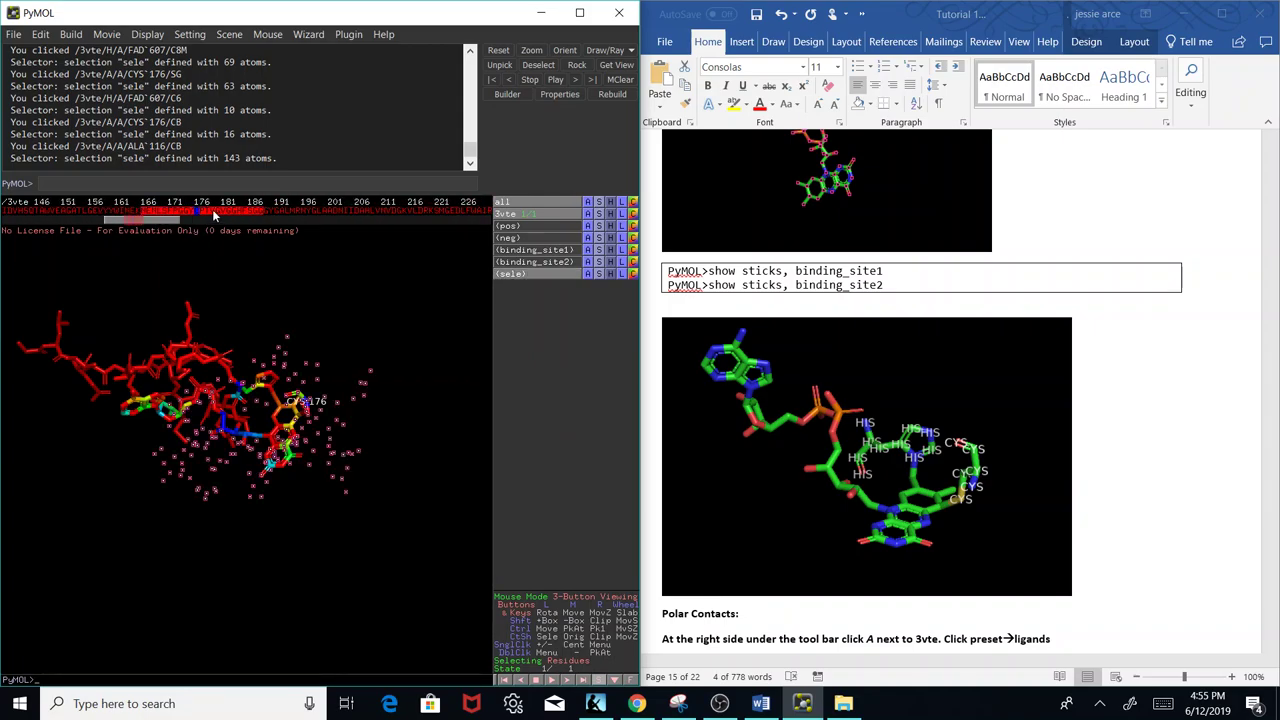
click(213, 213)
mouse_move(212, 257)
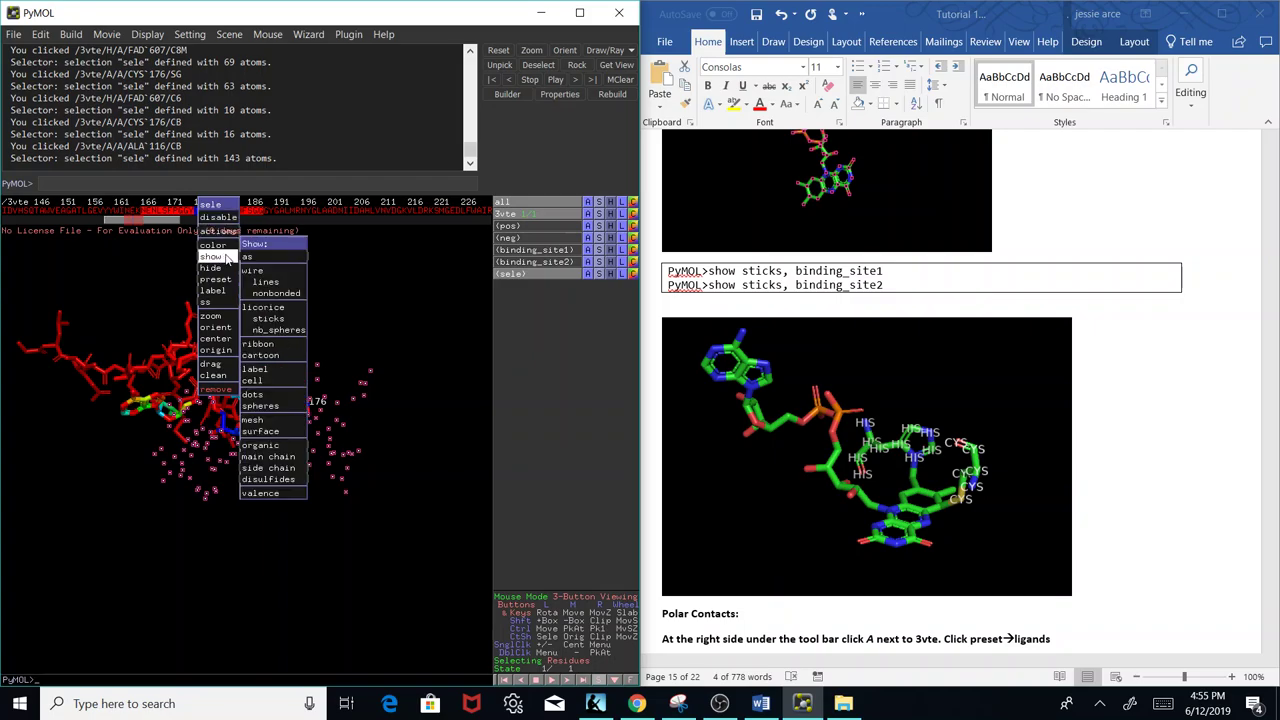
mouse_move(267, 261)
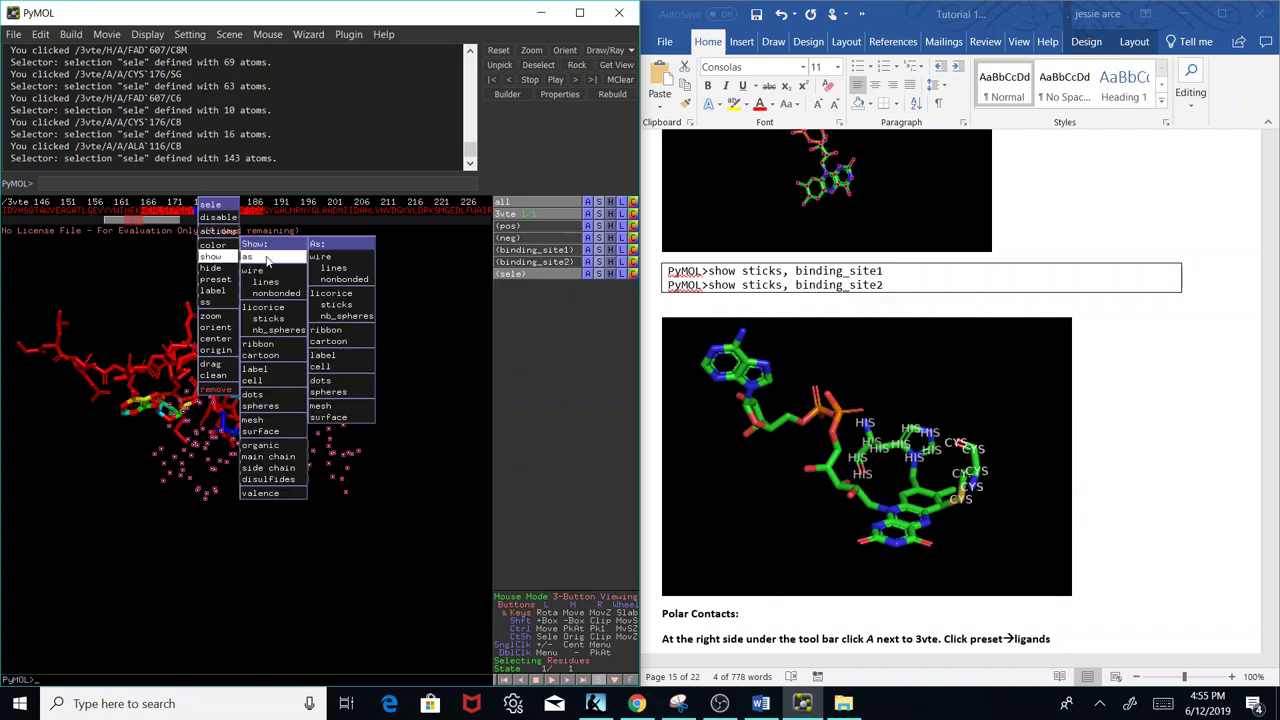
click(334, 304)
click(310, 489)
Pick out CYS 176 and HIS 114 beside FAD in a close-up view, and remove CYS 176 from the selection.
drag(310, 489, 211, 614)
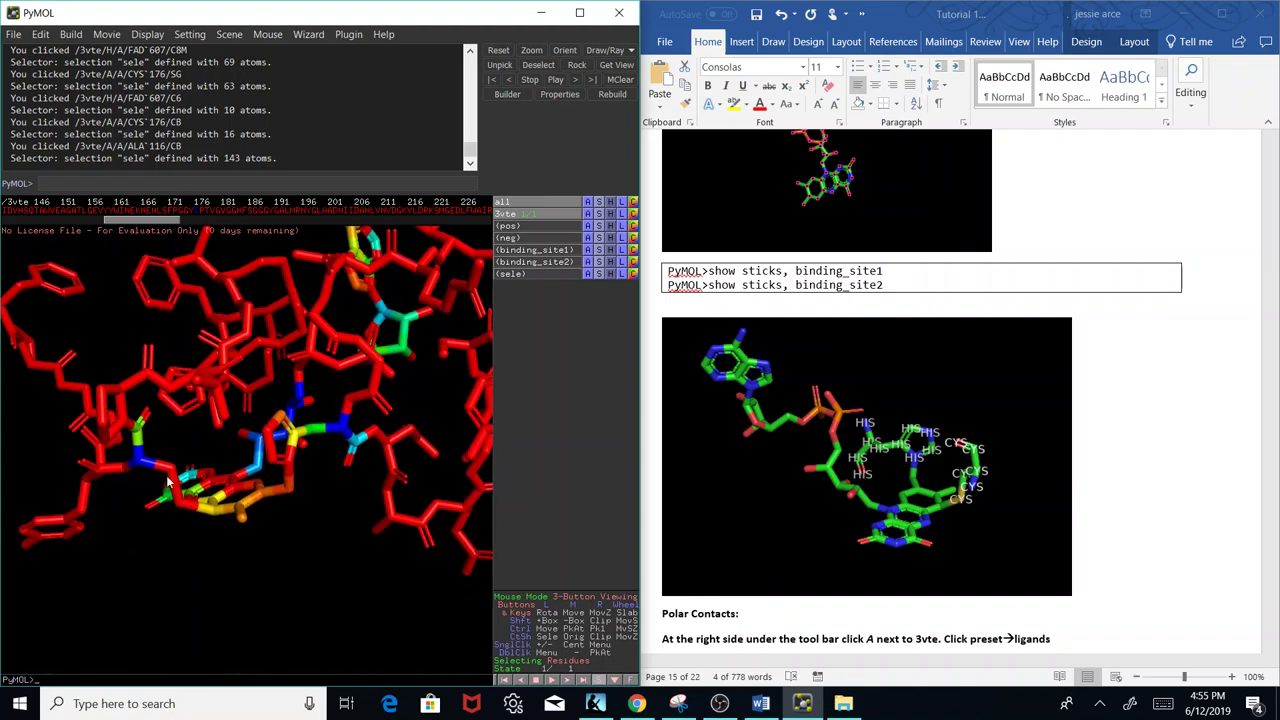
click(139, 461)
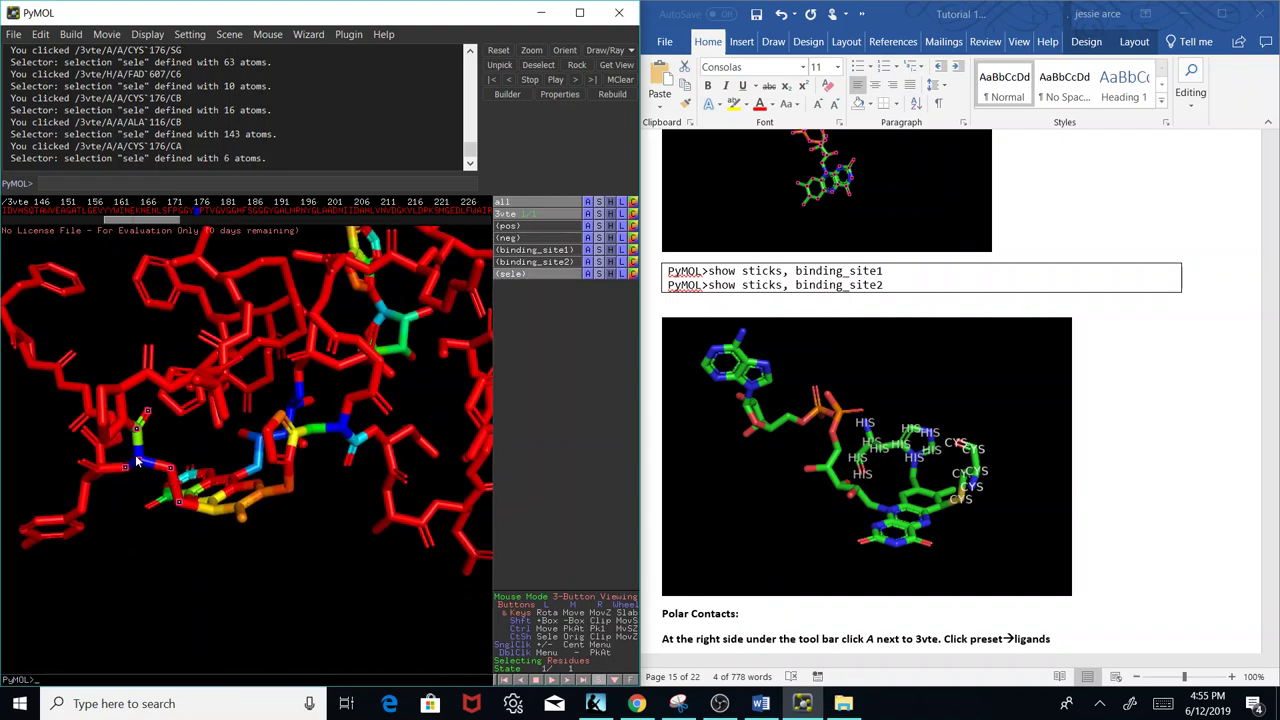
click(286, 443)
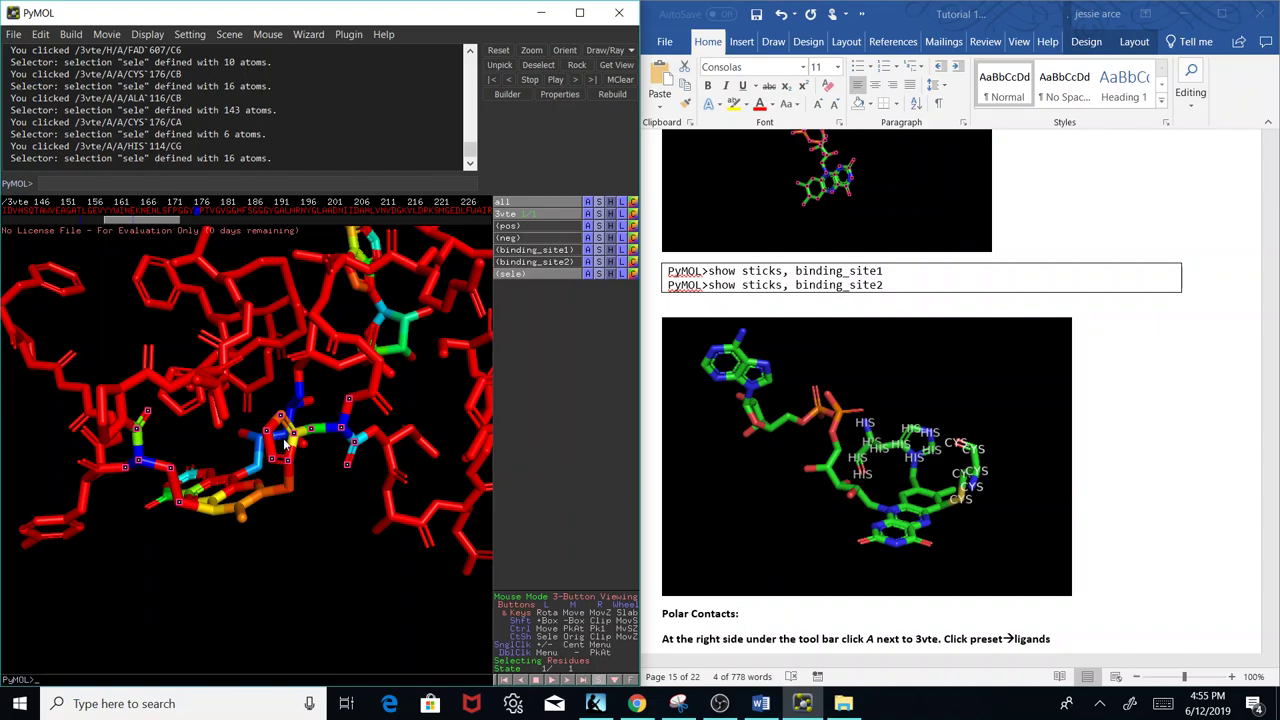
click(137, 459)
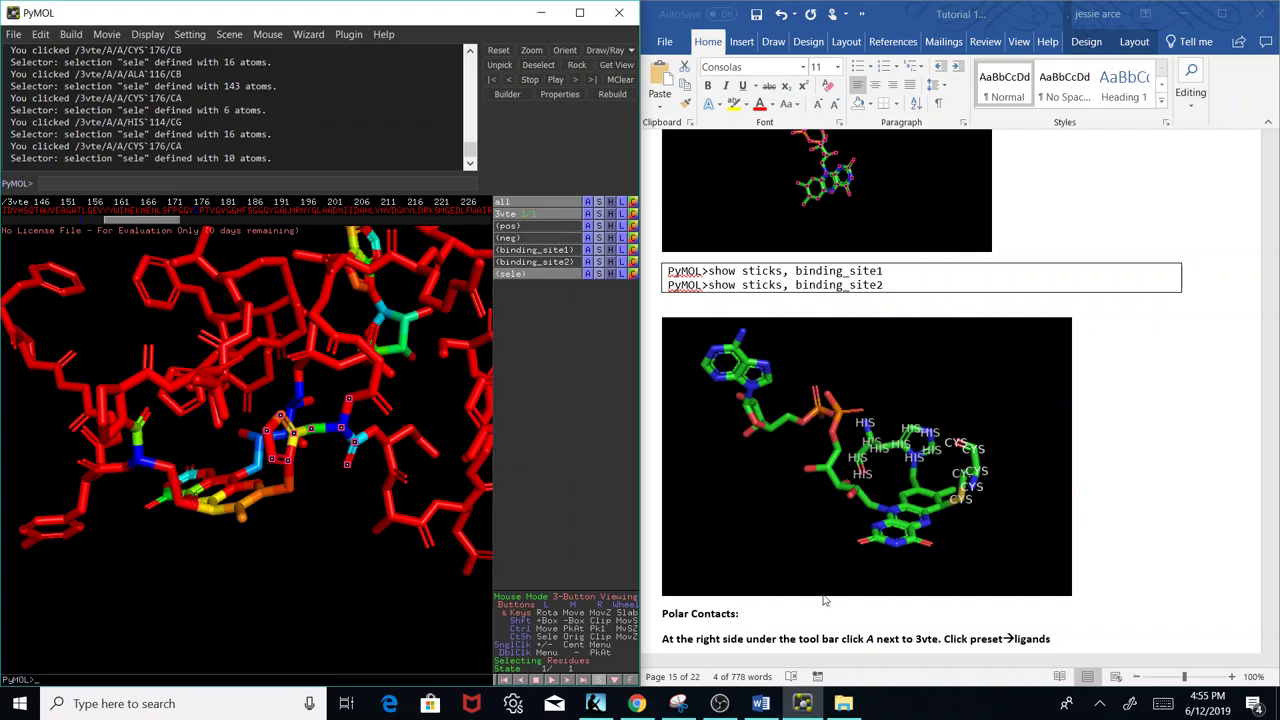
Consult the tutorial's Polar Contacts instructions and run the command show cartoon in PyMOL.
click(1121, 506)
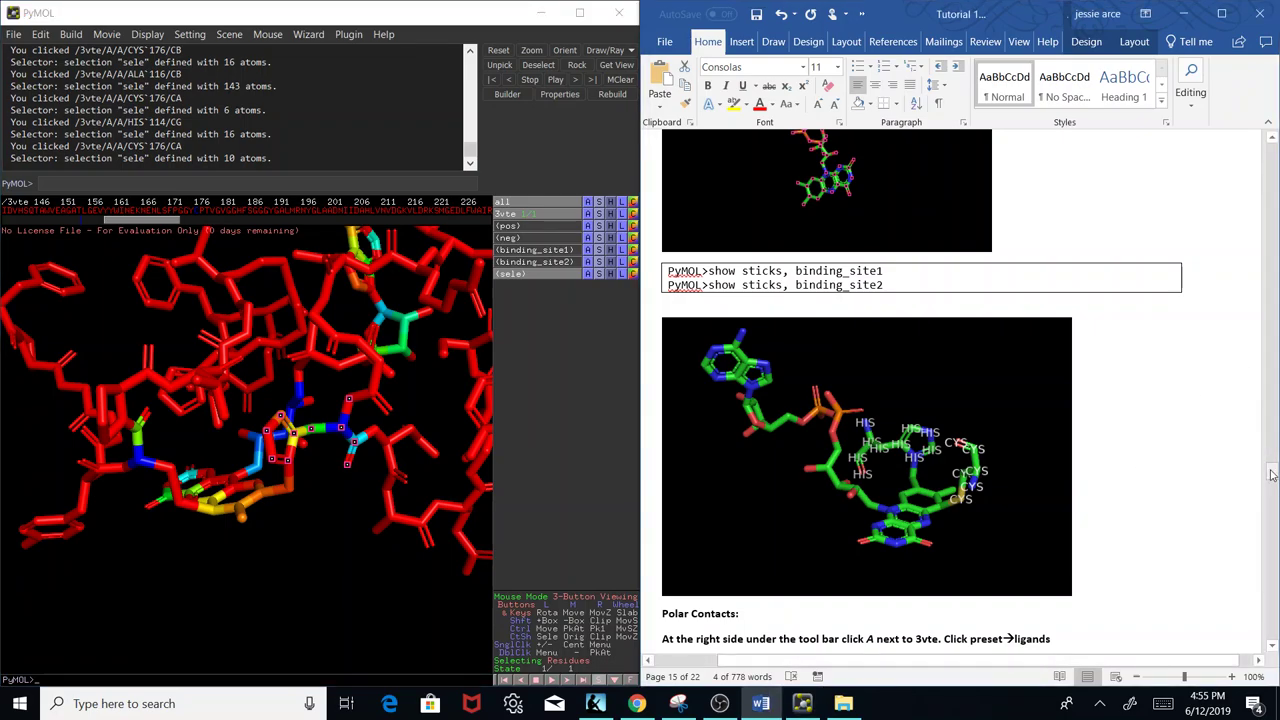
drag(1271, 474, 1271, 491)
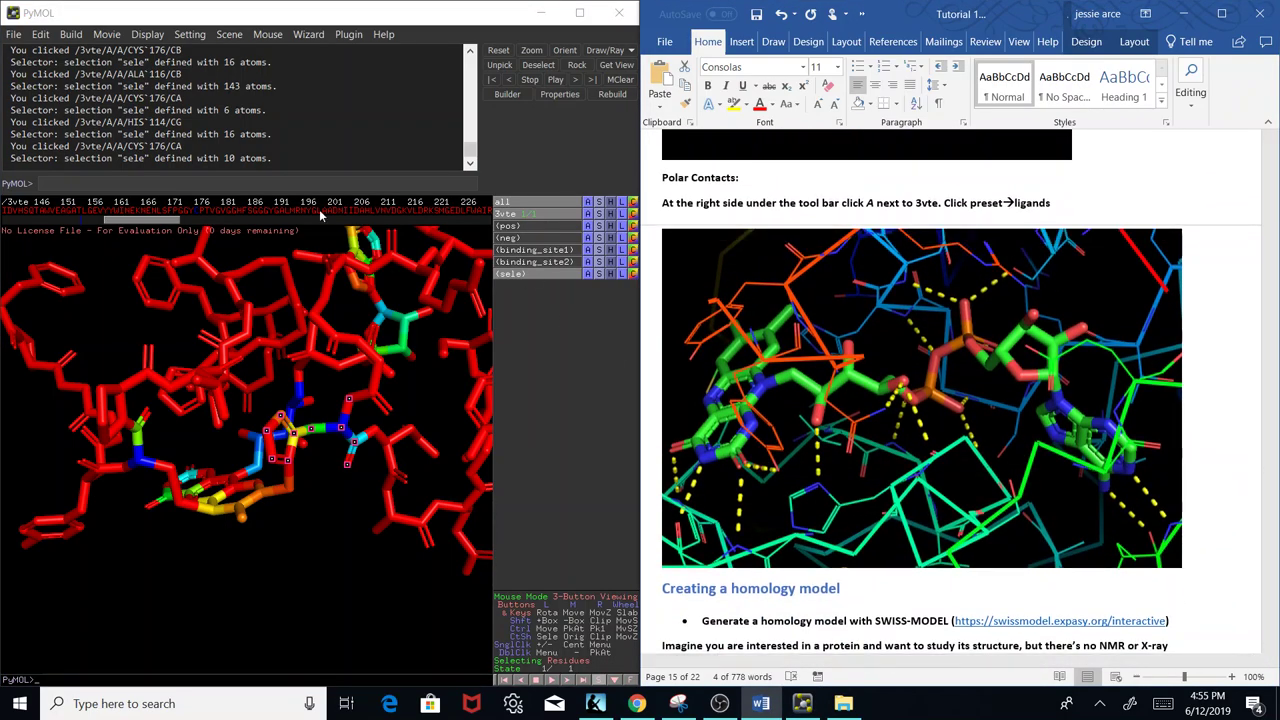
click(254, 183)
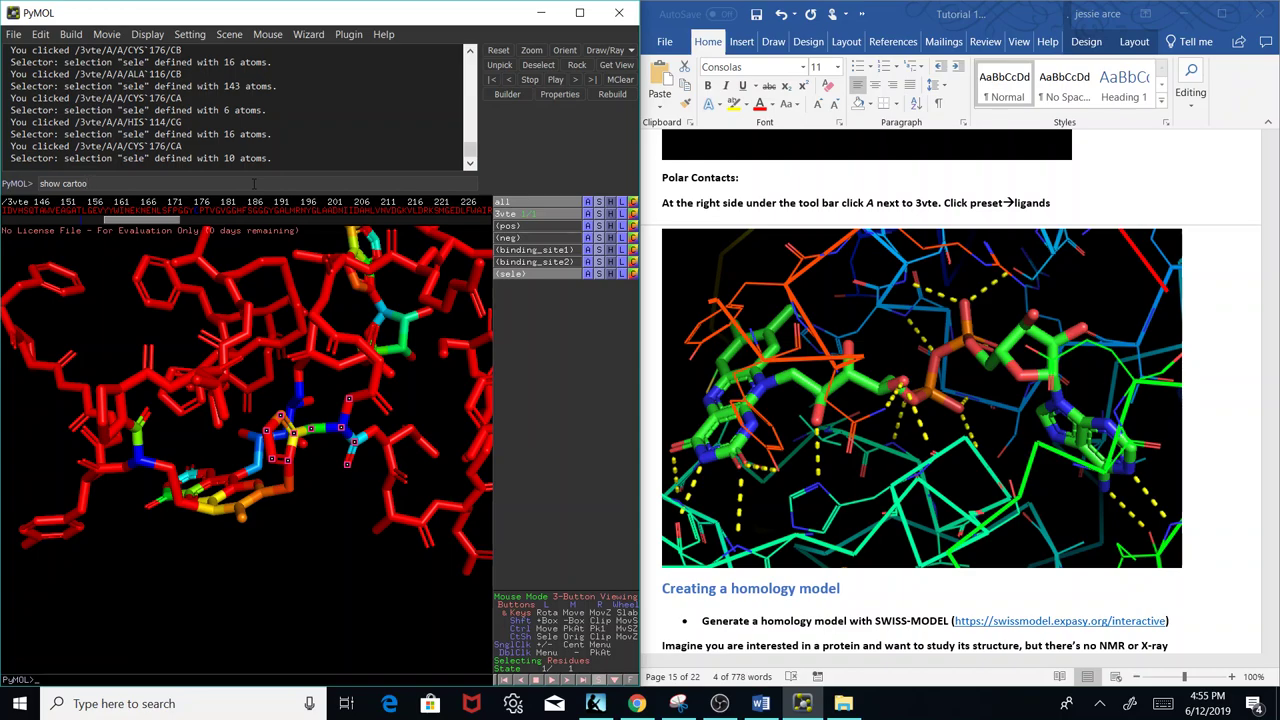
text(show cartoon)
key(Return)
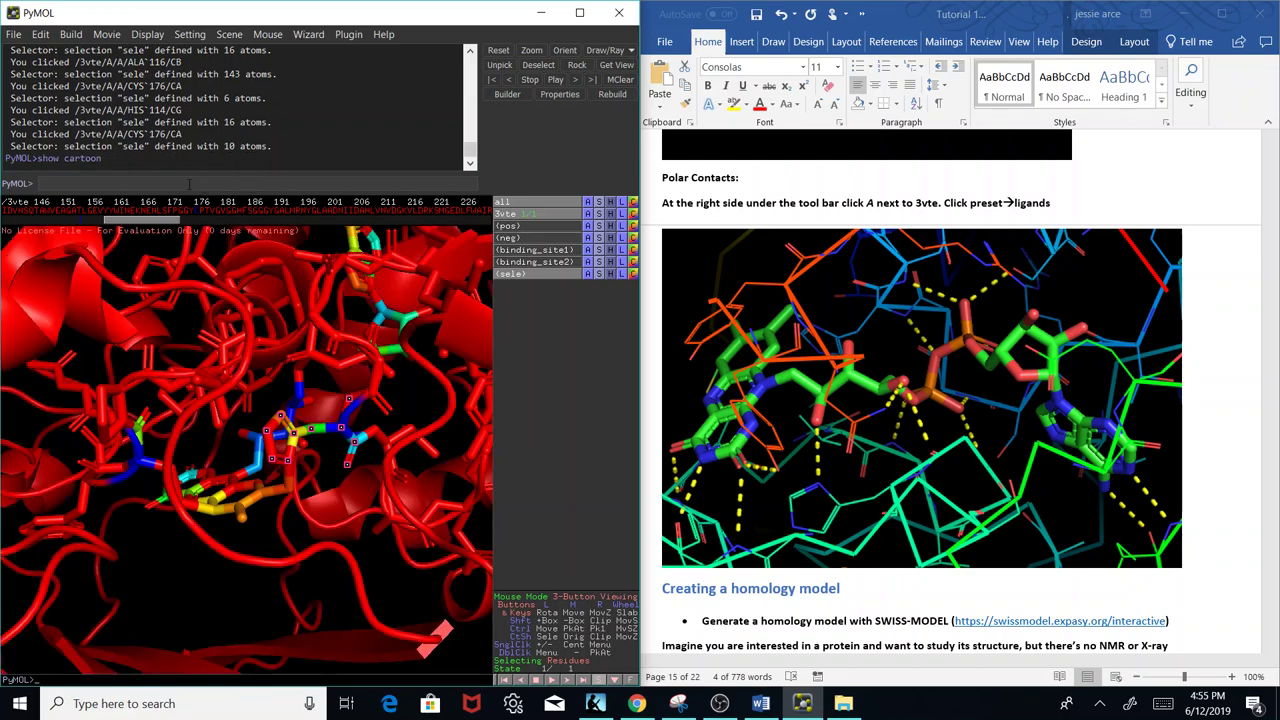
Reset the view to the whole protein and run the command hide sticks.
click(498, 51)
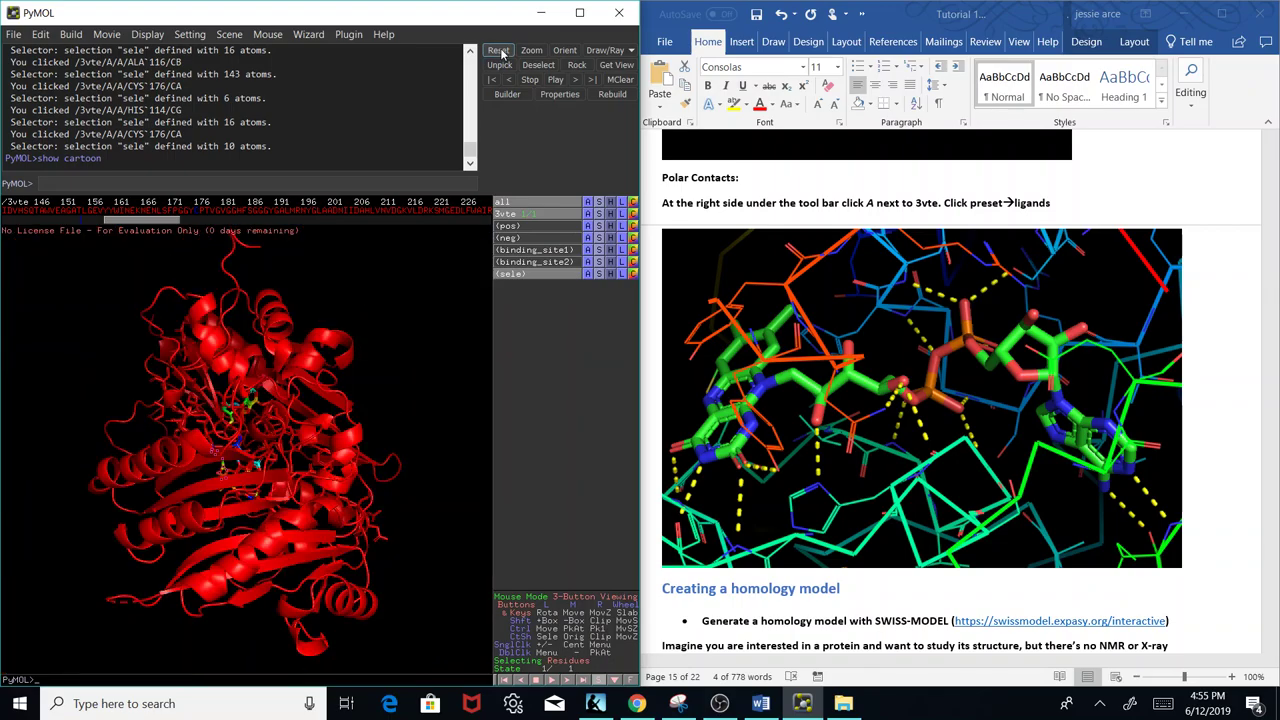
drag(242, 515, 214, 224)
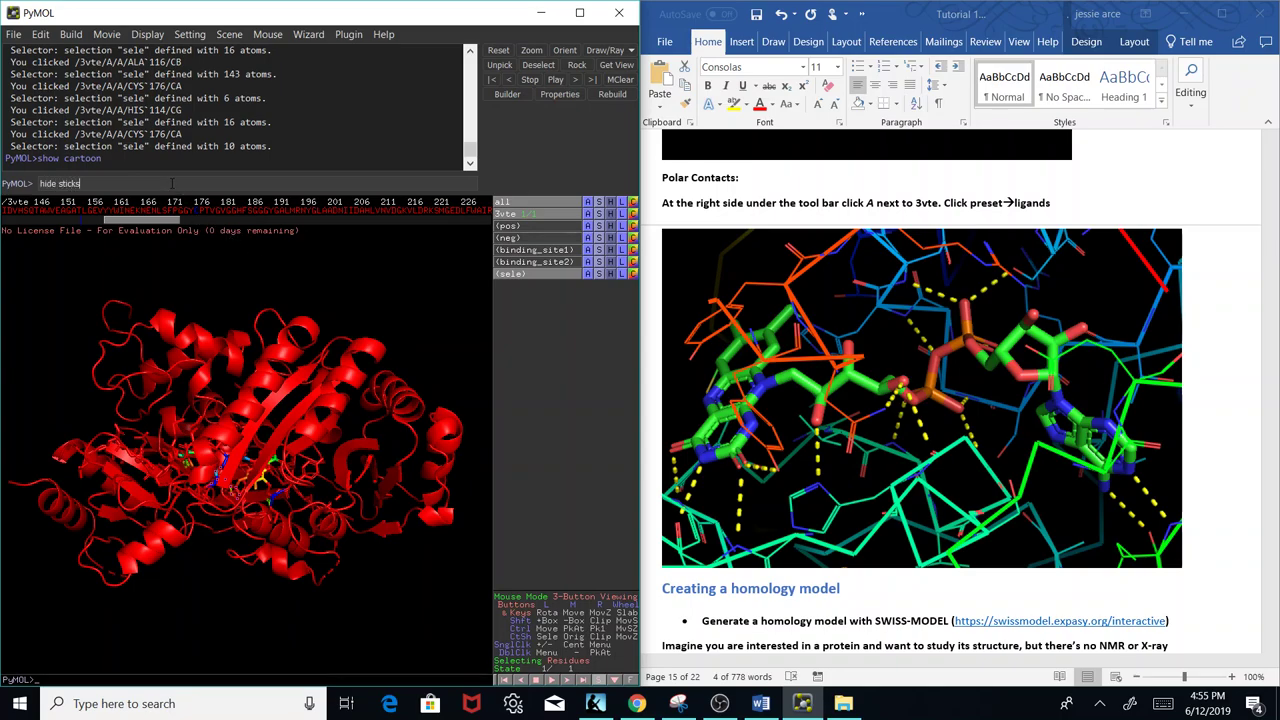
key(Return)
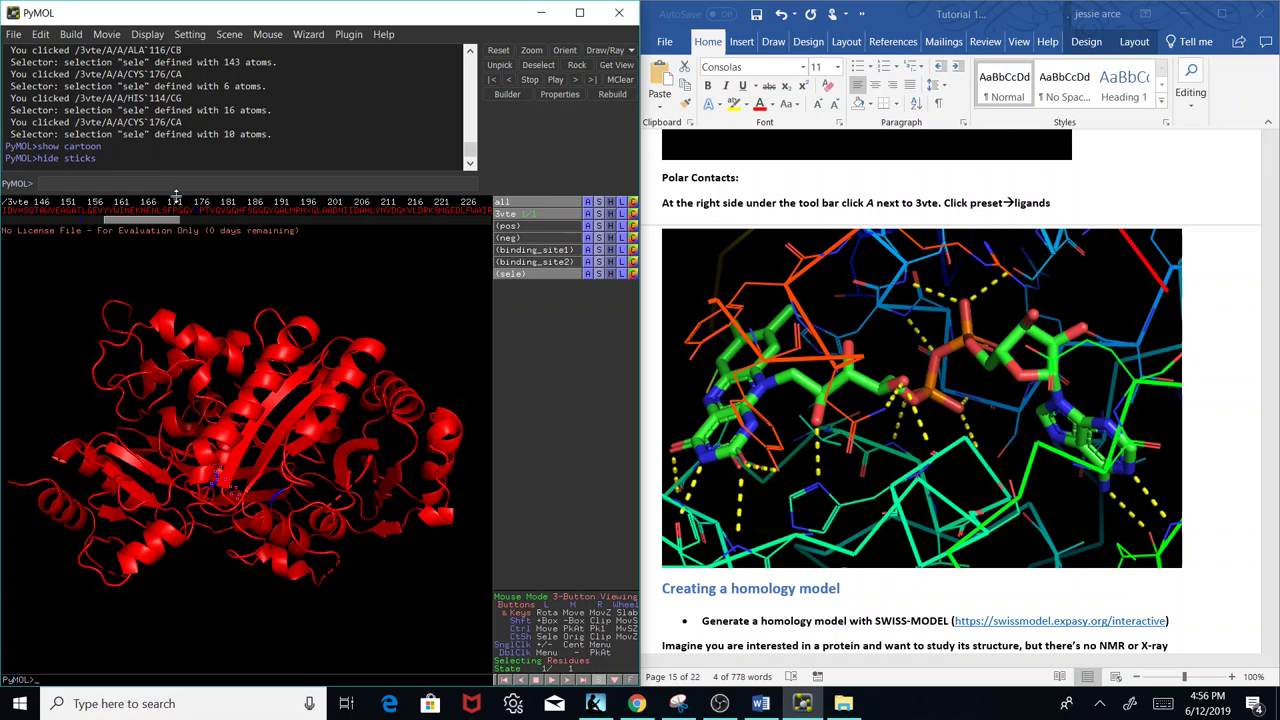
Apply the ligands preset to the 3vte object to display the polar contacts.
click(586, 216)
click(588, 215)
mouse_move(590, 328)
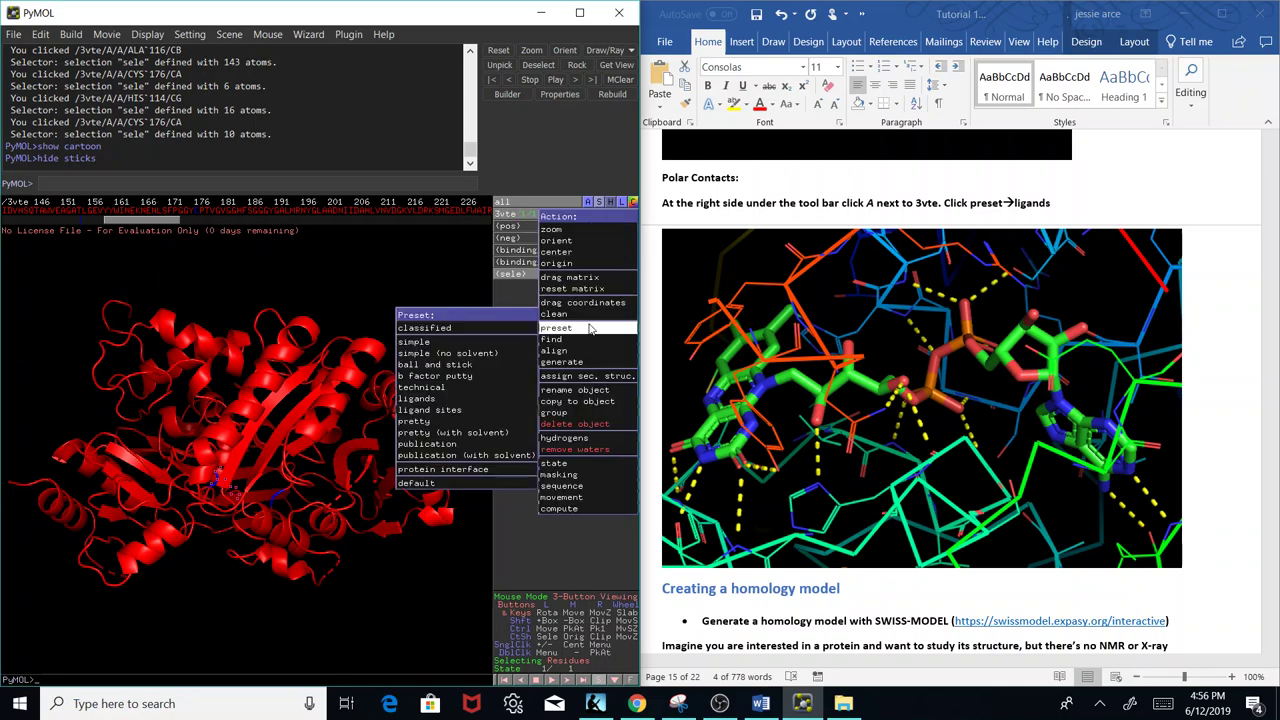
click(452, 400)
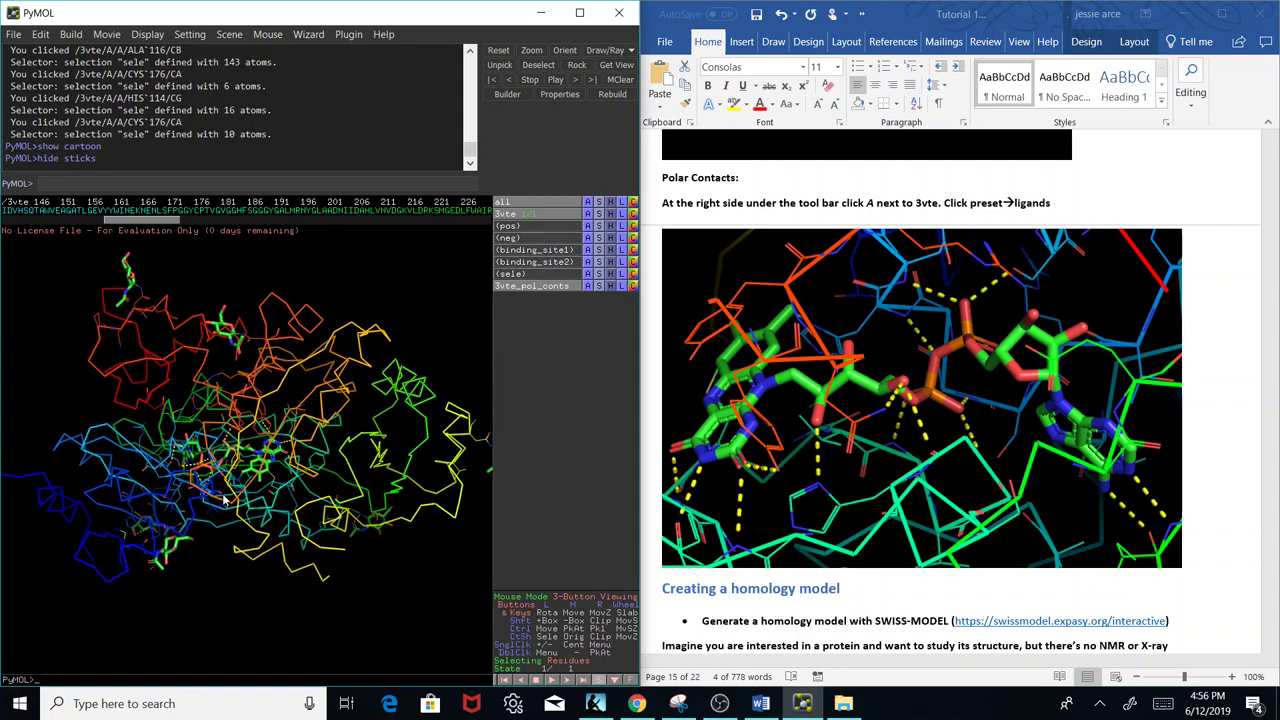
Examine the dashed polar contacts around FAD up close from several angles, briefly selecting and deselecting the ligand.
drag(287, 484, 253, 547)
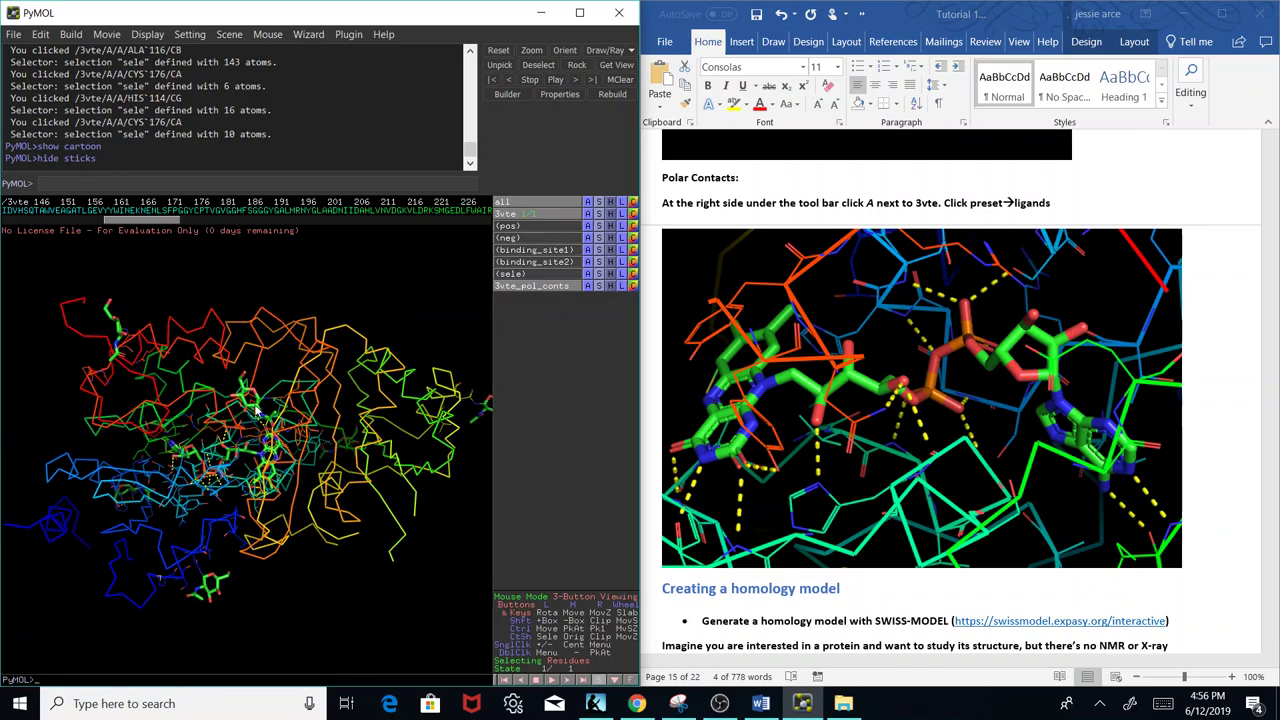
drag(237, 512, 135, 535)
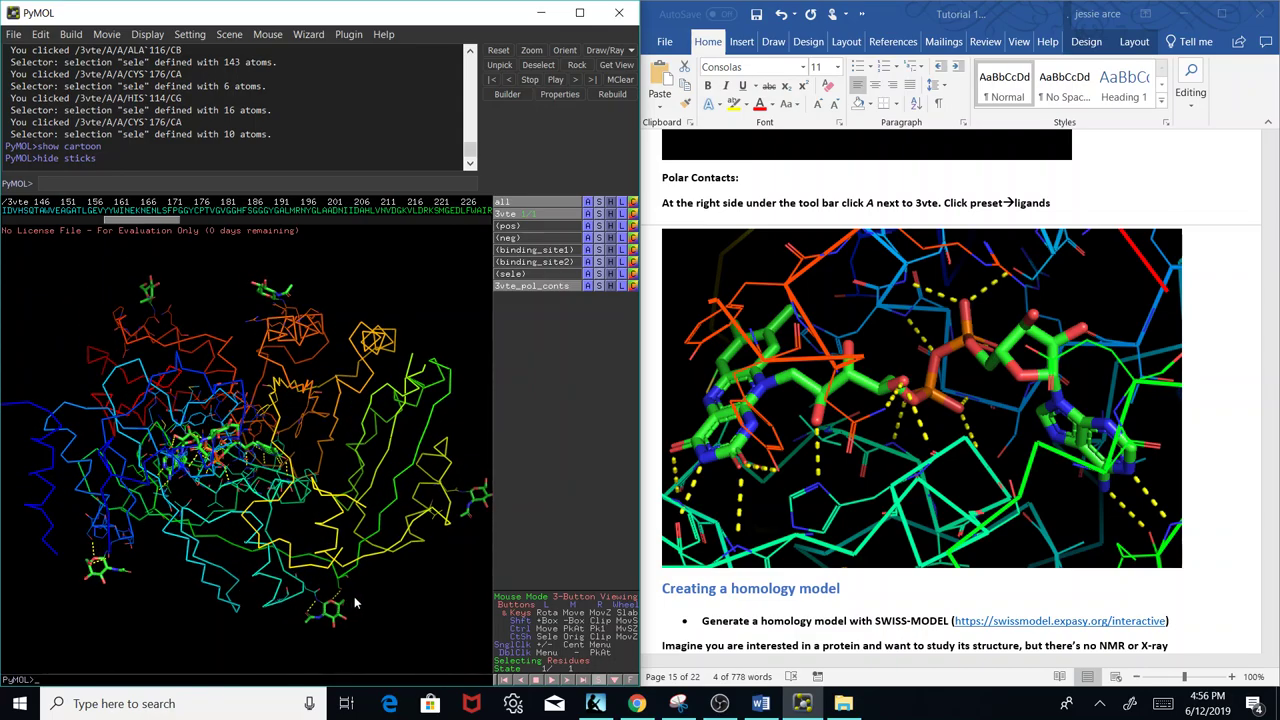
drag(355, 602, 260, 470)
right_drag(260, 470, 145, 455)
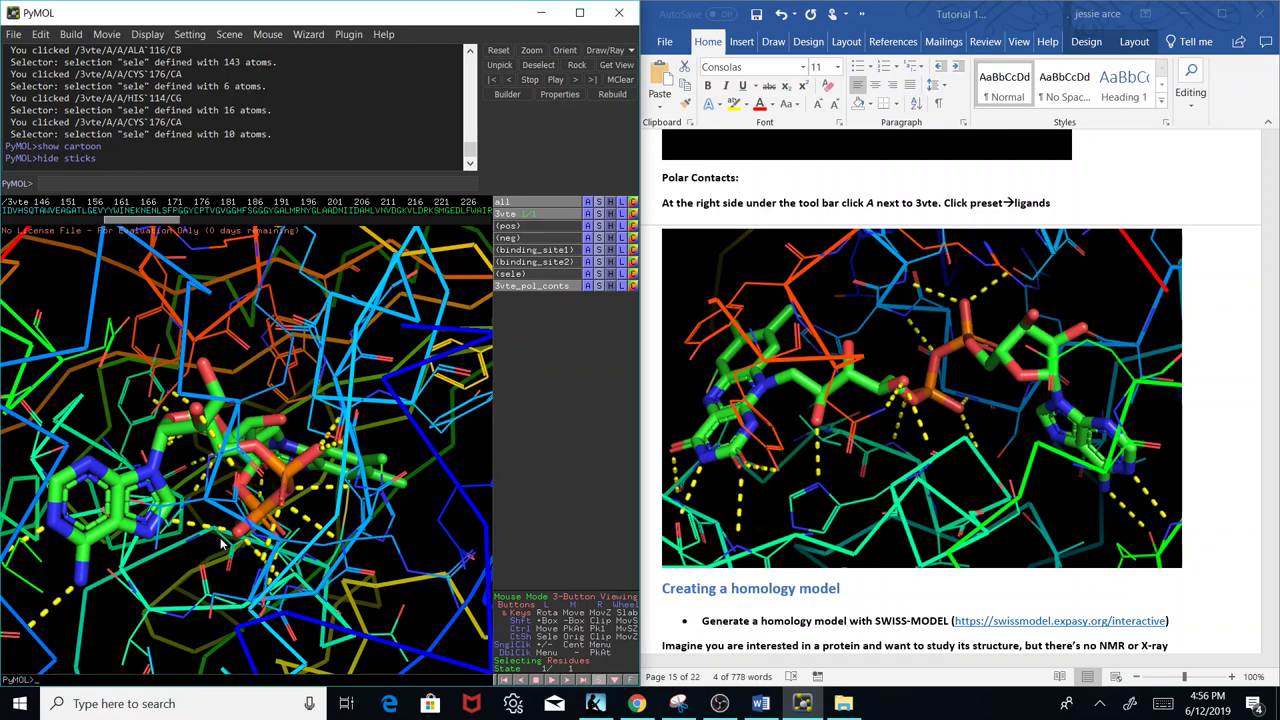
drag(224, 542, 295, 435)
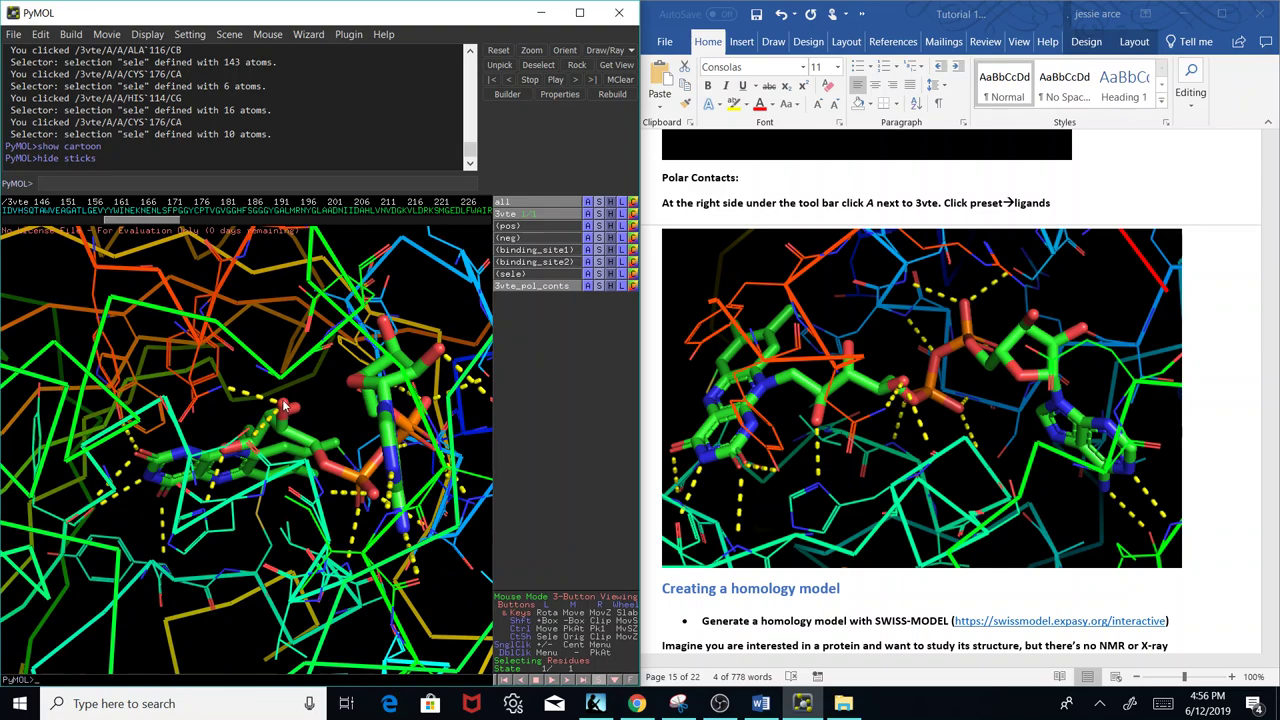
click(285, 410)
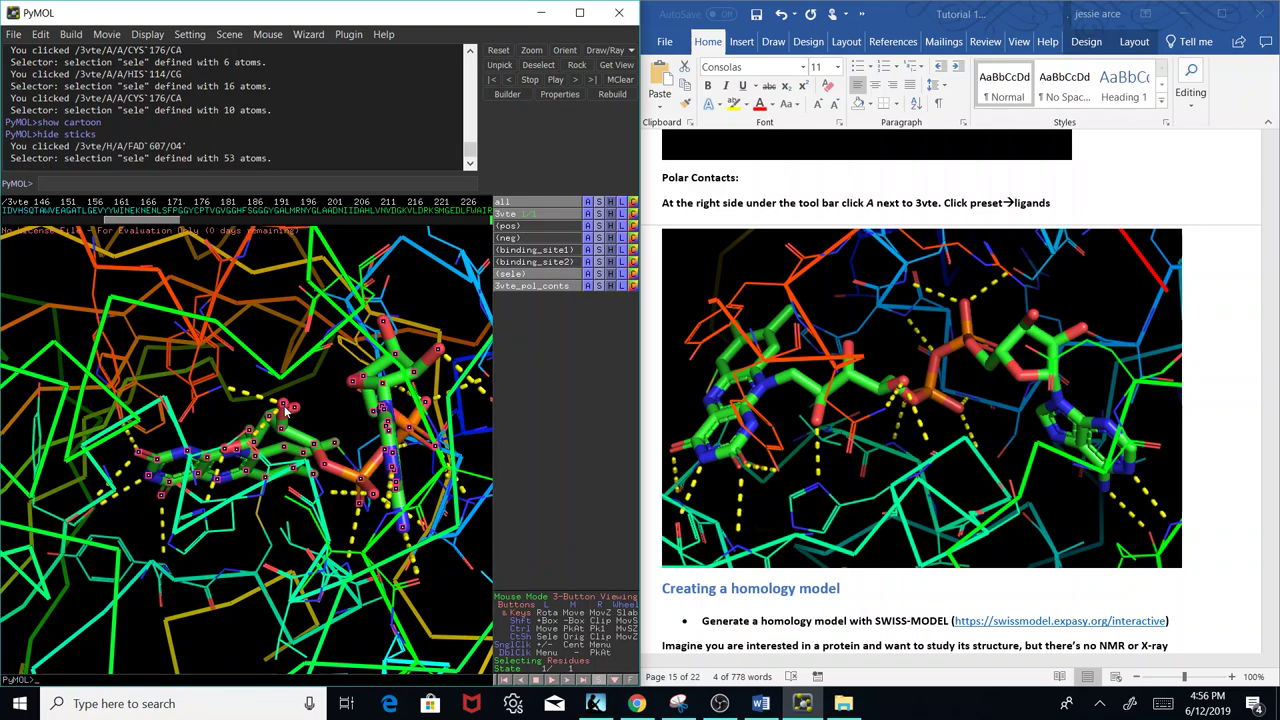
click(285, 410)
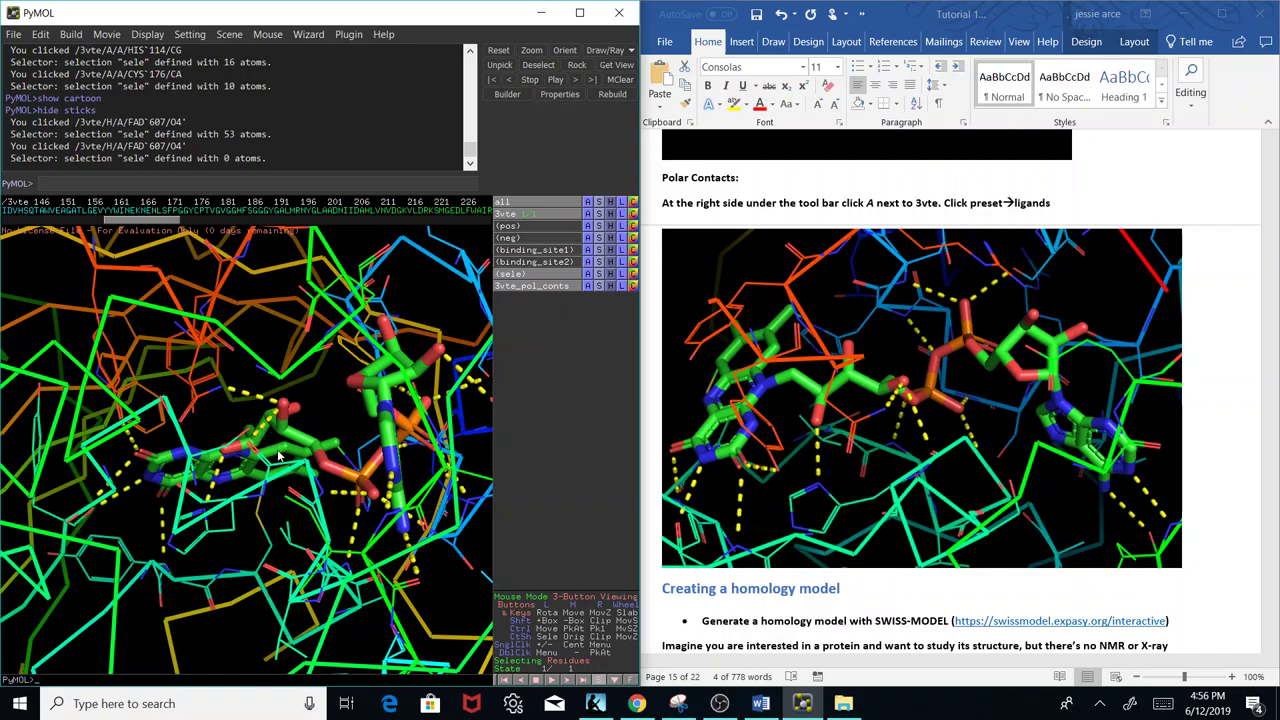
Examine the polar contacts between FAD and the surrounding residues from several angles, including the phosphate groups and the ring system.
drag(280, 457, 266, 480)
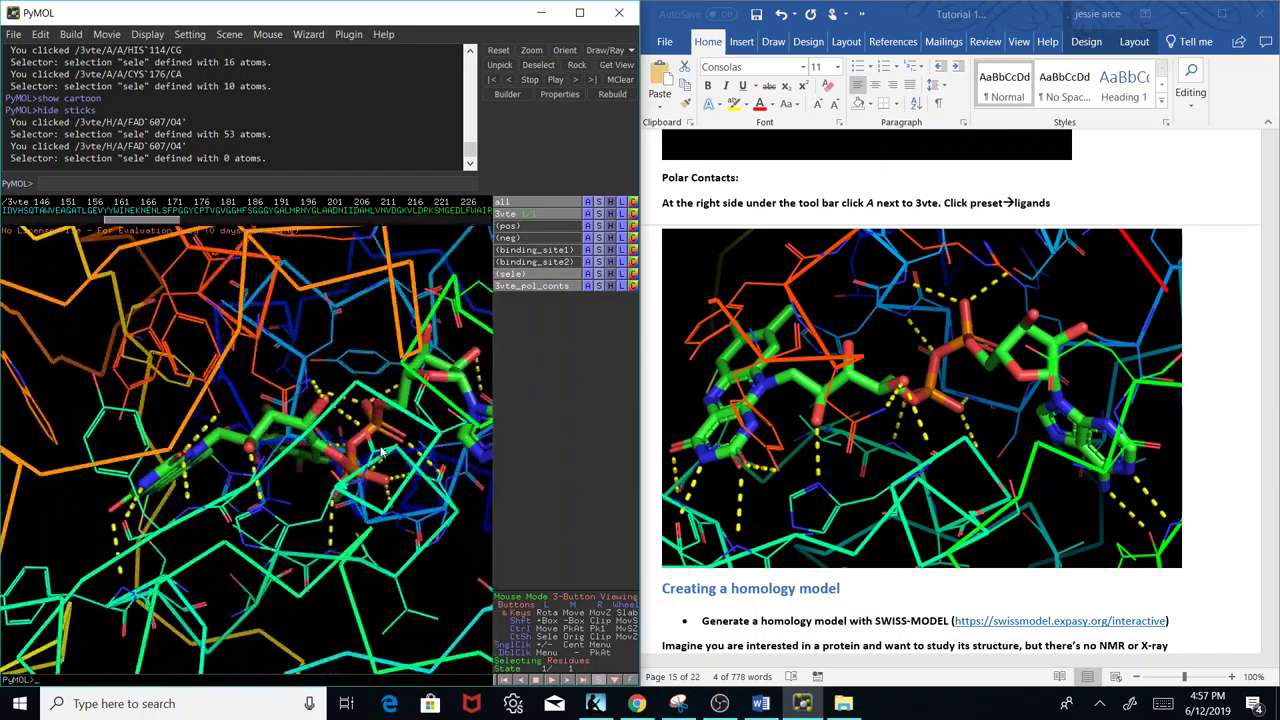
drag(381, 453, 396, 451)
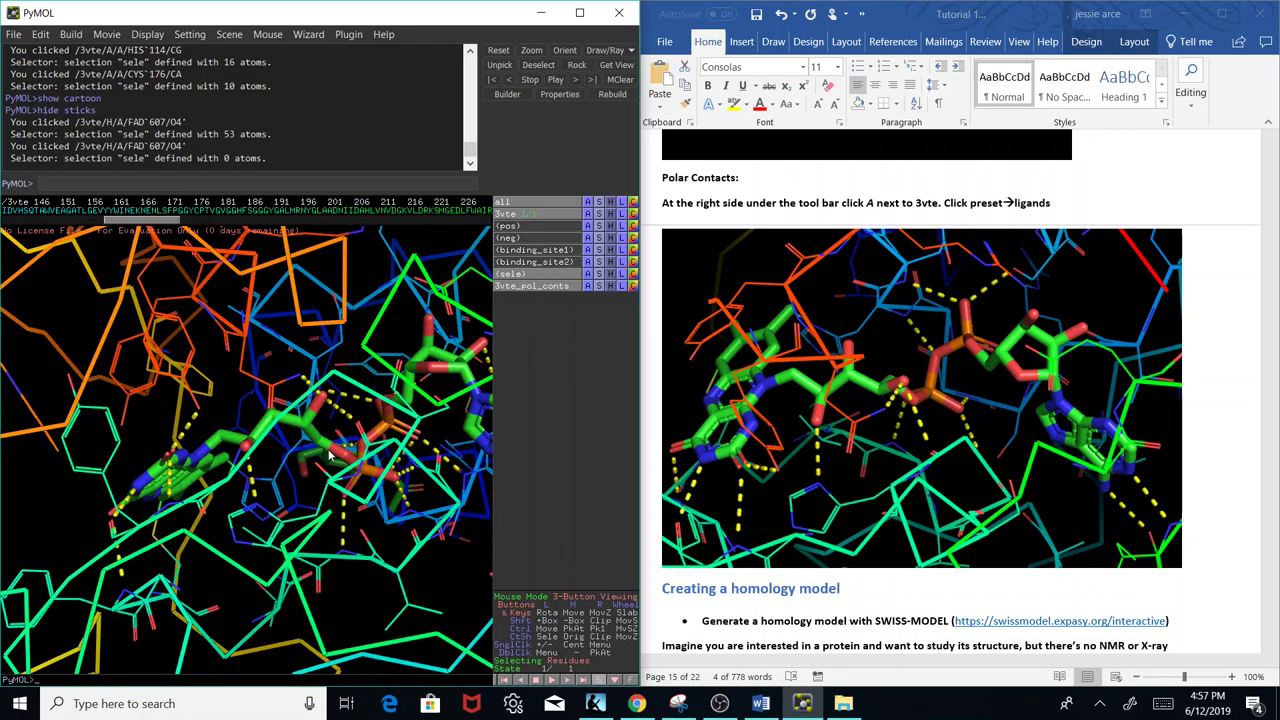
drag(203, 460, 123, 478)
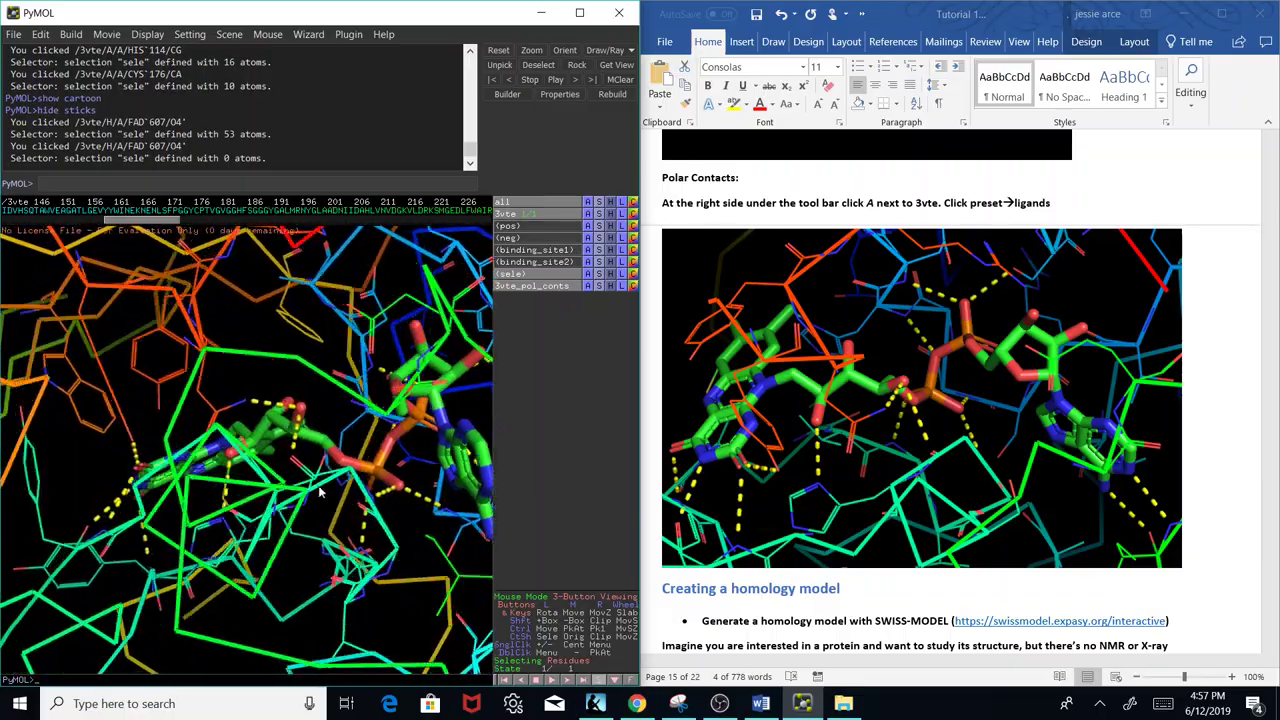
drag(322, 512, 322, 545)
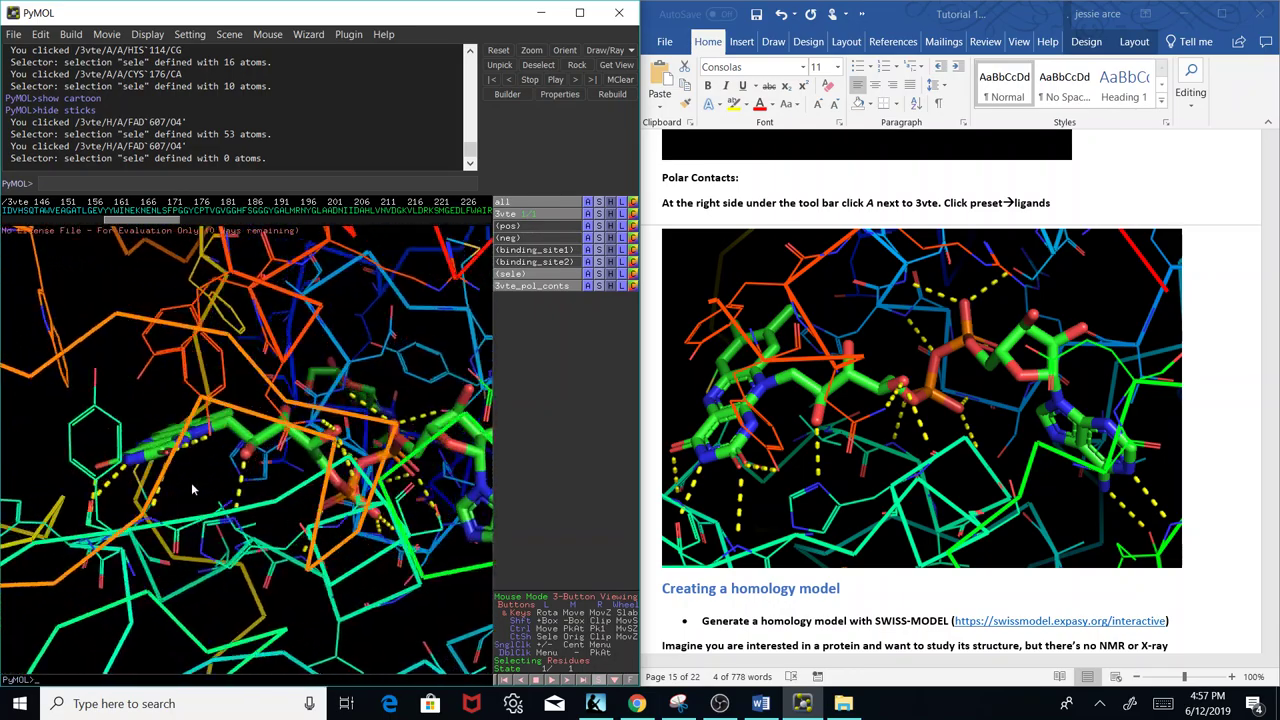
drag(194, 489, 166, 484)
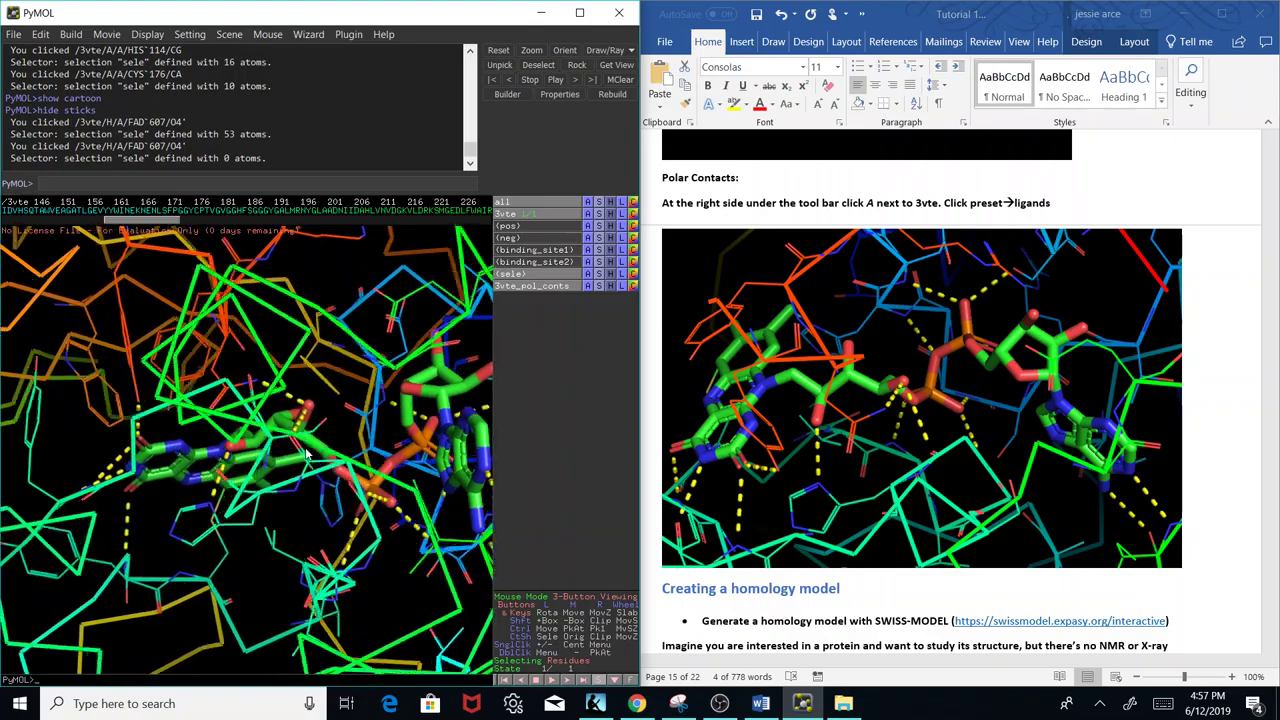
drag(307, 455, 265, 479)
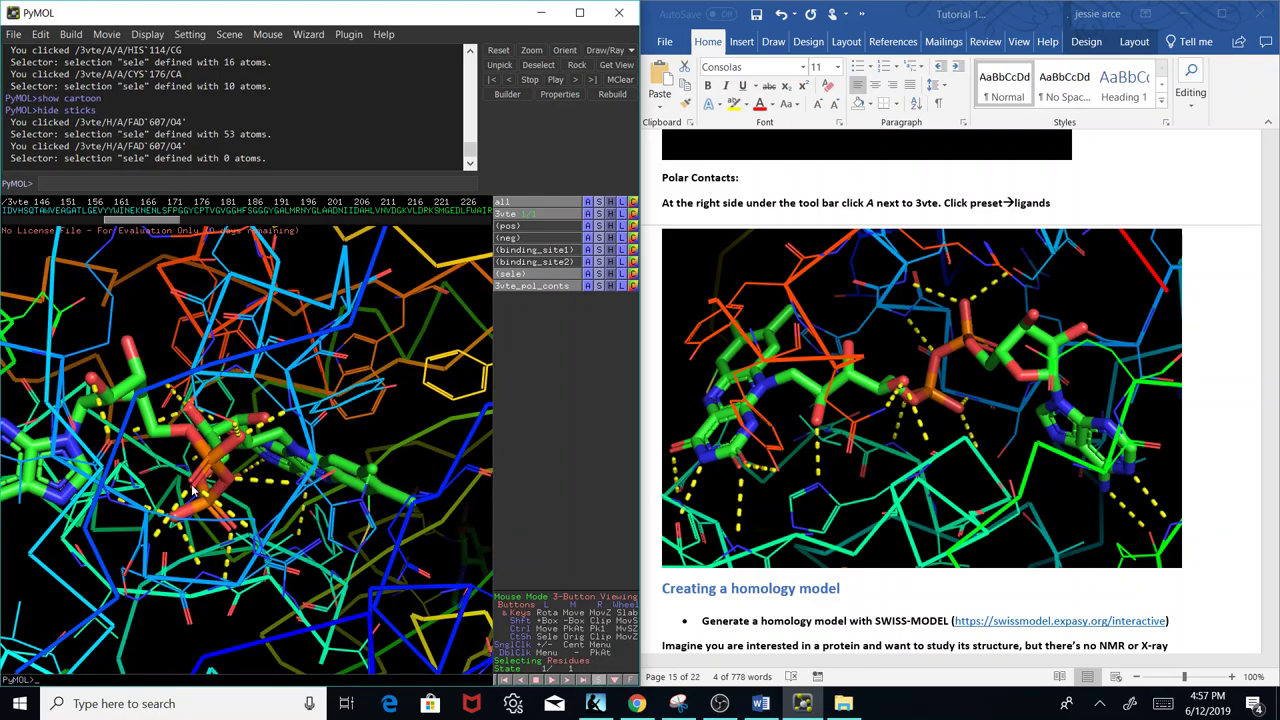
drag(215, 508, 196, 512)
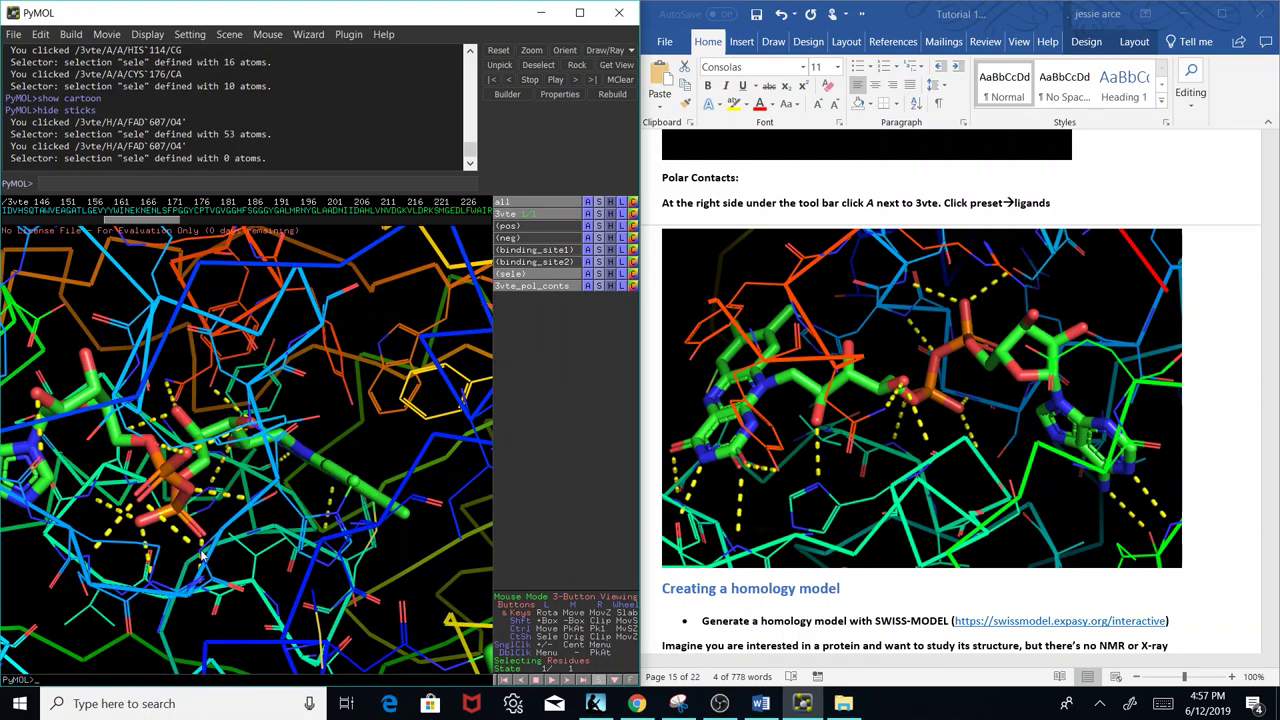
drag(120, 537, 160, 530)
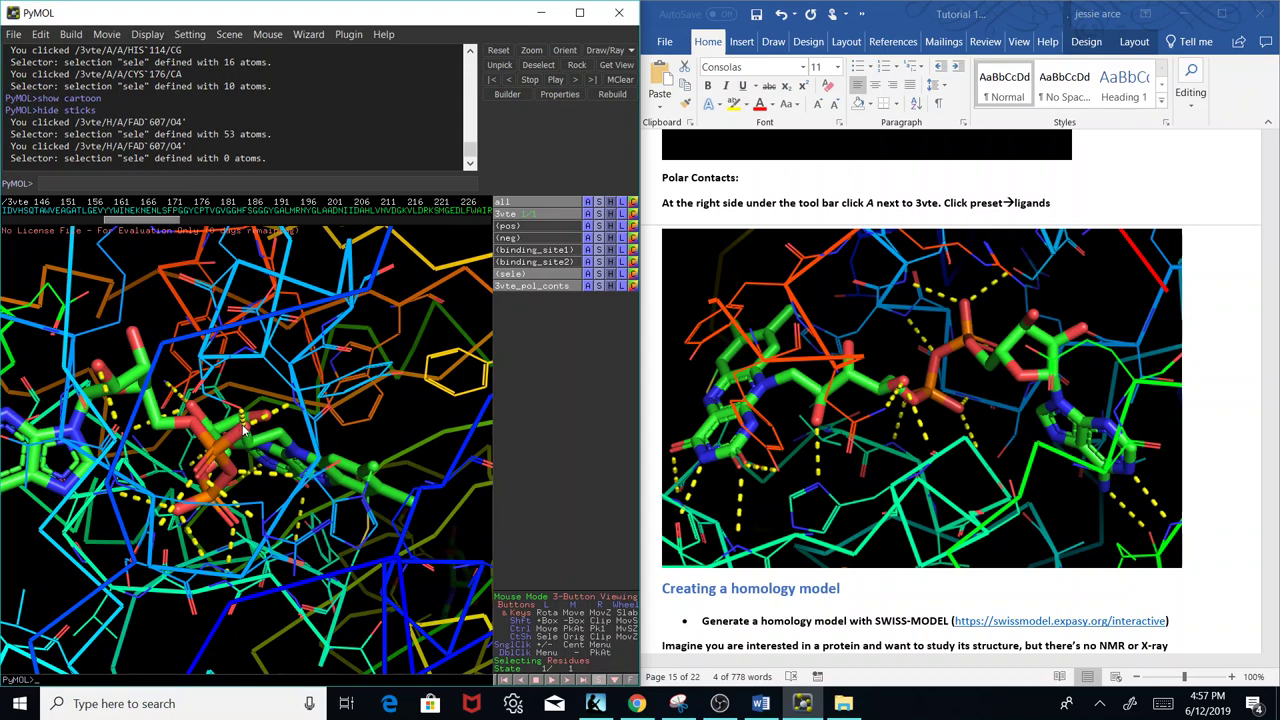
drag(206, 473, 152, 459)
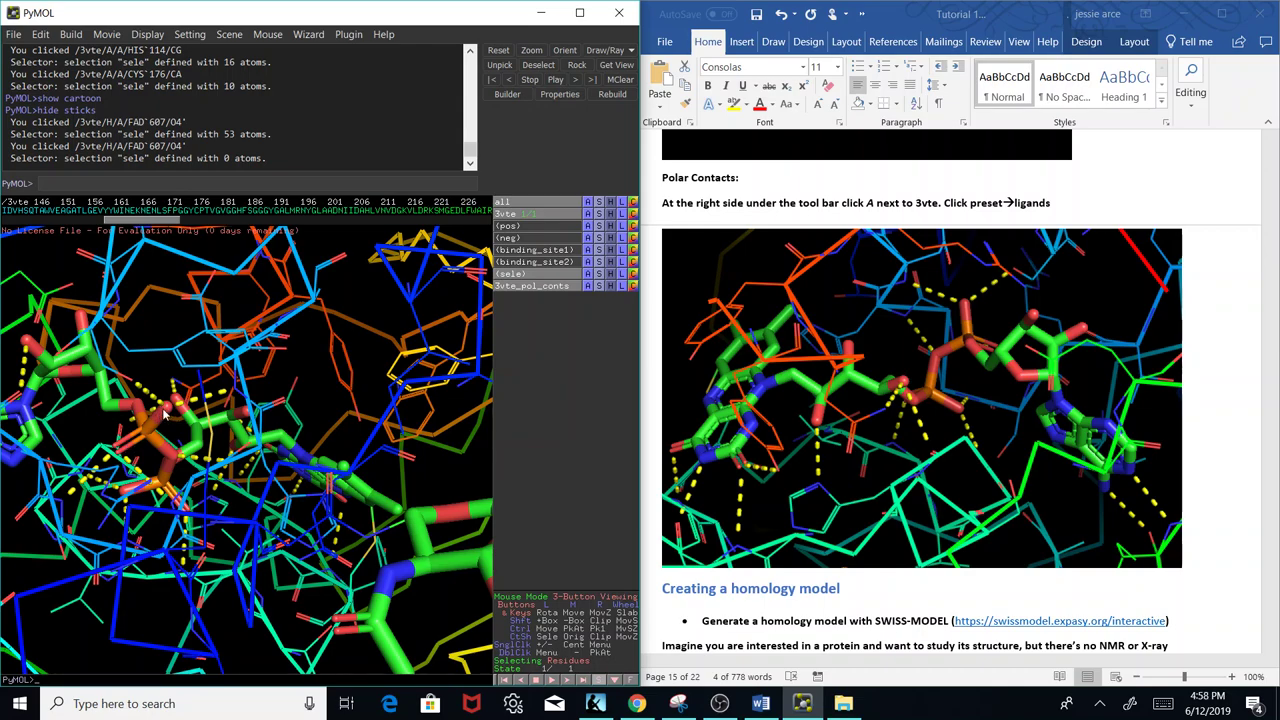
drag(158, 408, 275, 508)
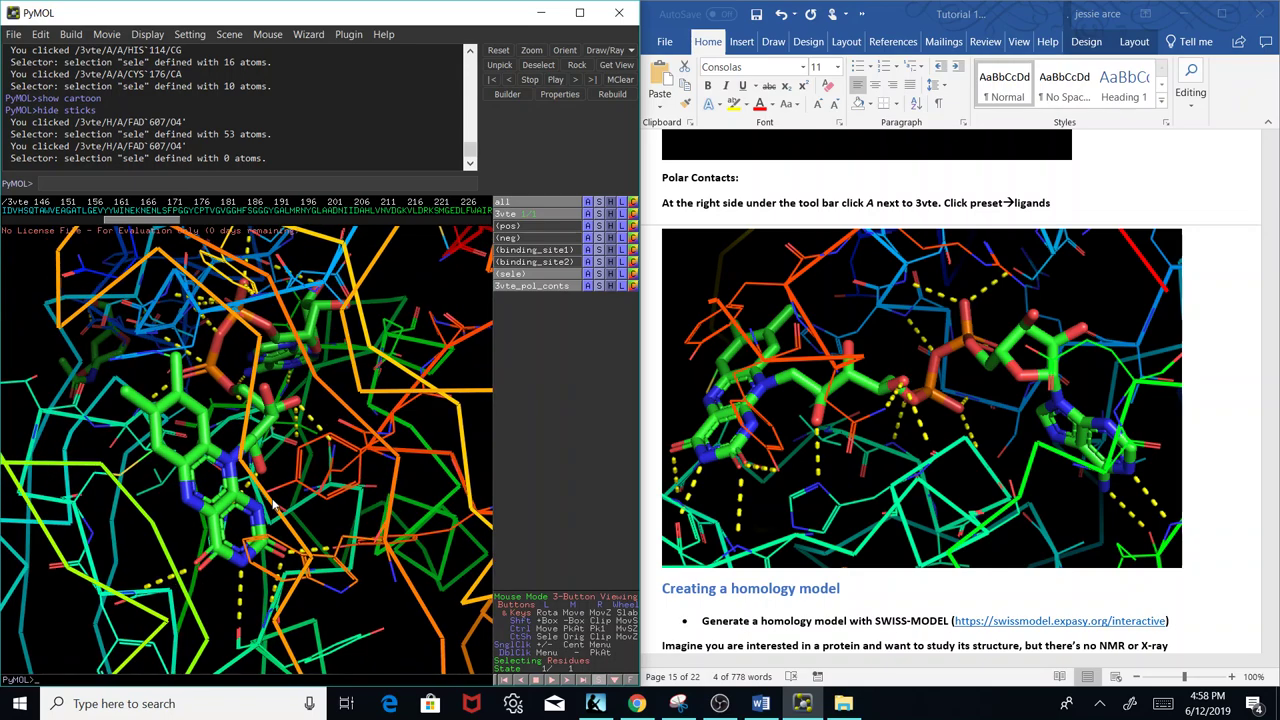
Move on to the tutorial's section on creating a homology model and reinitialize everything in PyMOL.
click(1147, 516)
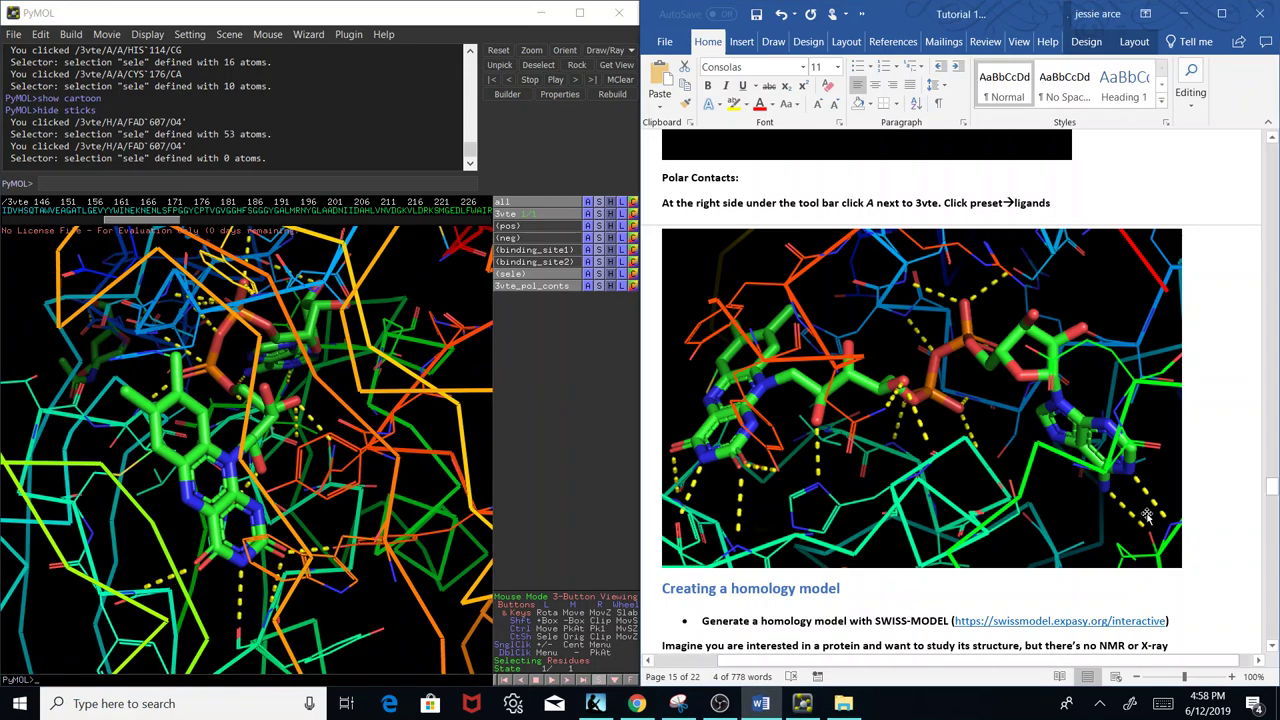
drag(1272, 484, 1273, 503)
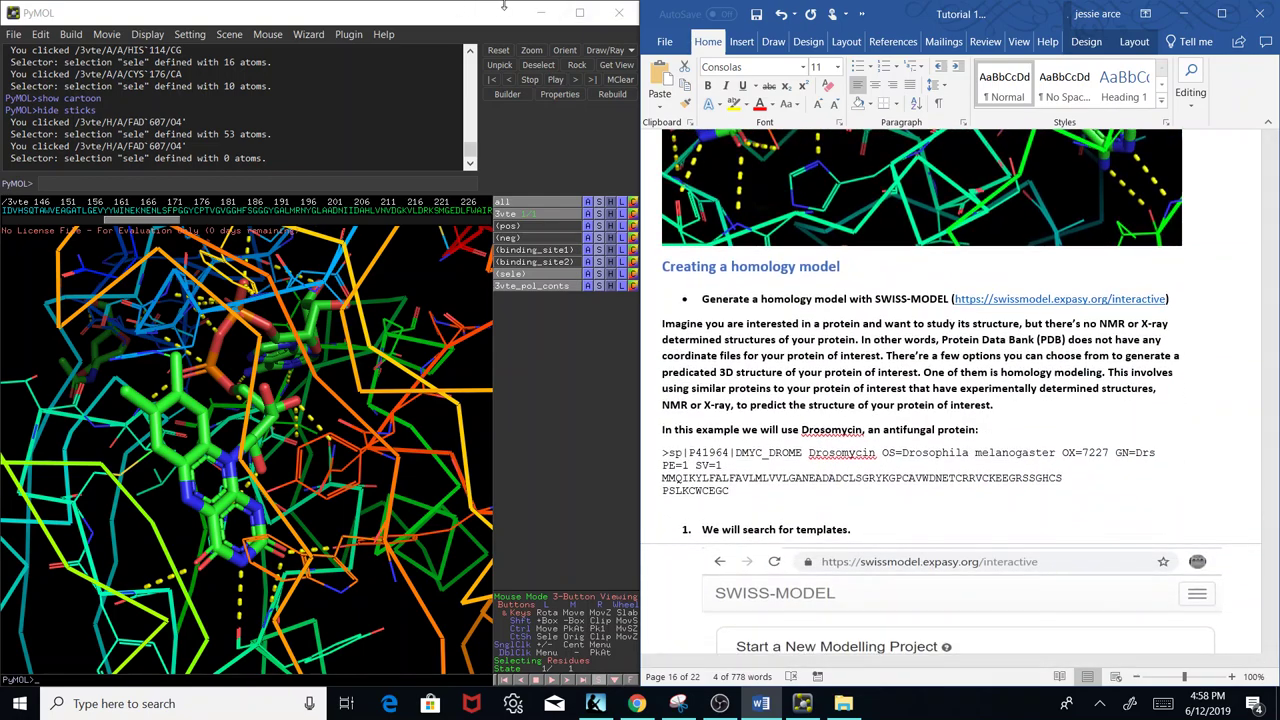
click(13, 34)
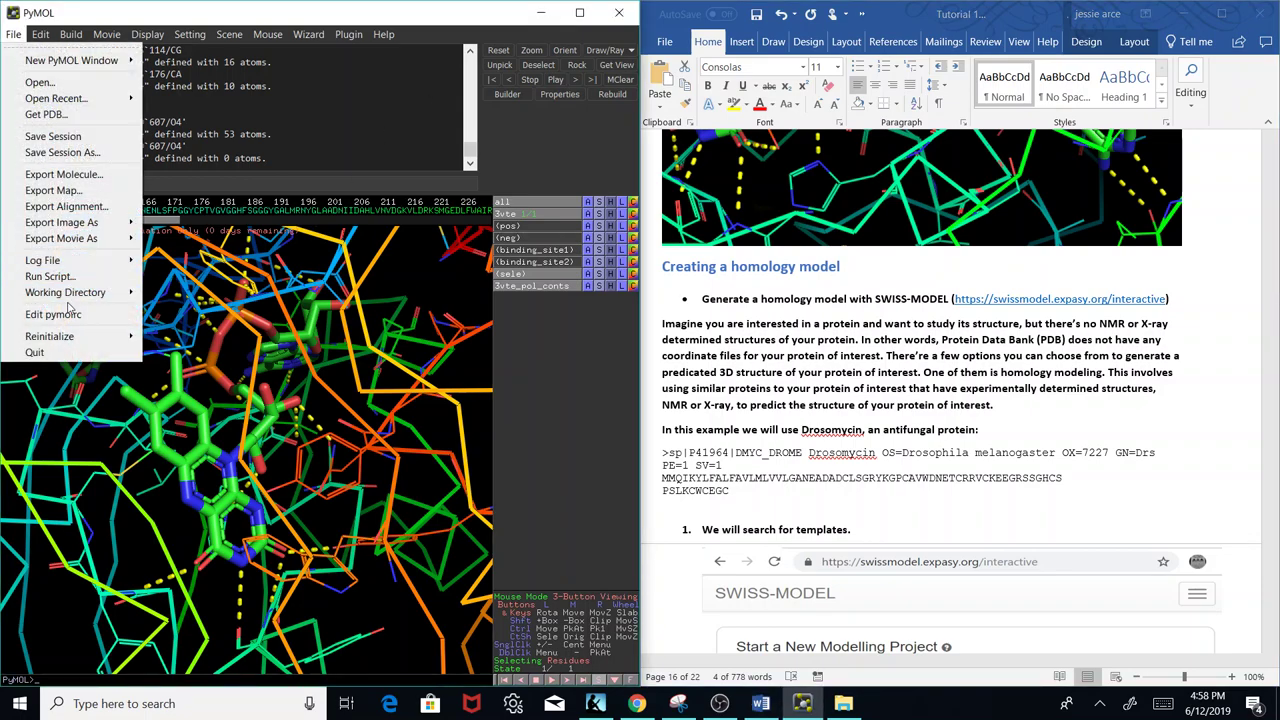
mouse_move(65, 337)
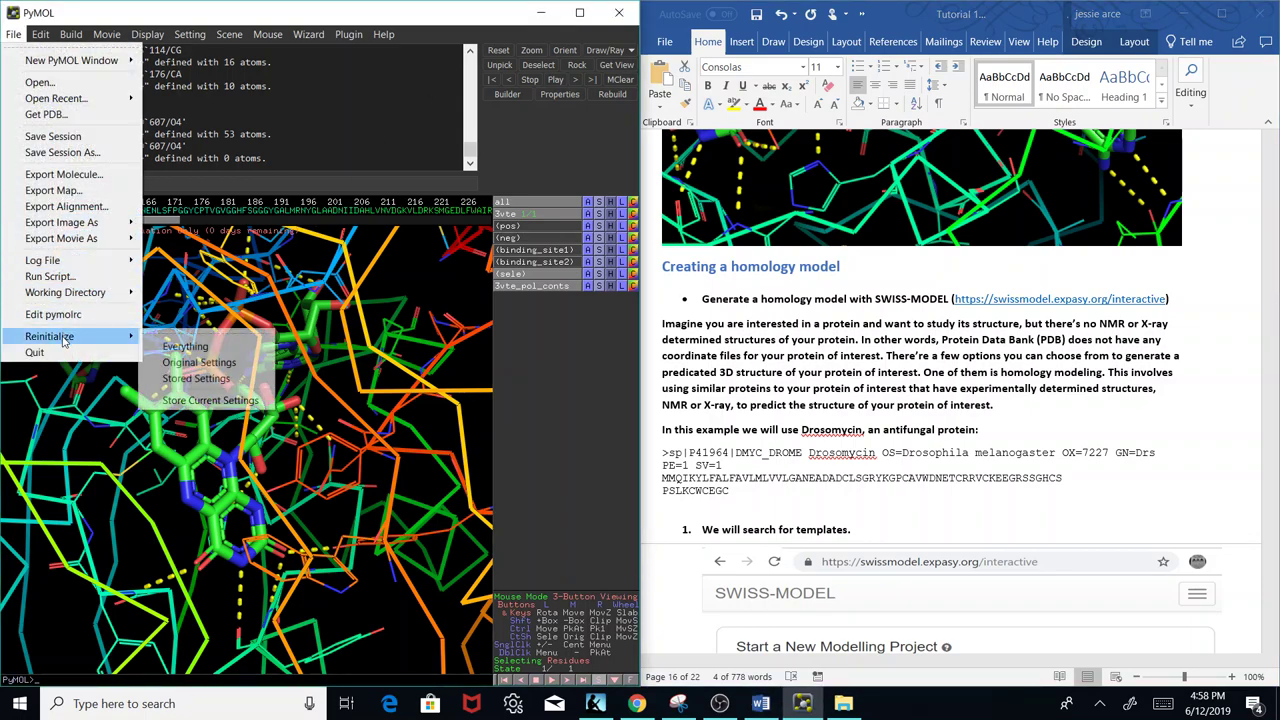
click(185, 347)
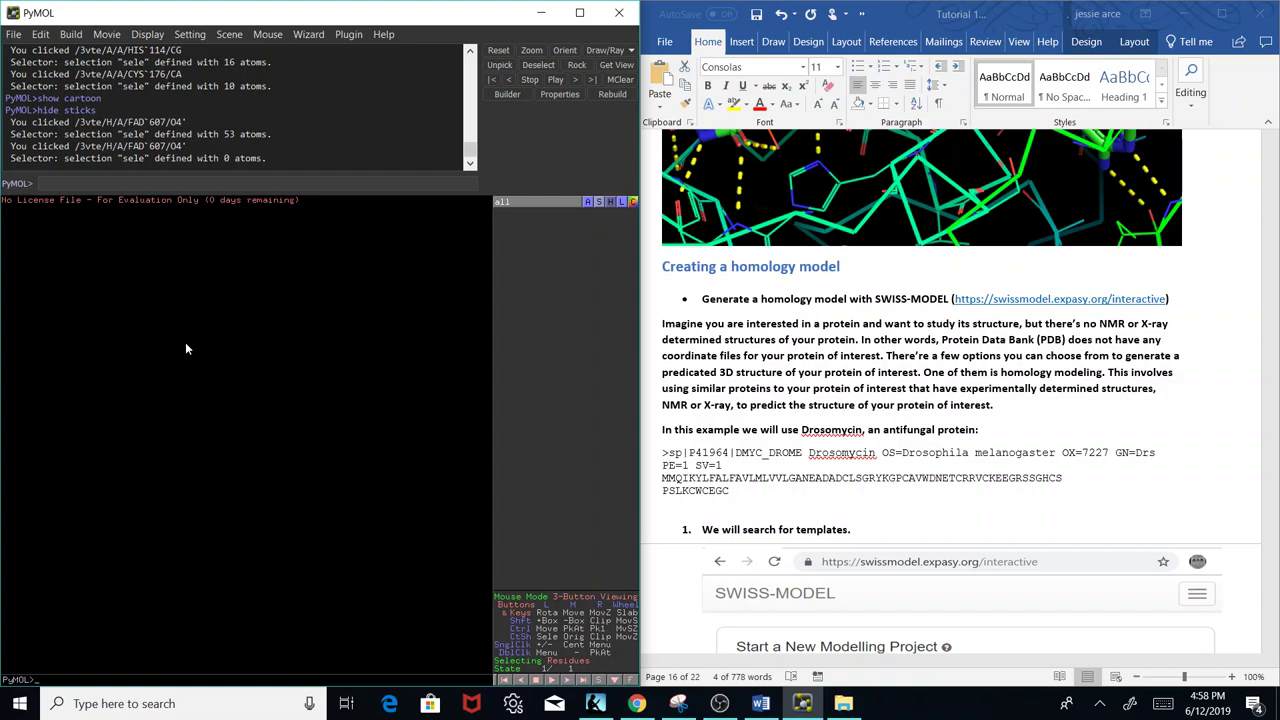
click(540, 13)
click(636, 703)
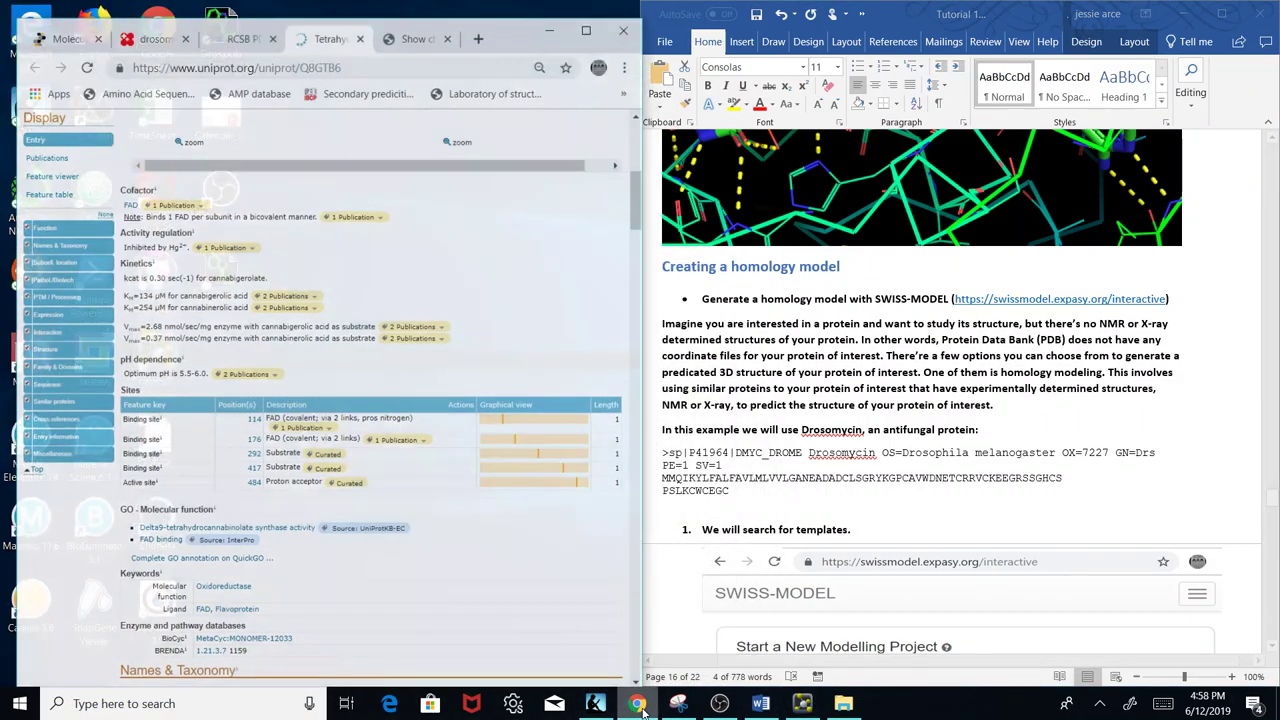
click(472, 21)
drag(956, 299, 1166, 306)
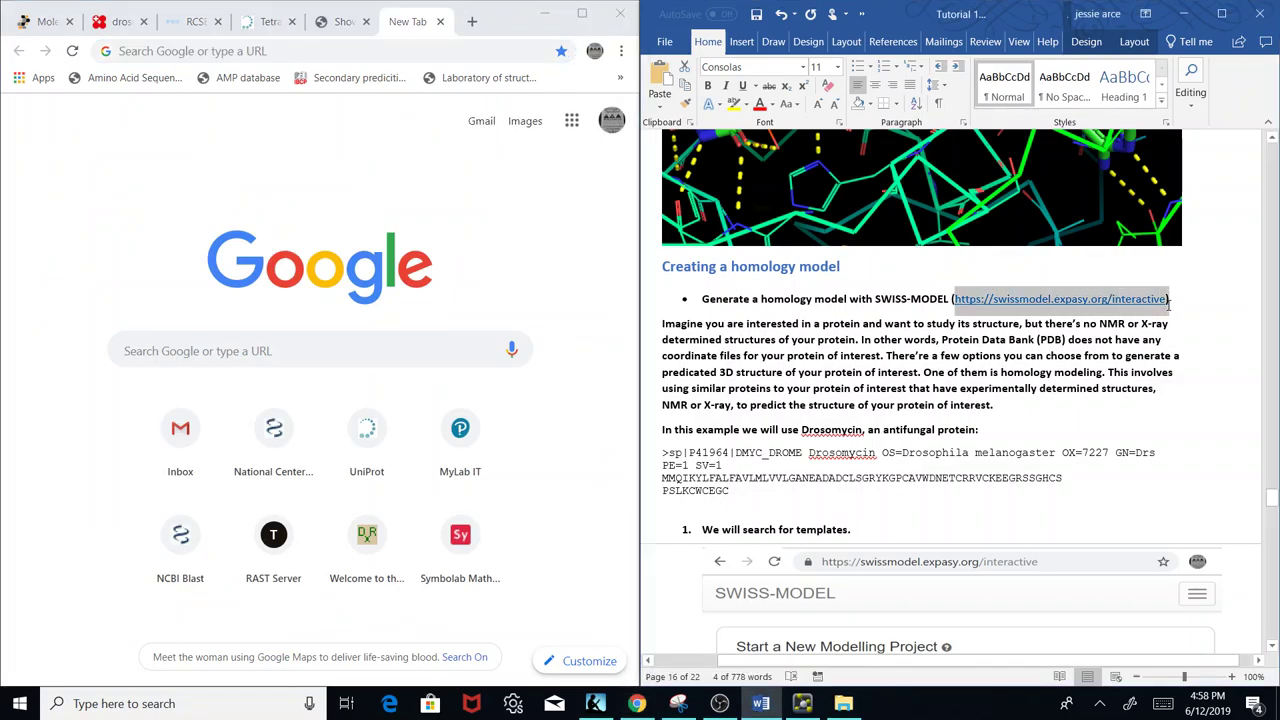
key(ctrl+c)
click(450, 51)
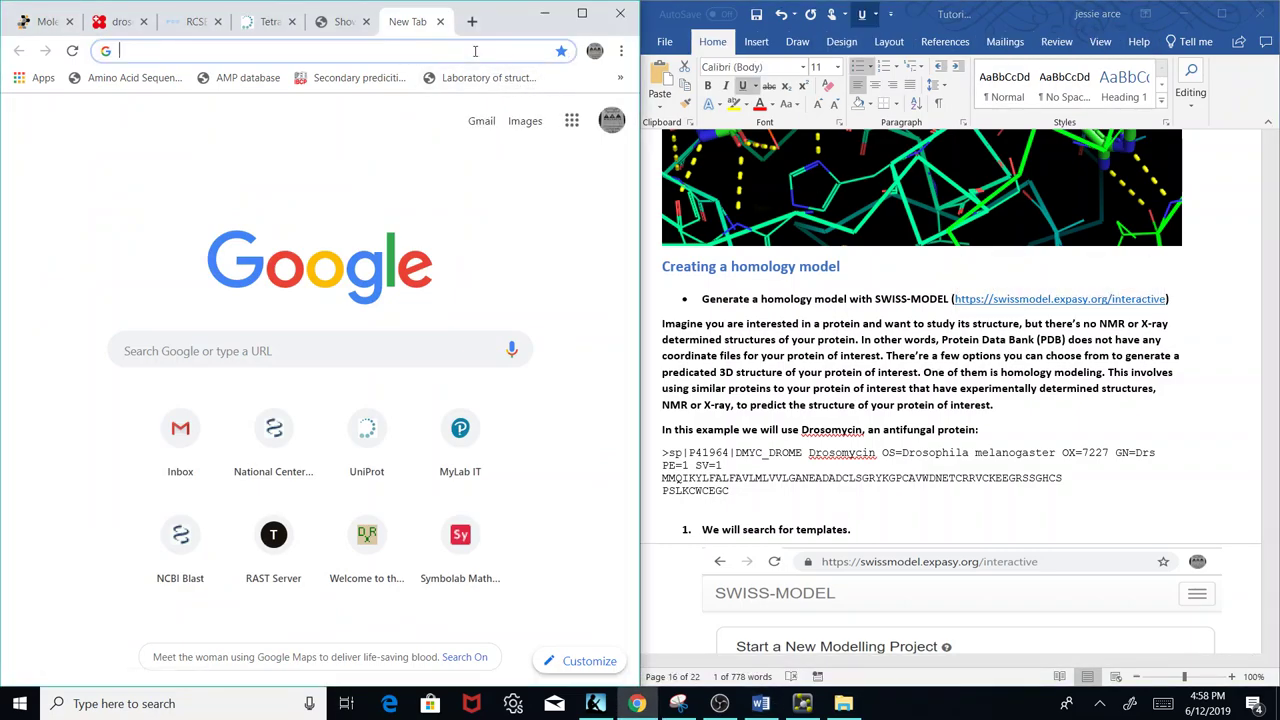
key(ctrl+v)
key(Return)
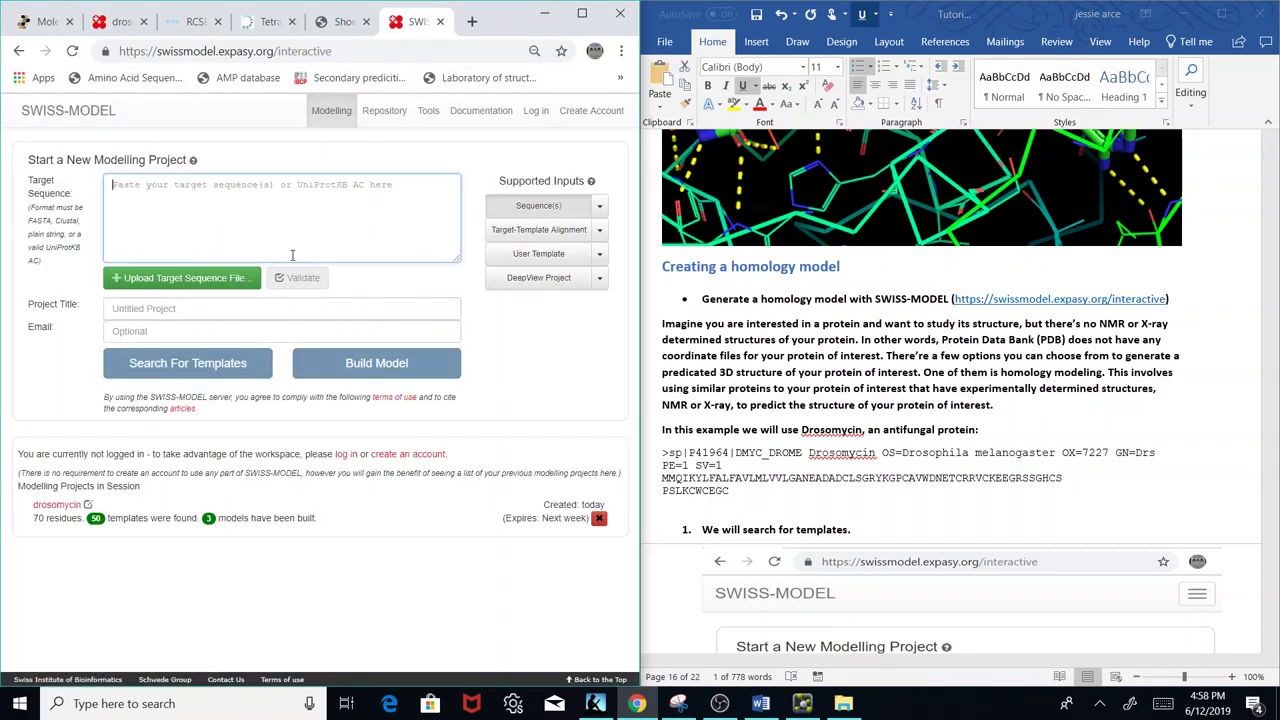
Copy the Drosomycin amino acid sequence from the tutorial into SWISS-MODEL as the target sequence and start the template search.
key(alt+Tab)
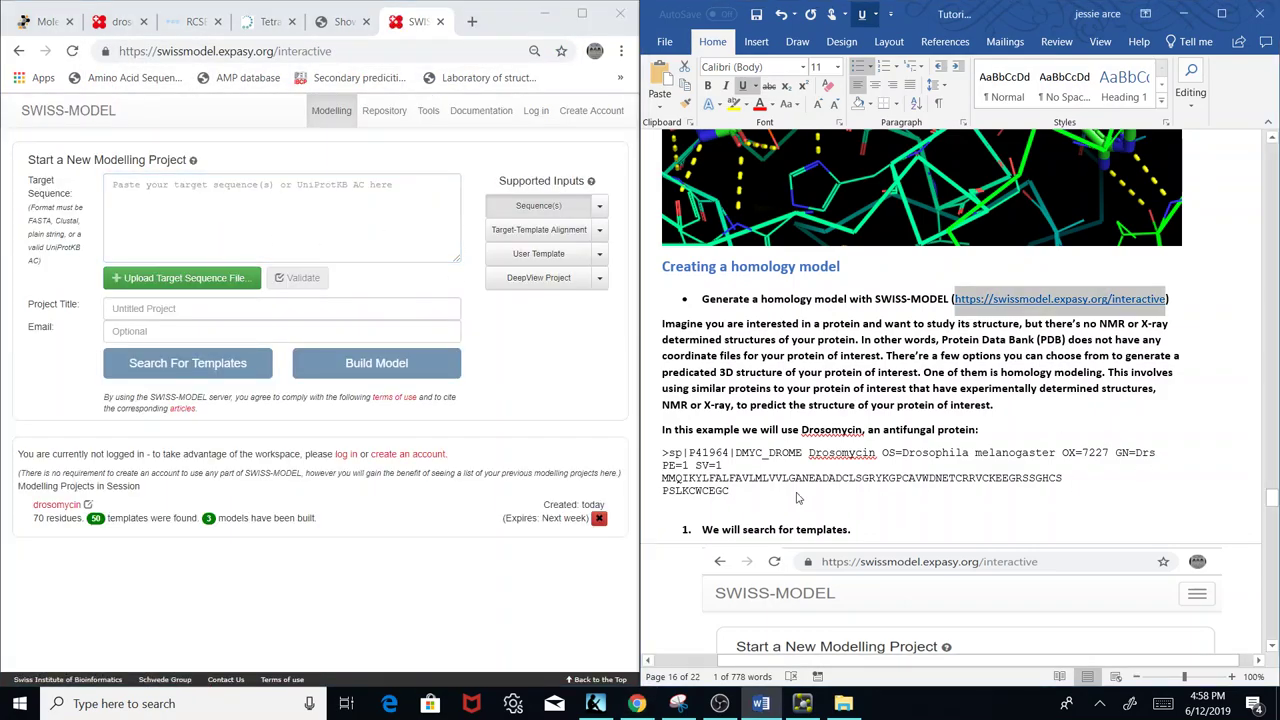
triple_click(712, 490)
key(ctrl+c)
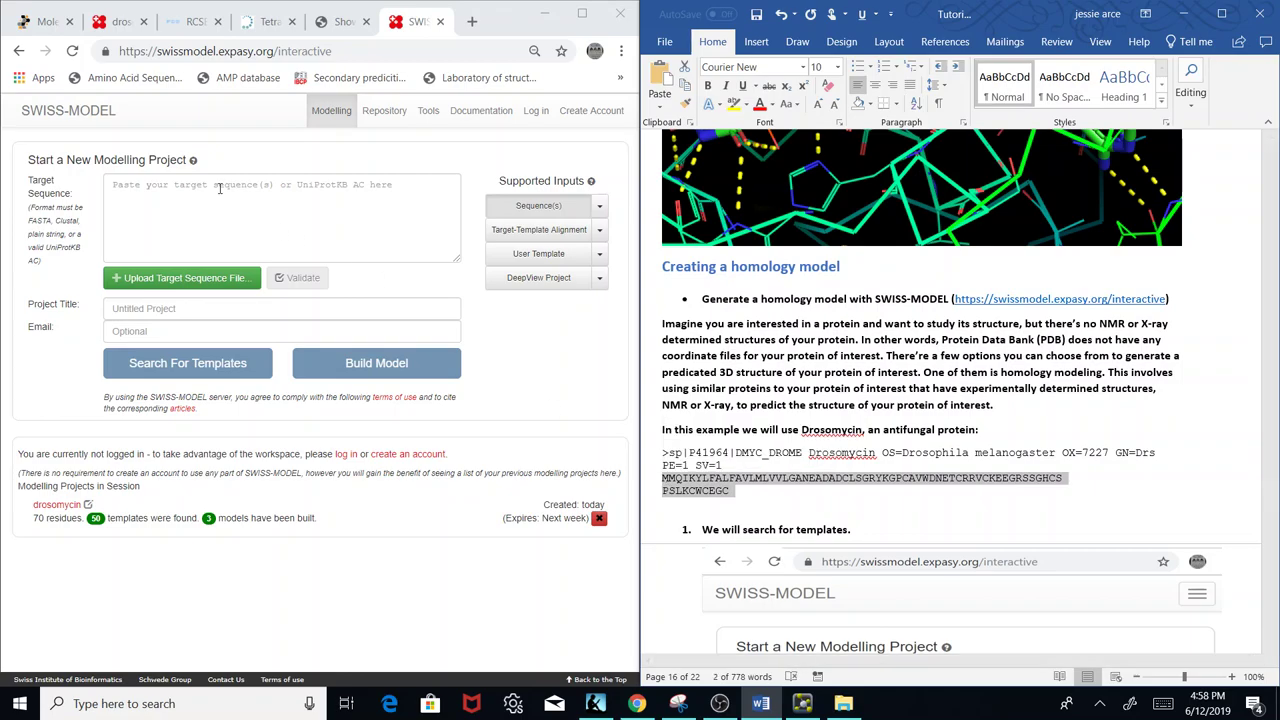
click(218, 187)
key(ctrl+v)
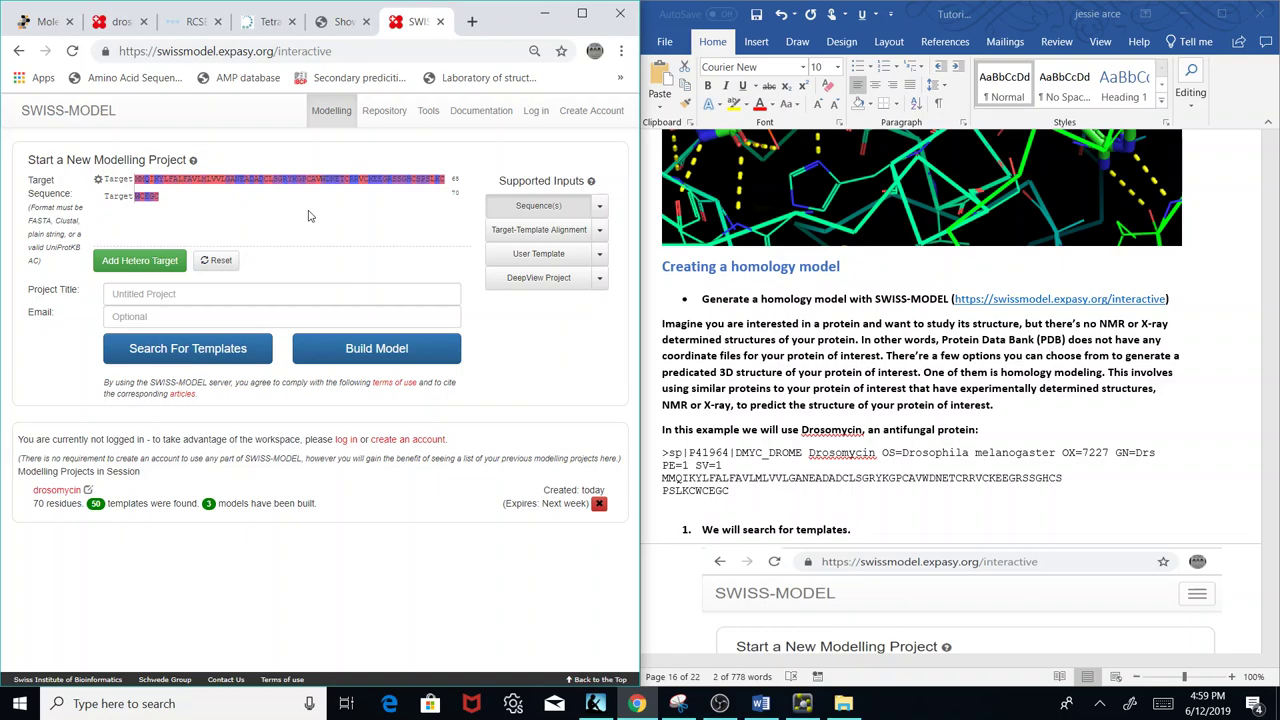
click(184, 358)
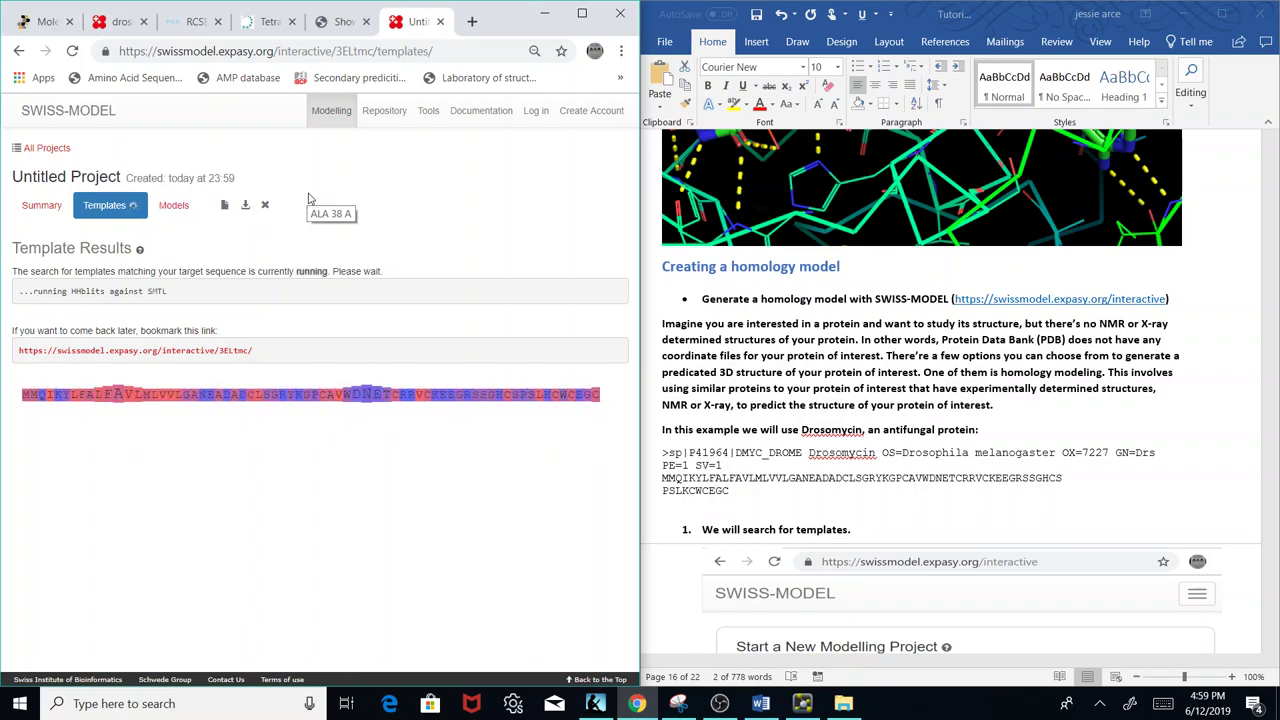
Open the template results of the existing drosomycin project and review the list of templates.
click(120, 22)
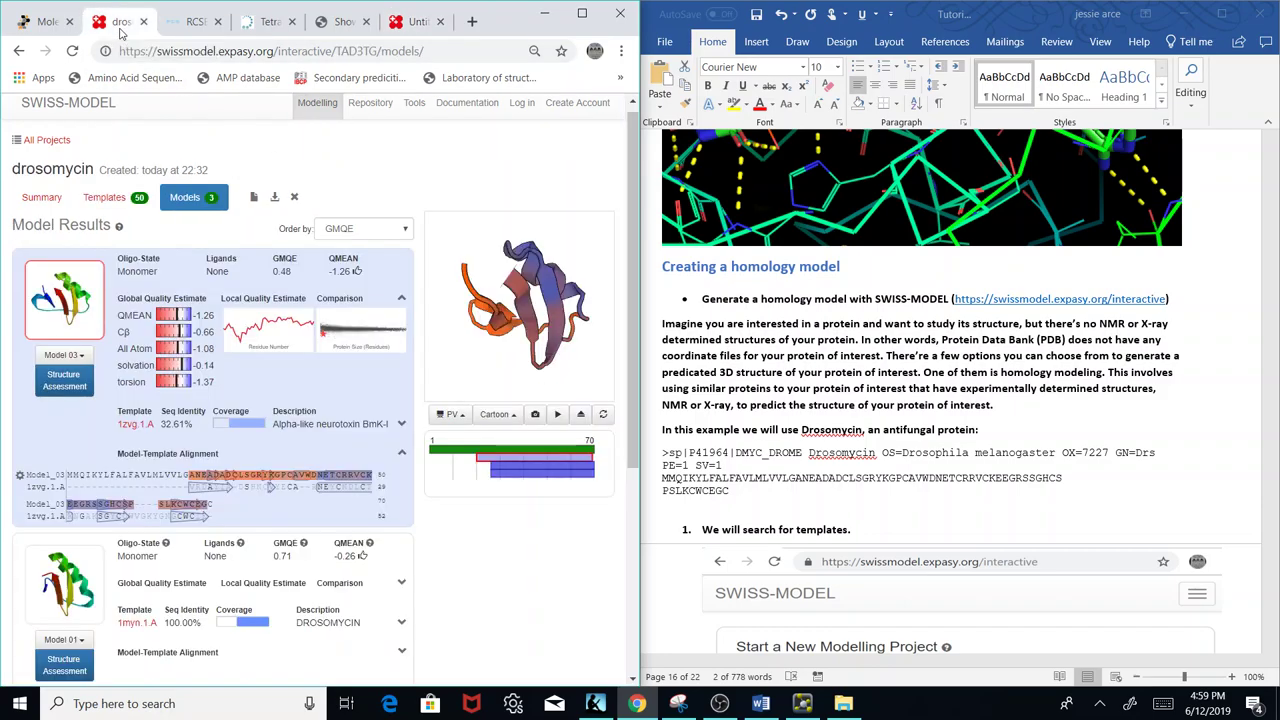
click(108, 198)
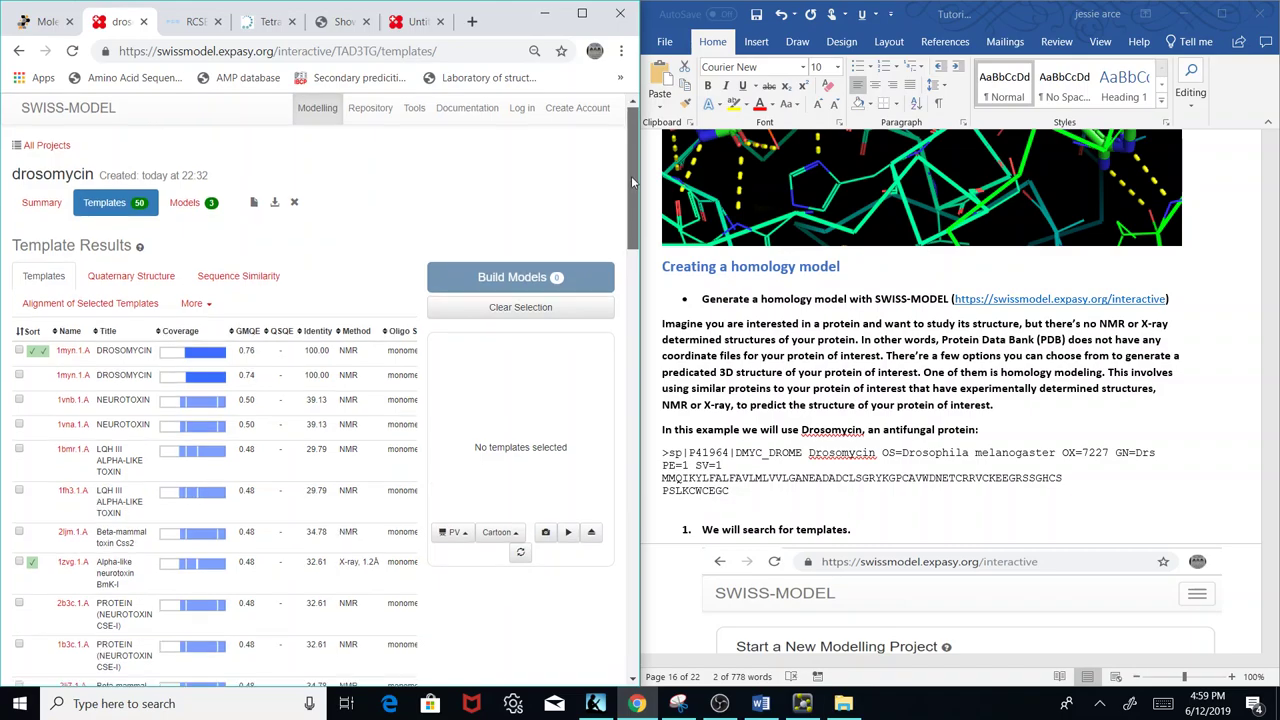
drag(631, 176, 631, 235)
scroll(634, 195, up, 1)
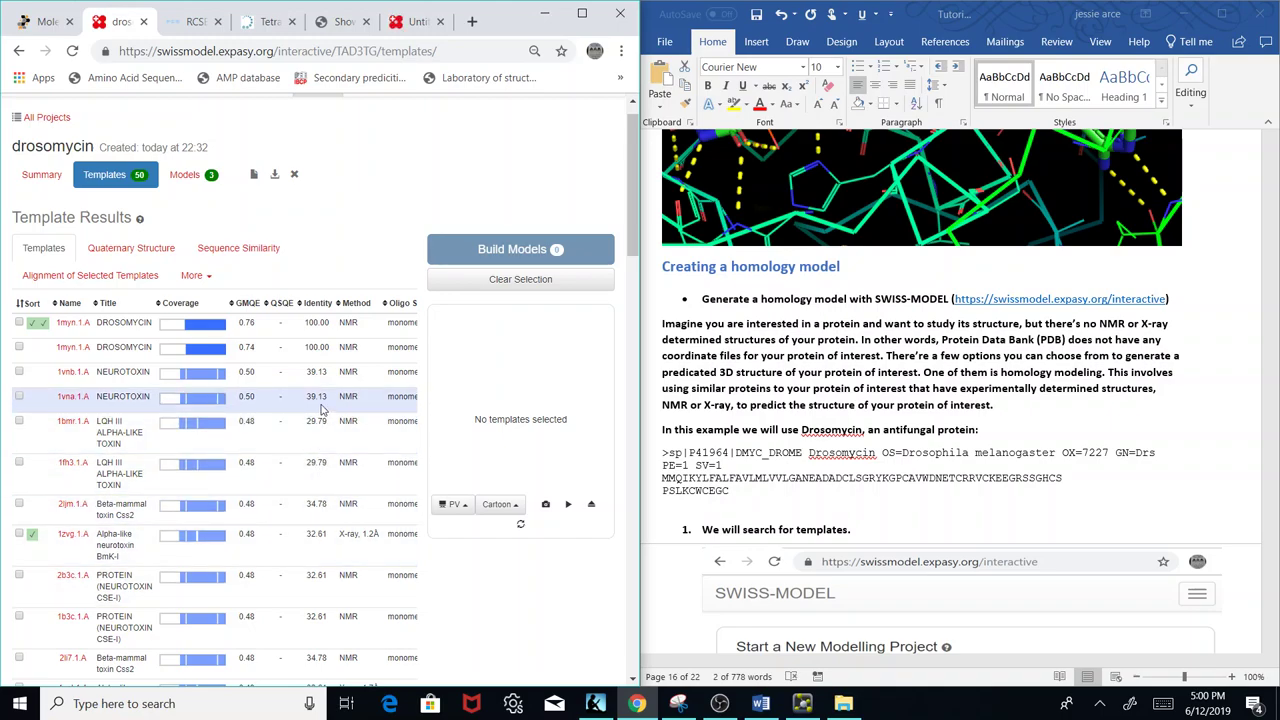
Select the neurotoxin templates 1vna.1.A and 1vnb.1.A and both 1myn.1.A drosomycin templates for comparison.
click(19, 397)
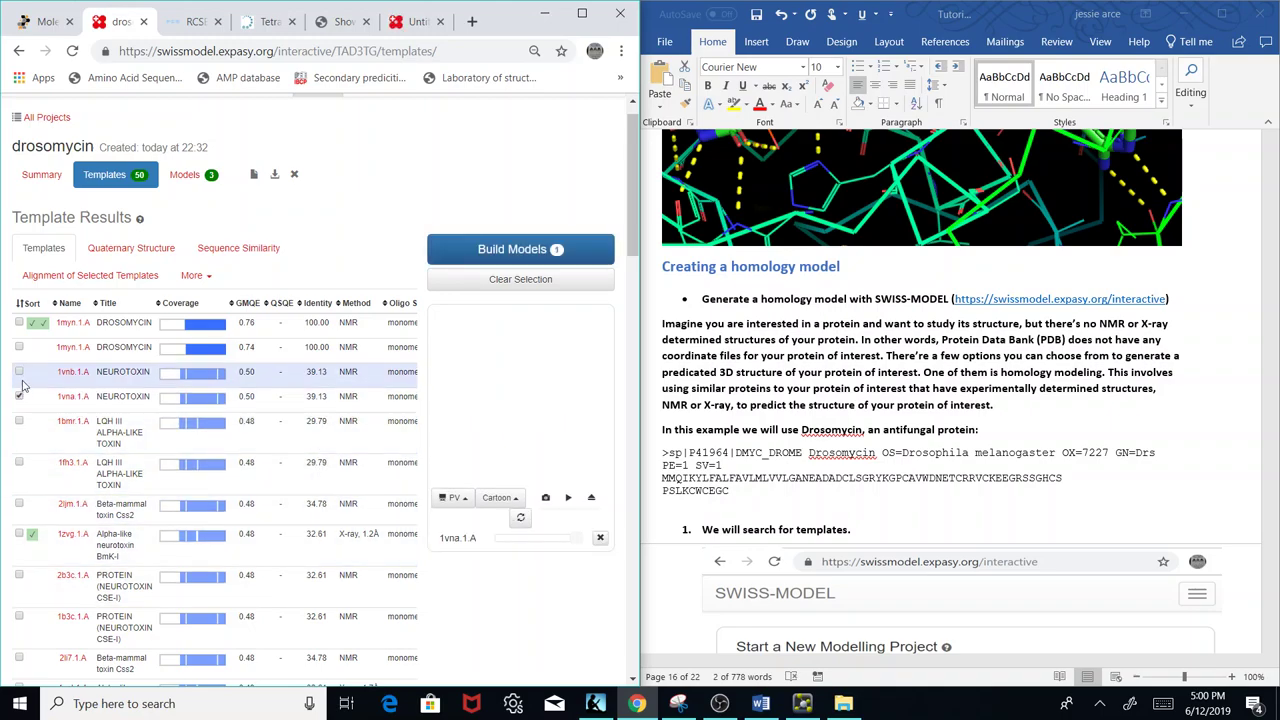
click(19, 372)
click(19, 347)
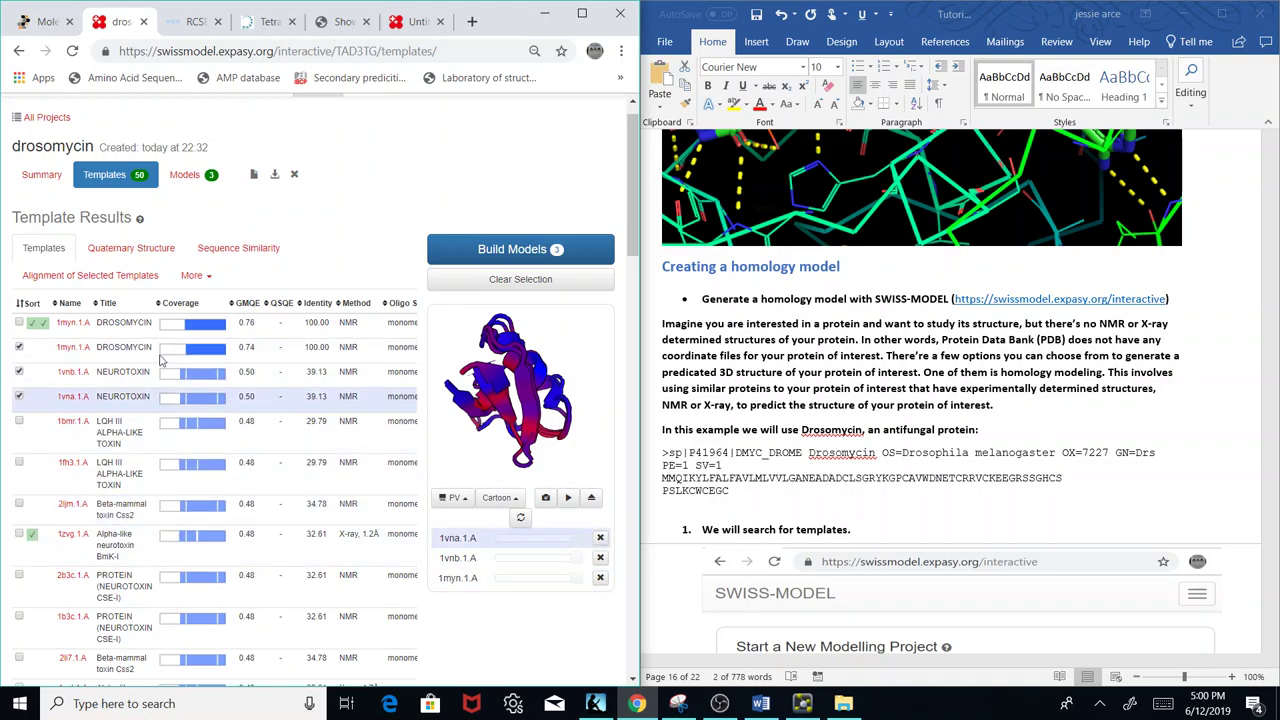
click(18, 324)
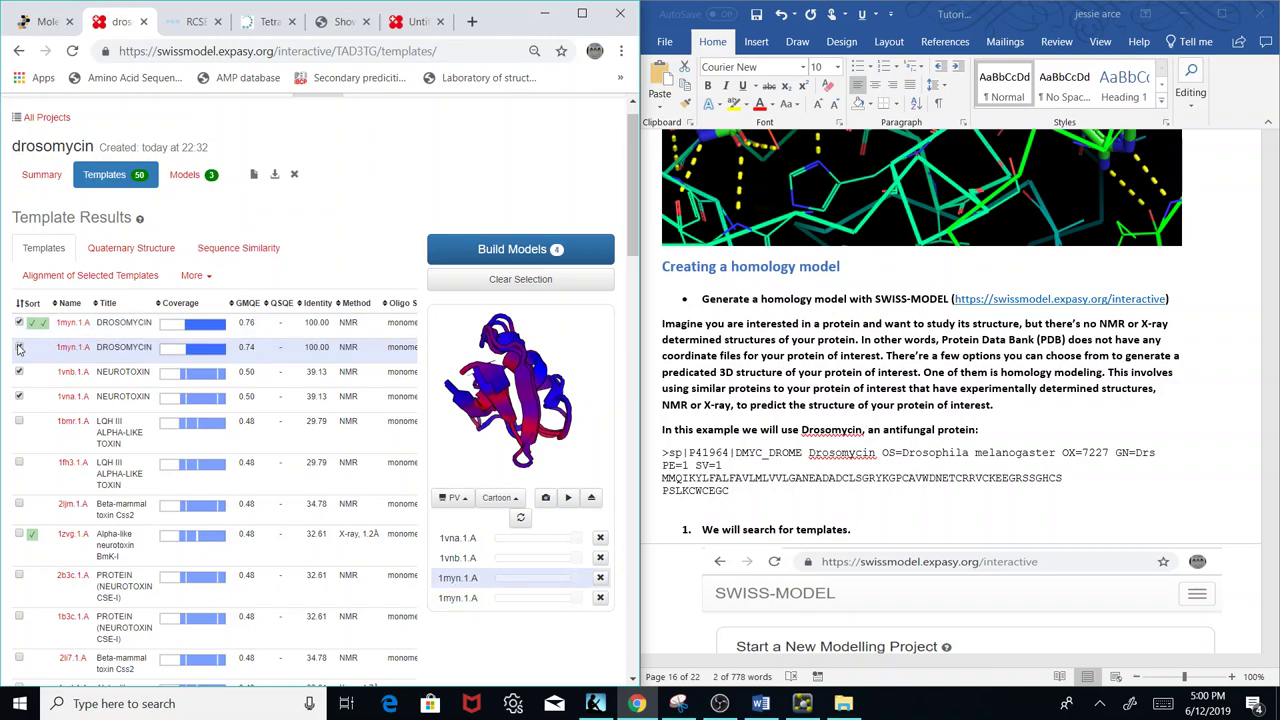
Deselect 1vna.1.A, 1vnb.1.A and the second 1myn.1.A template, keeping only the top-ranked 1myn.1.A selected.
click(18, 347)
click(18, 371)
click(19, 397)
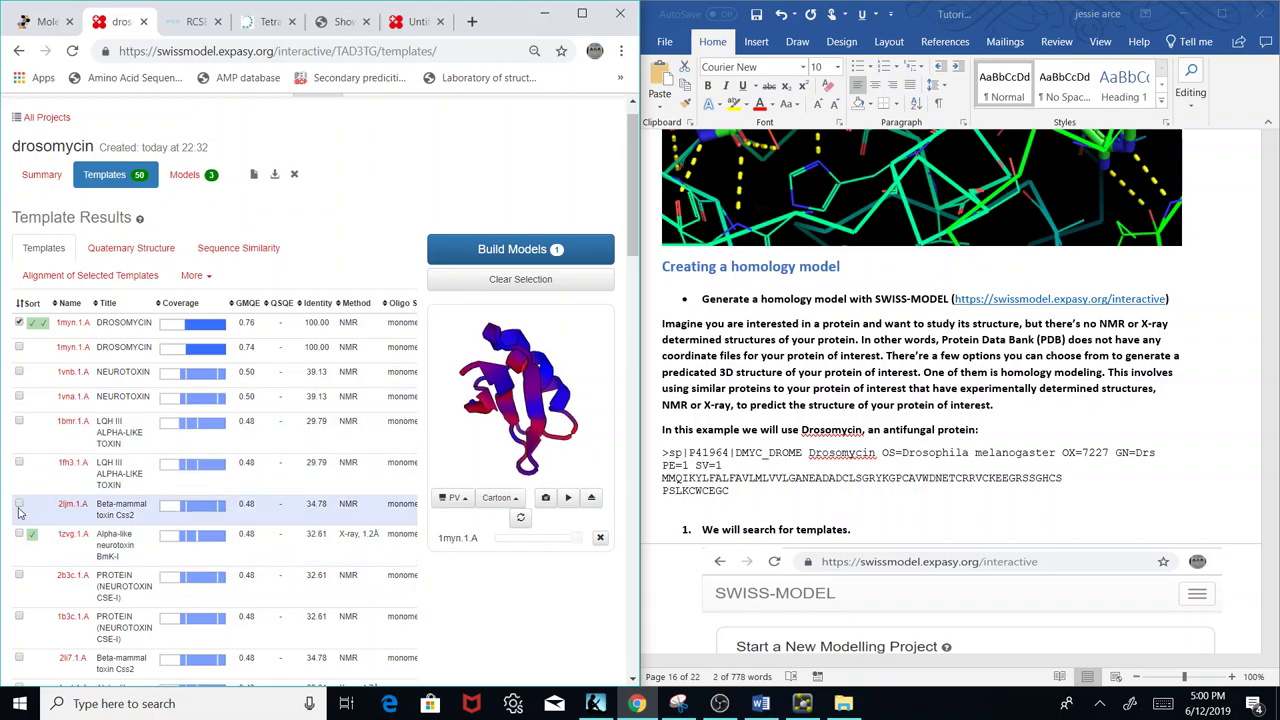
click(33, 534)
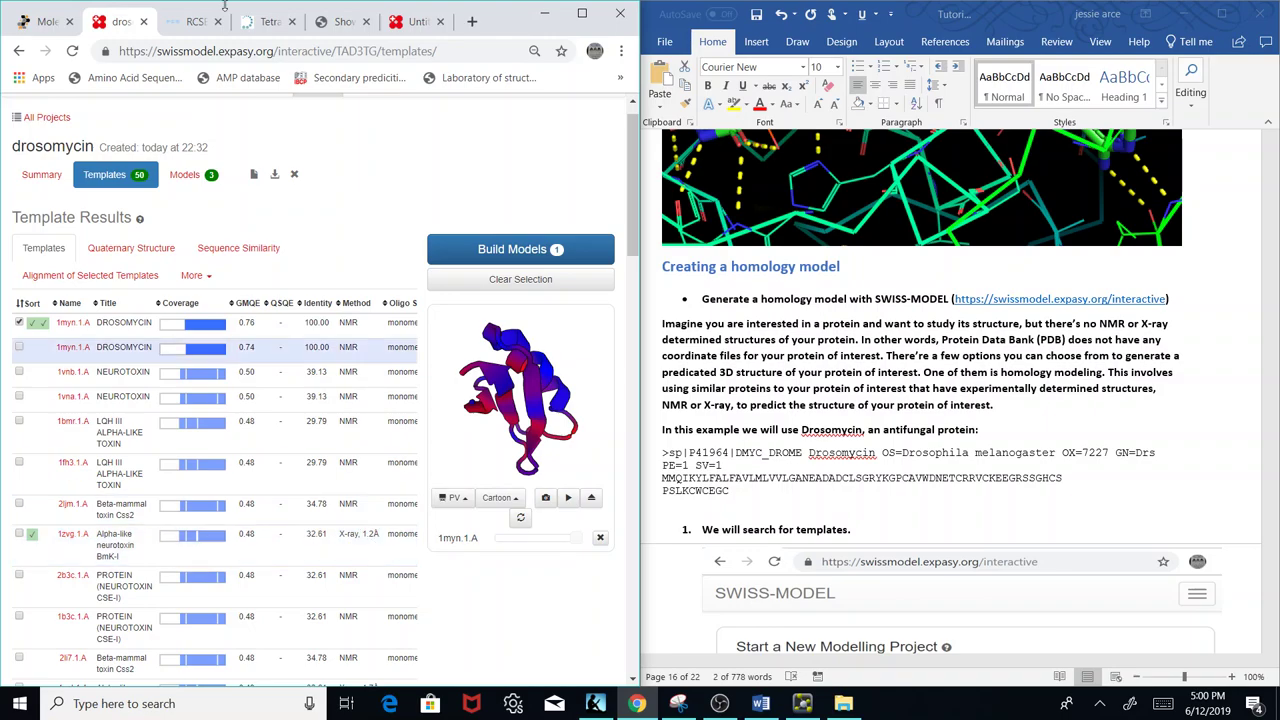
Open the drosomycin project's model results, briefly returning to the templates, and examine the quality estimates of Model 01.
click(185, 174)
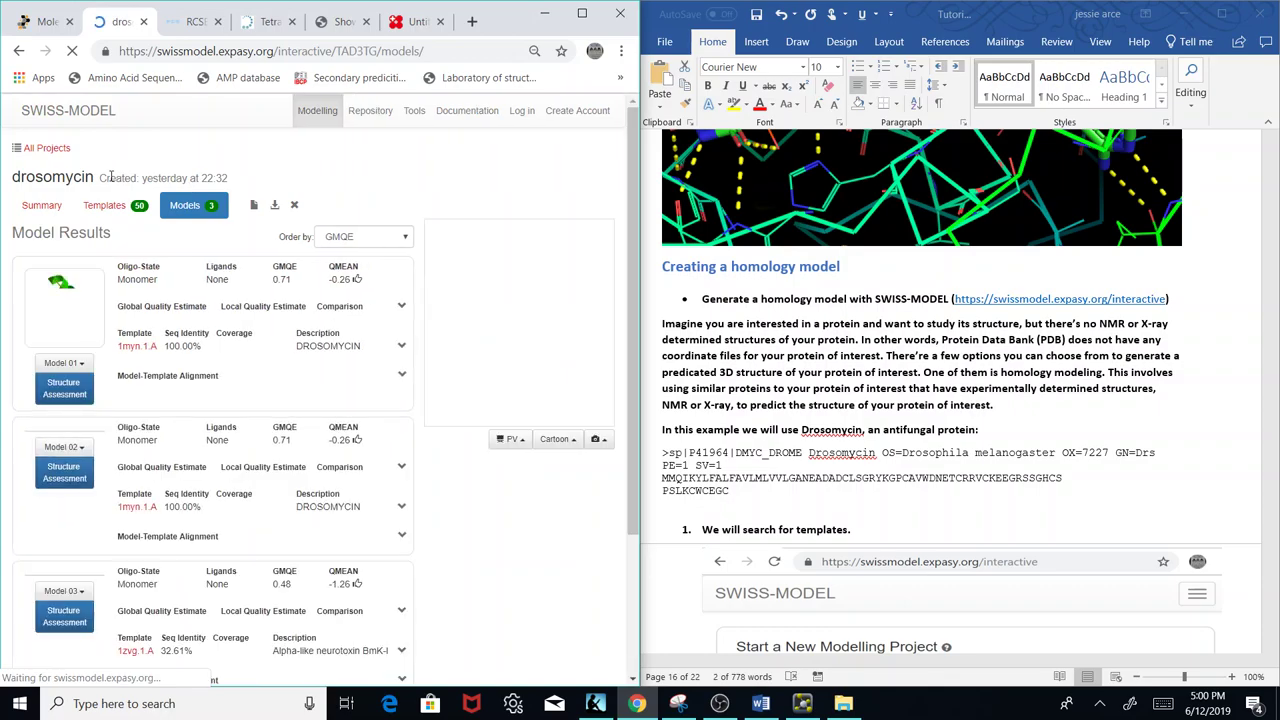
click(107, 207)
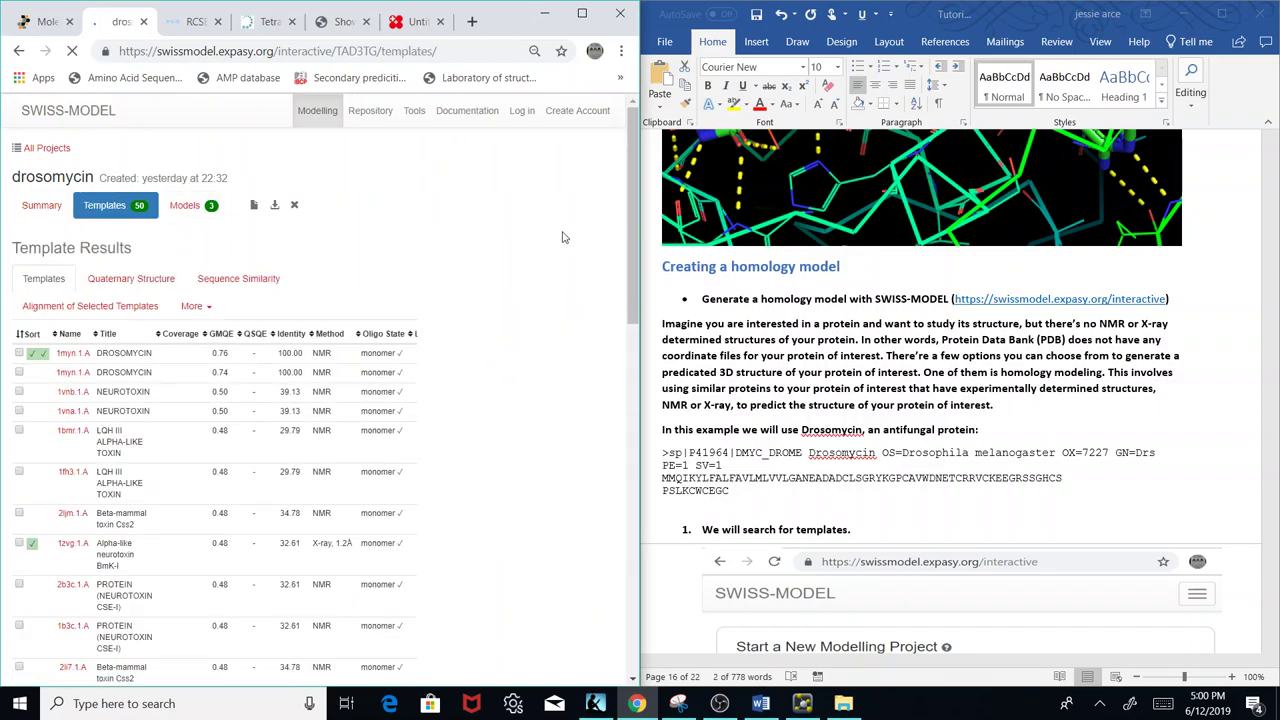
click(191, 214)
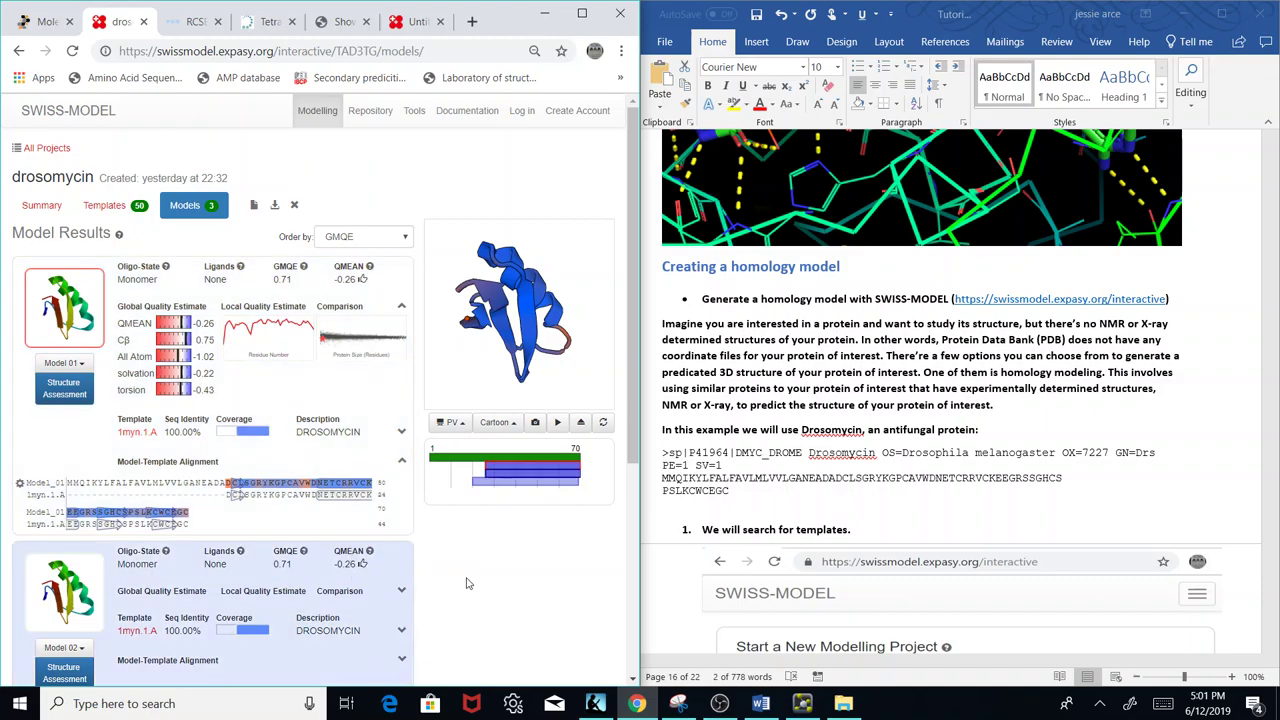
scroll(633, 335, down, 1)
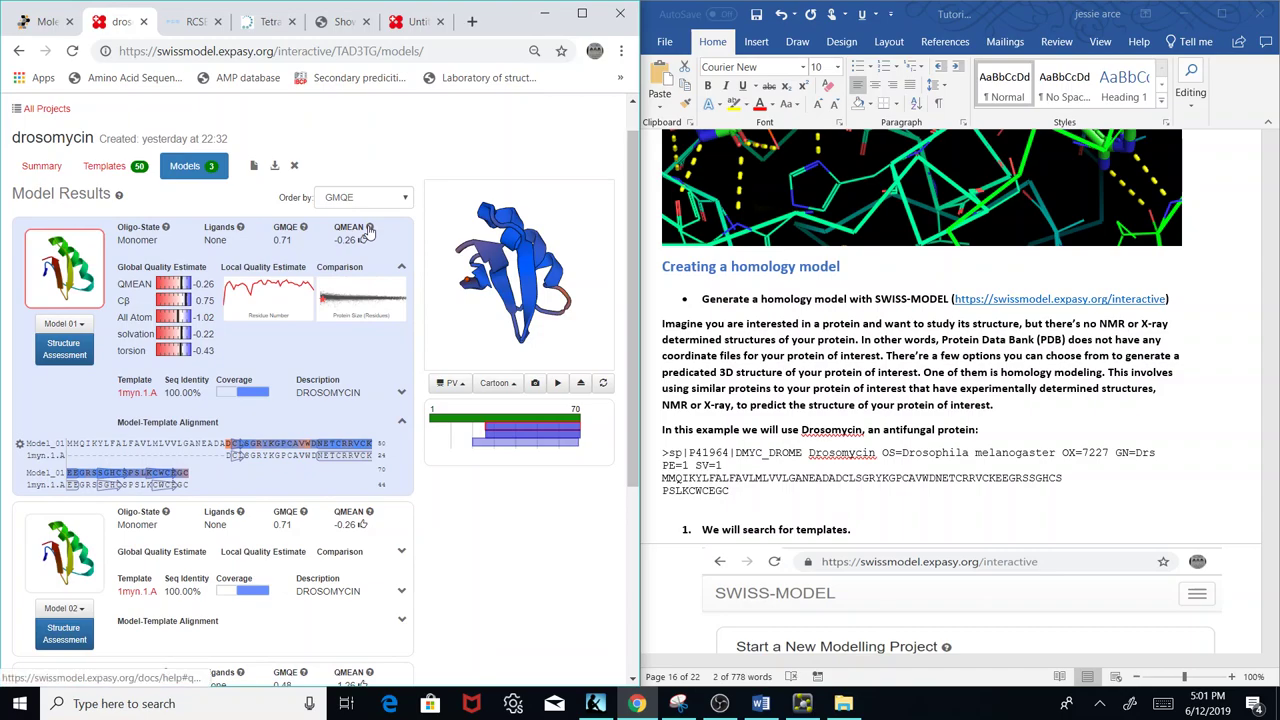
Read the SWISS-MODEL documentation on the QMEAN and GMQE scores, closing each help window after viewing.
click(369, 227)
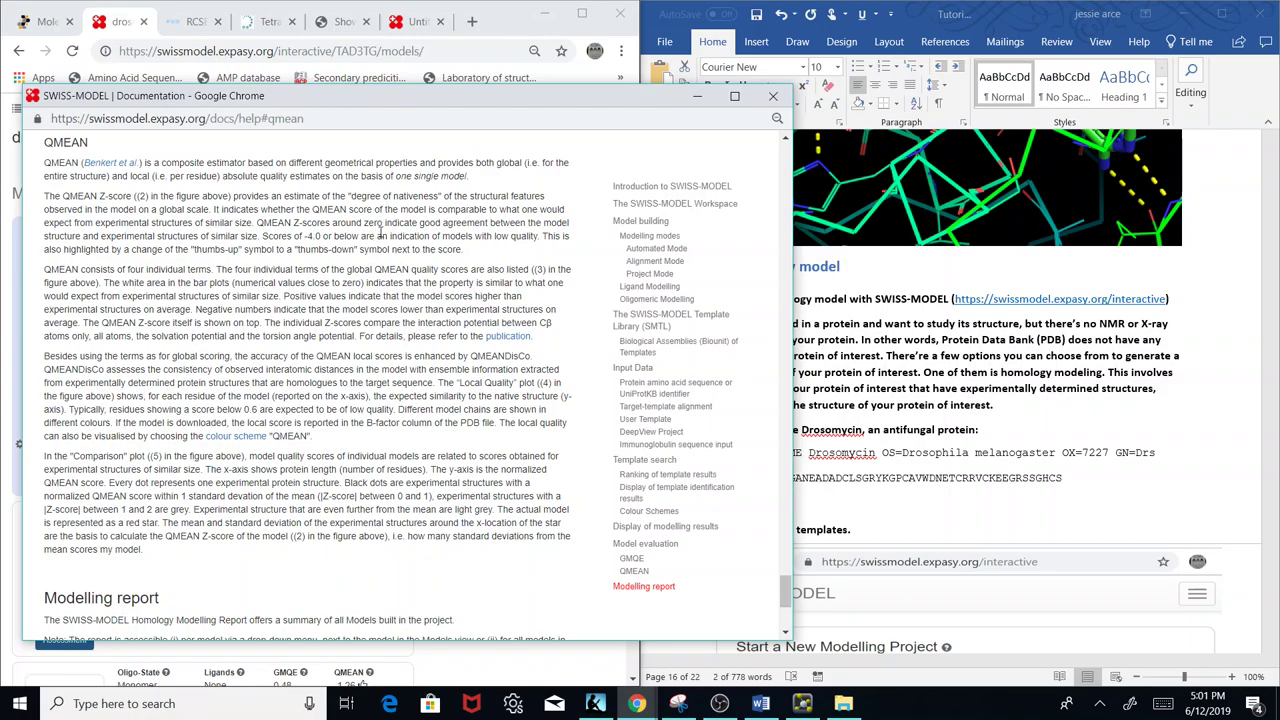
click(771, 95)
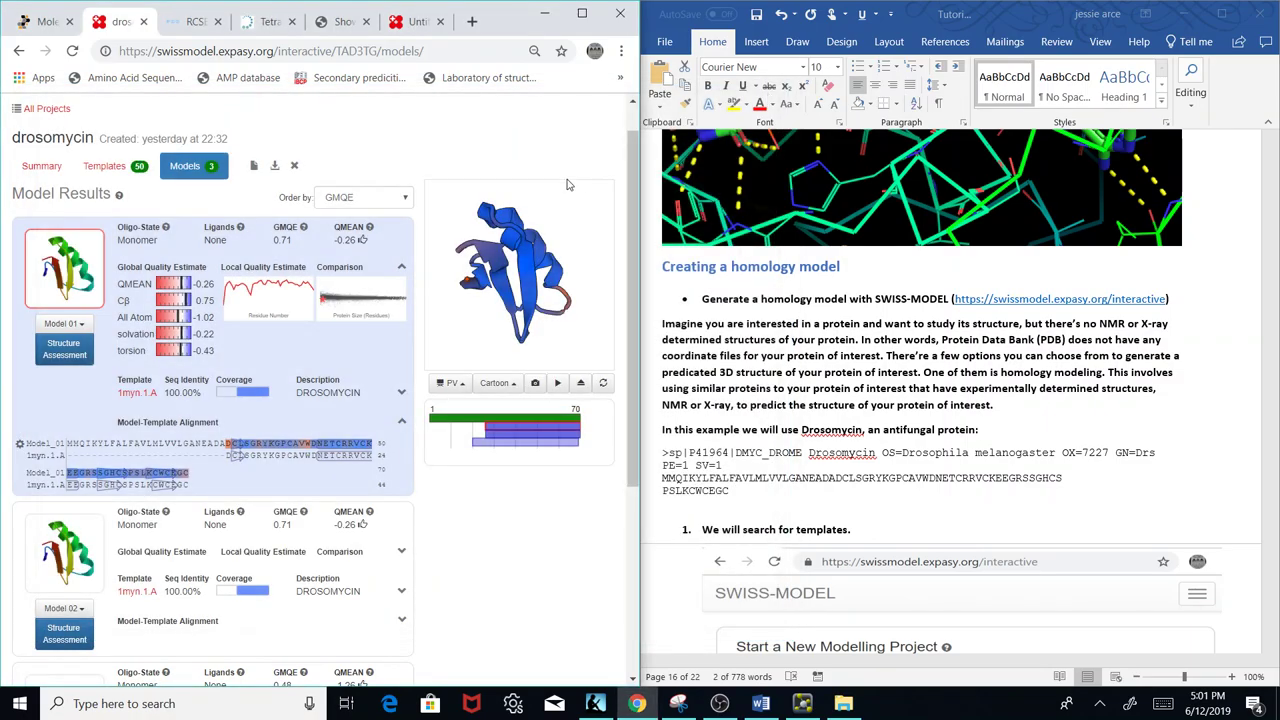
click(303, 227)
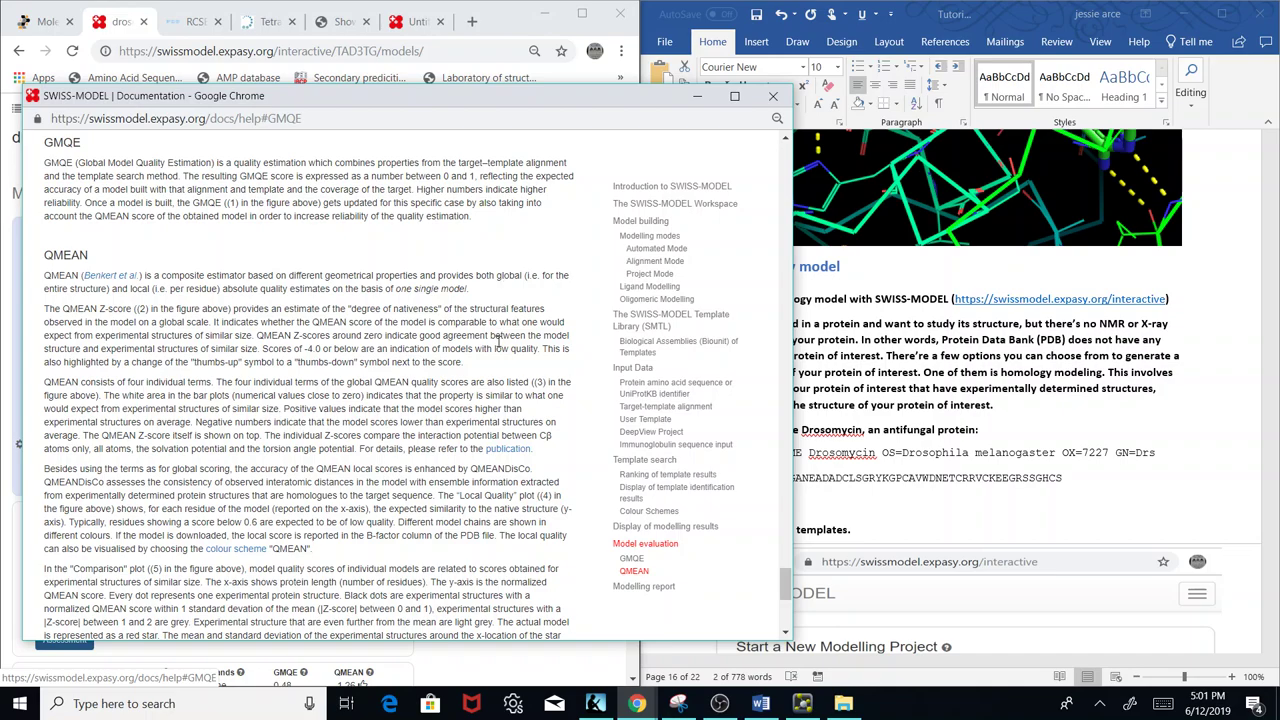
click(773, 96)
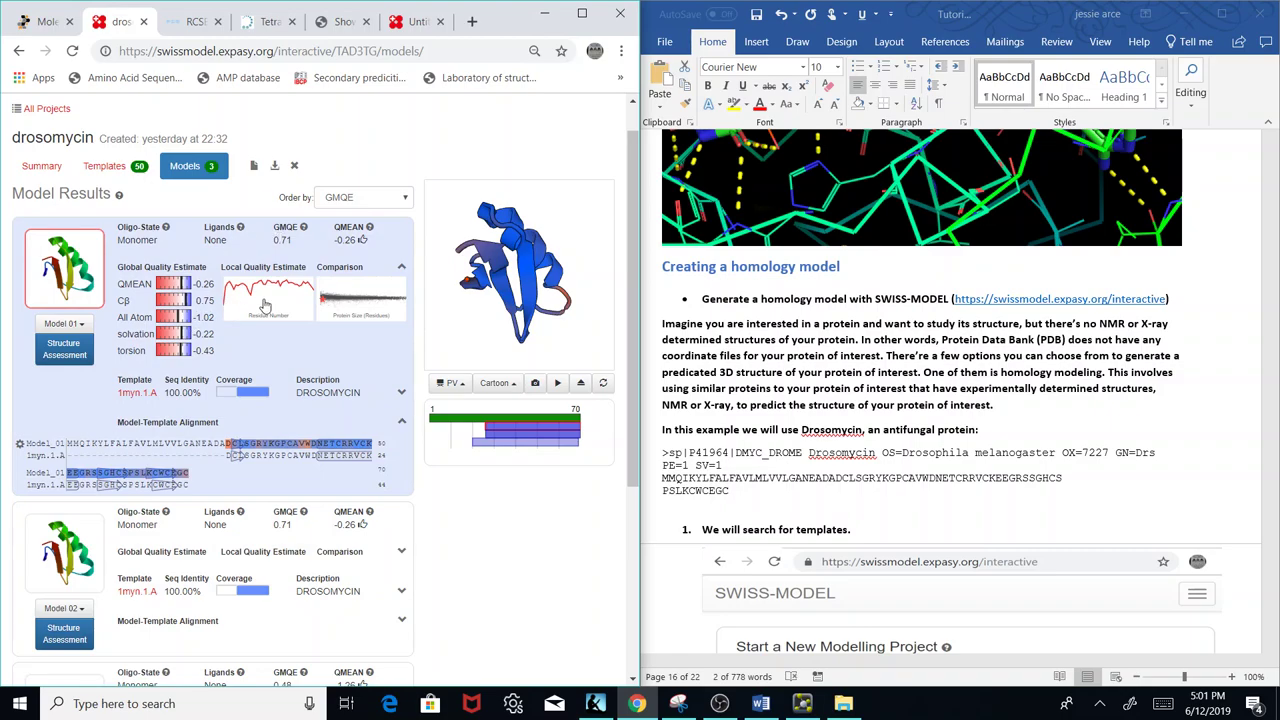
Enlarge Model 01's comparison plot and local quality estimate plot to examine them, closing each plot after viewing.
click(355, 303)
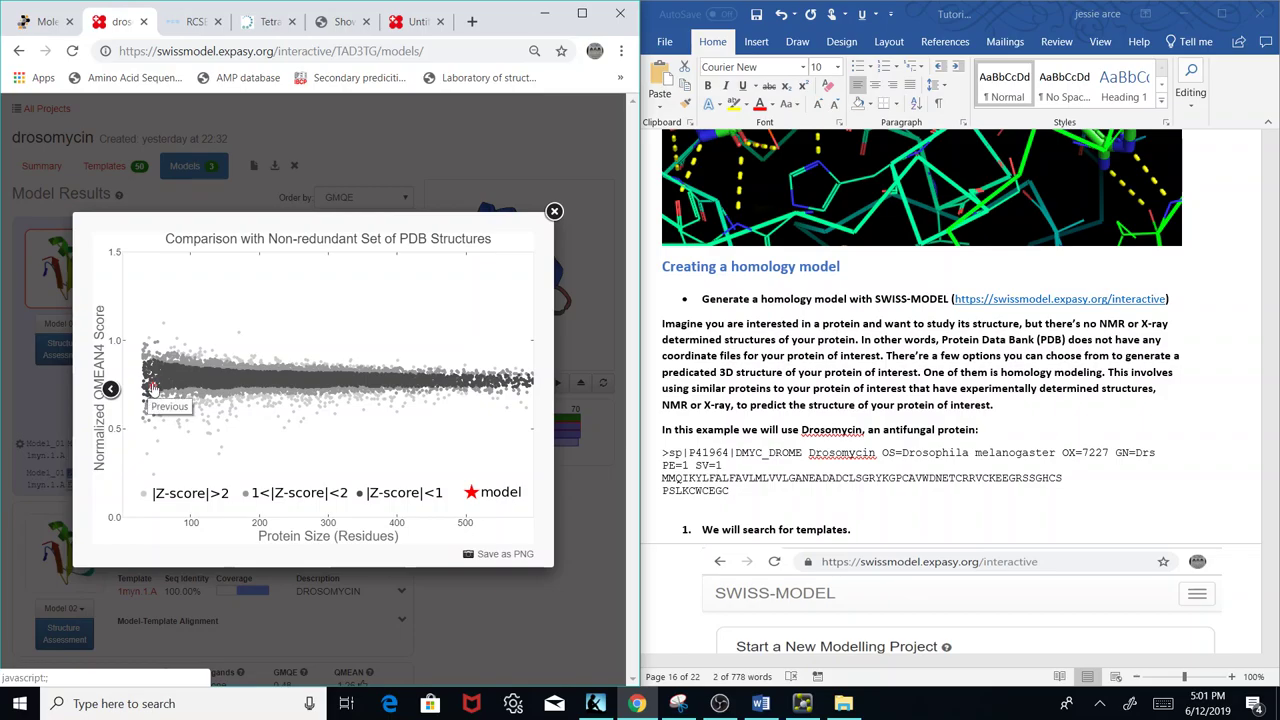
click(555, 211)
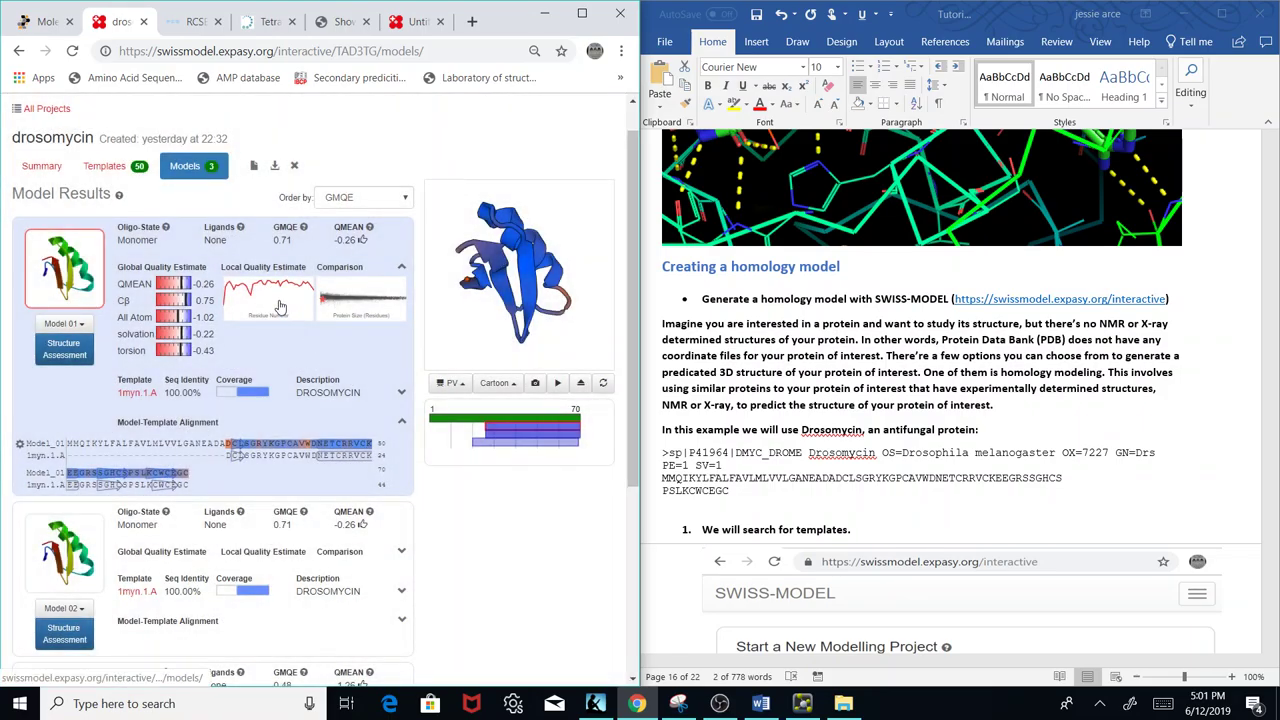
click(281, 307)
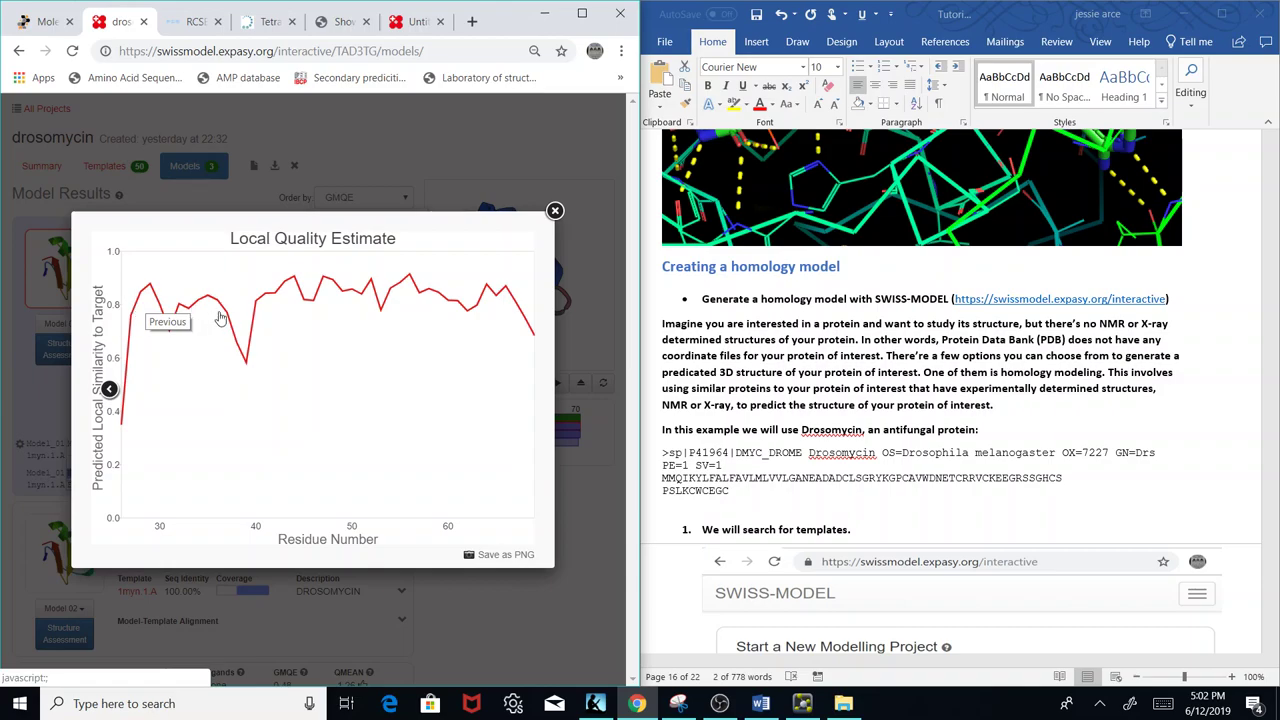
click(555, 212)
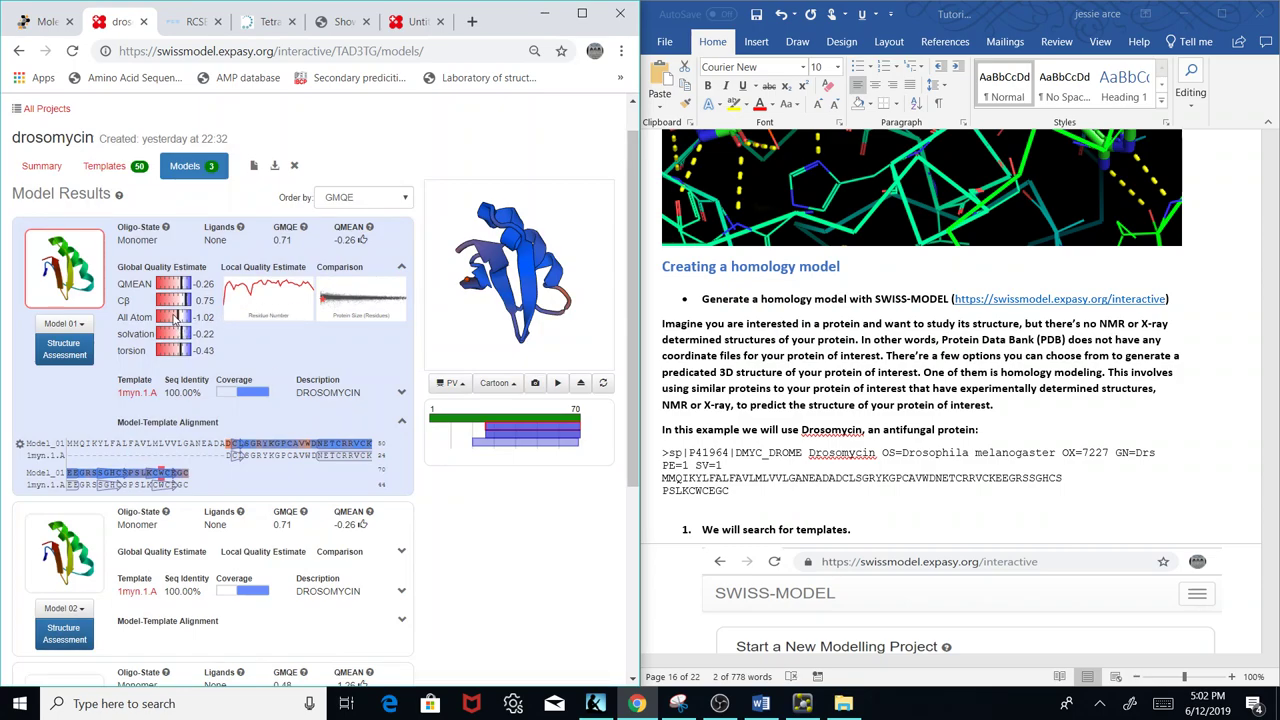
click(255, 302)
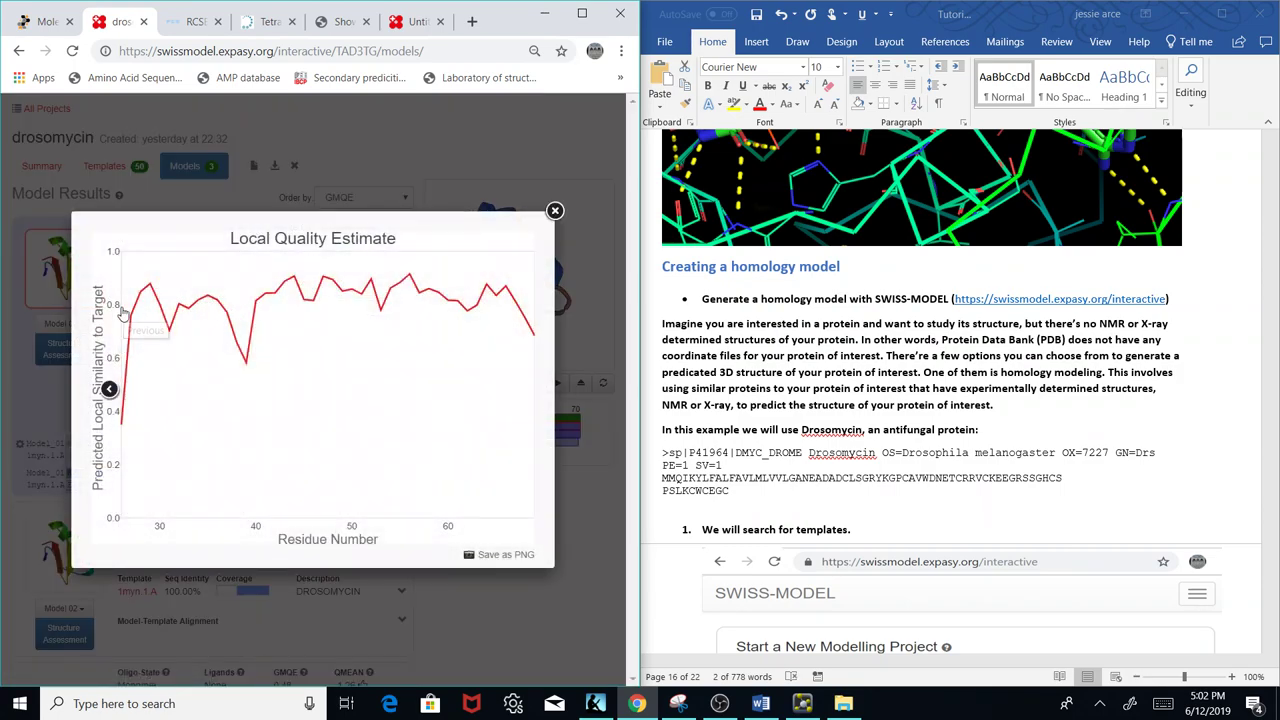
click(554, 212)
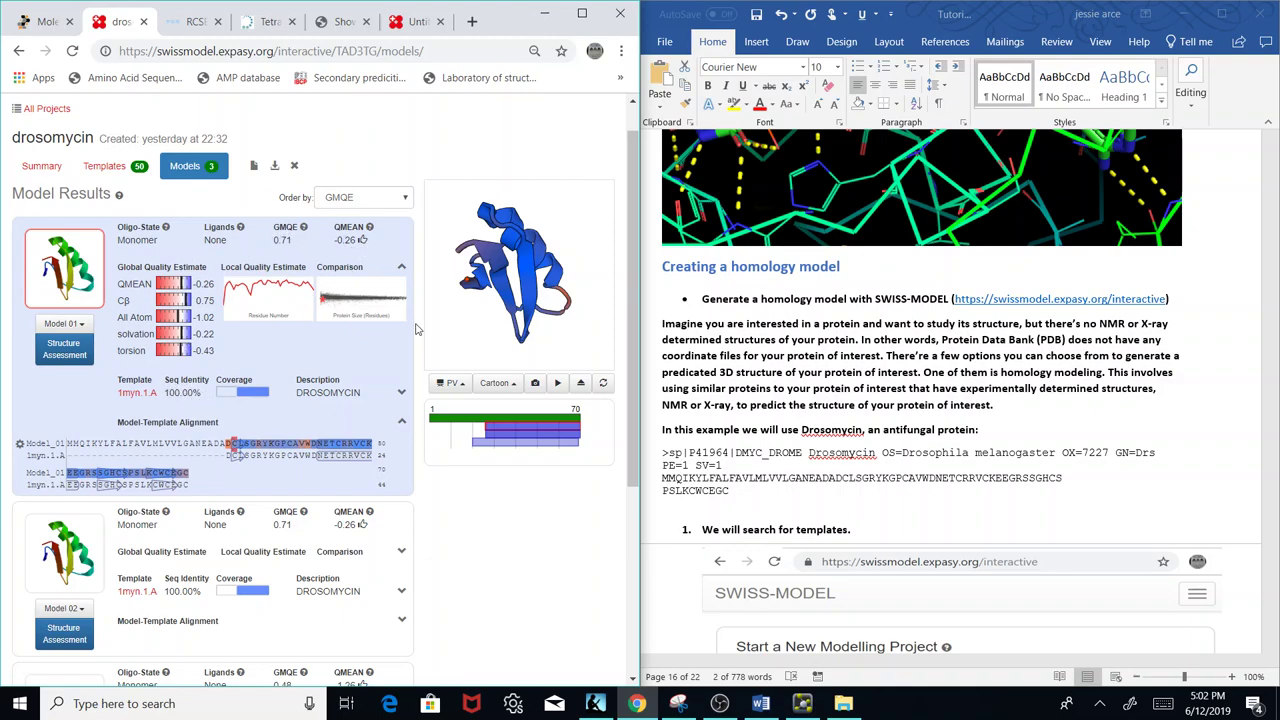
Expand Model 03's quality estimates, inspect its enlarged comparison plot, and highlight its sequence identity to template 1zvg.1.A.
drag(630, 167, 641, 362)
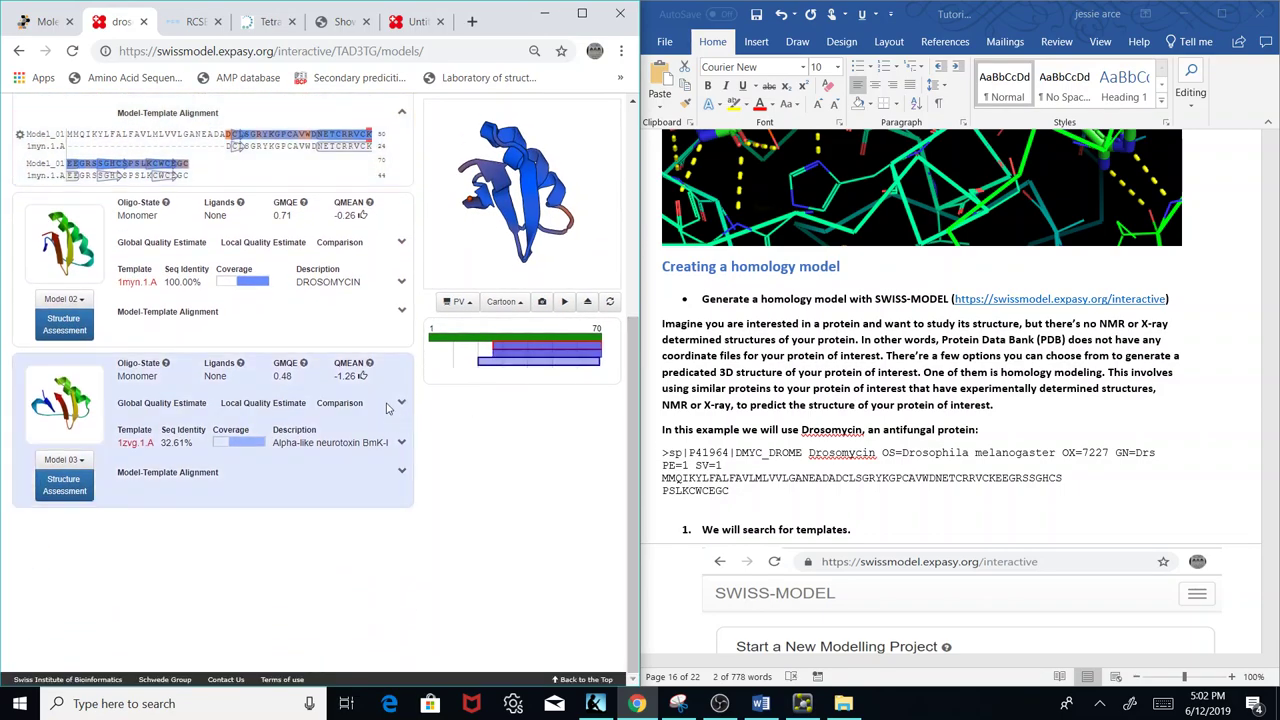
click(402, 404)
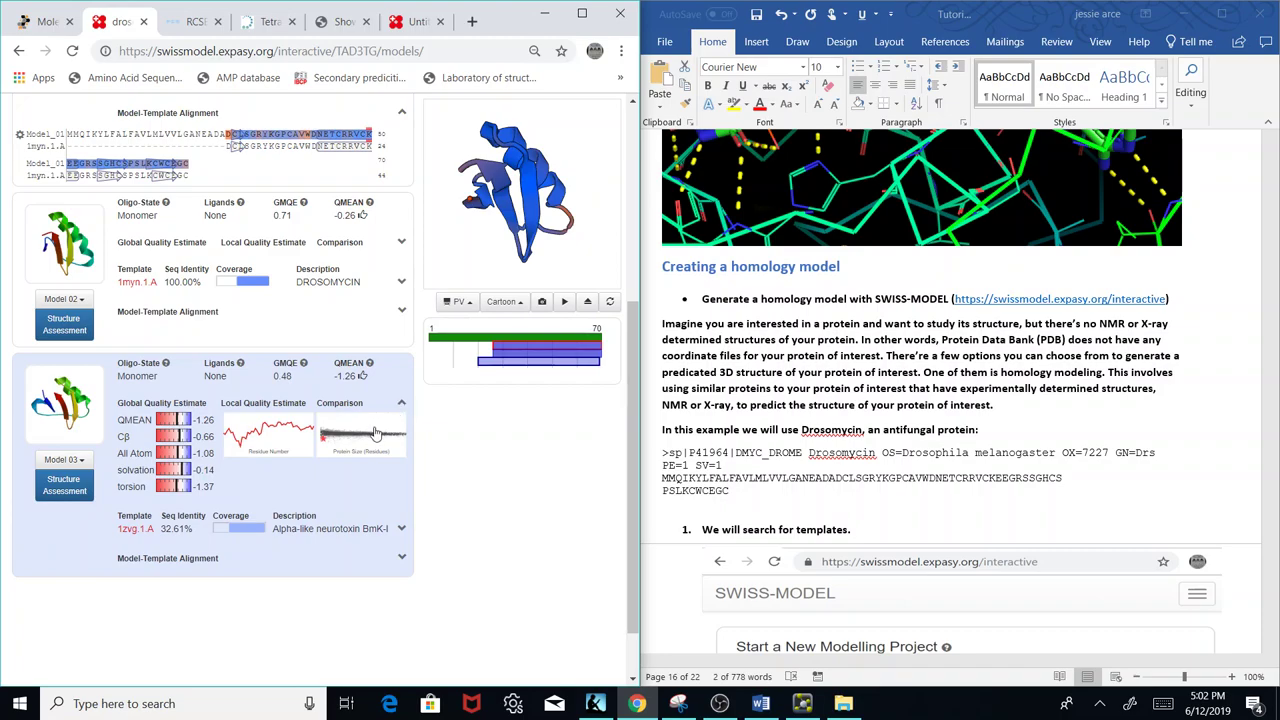
click(372, 436)
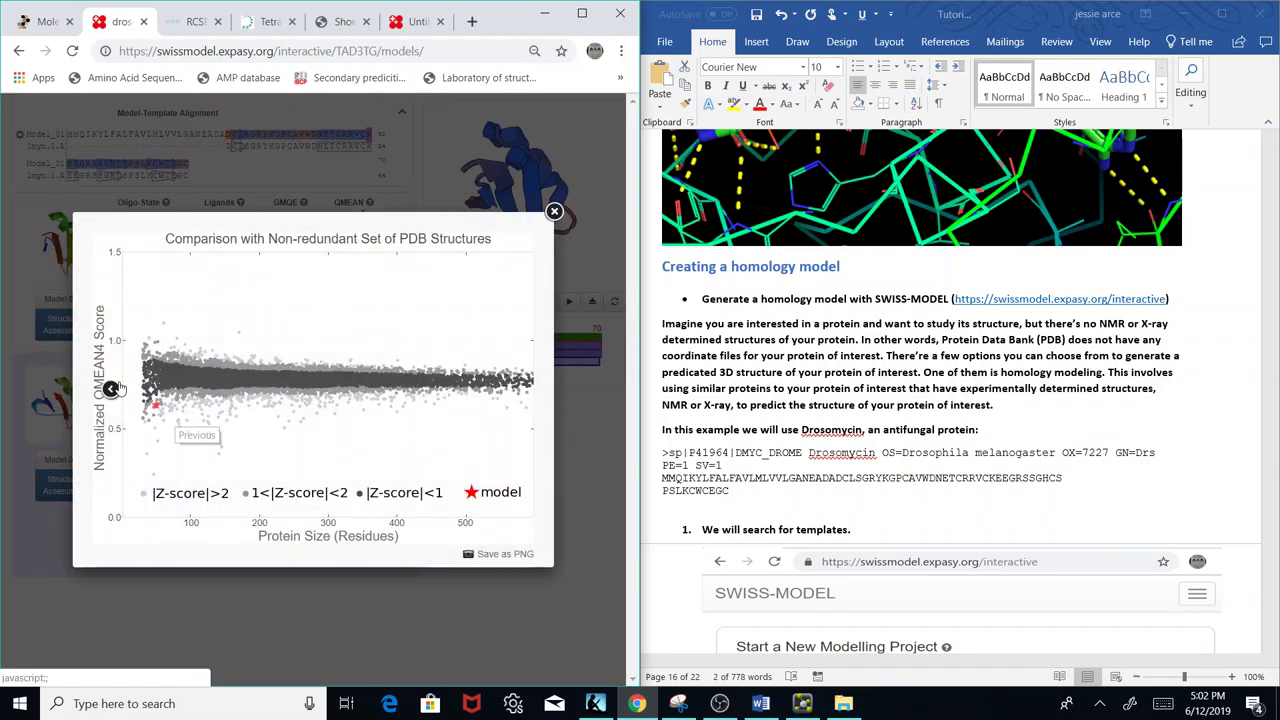
click(553, 212)
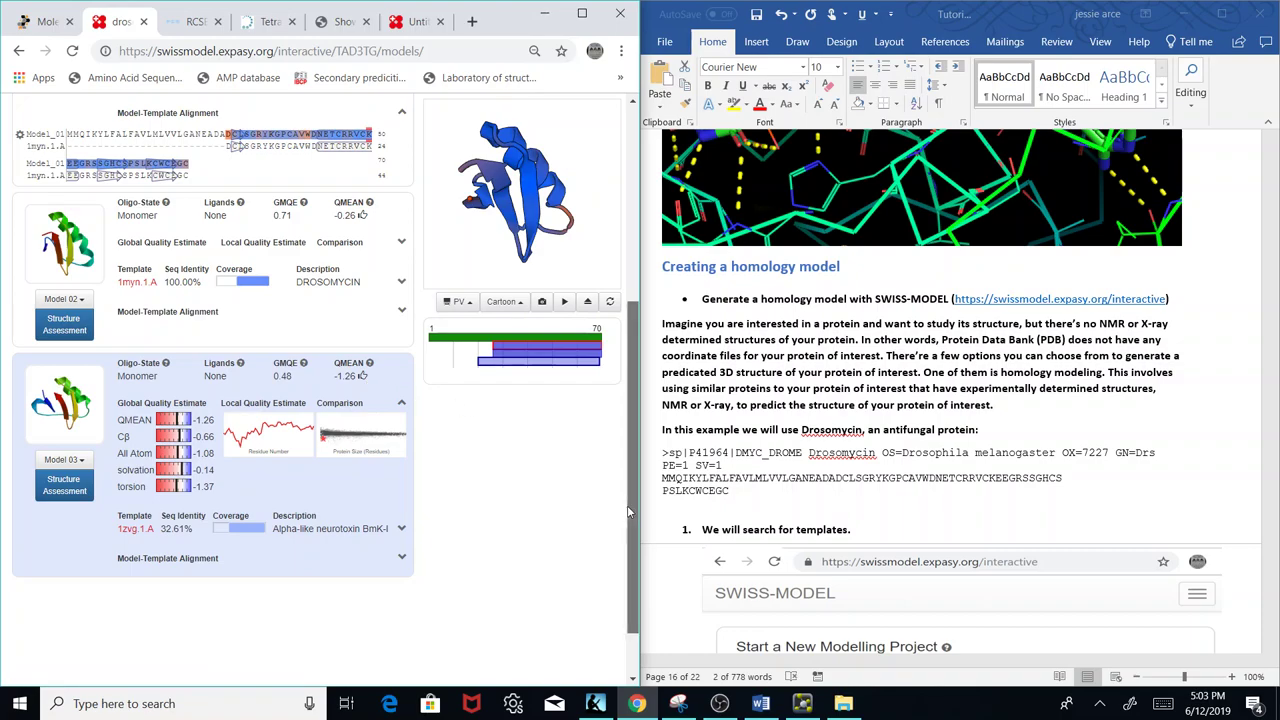
scroll(622, 505, up, 1)
drag(161, 553, 192, 554)
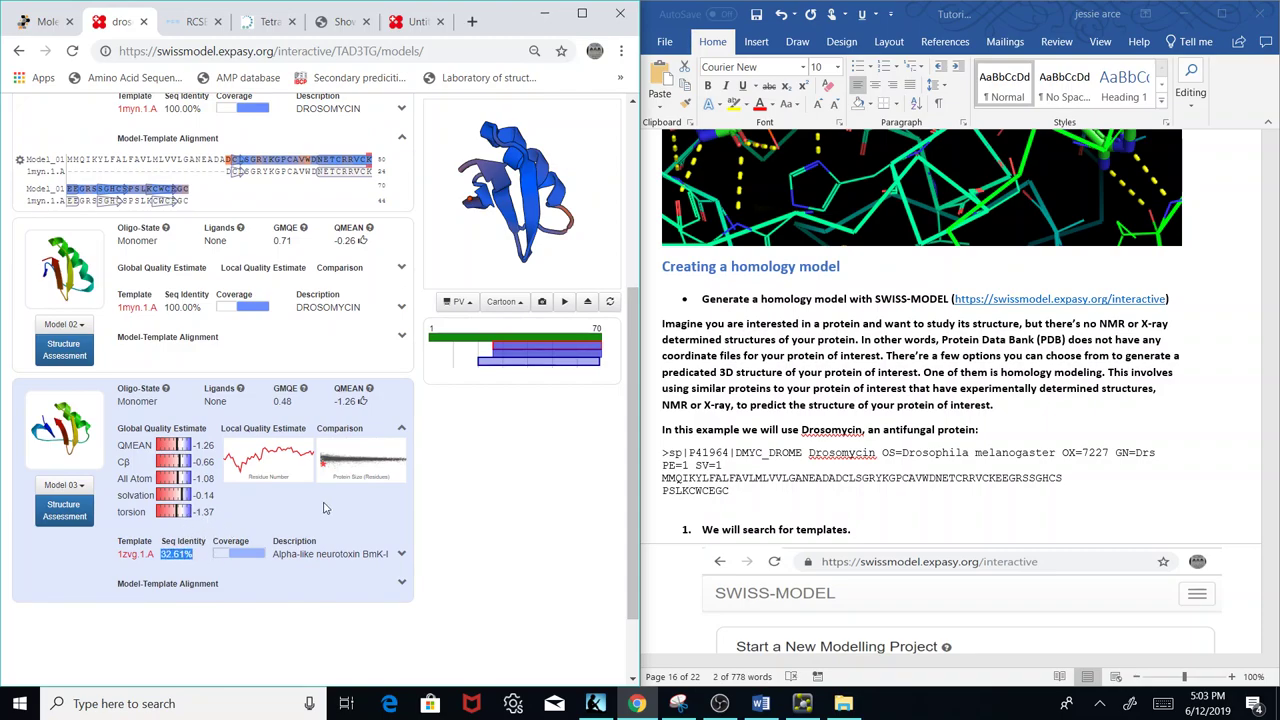
Download Model 01 in PDB format.
drag(628, 406, 613, 265)
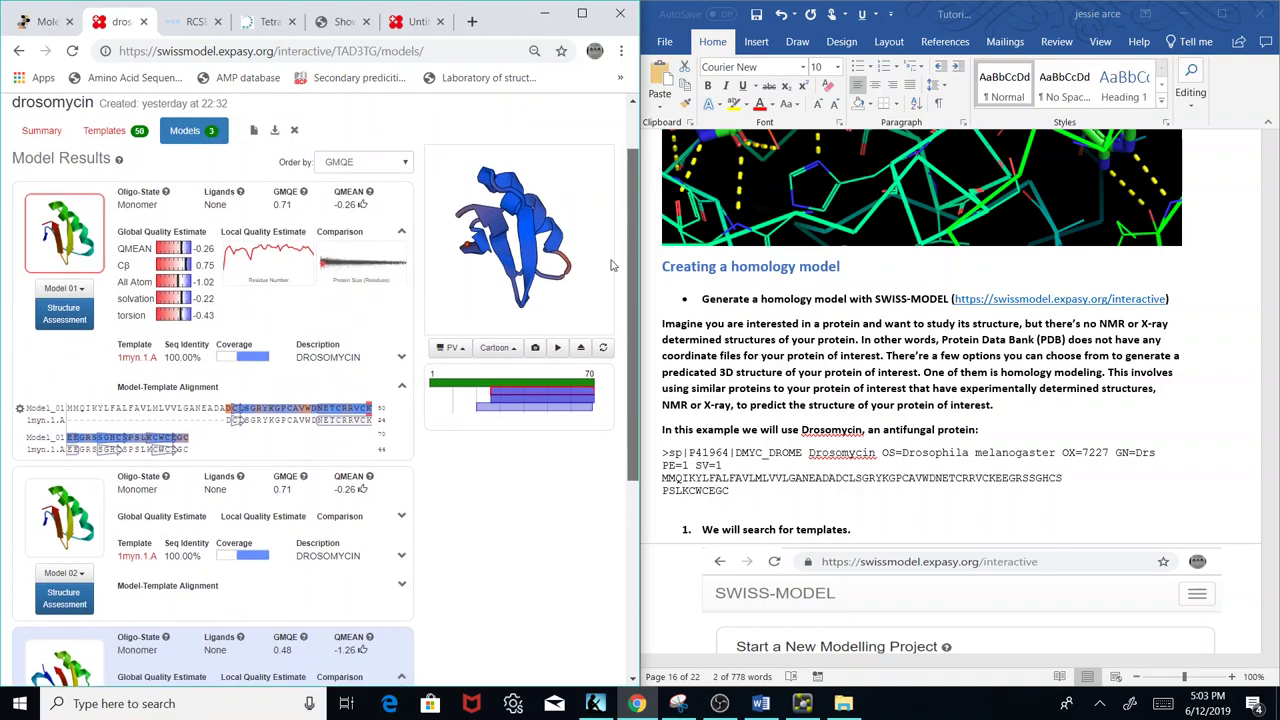
scroll(613, 265, up, 1)
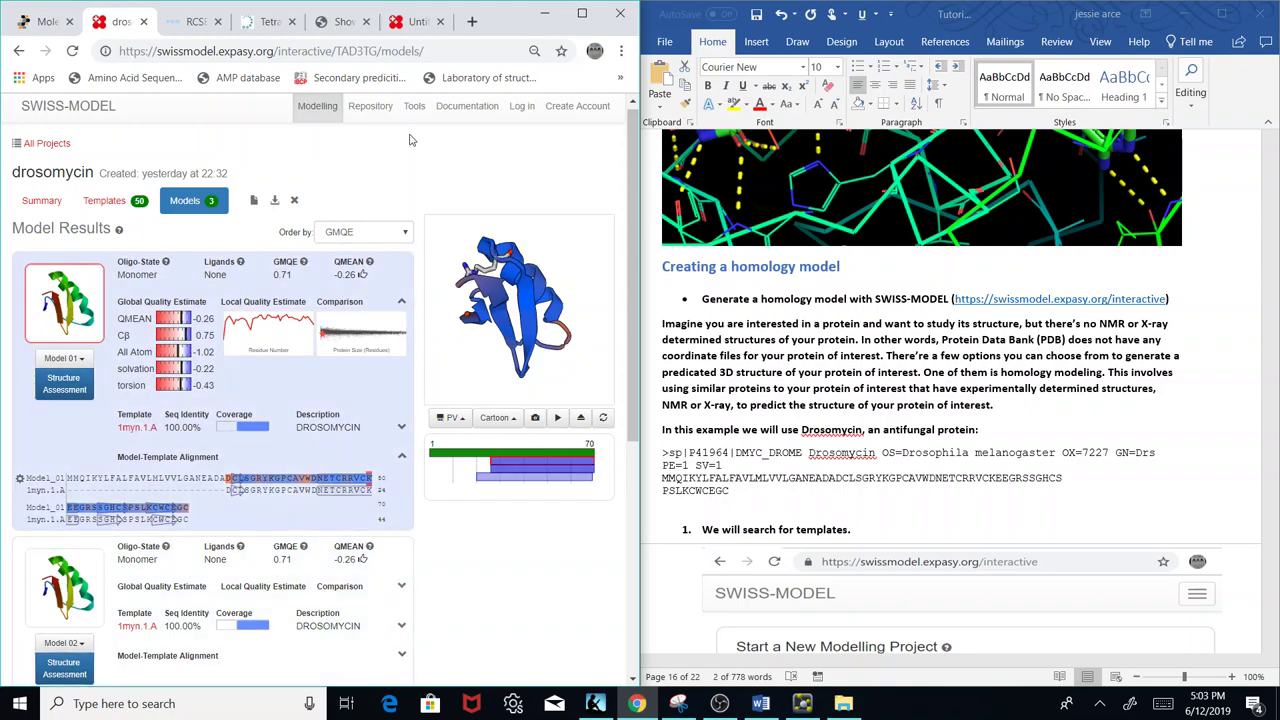
drag(629, 186, 635, 262)
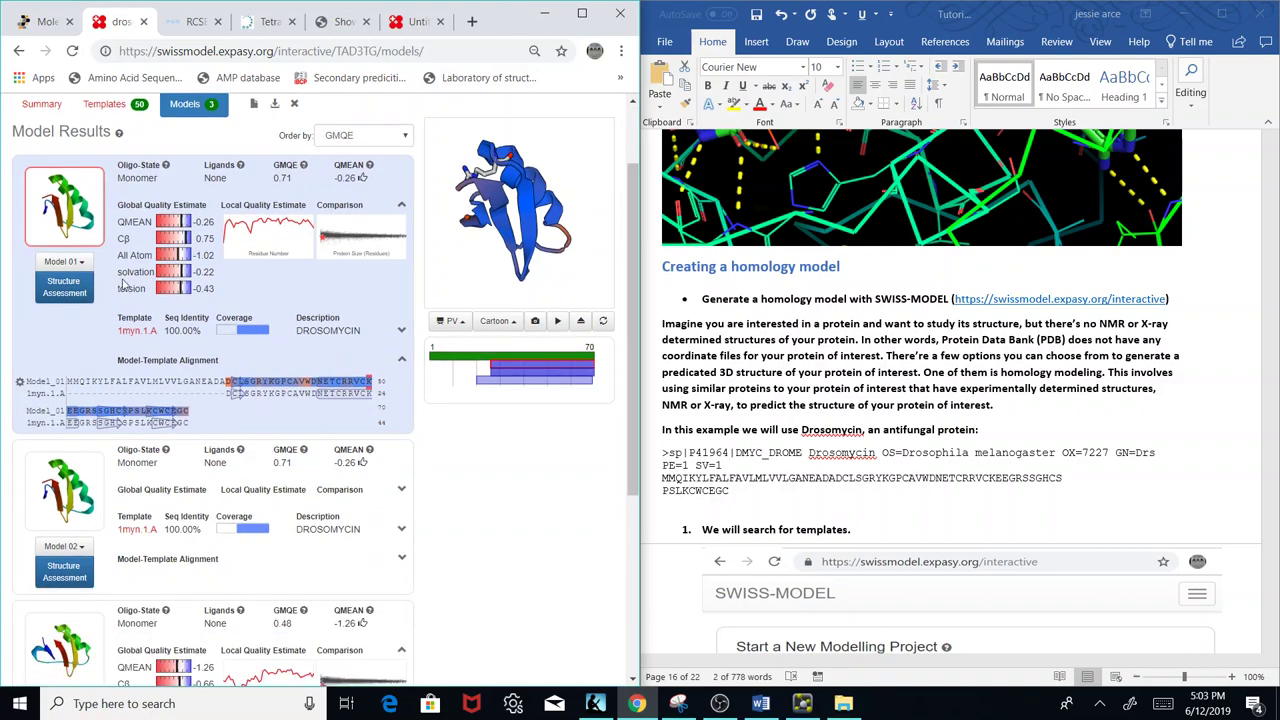
click(82, 266)
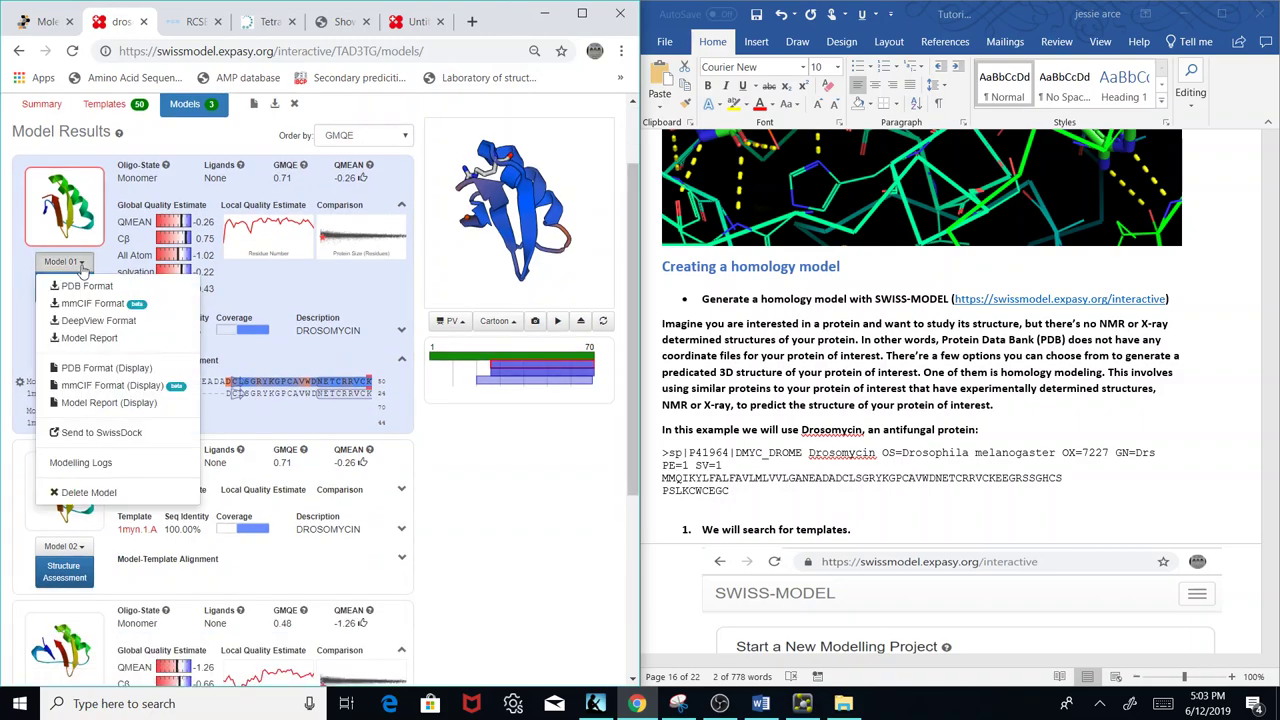
click(88, 289)
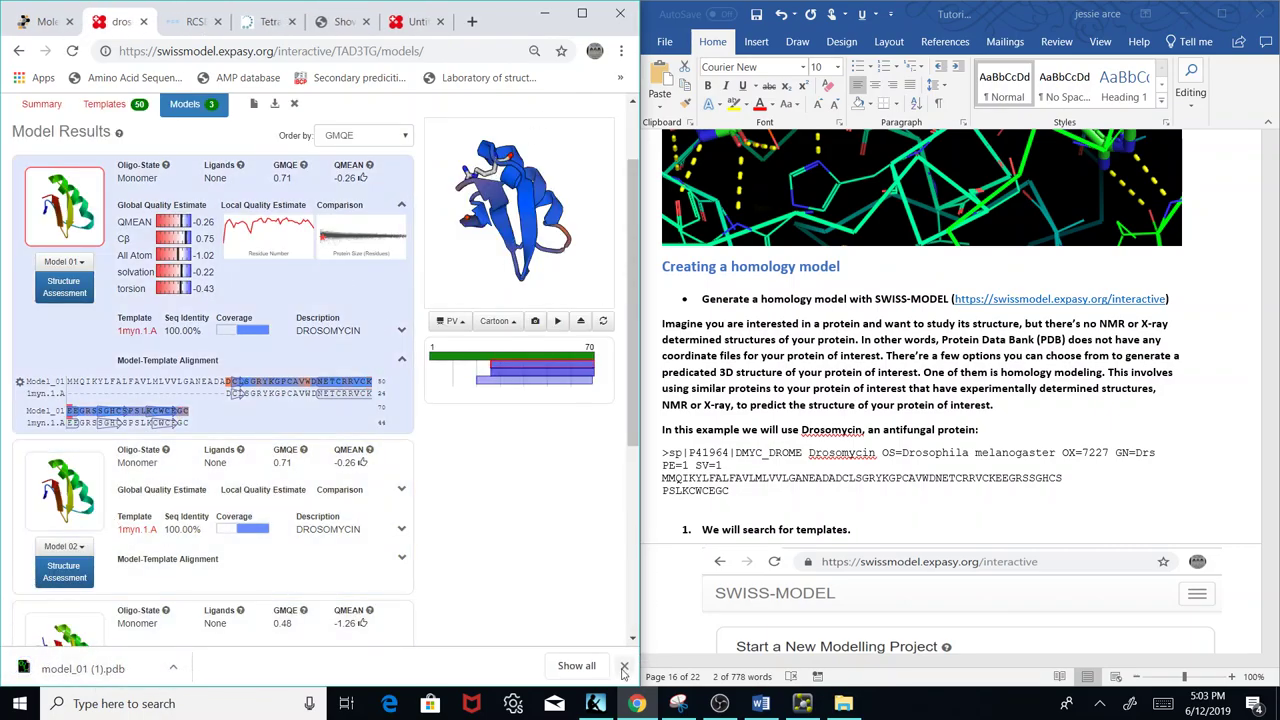
Download Model 03 in PDB format and dismiss the download notification.
scroll(632, 637, down, 3)
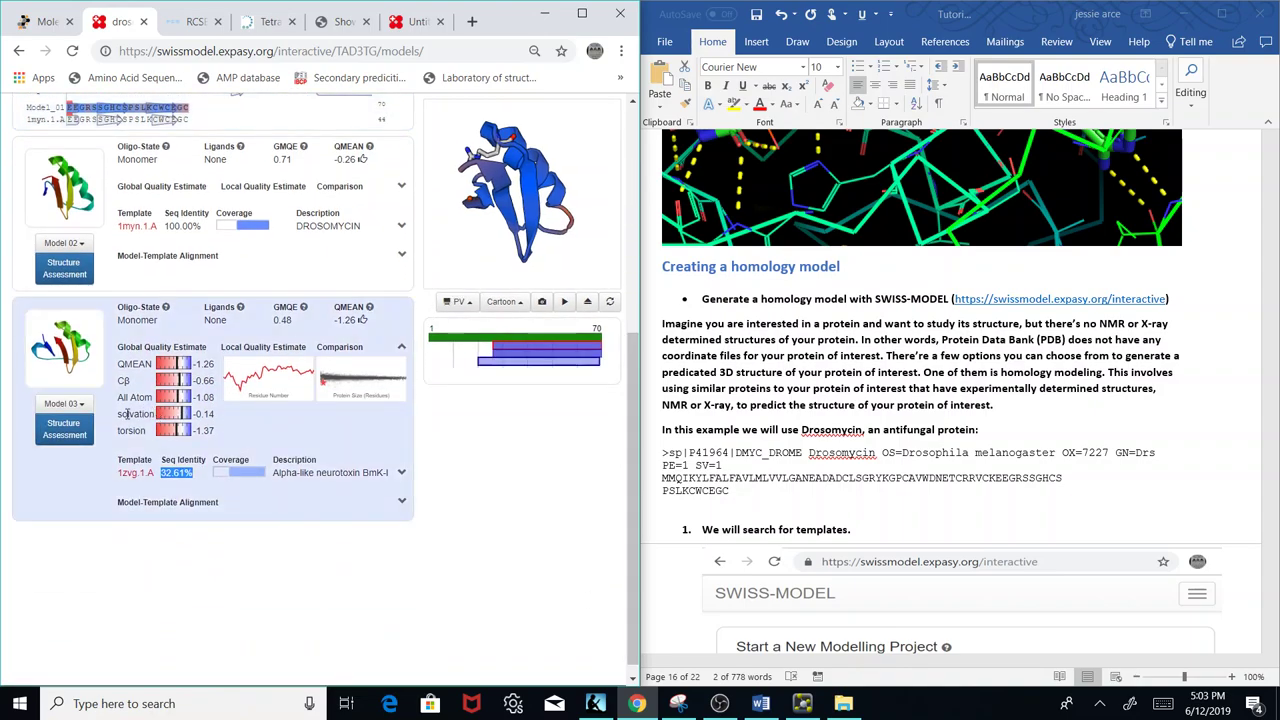
click(80, 404)
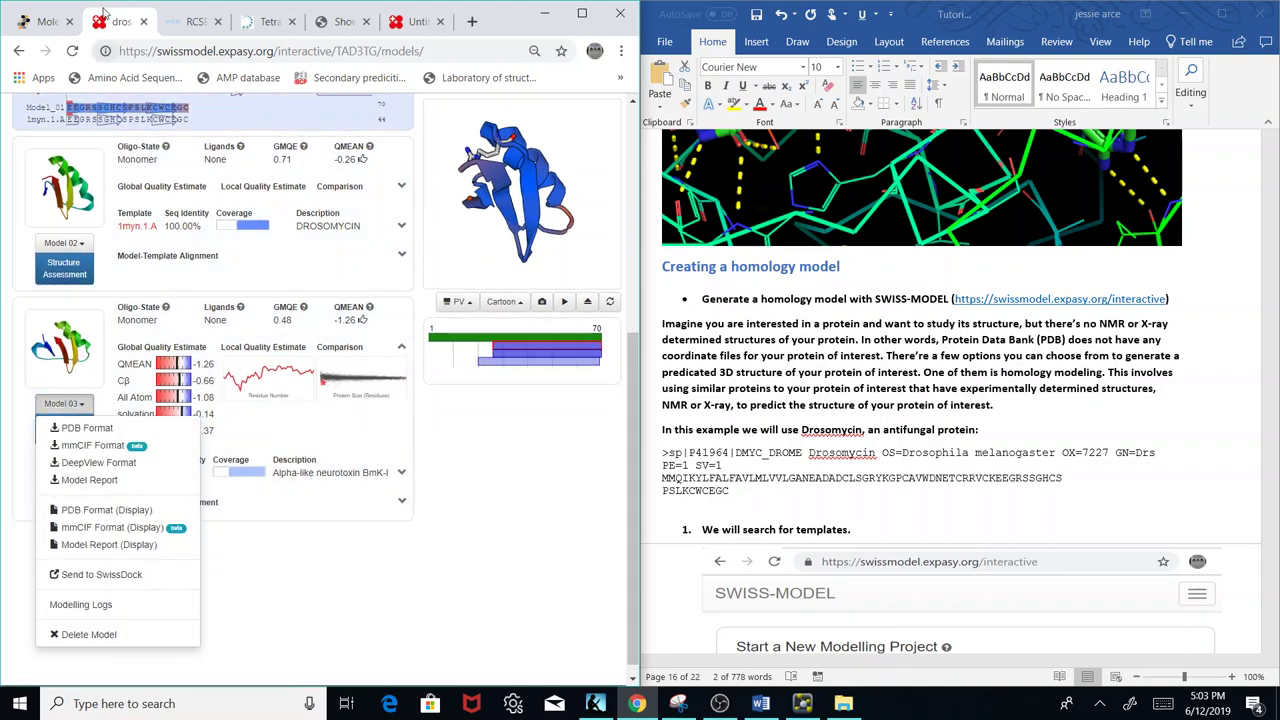
click(92, 430)
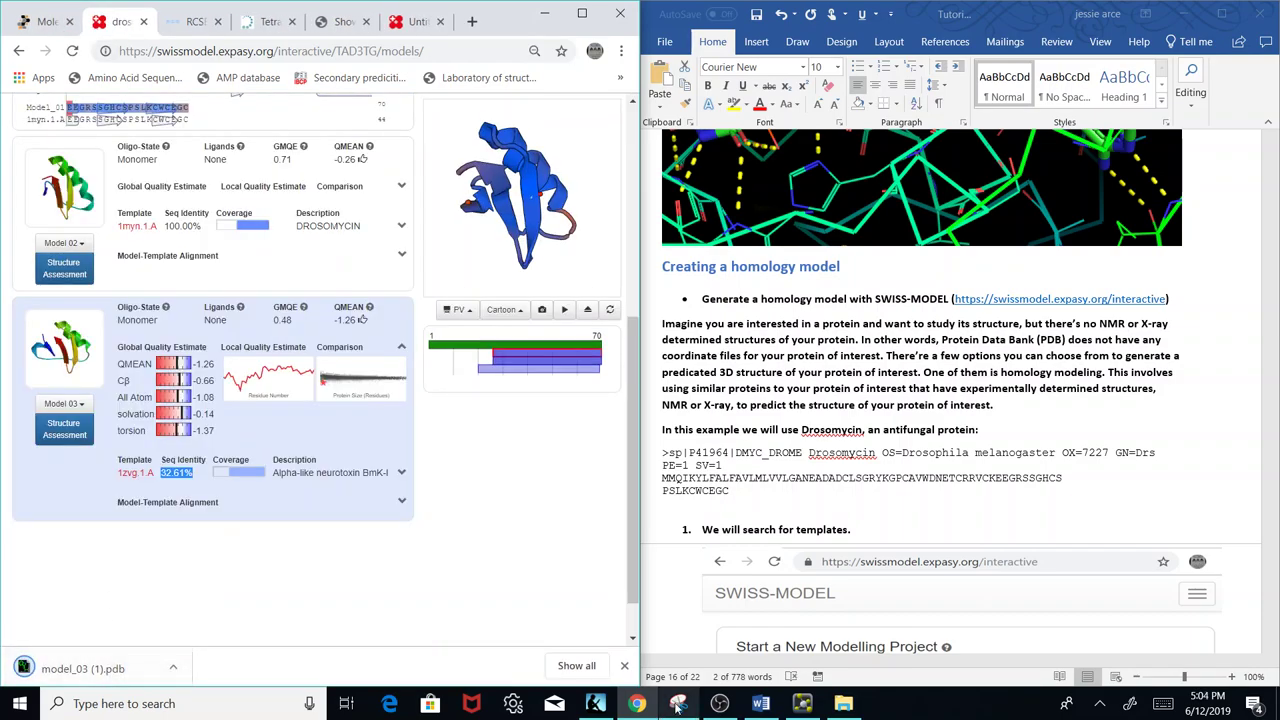
click(624, 665)
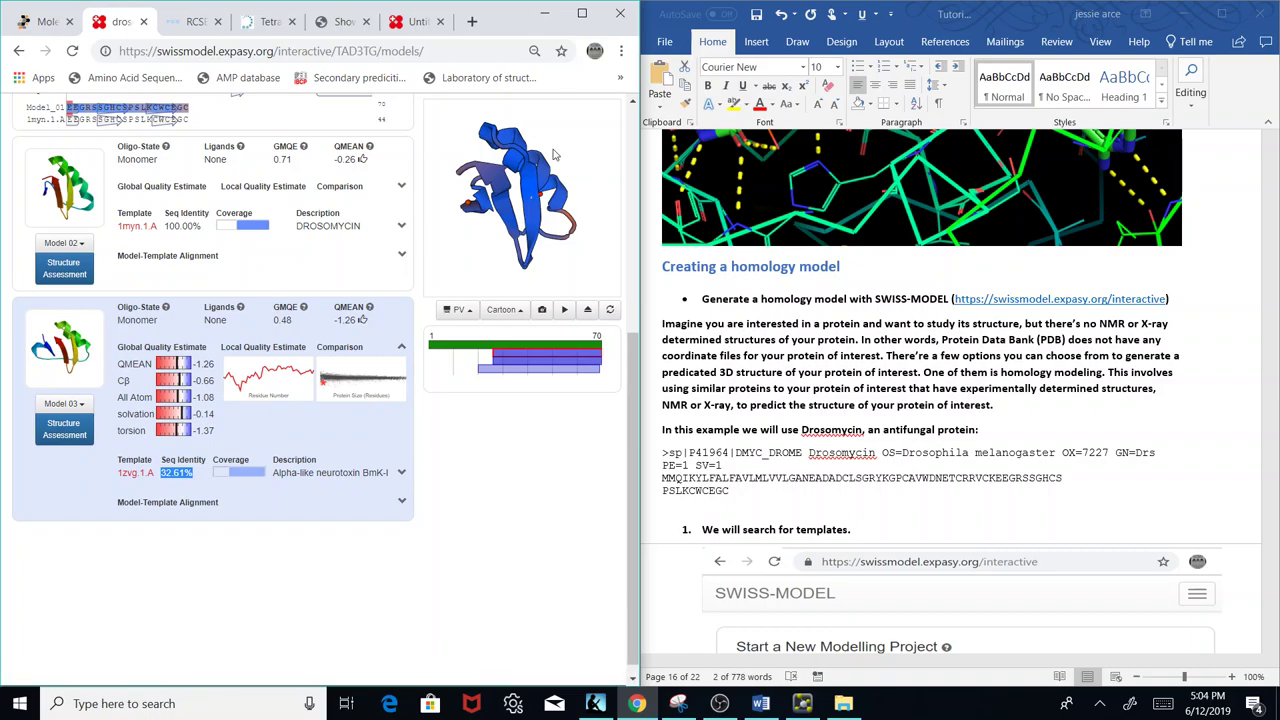
Minimise the browser, switch to PyMOL, begin a load command, and move the PyMOL window clear of the desktop files.
click(544, 13)
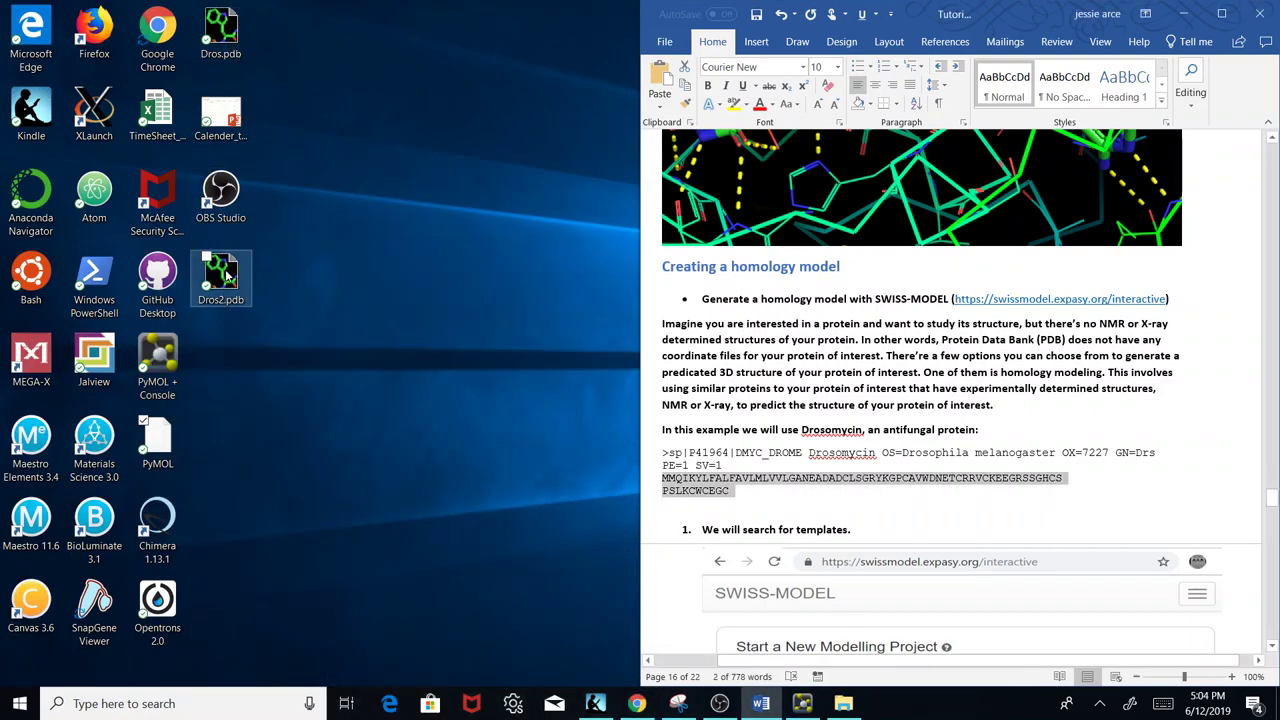
click(802, 703)
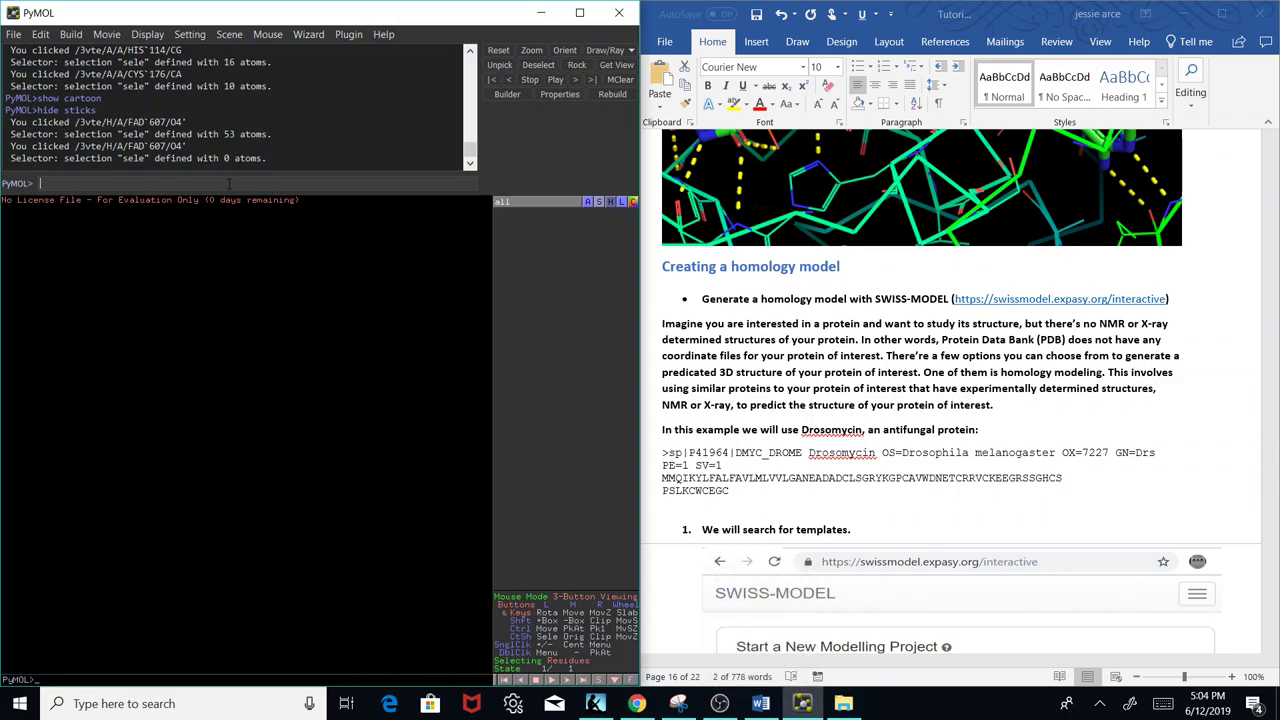
text(load)
drag(357, 12, 920, 70)
Open the properties of Dros.pdb on the desktop and copy its folder location.
right_click(212, 48)
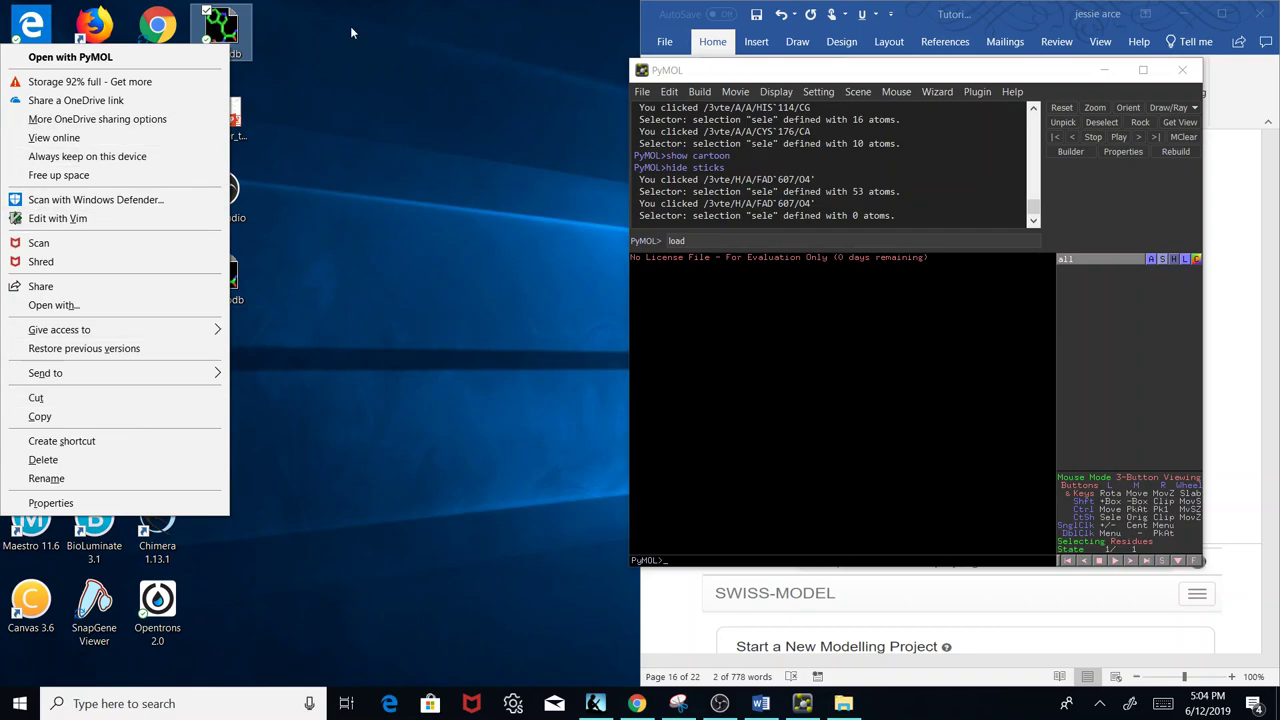
click(418, 80)
right_click(238, 38)
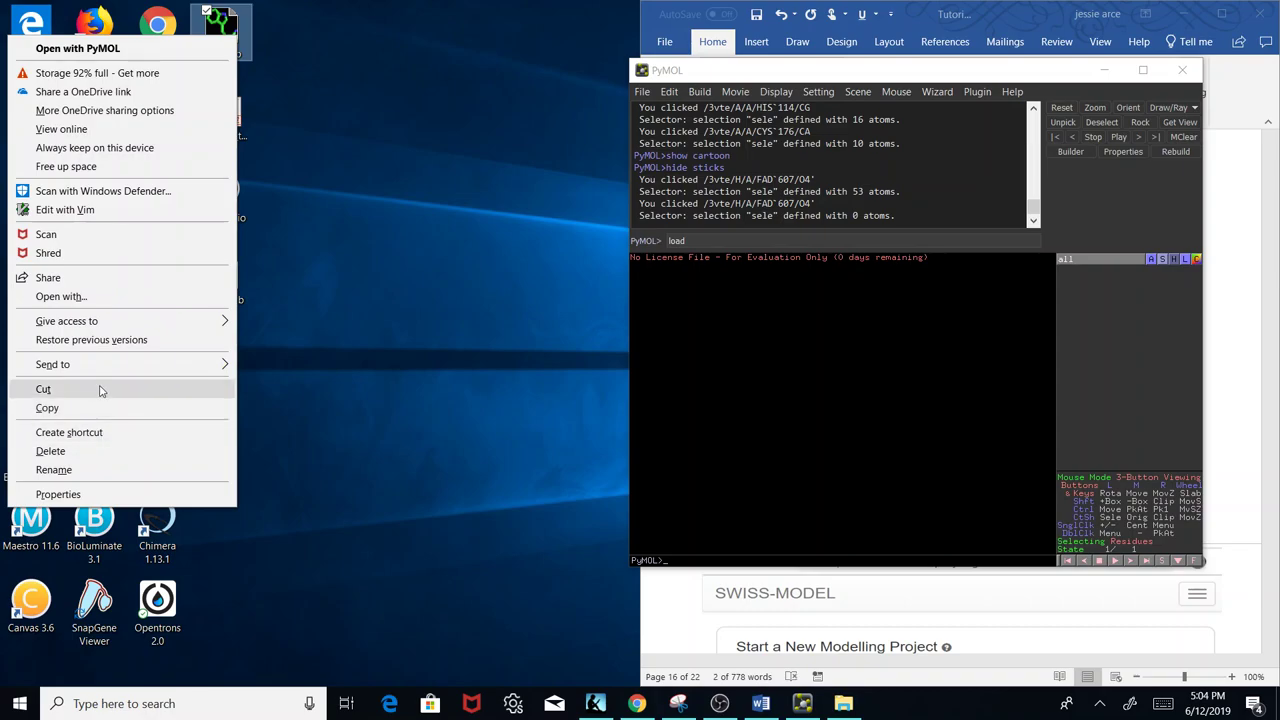
click(66, 494)
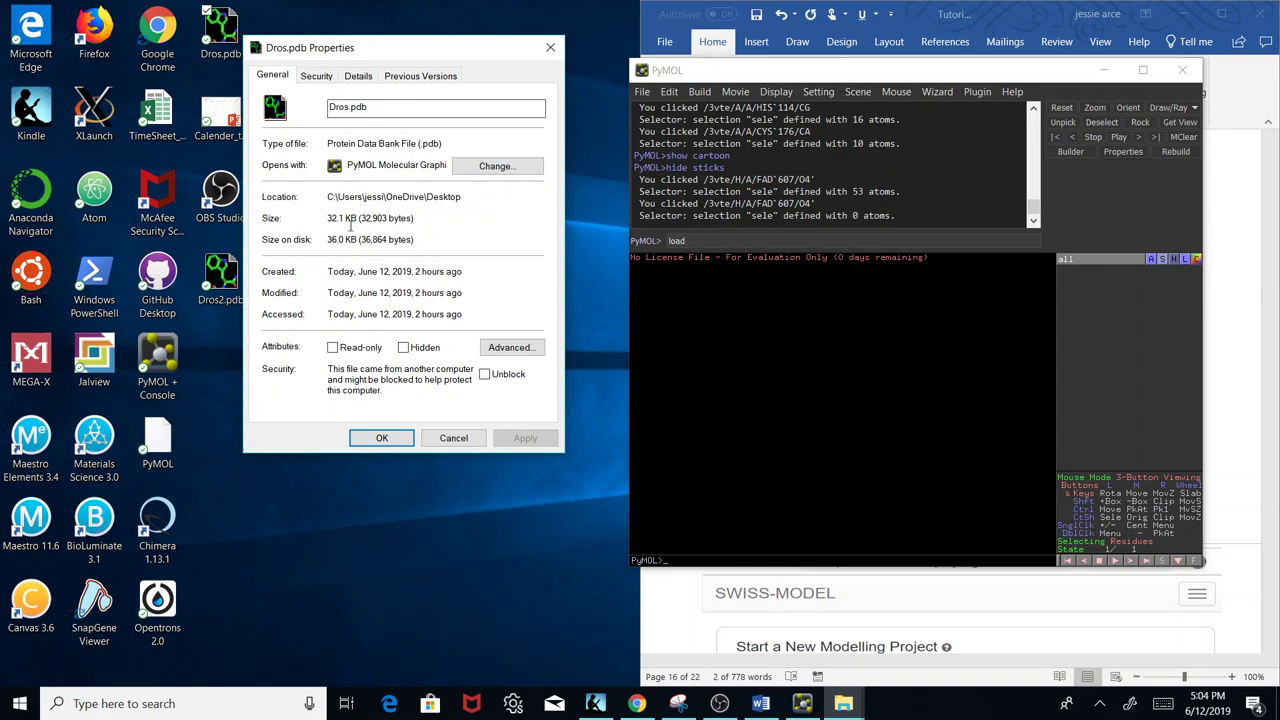
drag(327, 197, 466, 199)
key(ctrl+c)
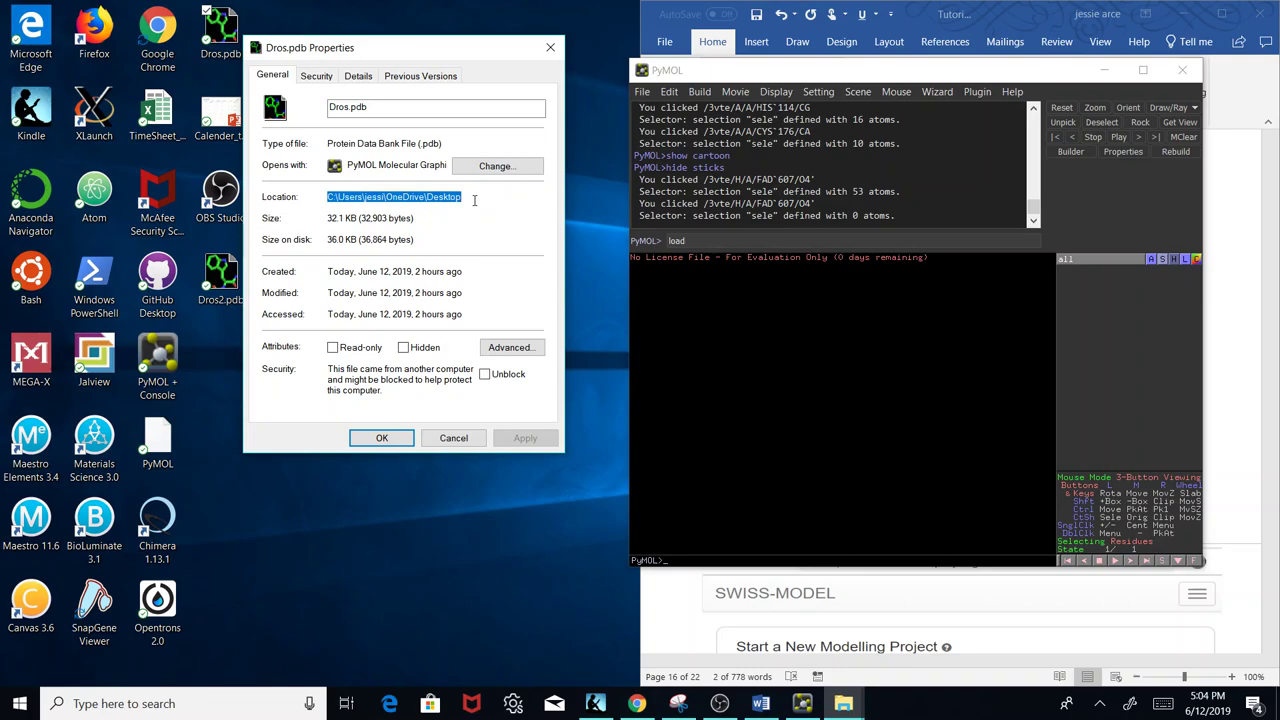
Complete the PyMOL load command with the copied desktop path and Dros.pdb, close the file properties, and load the model.
click(717, 242)
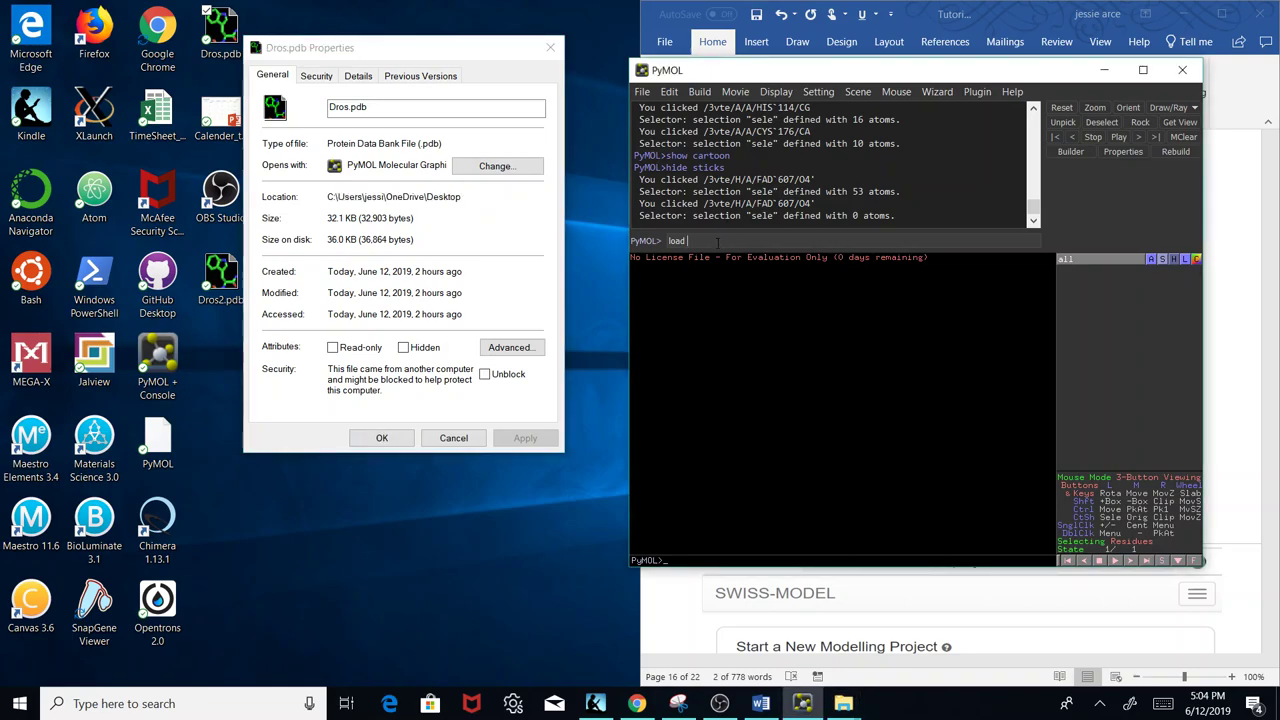
key(ctrl+v)
click(551, 48)
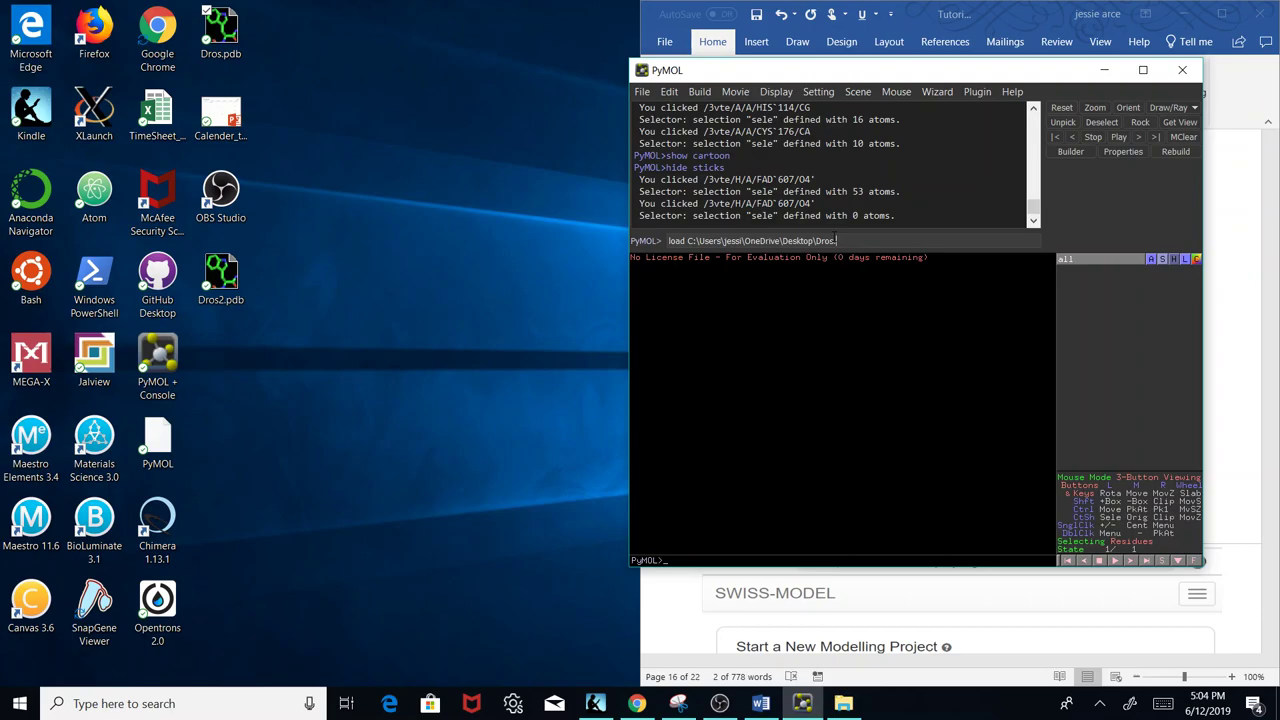
text(\Dros.pdb)
key(Return)
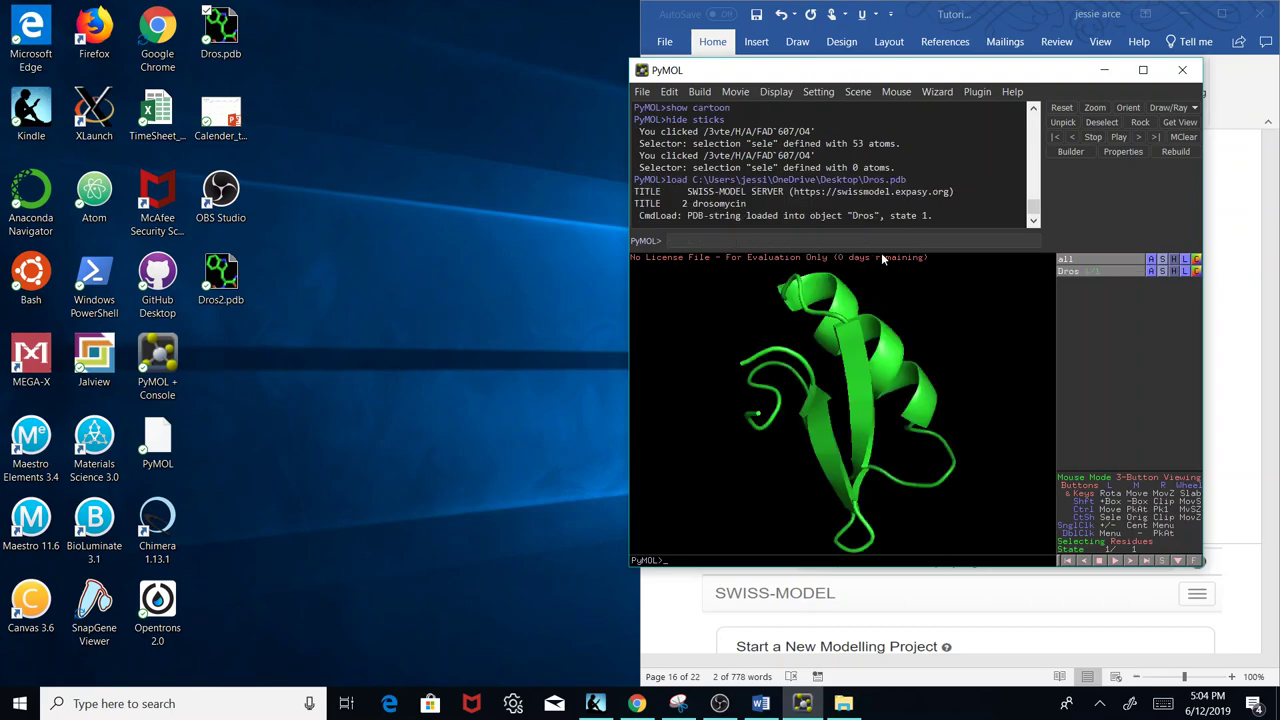
Rotate the Dros model to view its fold, and hide the Dros object from the viewer.
drag(910, 360, 886, 390)
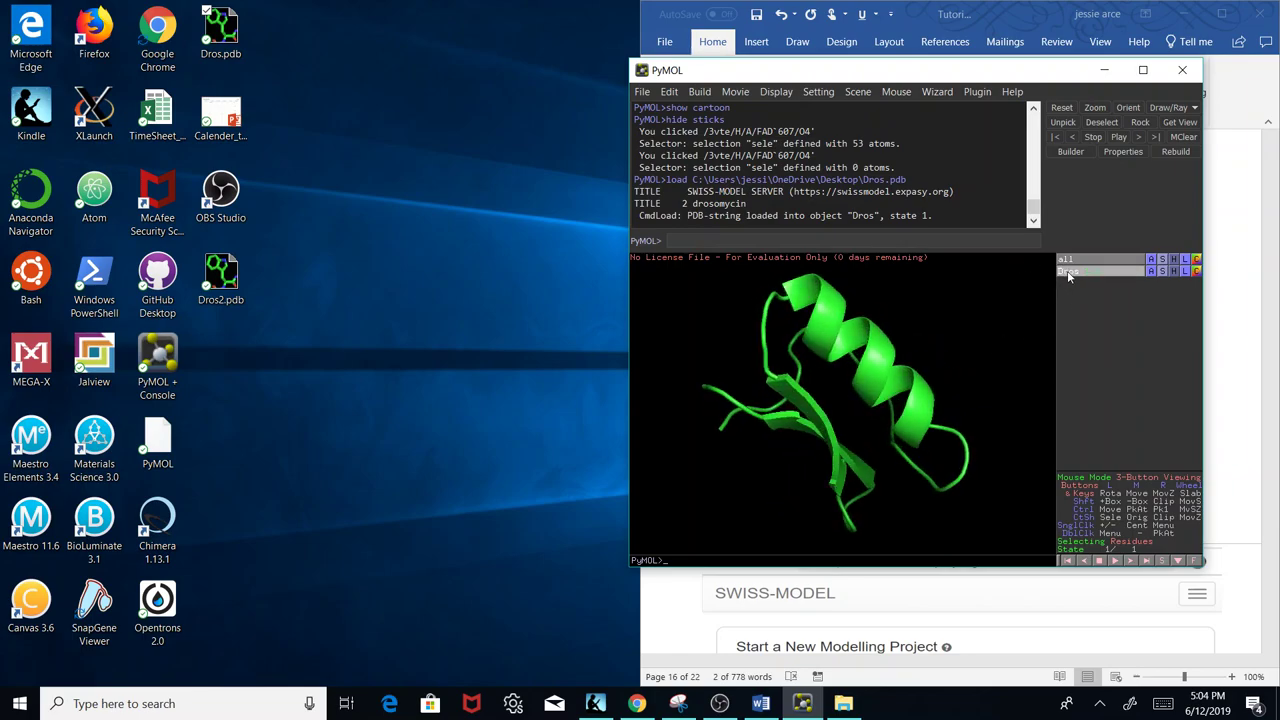
click(1068, 271)
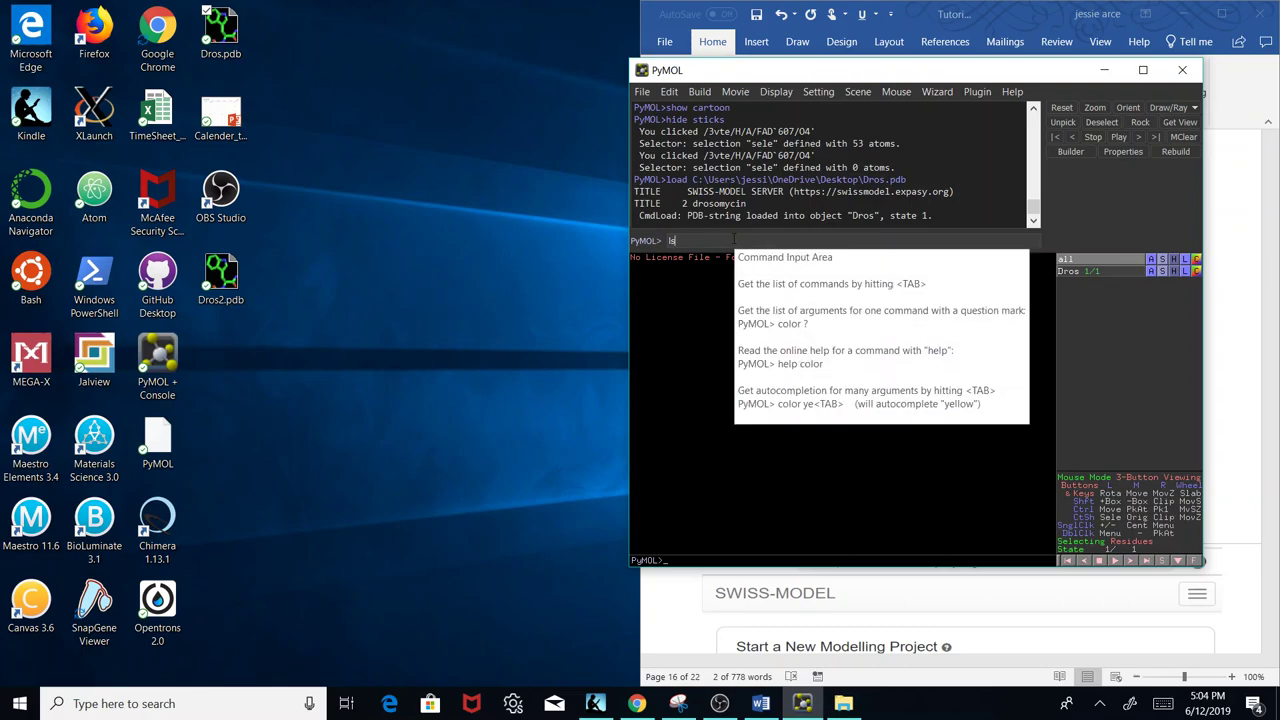
List the current folder's contents, change the working directory to the home folder with cd ~, and list that folder too.
key(Return)
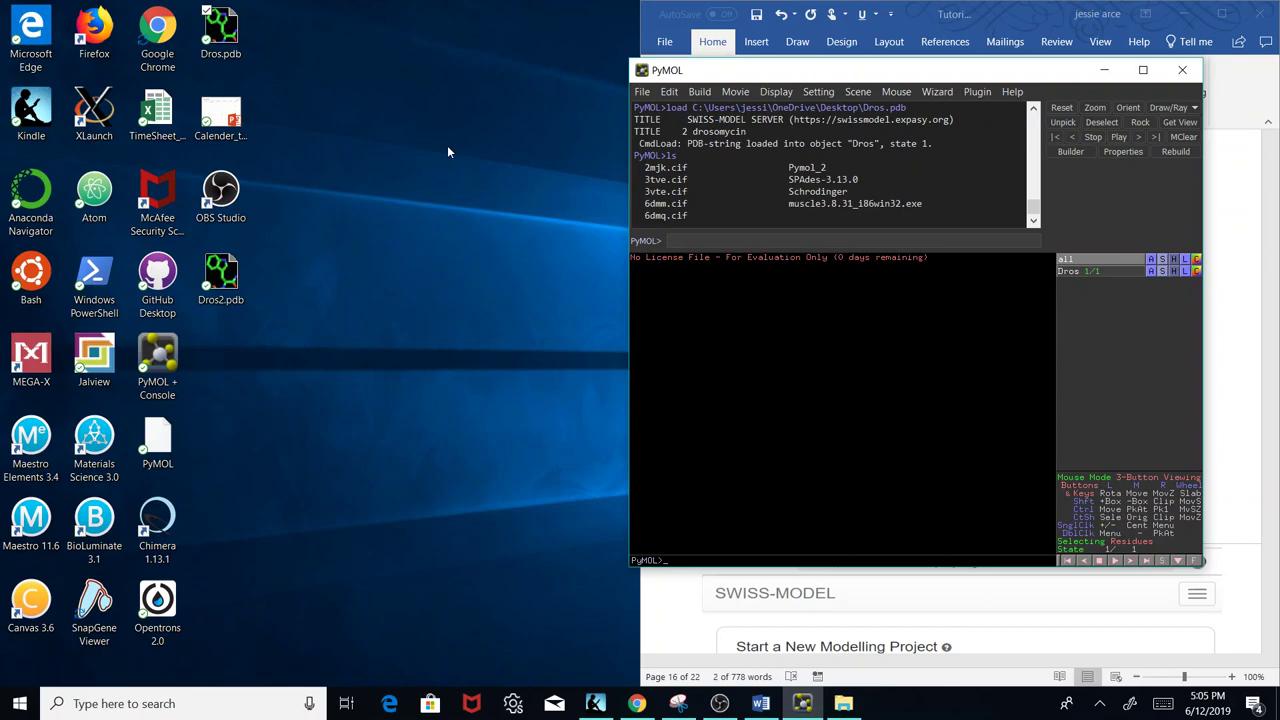
drag(220, 32, 636, 131)
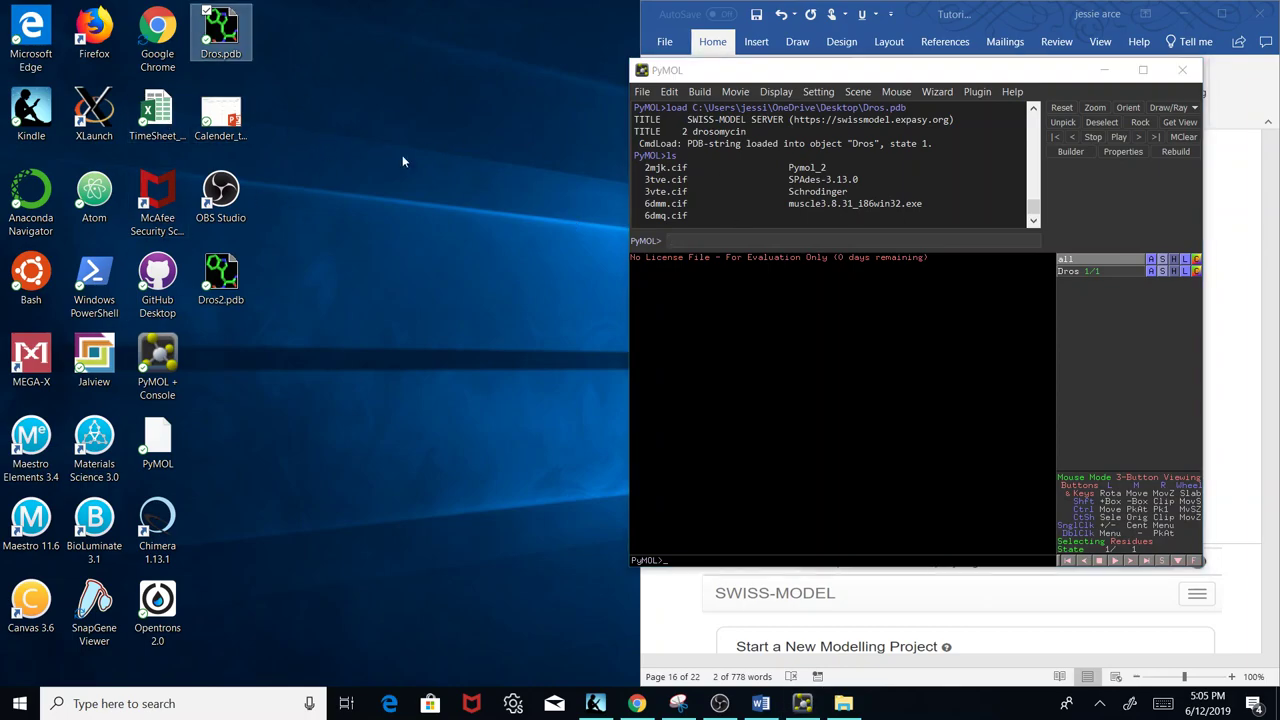
click(688, 238)
text(cd ~)
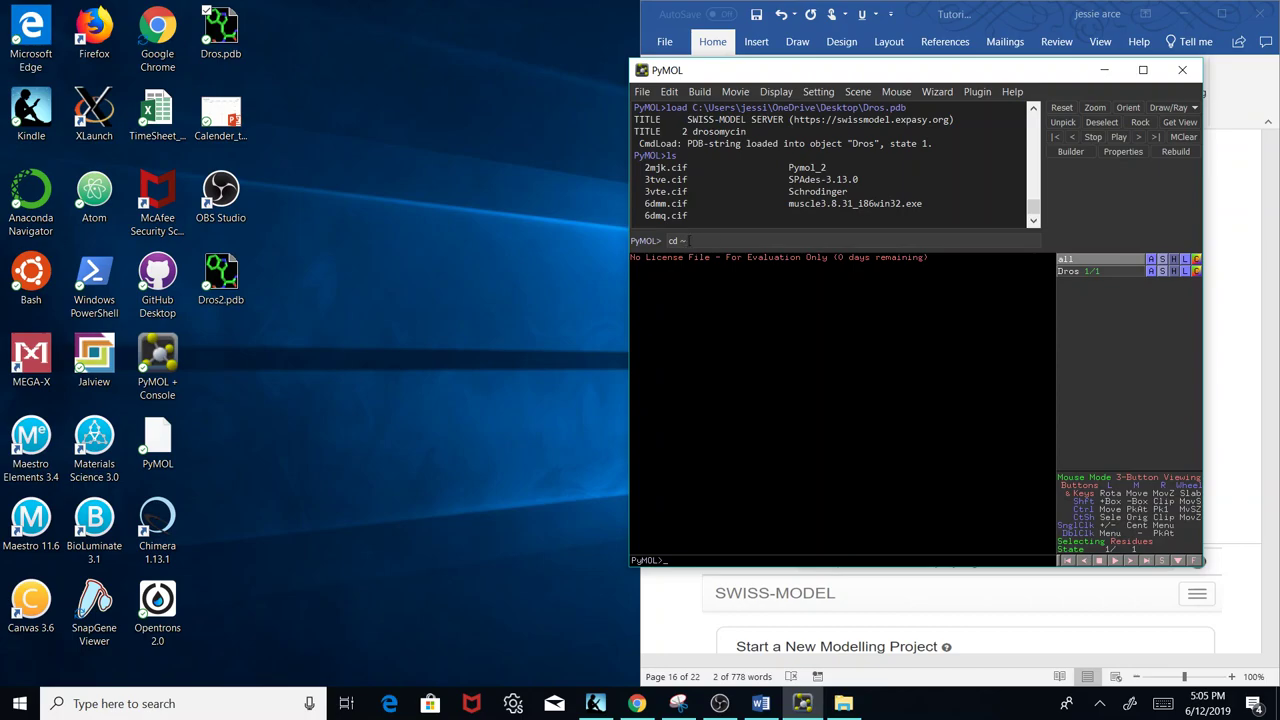
key(Return)
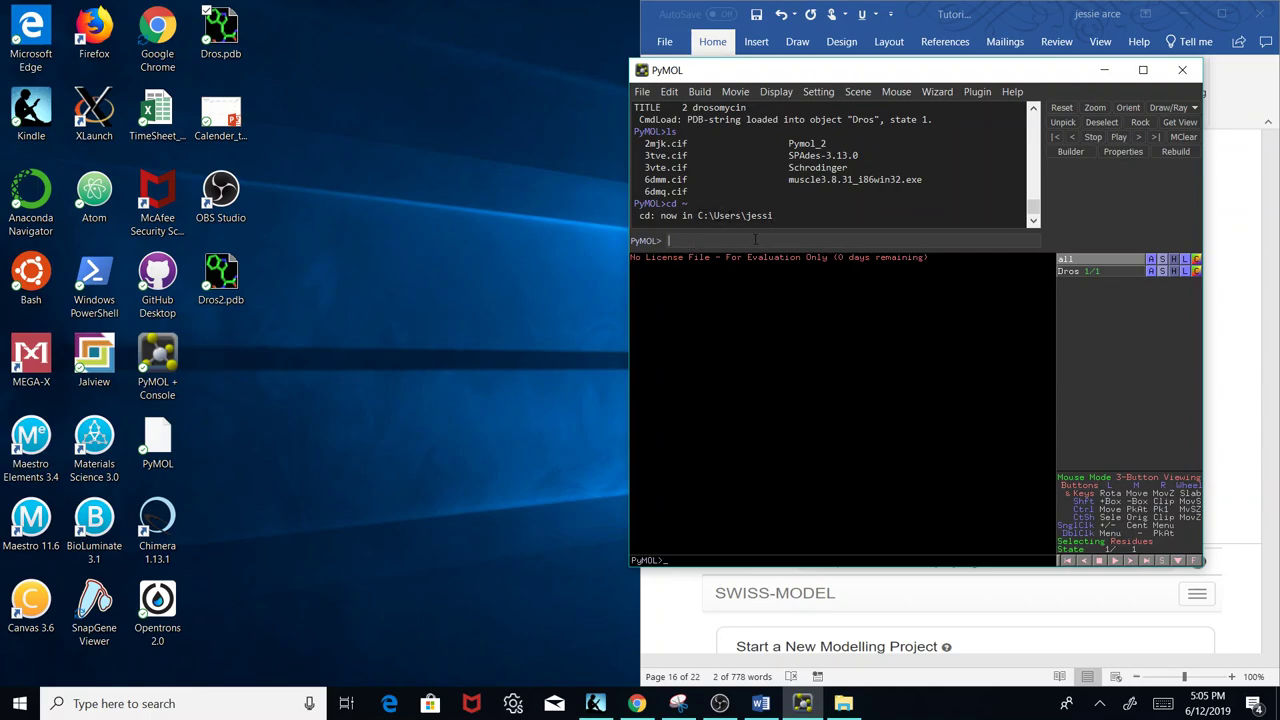
text(ls)
key(Return)
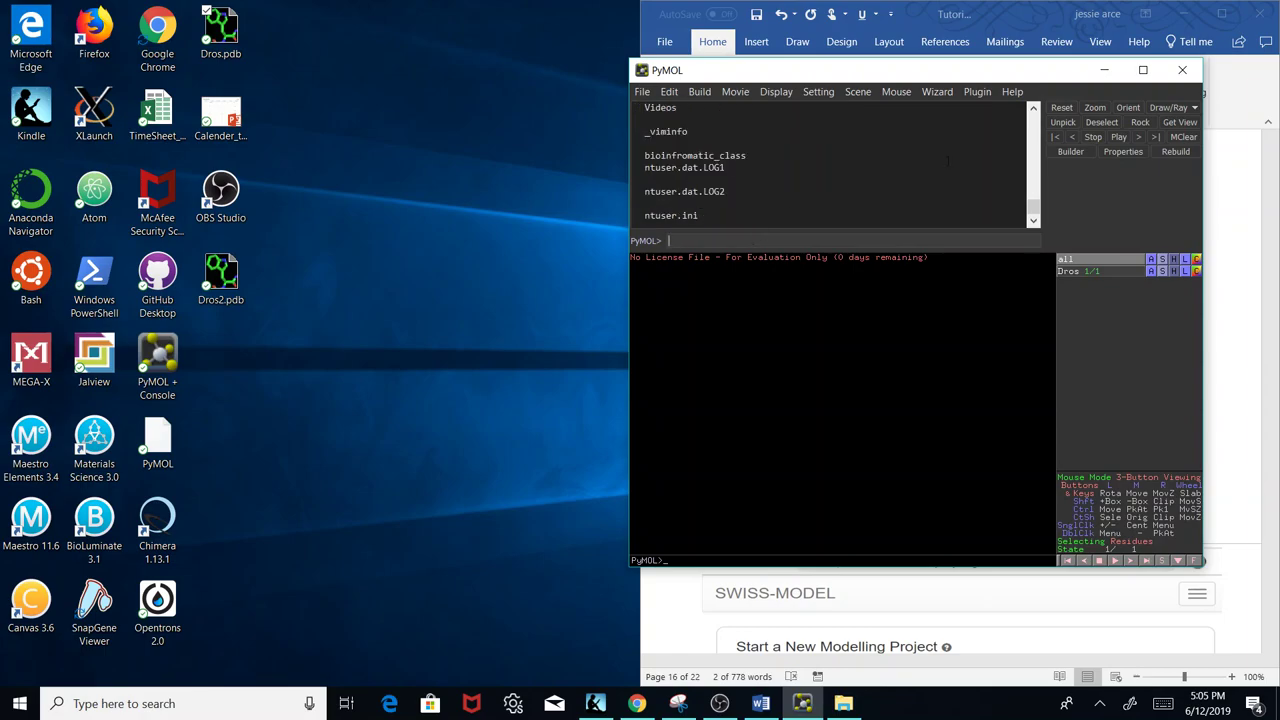
drag(1034, 207, 1035, 179)
Change the working directory to OneDrive/ and into its Desktop folder, listing the contents of each with ls.
click(738, 240)
text(cd)
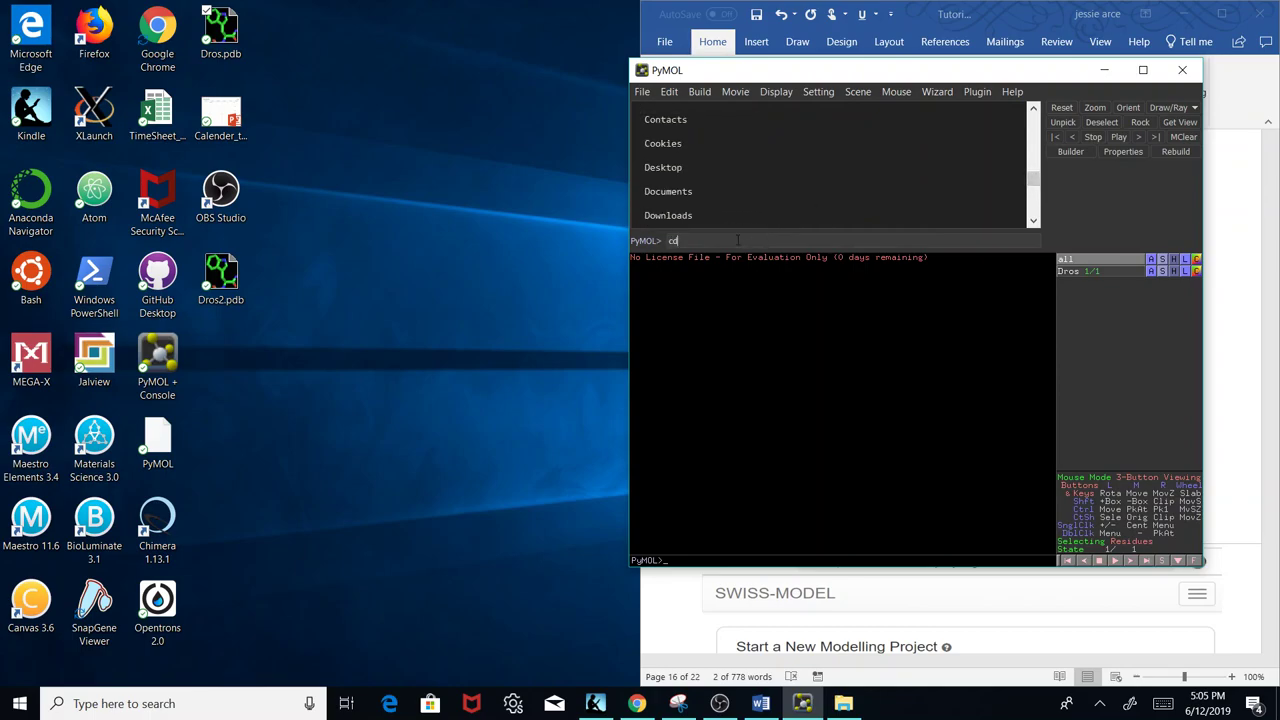
text( OneDrive/)
key(Return)
text(ls)
key(Return)
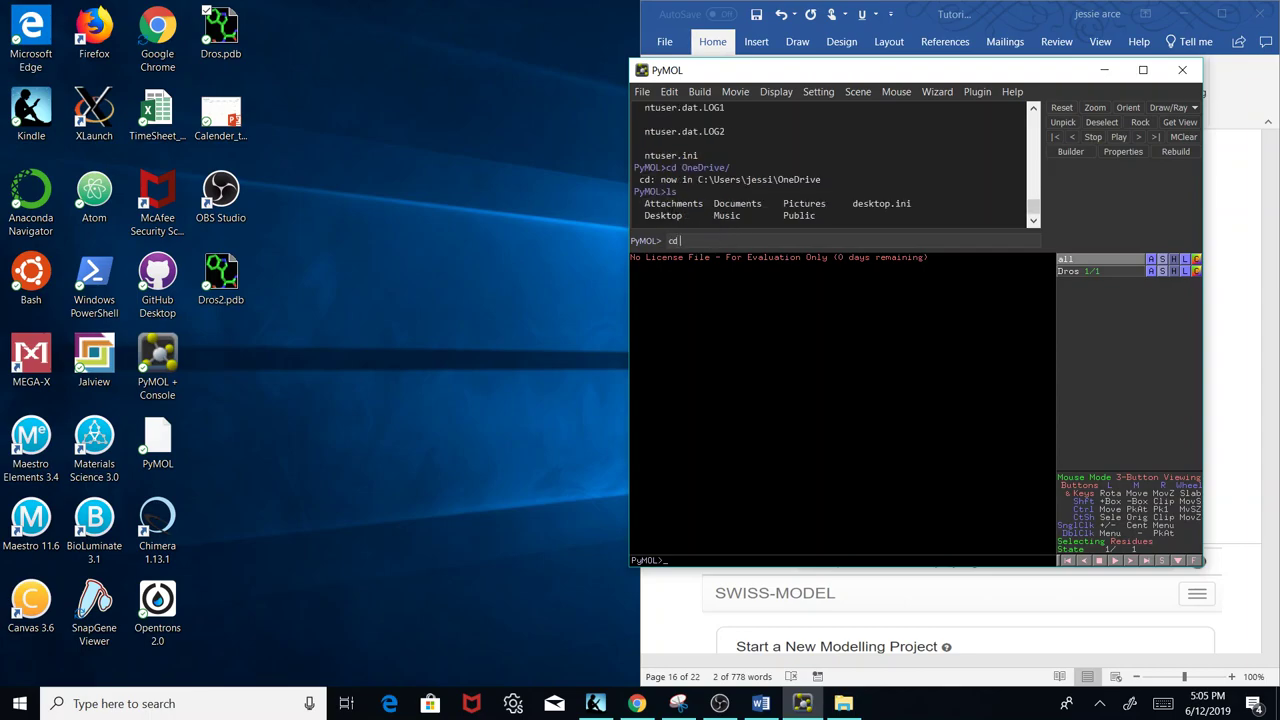
text(cd Desktop)
key(Return)
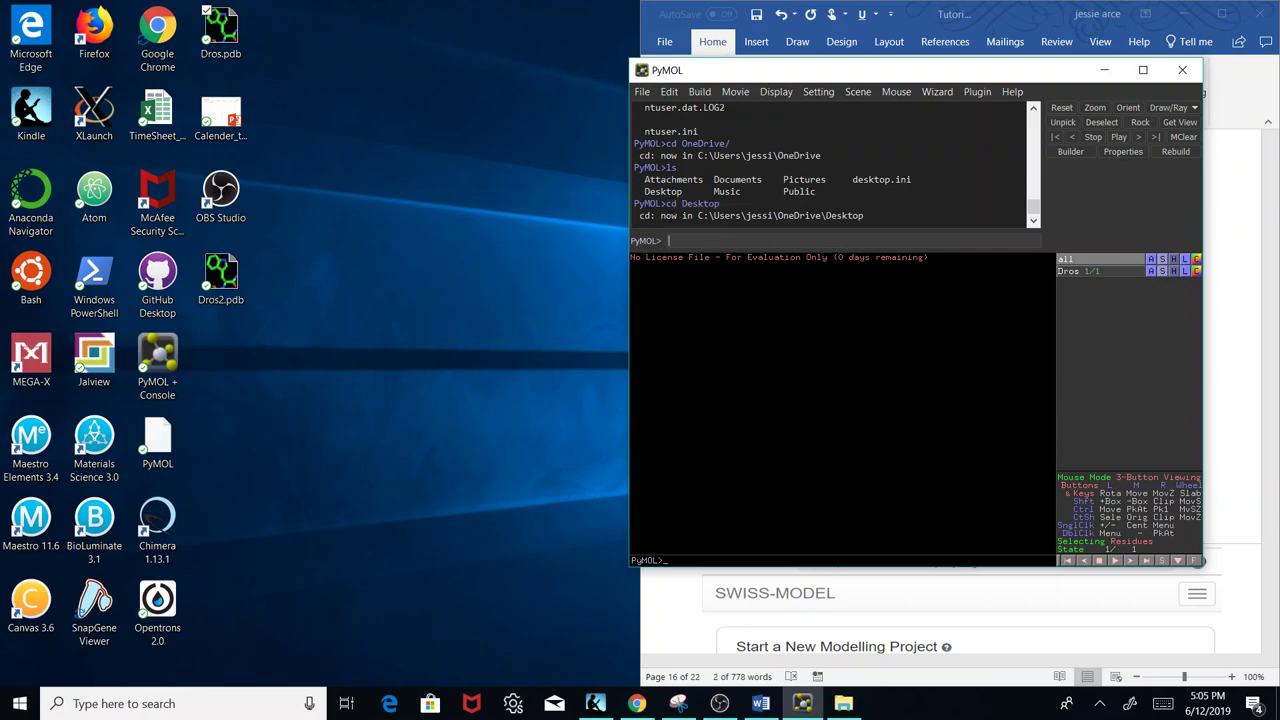
text(ls)
key(Return)
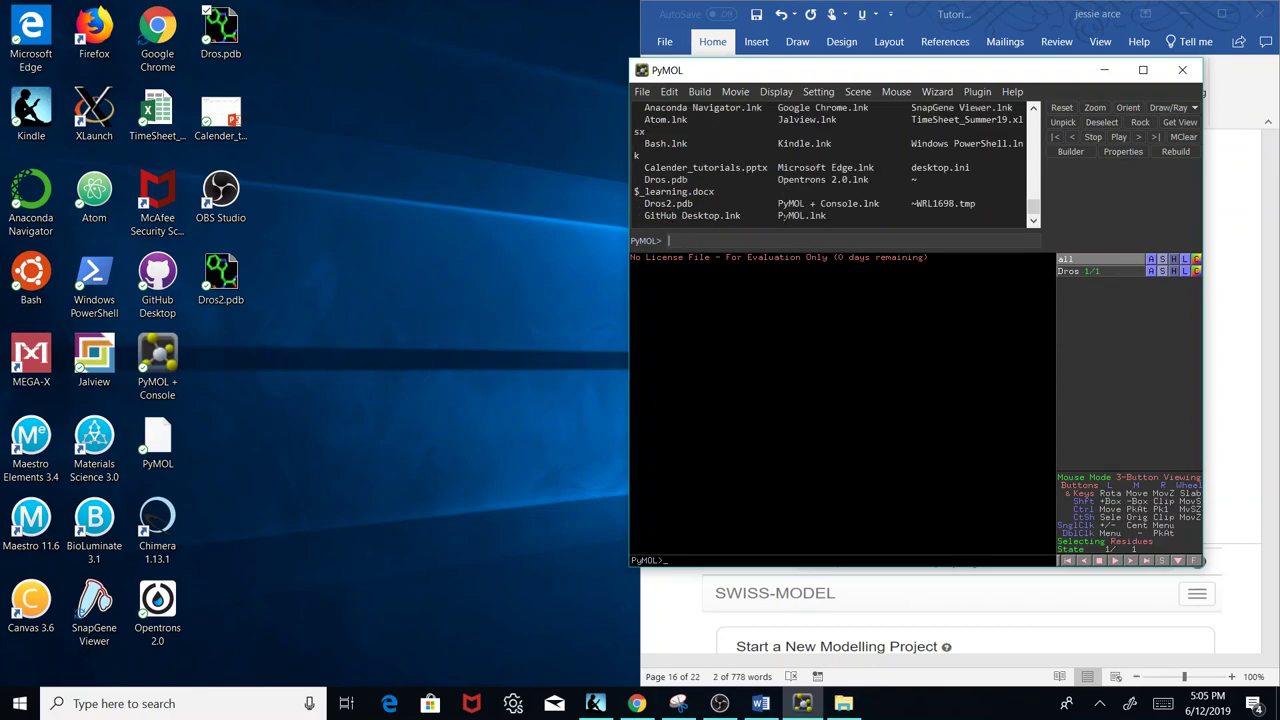
Load Dros2.pdb by file name from the current Desktop folder.
drag(644, 179, 698, 203)
click(694, 240)
text(load Drs)
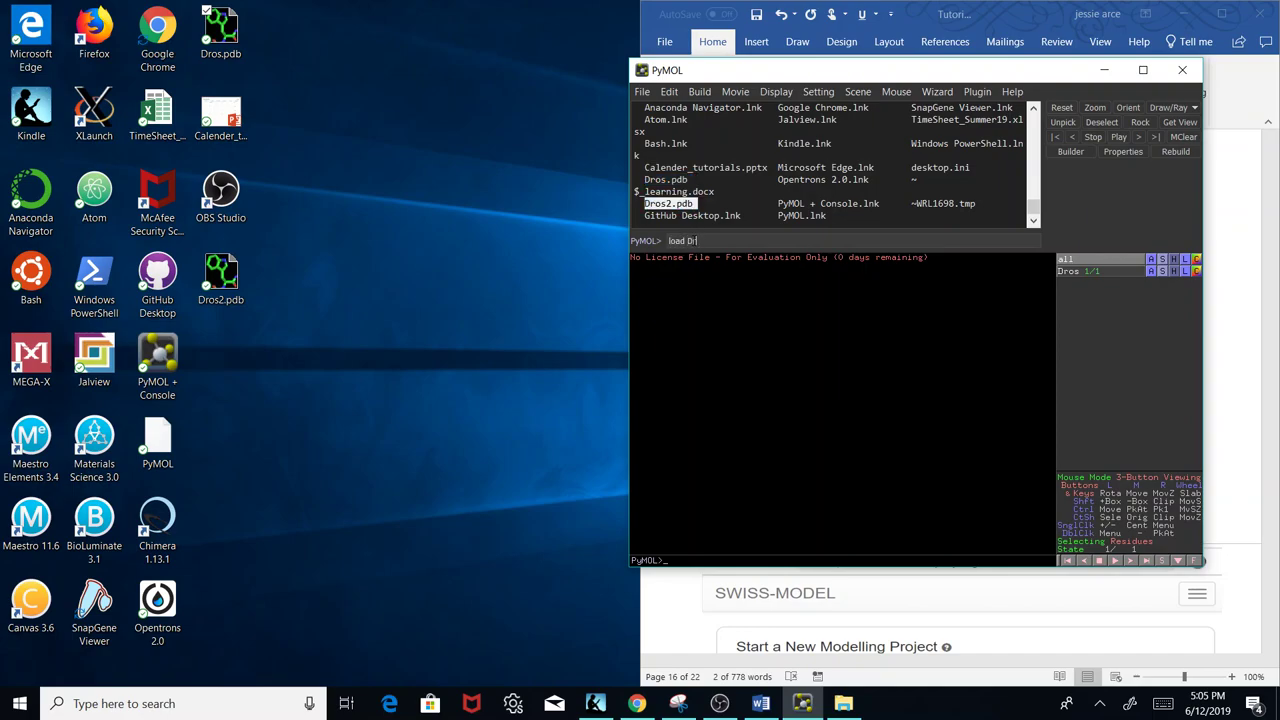
key(Tab)
text(o)
key(Tab)
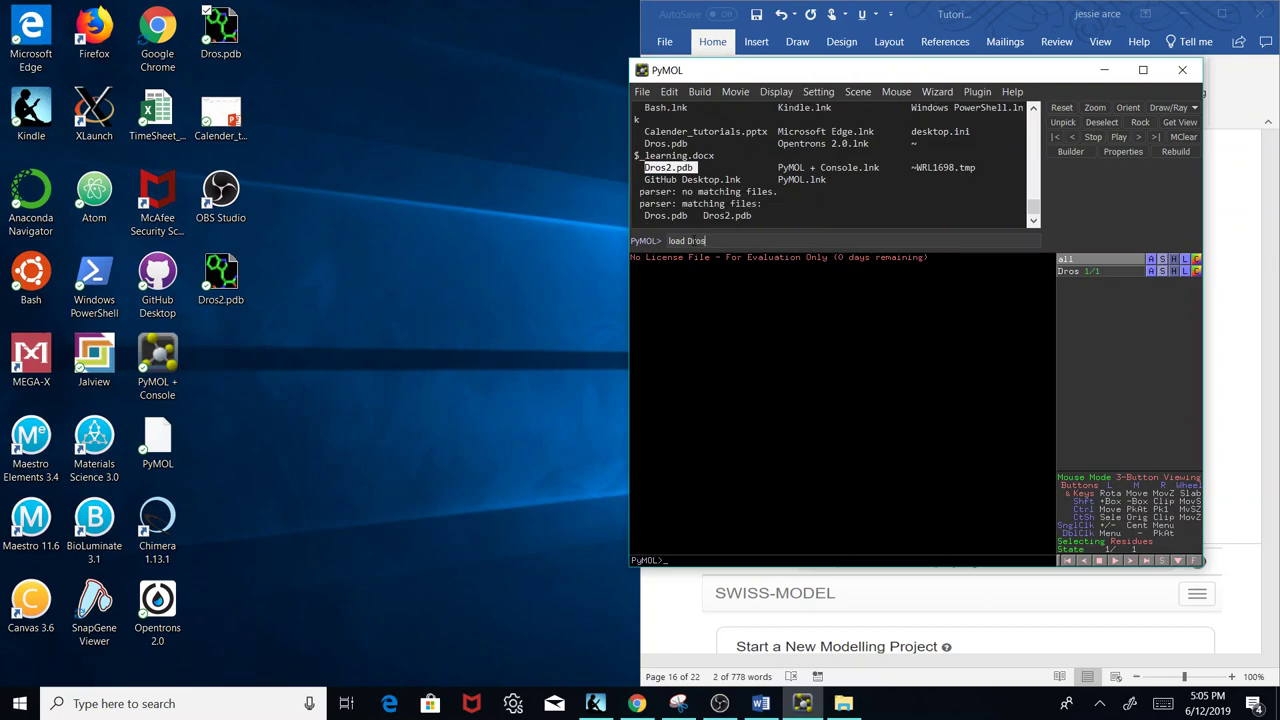
text(2)
key(Tab)
key(Return)
drag(880, 335, 1027, 315)
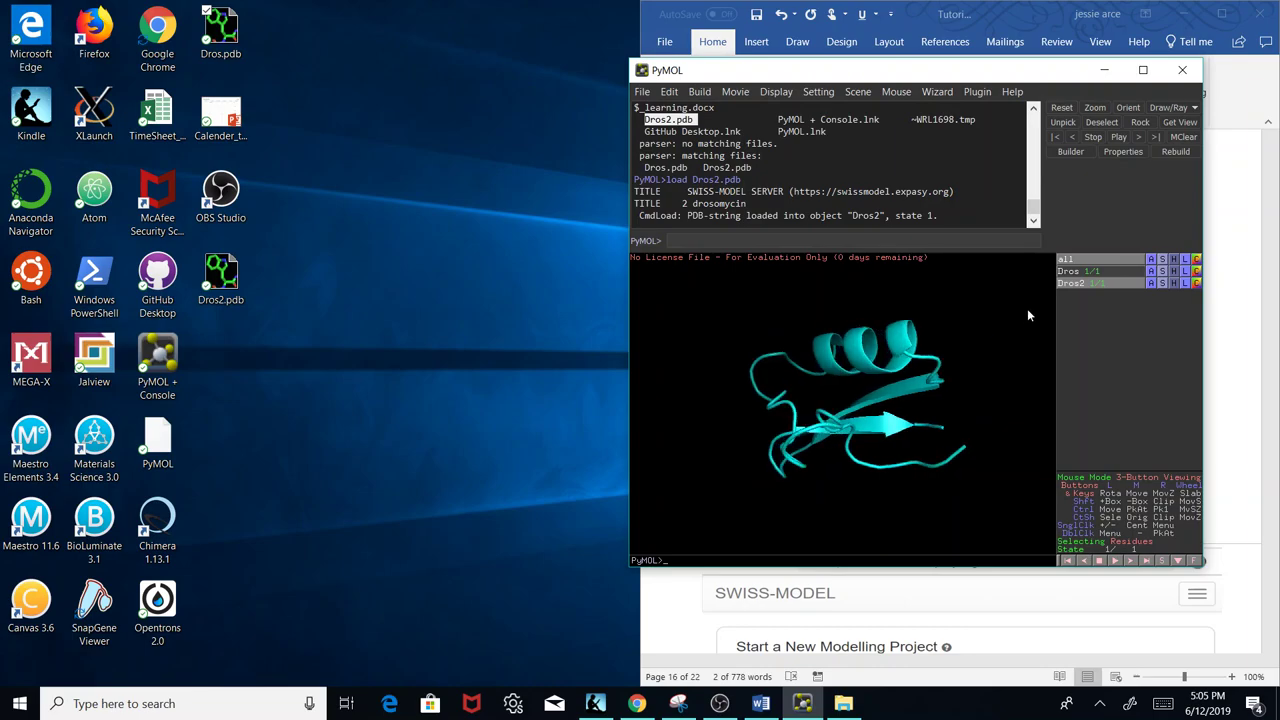
Show the Dros object alongside Dros2, and orient the view on both models in a maximised PyMOL window.
click(1068, 271)
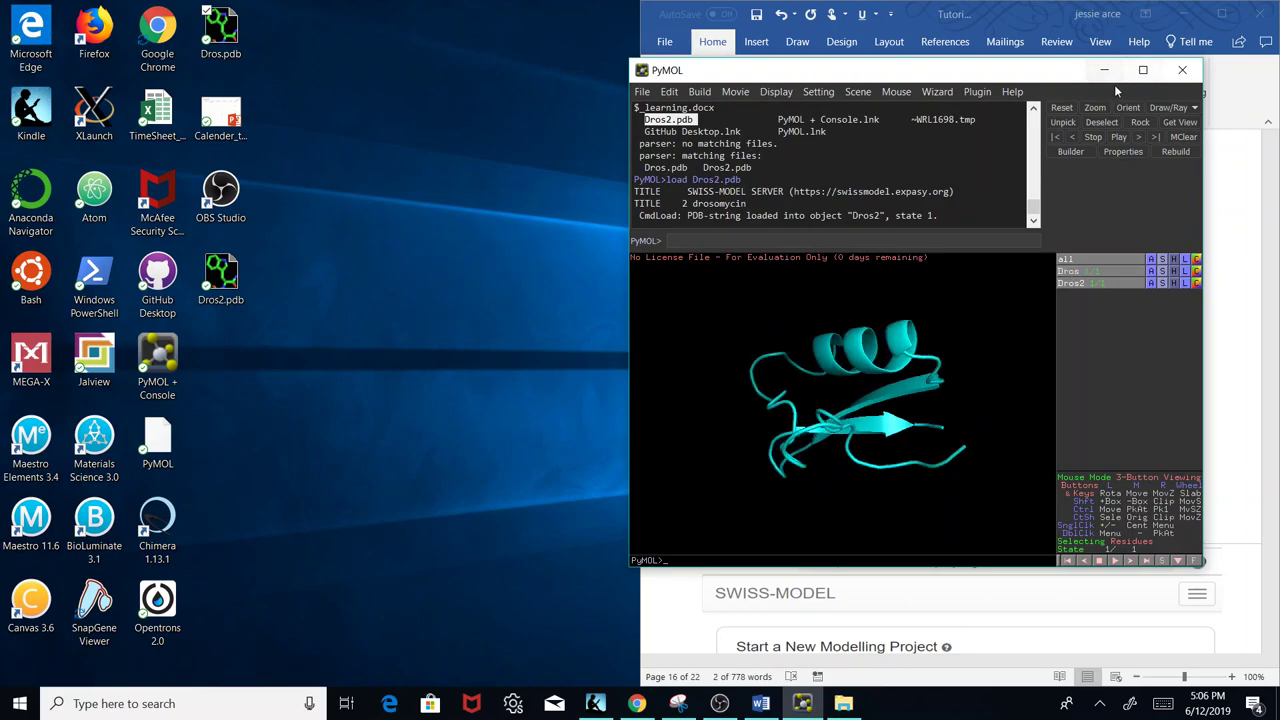
click(1143, 70)
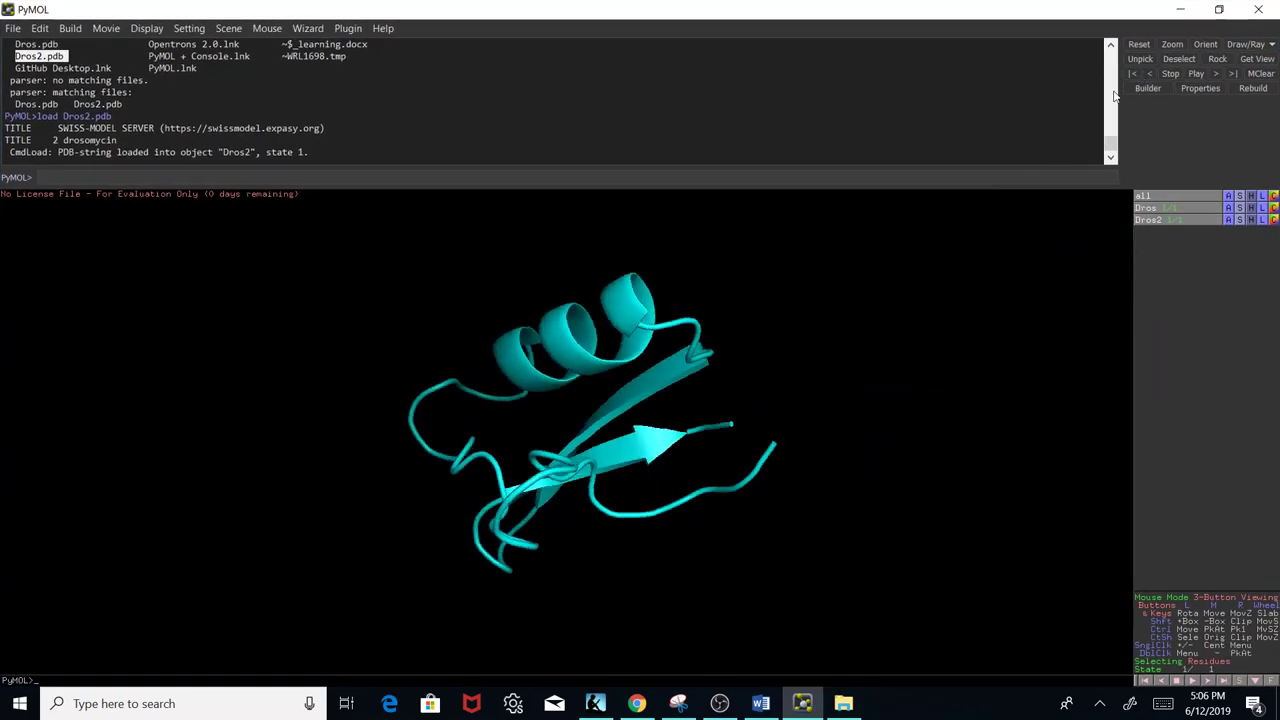
click(1201, 44)
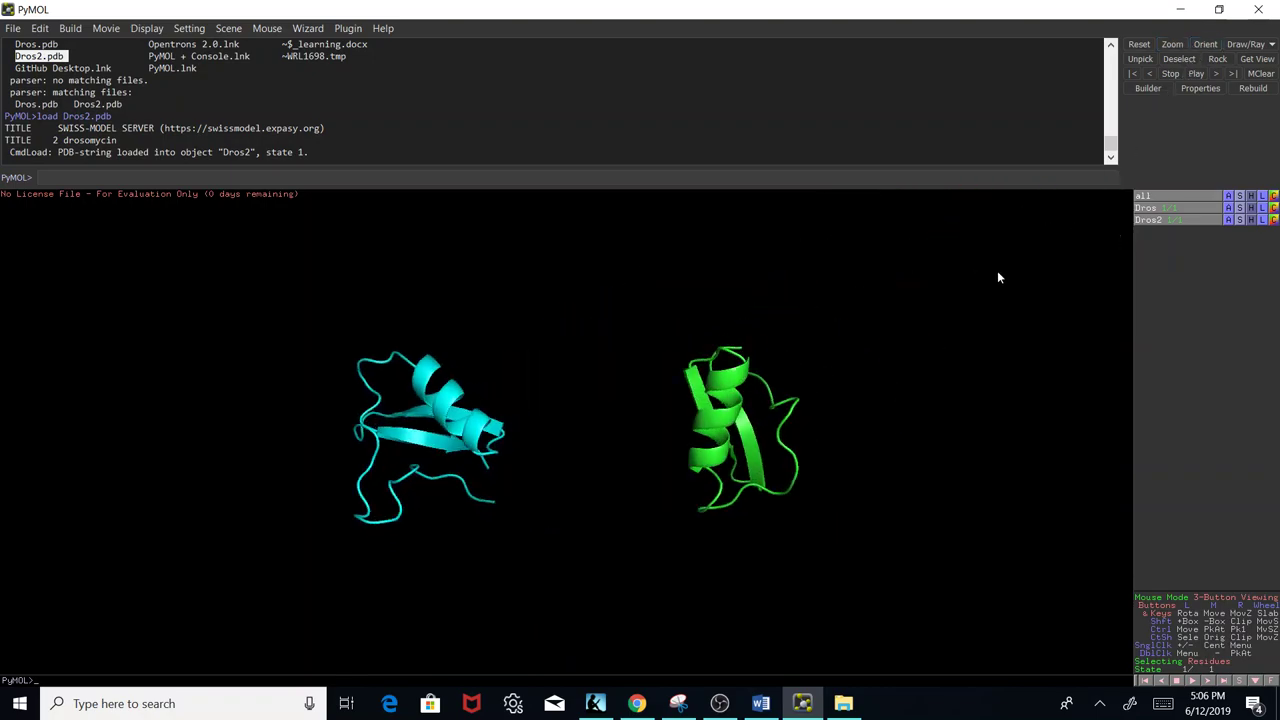
drag(997, 277, 797, 414)
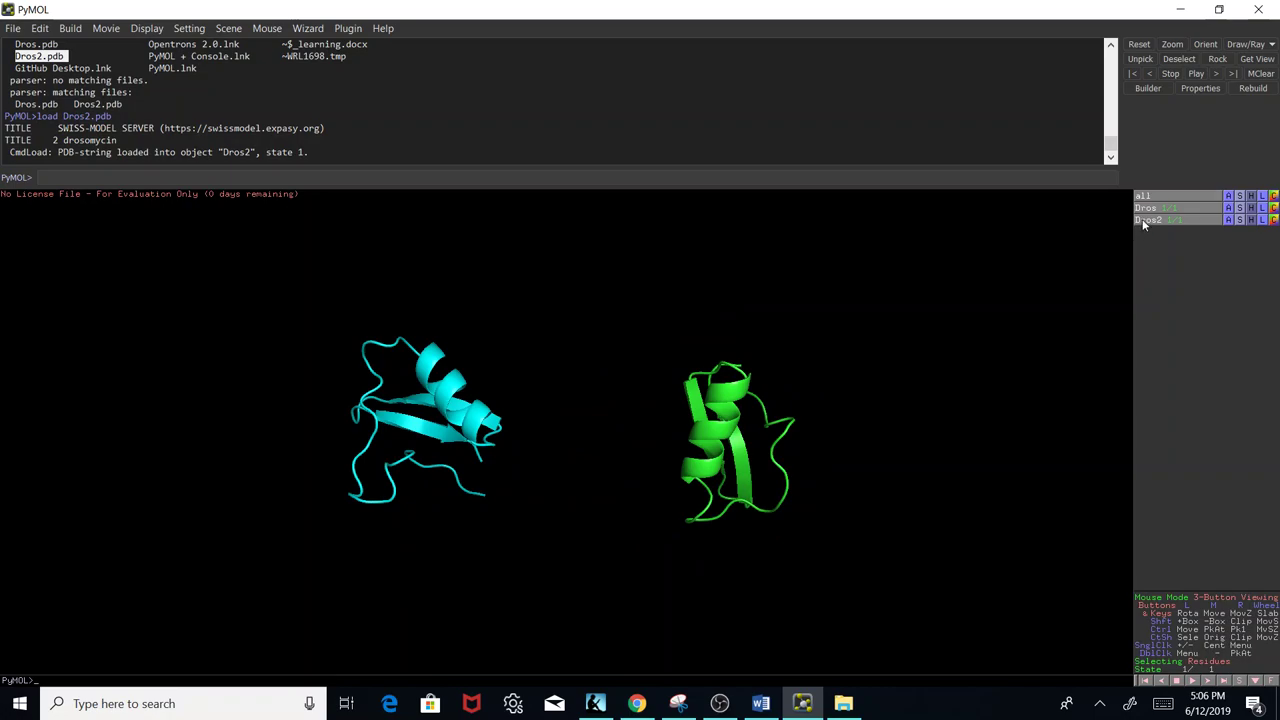
Toggle the Dros2 object's visibility to identify it, and select and deselect a residue on the green Dros model.
click(1147, 220)
click(1147, 220)
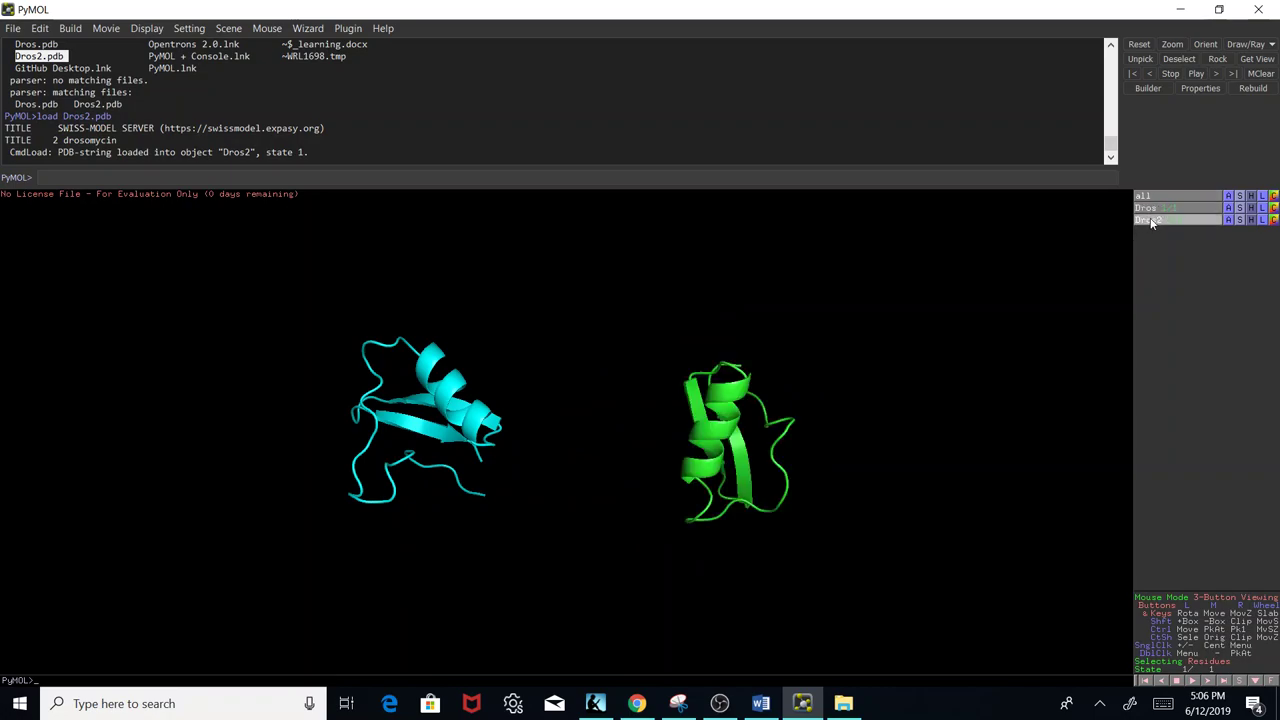
click(1150, 221)
click(1150, 221)
drag(434, 406, 480, 388)
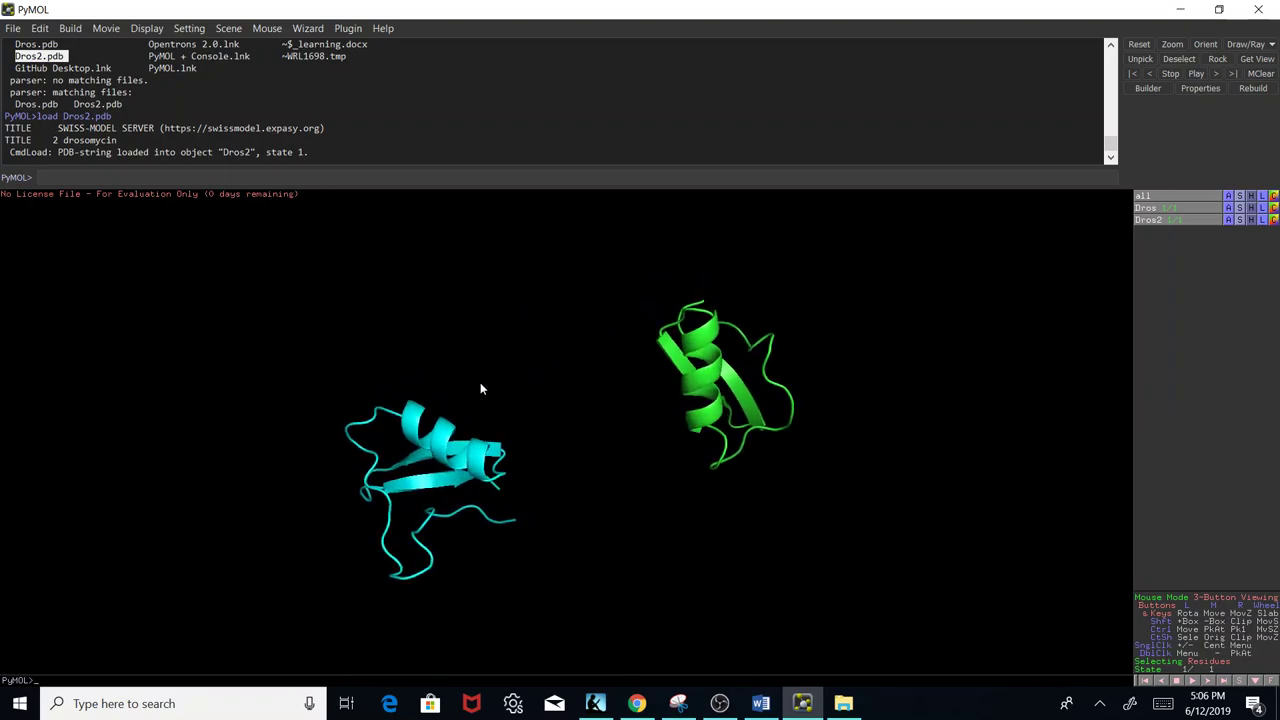
click(715, 376)
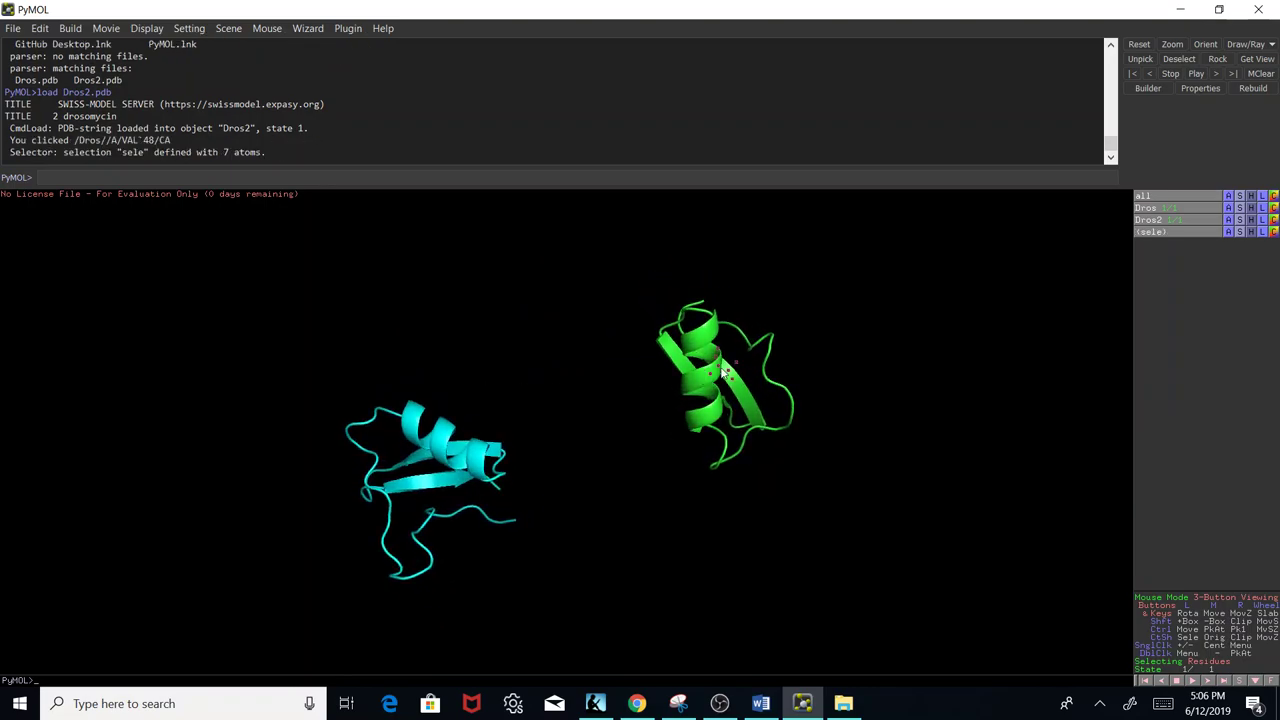
click(715, 376)
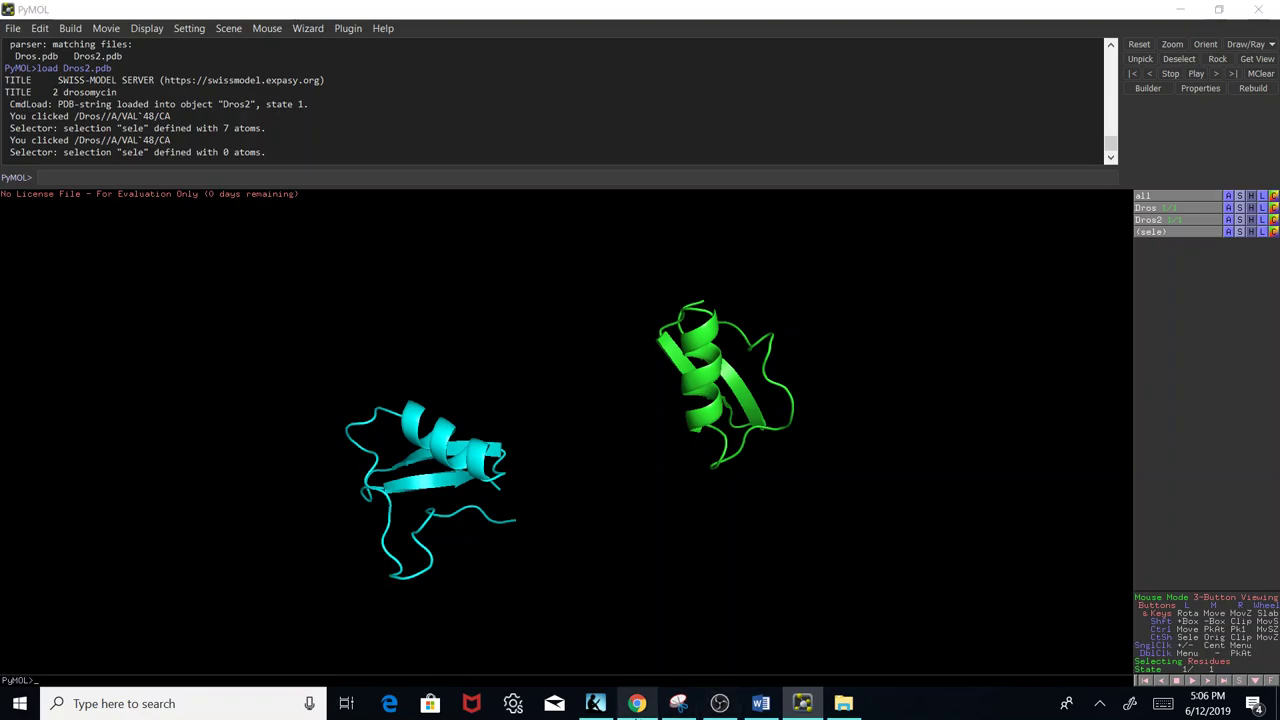
Switch to the SWISS-MODEL results in Chrome, highlight Model 01's sequence identity, and minimise the browser.
click(637, 703)
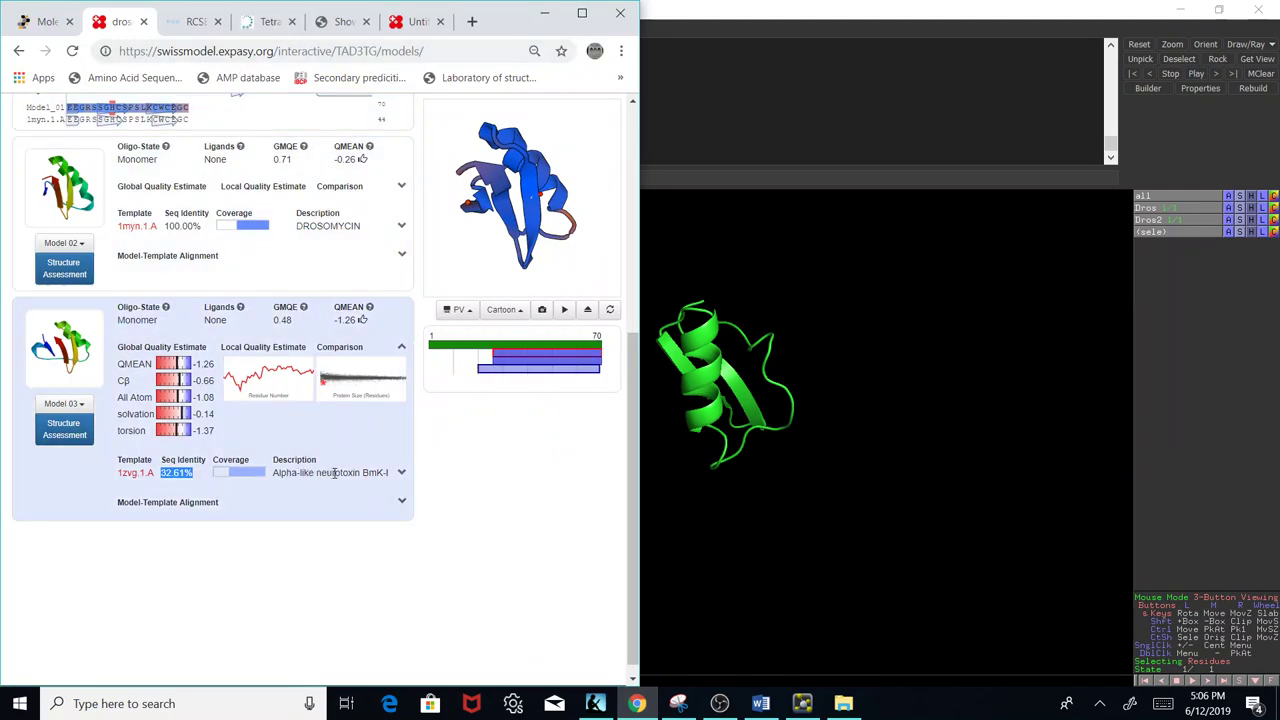
scroll(334, 473, up, 3)
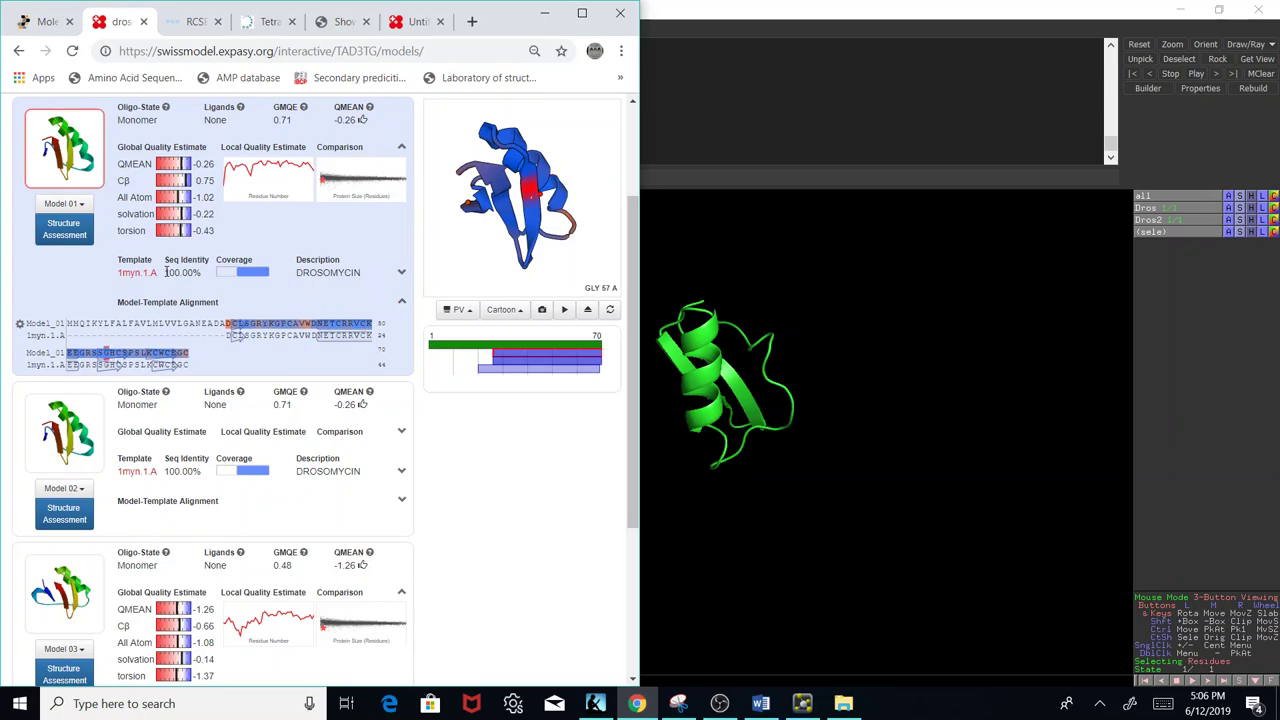
drag(166, 272, 208, 273)
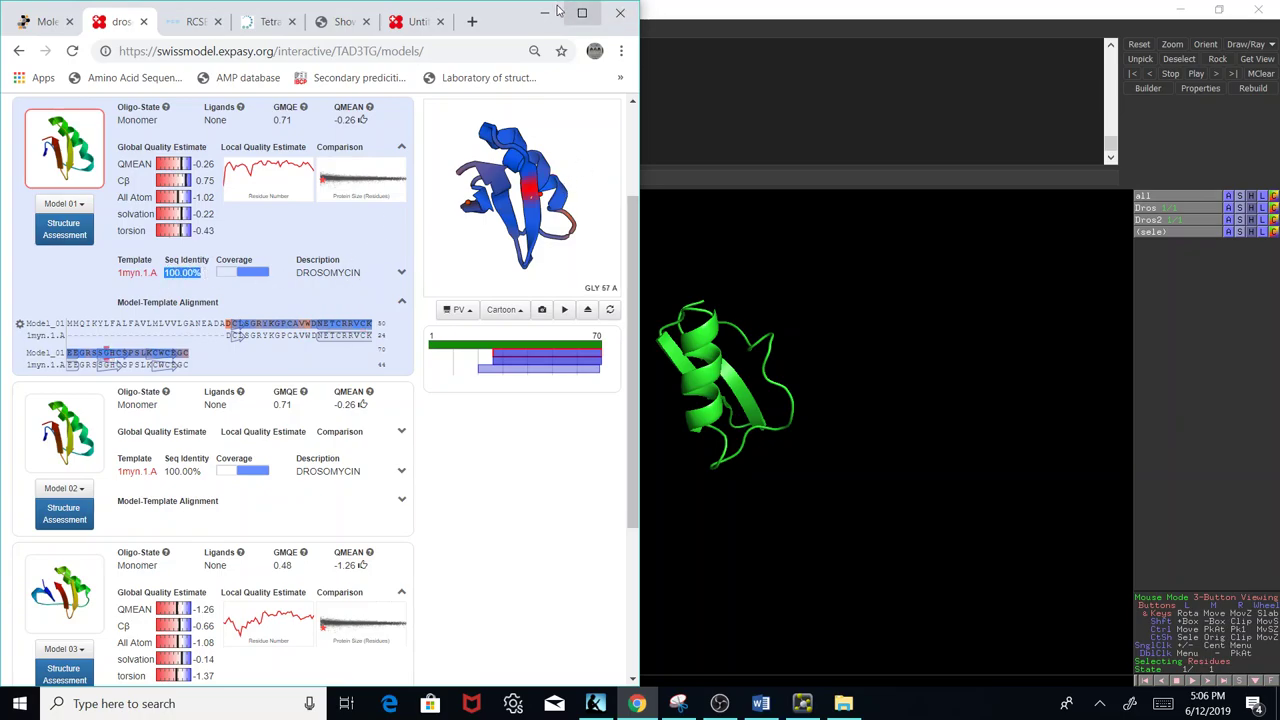
click(545, 13)
Align Dros to Dros2 with the align command and rotate the superimposed models to compare their folds.
drag(520, 451, 476, 420)
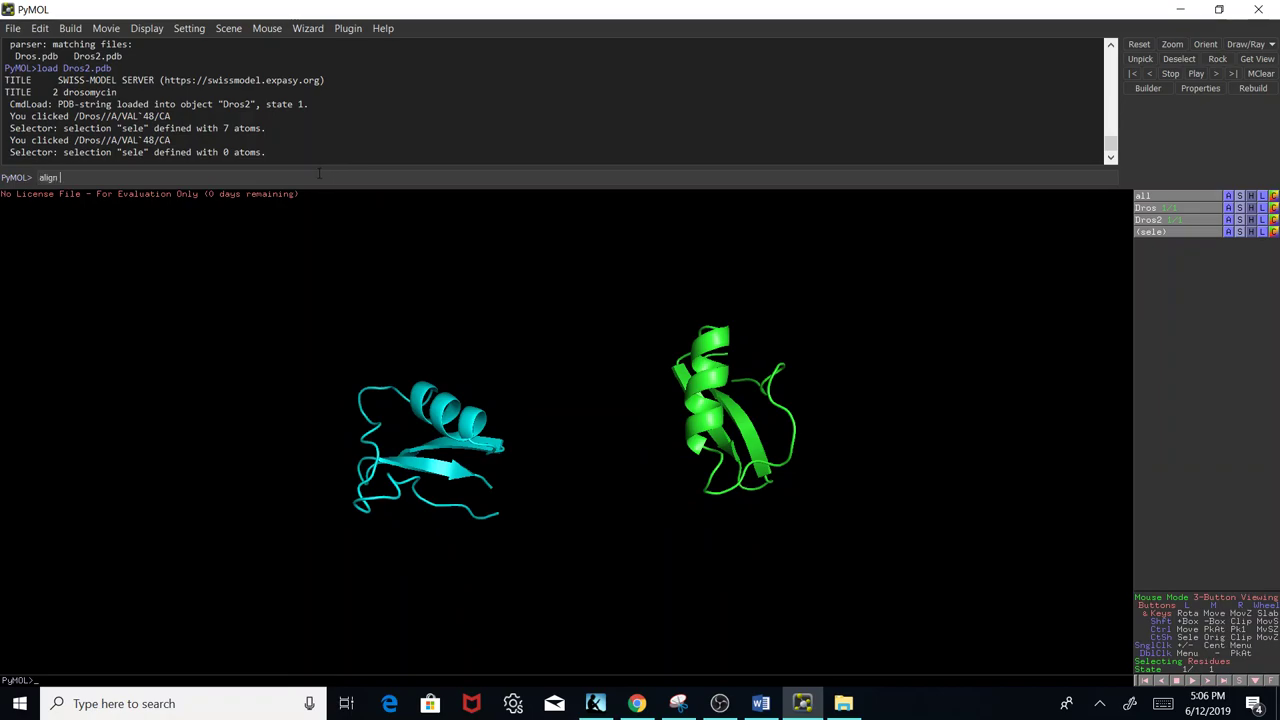
text(Dros, Dros2)
key(Return)
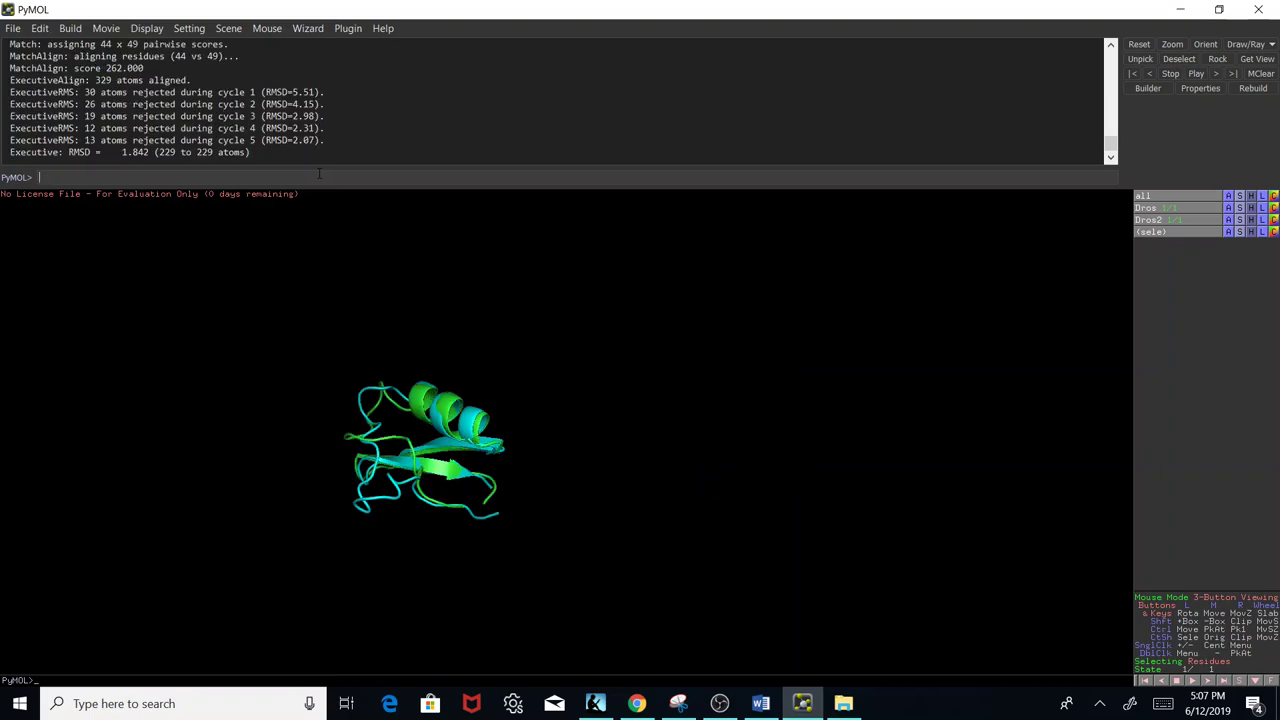
drag(449, 312, 578, 355)
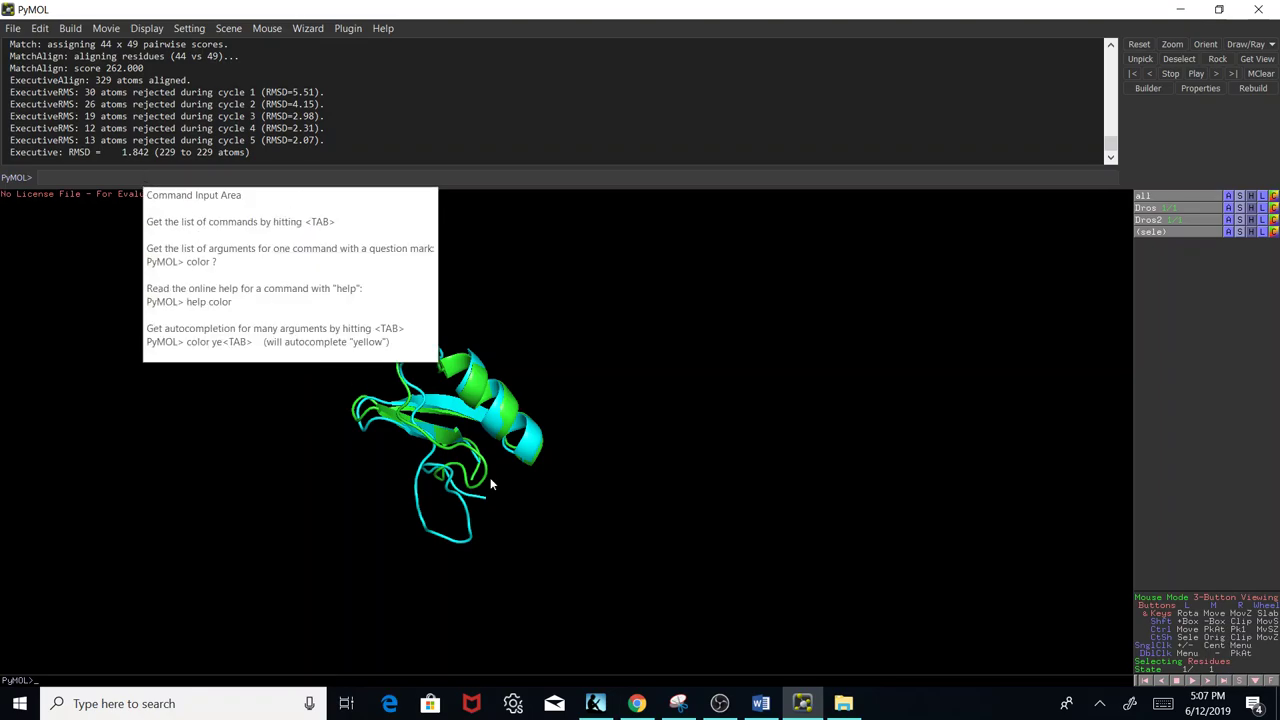
drag(557, 480, 684, 390)
drag(736, 343, 570, 428)
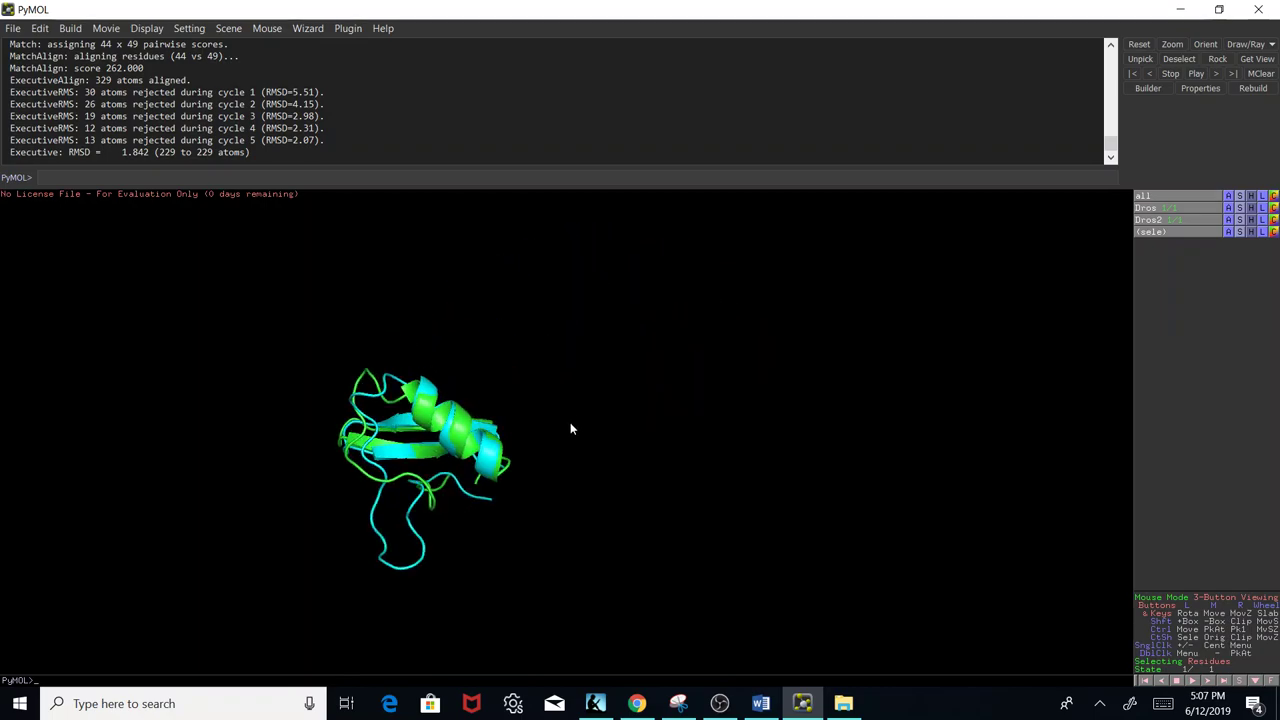
Hide the Dros2 object and show the disulfides of Dros as sticks.
click(1145, 219)
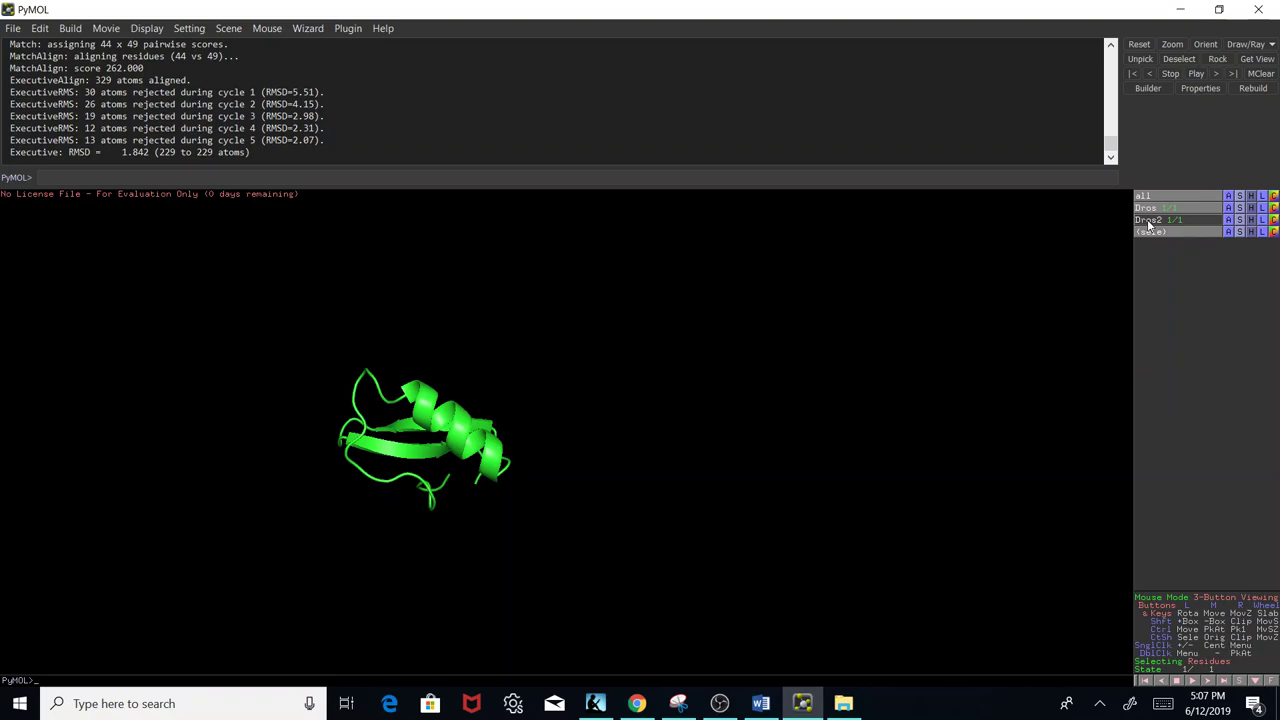
drag(652, 384, 697, 374)
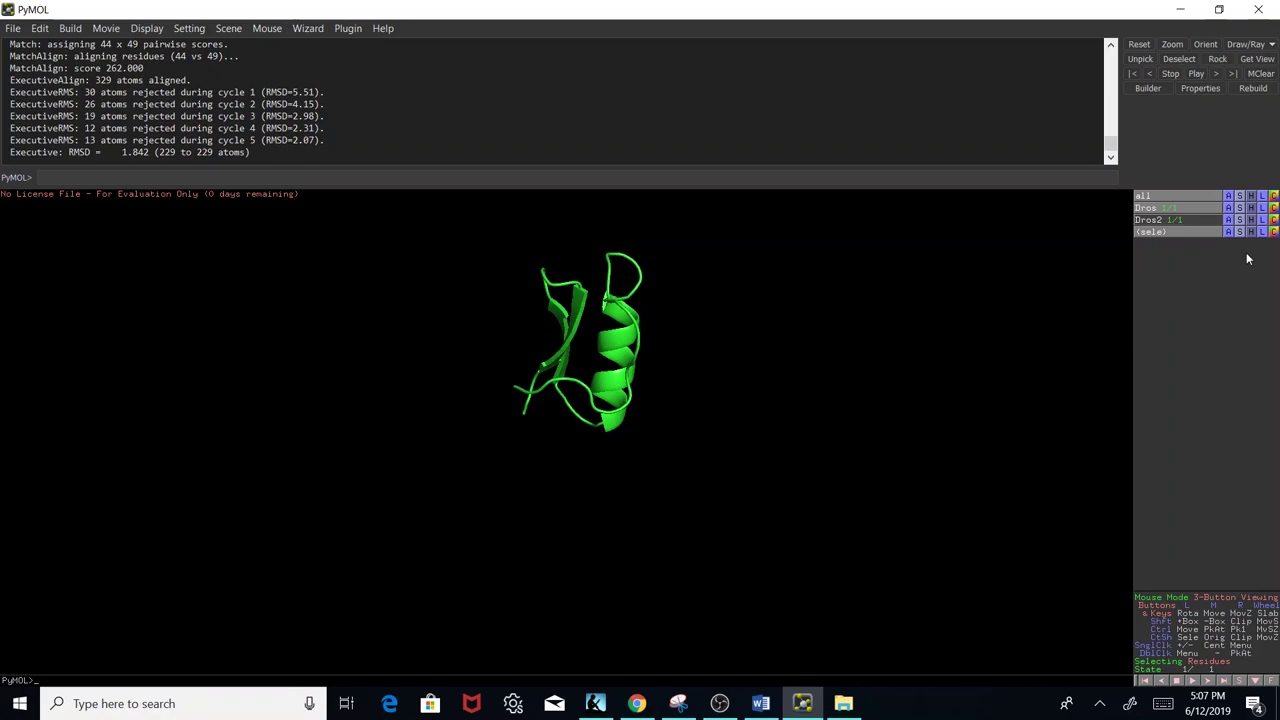
click(1176, 212)
click(1175, 211)
click(1242, 212)
mouse_move(1267, 452)
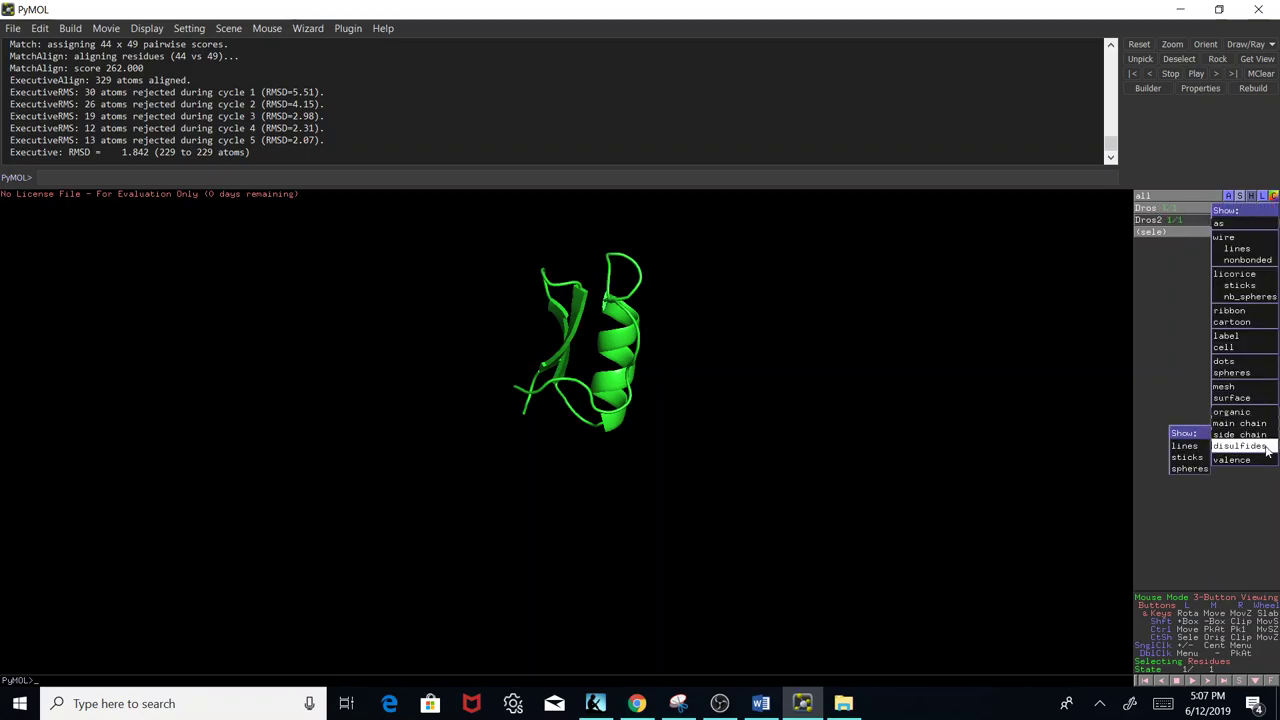
click(1187, 457)
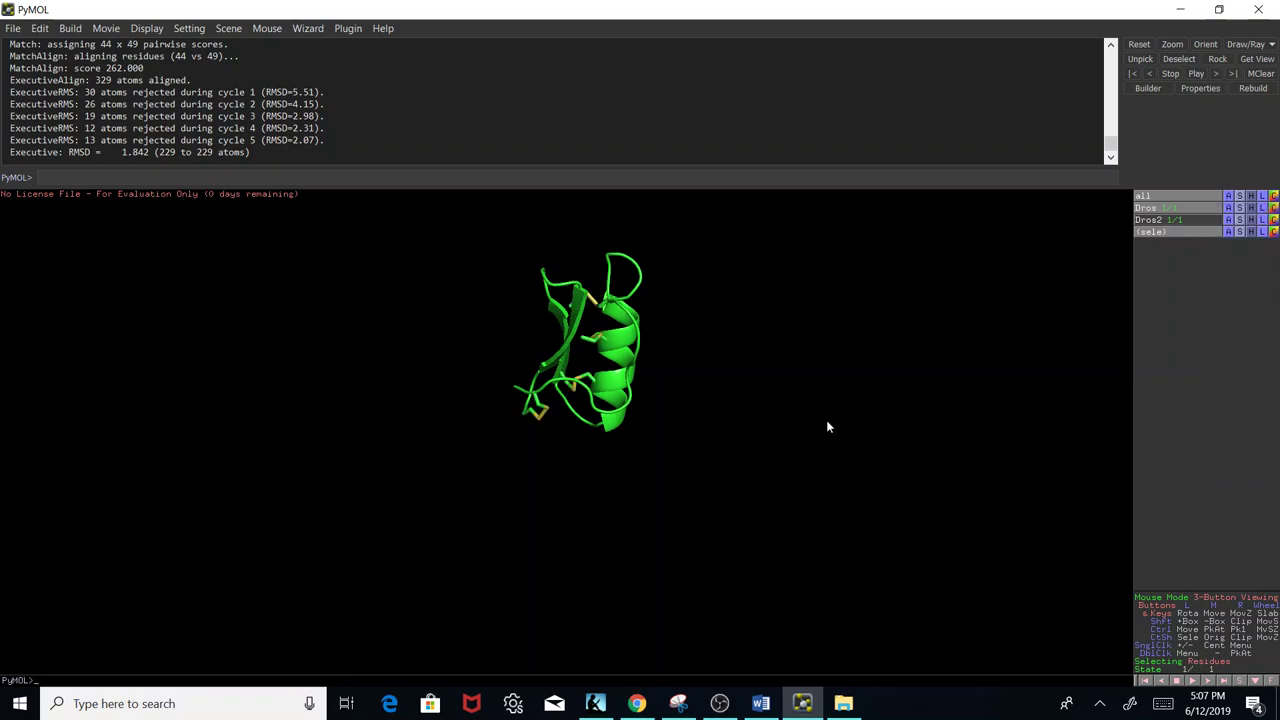
Rotate the Dros model to examine its disulfide bonds, and snap the PyMOL window beside the Word tutorial.
drag(826, 427, 800, 412)
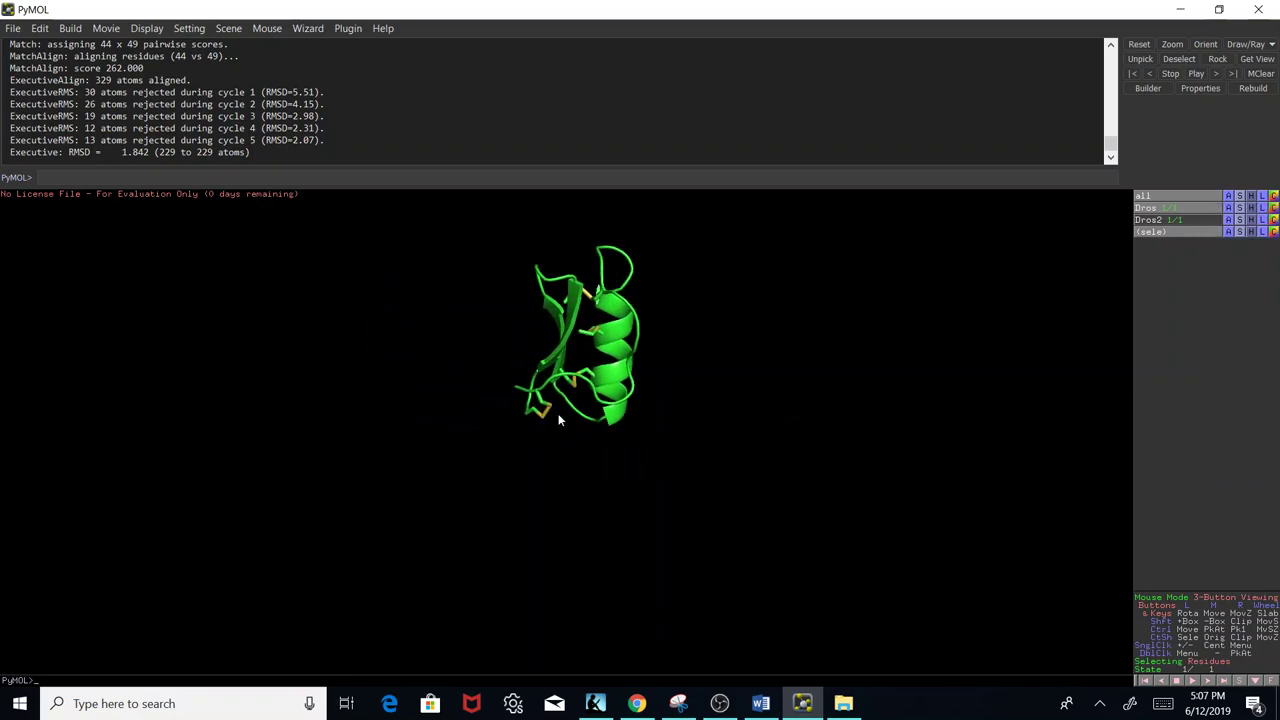
drag(582, 302, 643, 300)
drag(727, 364, 704, 375)
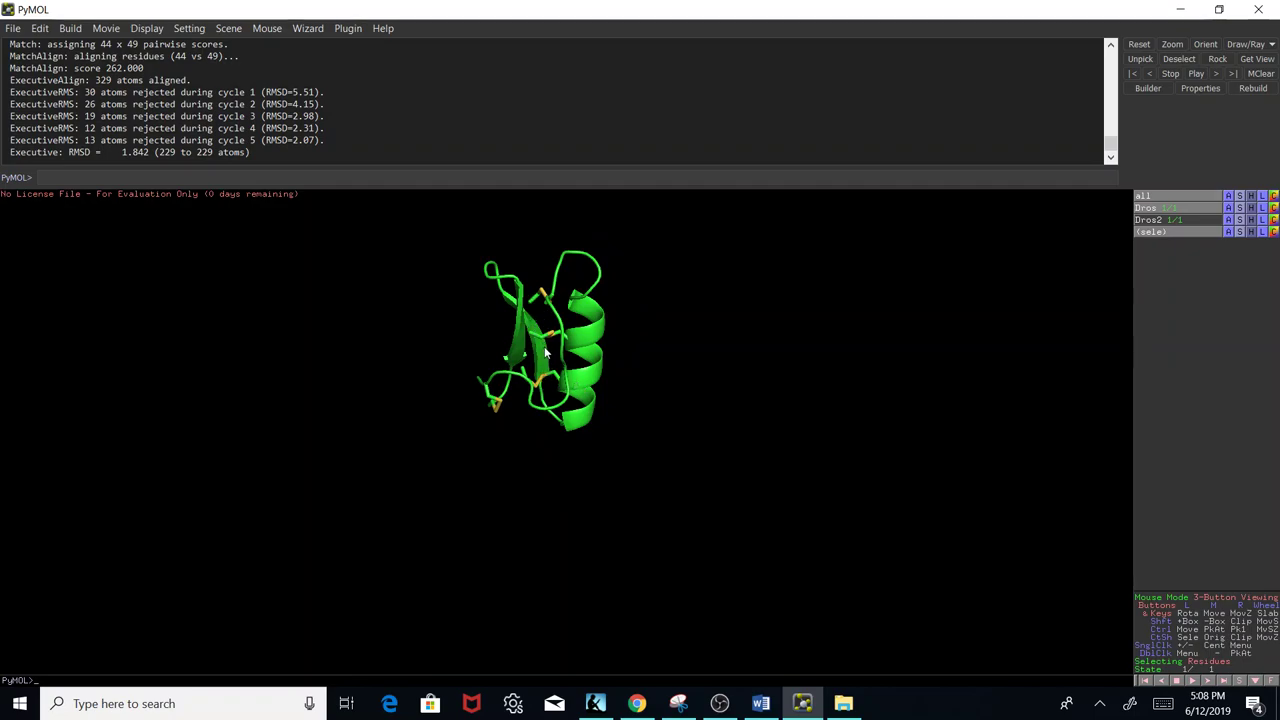
drag(648, 351, 538, 322)
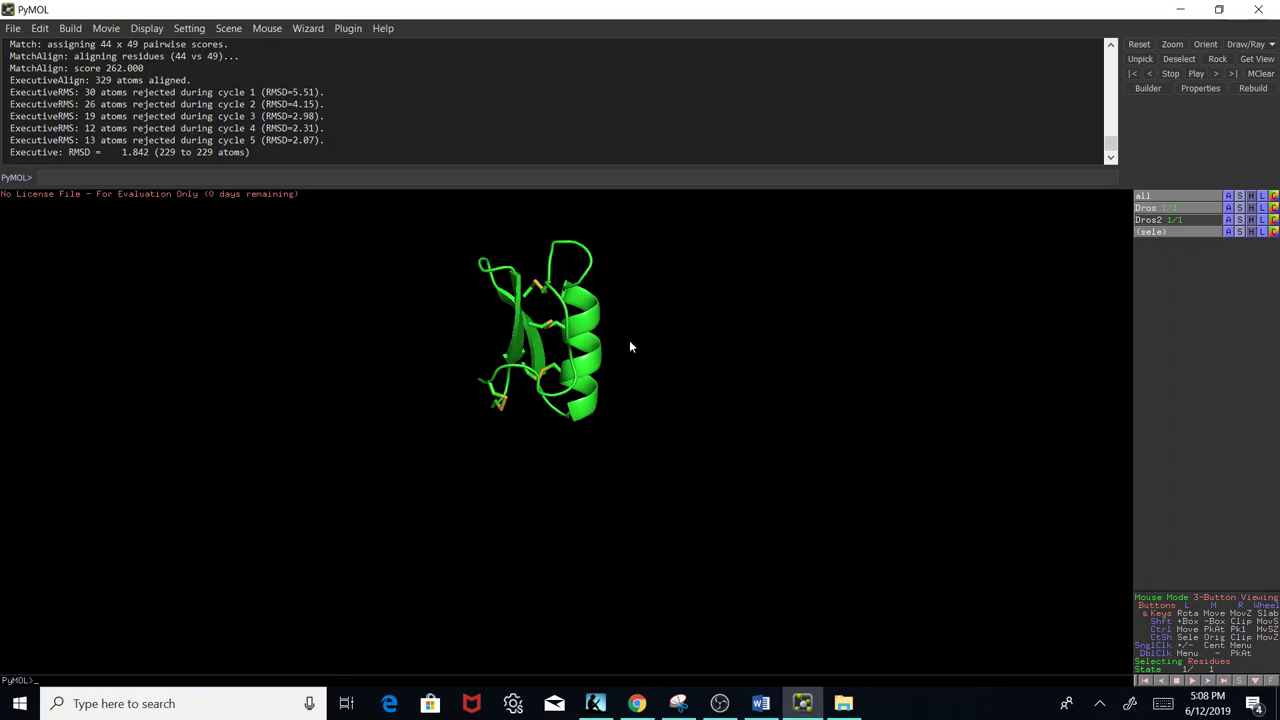
mouse_move(723, 345)
mouse_down()
mouse_move(694, 340)
mouse_move(720, 342)
mouse_move(720, 354)
mouse_up()
drag(1089, 9, 2, 195)
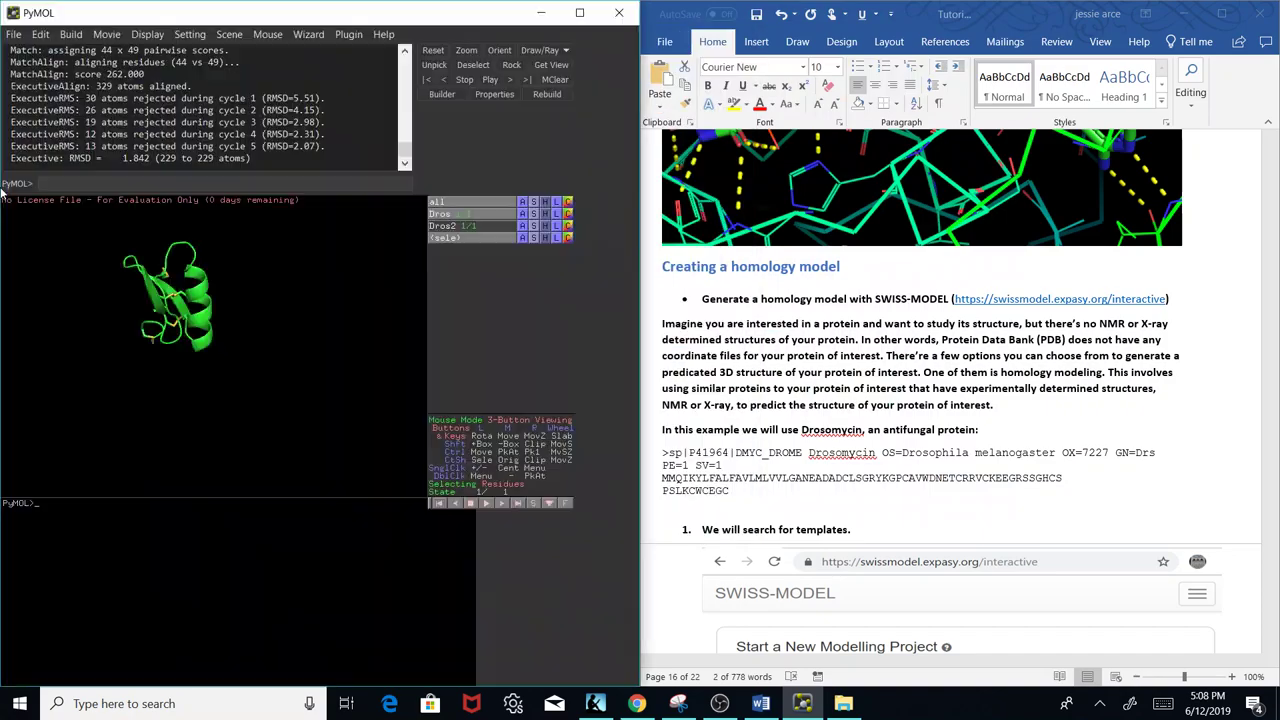
Highlight the Drosomycin amino-acid sequence in the Word tutorial and go to the section on highlighting the Knot1 domain.
drag(662, 478, 730, 491)
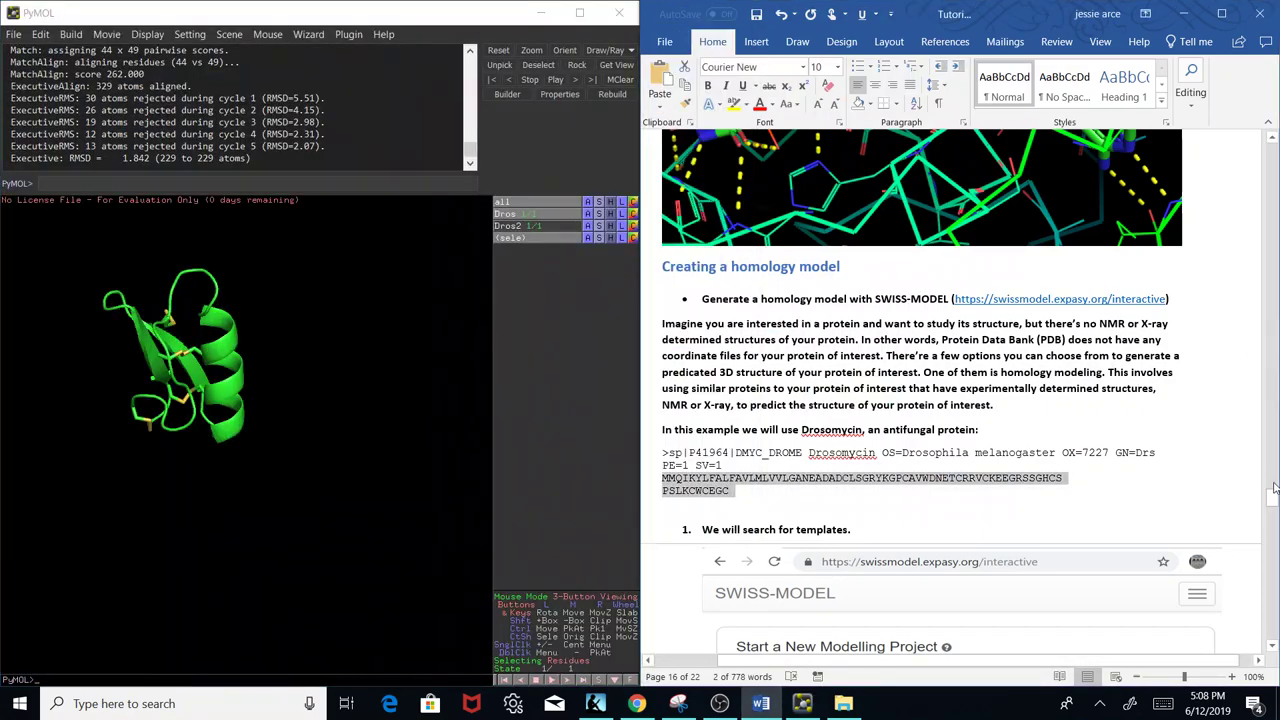
drag(1274, 487, 1262, 604)
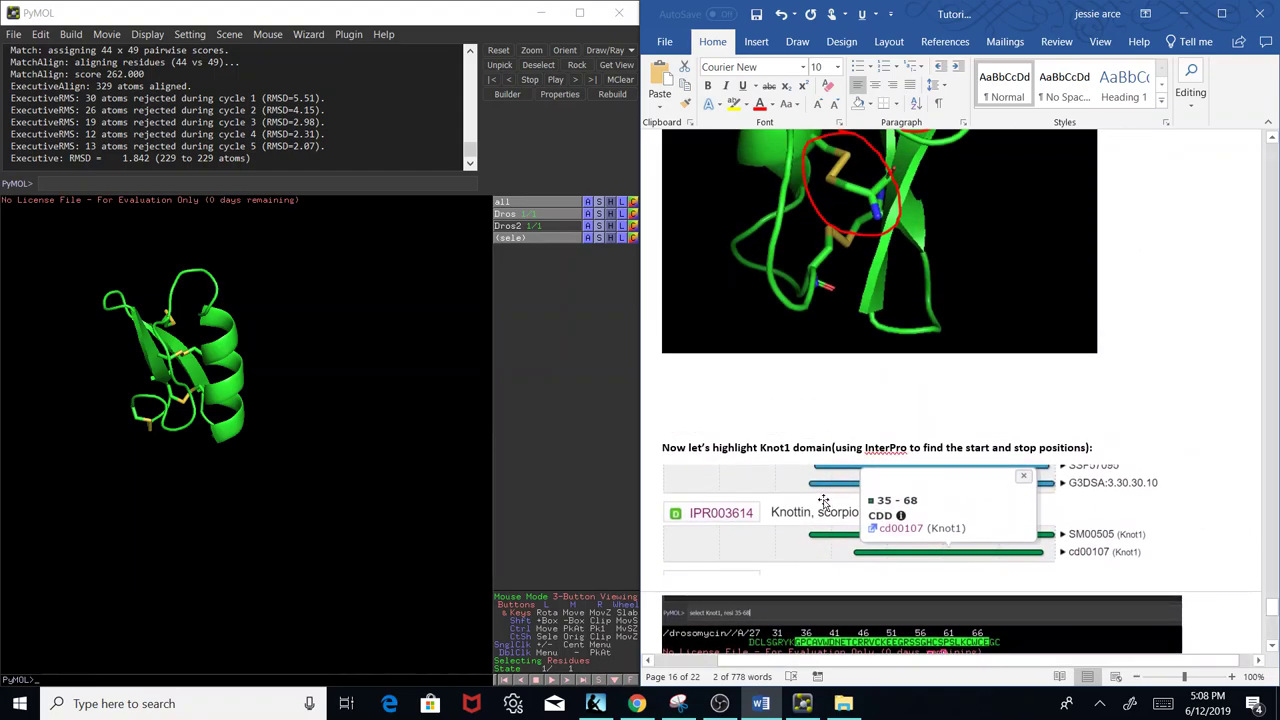
Switch to the UniProt page in Chrome, search for Drosomycin, and open entry P41964 (DMYC_DROME).
click(636, 703)
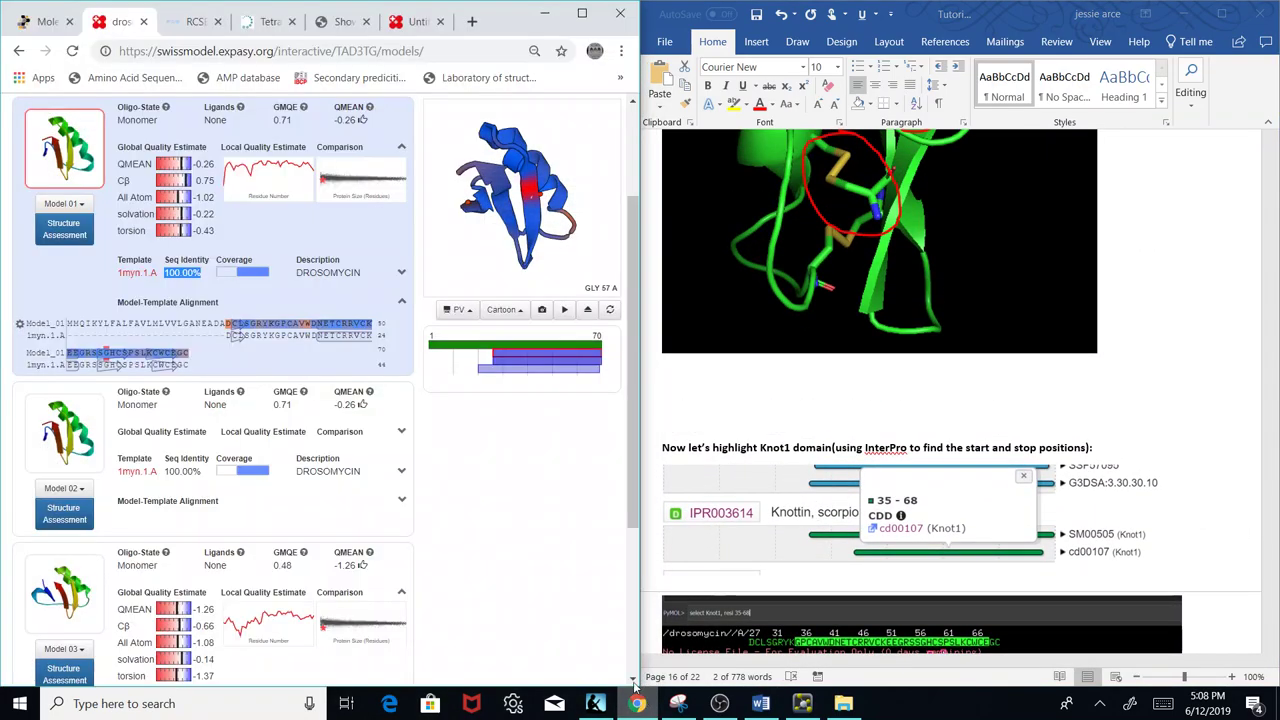
click(240, 22)
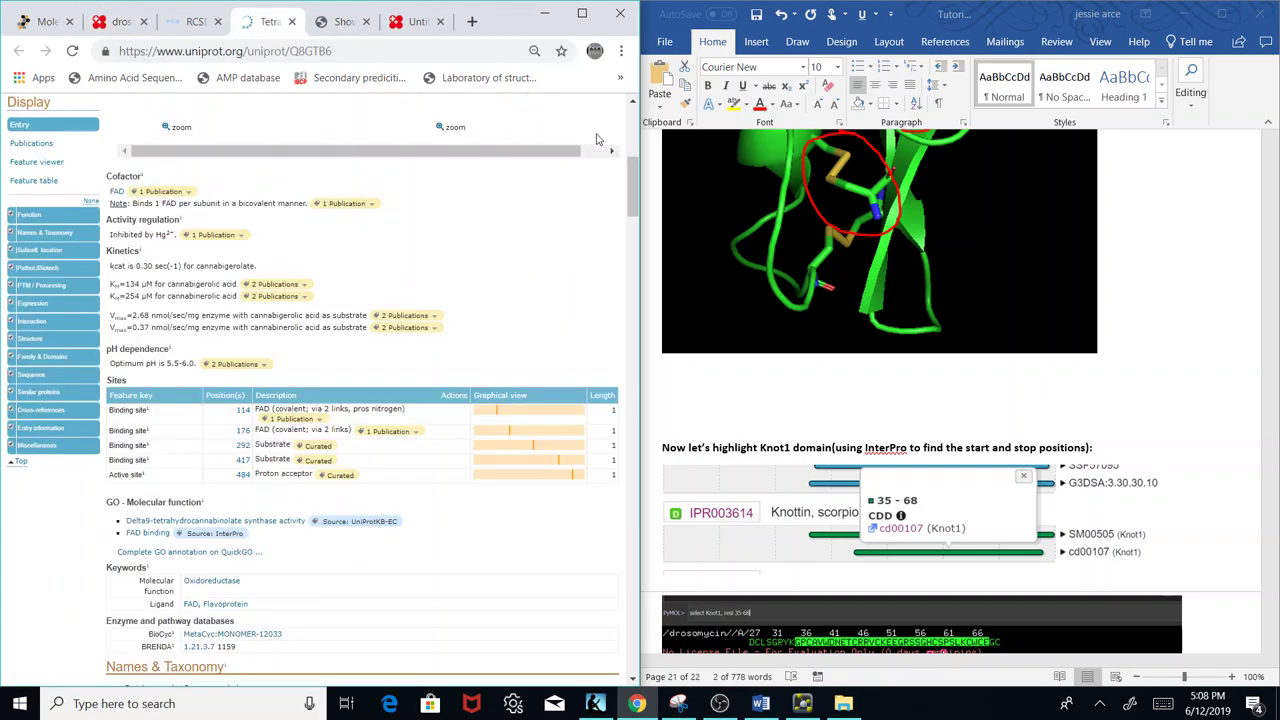
scroll(631, 128, up, 1)
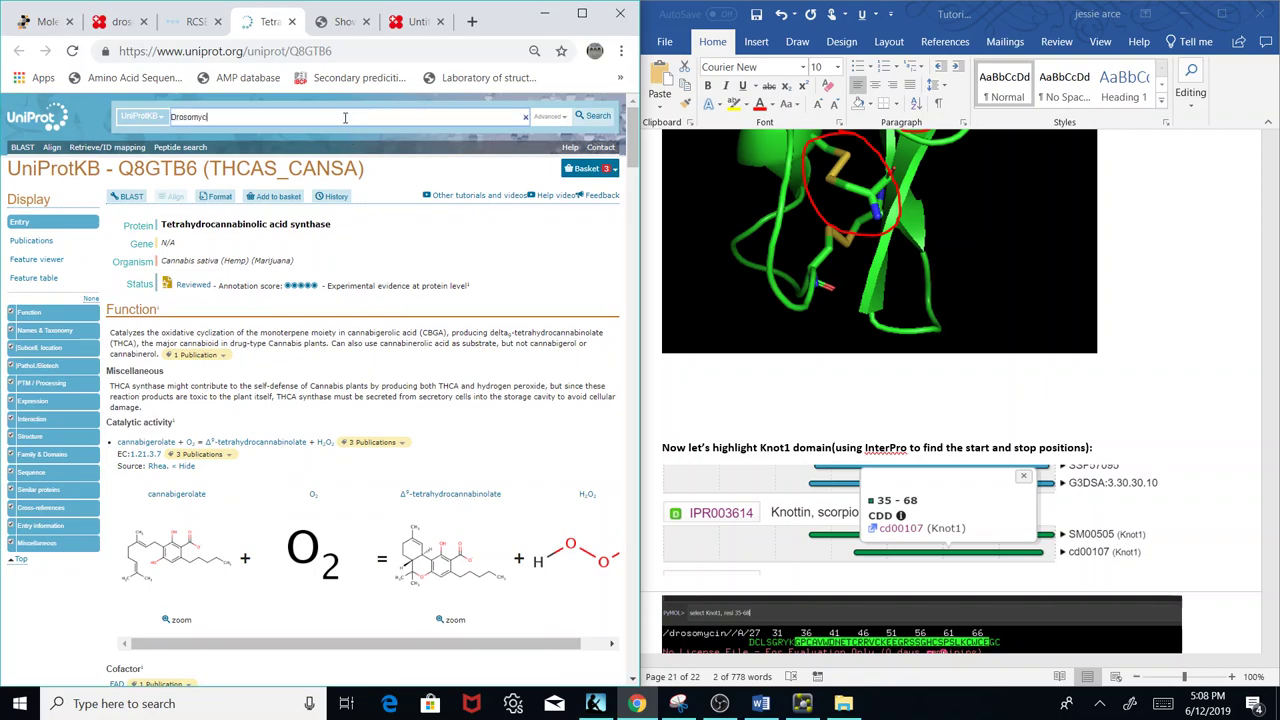
text(in)
key(Return)
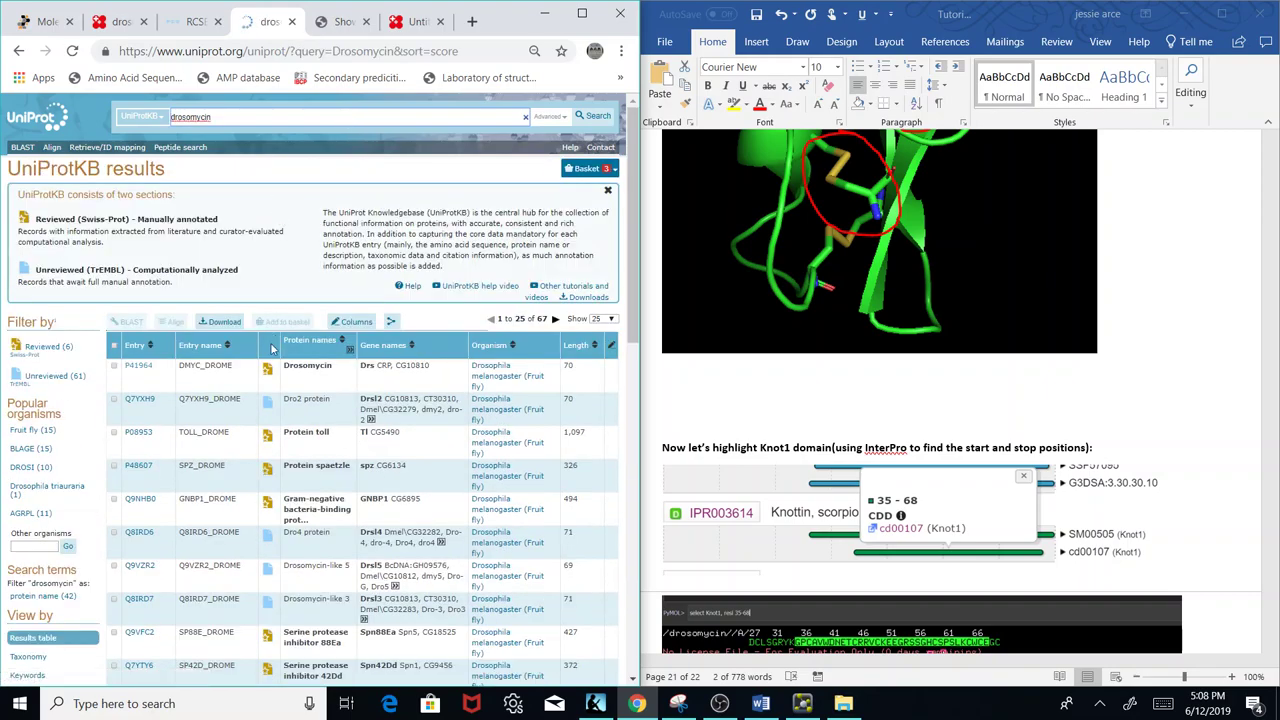
click(138, 365)
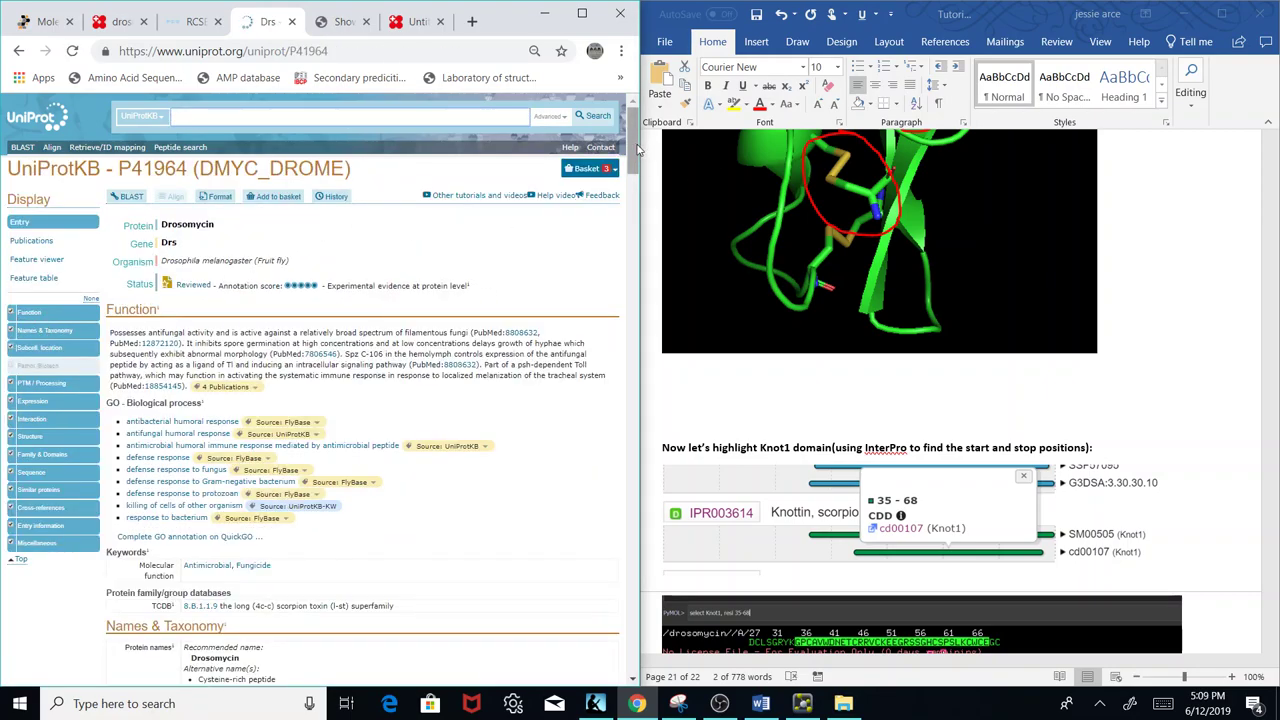
Limit the UniProt entry to its Family & Domains section and open the protein in InterPro.
drag(638, 148, 638, 200)
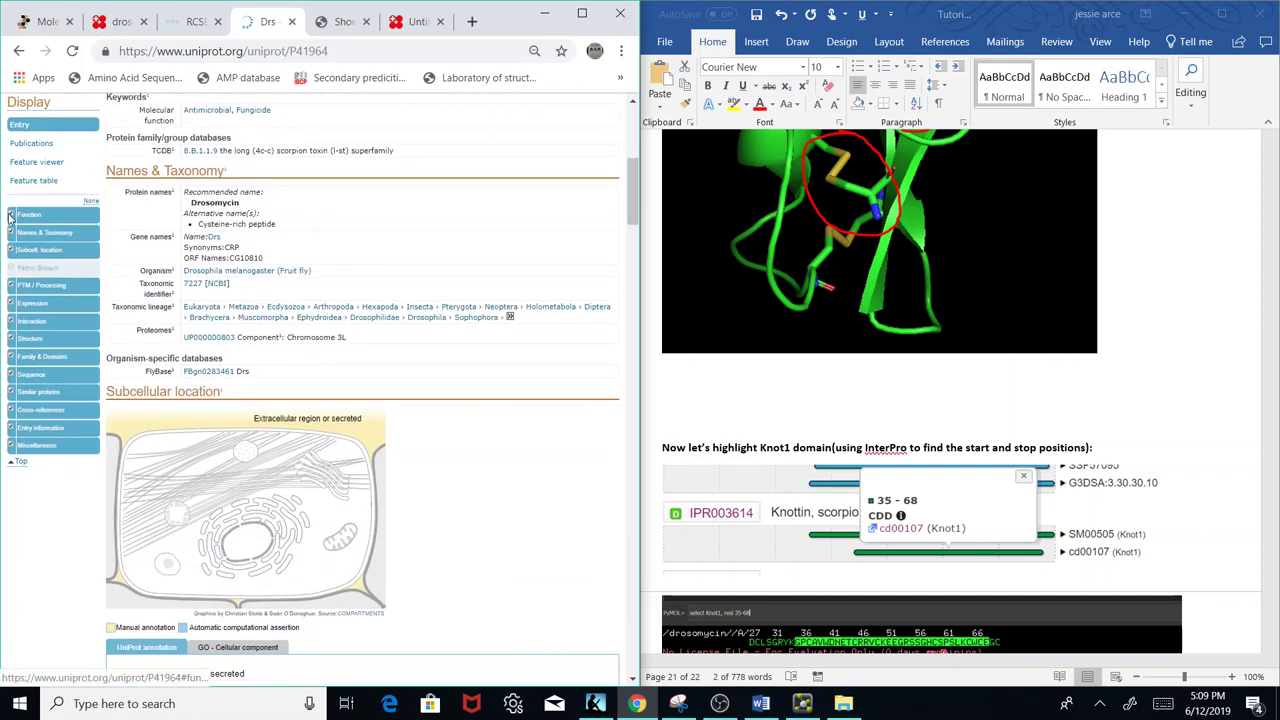
click(90, 201)
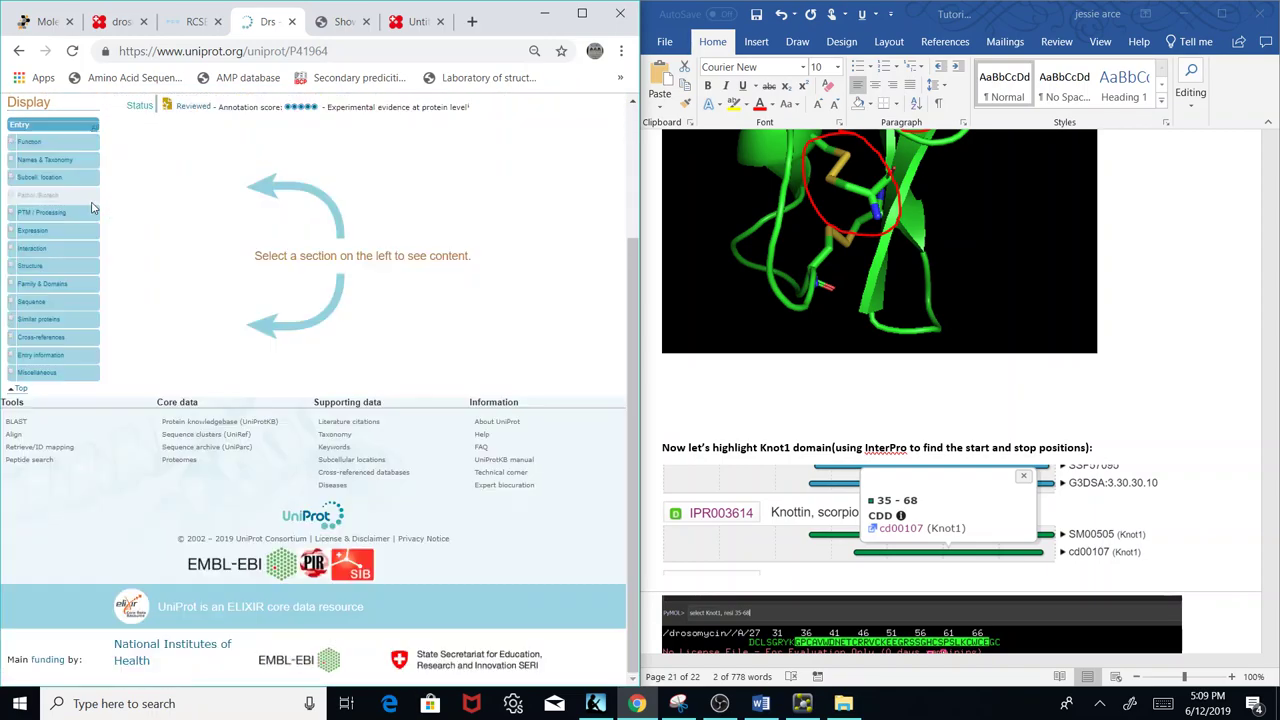
click(11, 284)
click(11, 284)
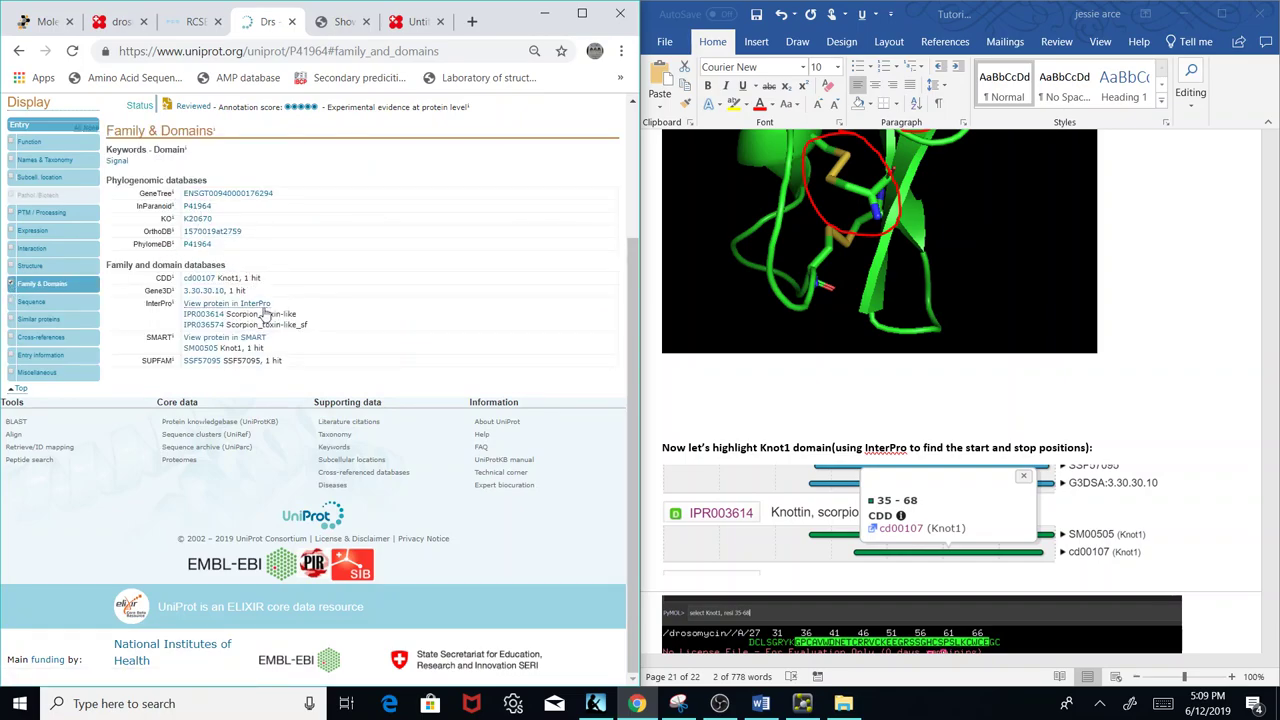
click(228, 305)
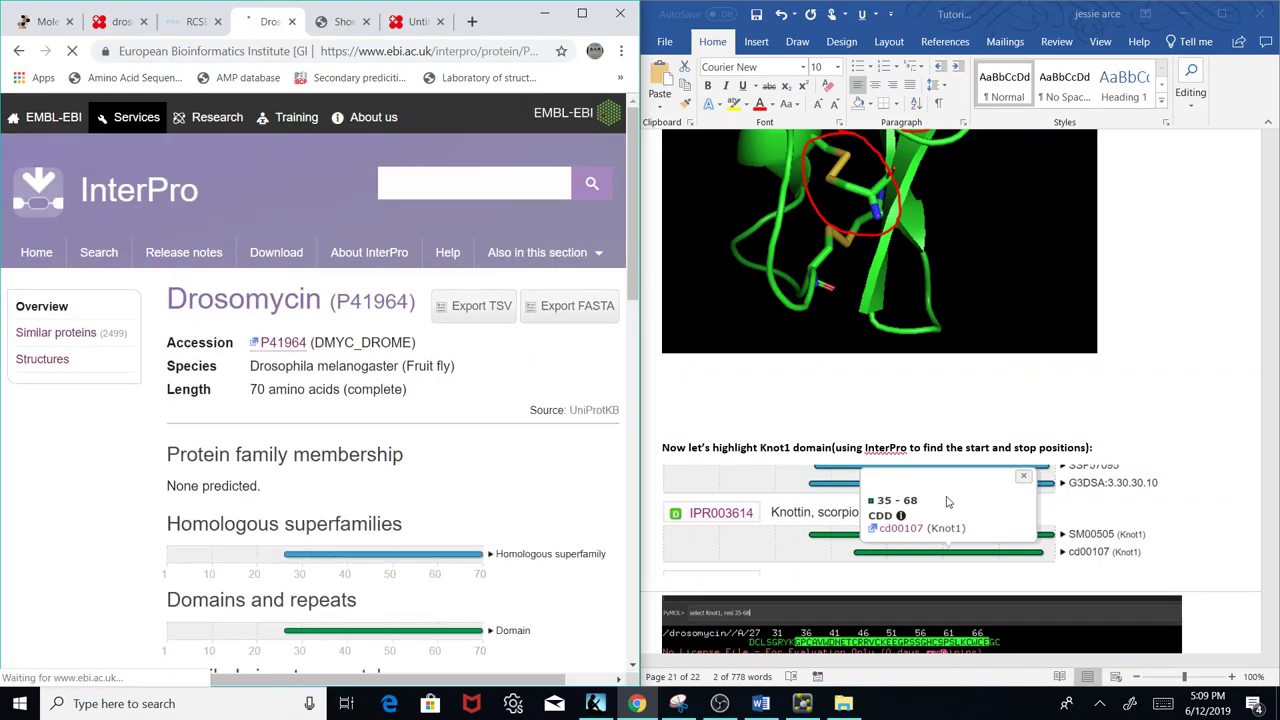
Show the residue range of the cd00107 (Knot1) match in InterPro, and return to PyMOL beside the Word tutorial's Knot1 commands.
drag(633, 288, 643, 424)
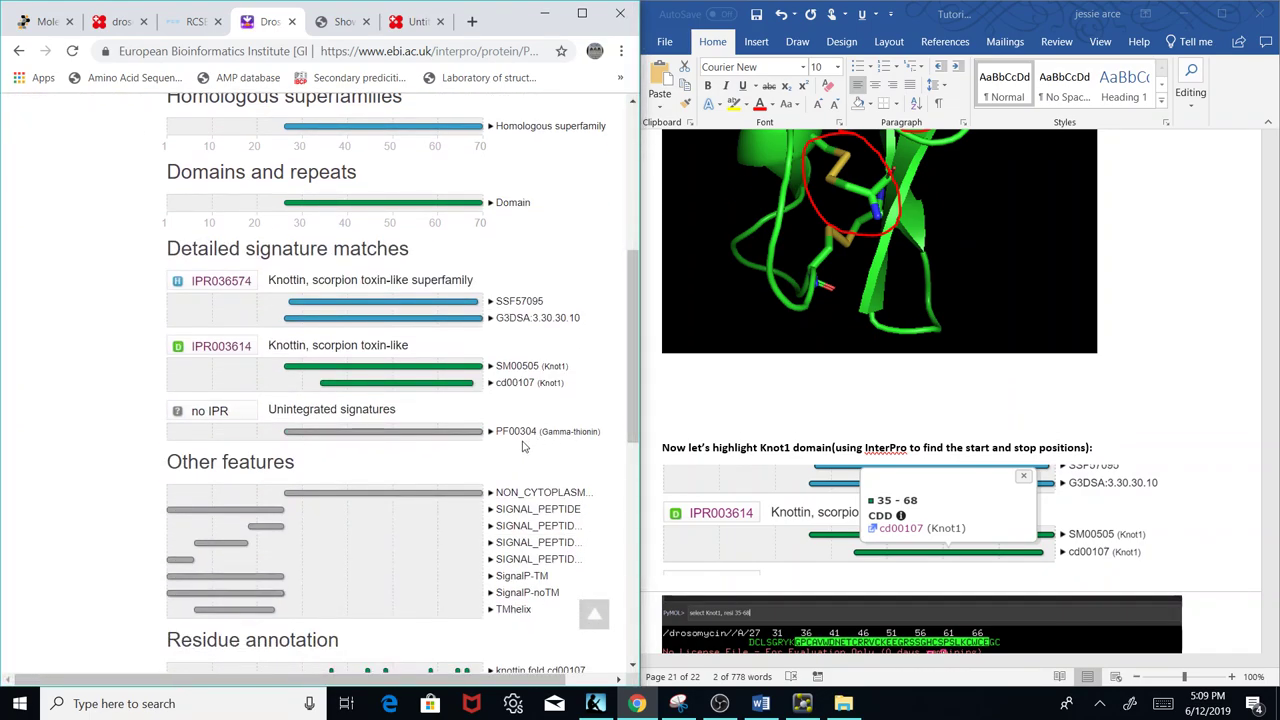
click(401, 384)
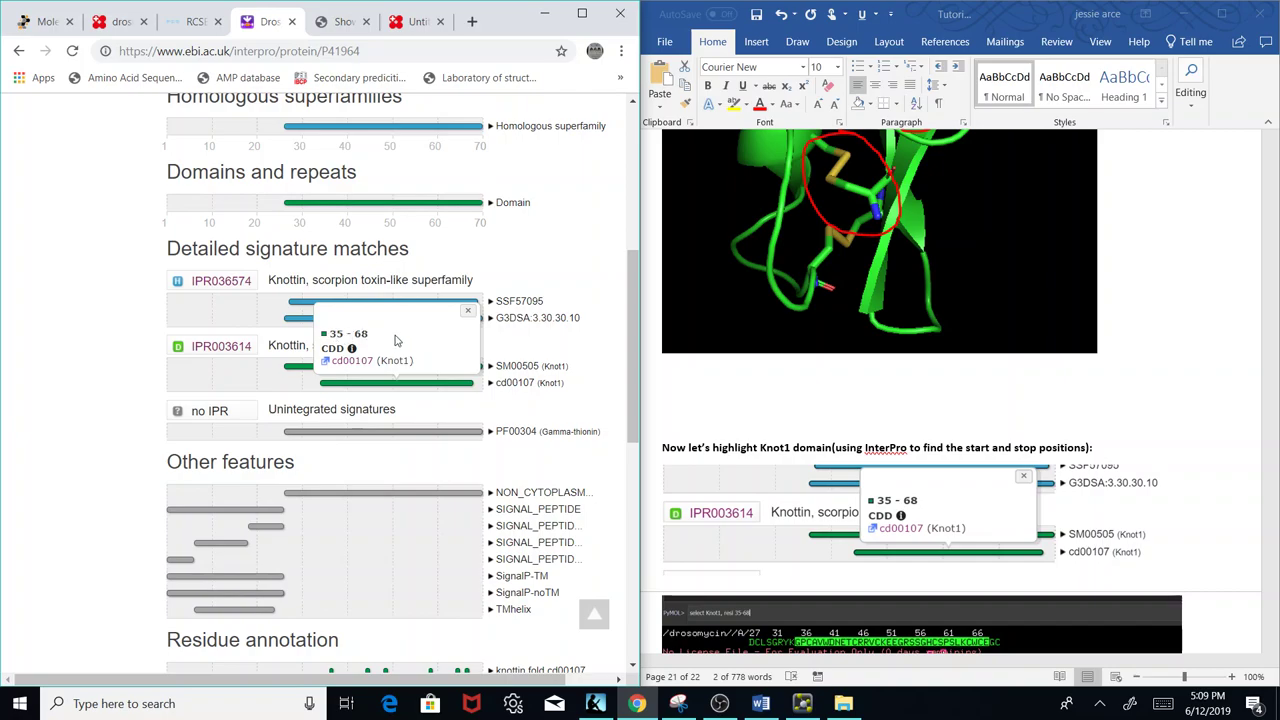
click(1192, 408)
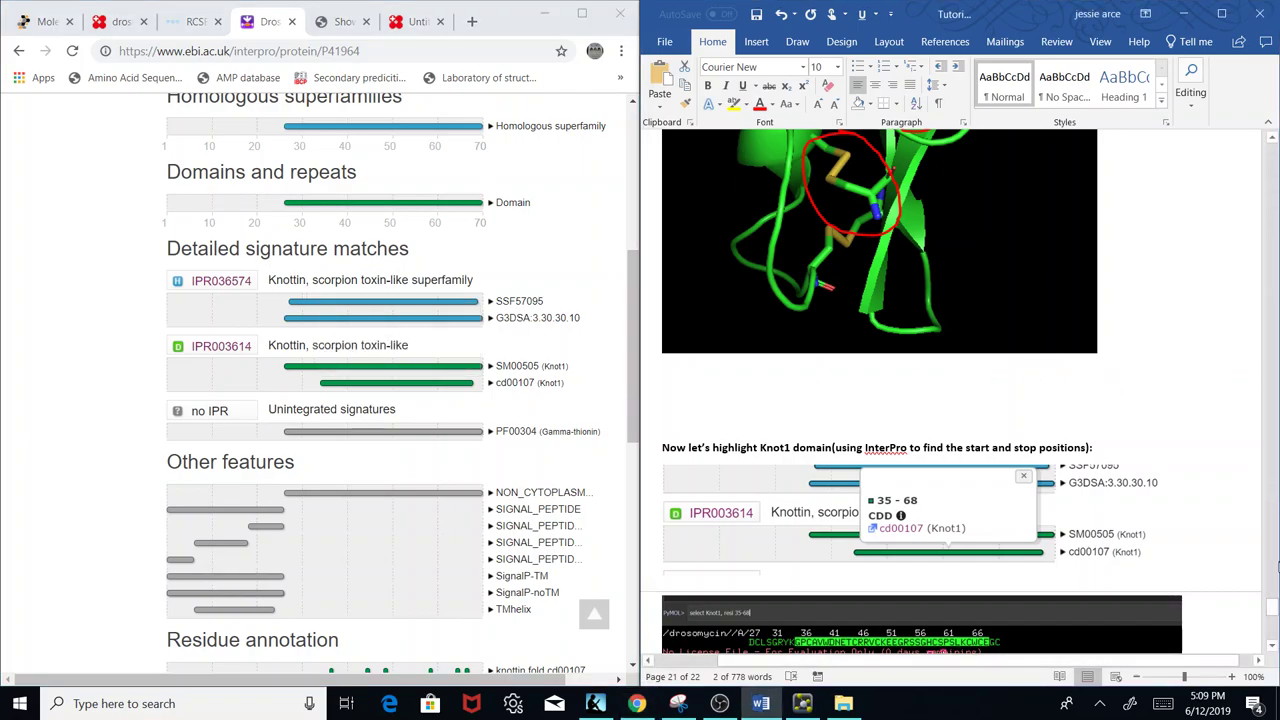
drag(1272, 604, 1272, 617)
click(544, 13)
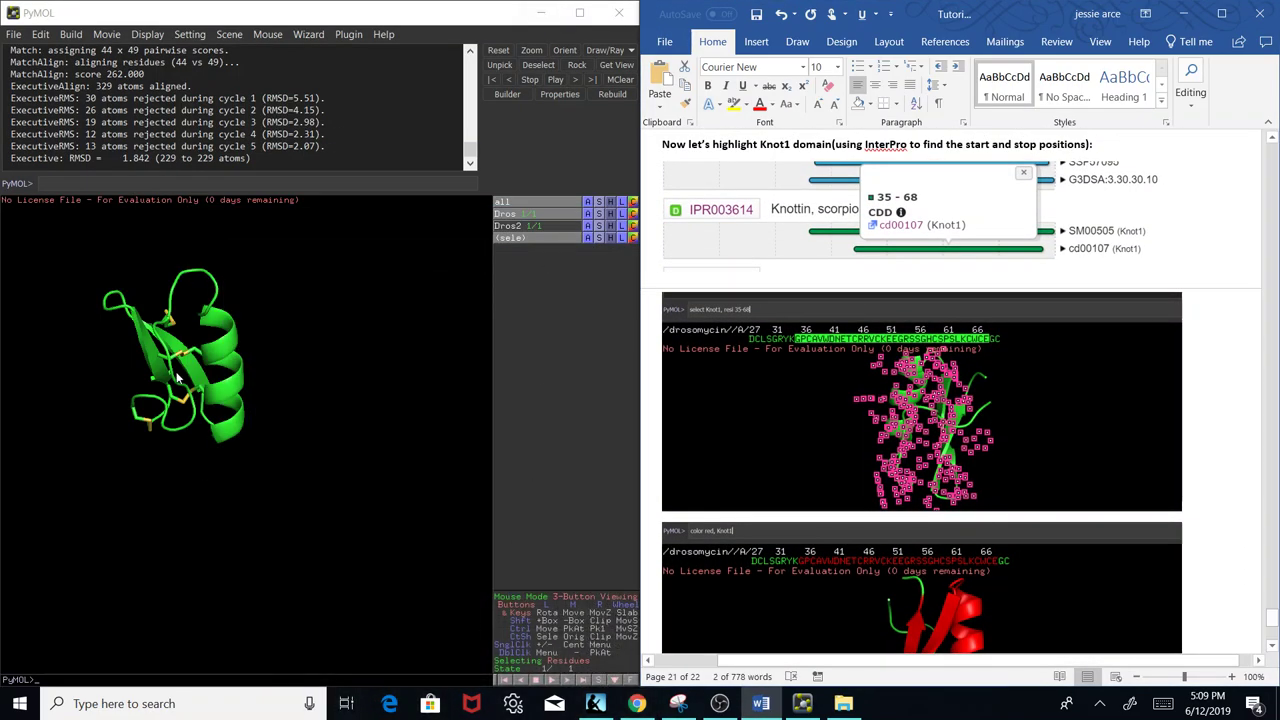
Select residues 65-68 as Knot1 in PyMOL and colour the selection red.
click(115, 184)
text(select Knot1, resi 61-)
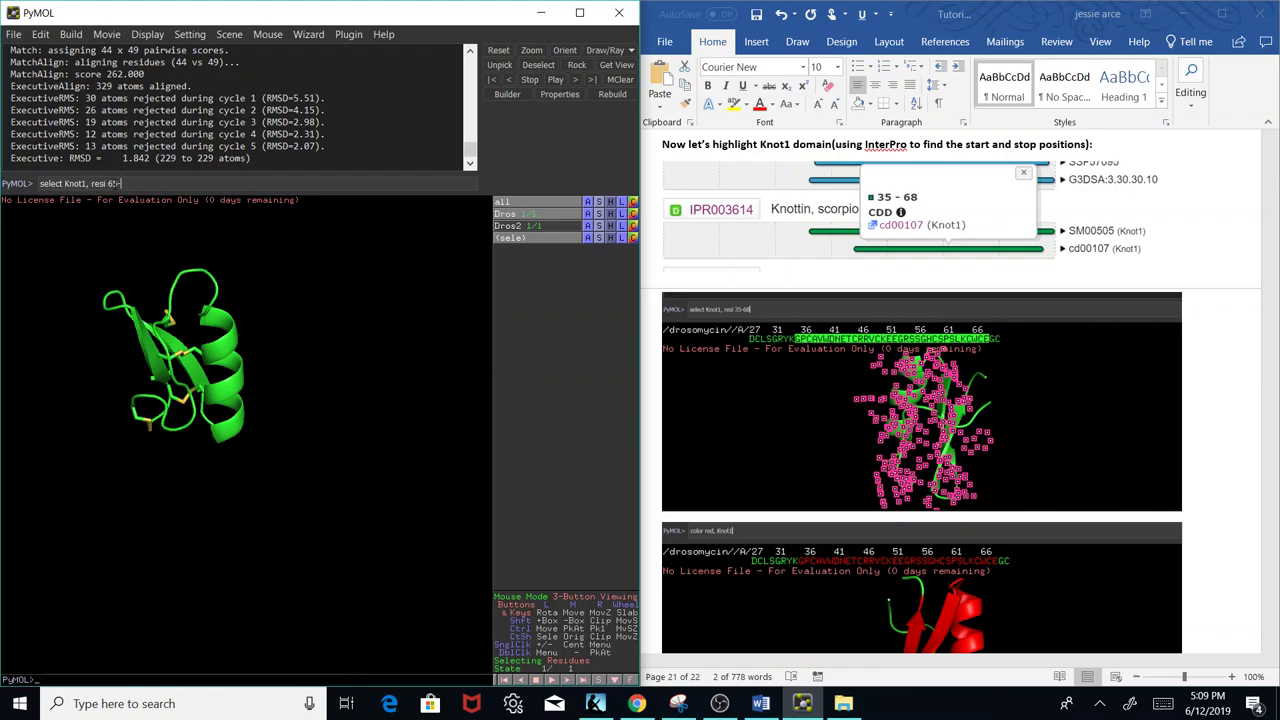
text(8)
key(Return)
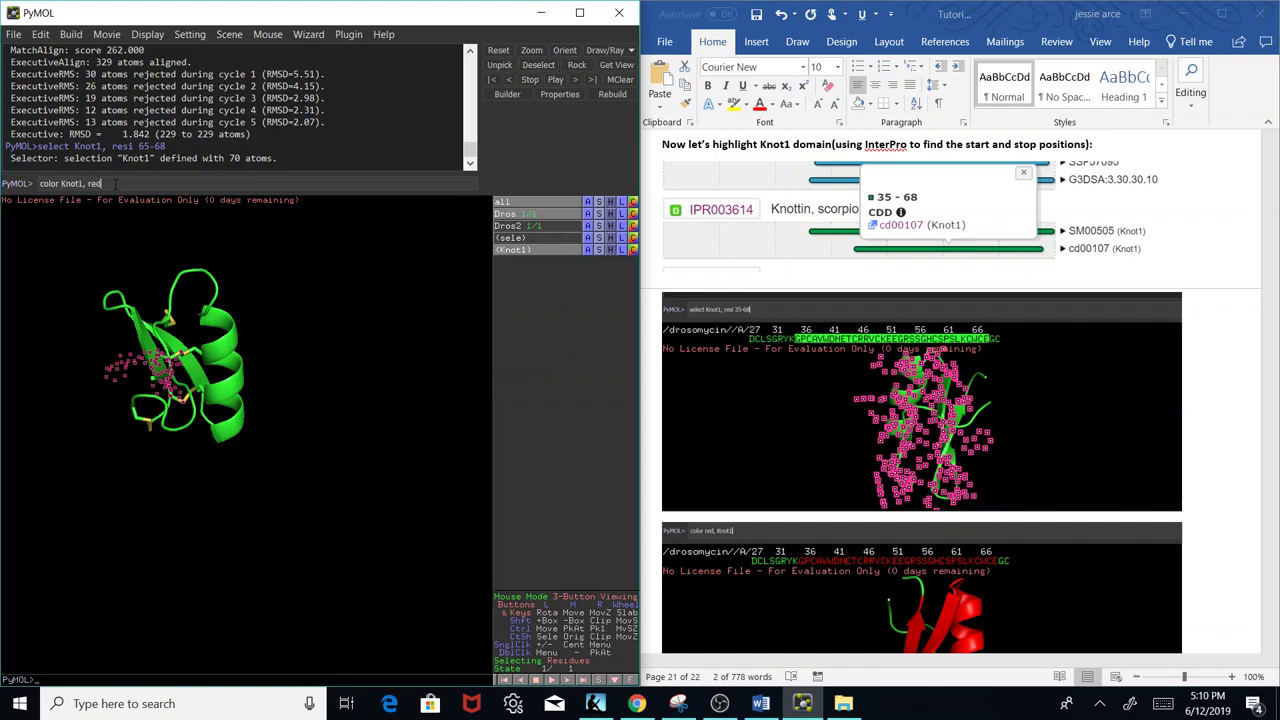
key(Return)
key(Up)
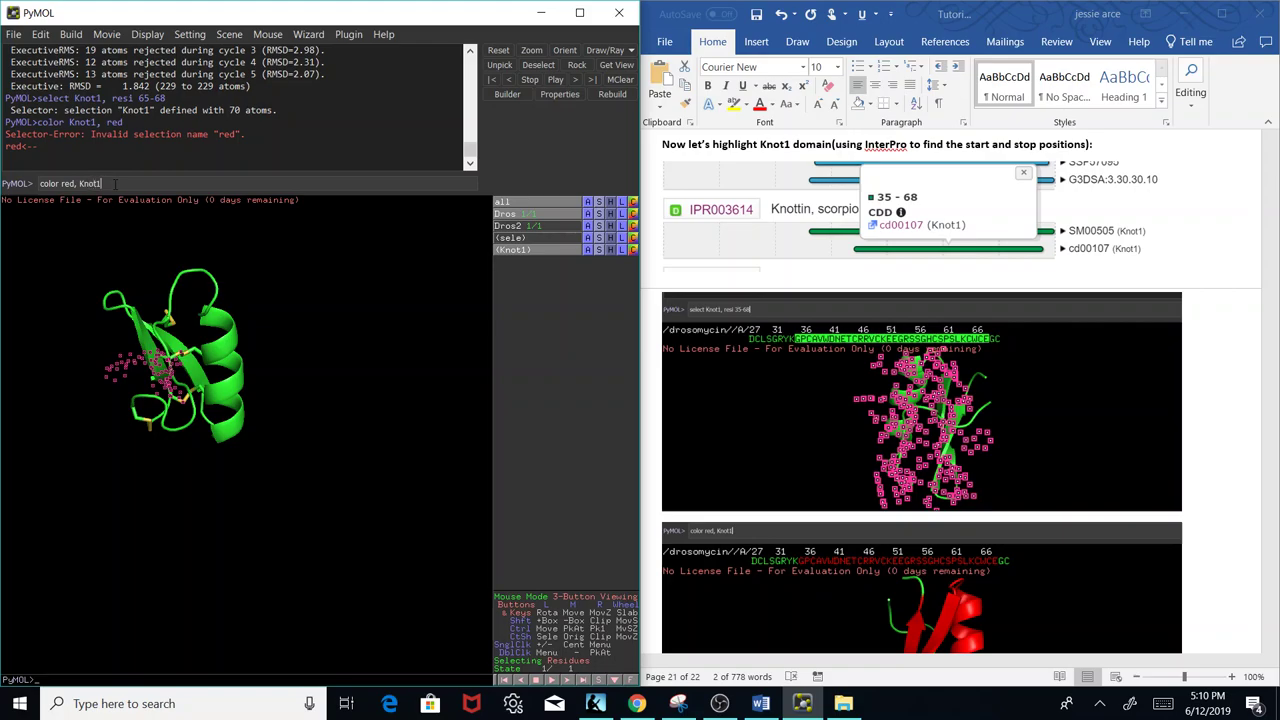
key(Return)
drag(148, 352, 182, 357)
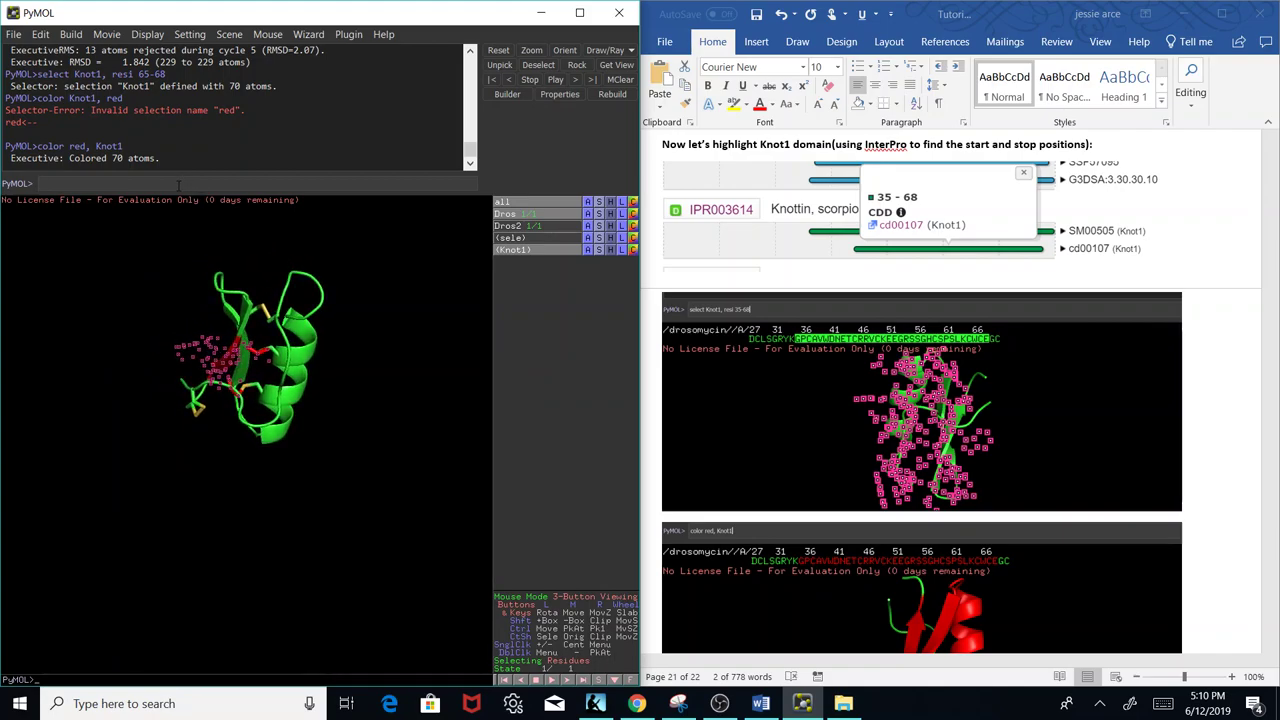
Redefine the Knot1 selection as residues 35-68.
text(select Knot1, resi 65-68)
key(Return)
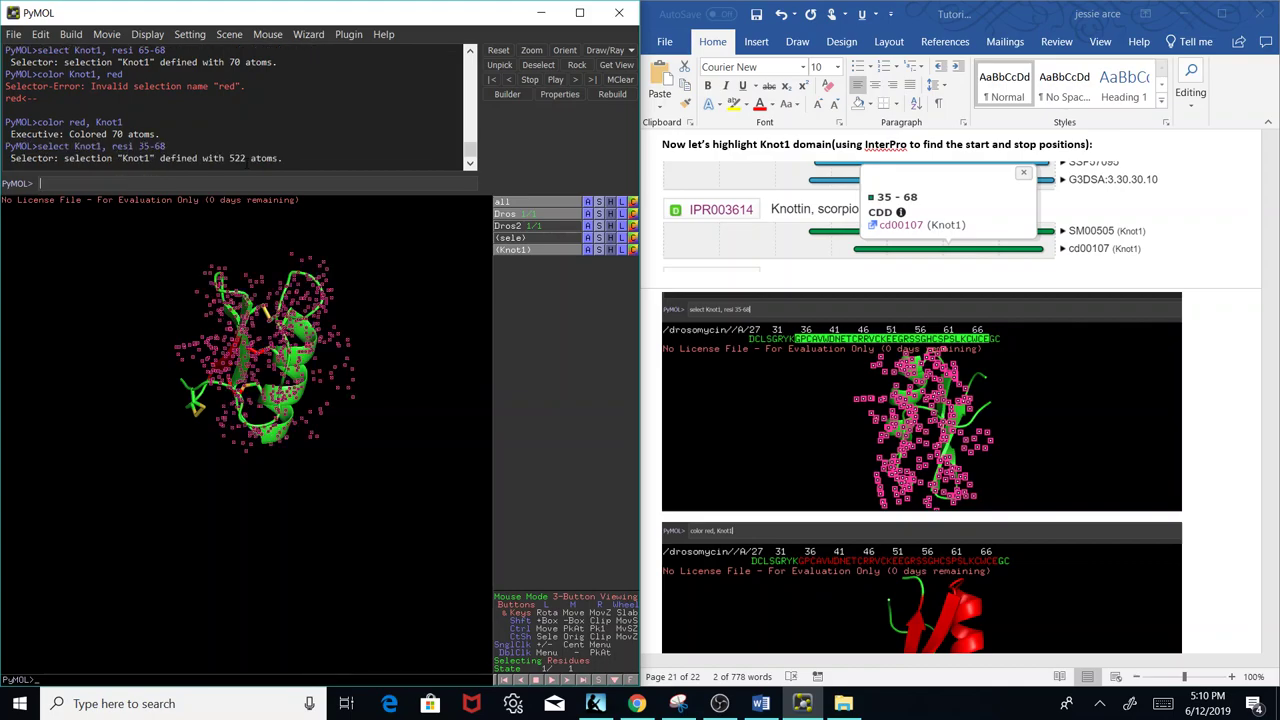
mouse_move(206, 322)
mouse_down()
mouse_move(260, 317)
mouse_move(208, 302)
mouse_up()
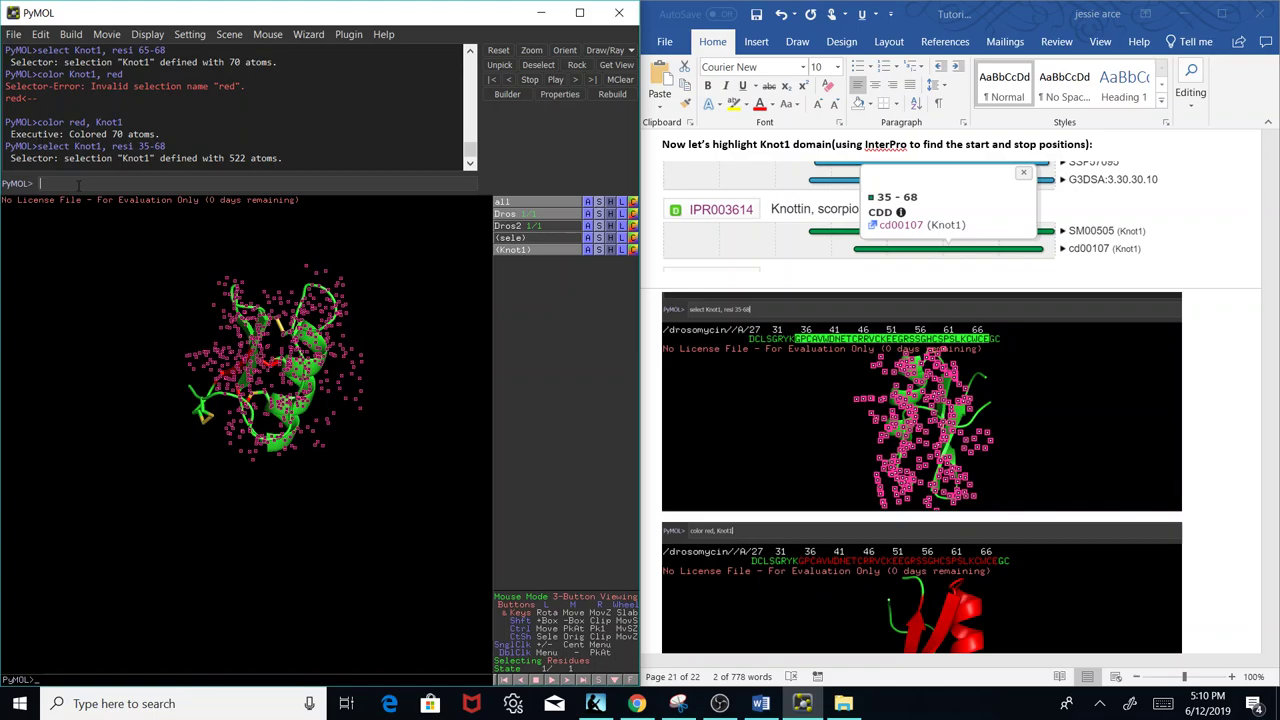
Colour the Knot1 selection yellow and clear the selection markers from the model.
key(Up)
key(Up)
key(BackSpace)
key(BackSpace)
key(BackSpace)
text(yellow)
key(Return)
click(110, 342)
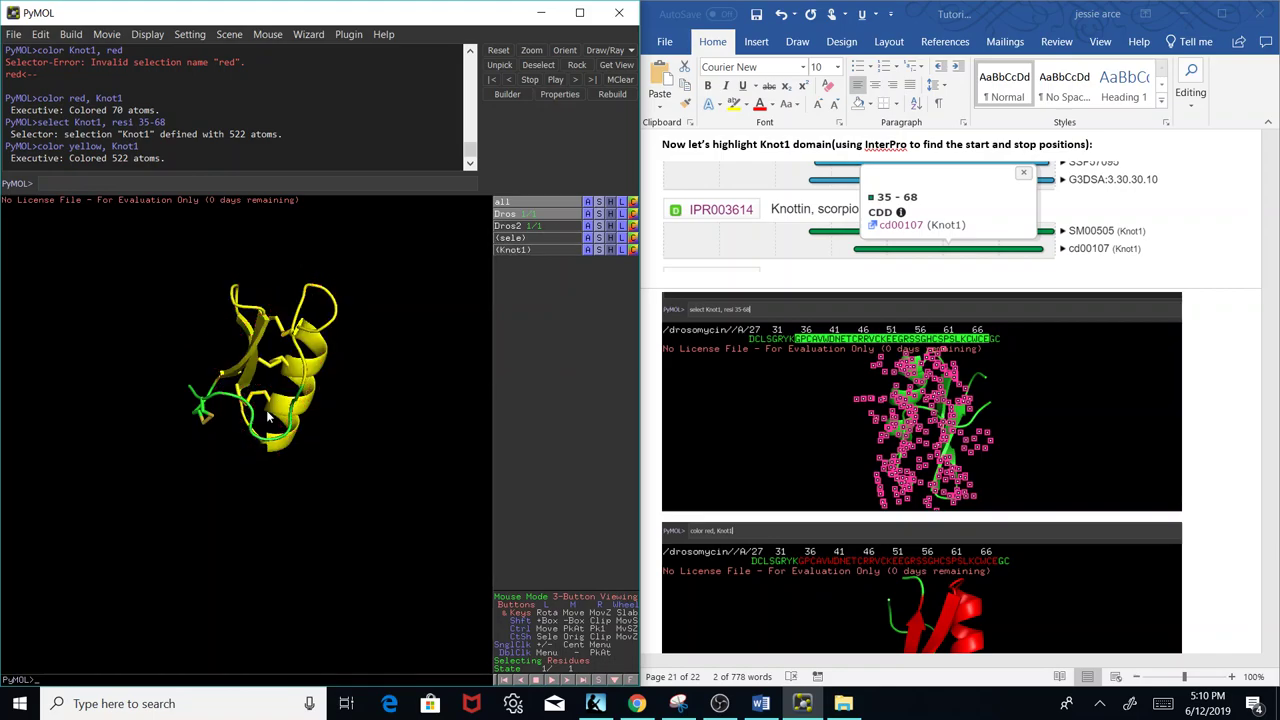
Recolour the Knot1 domain green with the color command.
drag(270, 418, 168, 452)
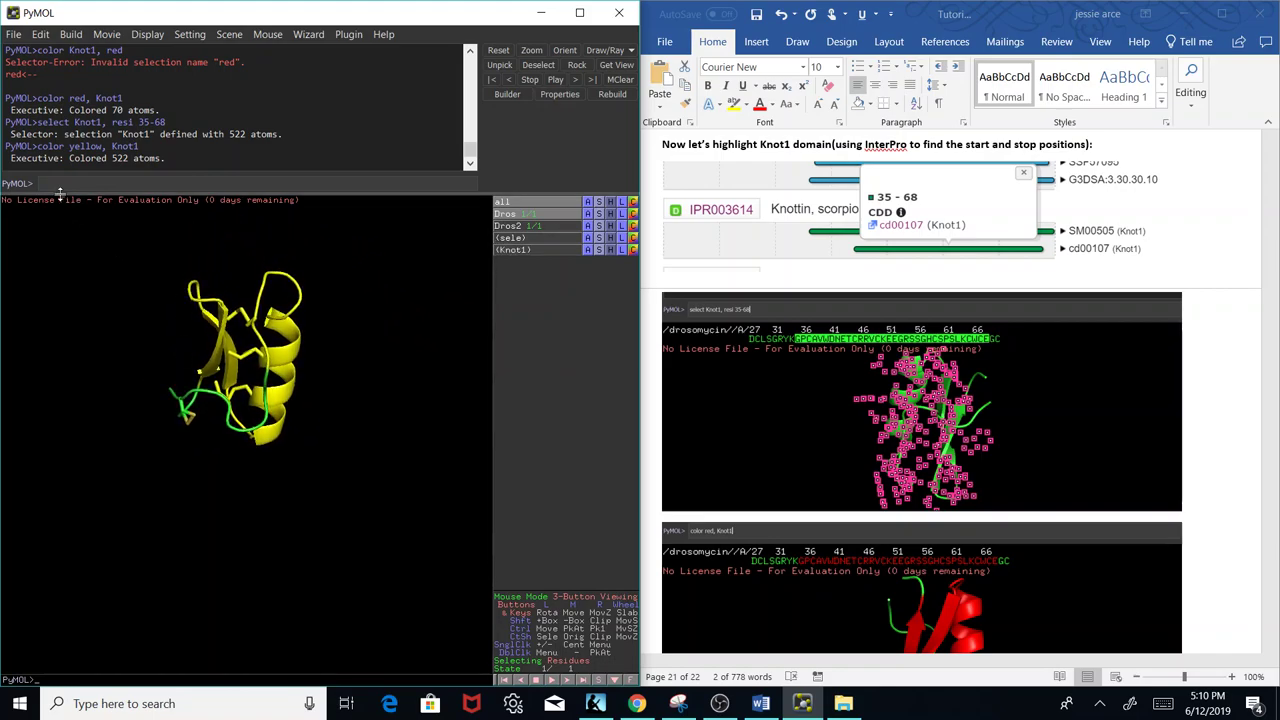
key(Up)
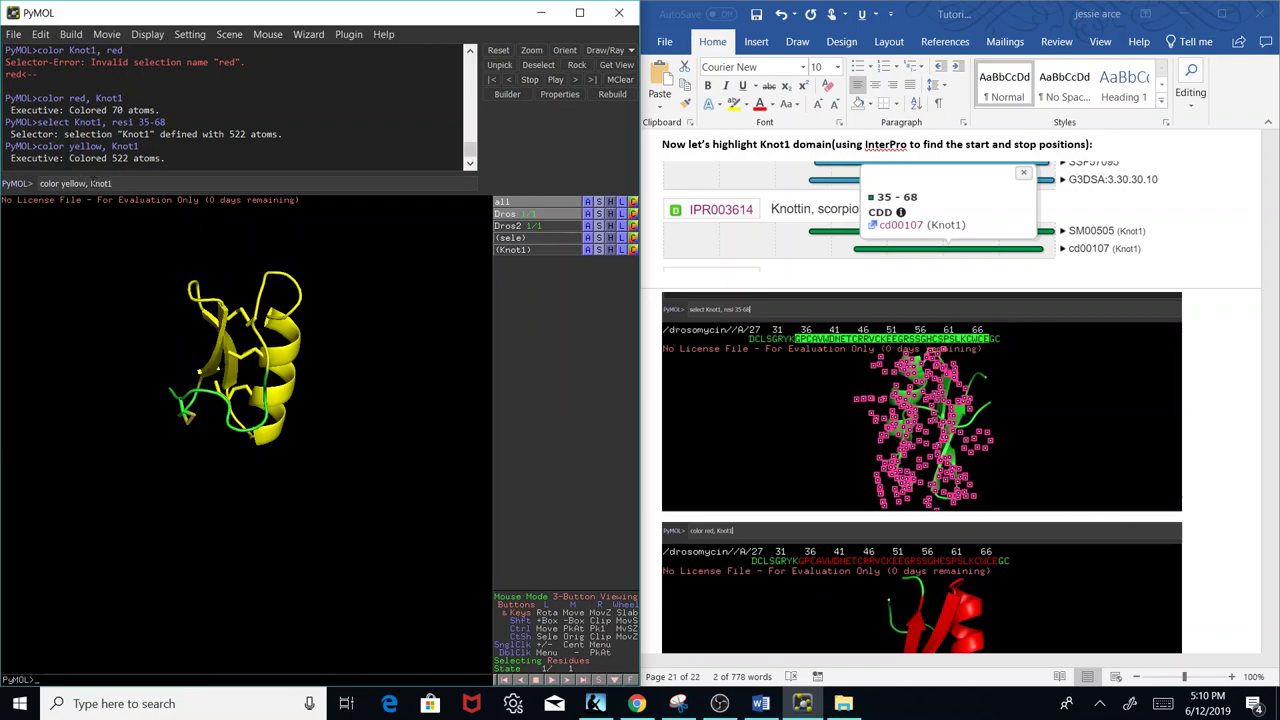
click(86, 183)
key(BackSpace)
key(BackSpace)
key(BackSpace)
key(BackSpace)
key(BackSpace)
key(BackSpace)
key(BackSpace)
text(green)
key(Return)
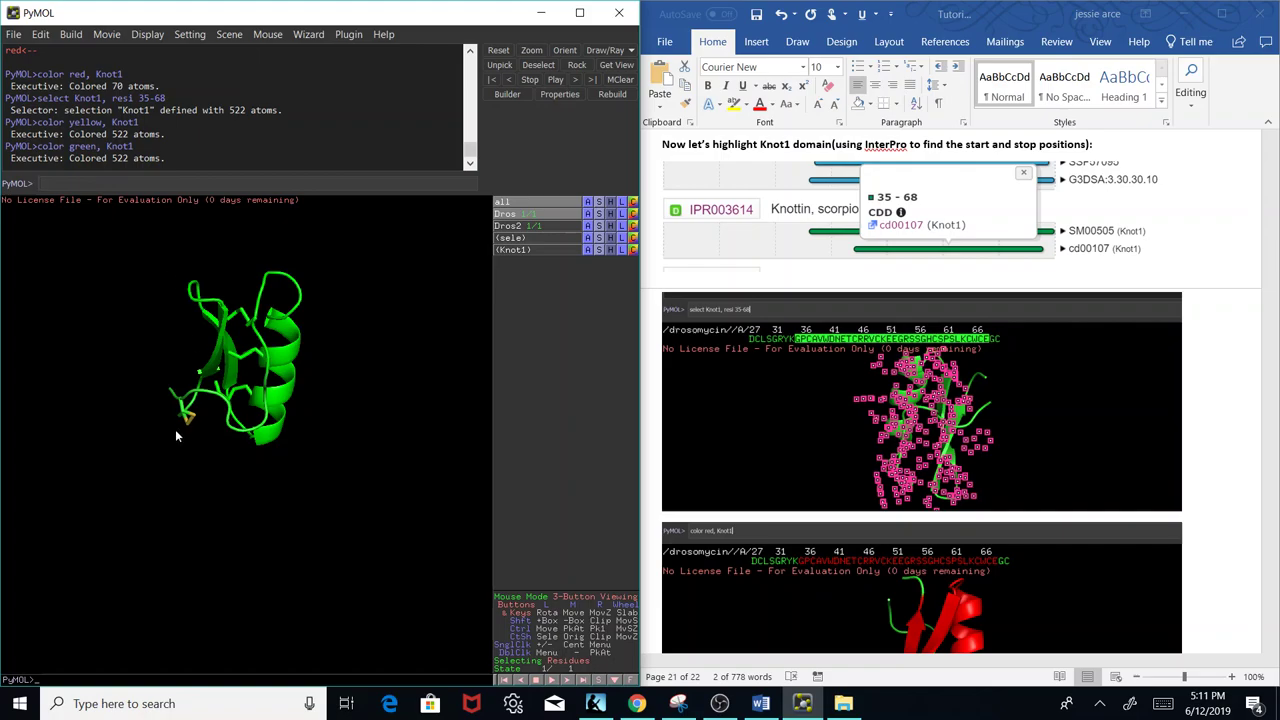
Colour the Knot1 domain red with the color command.
drag(175, 436, 138, 266)
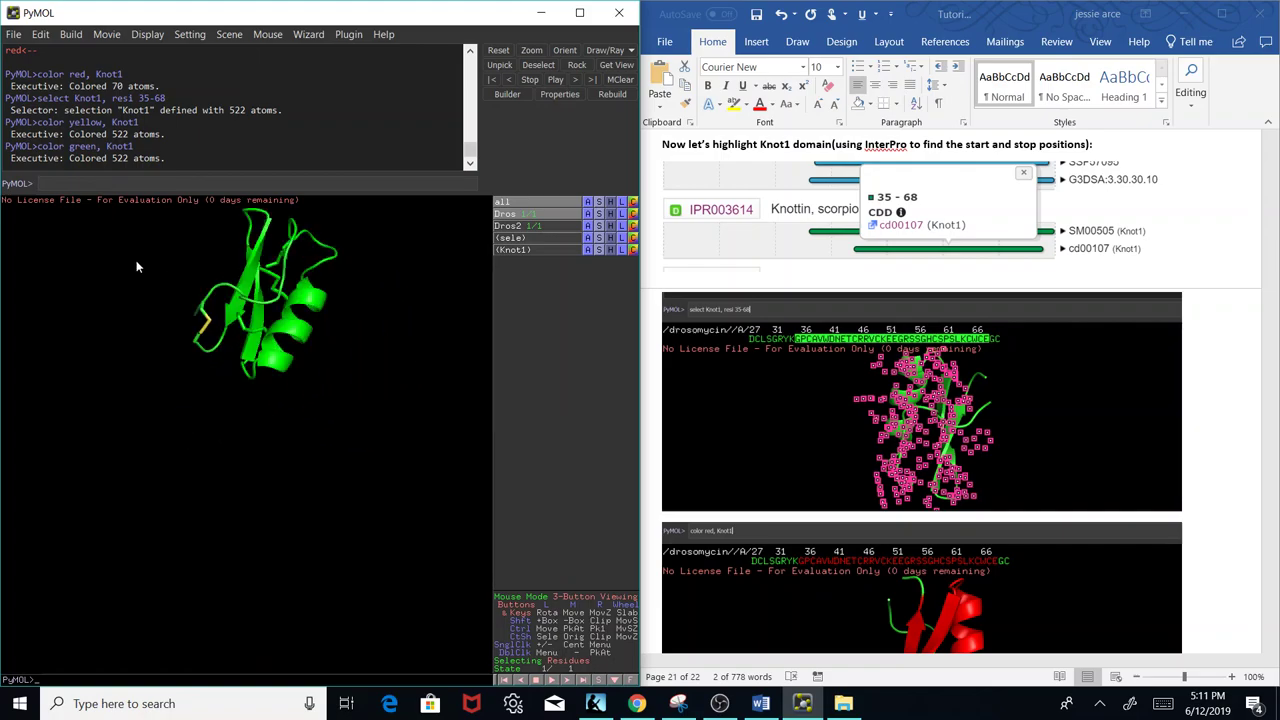
key(Up)
key(BackSpace)
key(BackSpace)
key(BackSpace)
key(BackSpace)
key(BackSpace)
text(red)
key(Return)
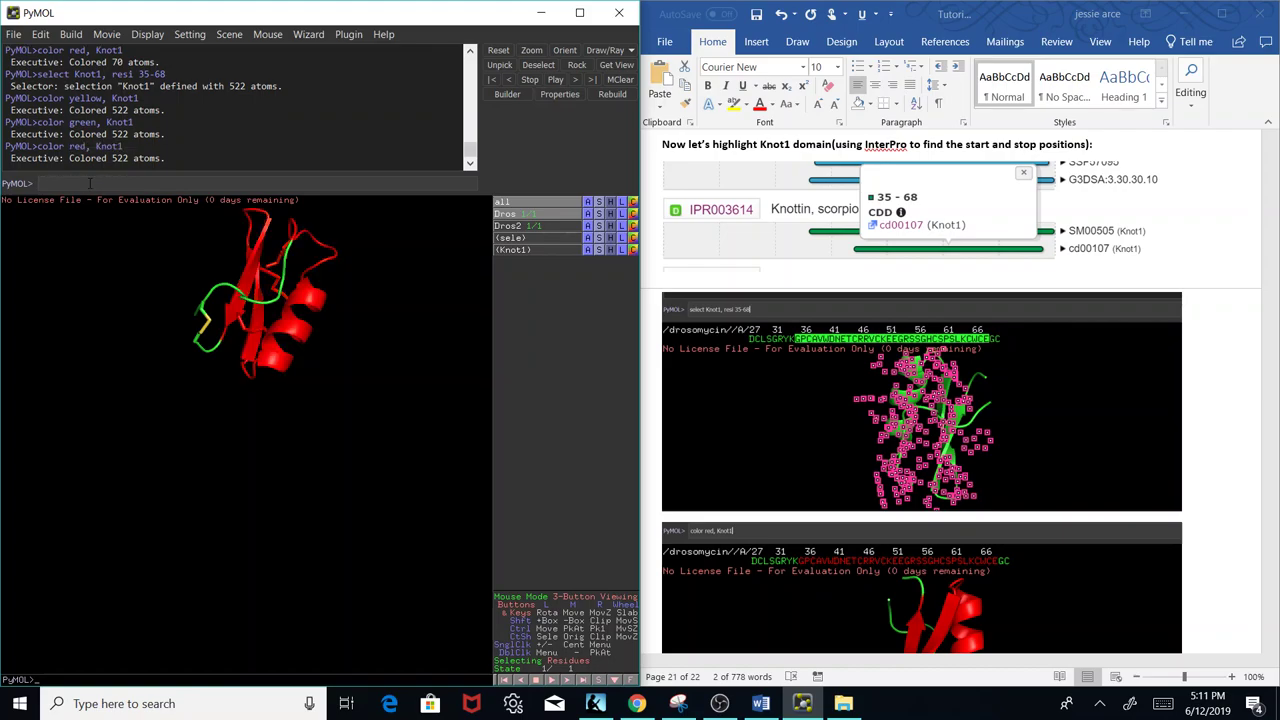
Display the sequence of Dros above the model and inspect where the Knot1 residues begin.
drag(310, 318, 183, 372)
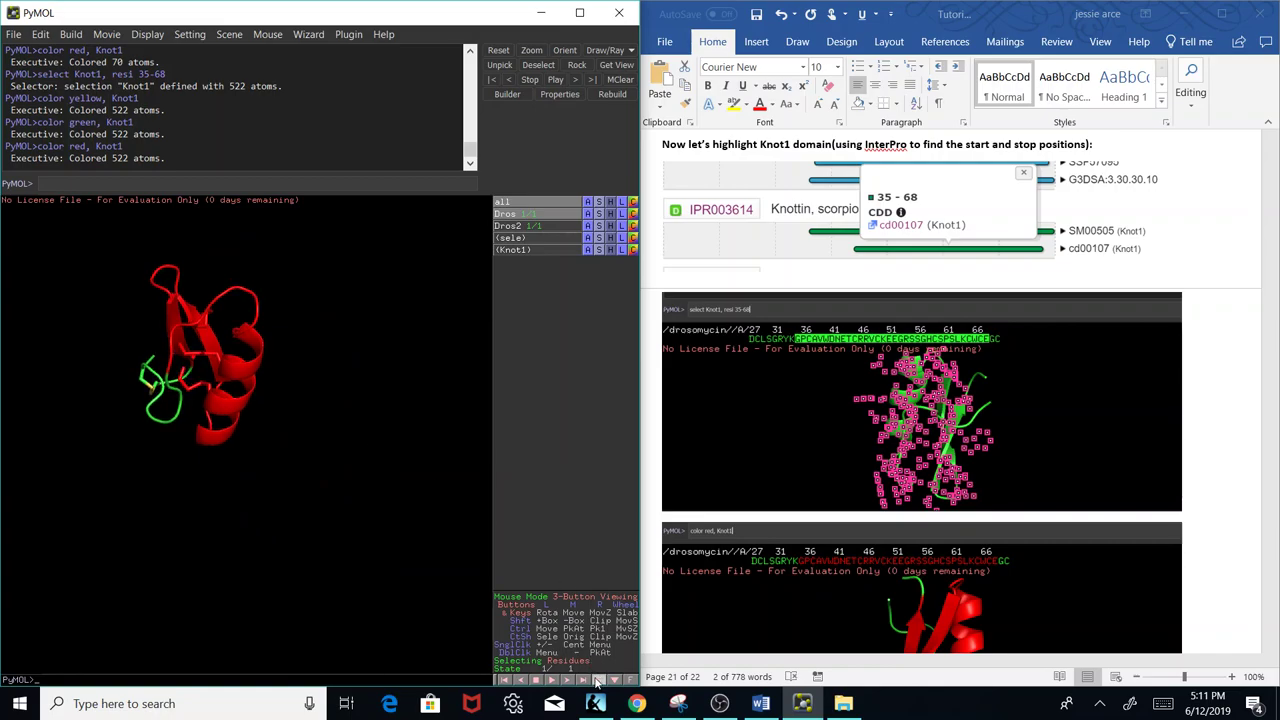
click(598, 680)
click(96, 211)
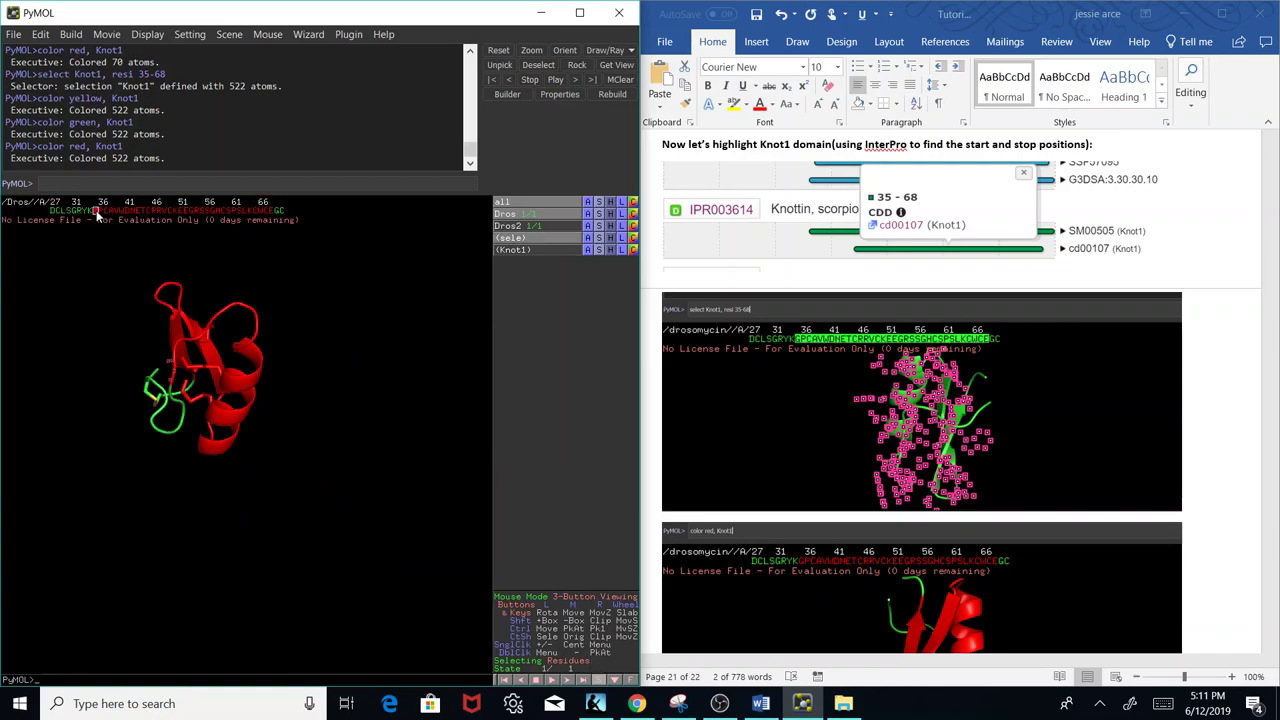
mouse_move(97, 214)
mouse_down()
mouse_move(270, 219)
mouse_move(86, 209)
mouse_up()
Return to the Objectives list at the beginning of the Word tutorial to review the topics.
click(1220, 450)
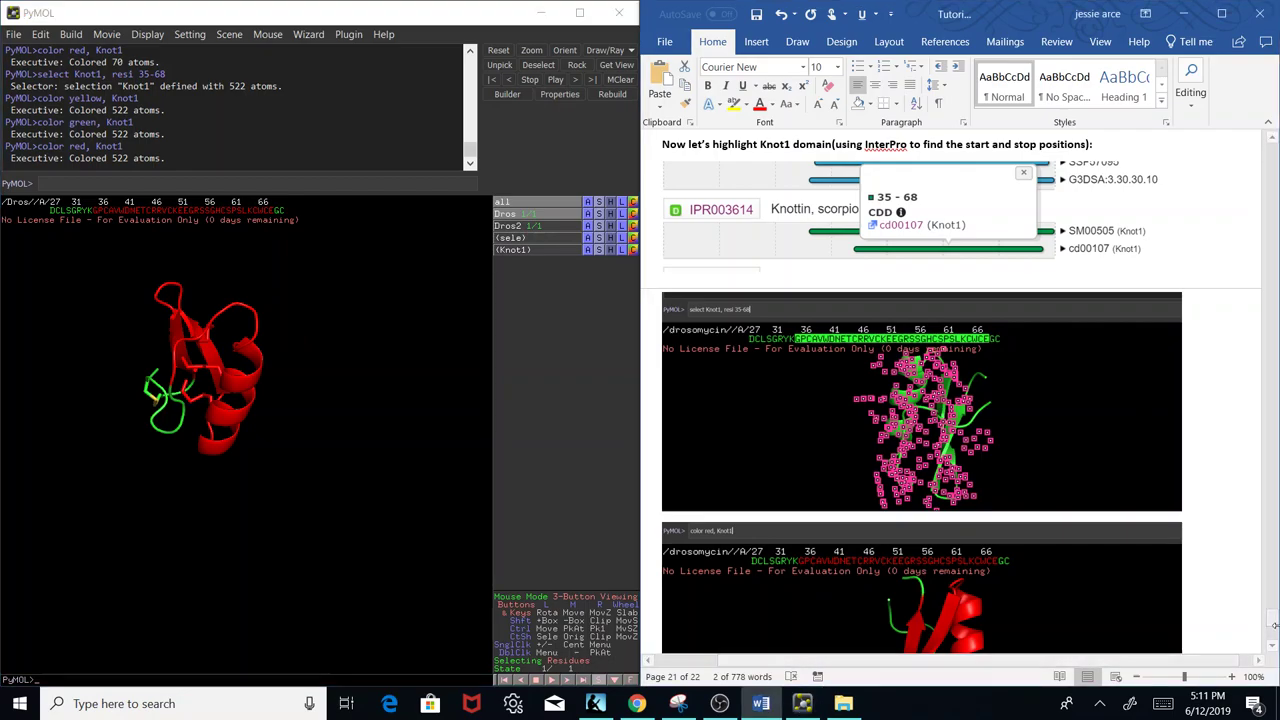
drag(1276, 622, 1272, 134)
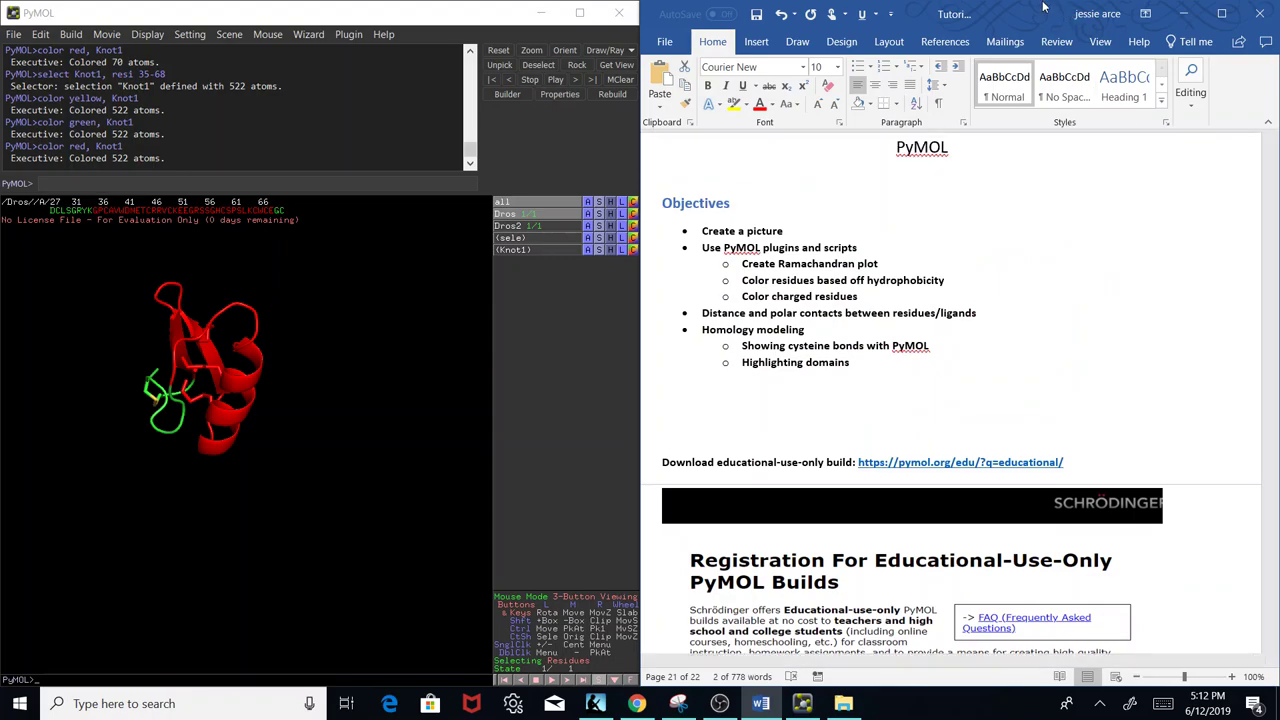